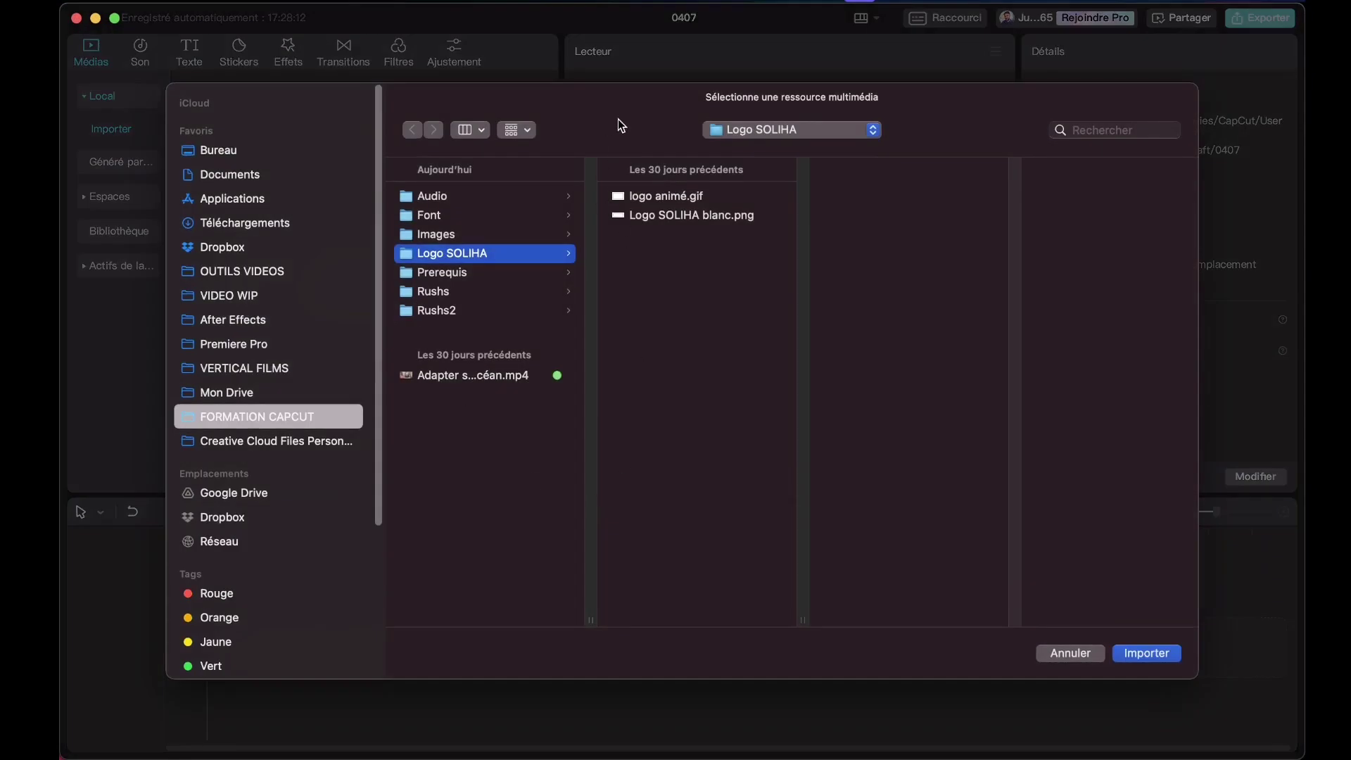
- Import the Rushs2 footage folder from FORMATION CAPCUT into the project media
click(487, 221)
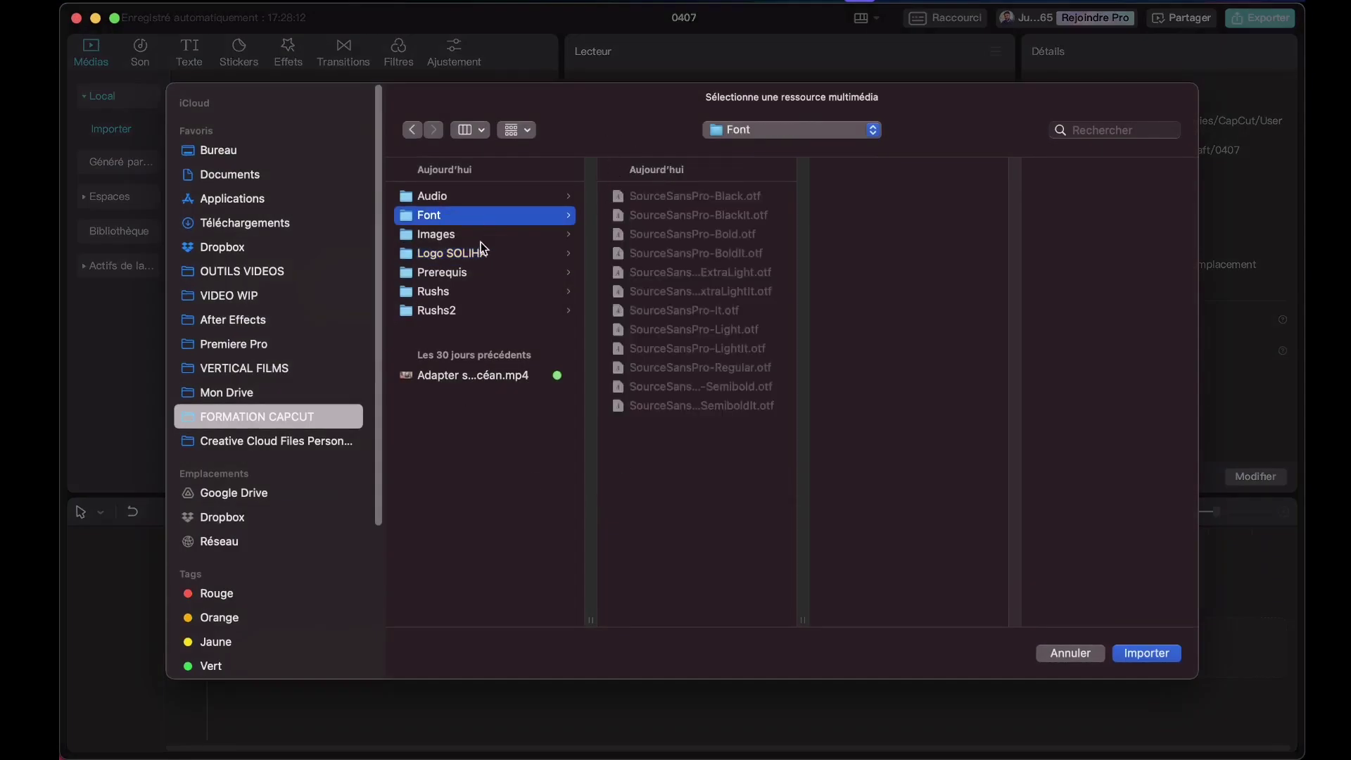
click(467, 291)
click(467, 310)
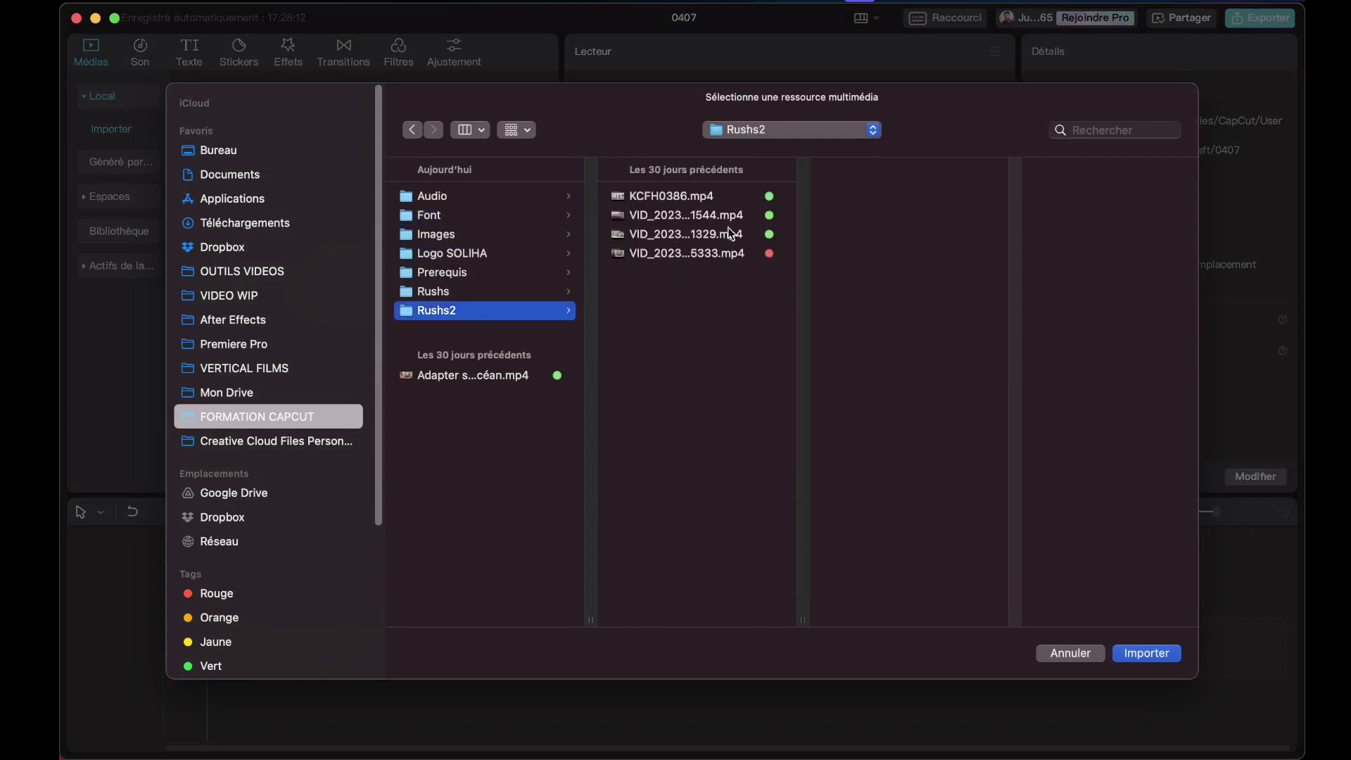
click(1147, 653)
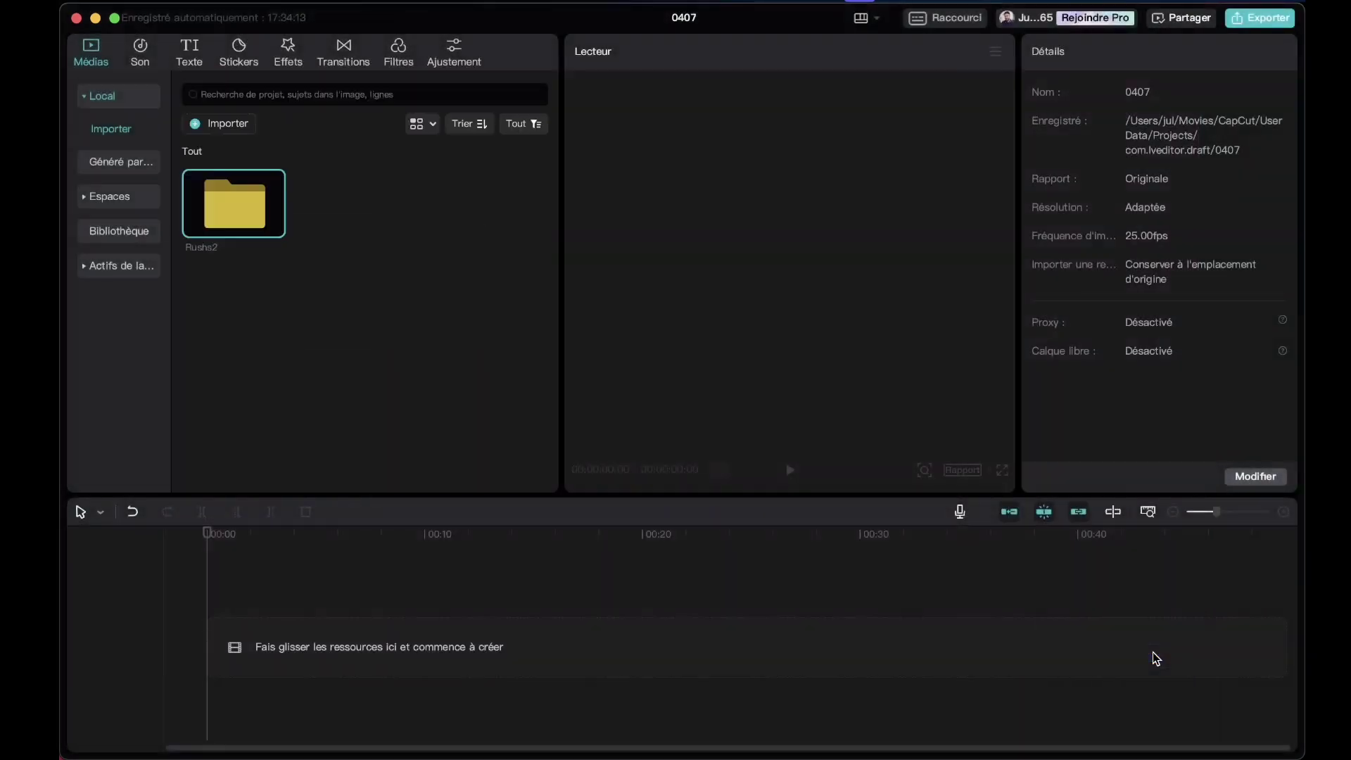
- Open the imported Rushs2 folder and preview each of its video clips
click(243, 205)
double_click(246, 218)
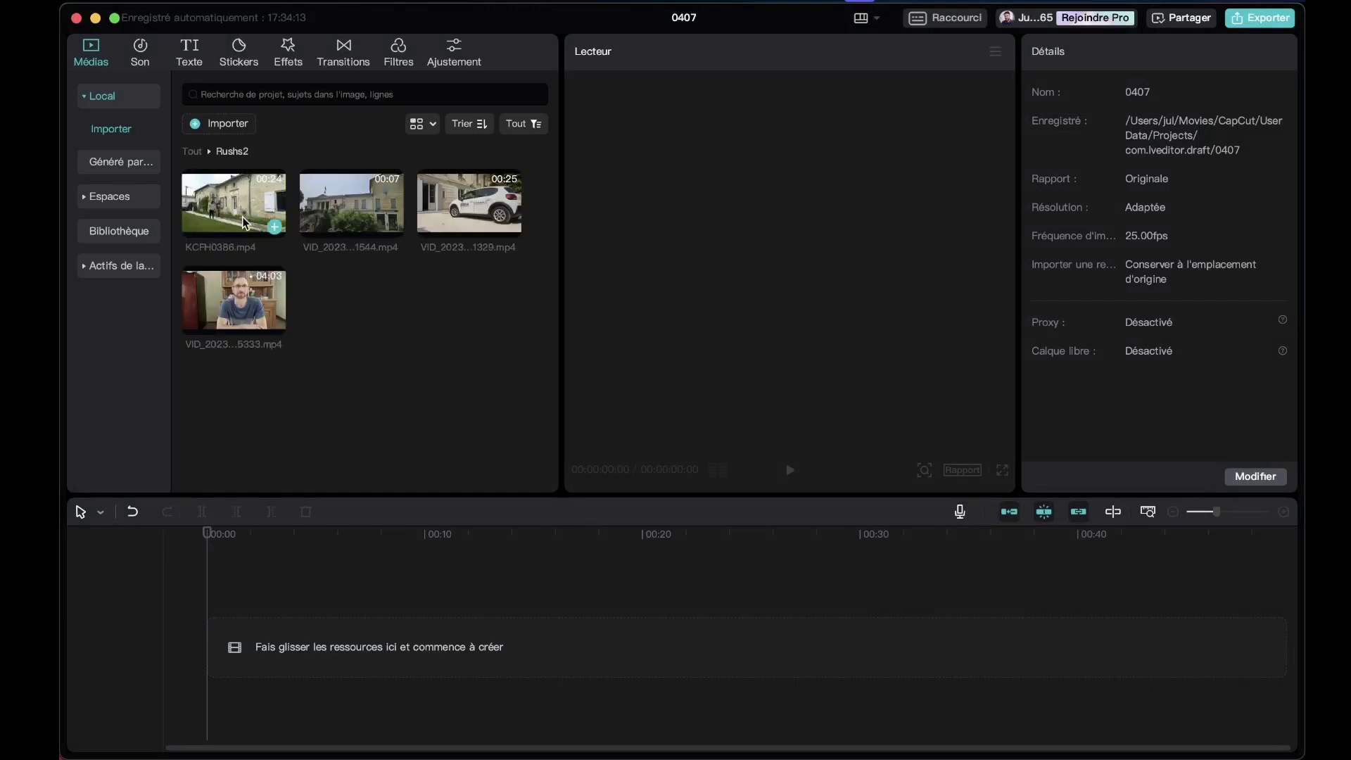
click(237, 211)
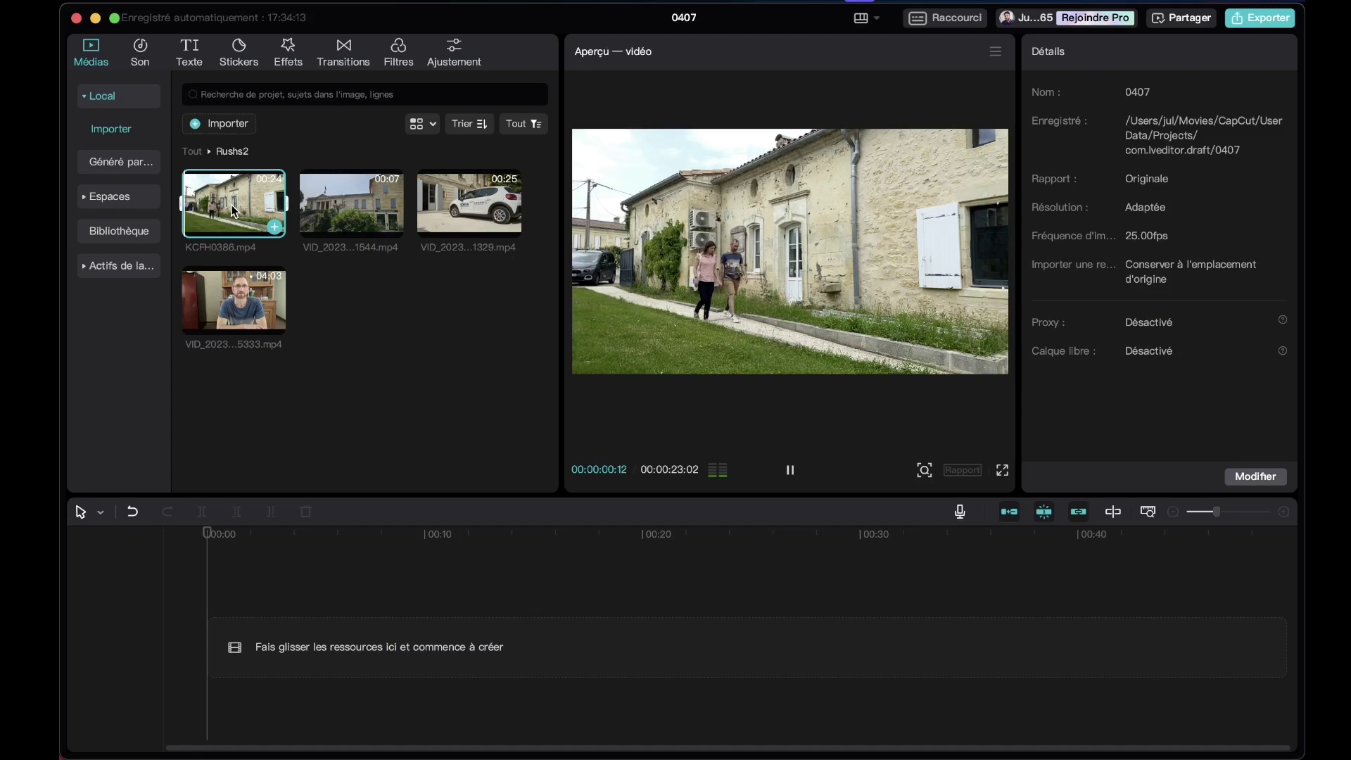
click(331, 220)
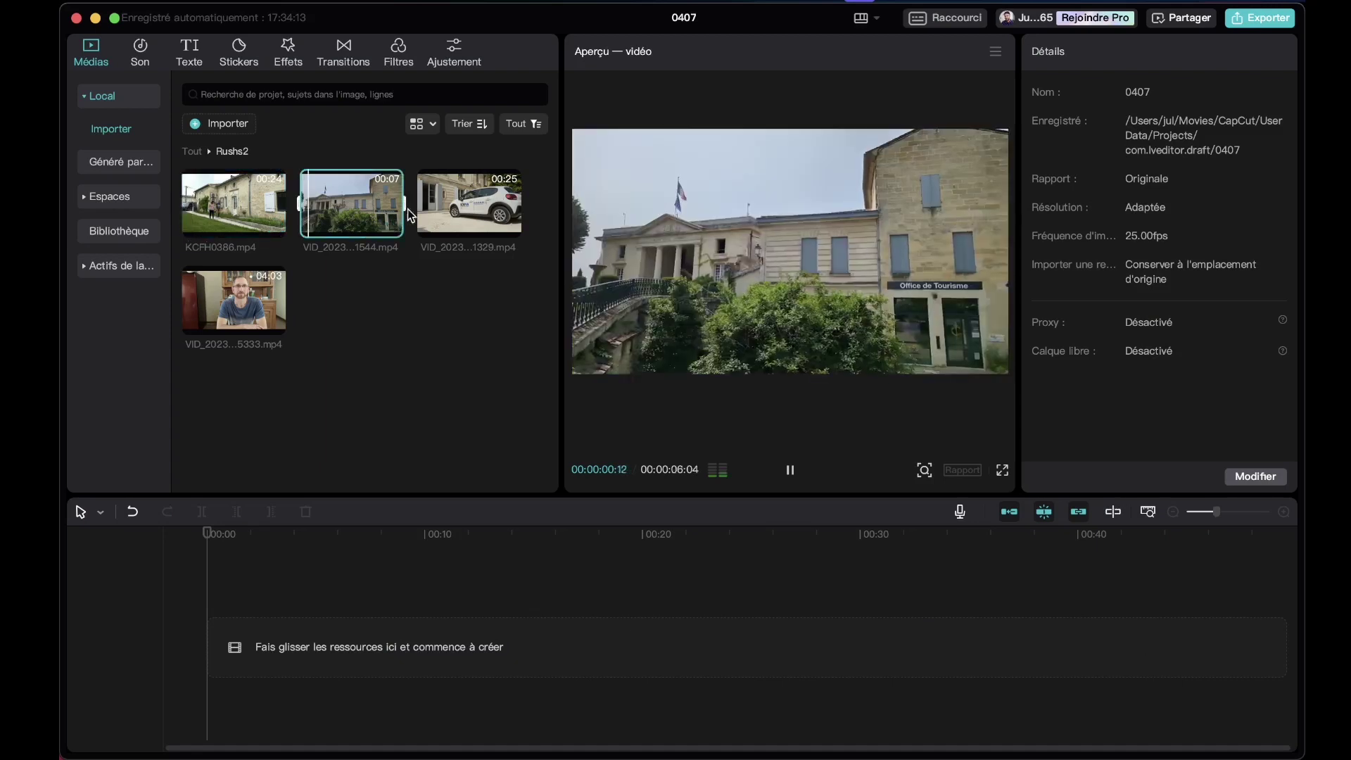
click(462, 214)
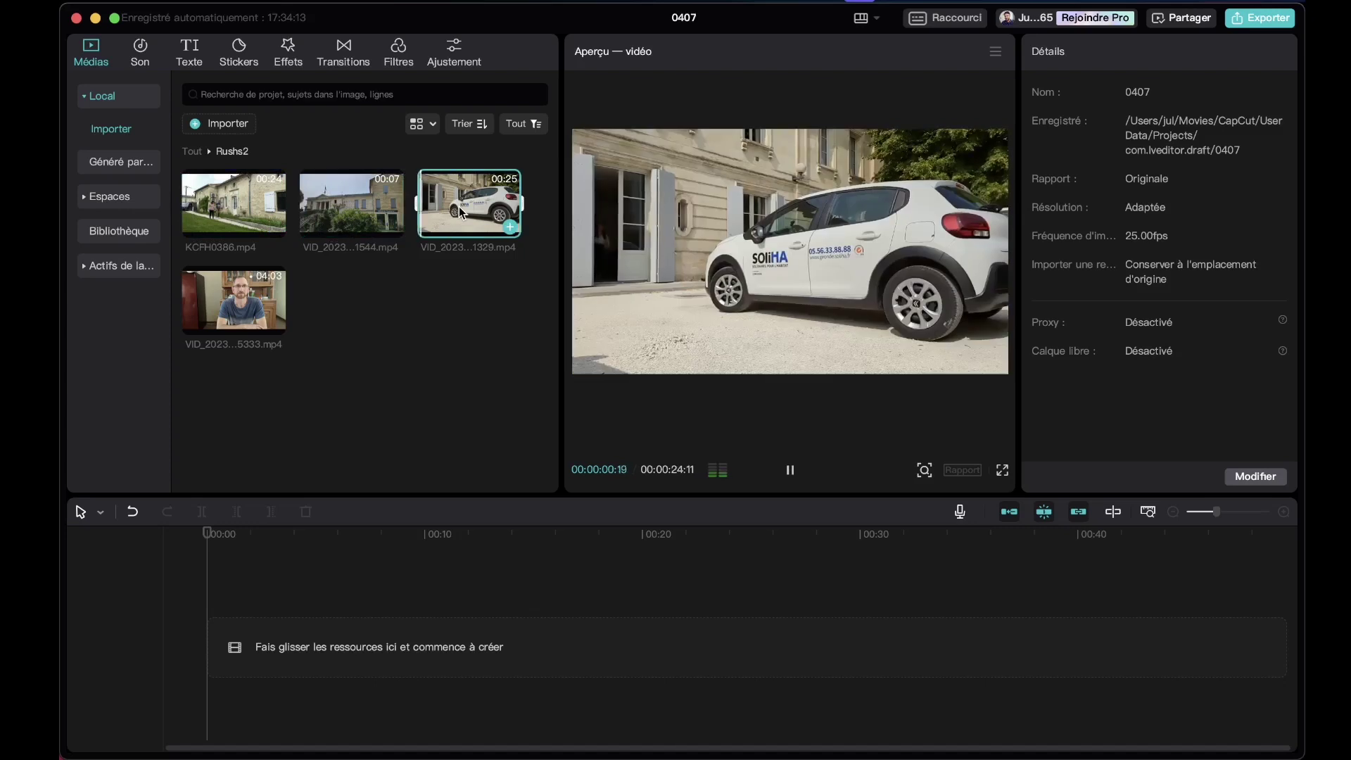
click(228, 312)
click(338, 315)
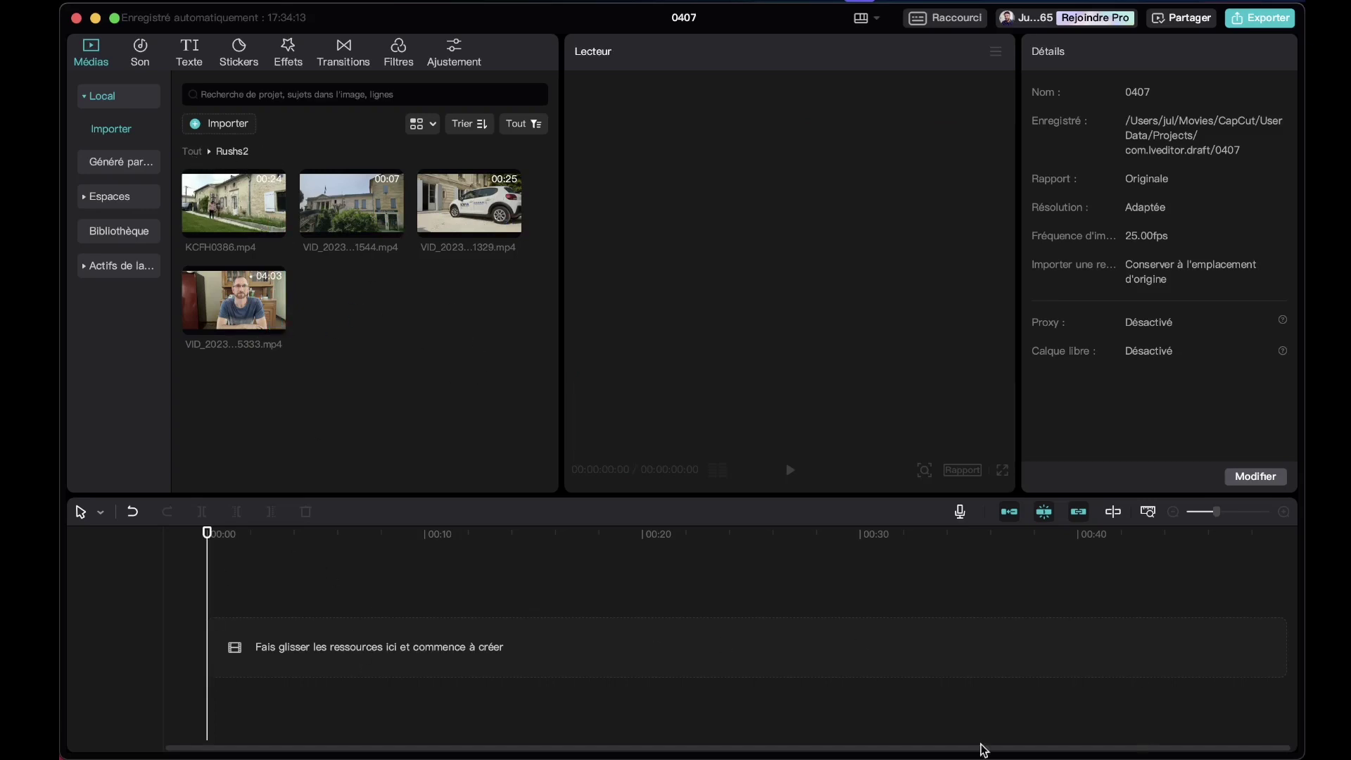
- Enlarge the timeline area, place KCFH0386.mp4 at its start, and insert VID_20230628_121544.mp4 at the playhead ahead of it
drag(706, 495, 700, 464)
drag(234, 207, 232, 620)
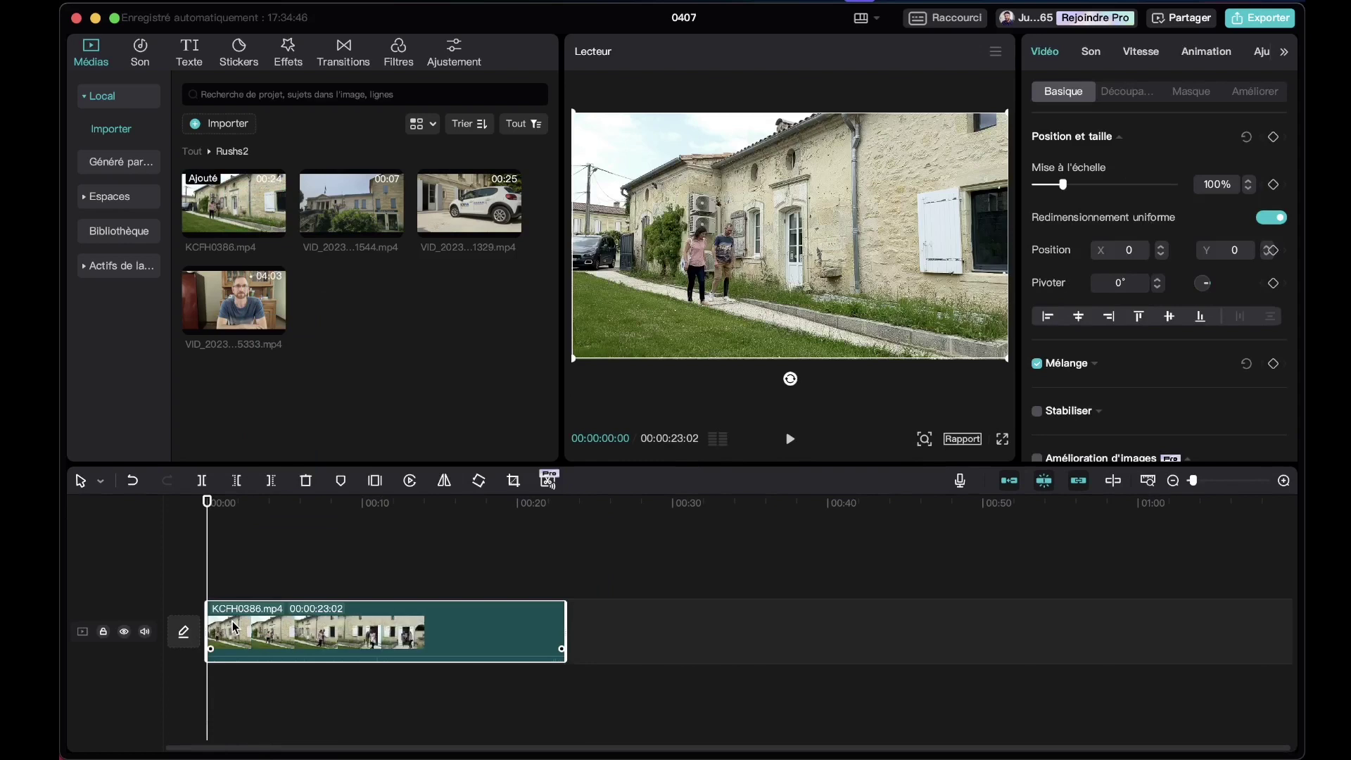
click(341, 215)
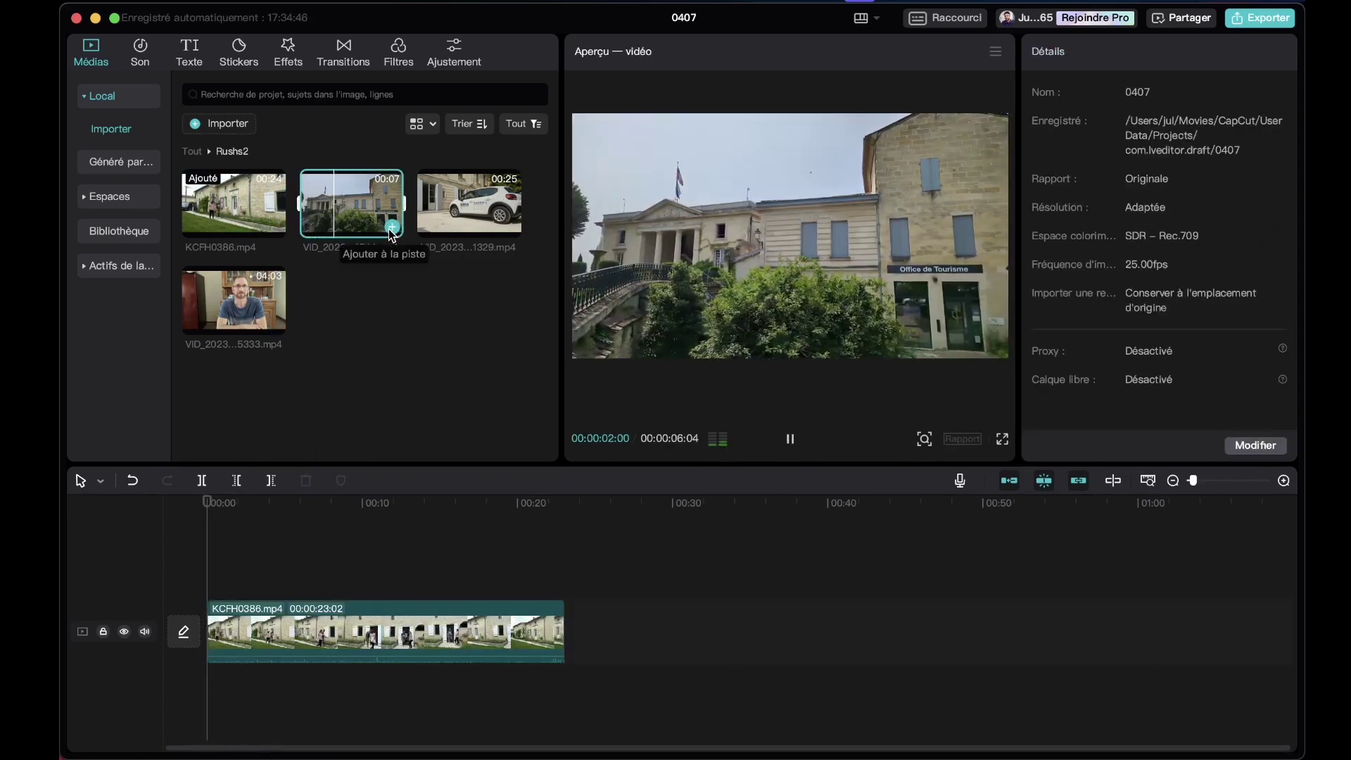
click(392, 229)
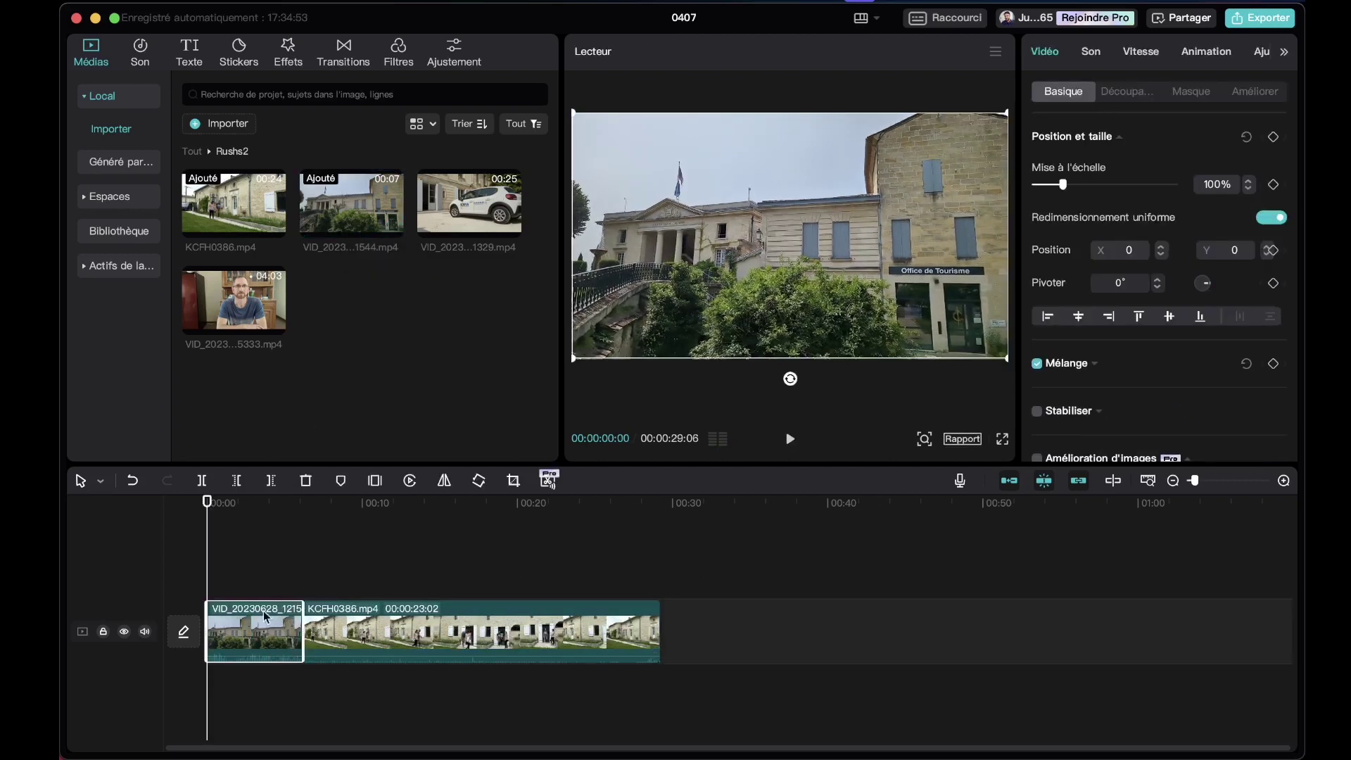
- Play the assembled sequence from the start across the cut between the two clips
click(334, 631)
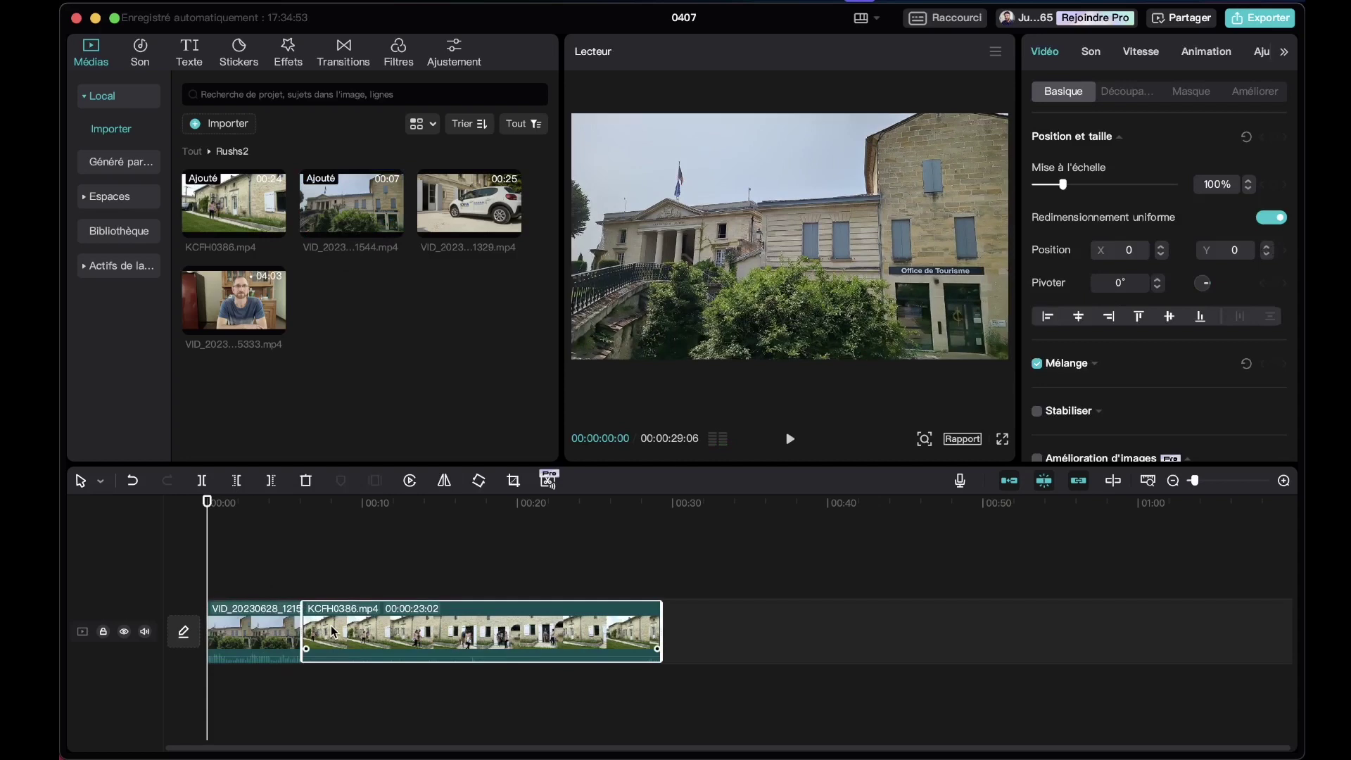
click(281, 622)
key(space)
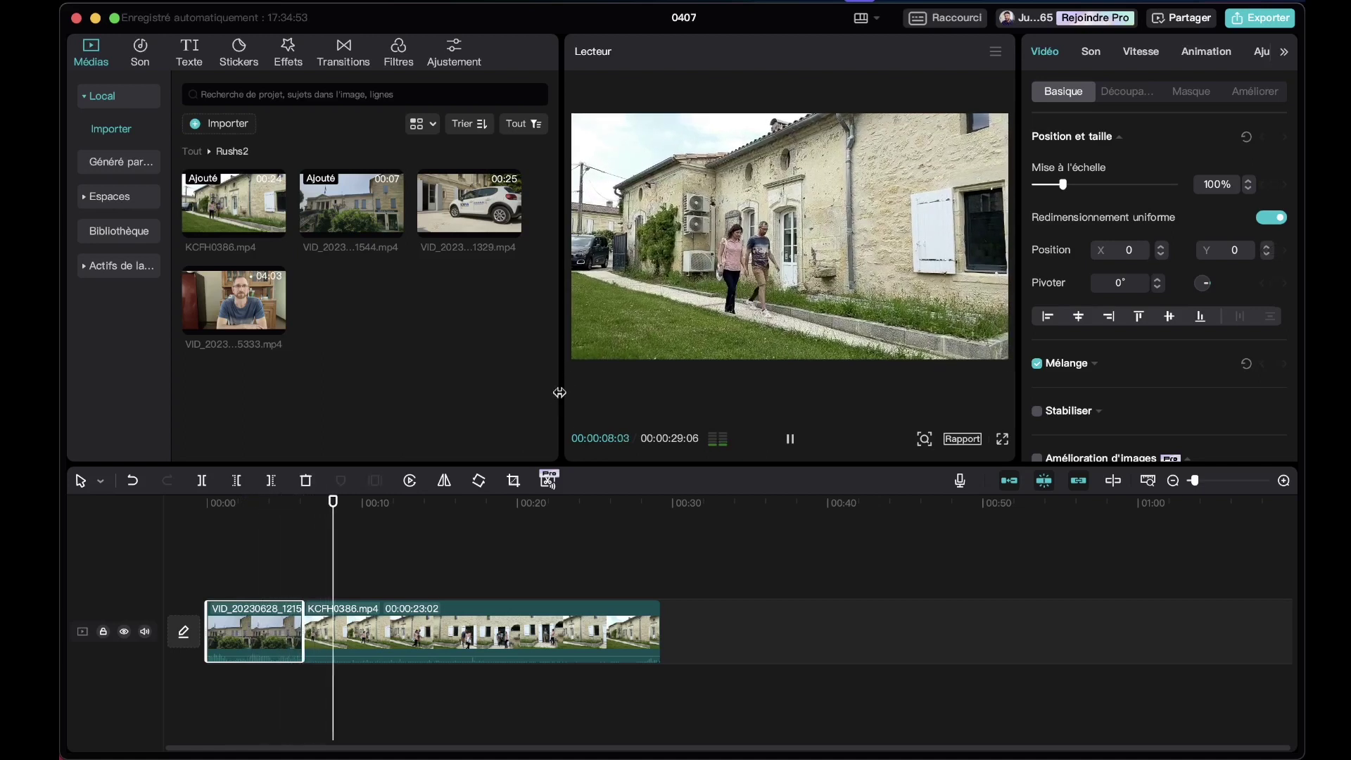
key(space)
- Enlarge the preview area and move the VID_20230628_121544.mp4 clip behind KCFH0386.mp4 on the timeline
drag(560, 393, 552, 429)
drag(356, 556, 380, 591)
click(418, 653)
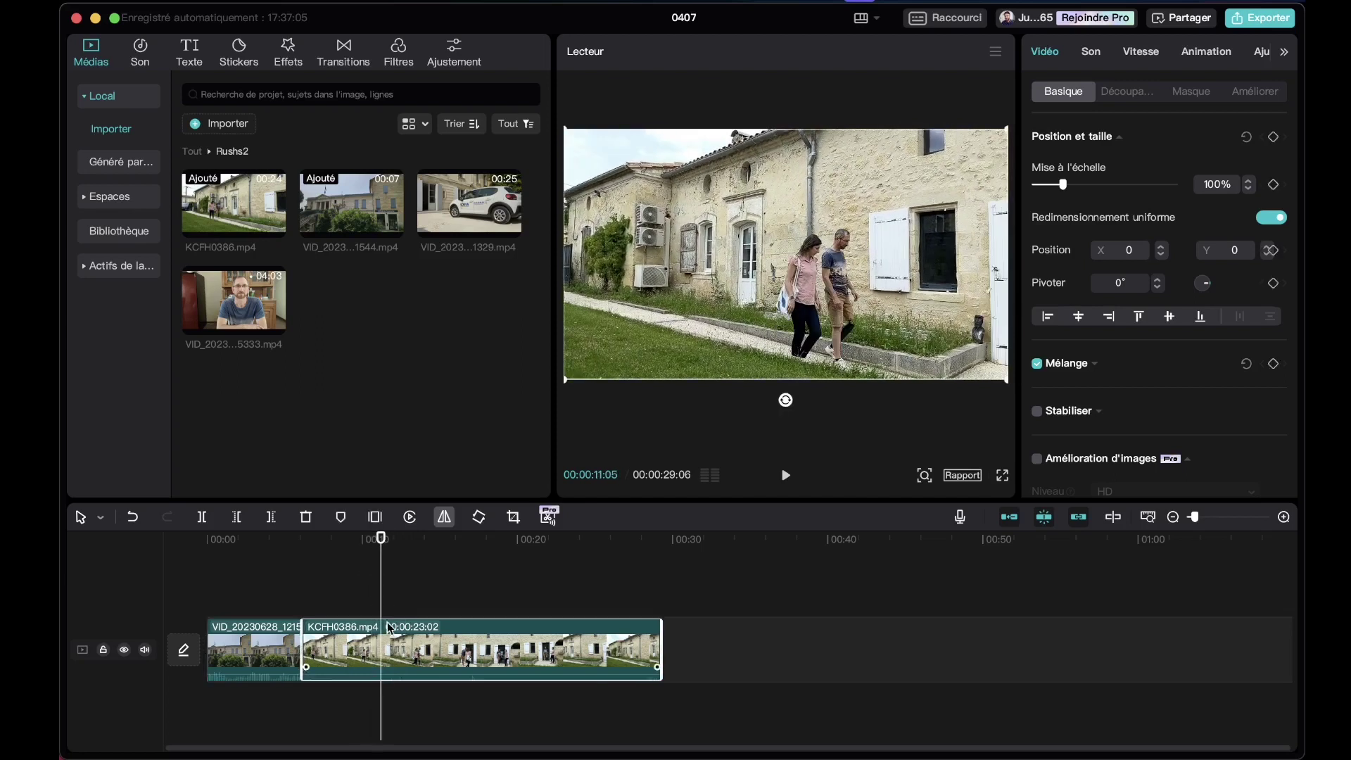
click(236, 646)
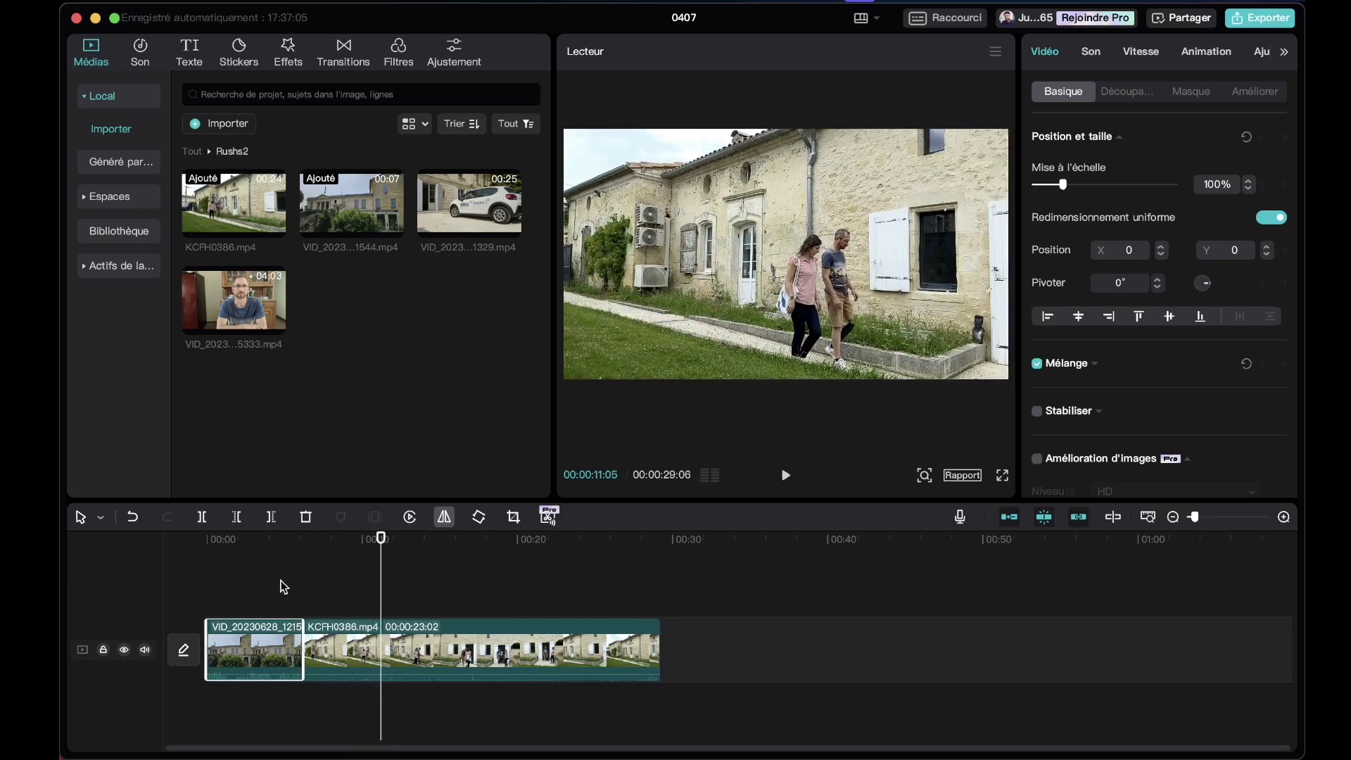
drag(246, 655, 604, 662)
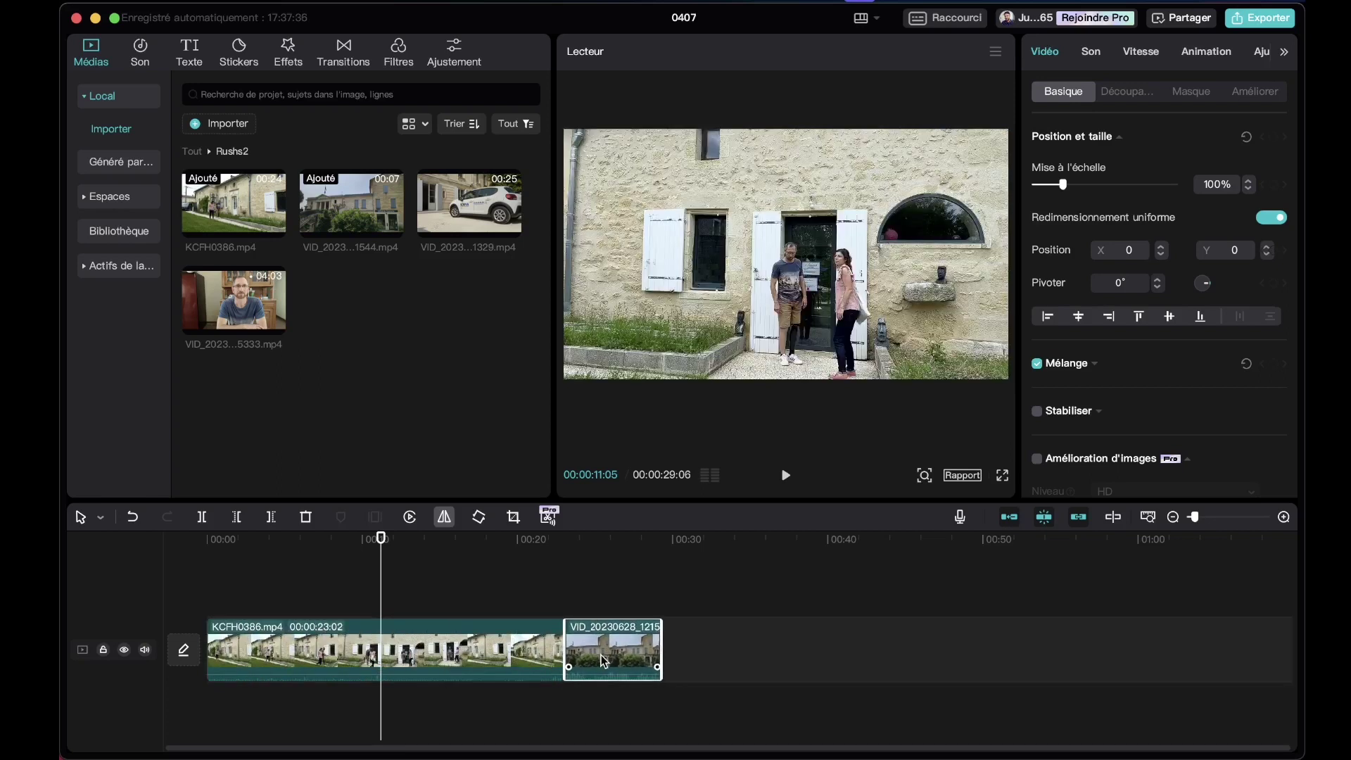
- Trim the end of the KCFH0386.mp4 clip so it lasts 00:00:09:00
drag(489, 563, 284, 620)
click(491, 654)
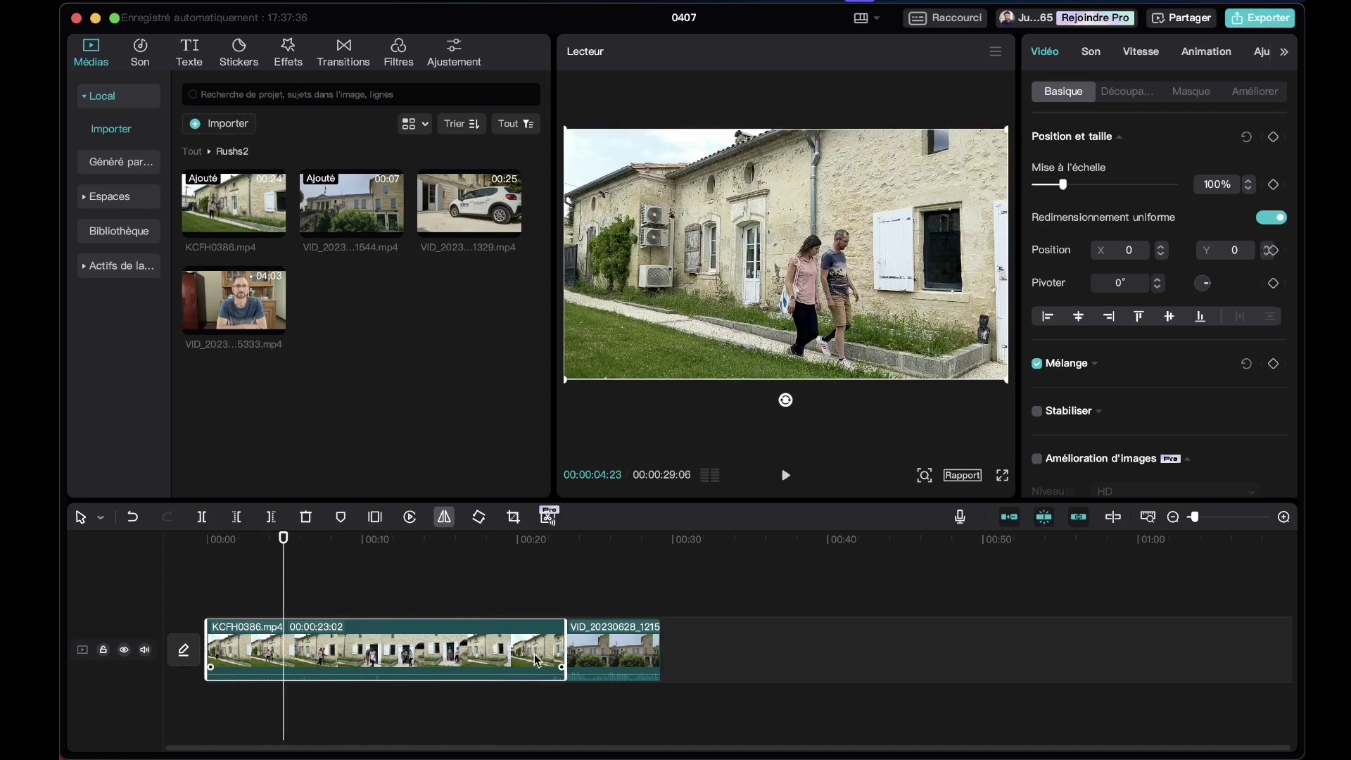
drag(560, 639, 348, 647)
- Play KCFH0386.mp4 from the start to 00:00:02:04 and trim its beginning up to that point
drag(265, 541, 200, 543)
key(space)
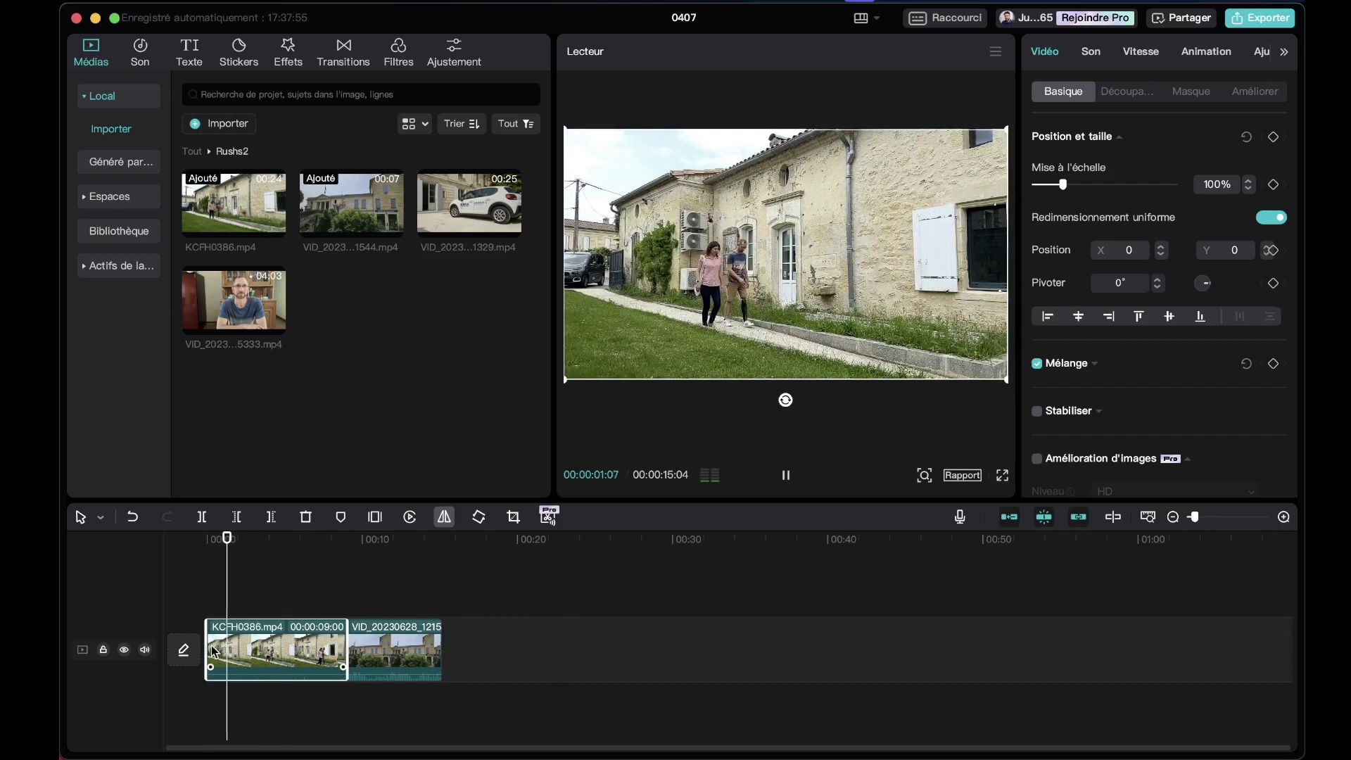
key(space)
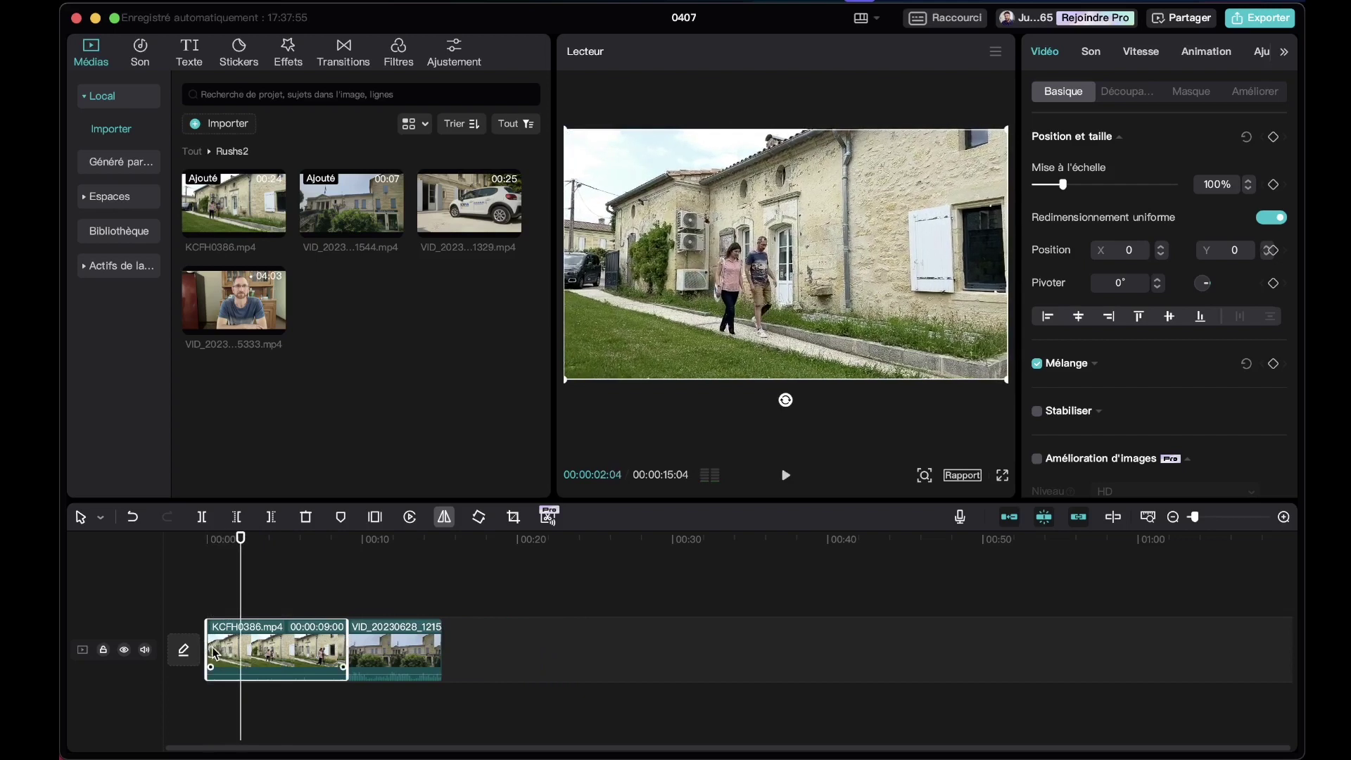
drag(211, 647, 241, 657)
- Play the trimmed KCFH0386.mp4 clip and shorten its end to a duration of 00:00:04:08
key(space)
key(Up)
key(space)
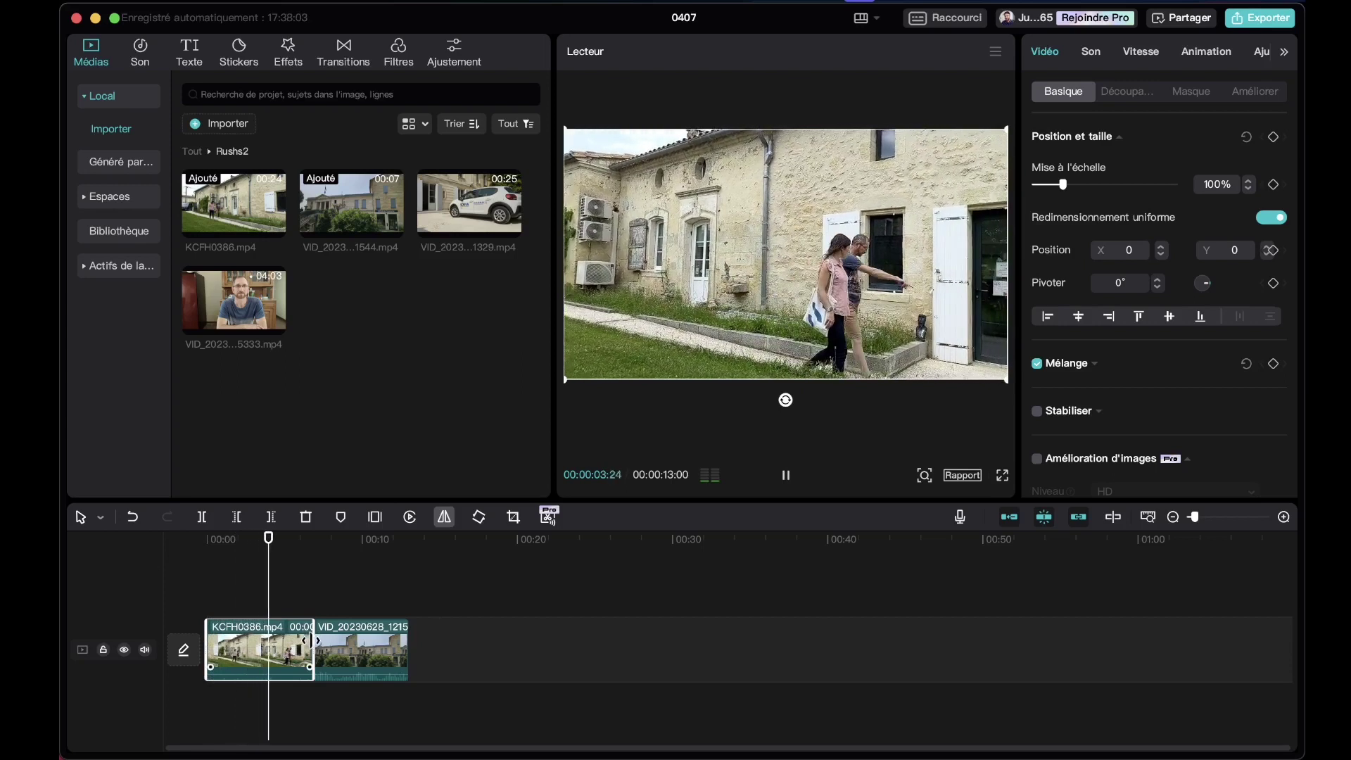
key(space)
drag(310, 641, 273, 637)
- Play the sequence from the start to 00:00:07:17, split VID_20230628_121544.mp4 there and delete the part after the cut
drag(244, 545, 169, 563)
key(space)
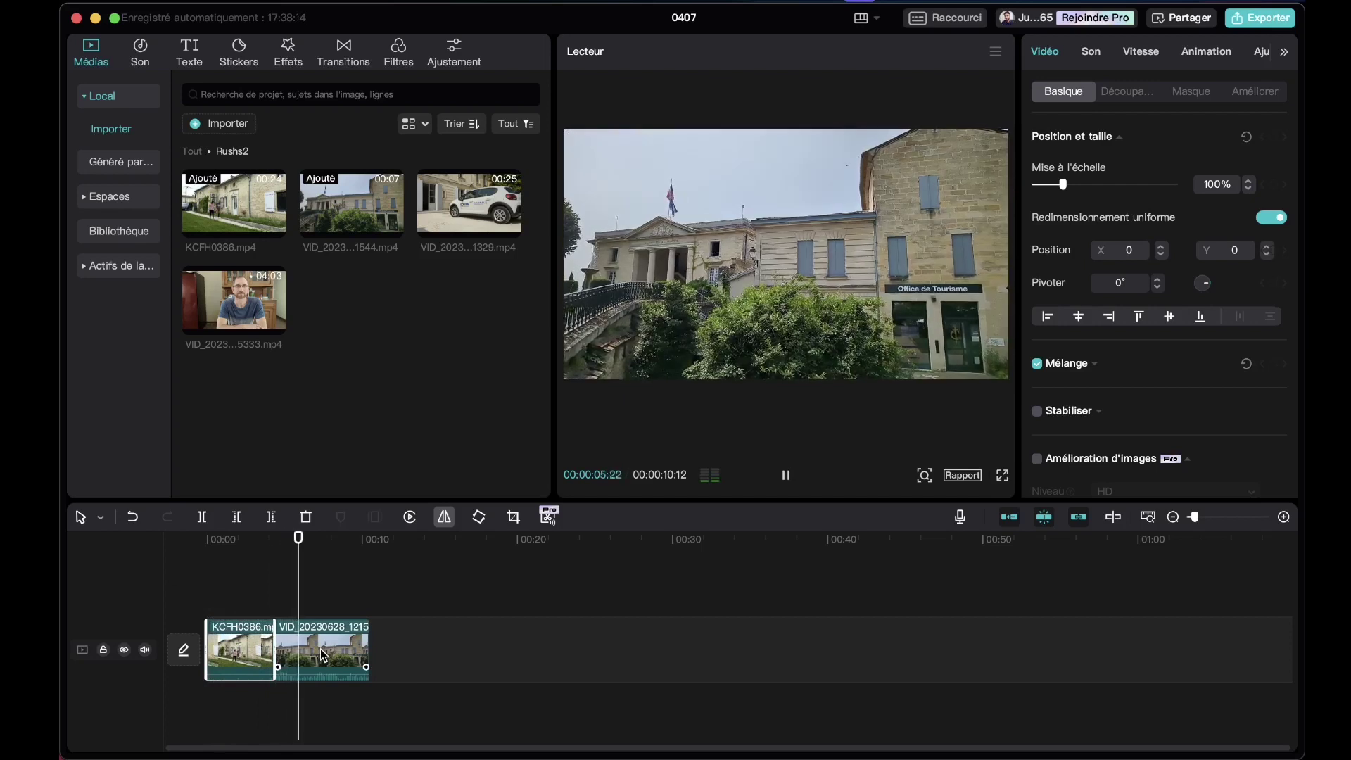
key(space)
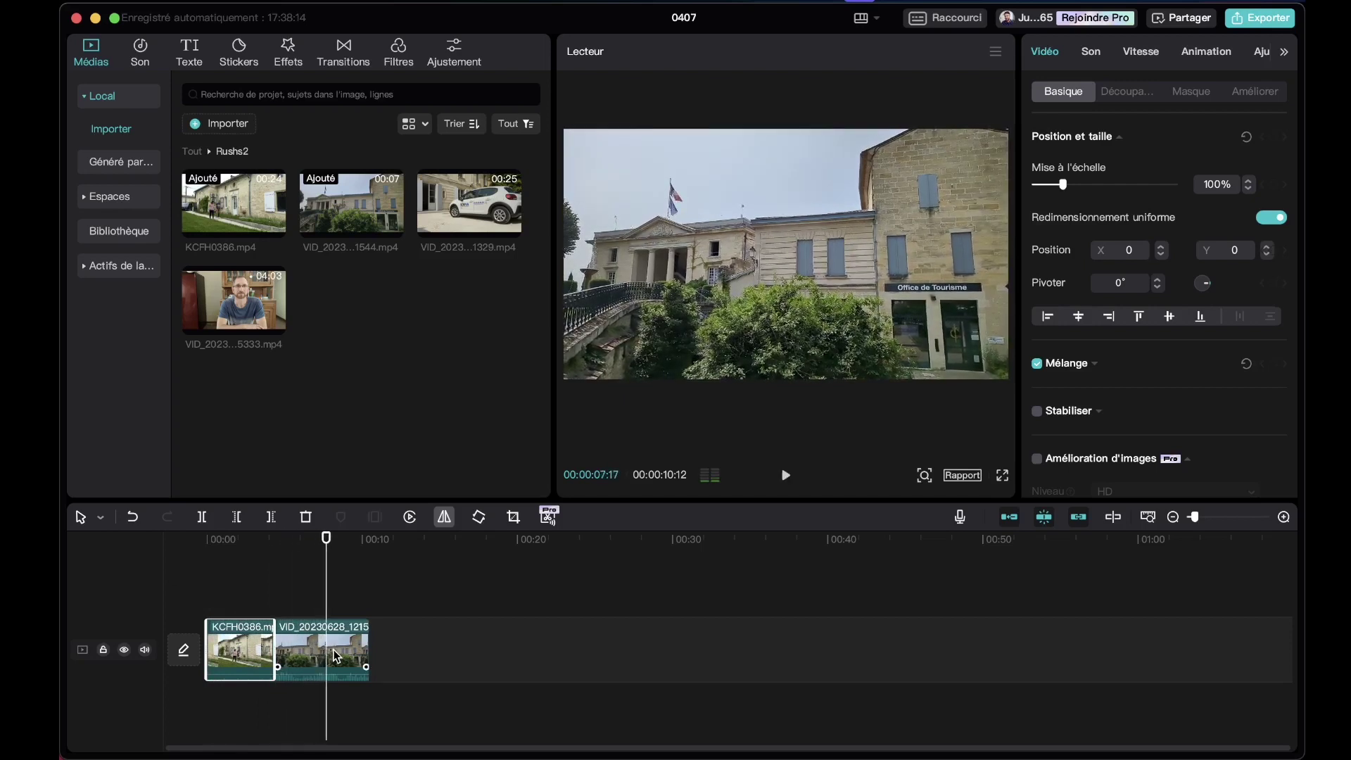
click(339, 656)
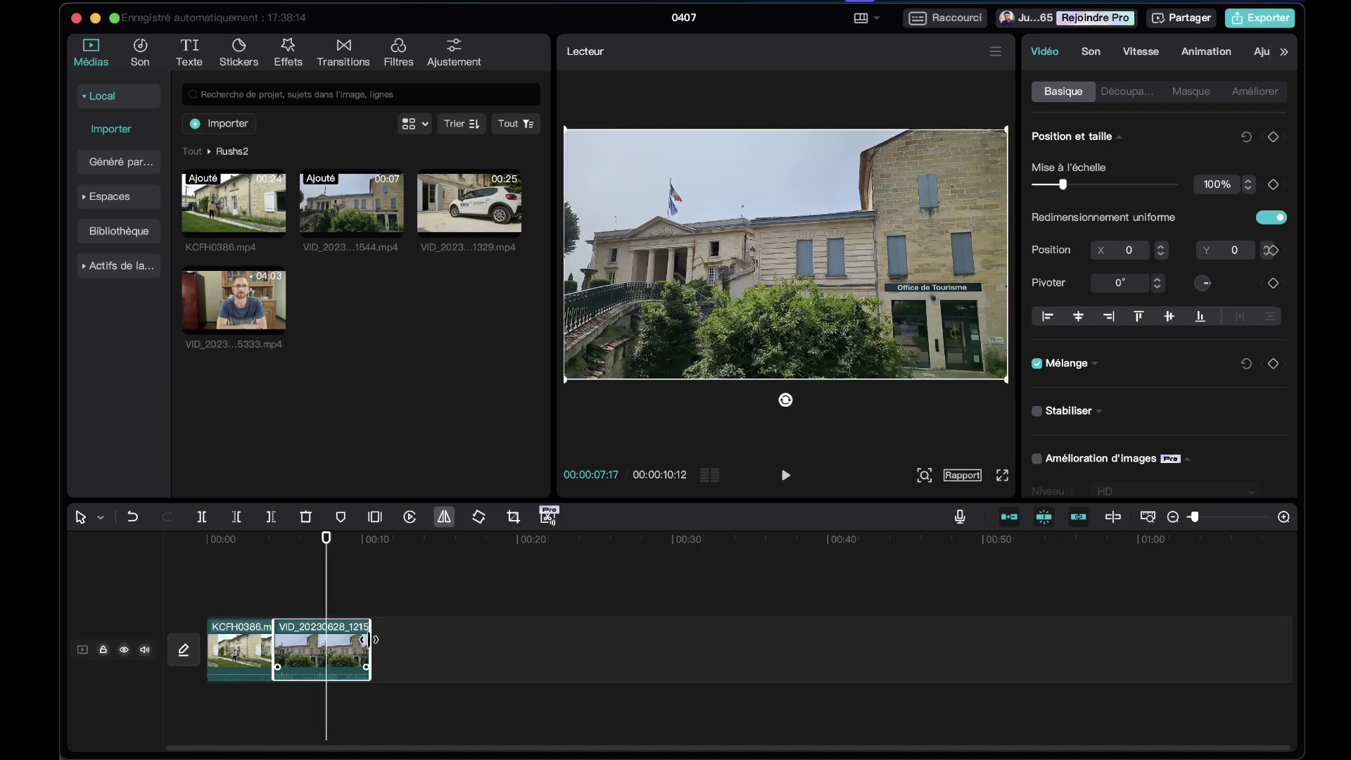
click(204, 518)
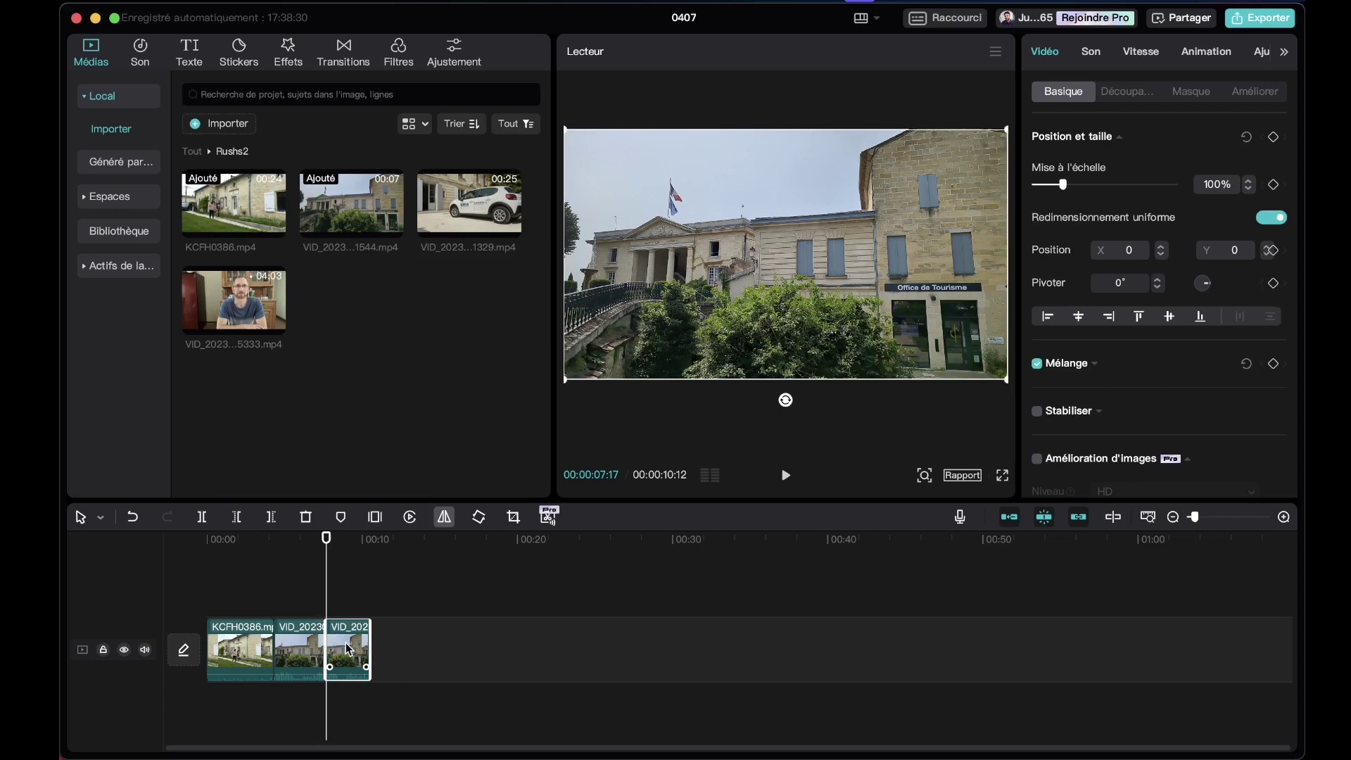
key(Delete)
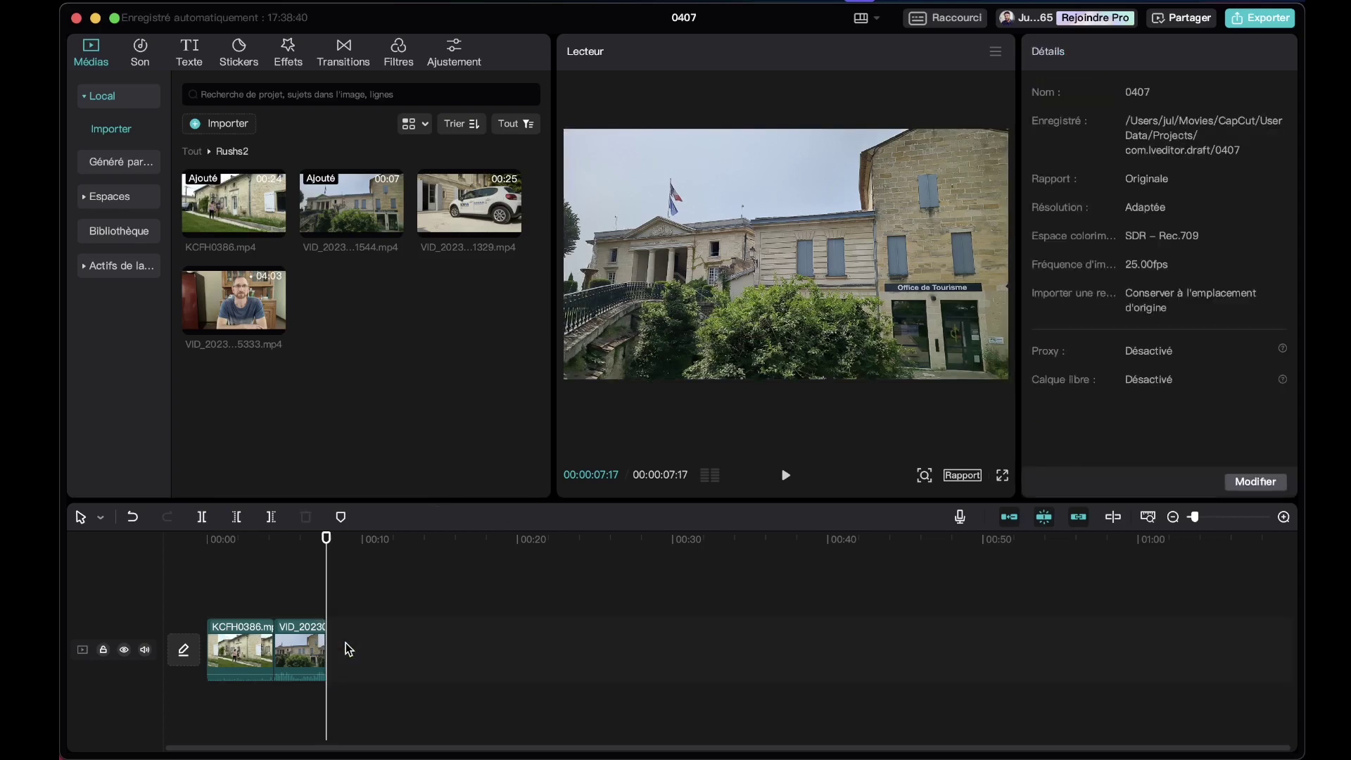
- Play the shortened sequence from the start through the transition to the second clip
drag(283, 538, 182, 554)
key(space)
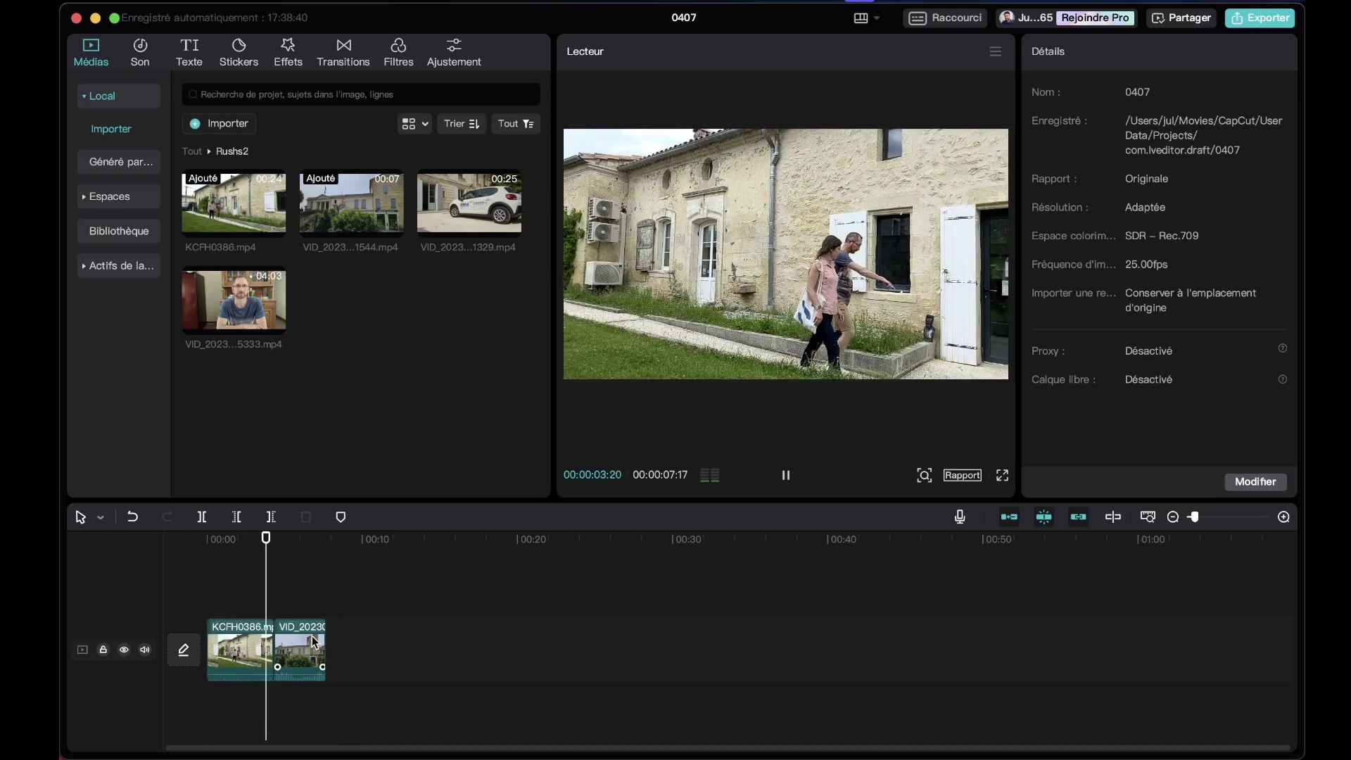
key(space)
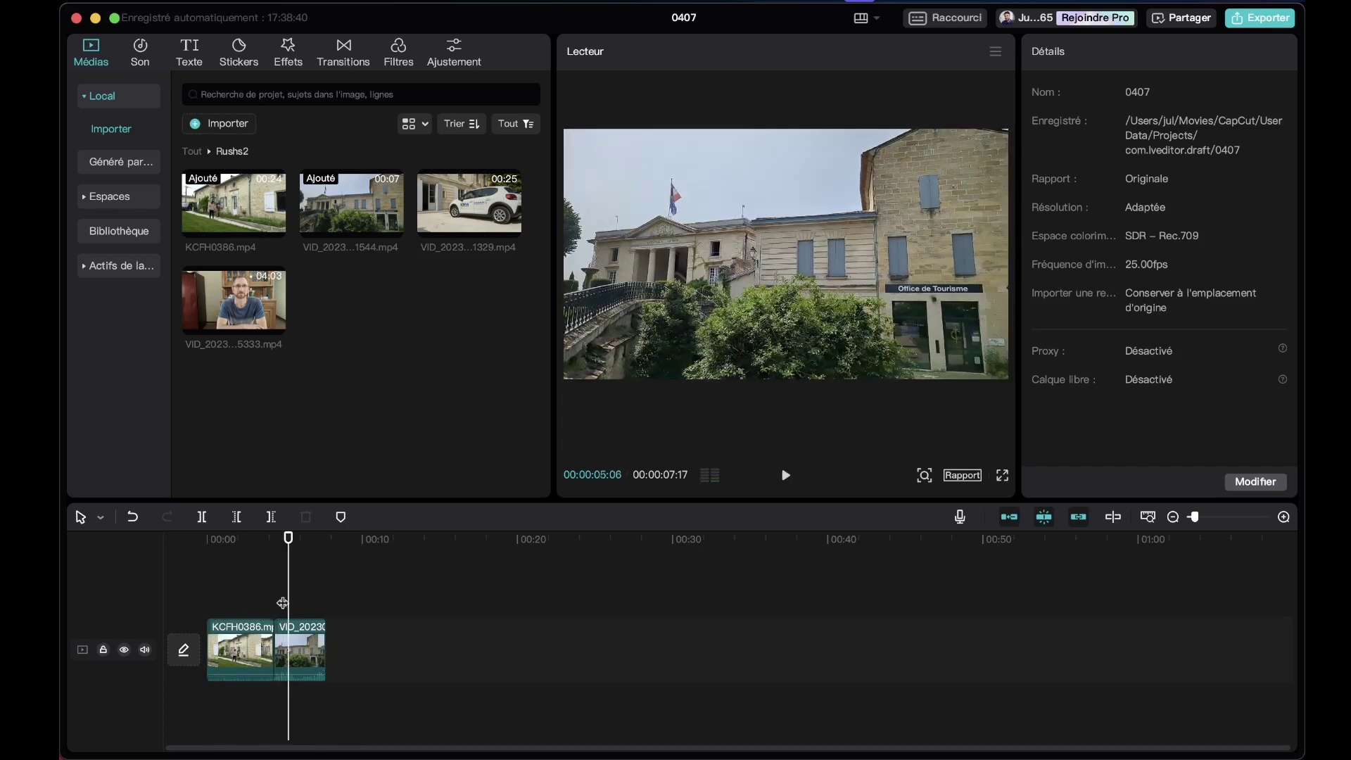
- Examine the two clips and their cut point at different timeline zoom levels
click(1284, 517)
click(1284, 517)
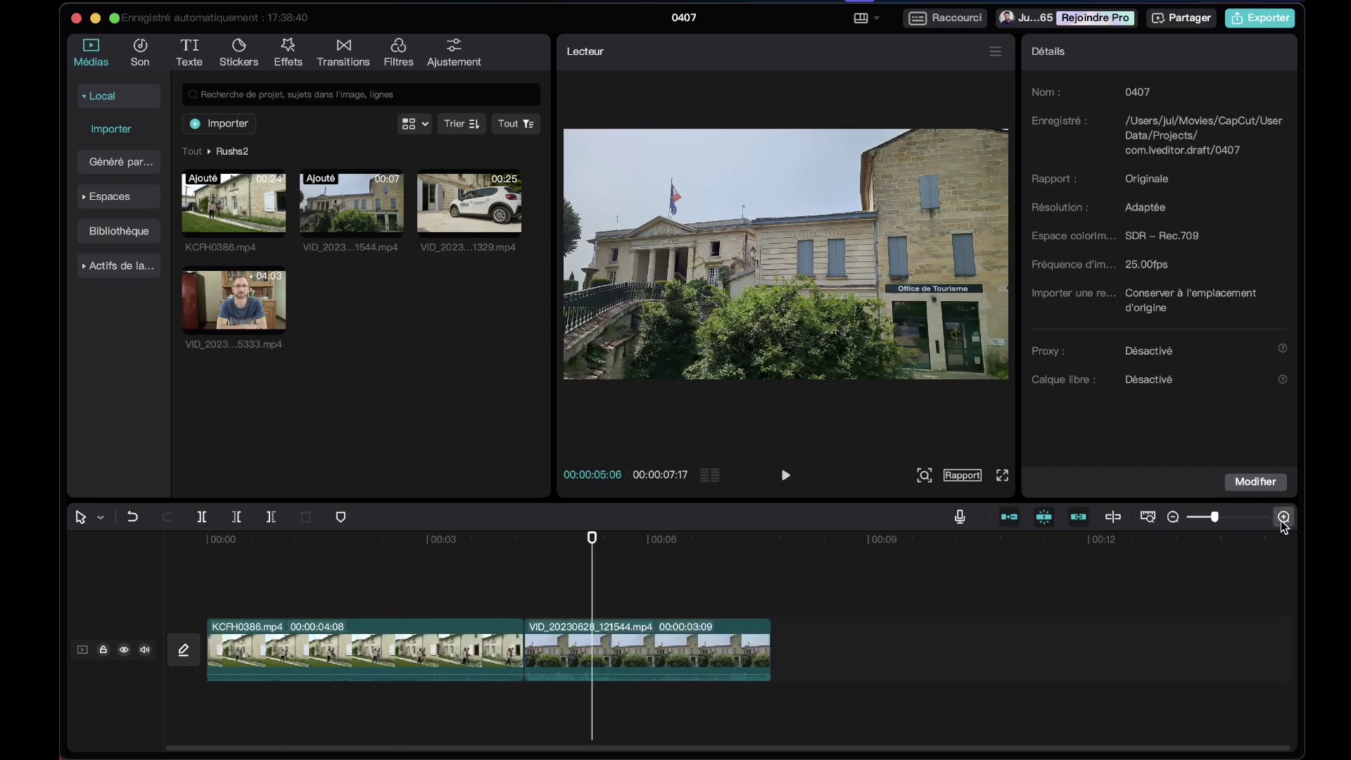
click(1173, 517)
click(1283, 518)
click(1284, 517)
drag(478, 544, 720, 638)
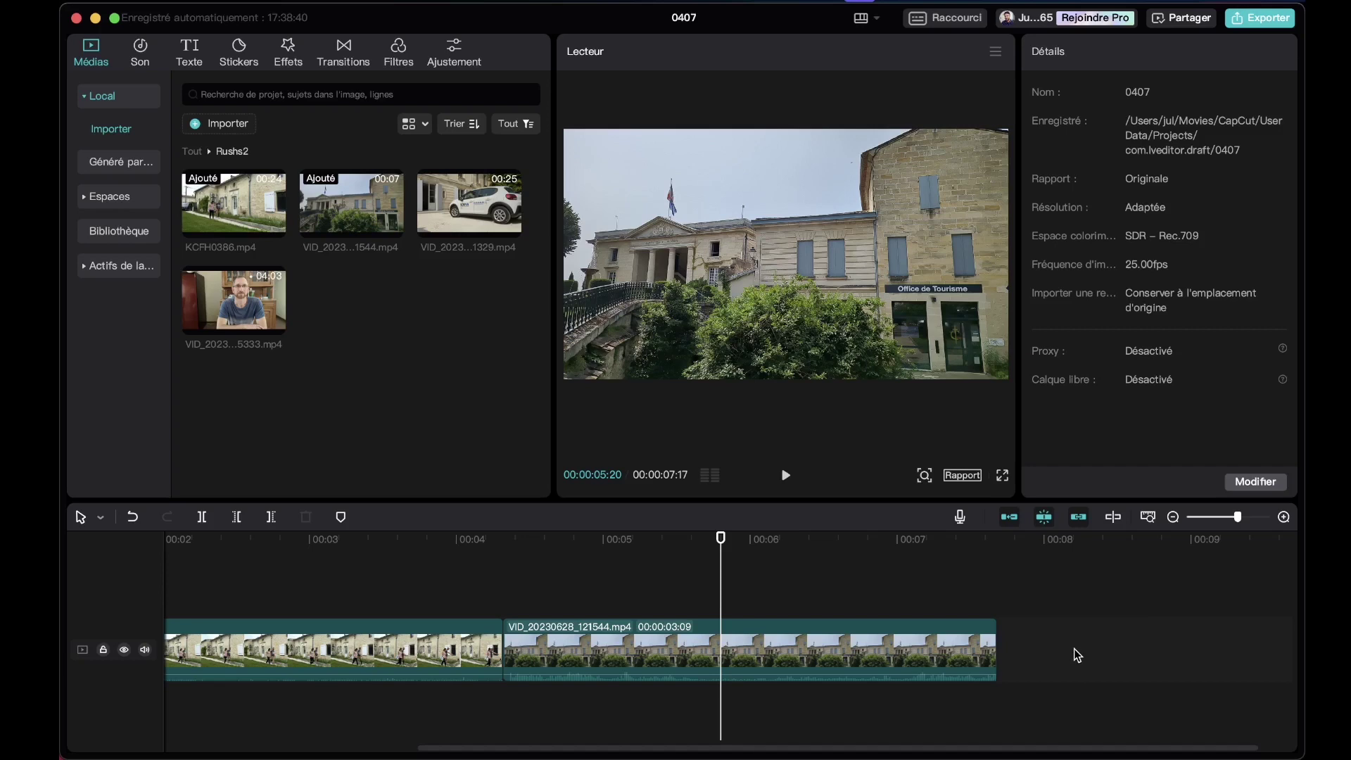
key(super+minus)
key(super+minus)
key(super+minus)
key(super+minus)
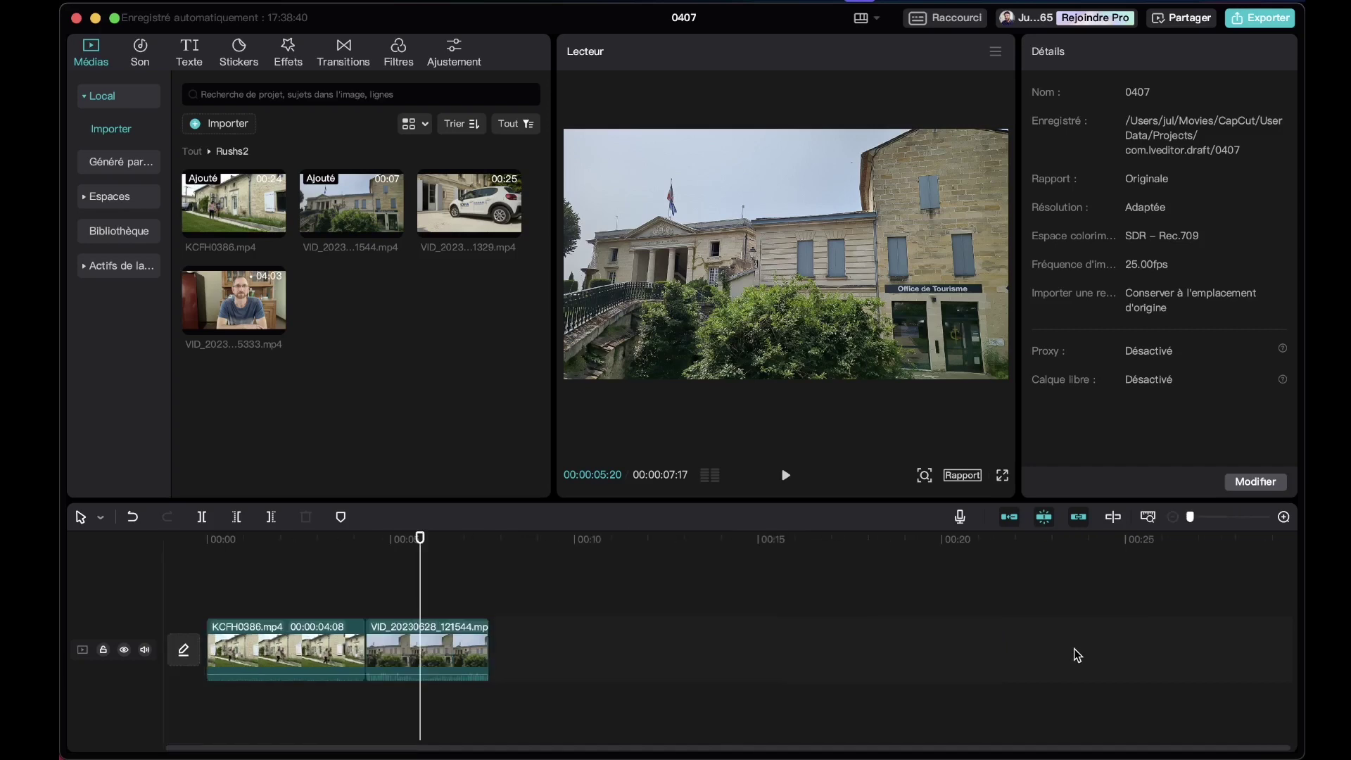
key(super+equal)
key(super+equal)
key(super+equal)
key(super+equal)
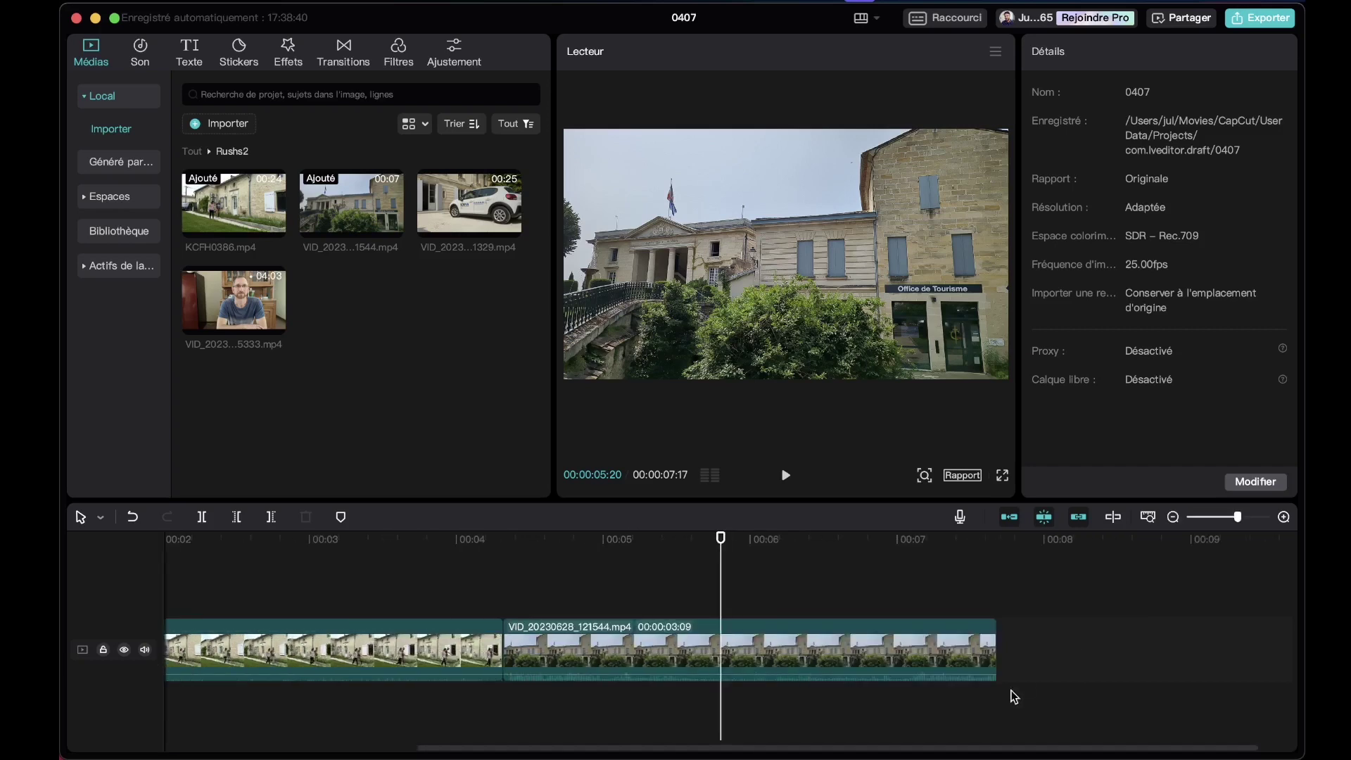
key(super+minus)
key(super+minus)
key(super+minus)
key(super+minus)
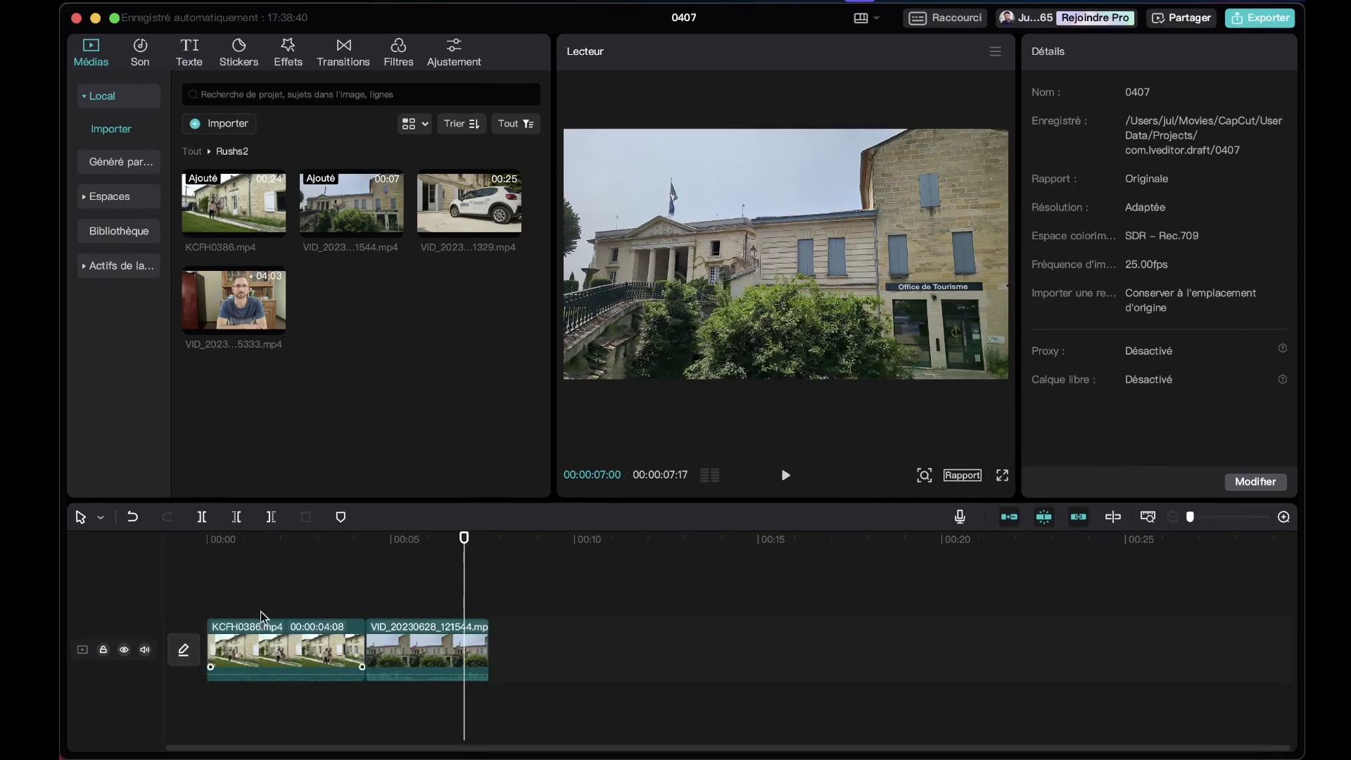
- Import logo animé.gif from the Logo SOLIHA folder into the root level of the project's media, with the playhead at the sequence start
drag(258, 560, 204, 573)
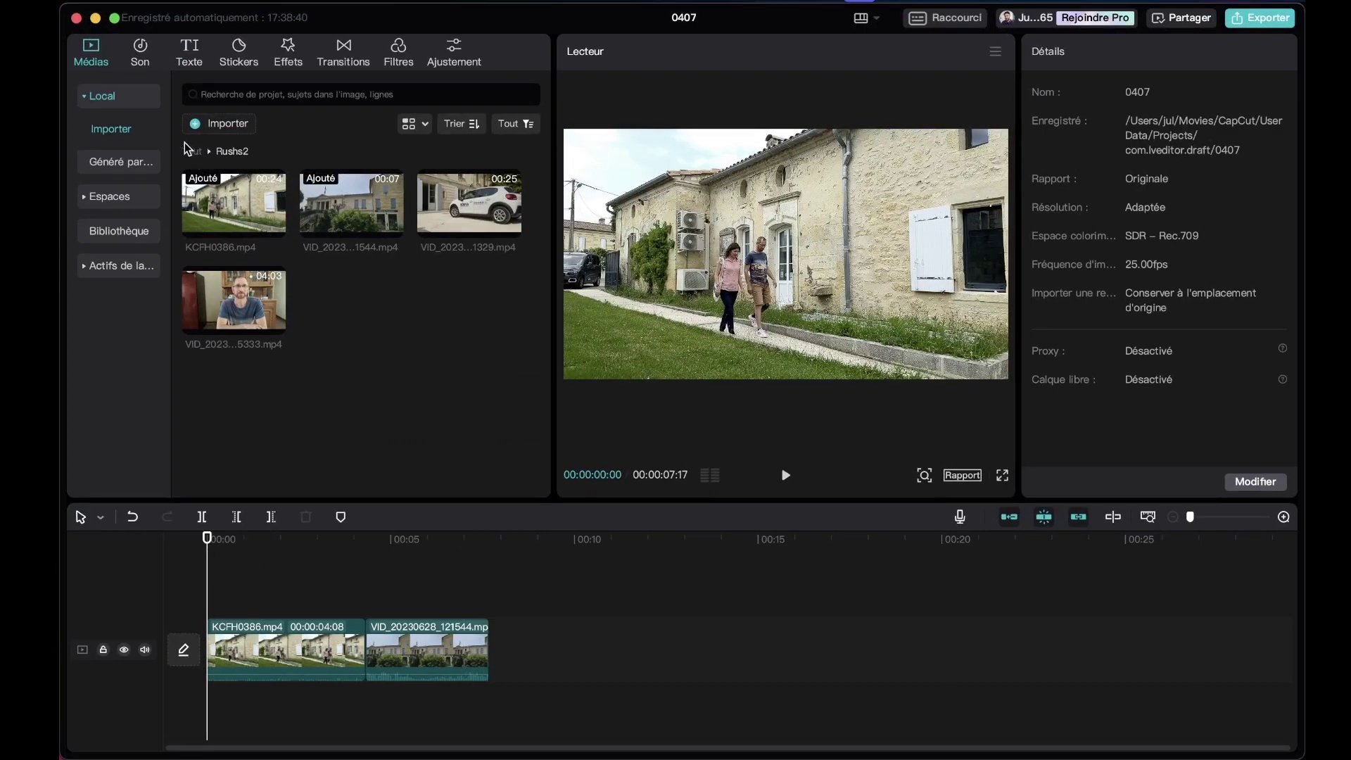
click(190, 152)
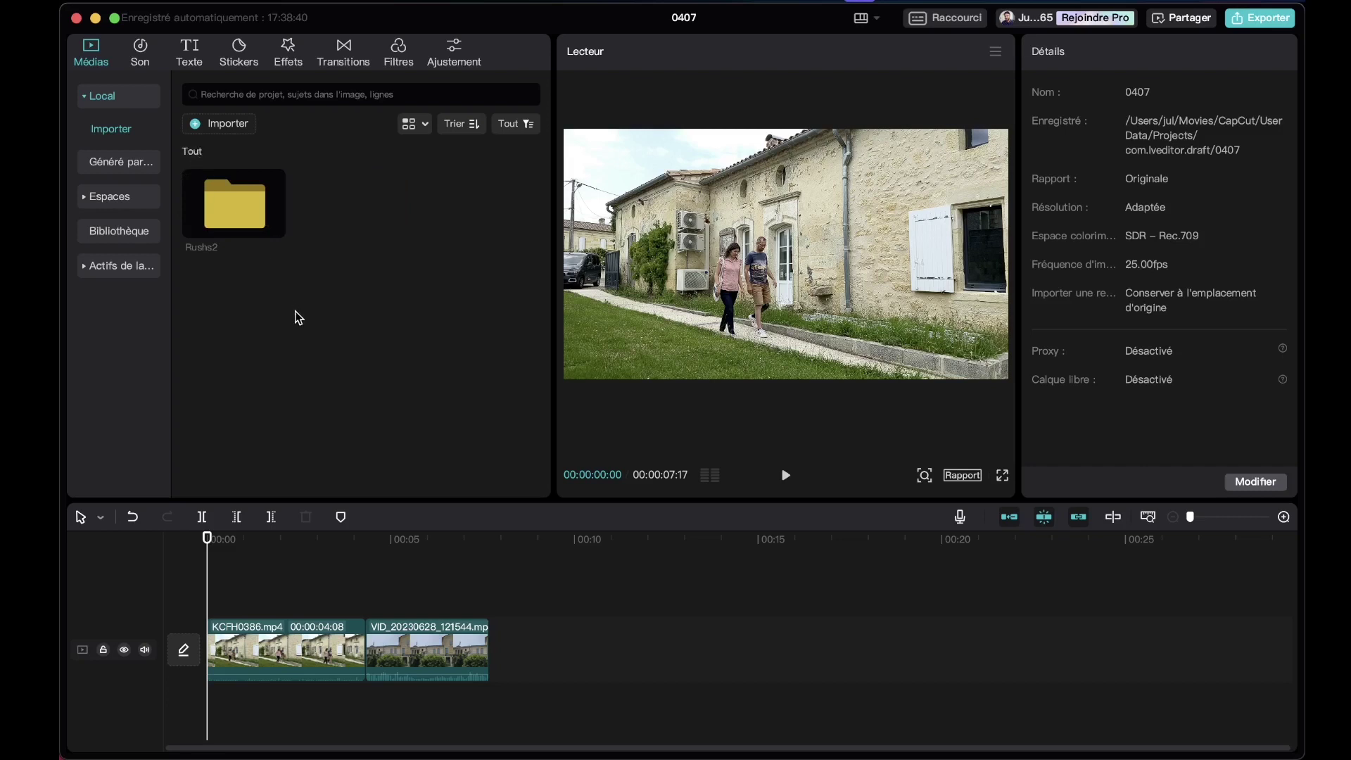
click(234, 127)
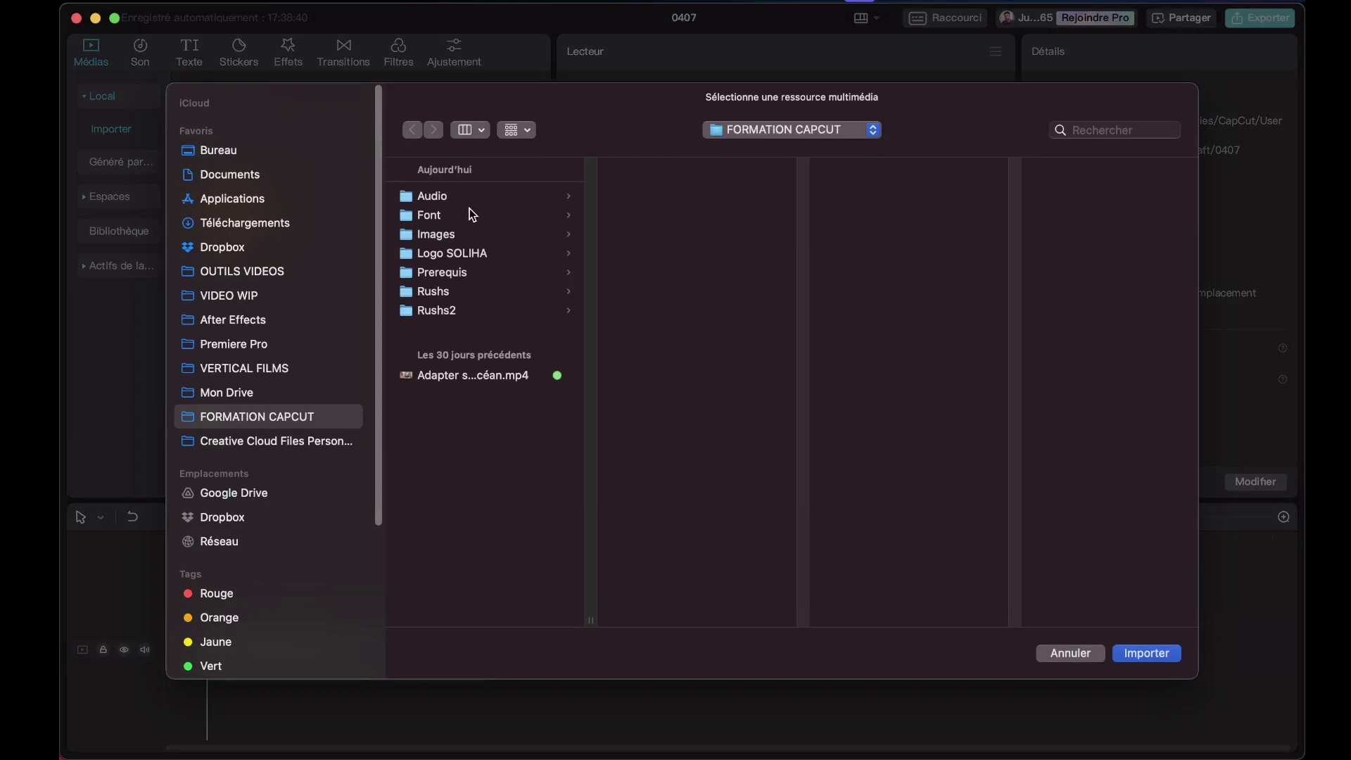
click(478, 255)
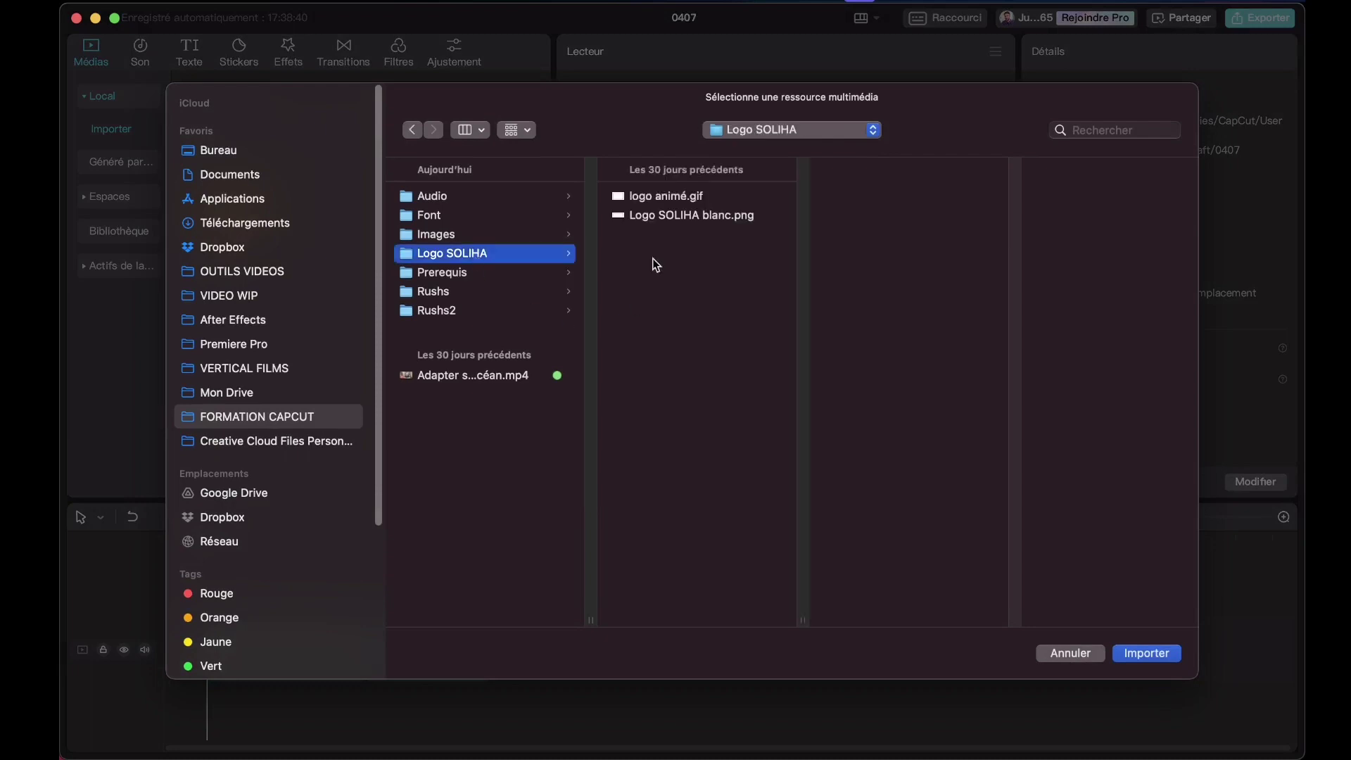
click(648, 197)
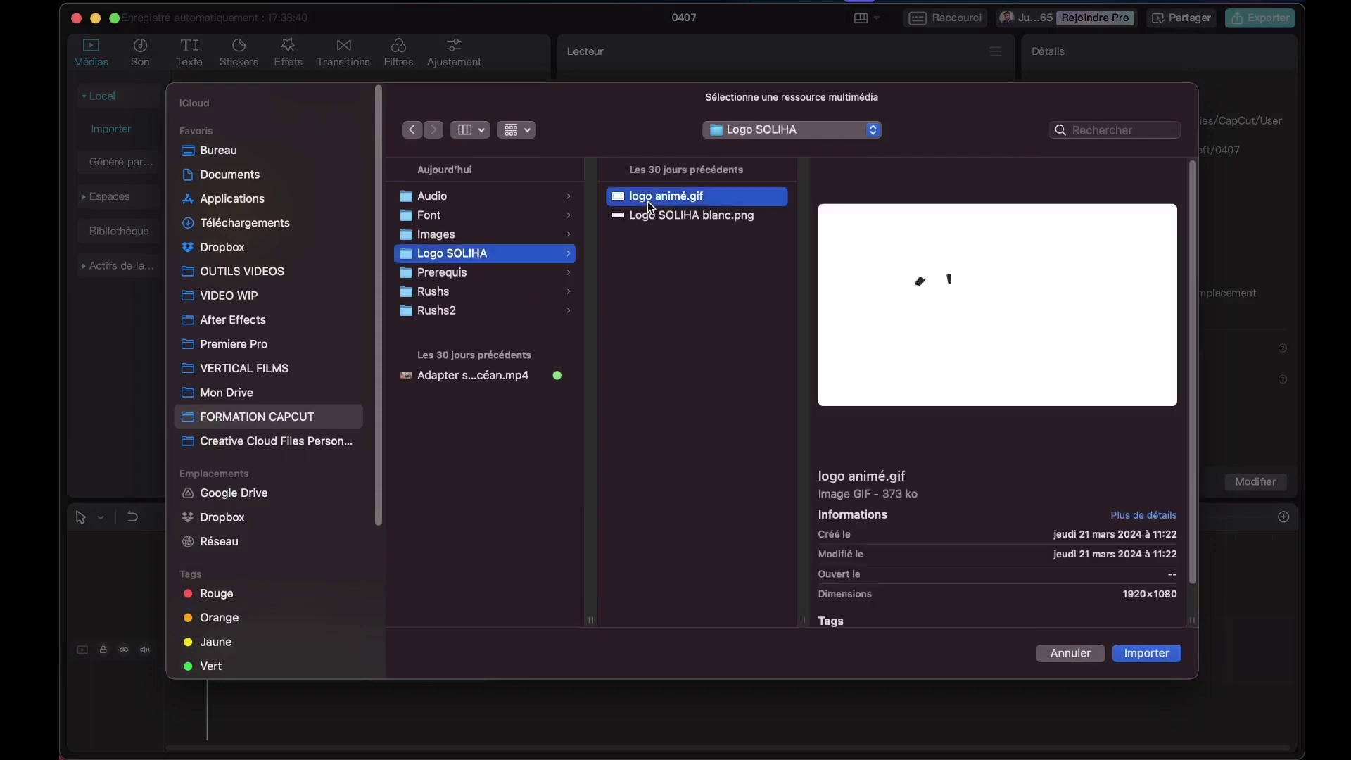
click(1134, 655)
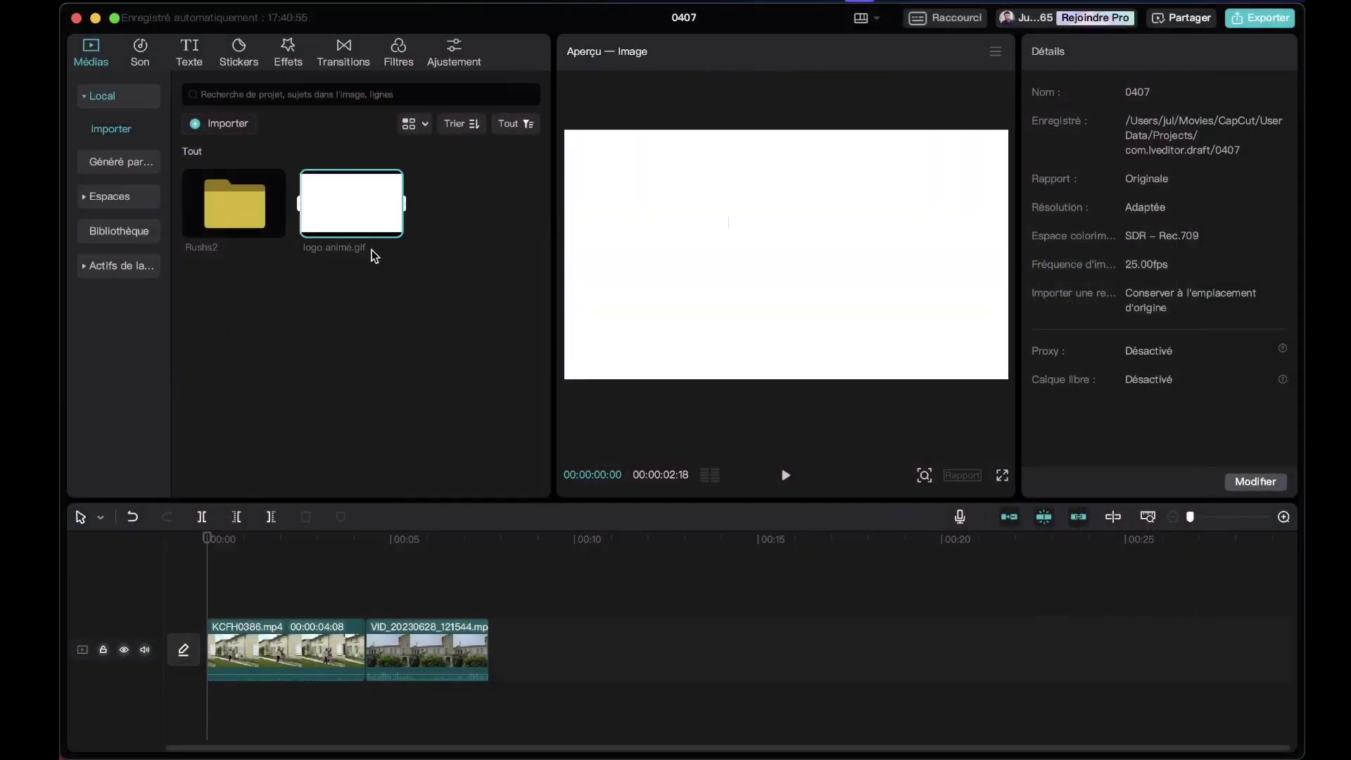
- Insert logo animé.gif at the start of the timeline before KCFH0386.mp4 and play the sequence
click(392, 227)
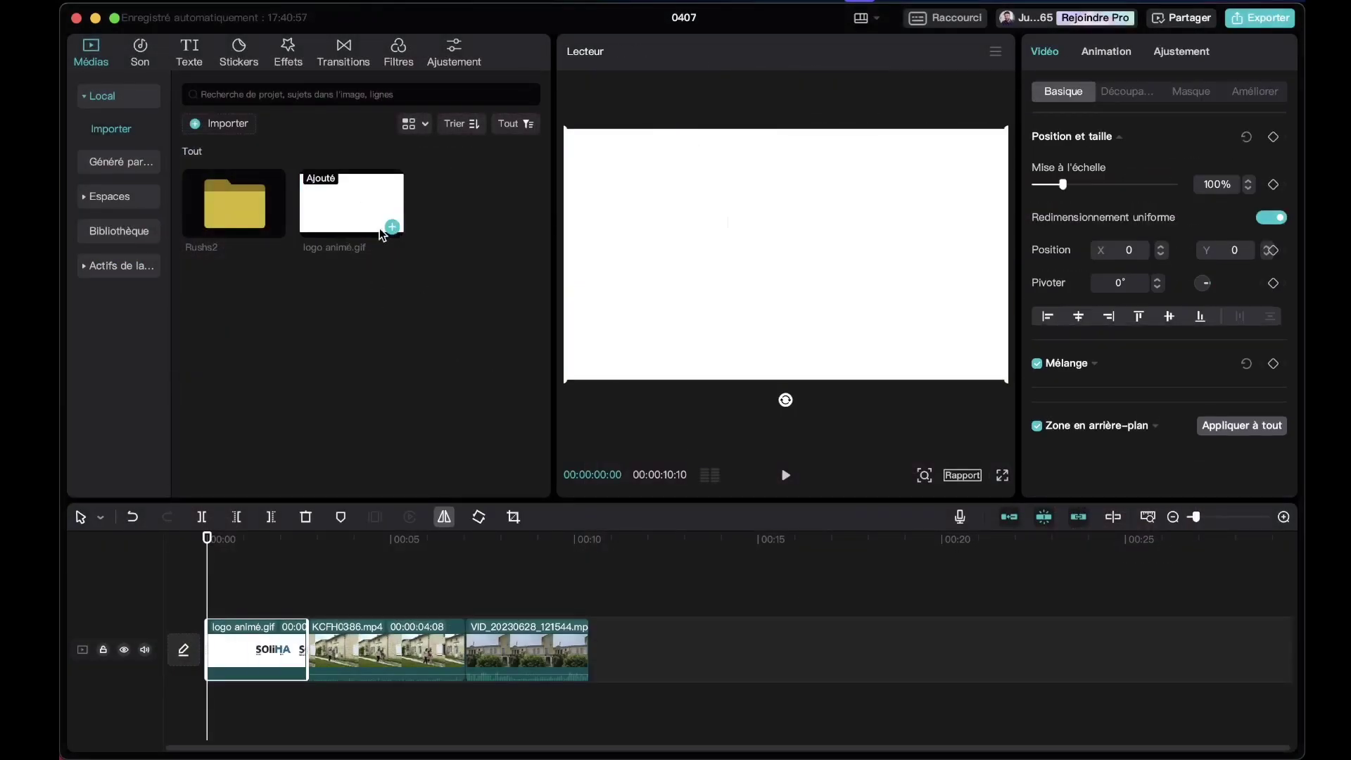
key(space)
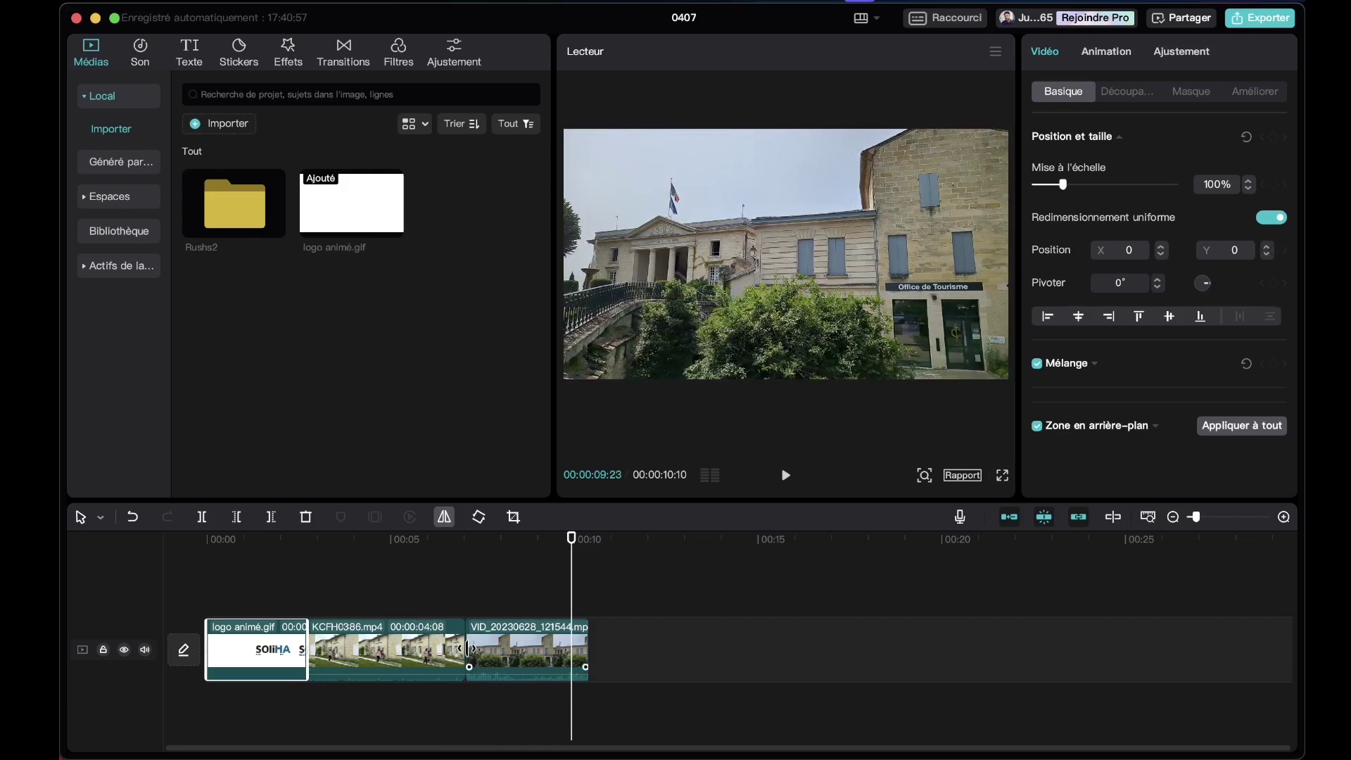
- Try muting VID_20230628_121544.mp4 by lowering the volume line on its timeline clip, and undo the change
click(504, 645)
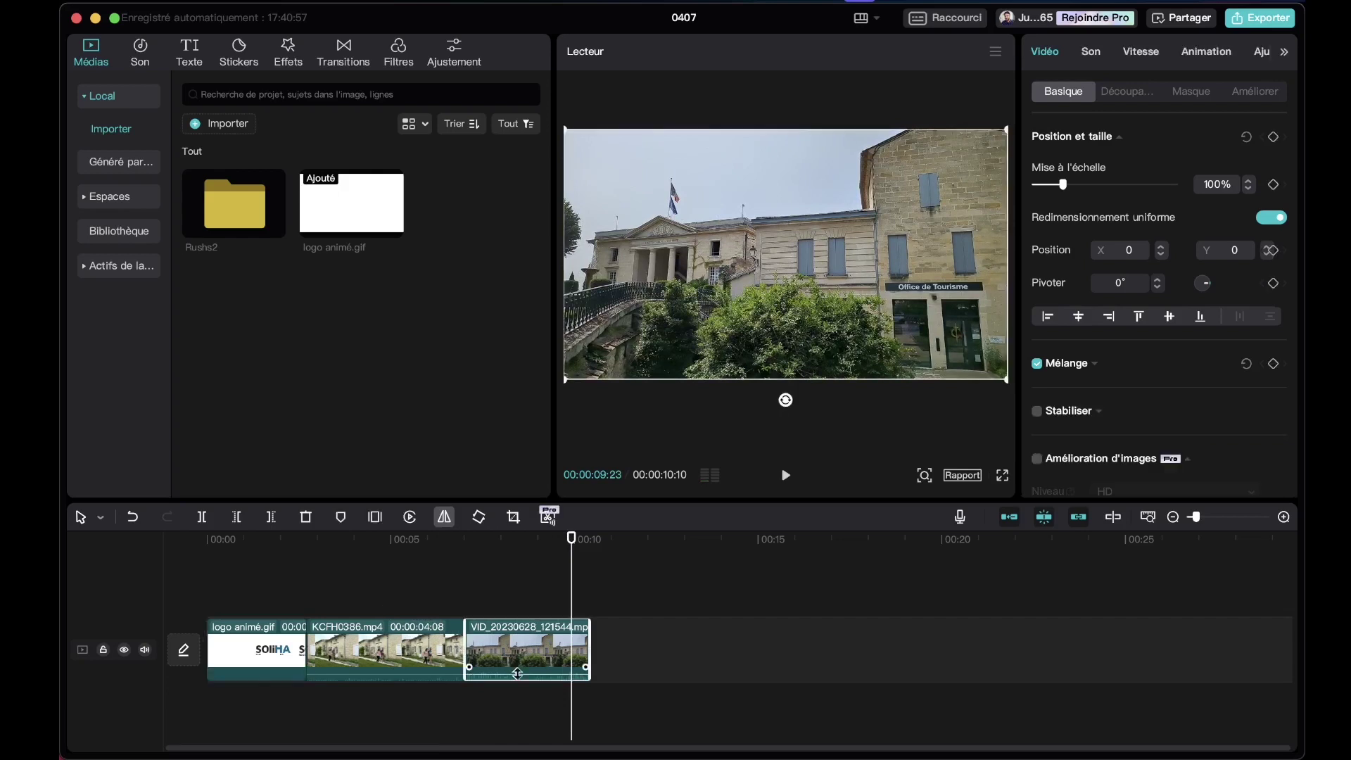
drag(518, 673, 519, 690)
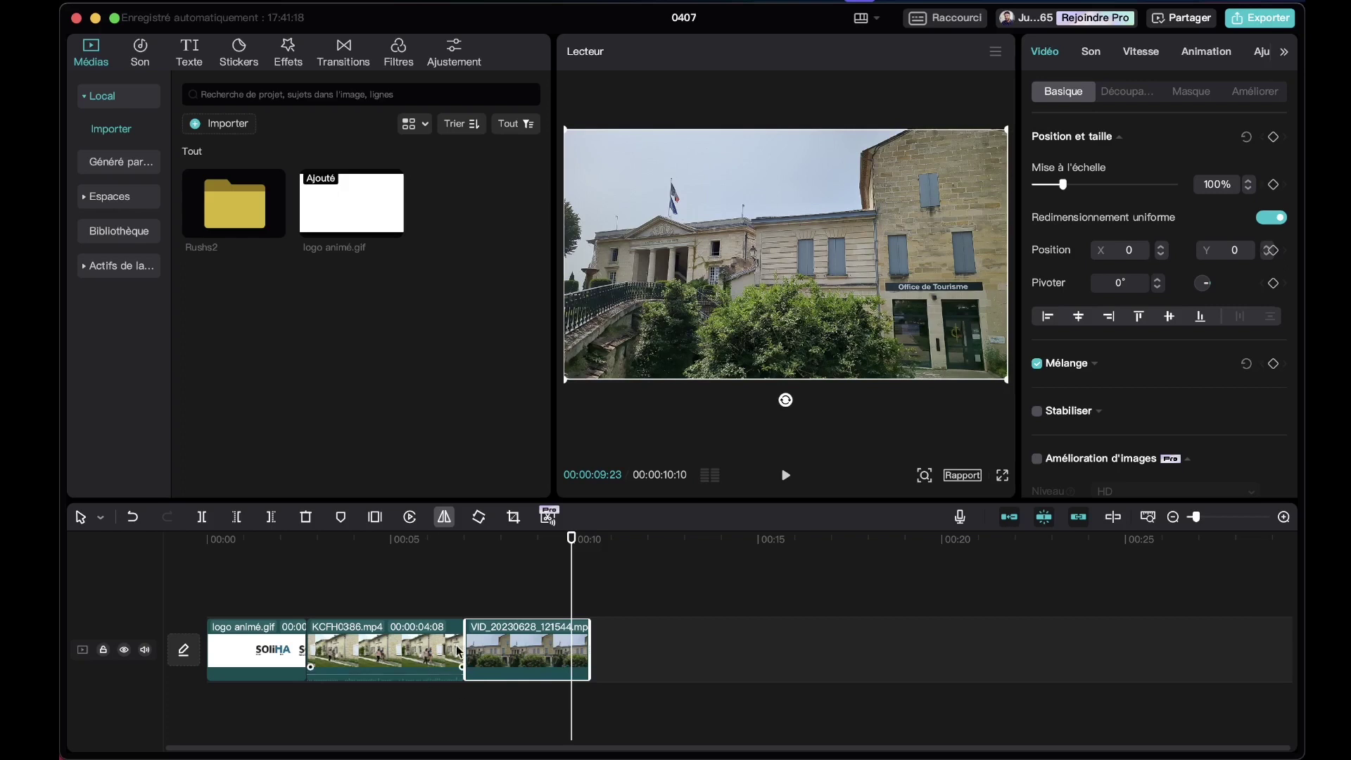
key(super+z)
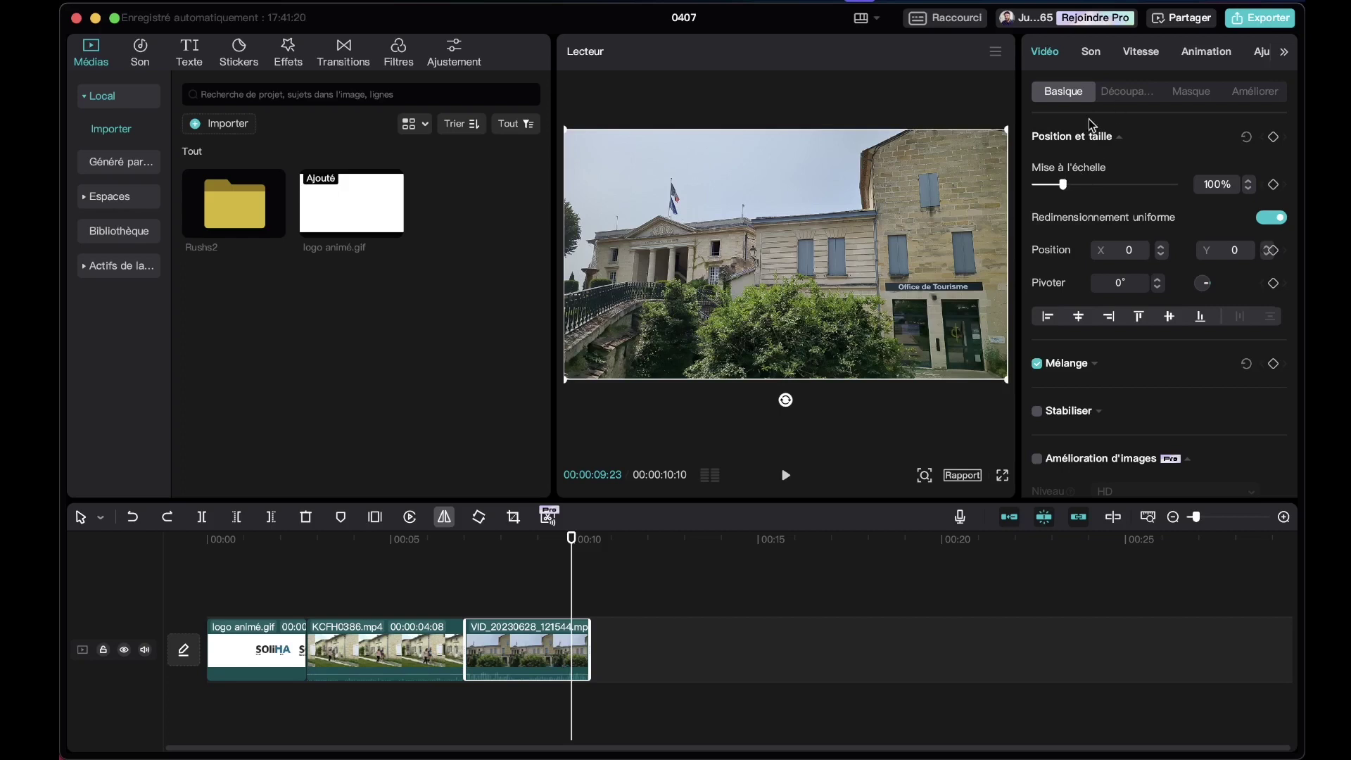
- Try setting the volume of VID_20230628_121544.mp4 to −∞ dB in its sound settings, and undo the change
click(1092, 52)
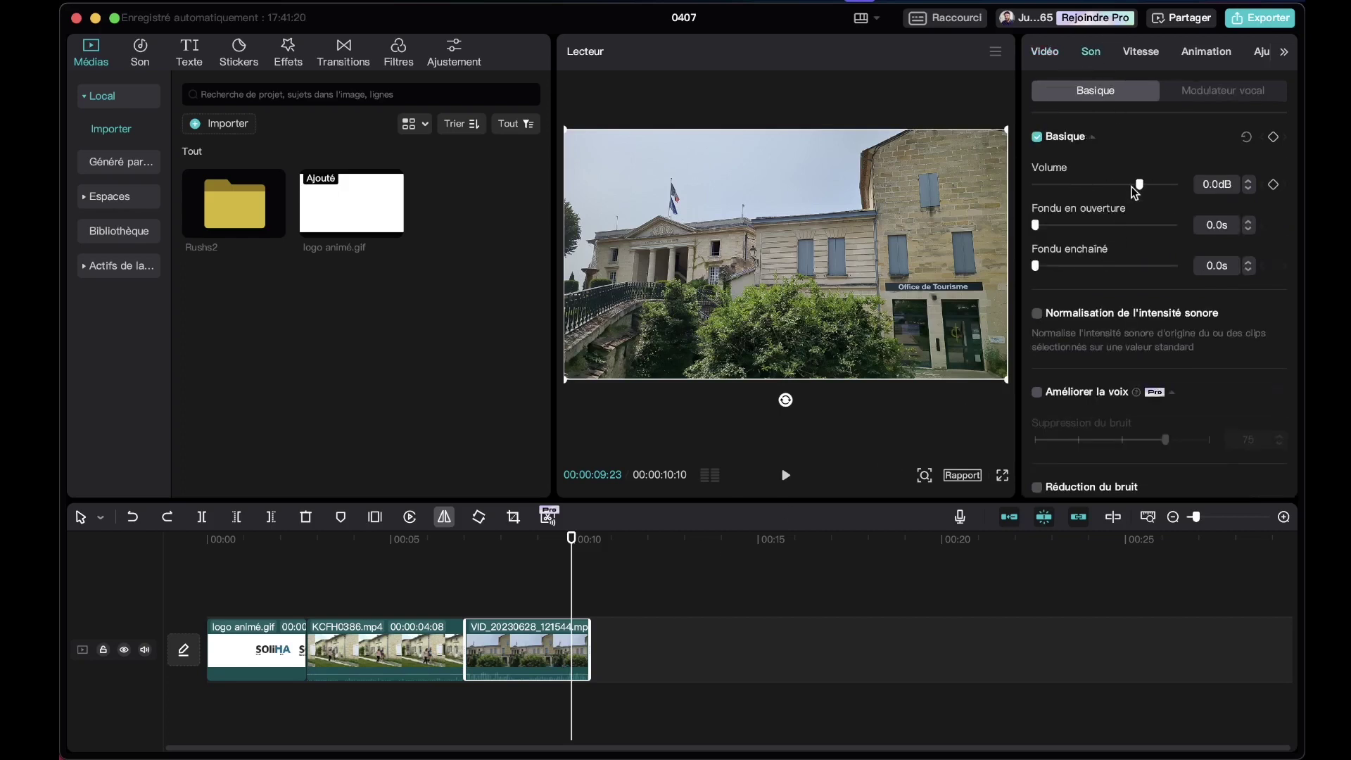
drag(1135, 189, 1024, 184)
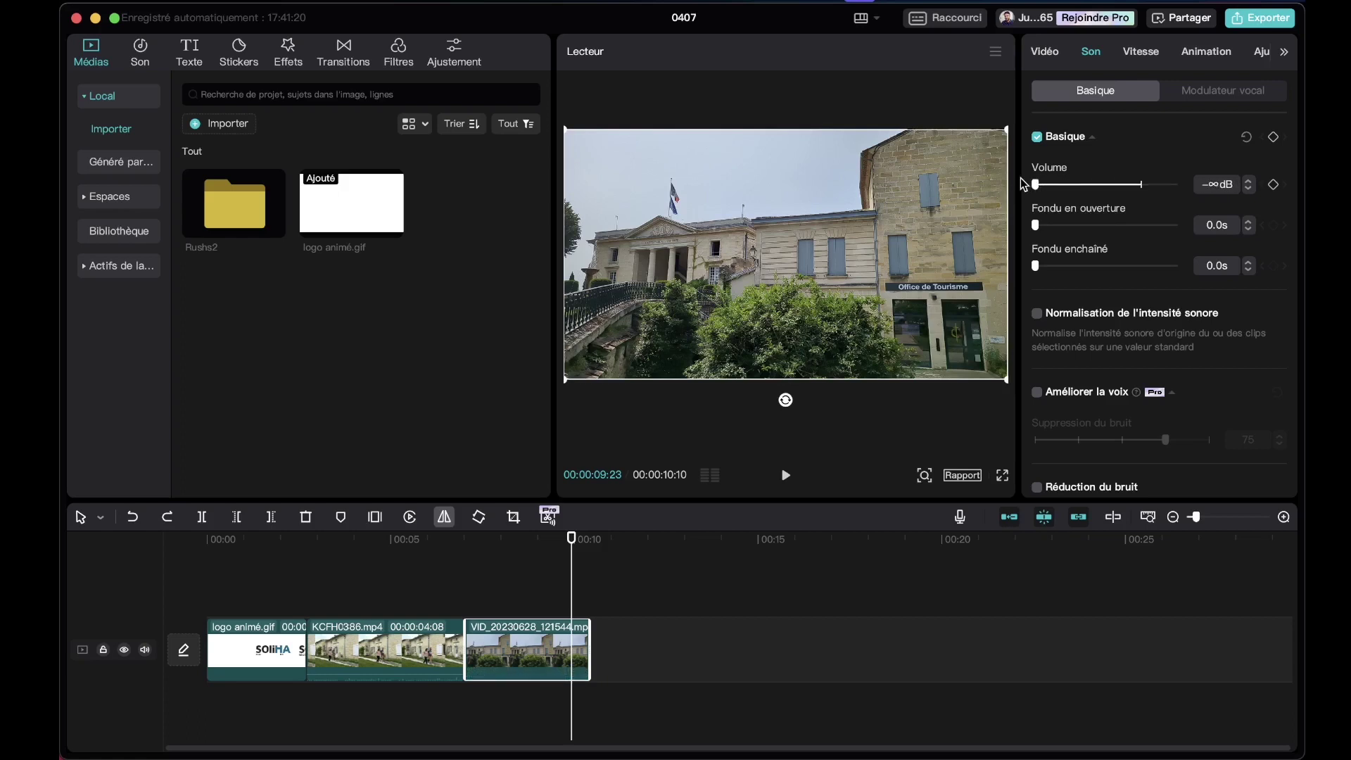
key(super+z)
- Extract the sound of VID_20230628_121544.mp4 to a separate audio track and select the extracted audio
click(690, 635)
click(580, 652)
click(526, 539)
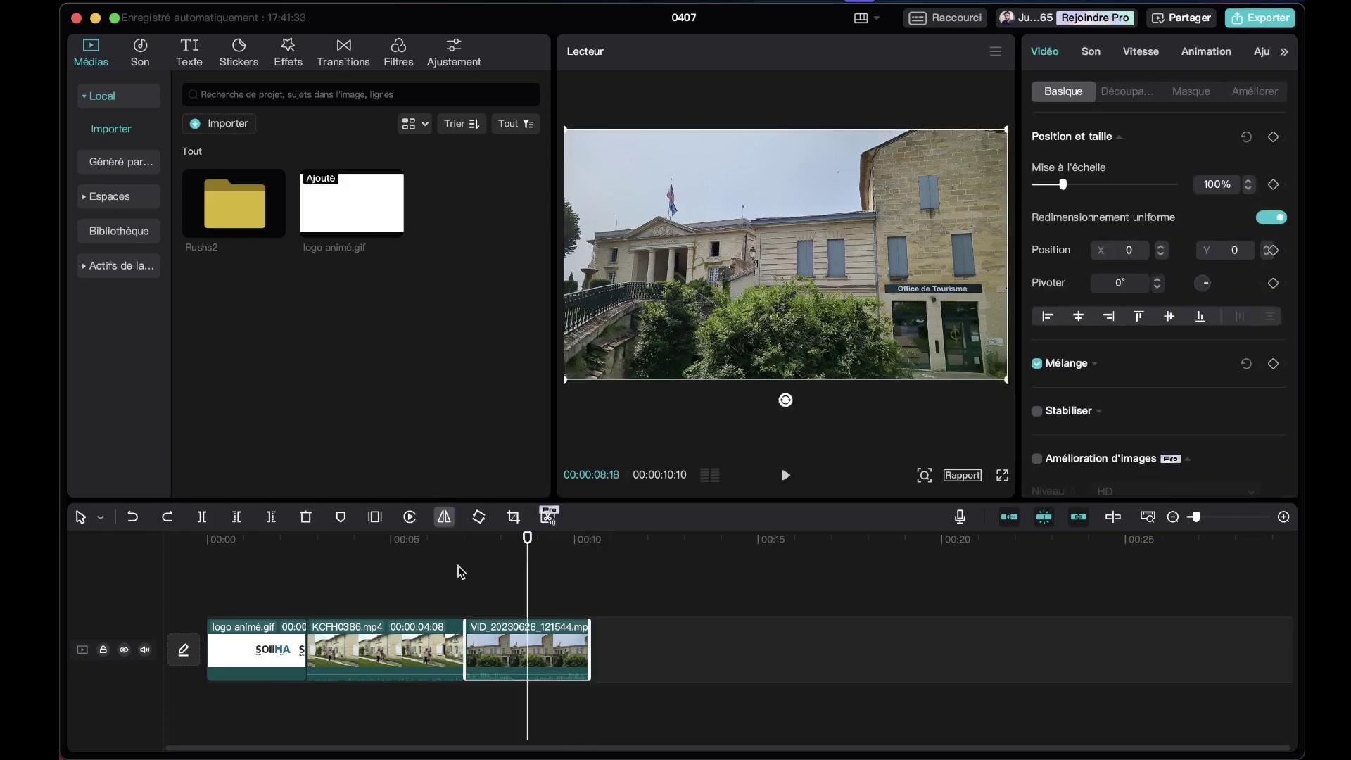
right_click(558, 643)
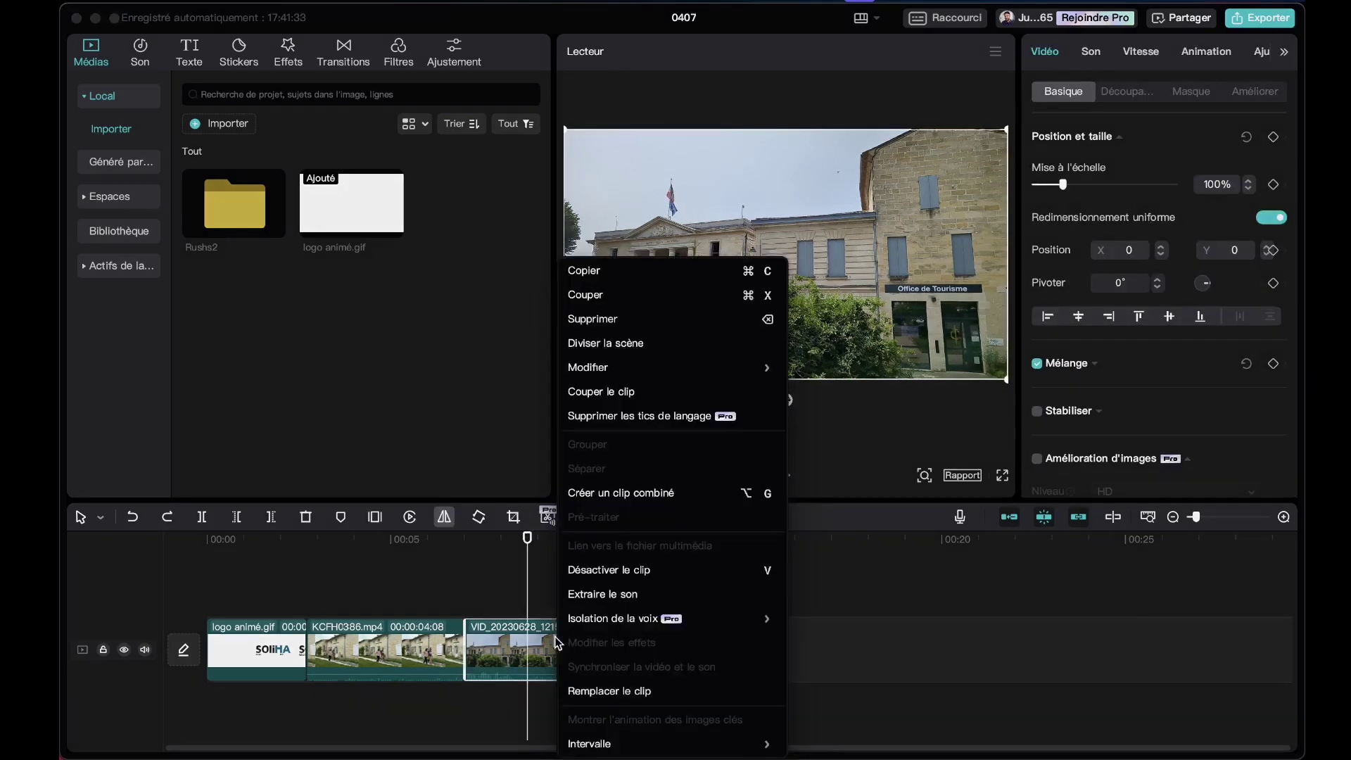
click(589, 598)
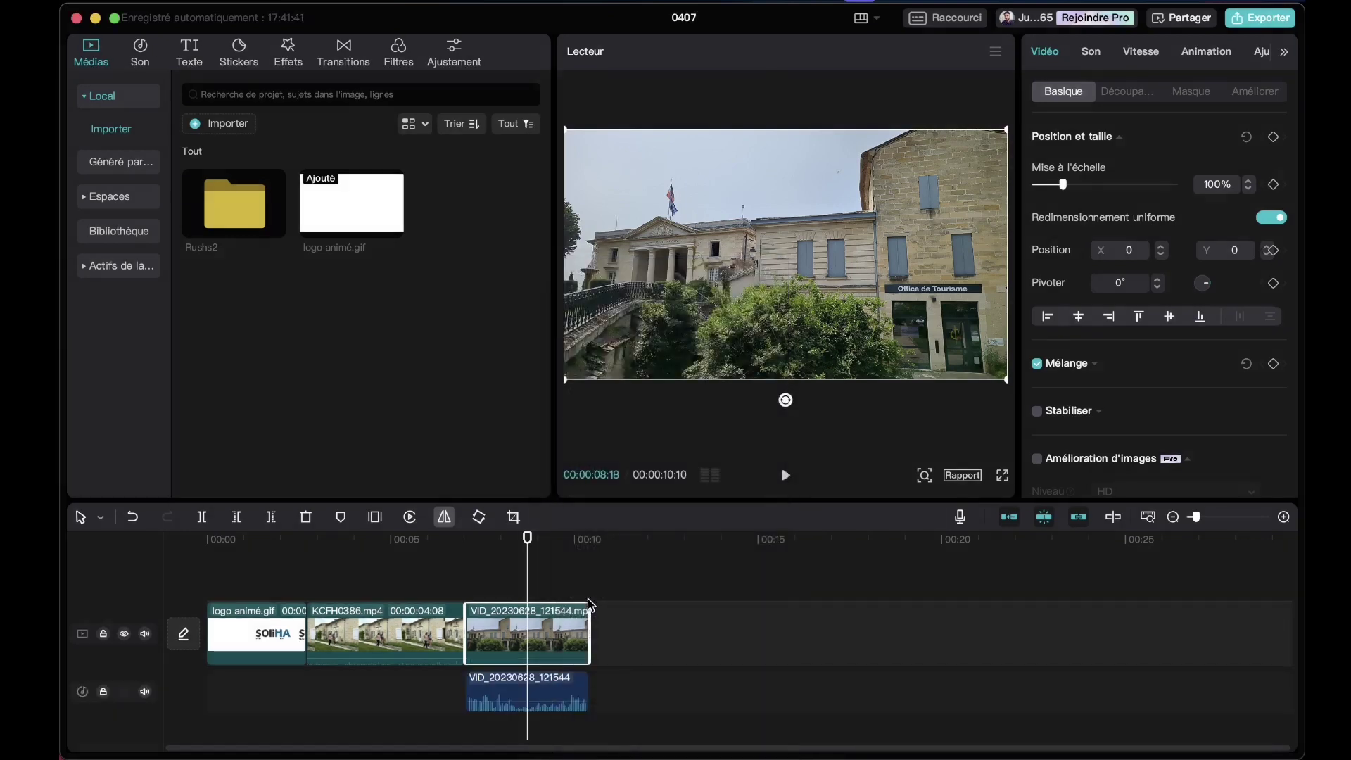
click(558, 699)
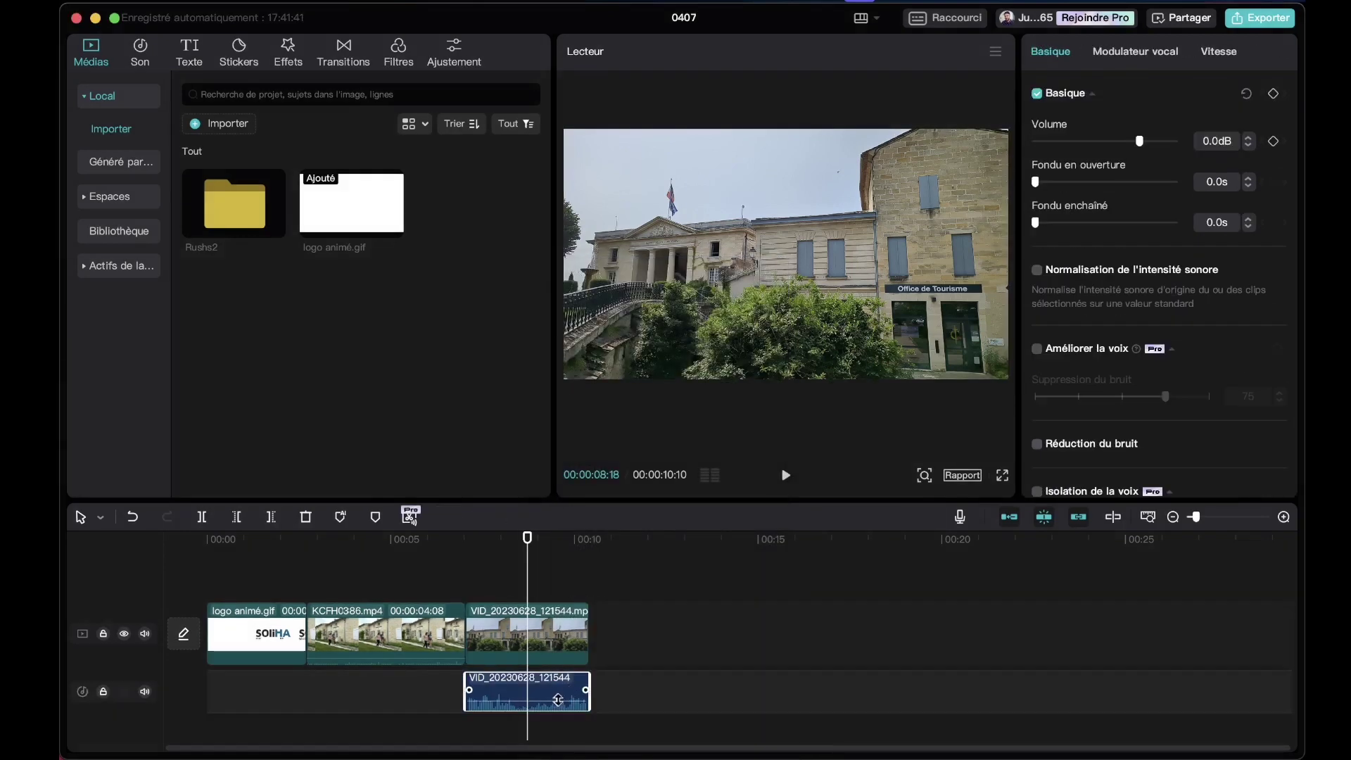
- Extract the sound of KCFH0386.mp4 to the audio track and delete the extracted KCFH0386 audio
click(437, 648)
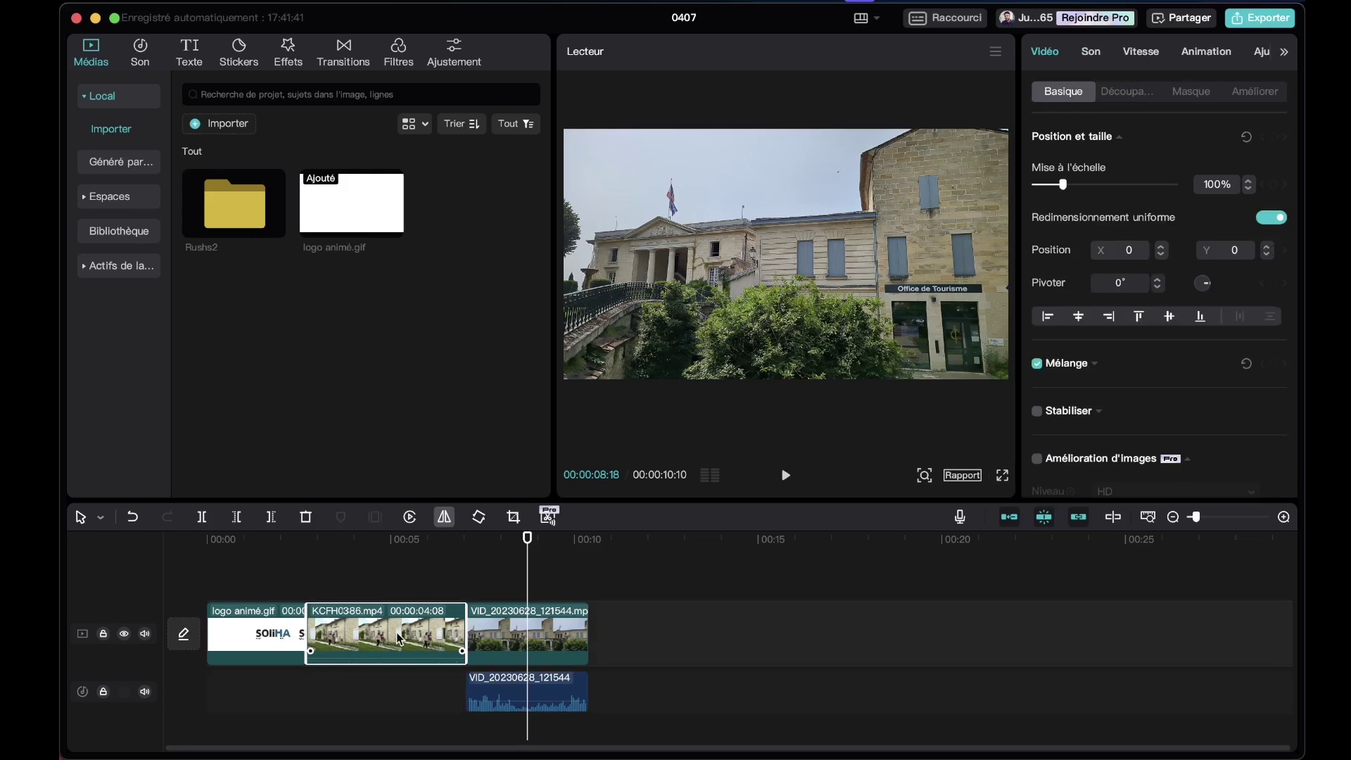
right_click(401, 639)
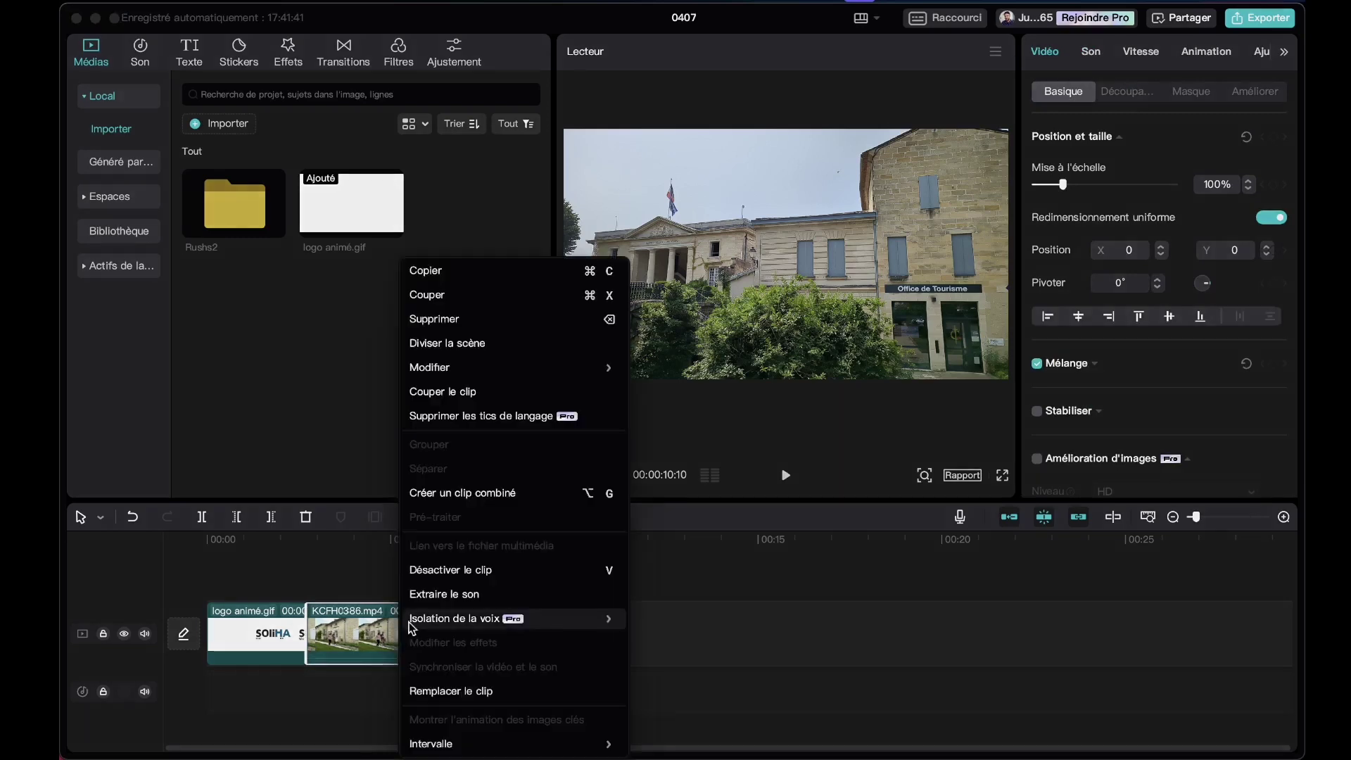
click(458, 603)
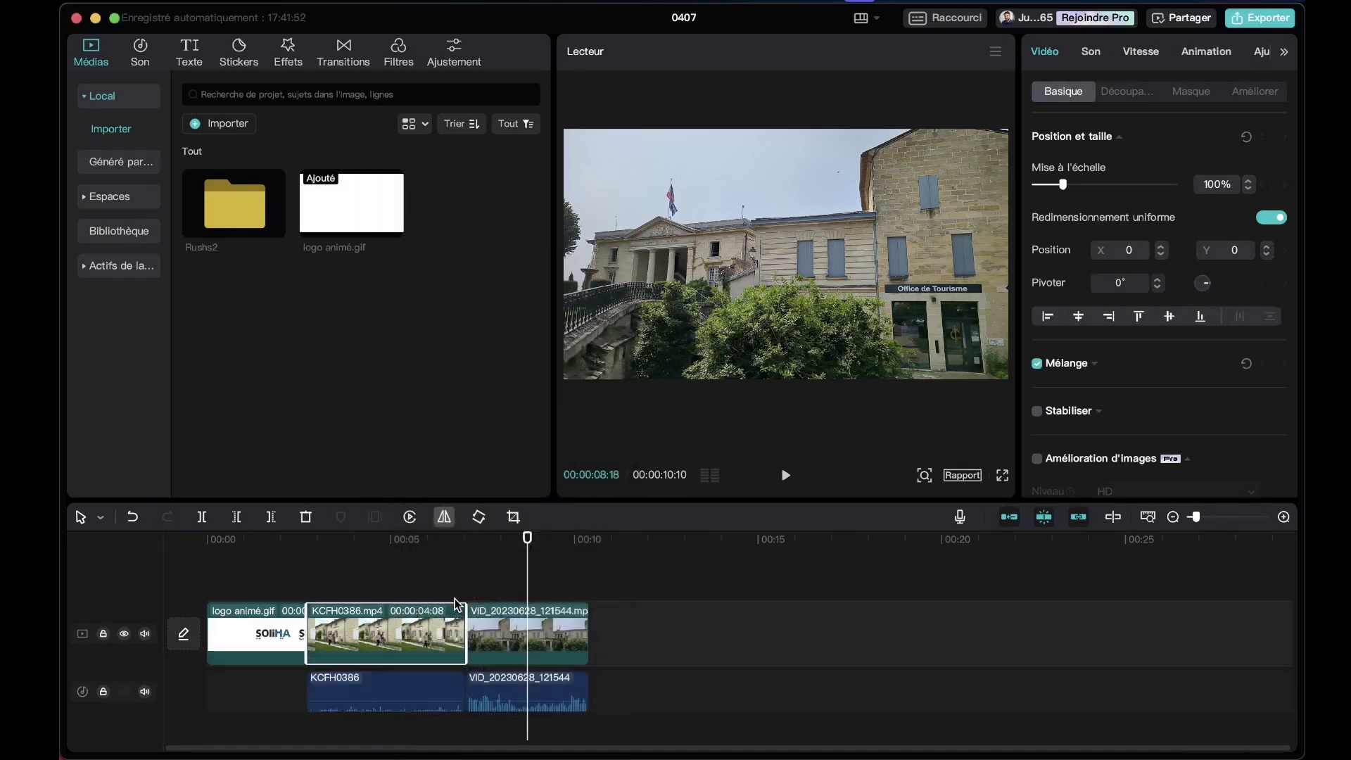
click(397, 552)
click(437, 685)
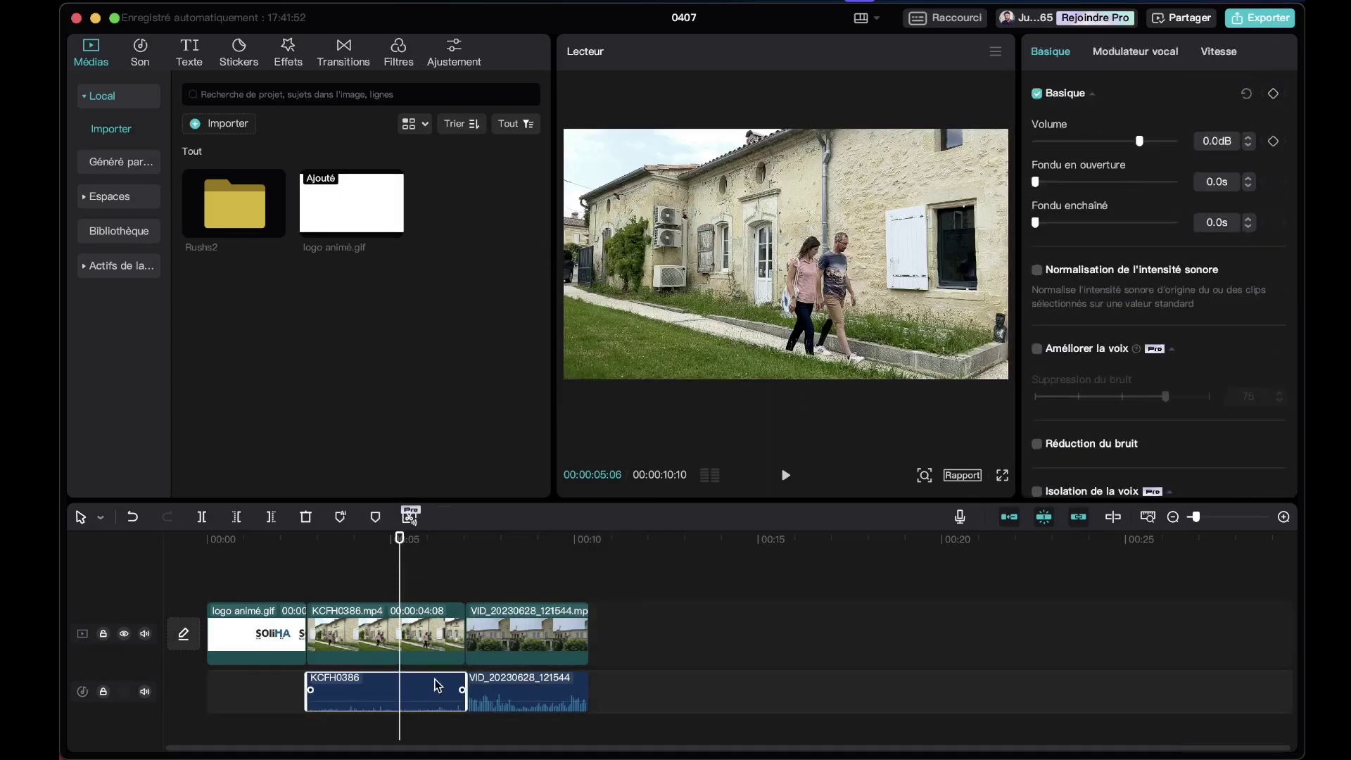
key(Delete)
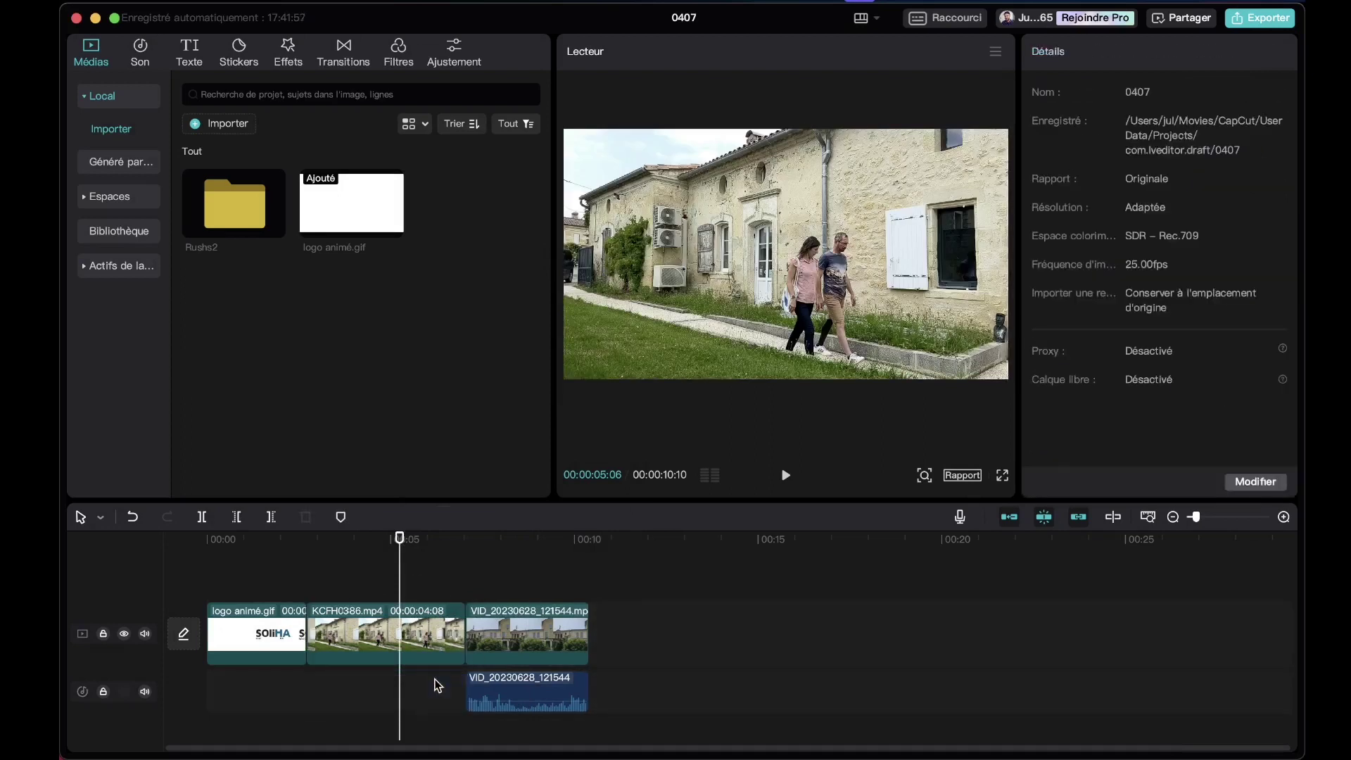
- Lower the extracted VID_20230628_121544 audio to −6.1 dB and delete that audio from the timeline
click(547, 705)
drag(545, 702, 541, 708)
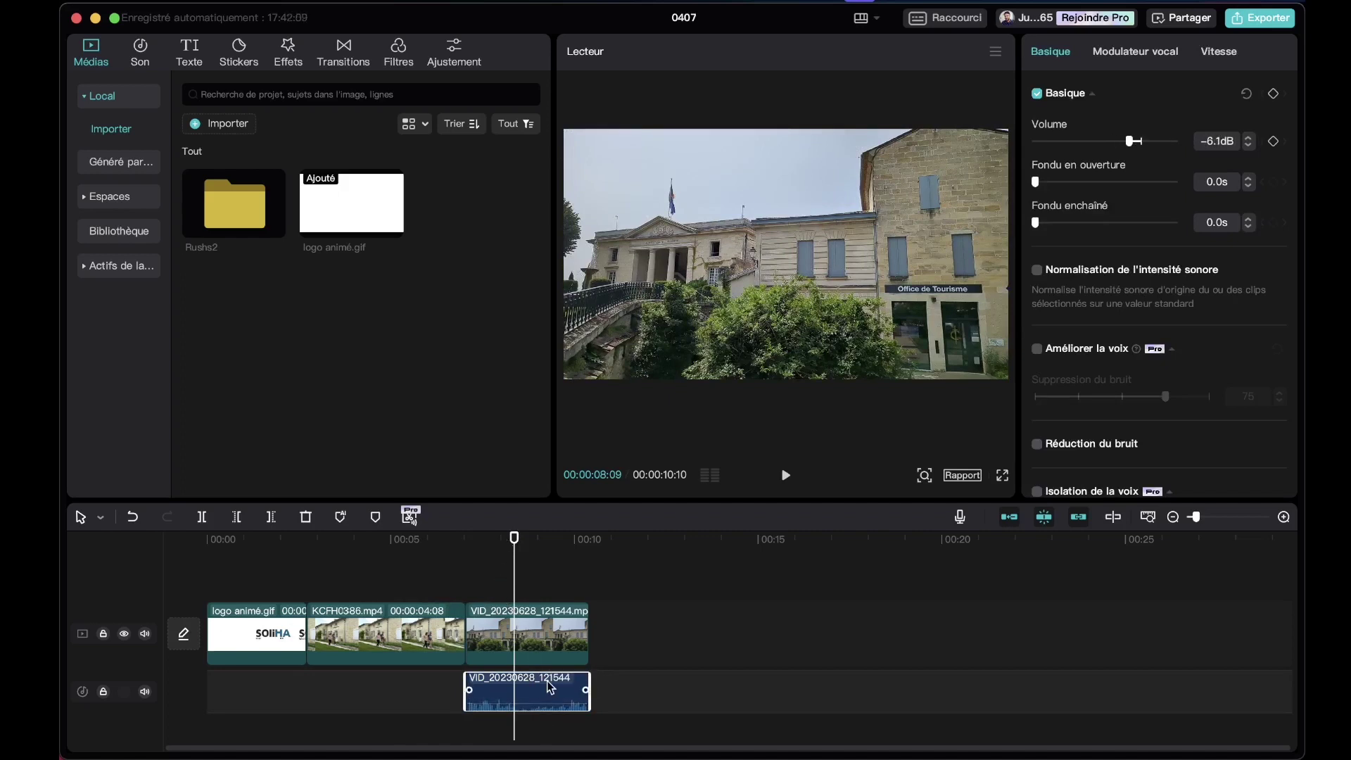
key(Delete)
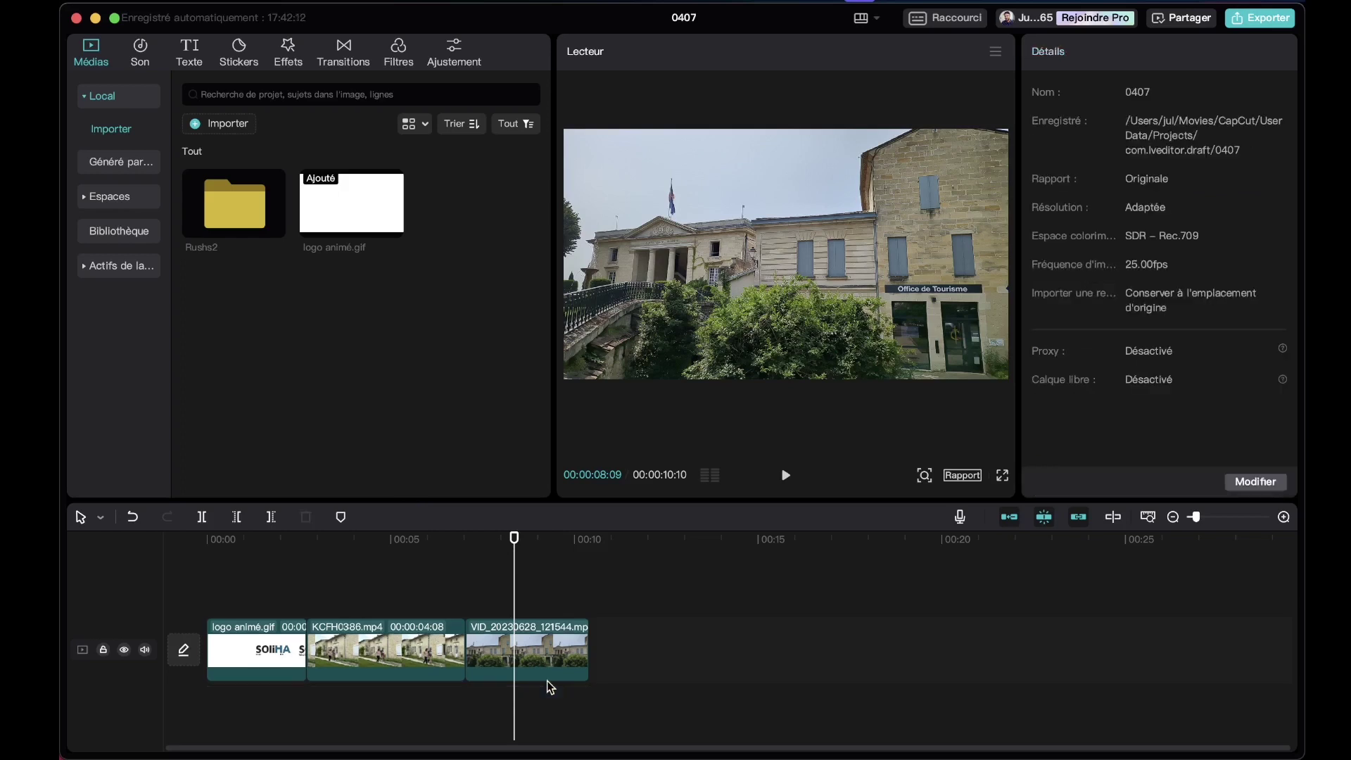
- Play the sequence from within KCFH0386.mp4 into VID_20230628_121544.mp4 to check the clips without their sound
drag(496, 552, 347, 573)
key(space)
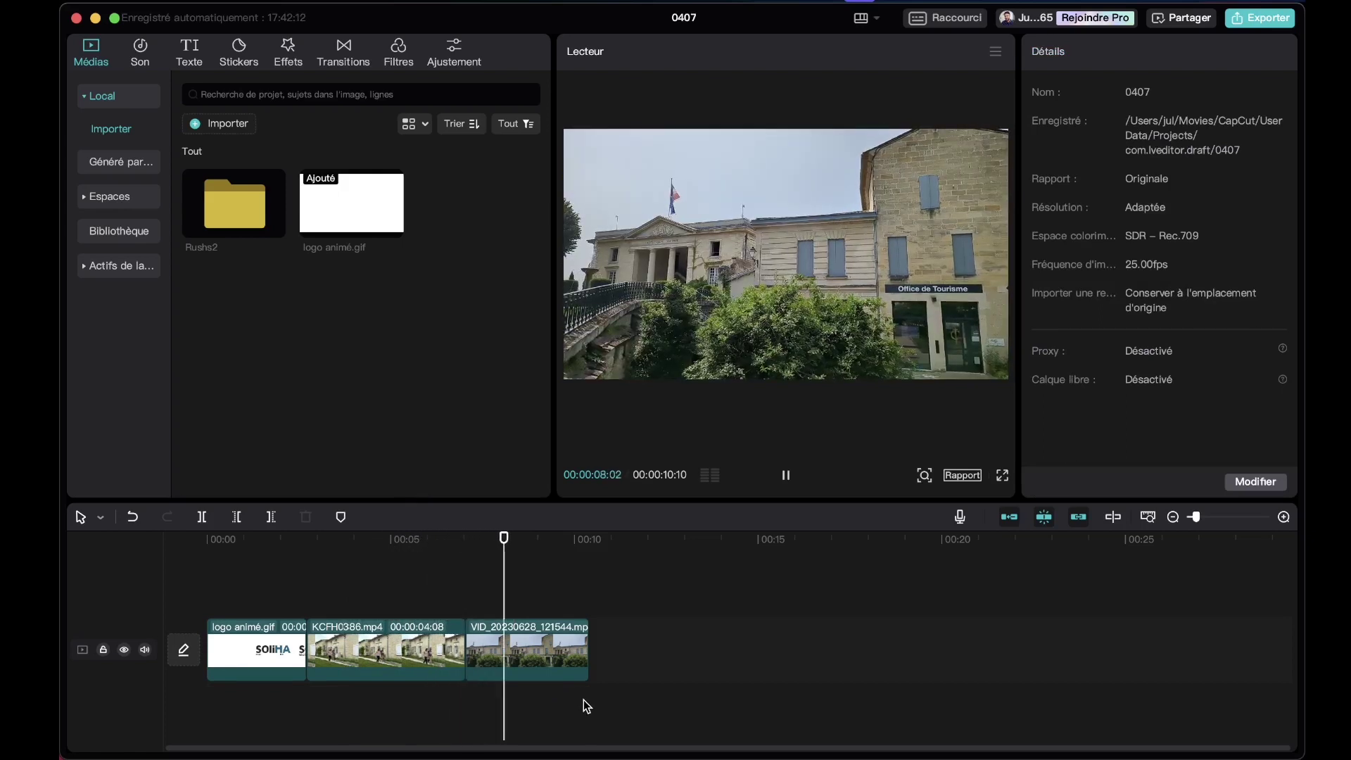
key(space)
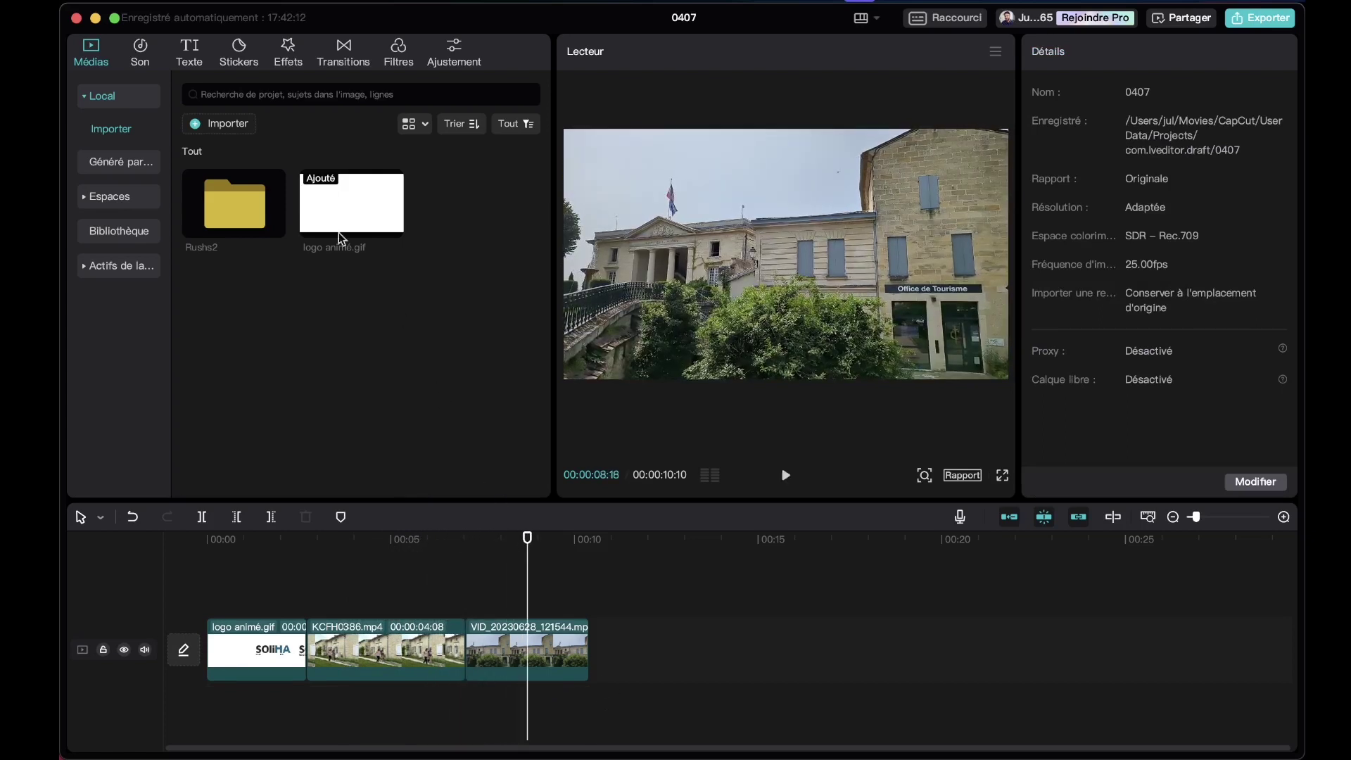
- Import VO.m4a and better-day-186374.mp3 together from the Audio folder into the project's media
click(245, 134)
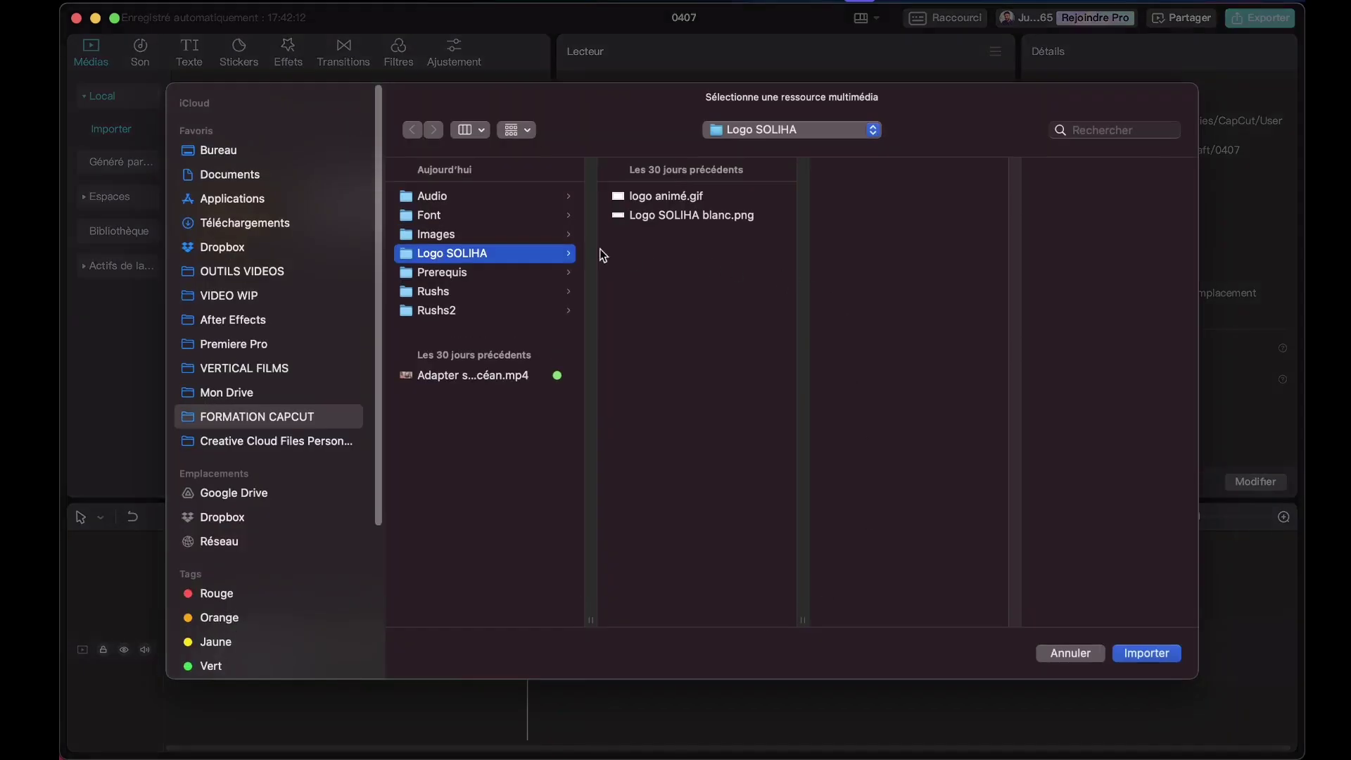
click(477, 202)
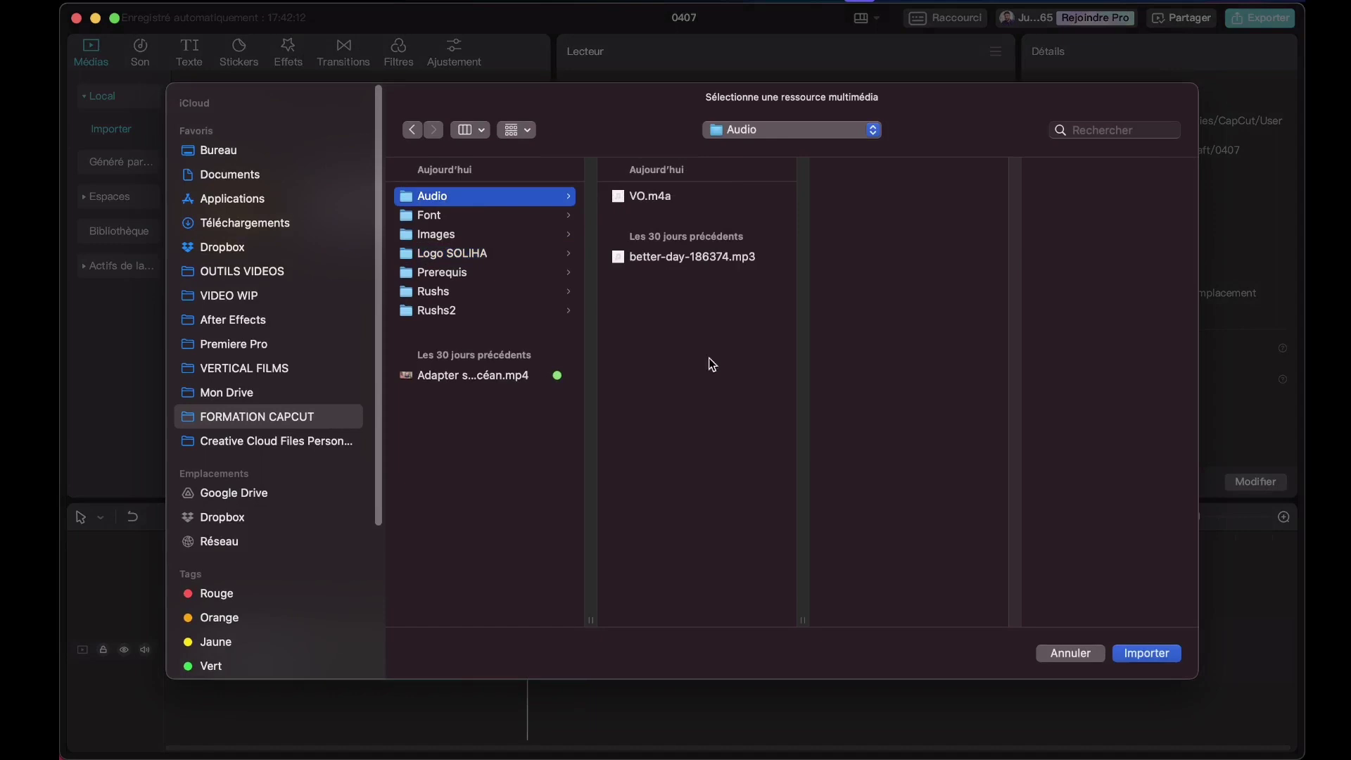
click(657, 198)
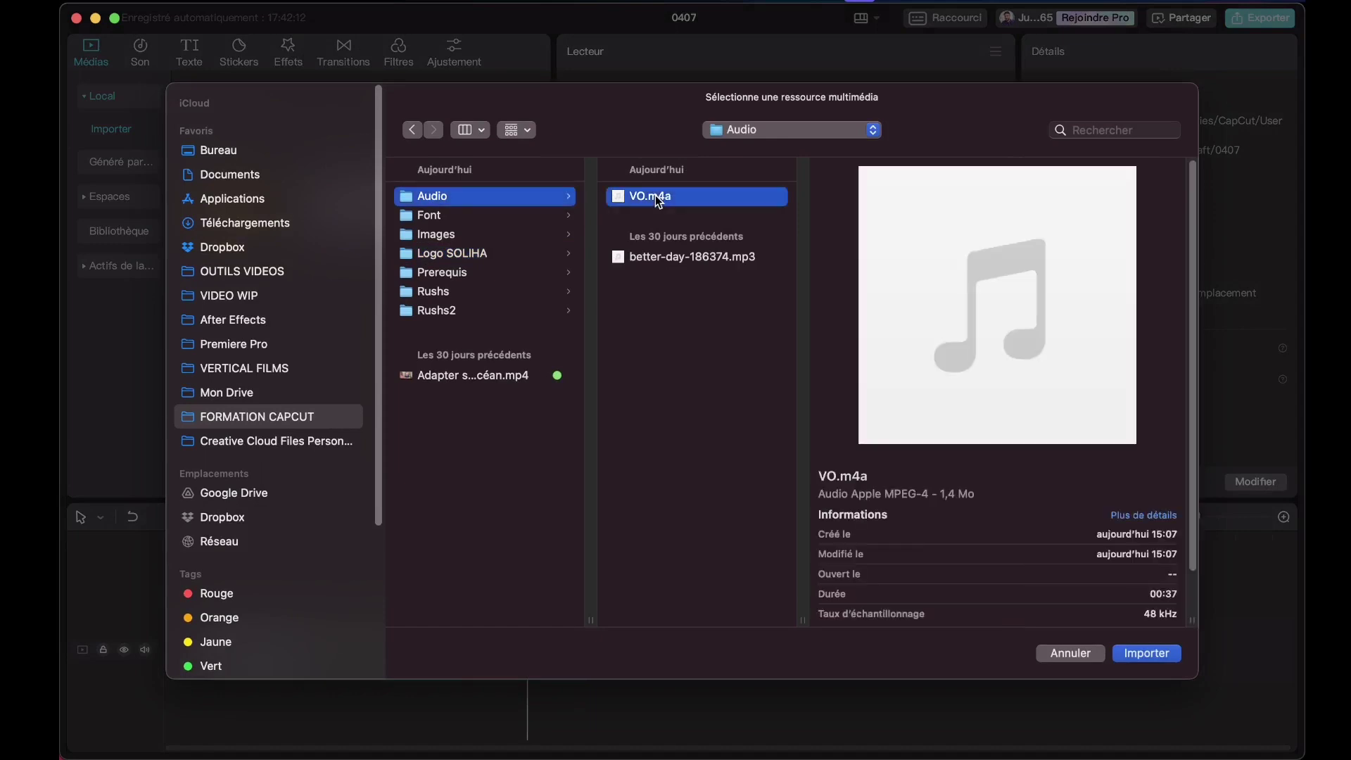
super+click(699, 257)
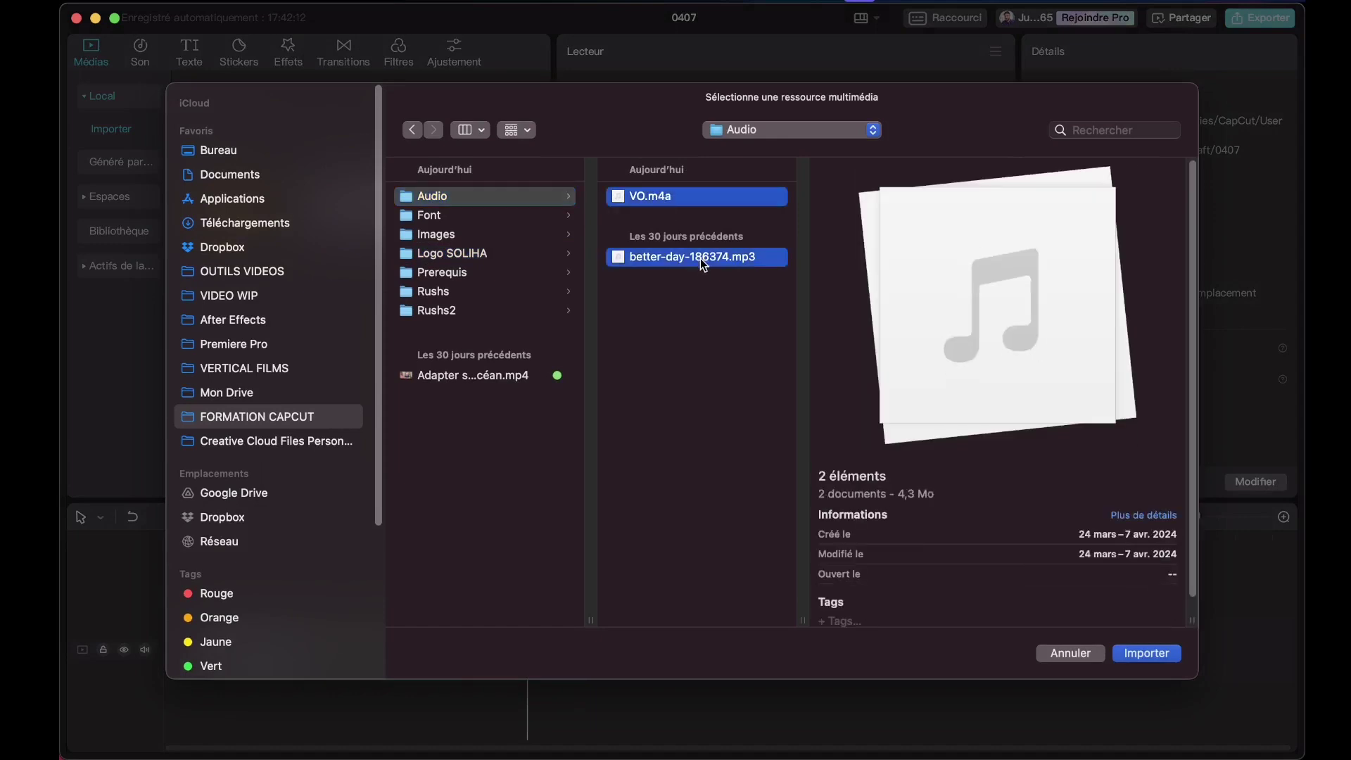
click(1155, 655)
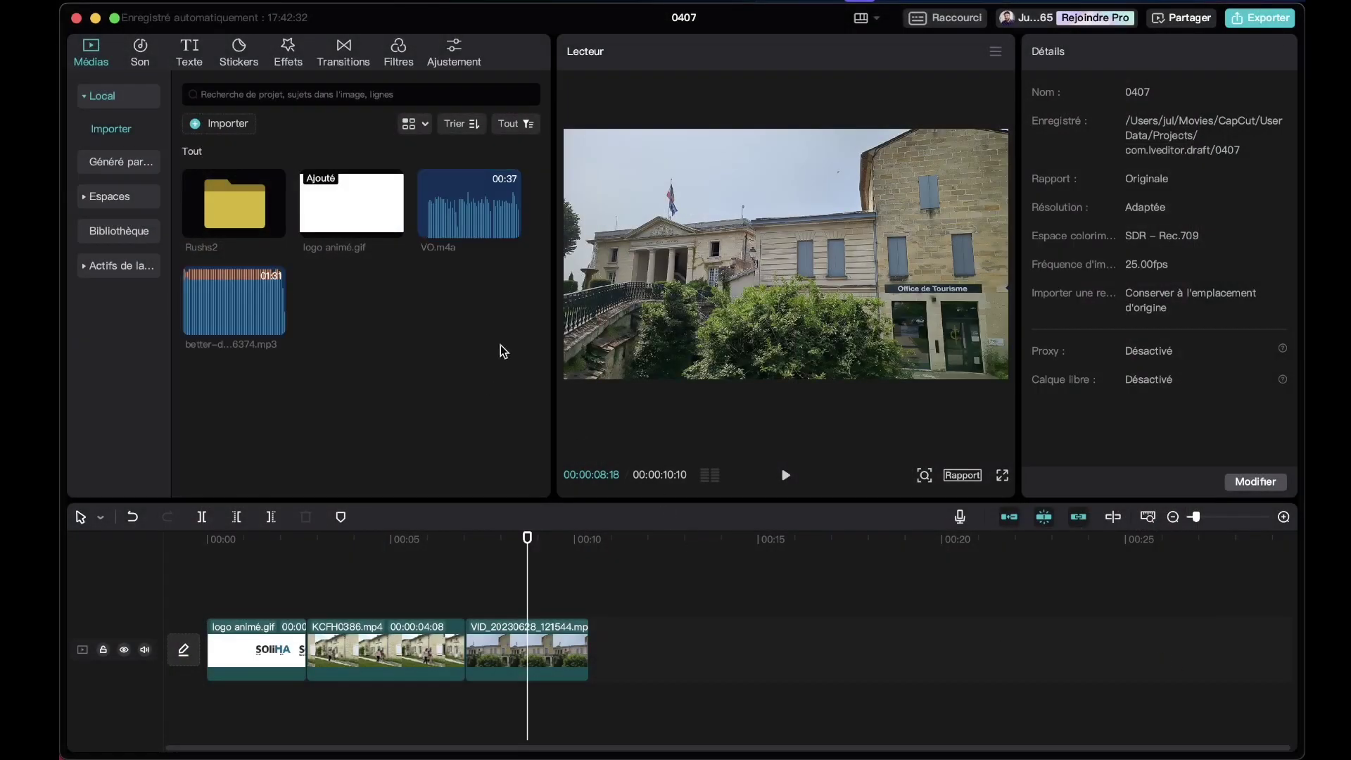
- Preview the imported better-day-186374.mp3 music in the player and stop the playback
click(501, 225)
click(254, 310)
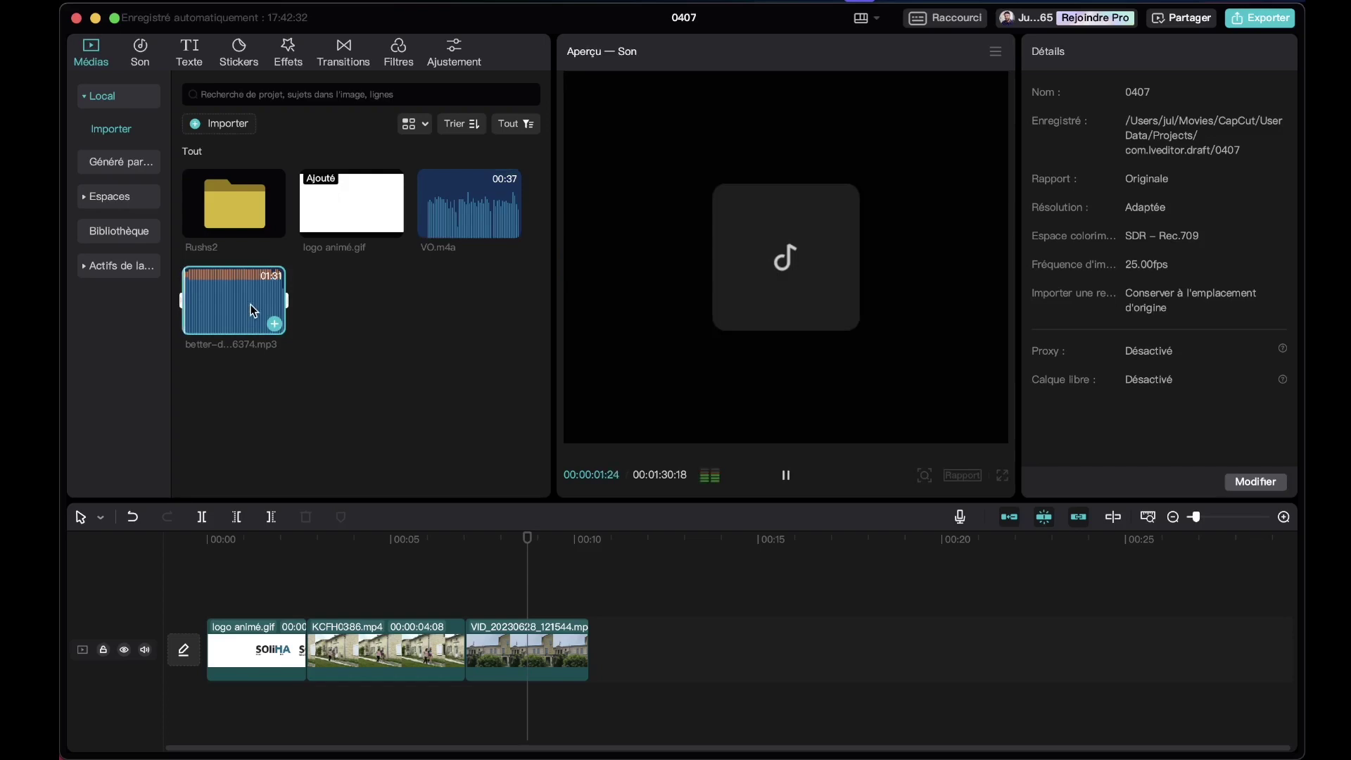
key(space)
- Place better-day-186374.mp3 on an audio track under the clips, aligned to the timeline start, and play the sequence from the beginning
drag(253, 301, 296, 711)
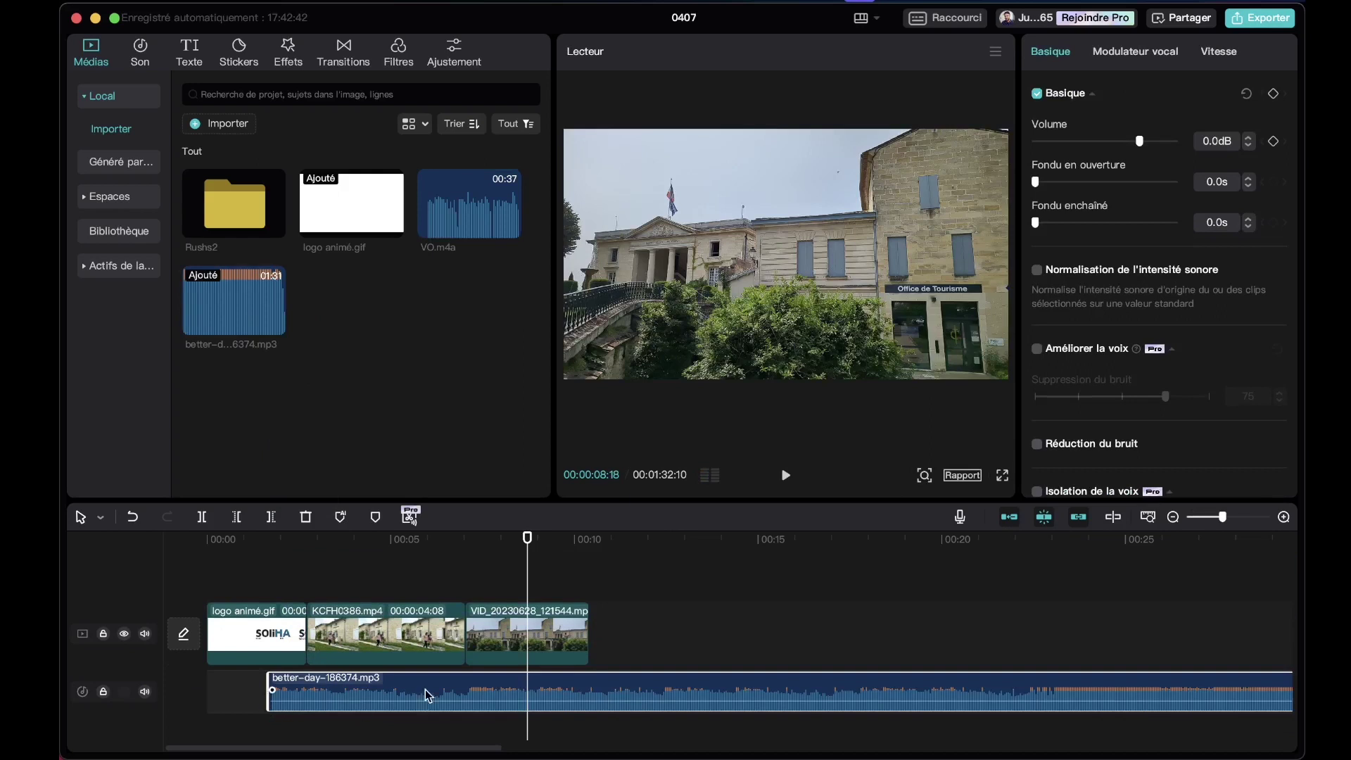
drag(425, 690, 363, 691)
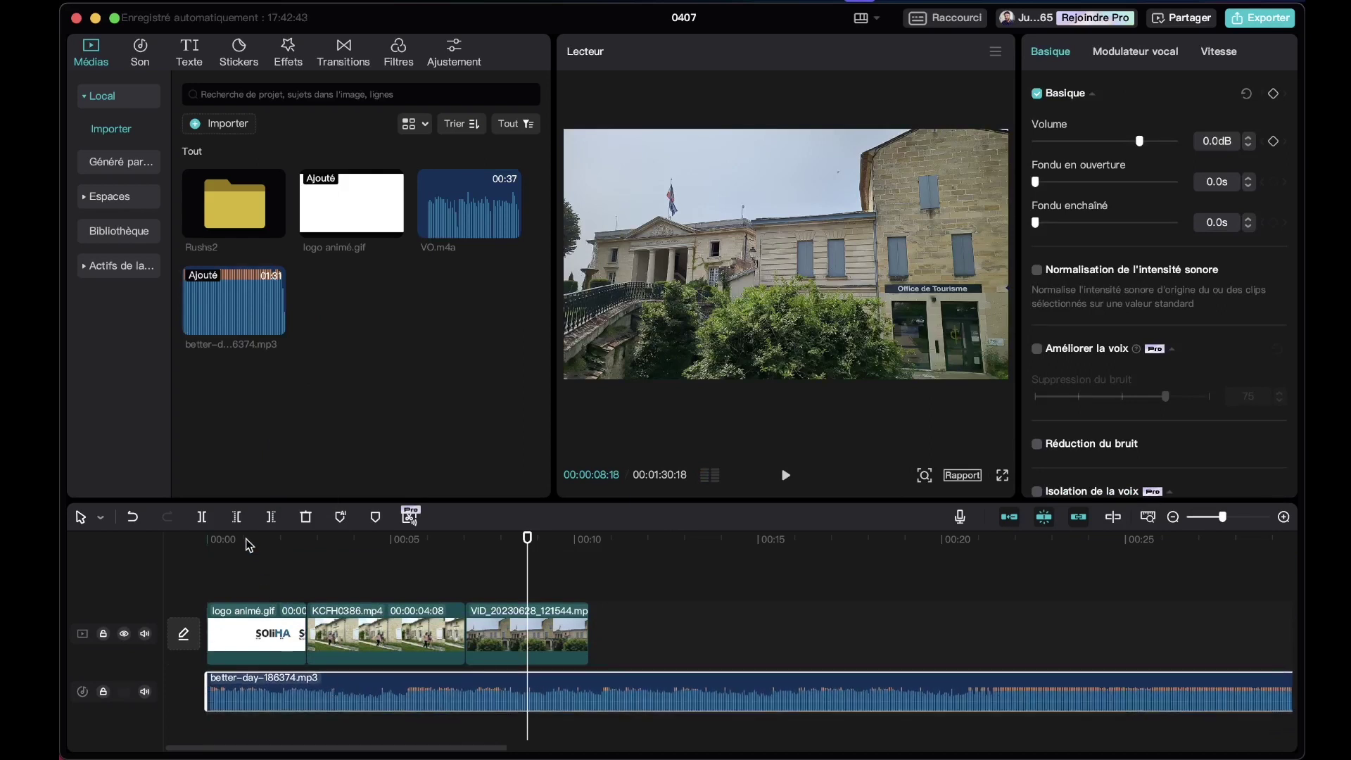
key(Home)
key(space)
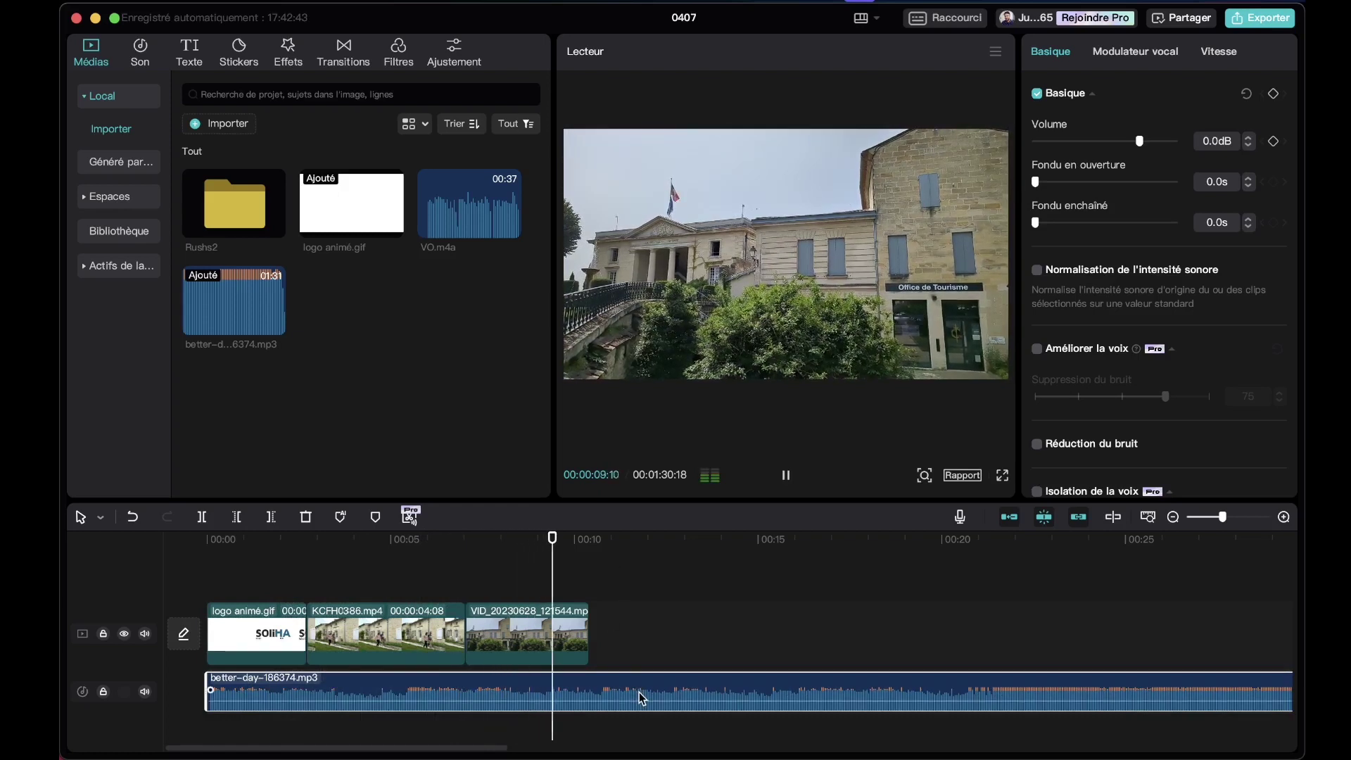
- Stop the playback and lower the volume of the better-day-186374.mp3 music to -8.3 dB
key(space)
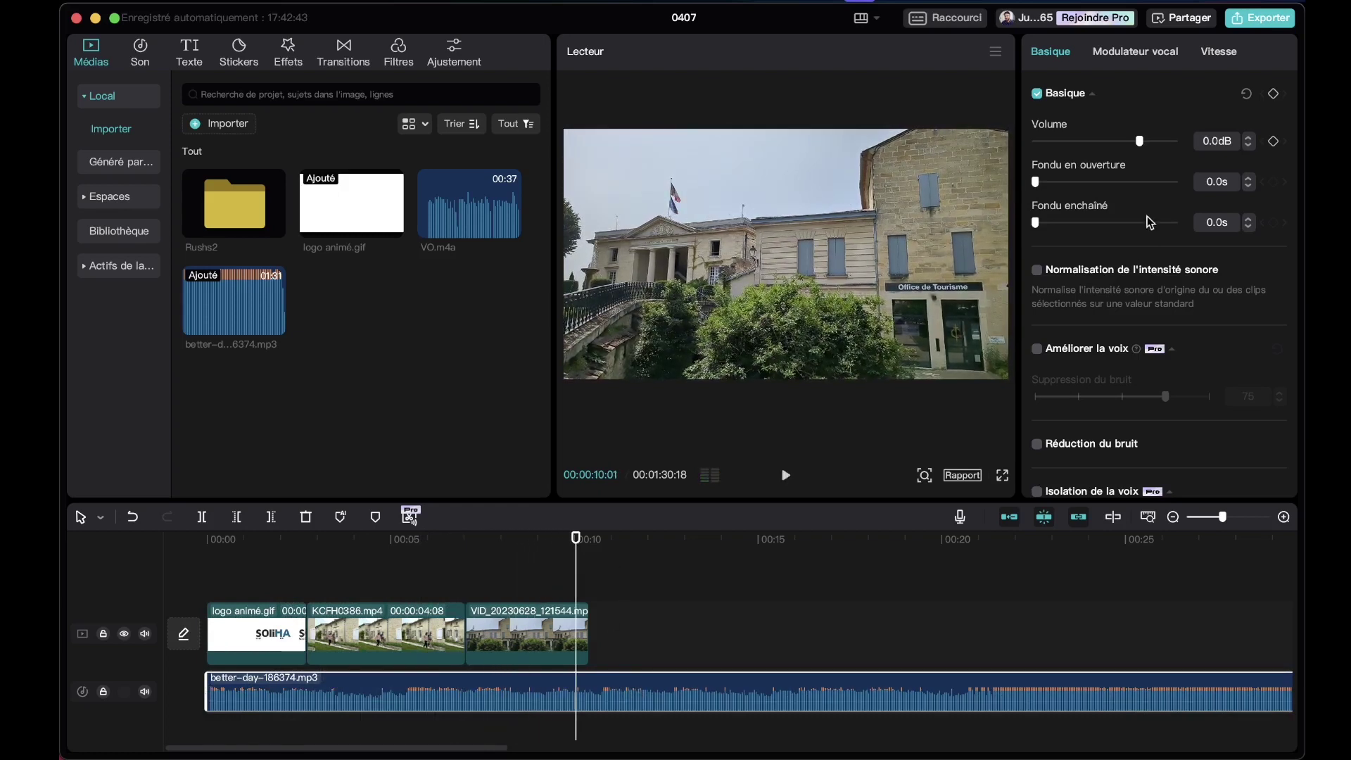
drag(1133, 140, 1121, 140)
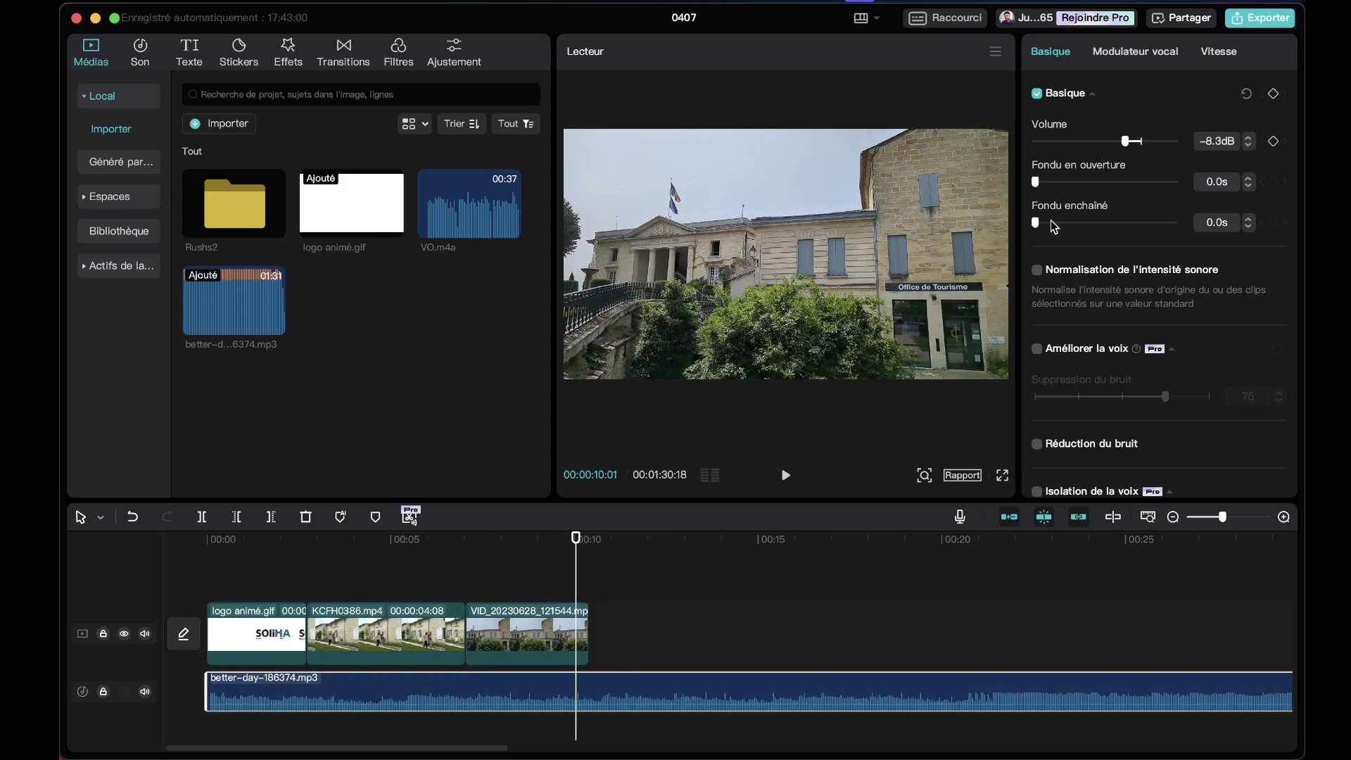
click(651, 653)
- Split better-day-186374.mp3 at the end of the last video clip, at 00:00:10:10, and delete the excess music
drag(582, 546, 591, 554)
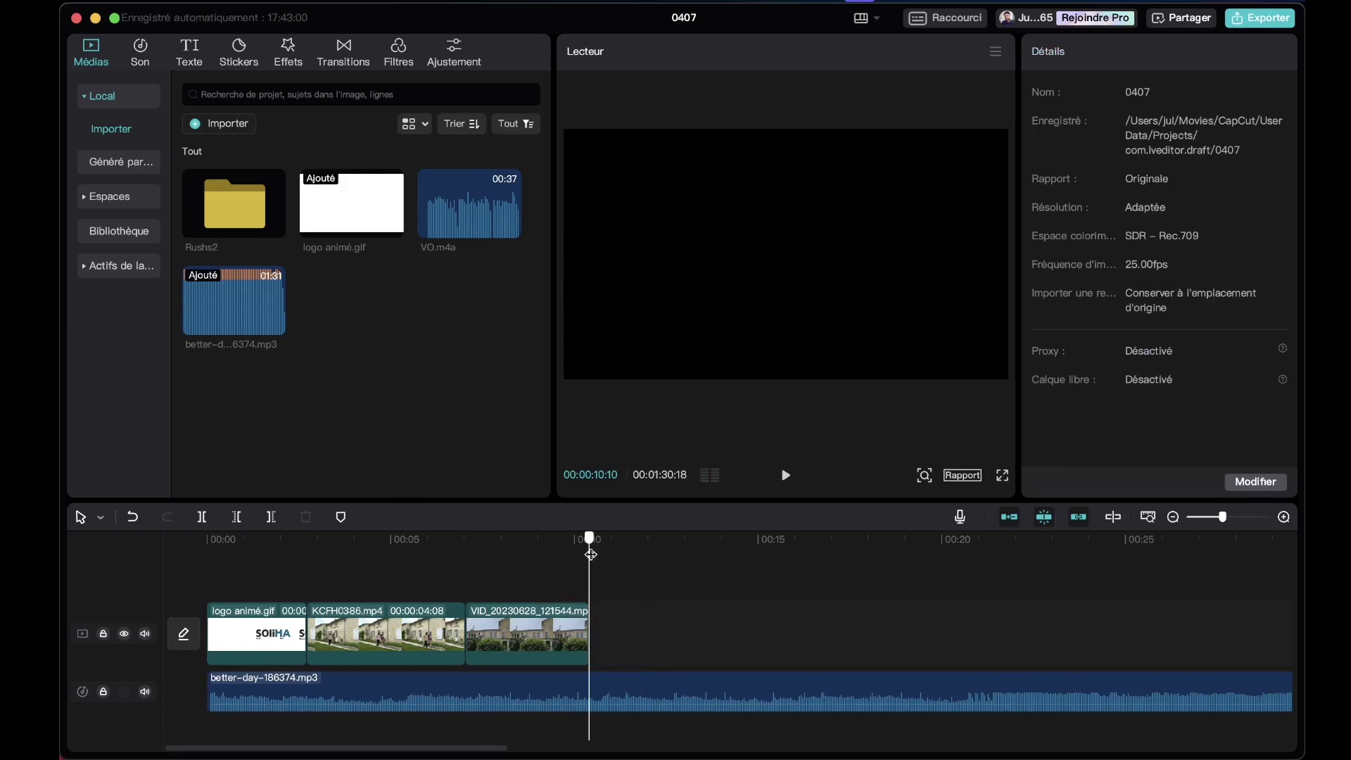
click(638, 697)
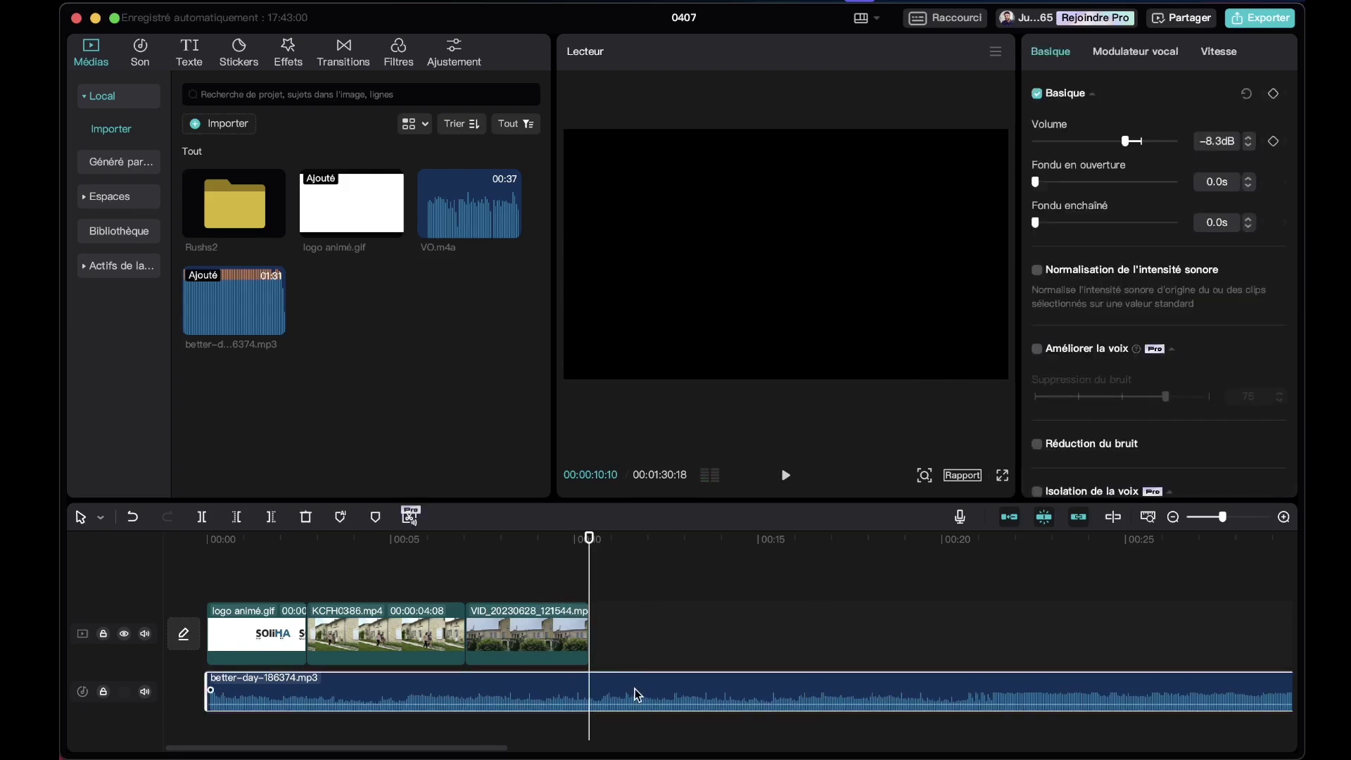
click(205, 519)
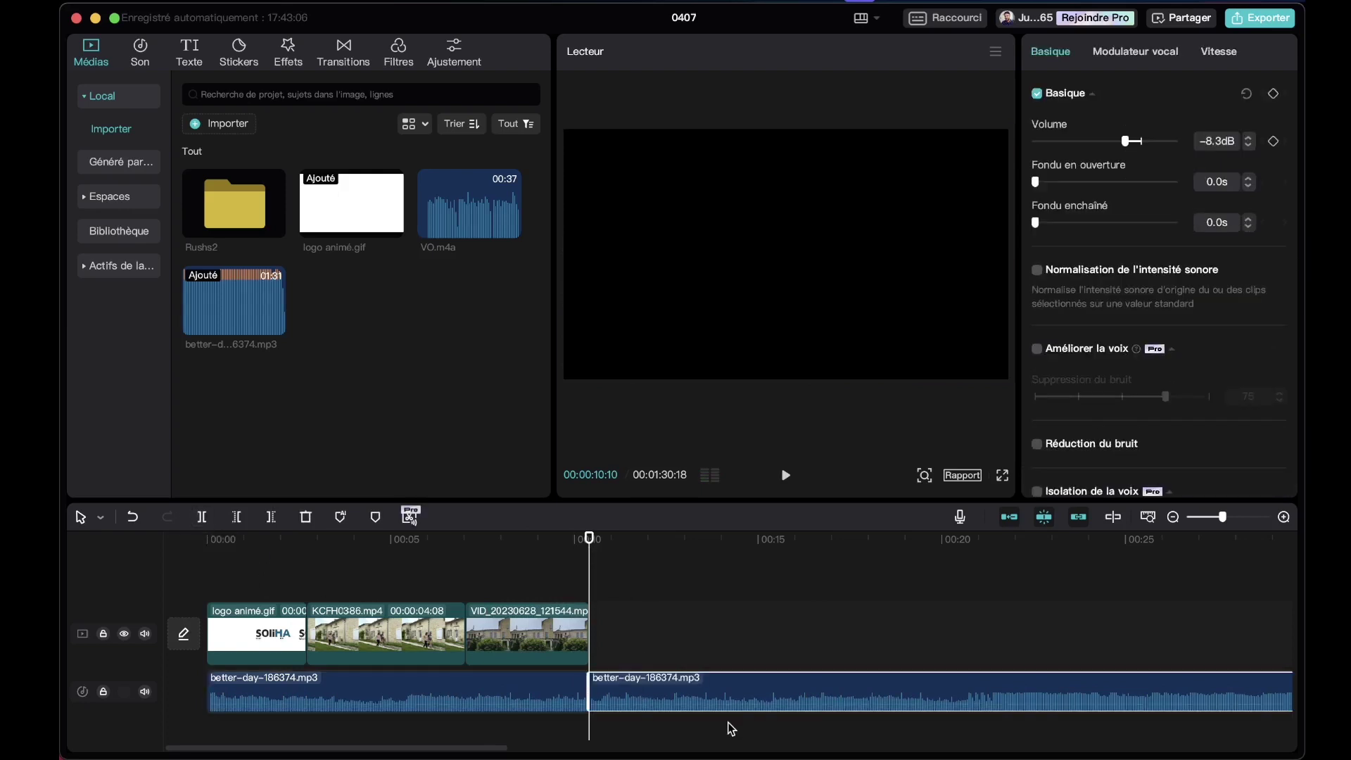
key(Delete)
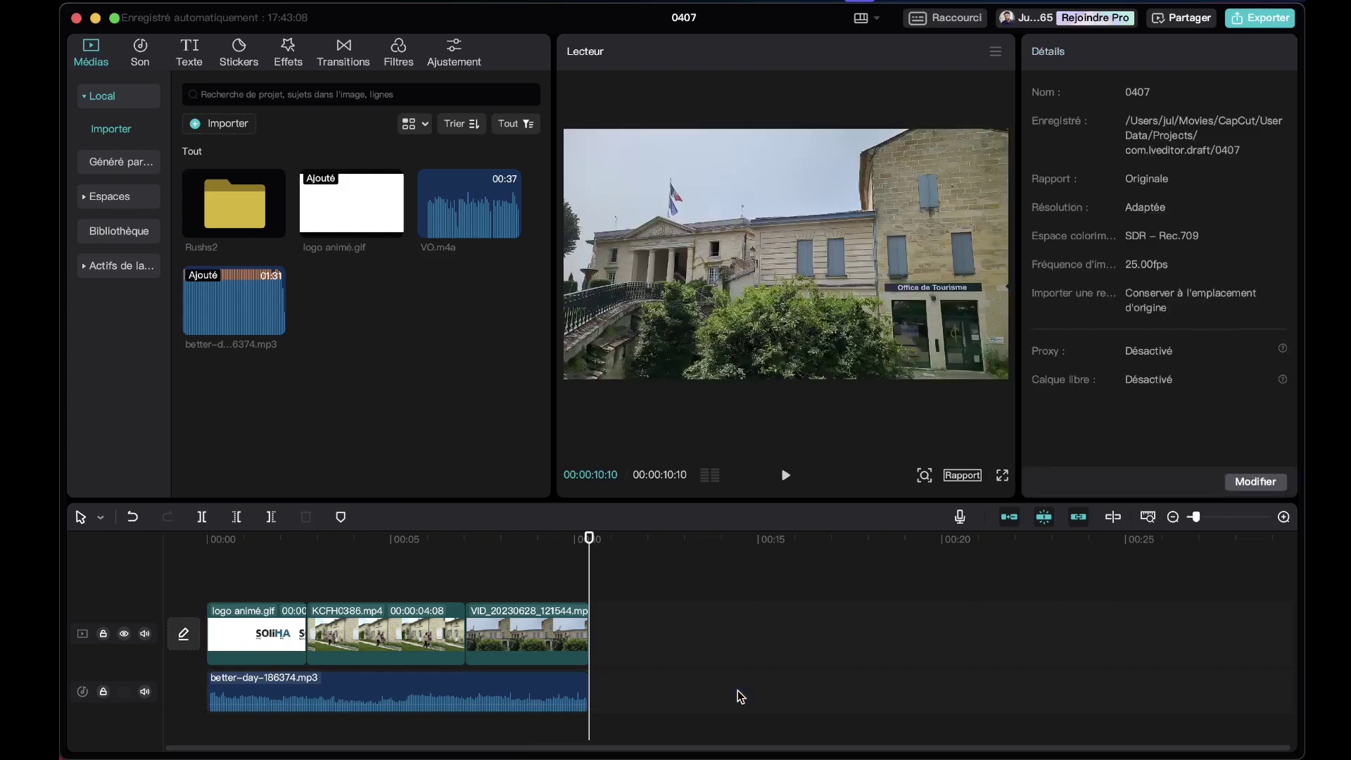
- Place VO.m4a on a new audio track below the music, aligned to the timeline start
click(508, 564)
drag(508, 564, 202, 630)
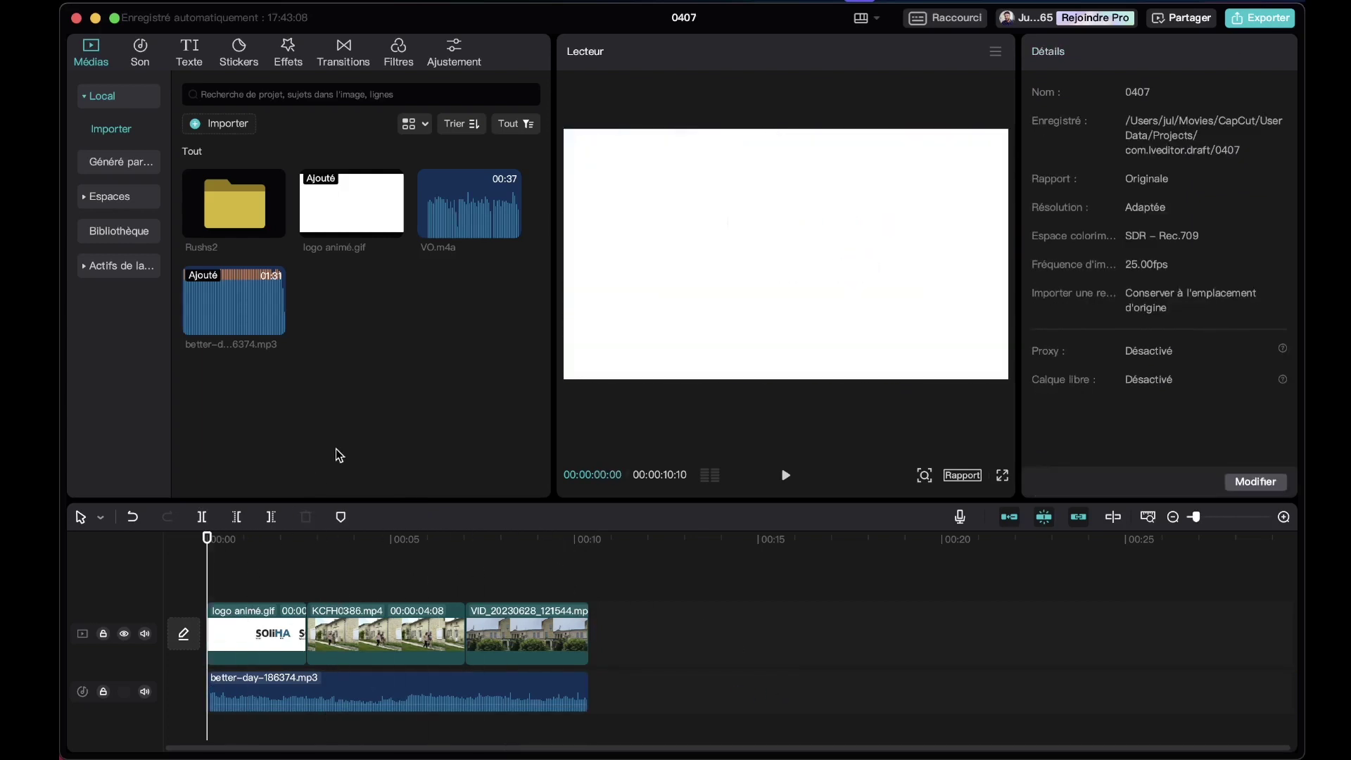
click(471, 208)
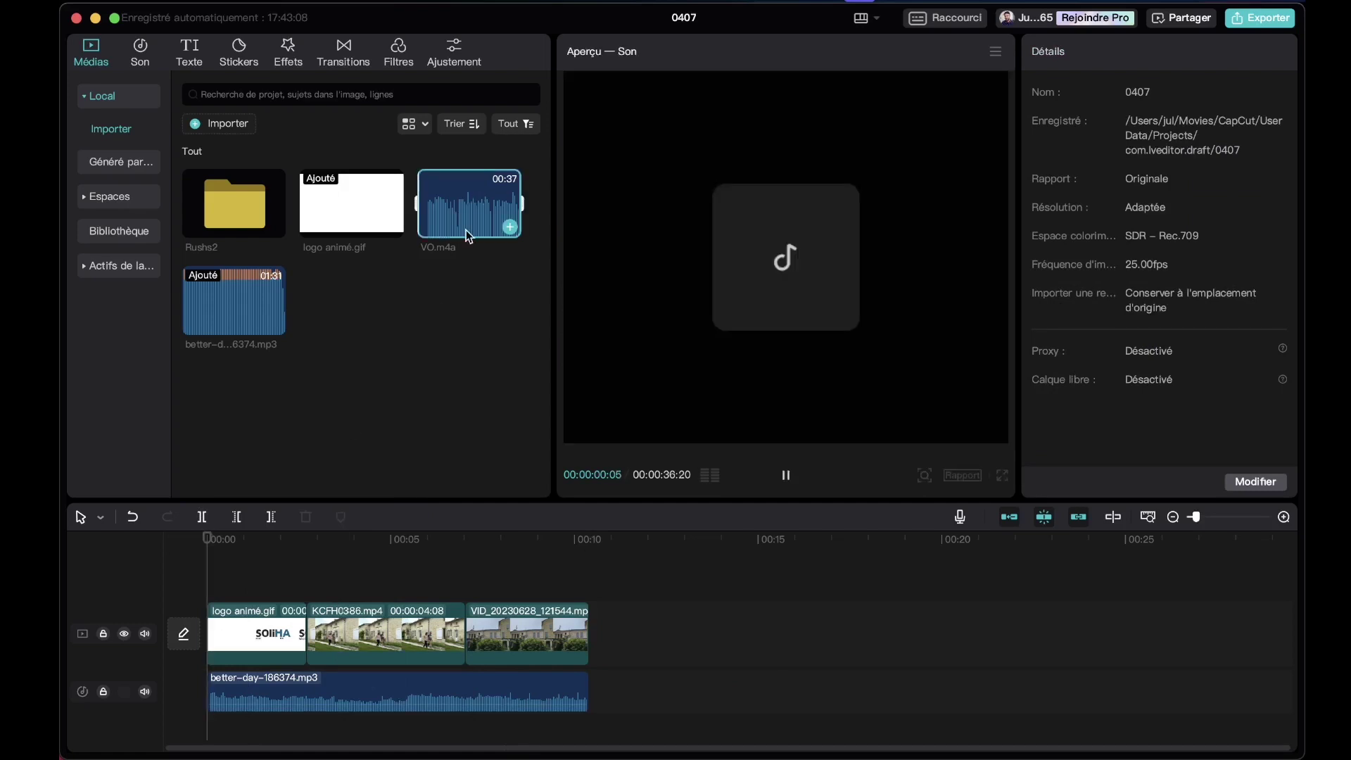
drag(472, 208, 357, 732)
drag(437, 718, 289, 721)
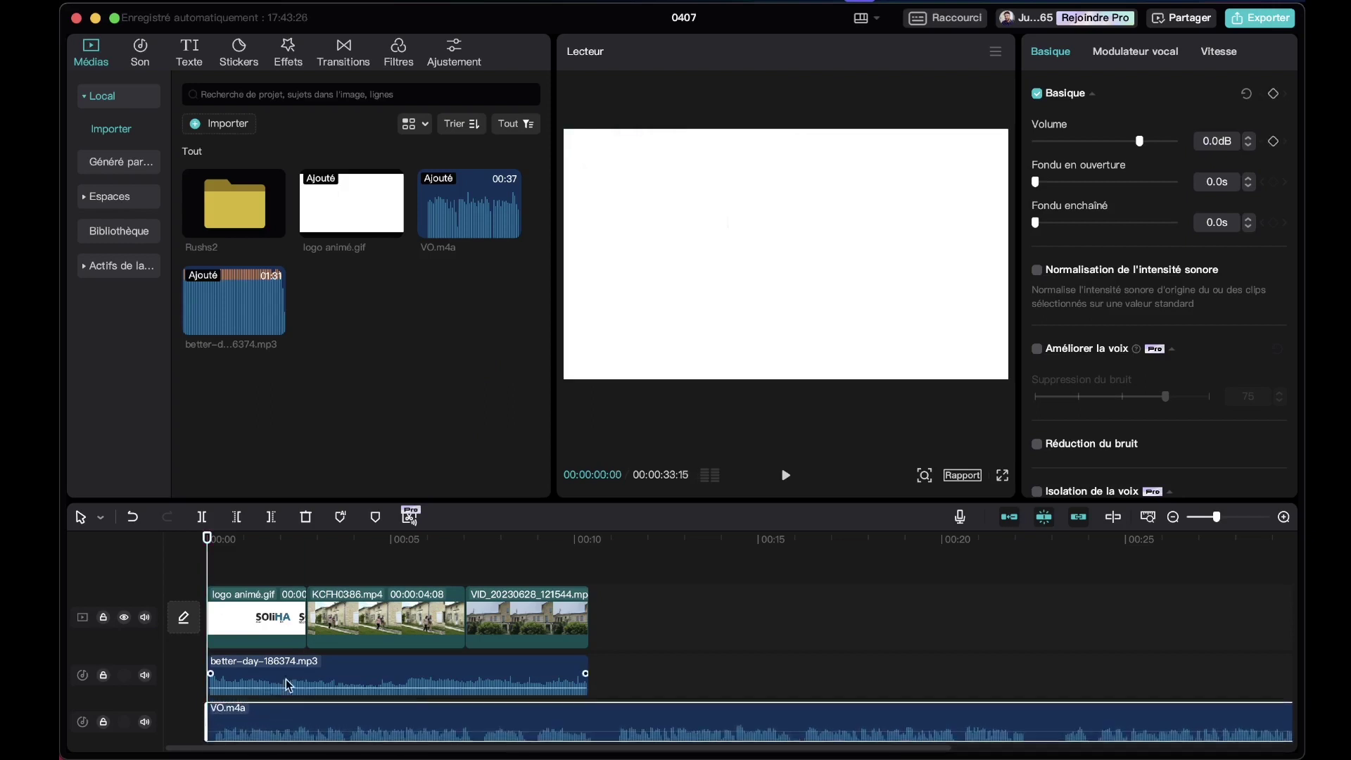
- Split VO.m4a at 00:00:10:23, in the pause just past the last video clip, and delete the remainder
click(615, 542)
drag(614, 540, 609, 548)
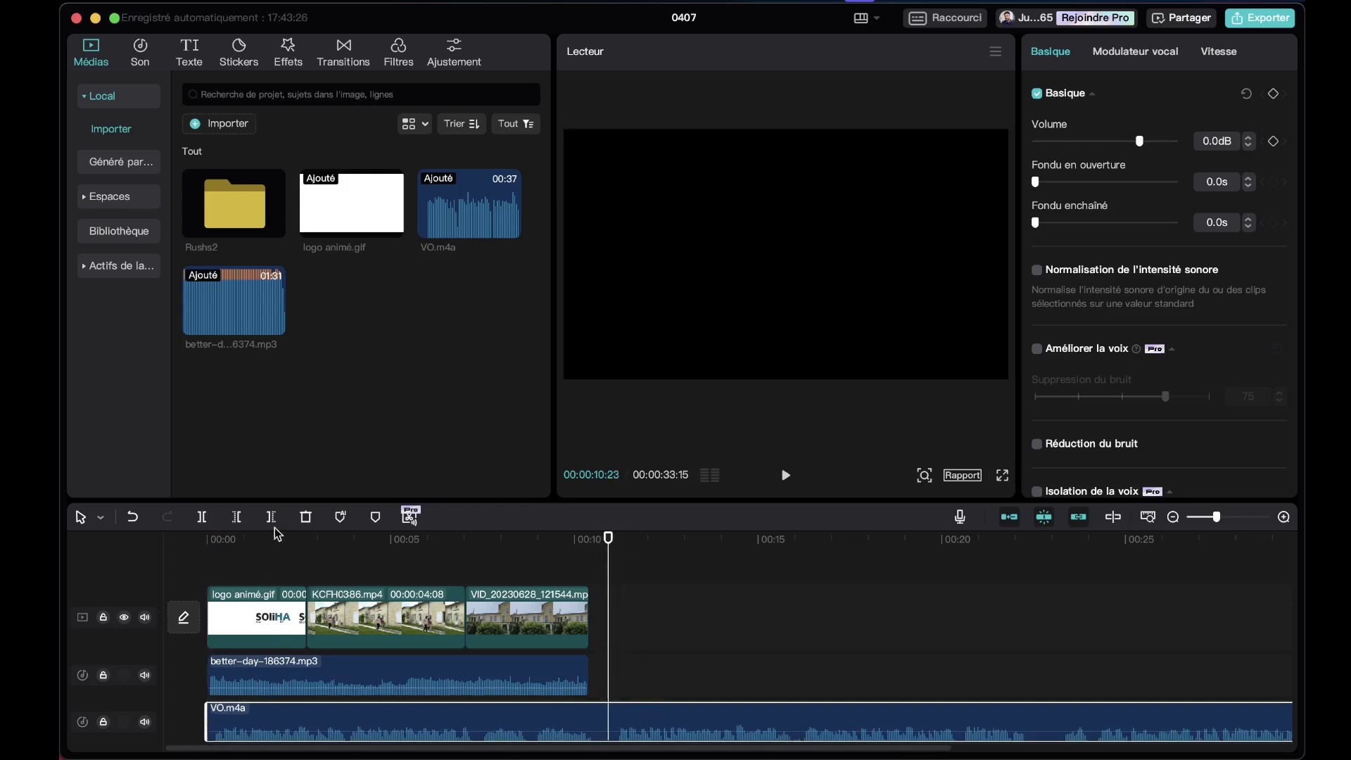
click(202, 520)
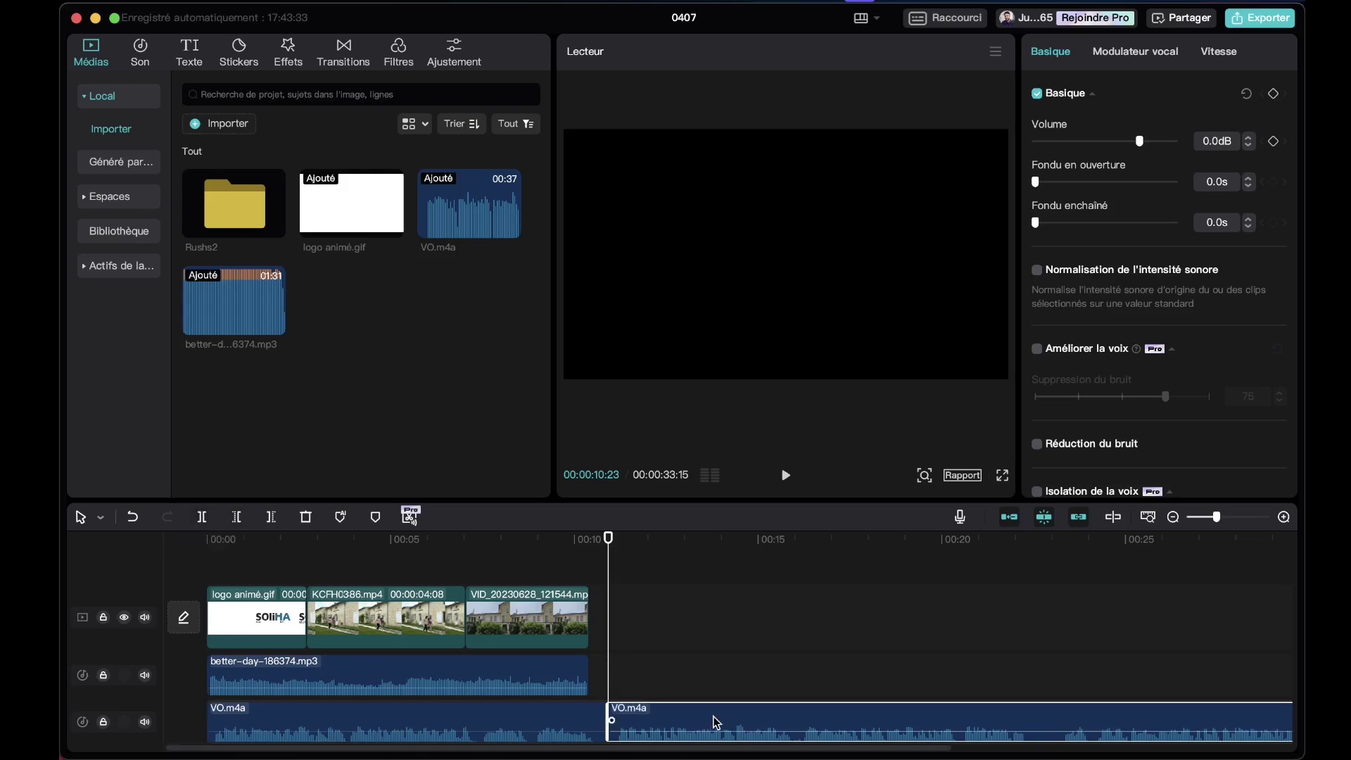
key(Delete)
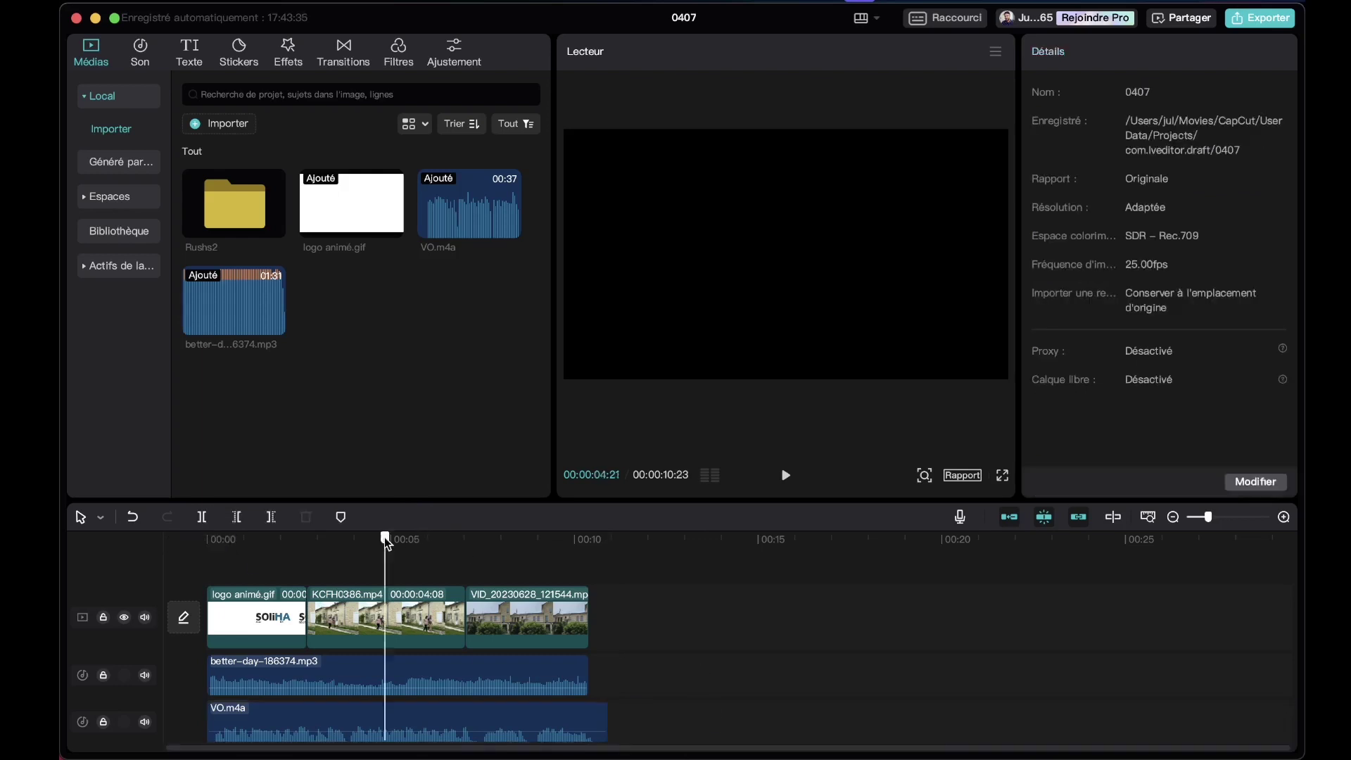
- Play the sequence from the beginning to check the music with the voice-over, and enlarge the timeline area
click(210, 556)
key(space)
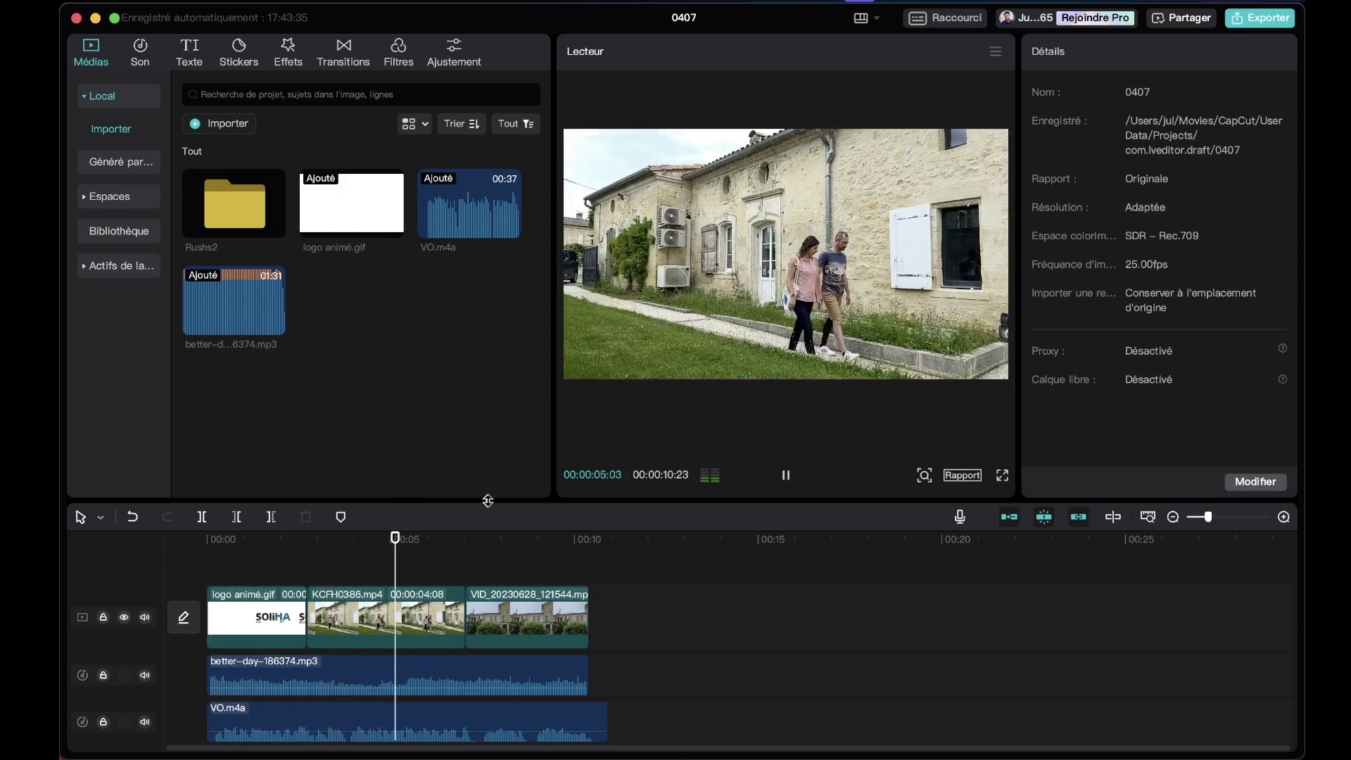
drag(488, 501, 486, 443)
click(360, 677)
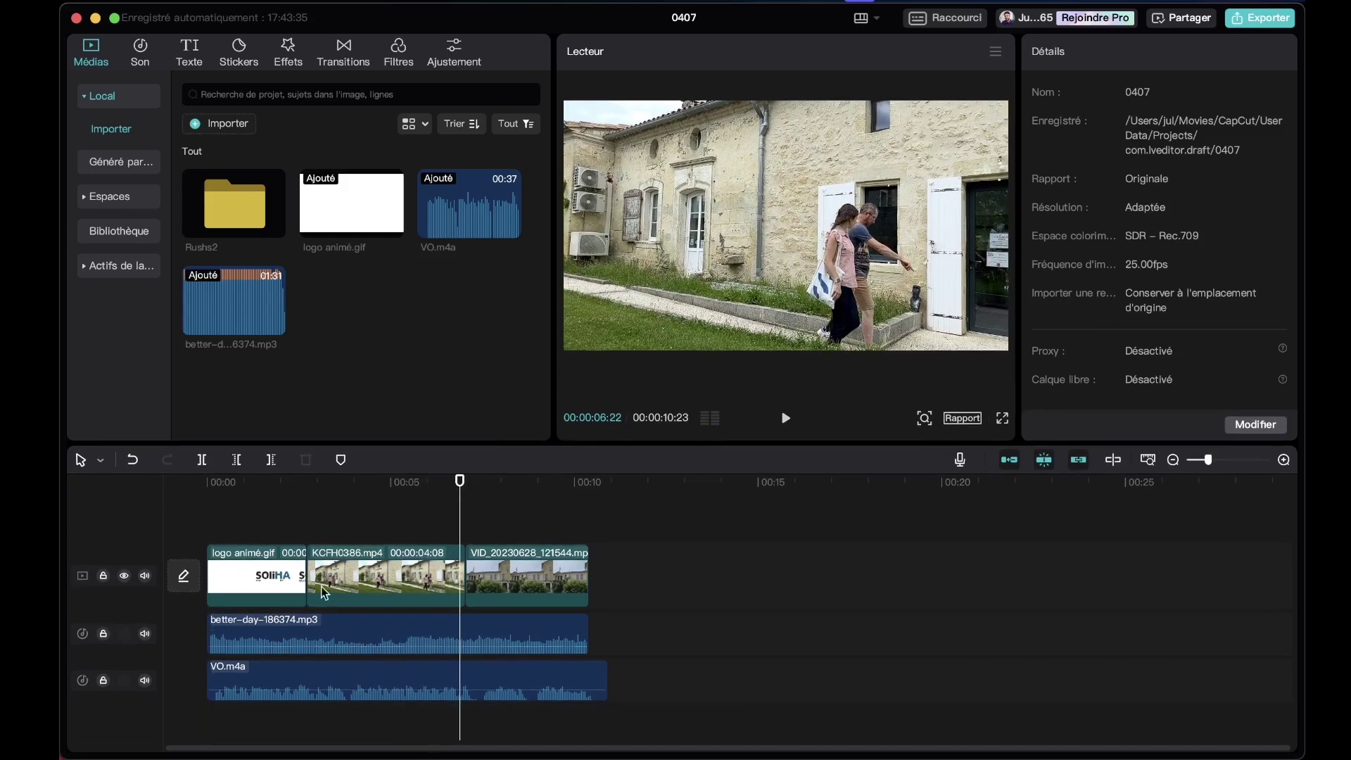
- Move VO.m4a so it starts with KCFH0386.mp4, right after the logo intro at 00:00:02:18, and play from there
click(275, 503)
drag(303, 491, 307, 501)
click(301, 684)
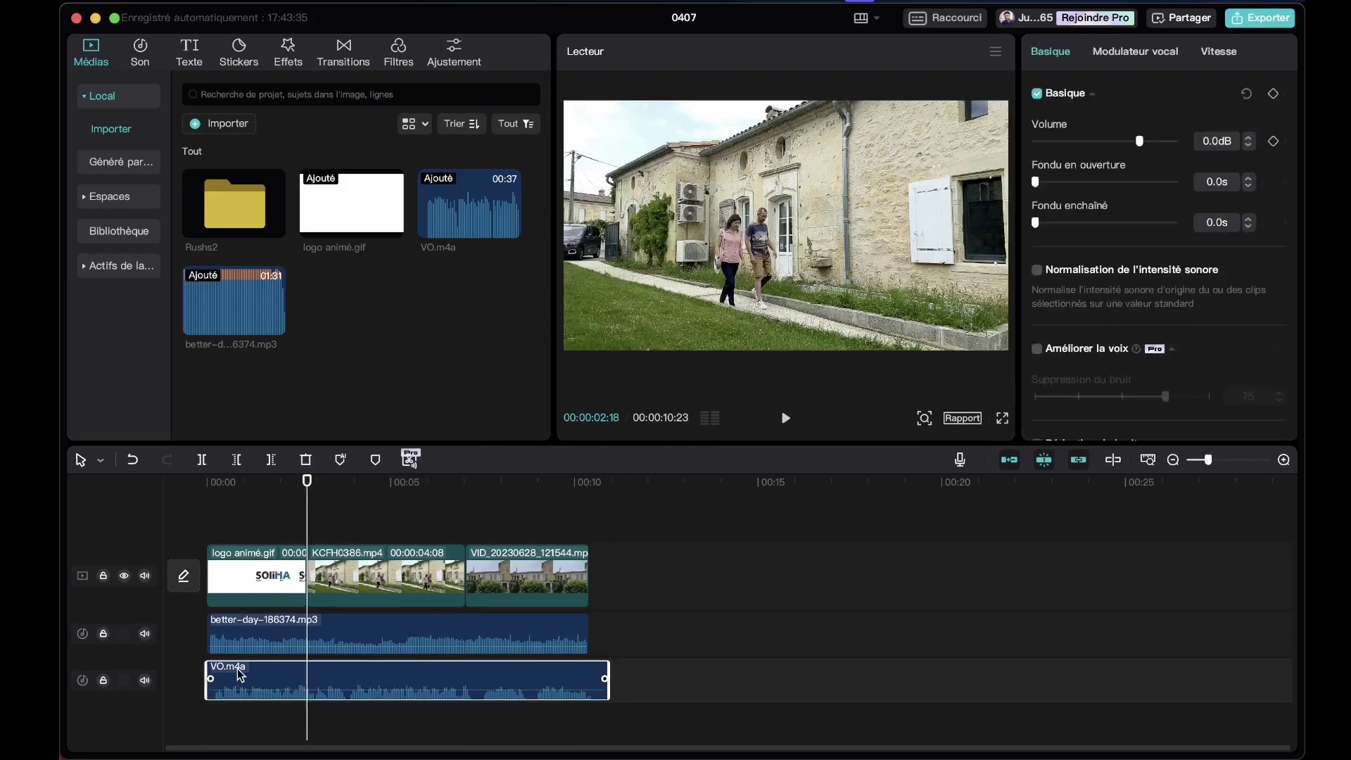
drag(276, 675, 348, 669)
key(space)
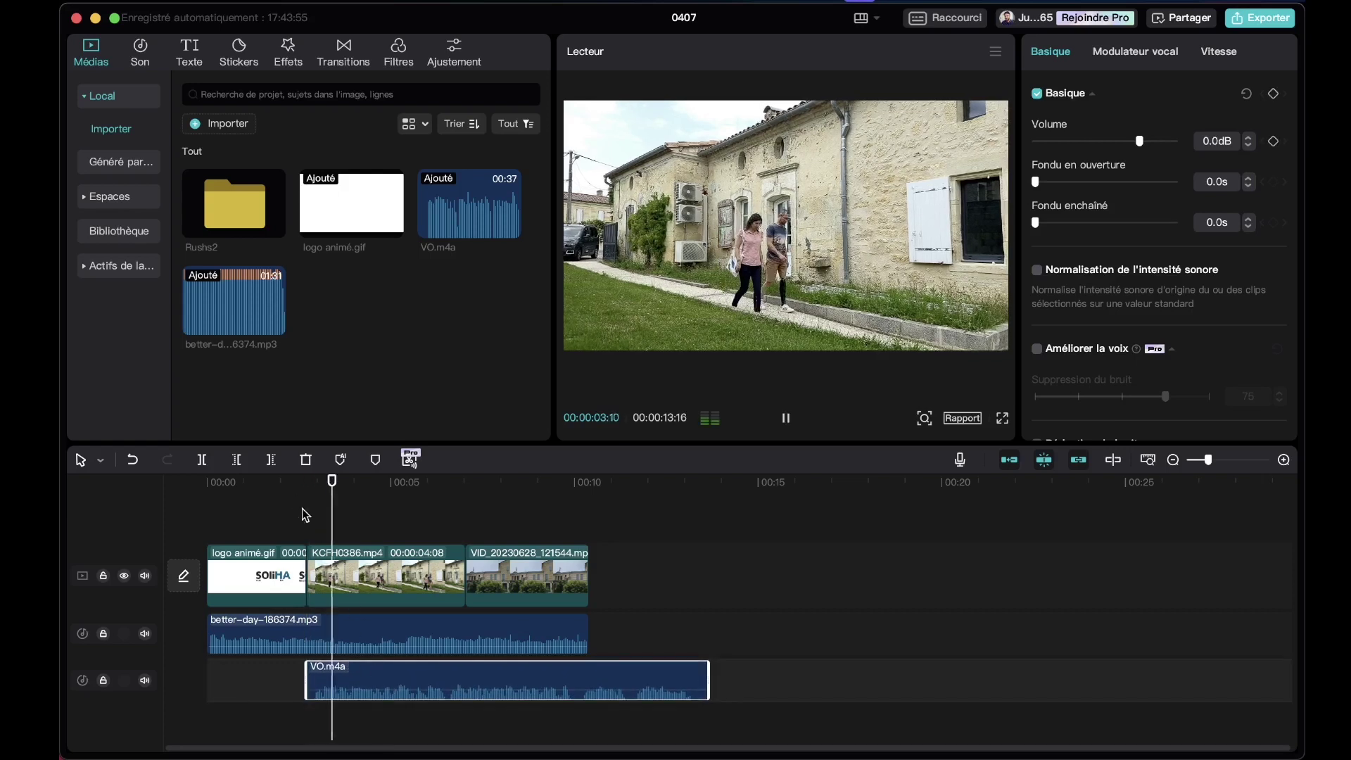
- Raise the volume of VO.m4a to 8.8 dB and replay the sequence from the start of the voice-over
key(space)
drag(364, 689, 362, 672)
click(300, 485)
key(space)
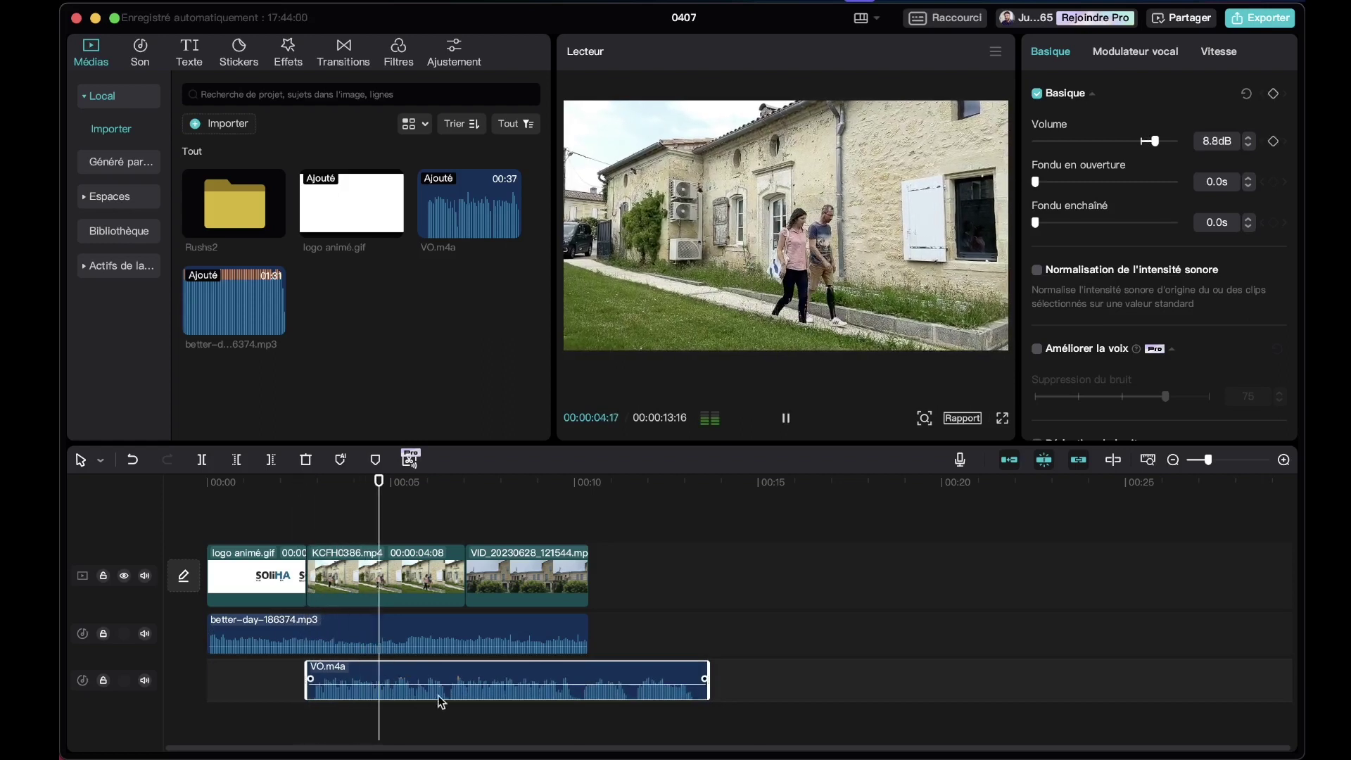
- Set the volume of VO.m4a to 6.5 dB and play the sequence from the start of the voice-over
key(space)
drag(437, 683, 440, 692)
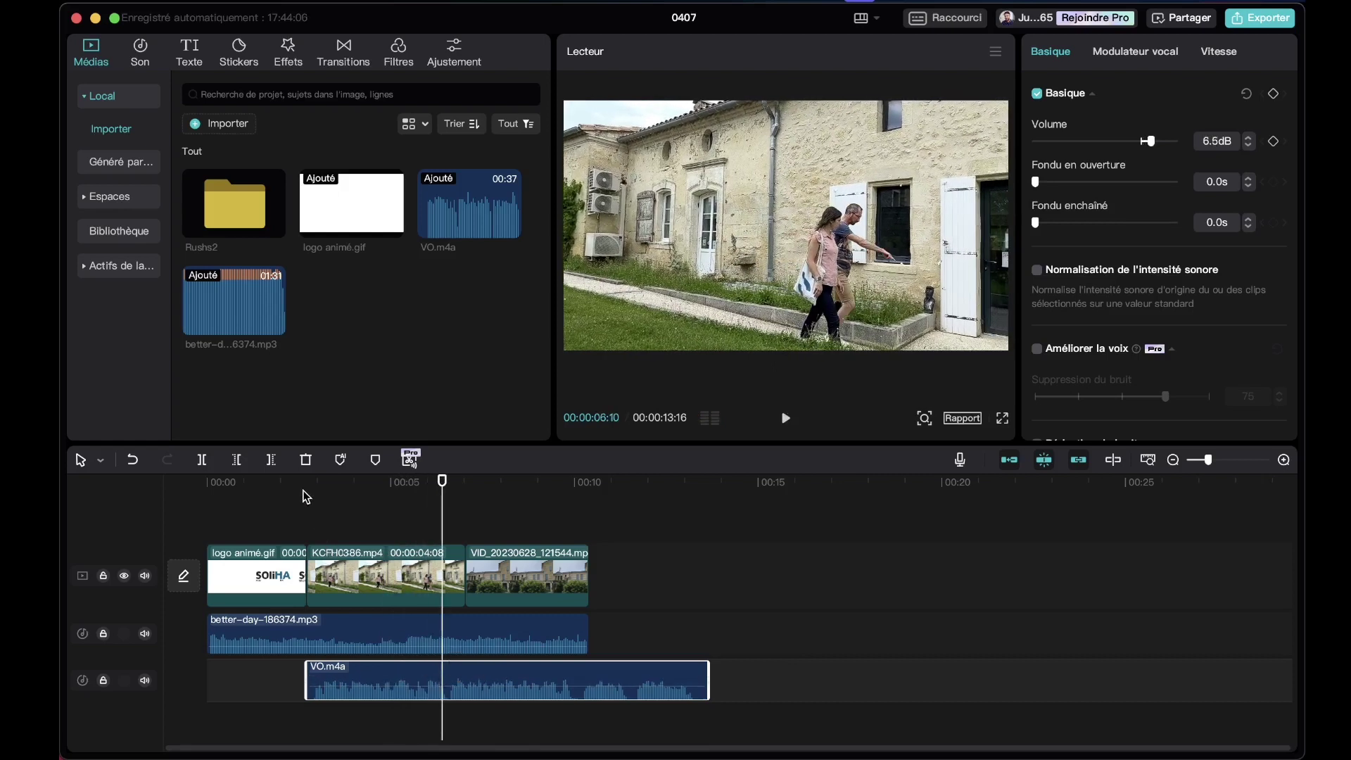
click(306, 497)
key(space)
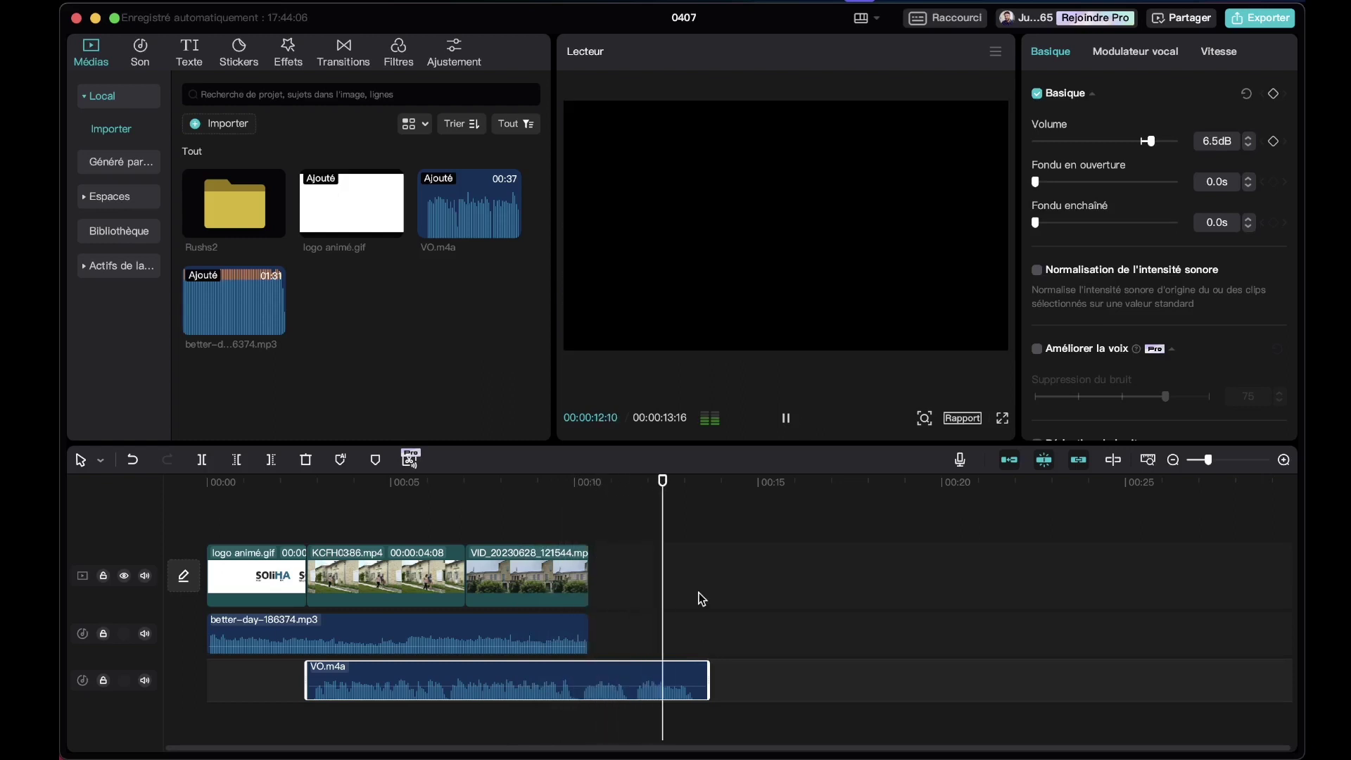
key(space)
- Append VID_20230628_171329.mp4 from the Rushs2 folder after the last clip on the video track
click(576, 482)
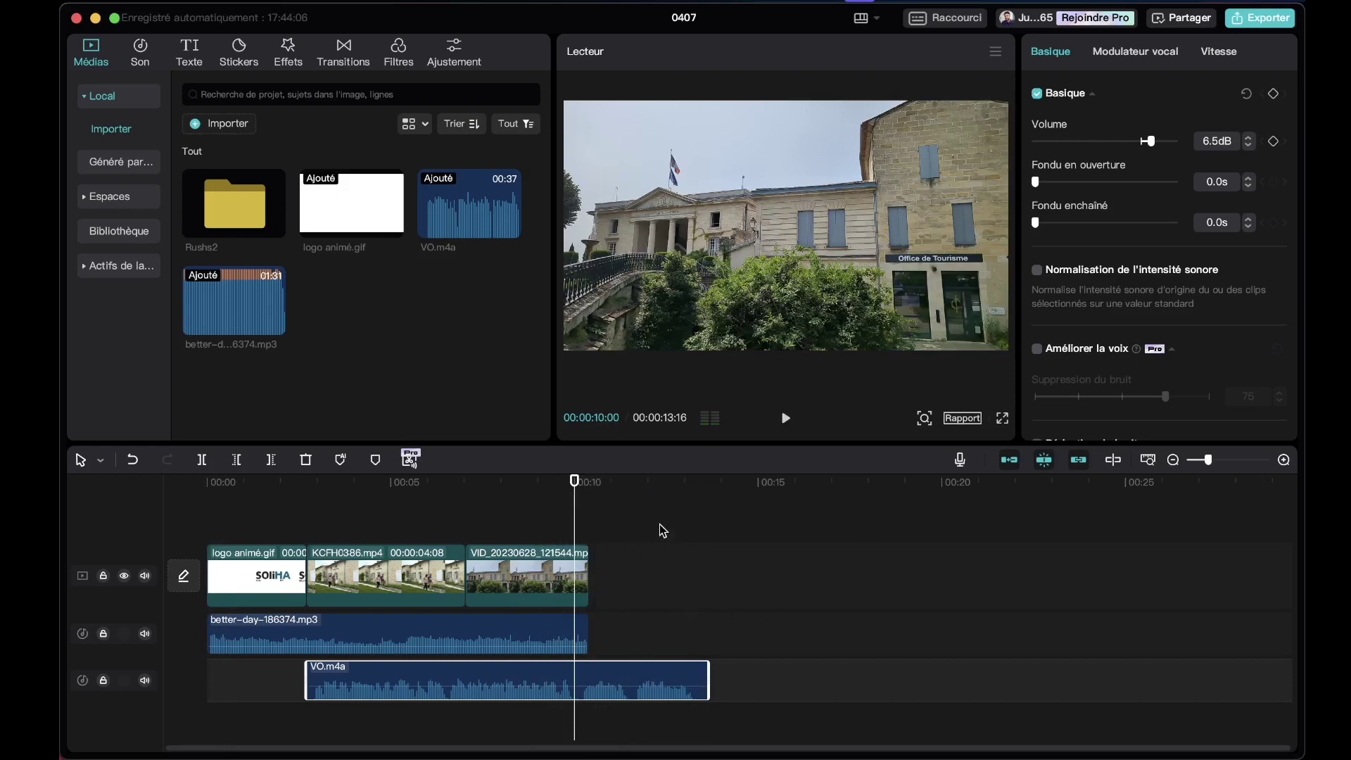
double_click(247, 222)
click(483, 211)
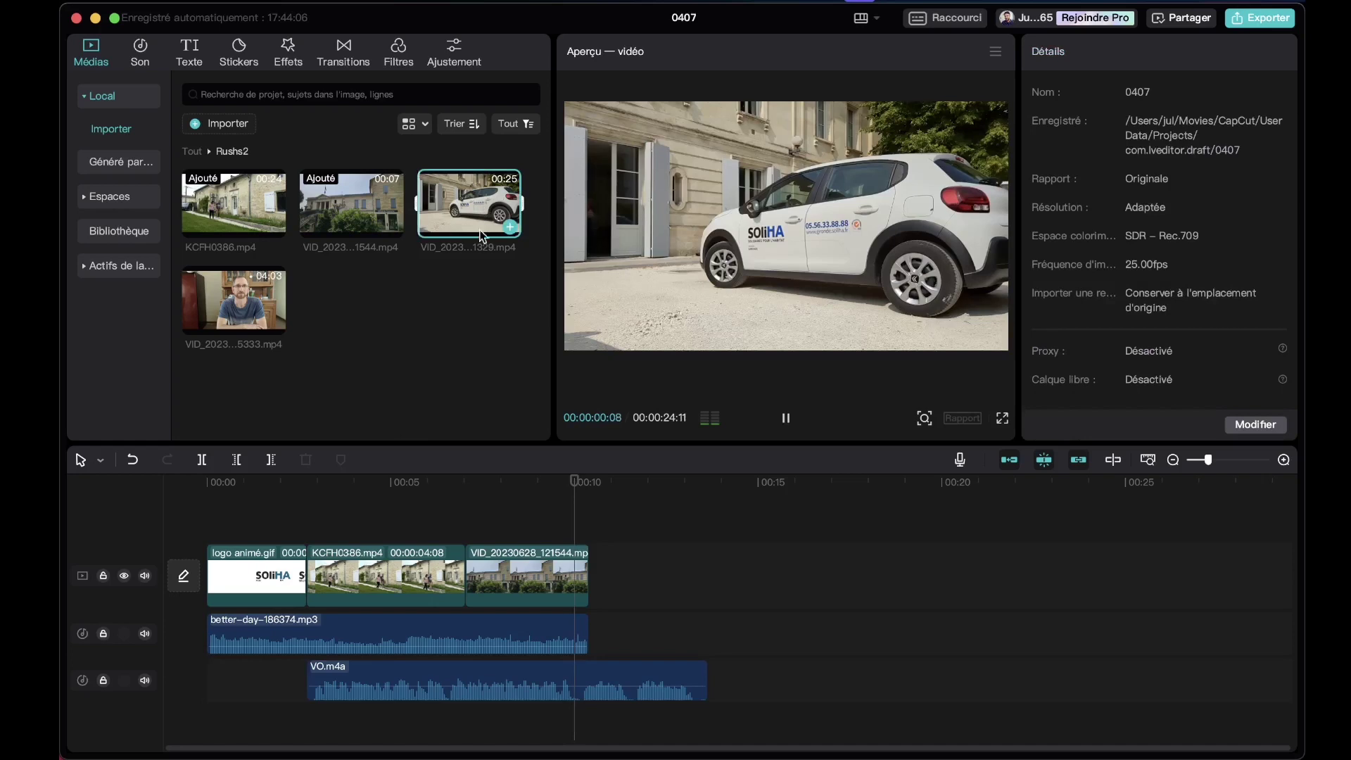
drag(468, 209, 611, 575)
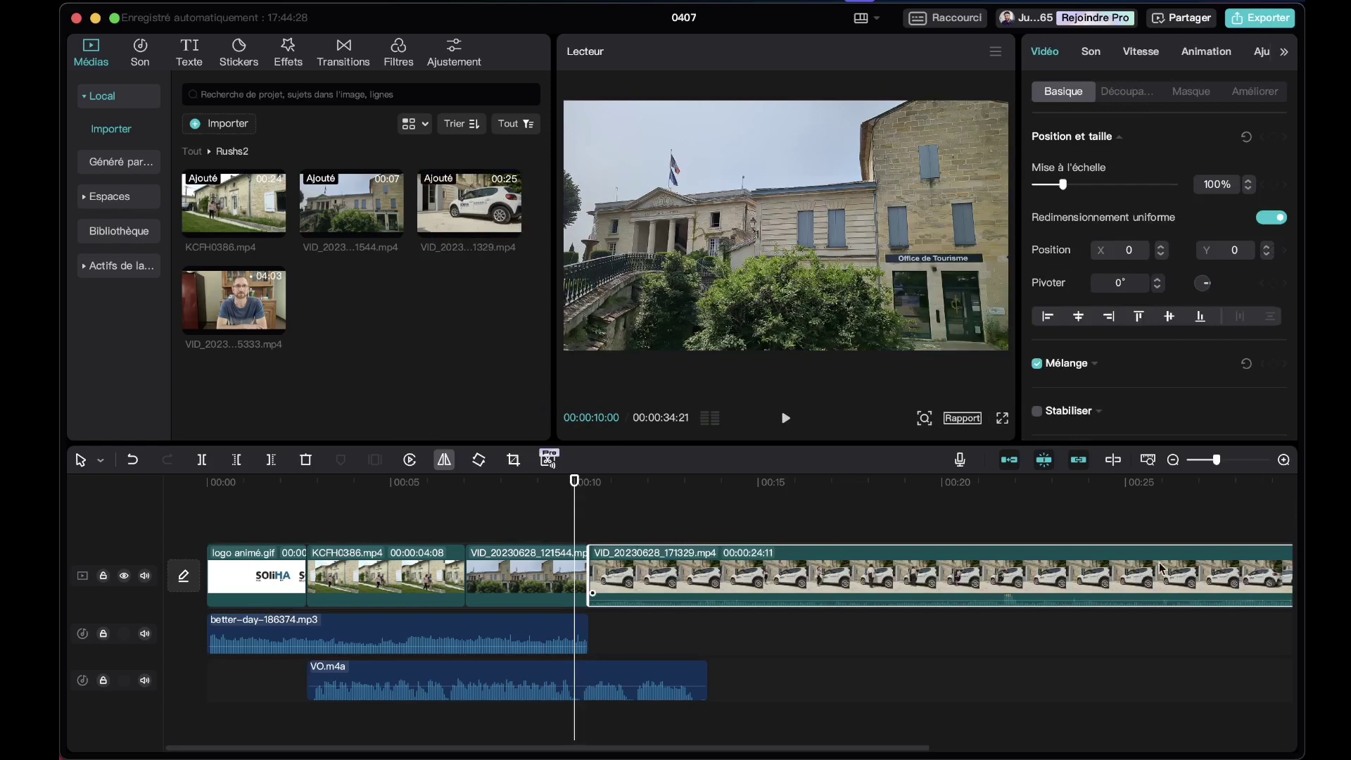
- Split VID_20230628_171329.mp4 at 00:00:15:03 and delete the part before the cut
click(1175, 462)
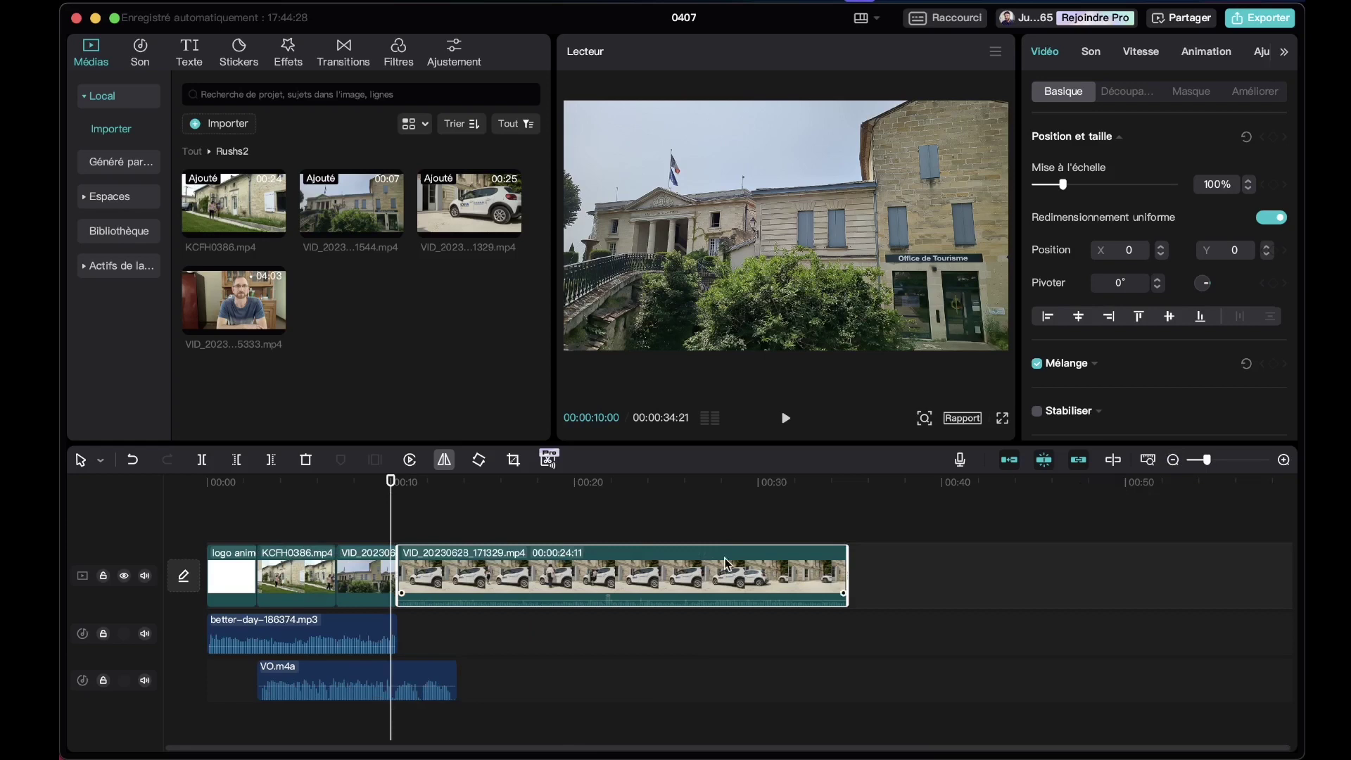
drag(390, 483, 485, 499)
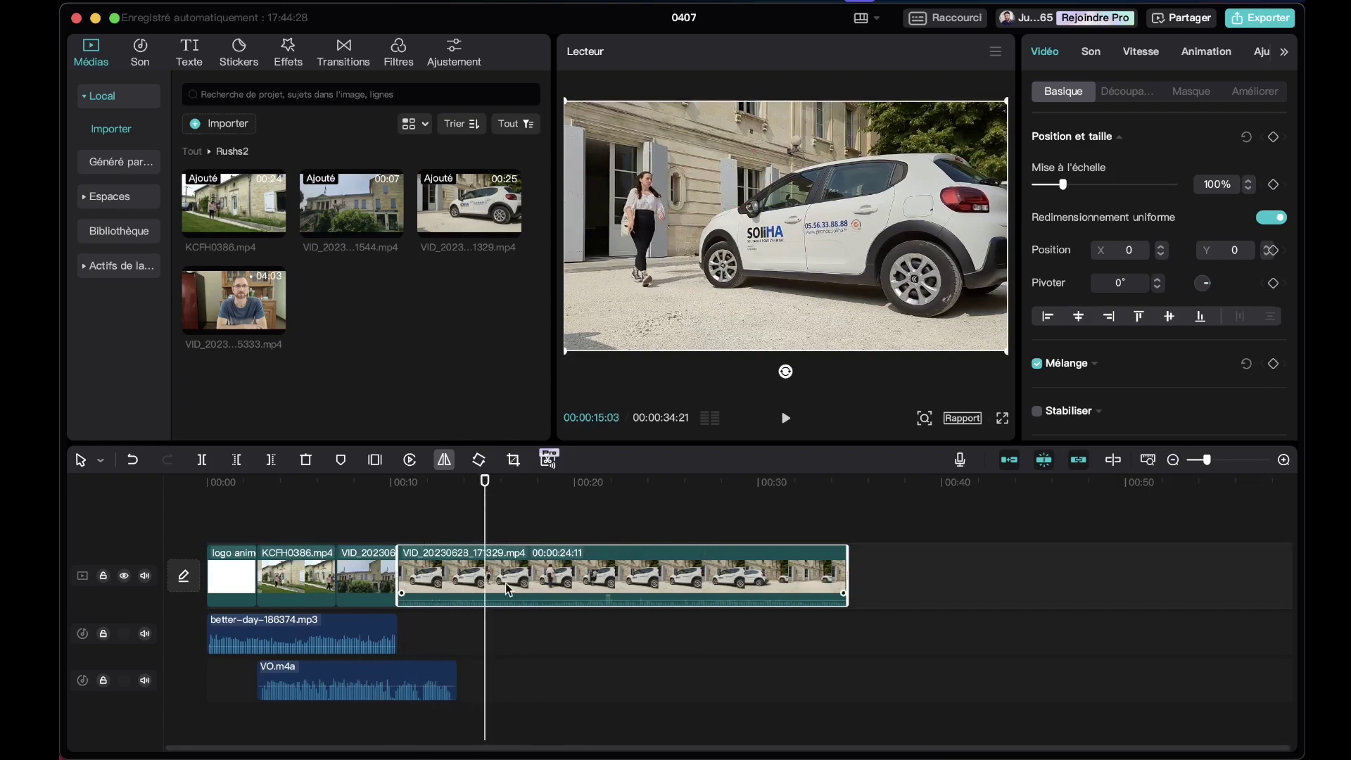
click(203, 467)
click(439, 584)
key(BackSpace)
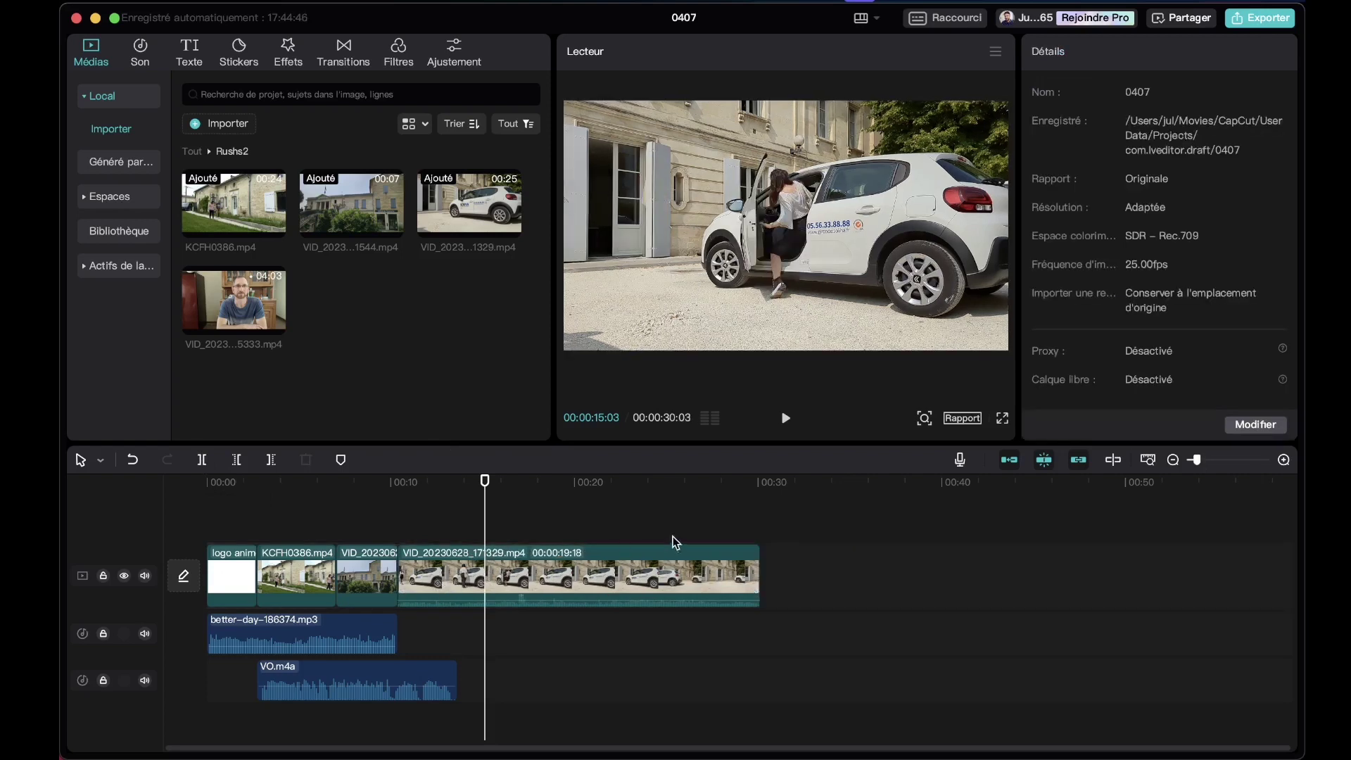
- Trim the end of VID_20230628_171329.mp4 to a clip length of about 00:00:06:12 and play the shortened clip
drag(758, 565, 517, 578)
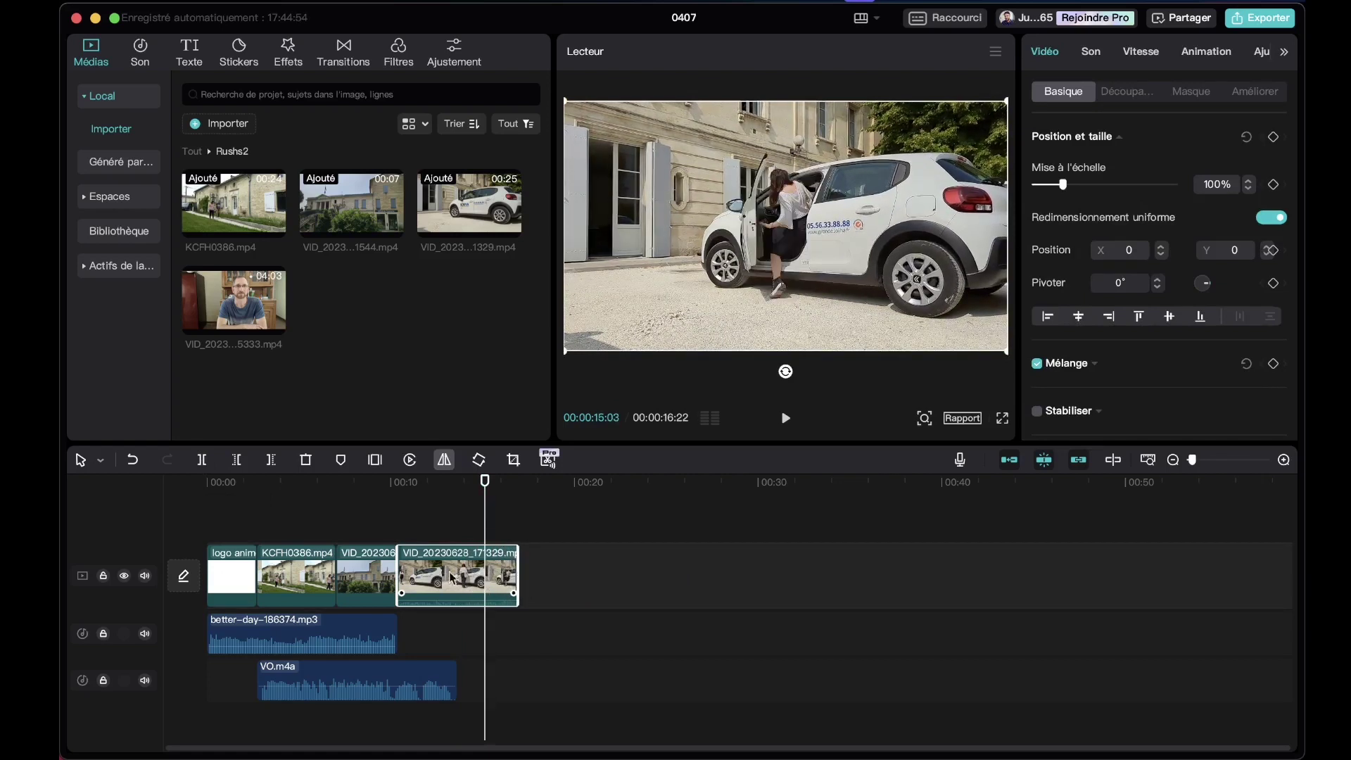
click(397, 479)
key(space)
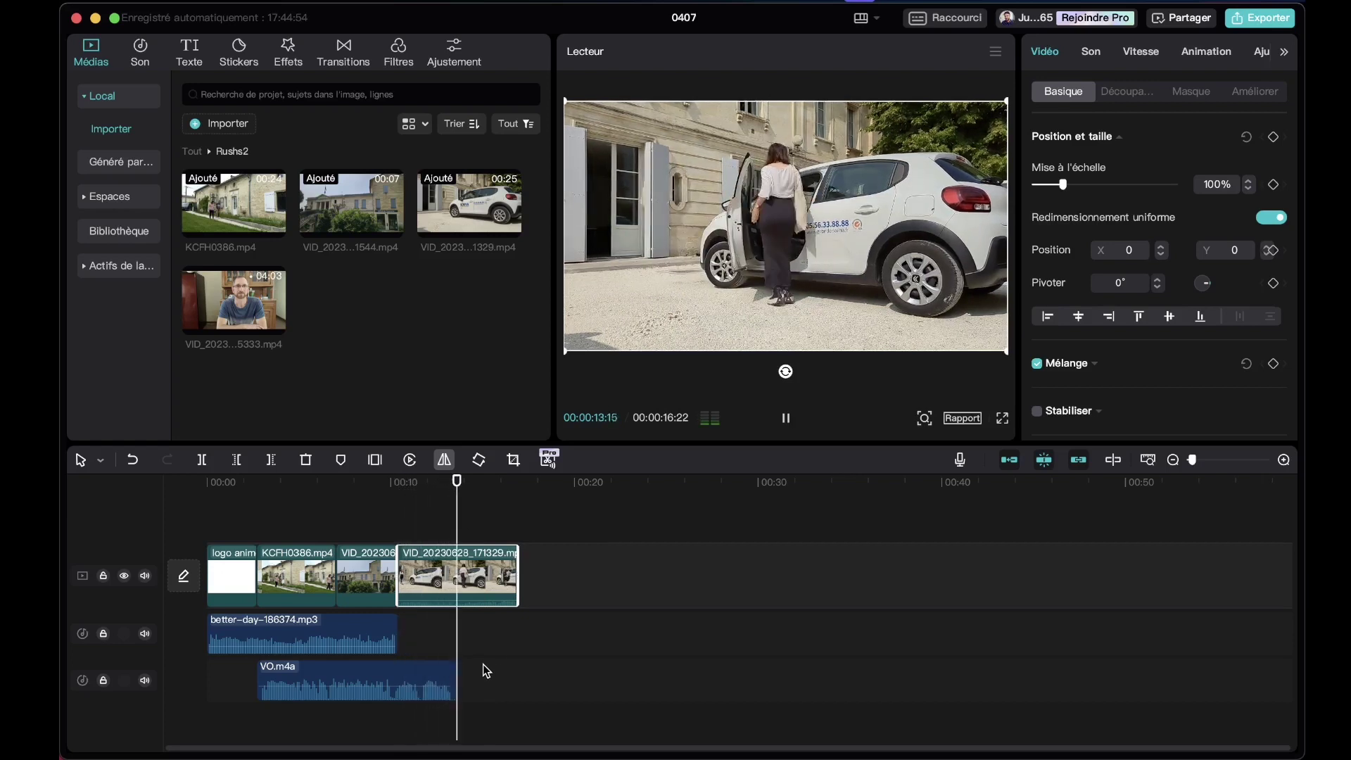
key(space)
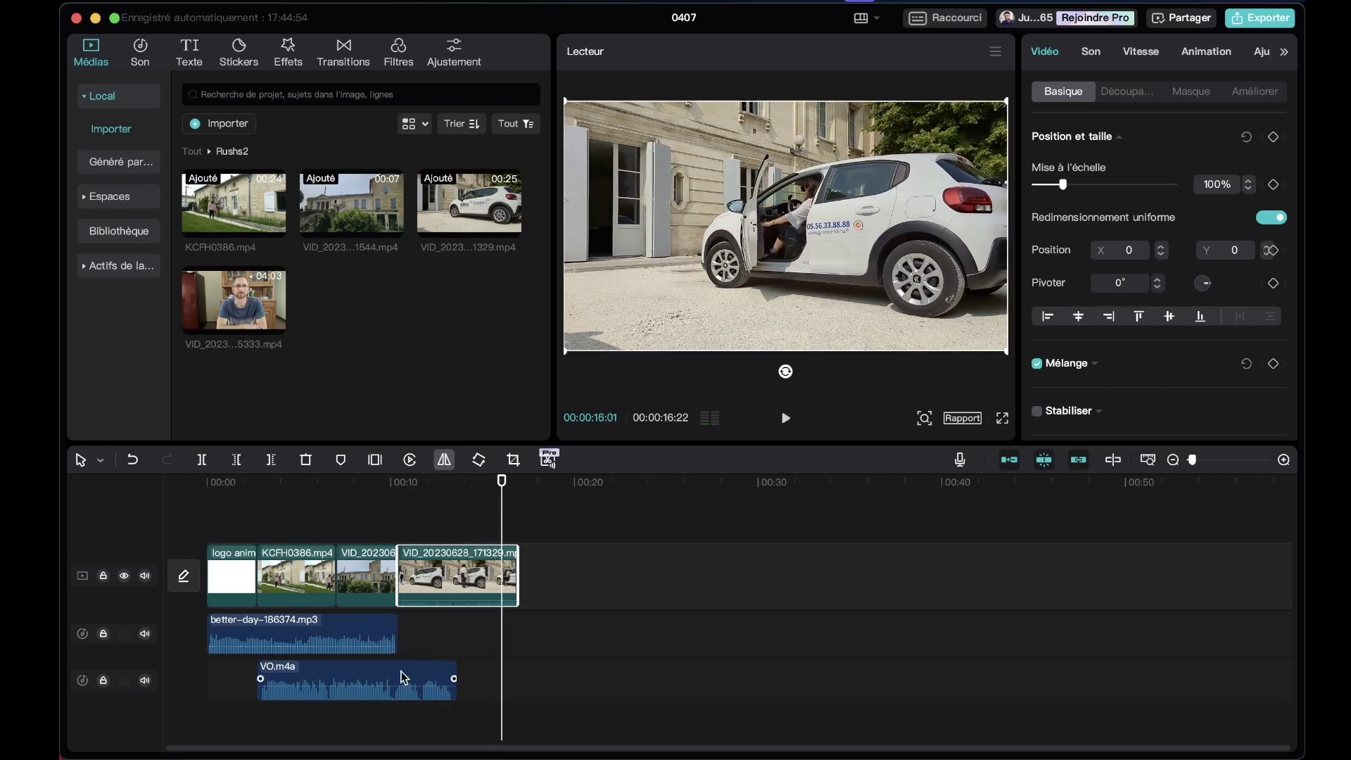
- Extend the end of better-day-186374.mp3 to about 00:00:41:20 on the timeline
click(374, 622)
drag(396, 624, 975, 630)
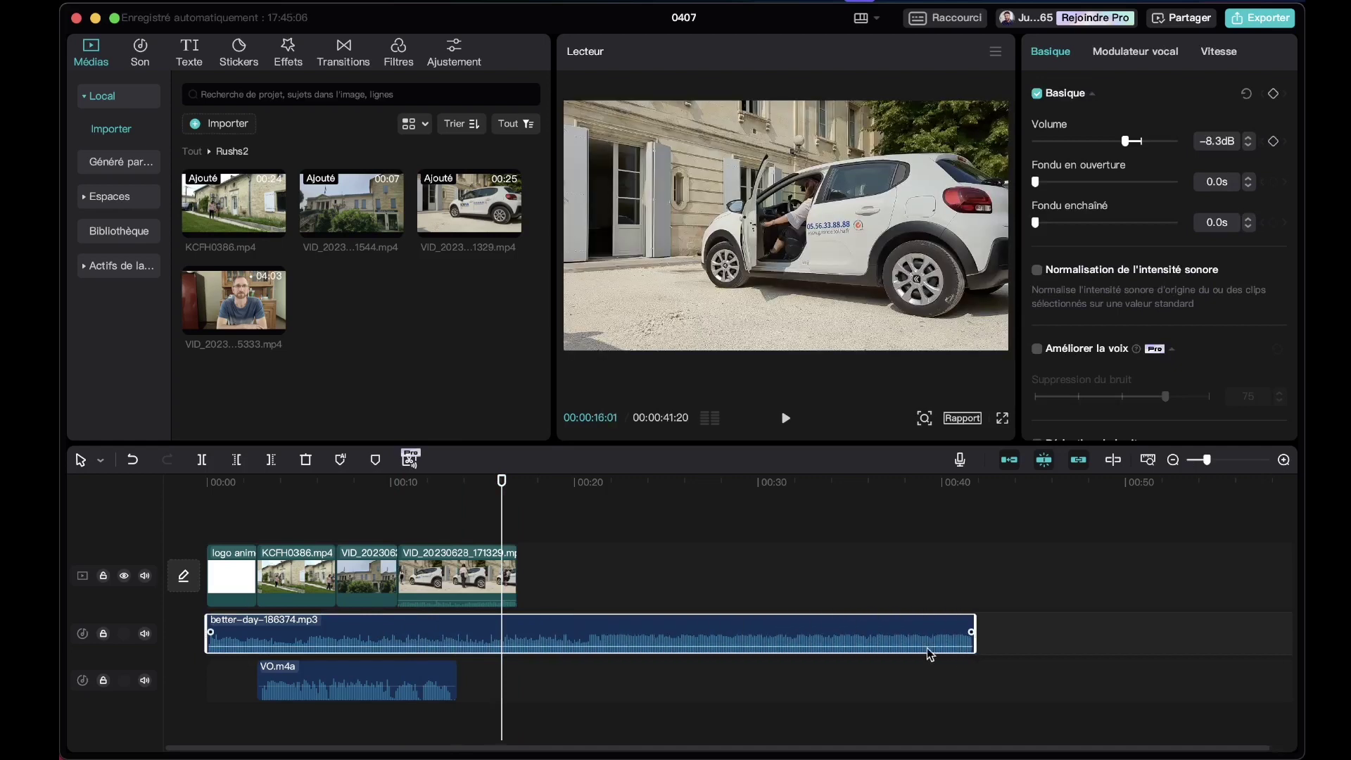
- Move VO.m4a so it ends together with the last video clip, and play the sequence from the voice-over's start
drag(411, 672, 466, 674)
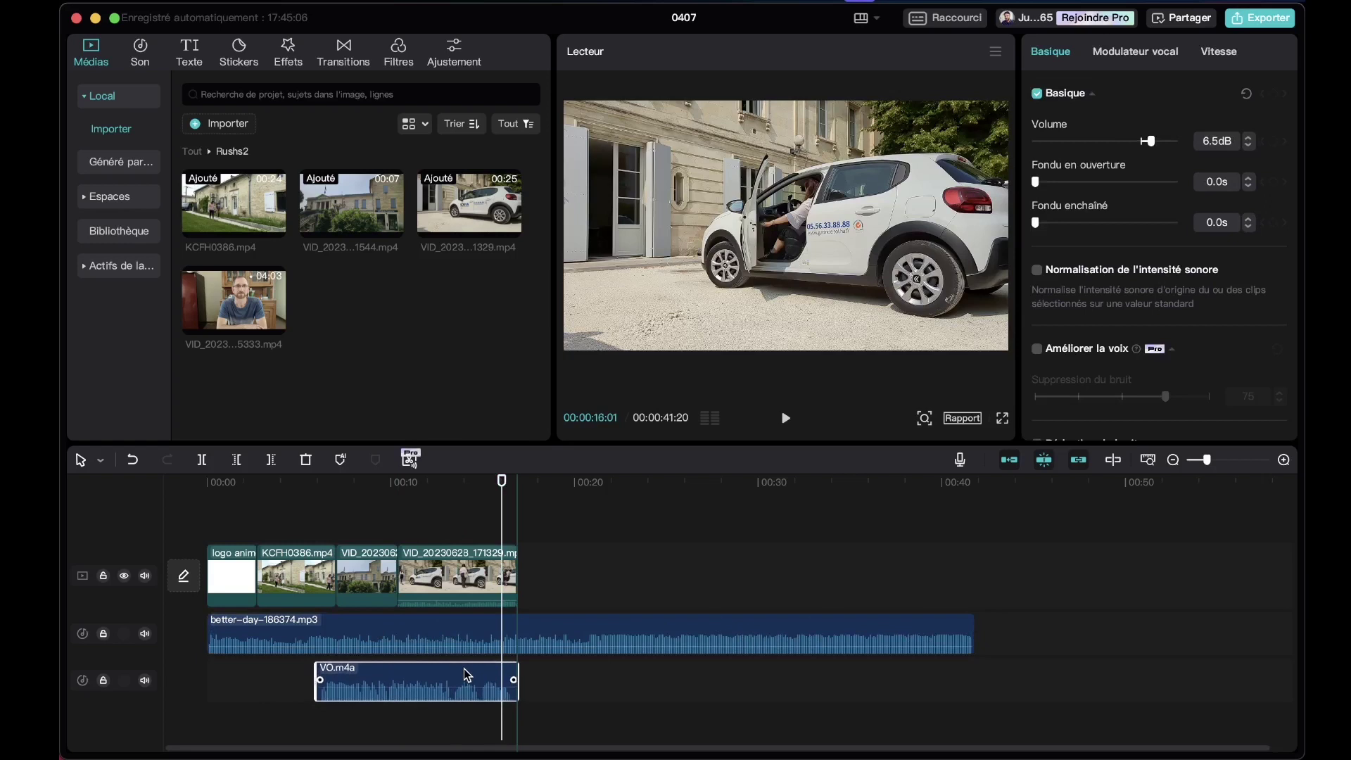
click(317, 487)
key(space)
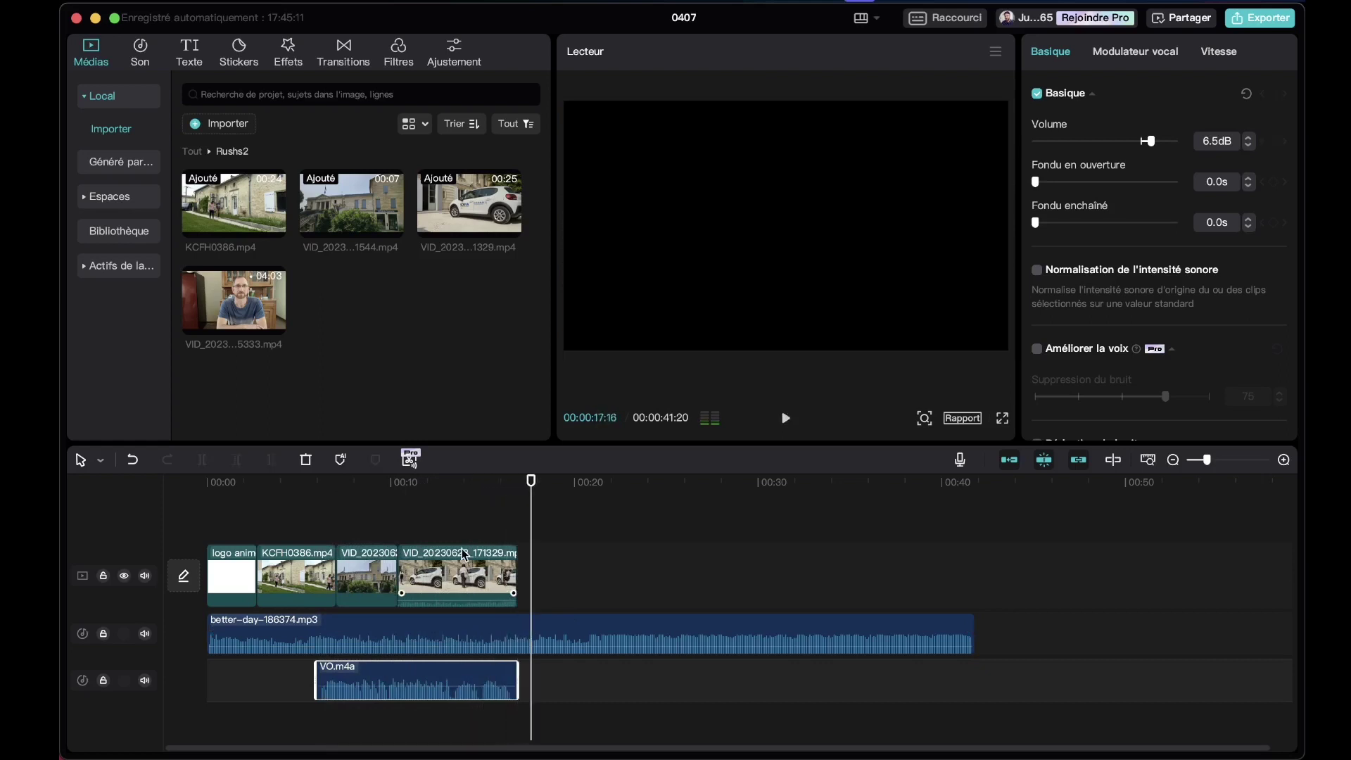
- Add a volume keyframe to better-day-186374.mp3 at 00:00:05:19, just before the voice-over begins
drag(219, 483, 204, 487)
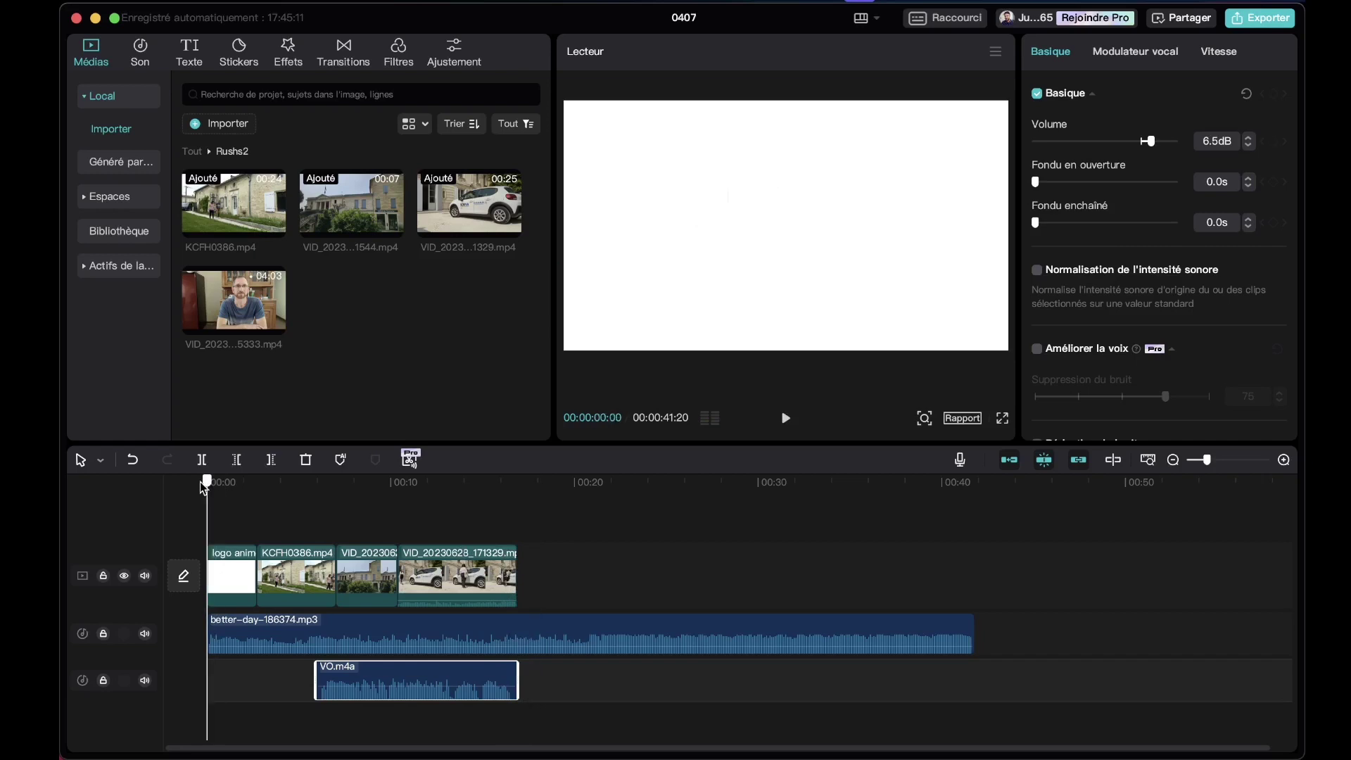
click(474, 639)
drag(287, 483, 316, 499)
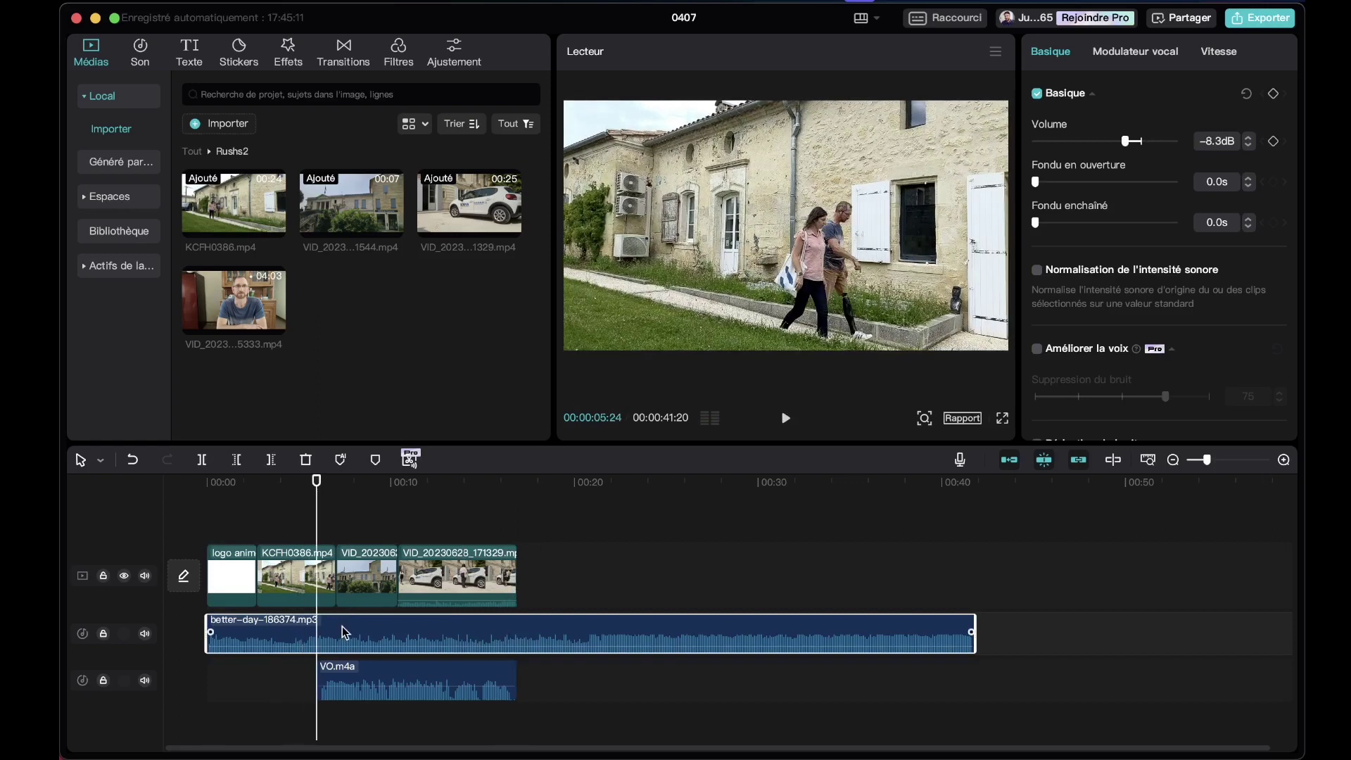
scroll(244, 680, up, 2)
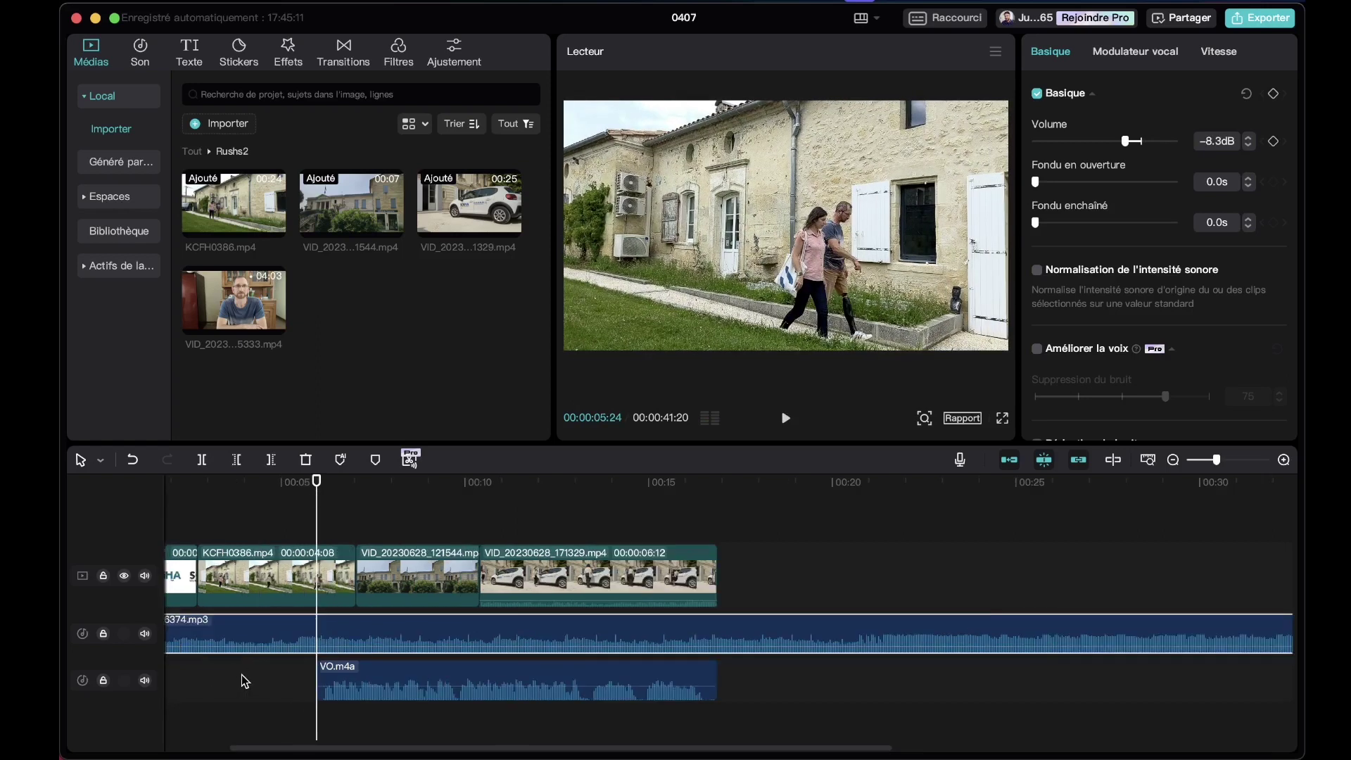
drag(310, 484, 309, 492)
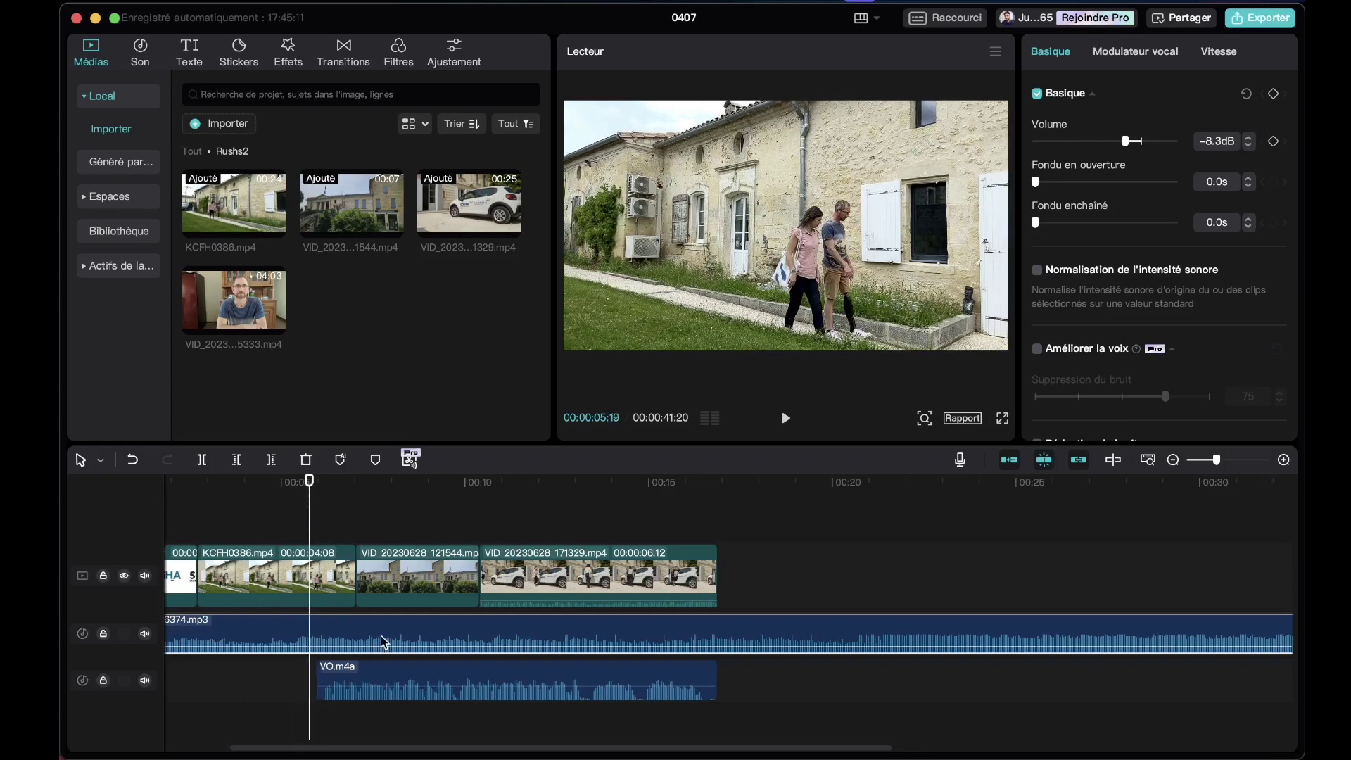
click(1275, 141)
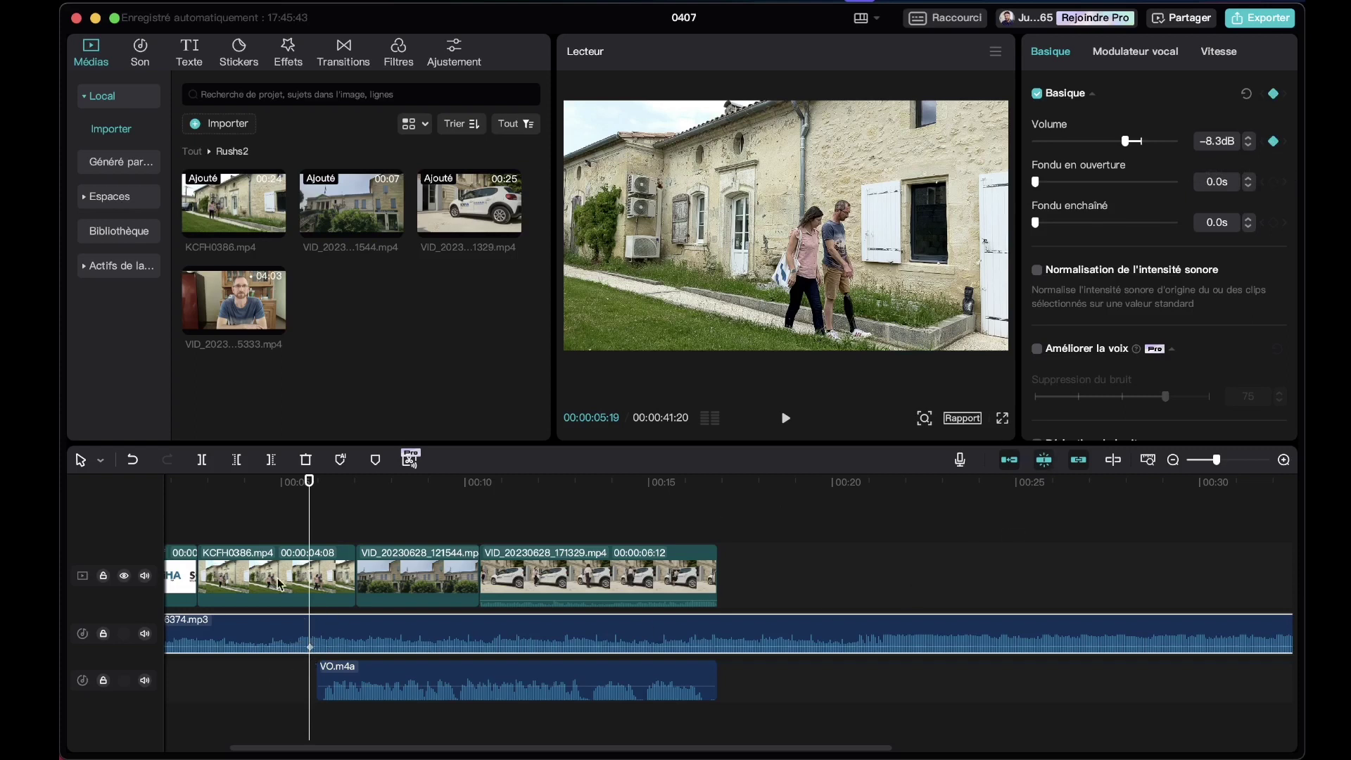
- Lower the volume of better-day-186374.mp3 to -20.9 dB at 00:00:06:15 and play the resulting fade
drag(310, 496, 340, 500)
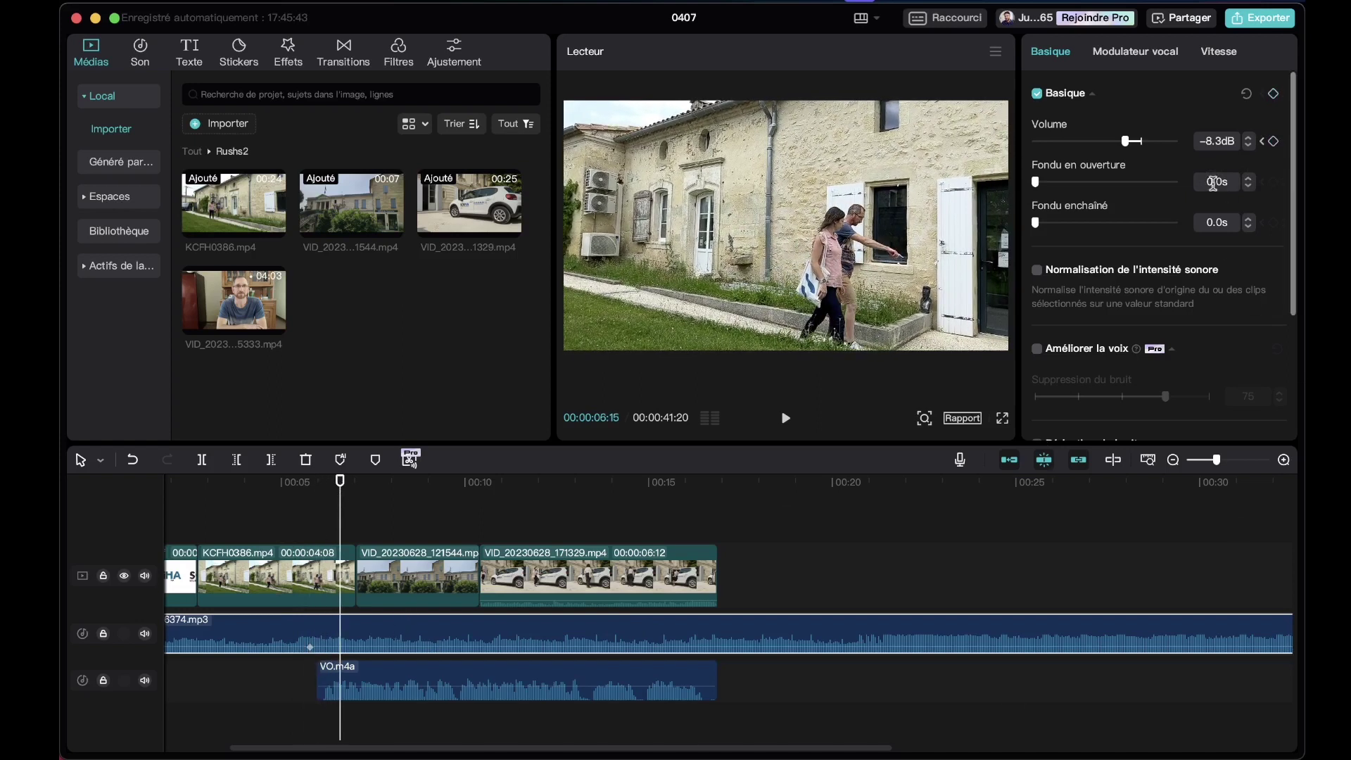
drag(1122, 141, 1099, 139)
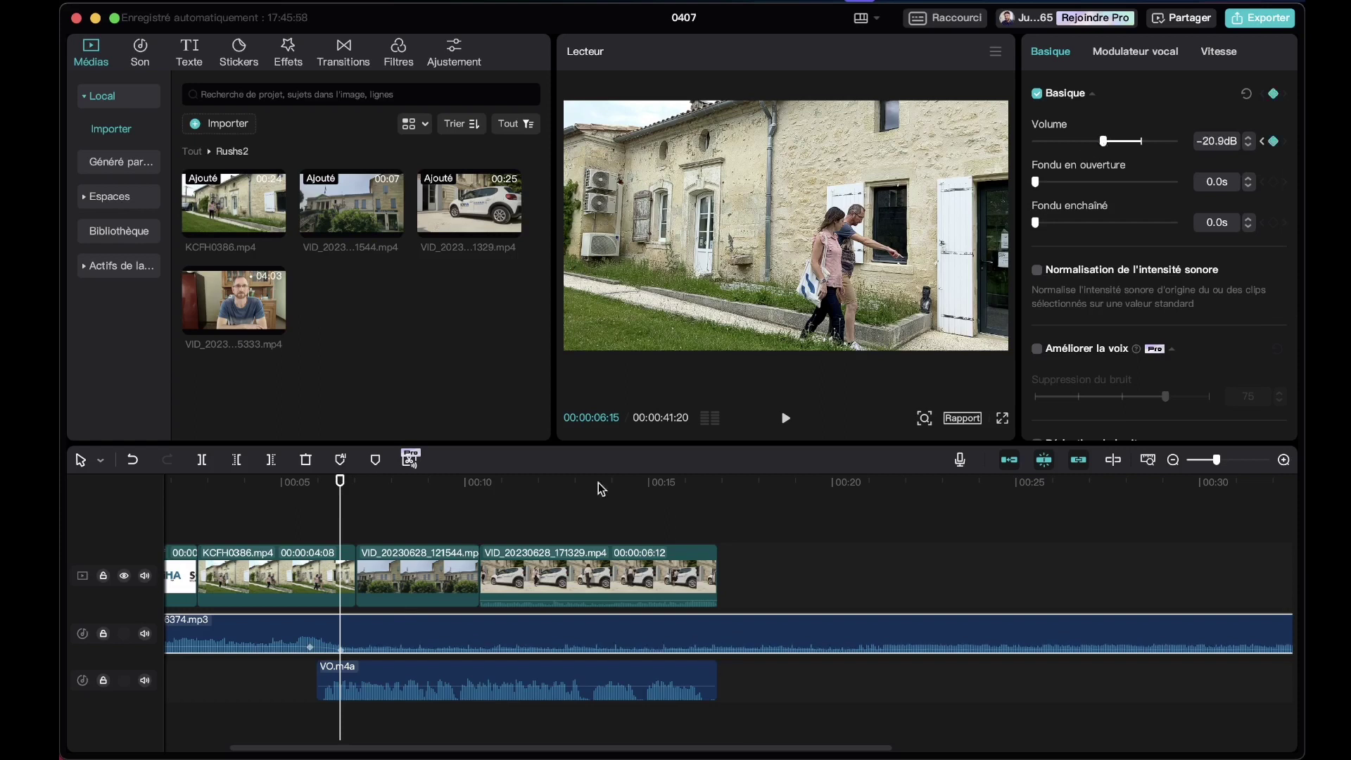
click(296, 482)
key(space)
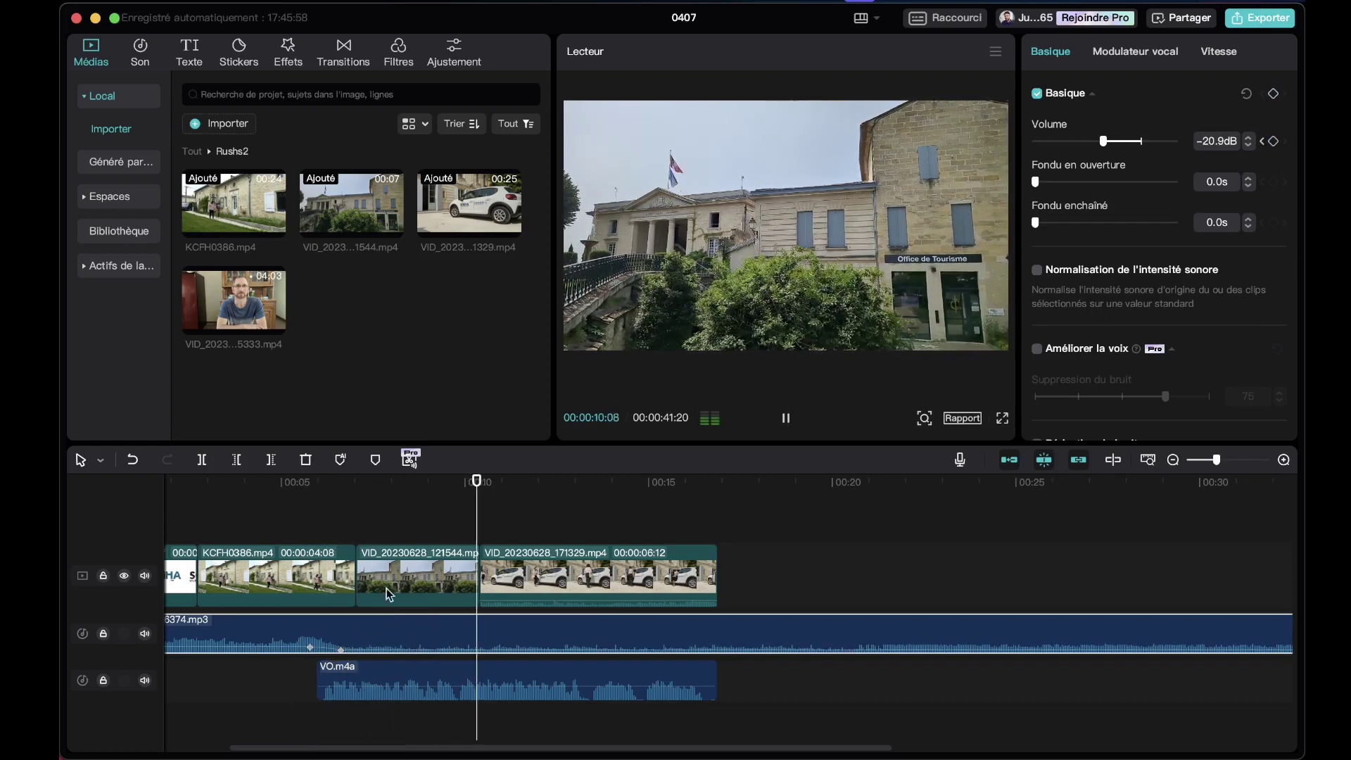
- Replay the sequence through the voice-over's start to check the music's volume drop against VO.m4a
key(space)
click(285, 484)
key(space)
click(331, 682)
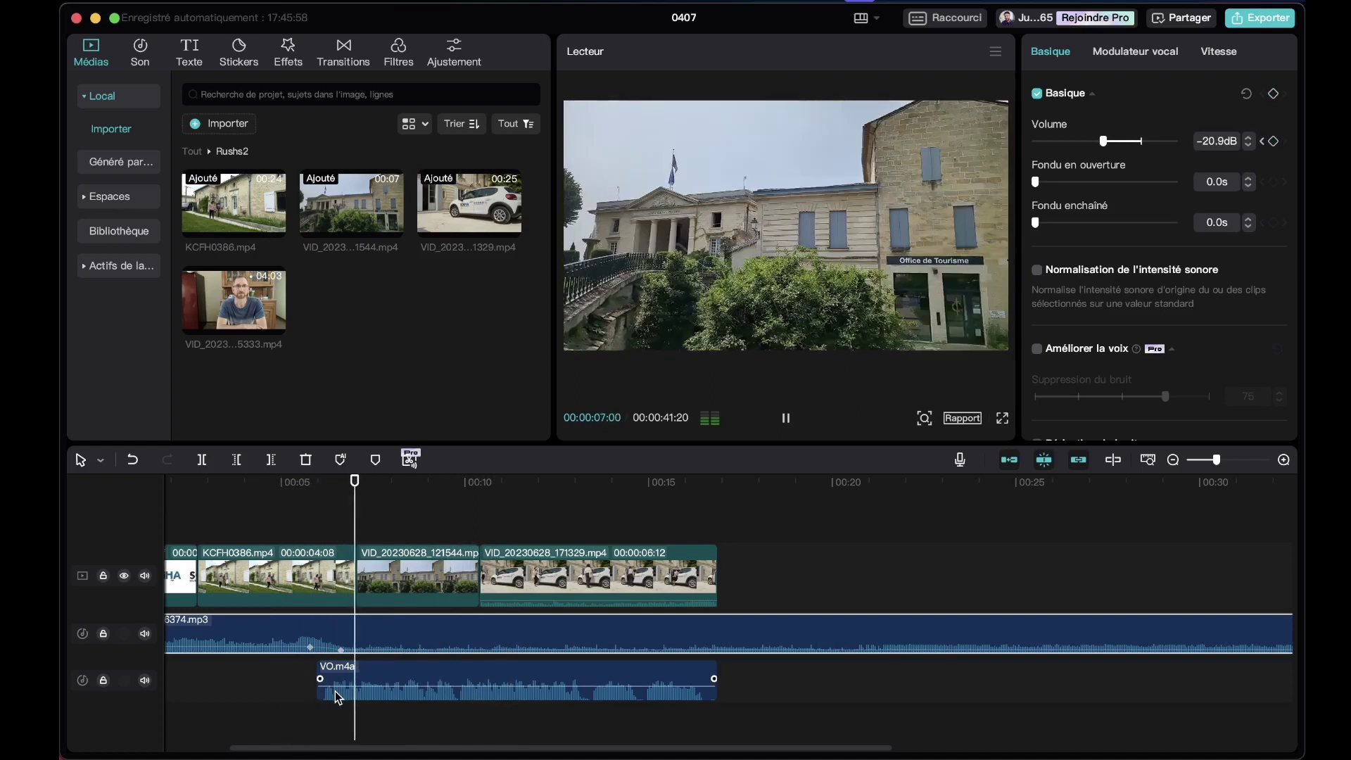
key(space)
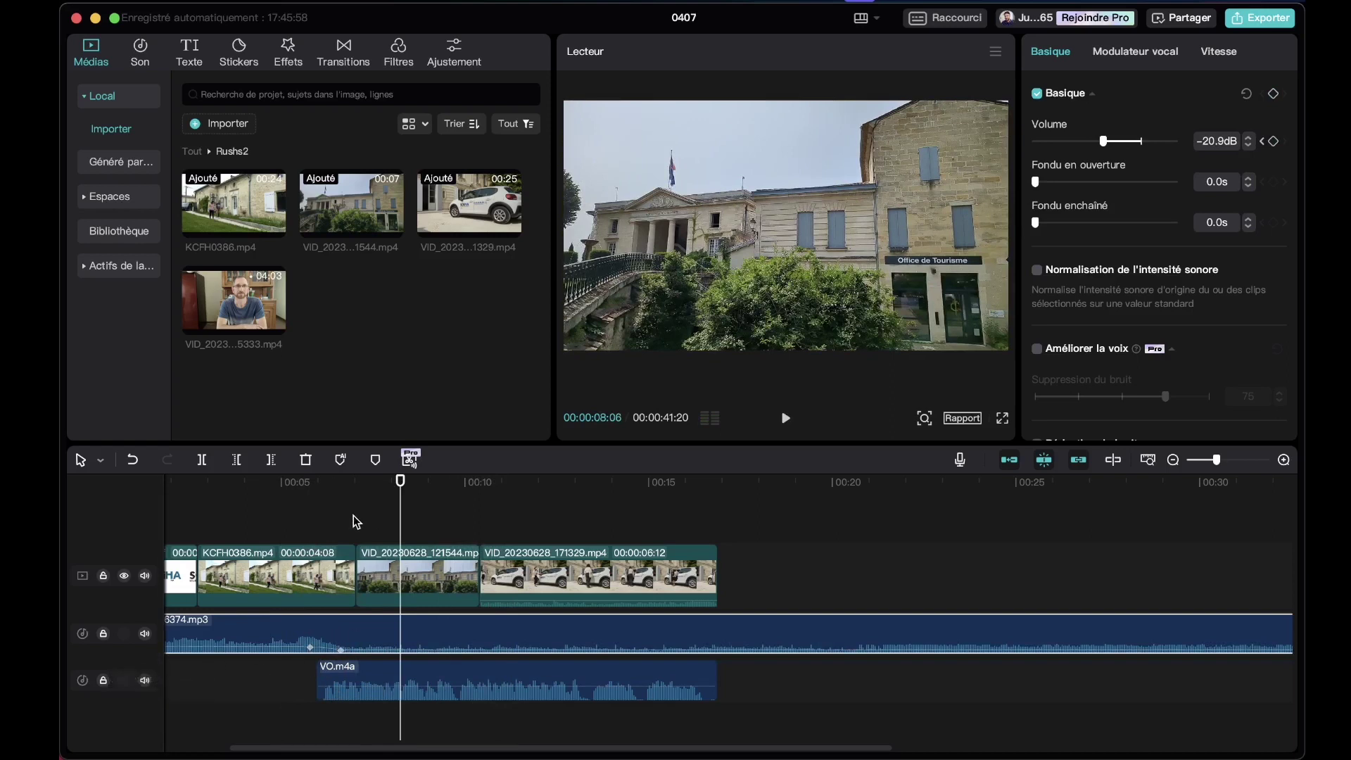
scroll(380, 523, up, 2)
scroll(205, 487, left, 5)
drag(204, 488, 480, 577)
key(space)
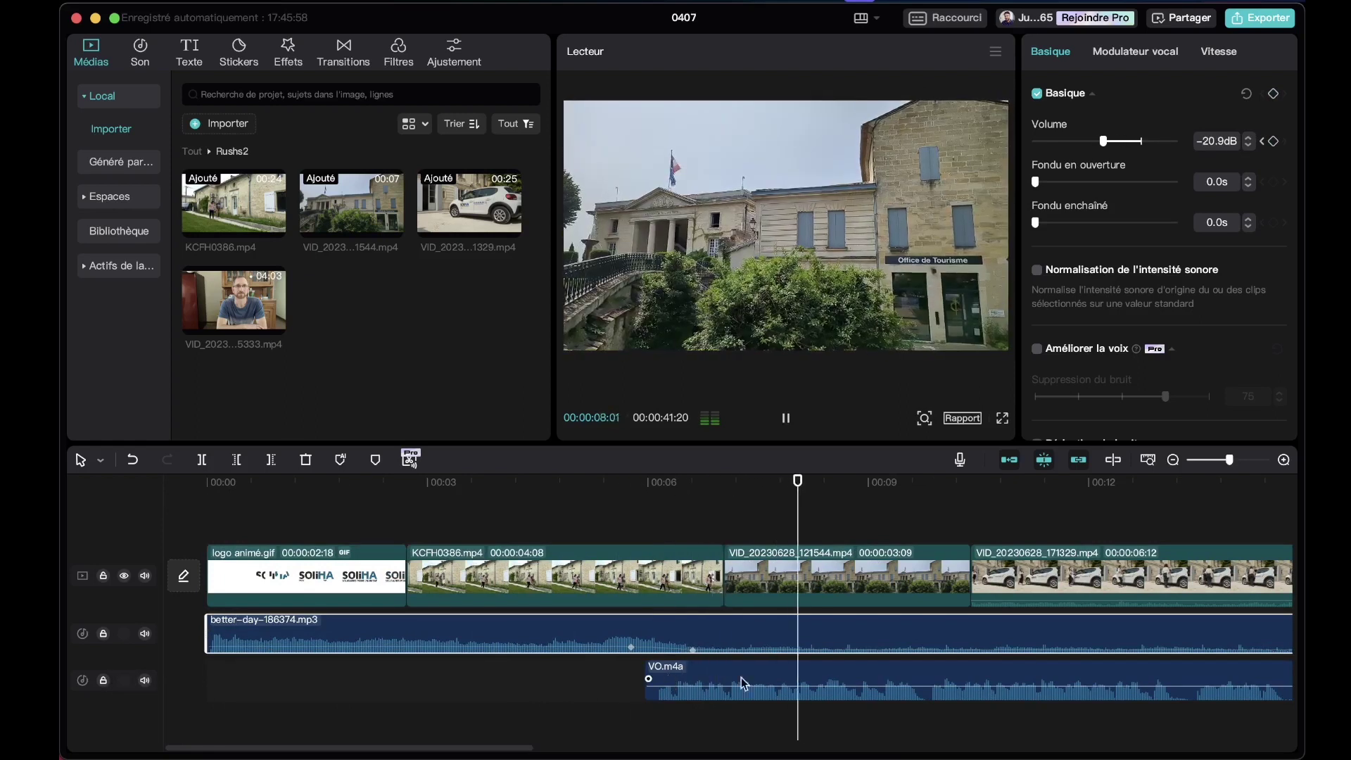
key(space)
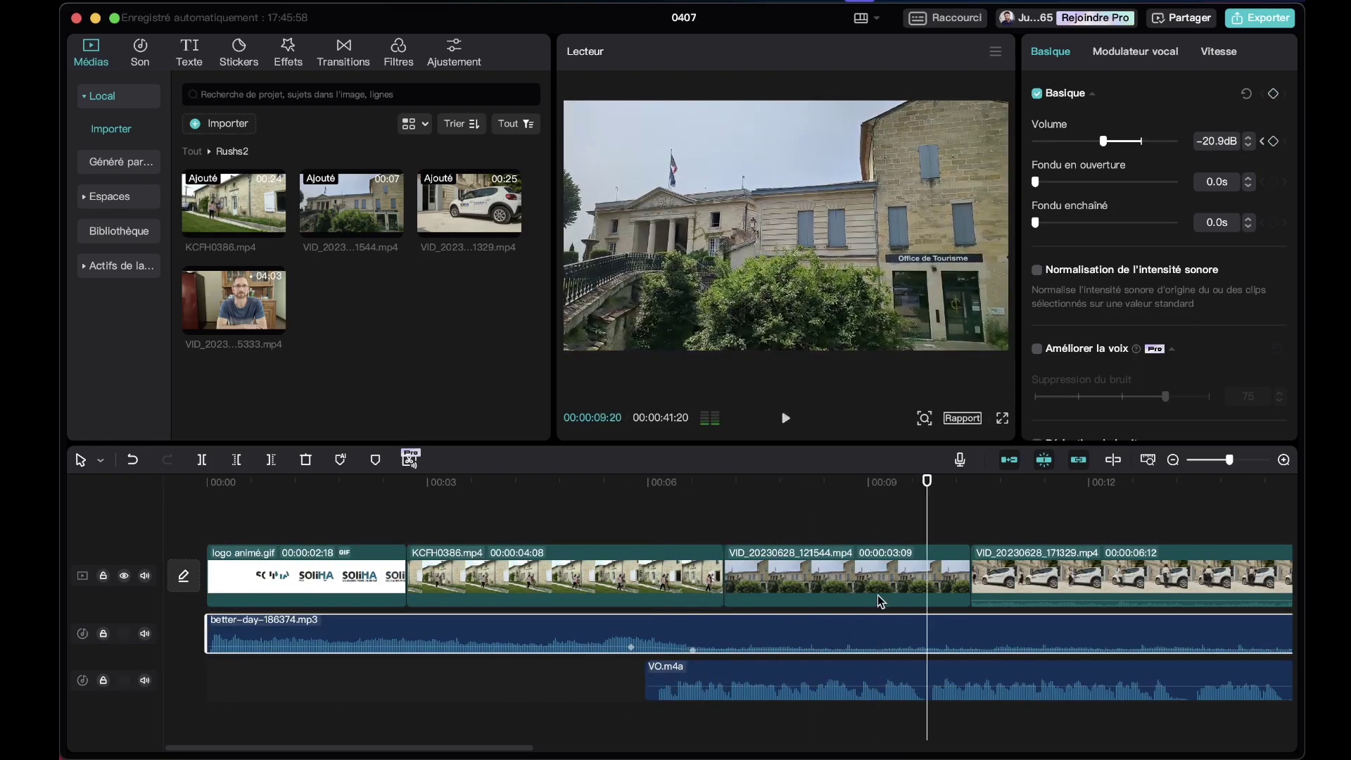
- Append VID_20230629_145333.mp4 after the last clip on the main video track and play its opening
scroll(881, 600, down, 5)
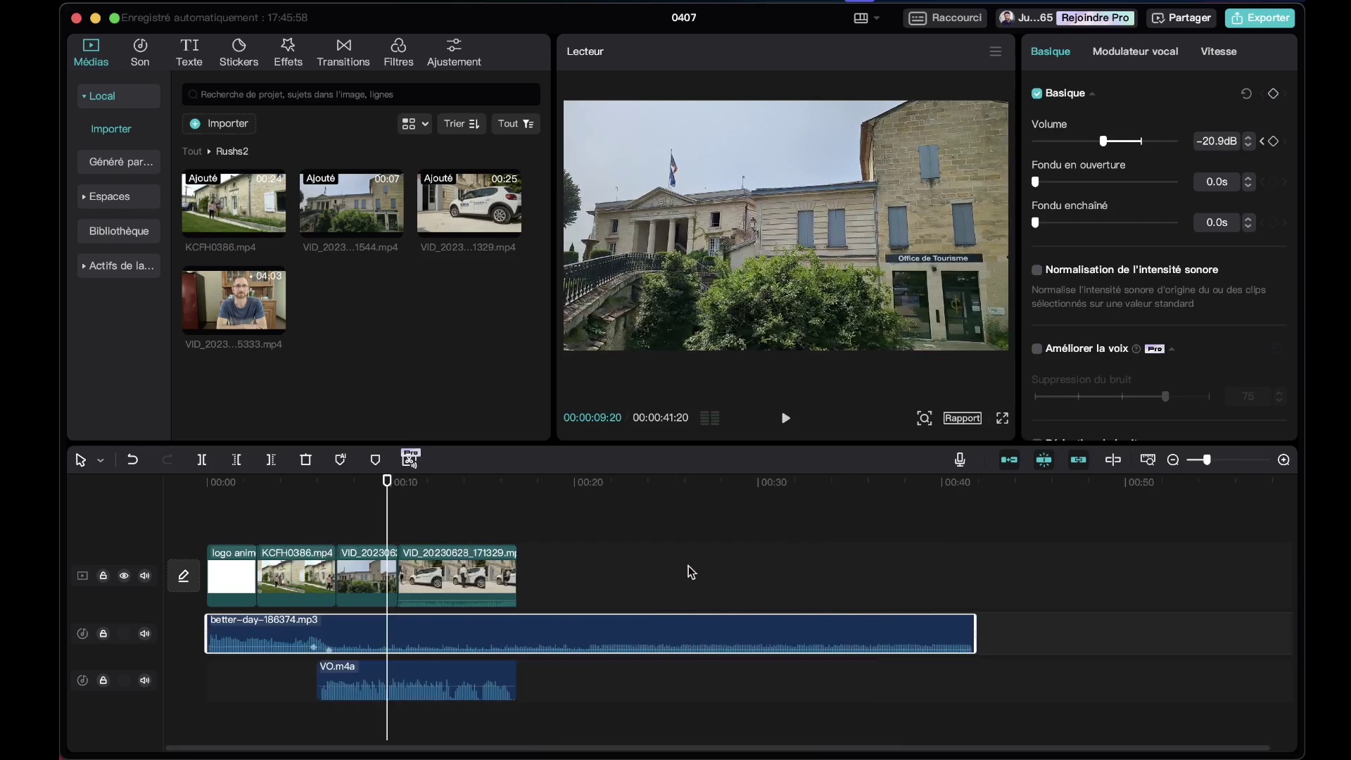
drag(471, 490, 499, 502)
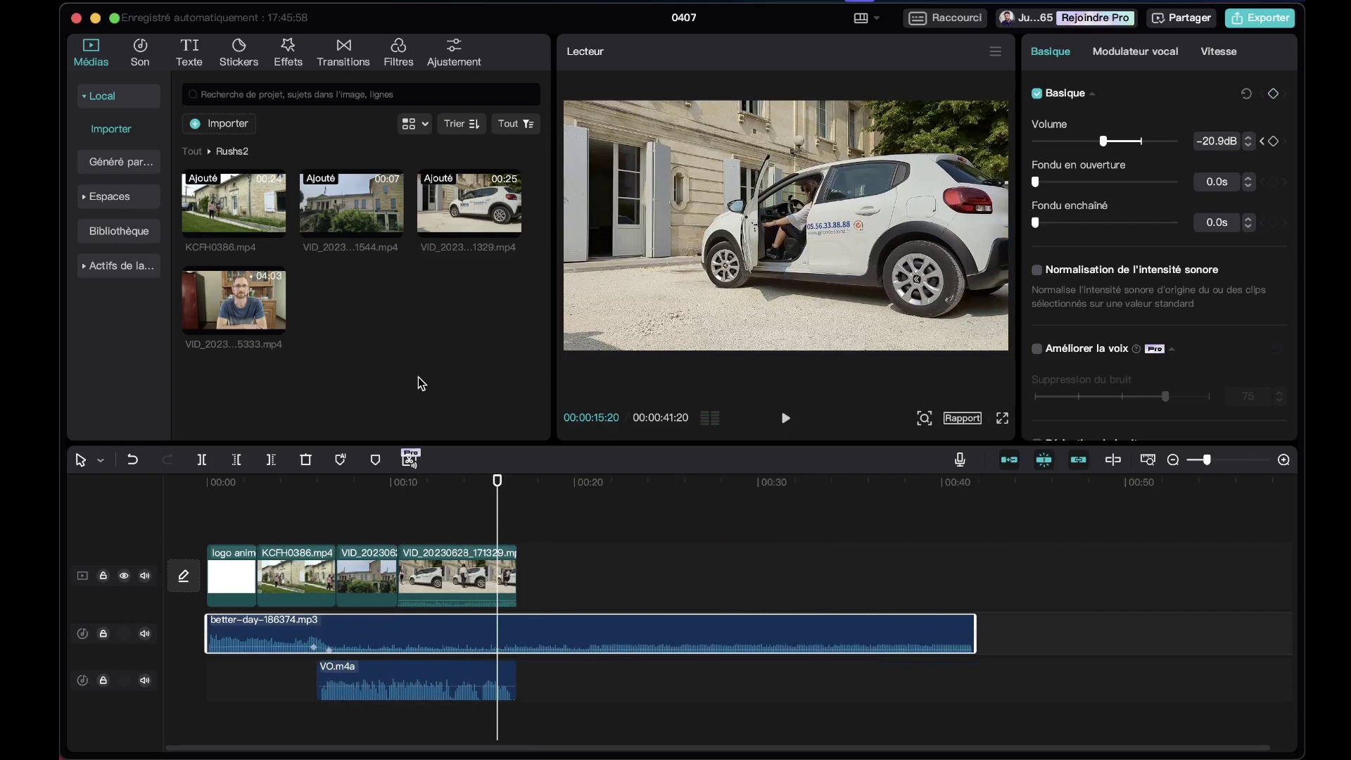
drag(239, 308, 555, 560)
key(space)
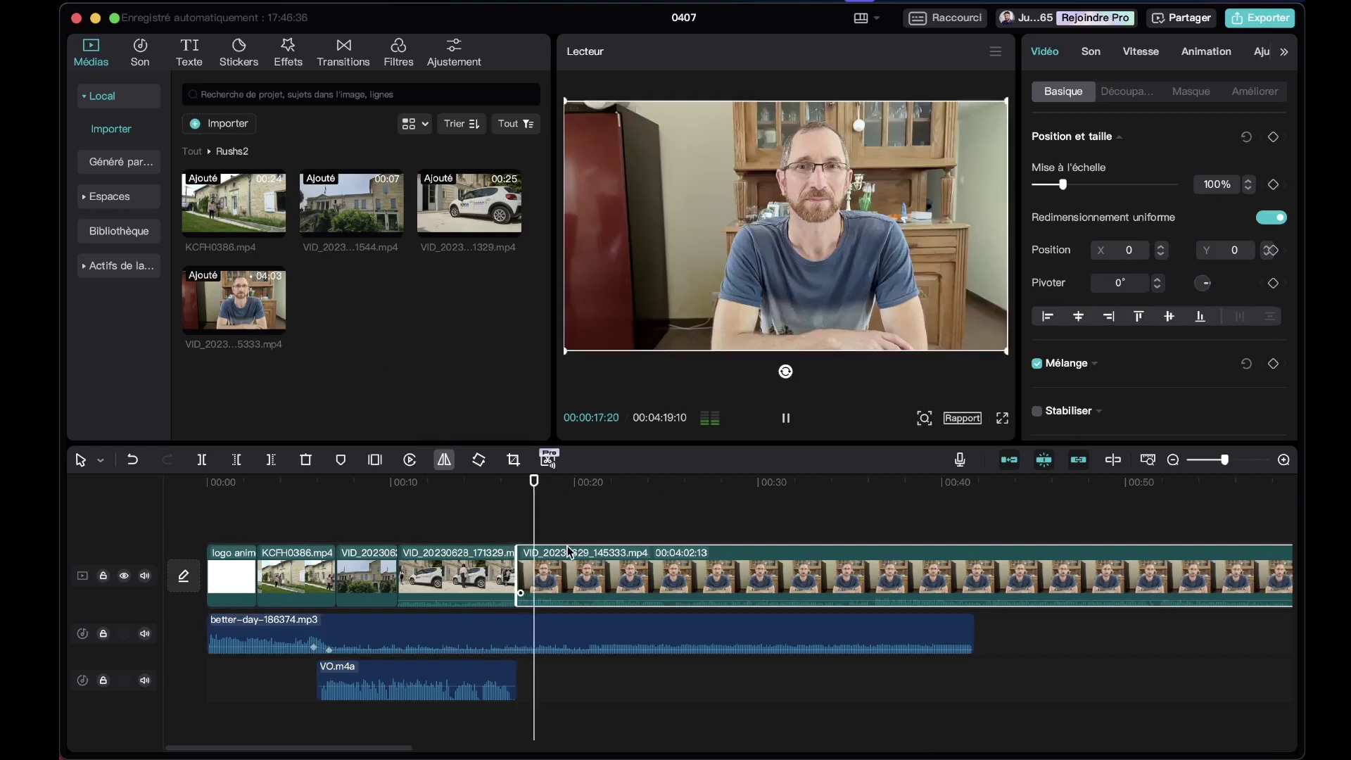
key(space)
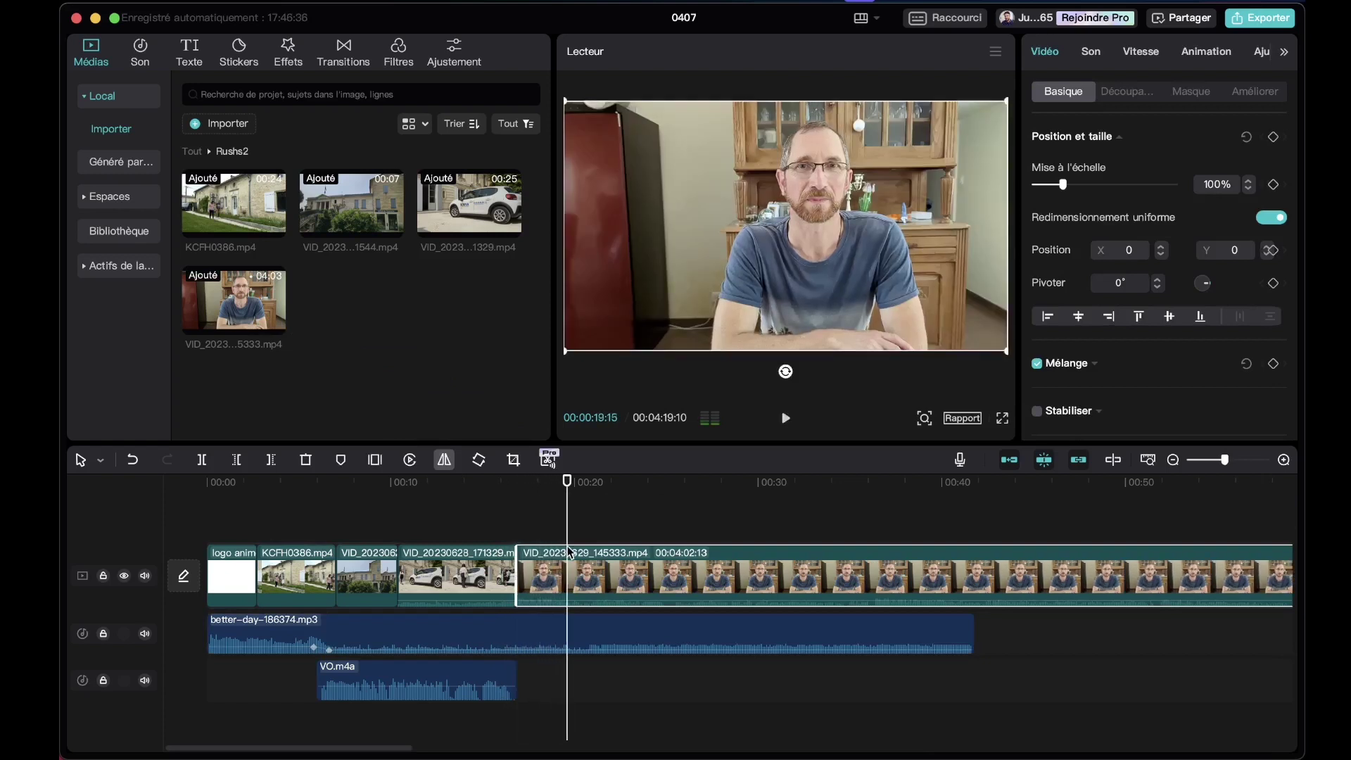
- Play further into VID_20230629_145333.mp4 and mute the track holding better-day-186374.mp3
scroll(570, 552, down, 2)
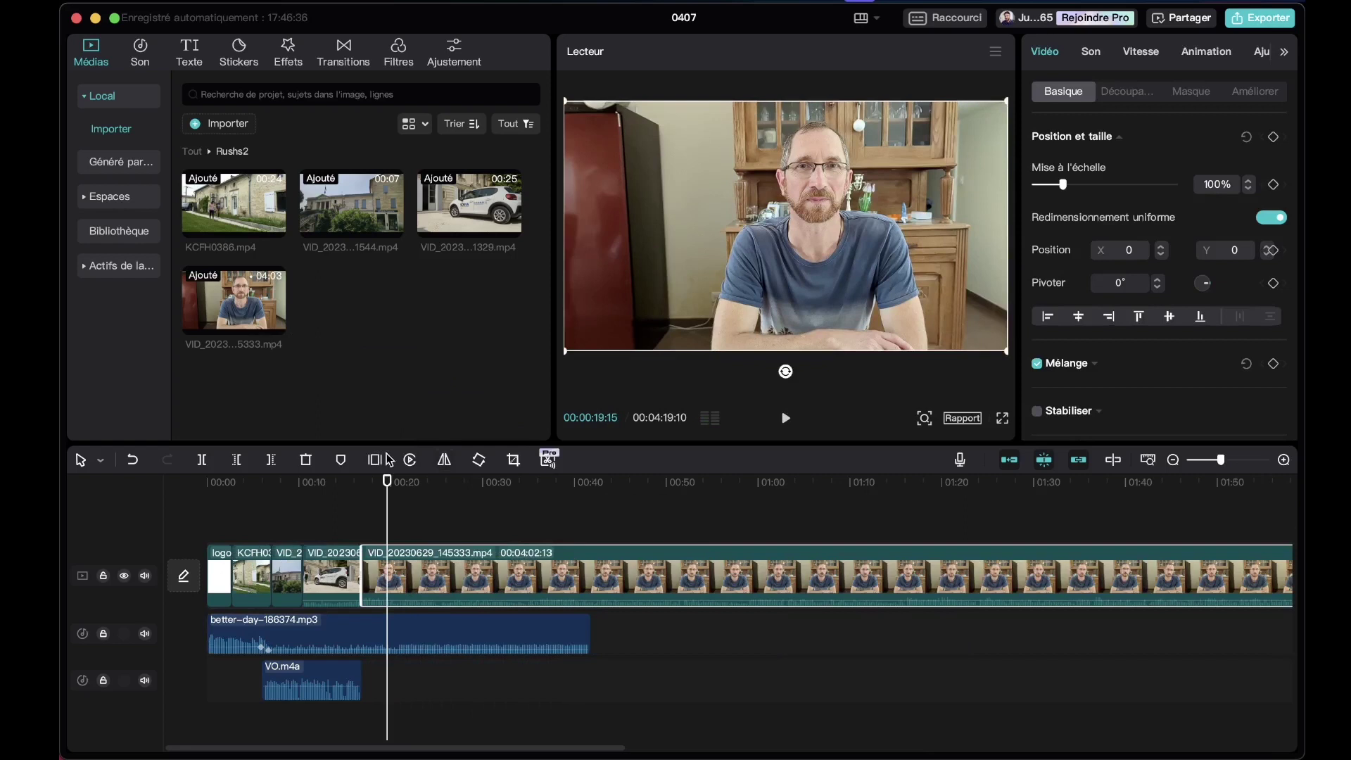
click(416, 485)
key(space)
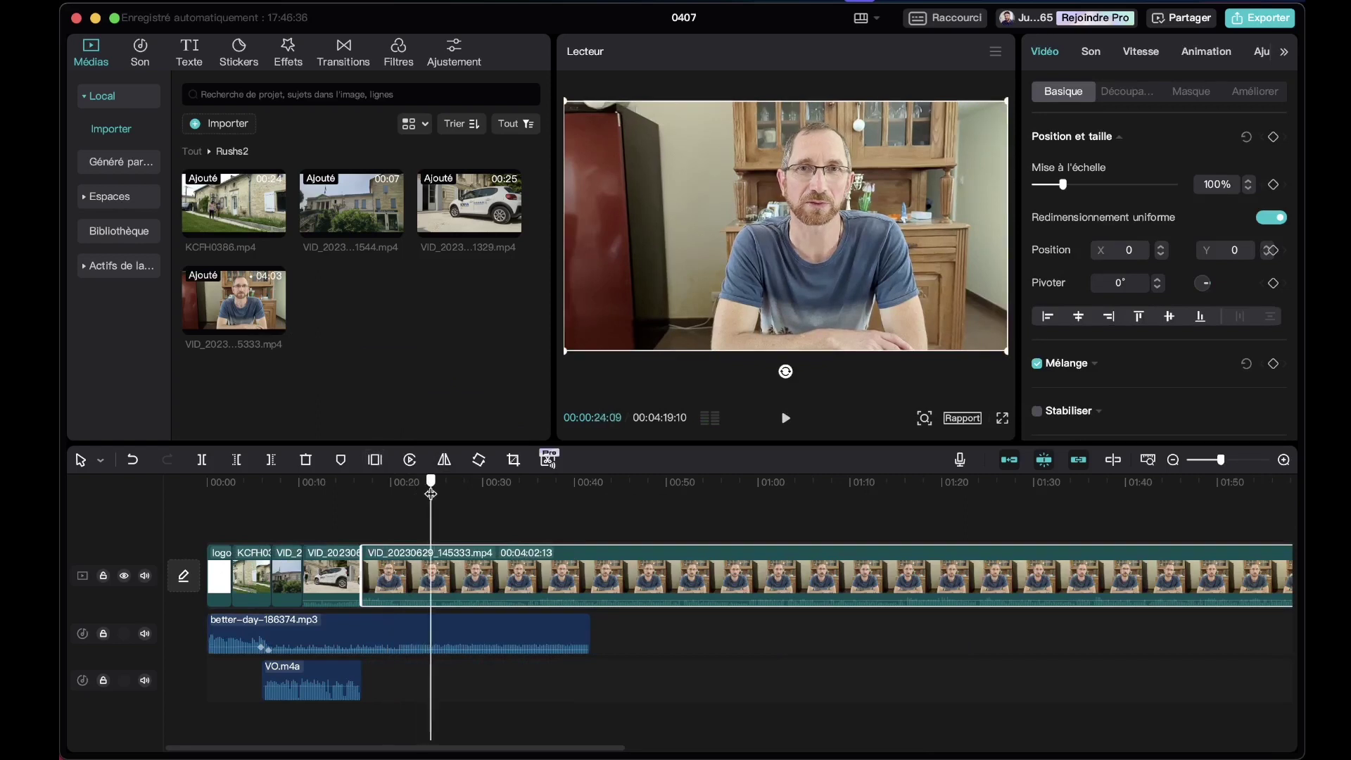
key(space)
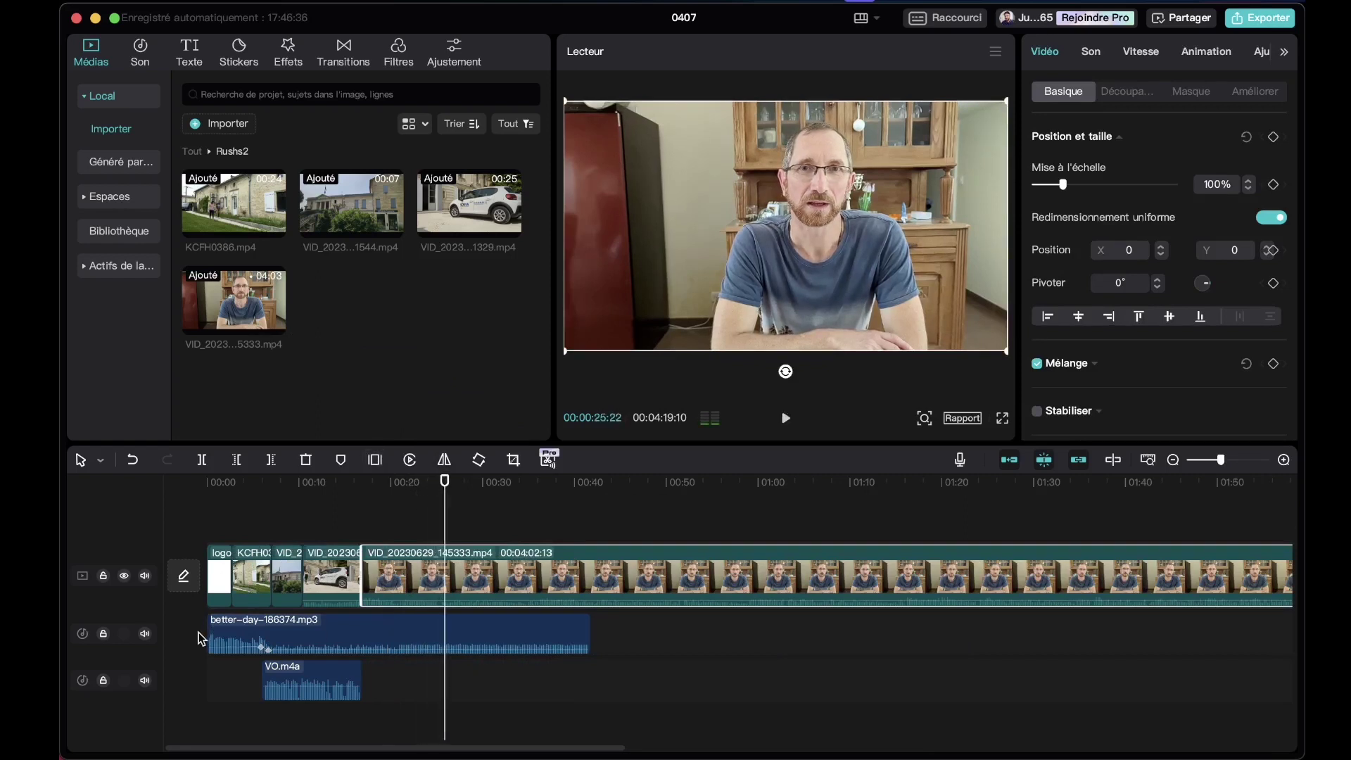
click(145, 634)
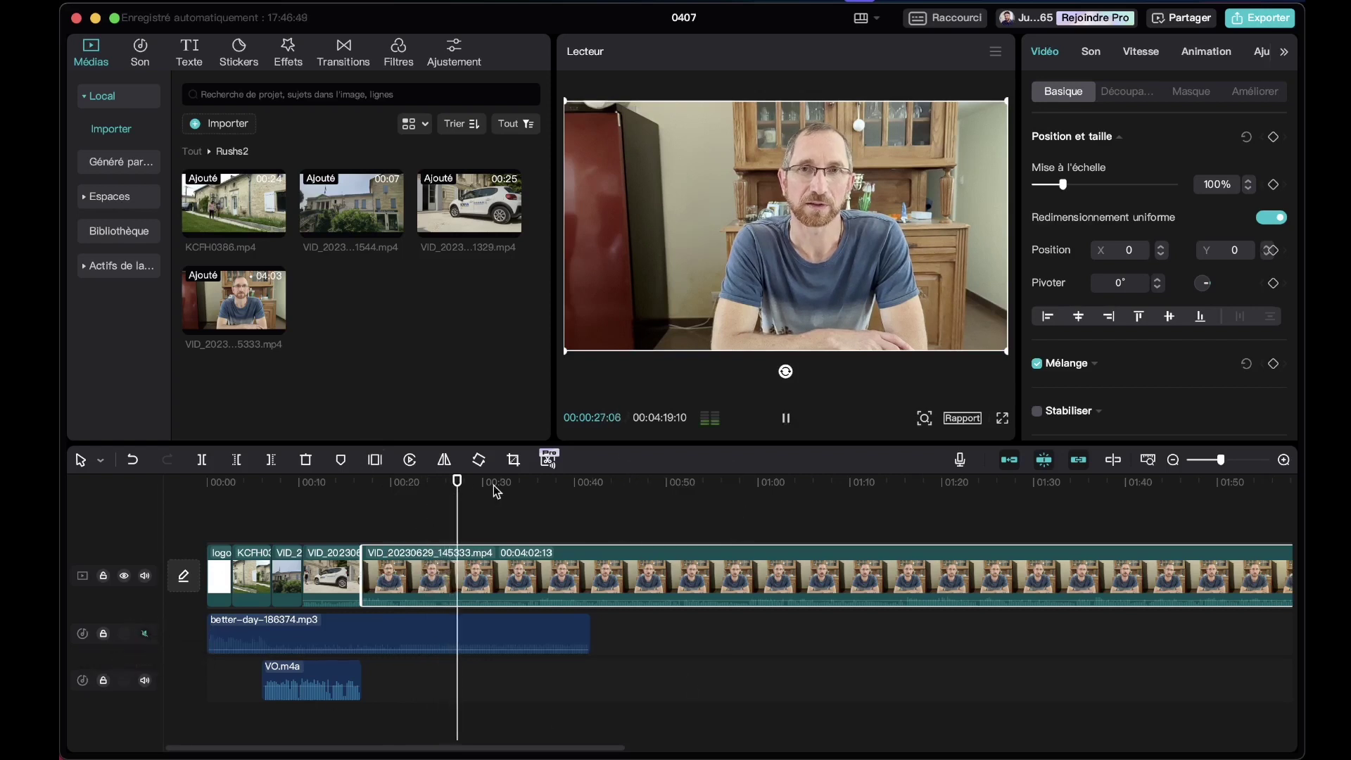
- Locate where the speech starts in VID_20230629_145333.mp4, split it at 00:00:28:11 and delete the part before the cut
scroll(505, 496, up, 2)
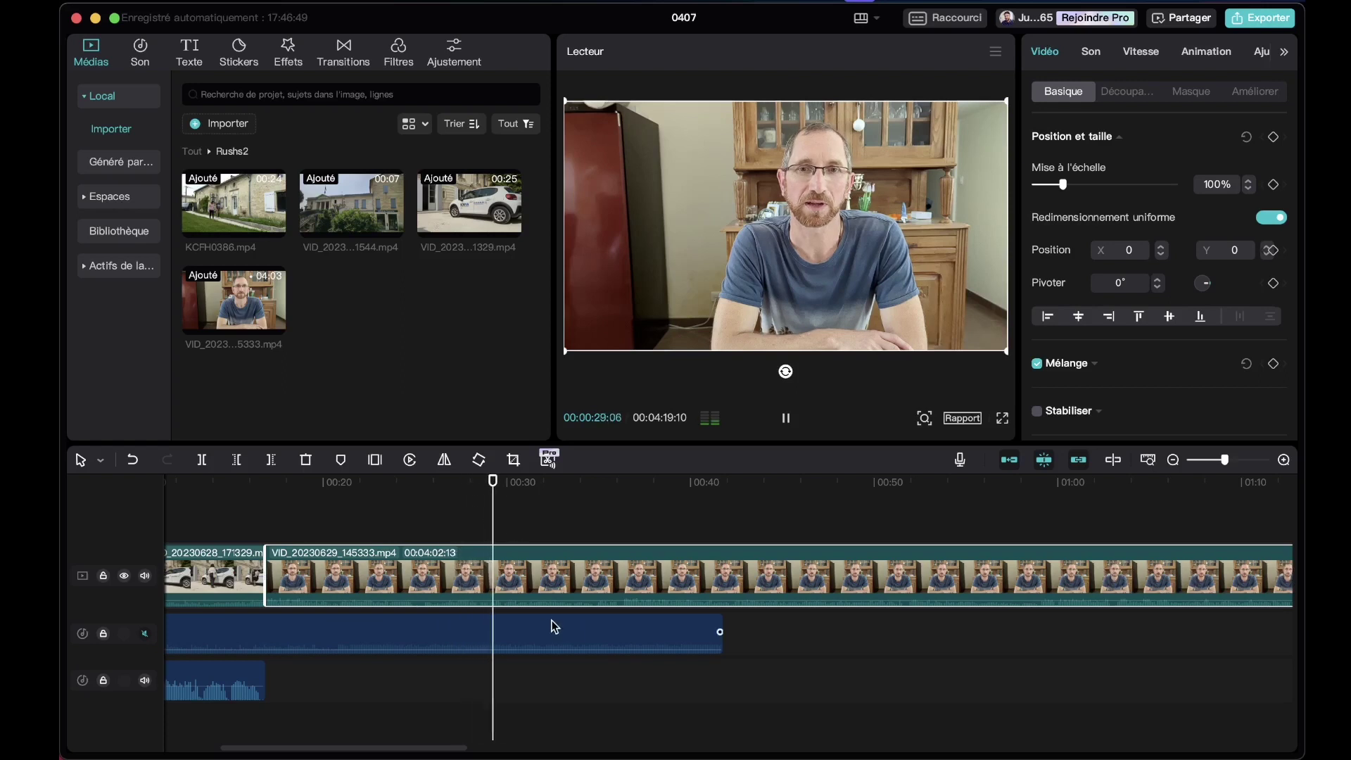
key(space)
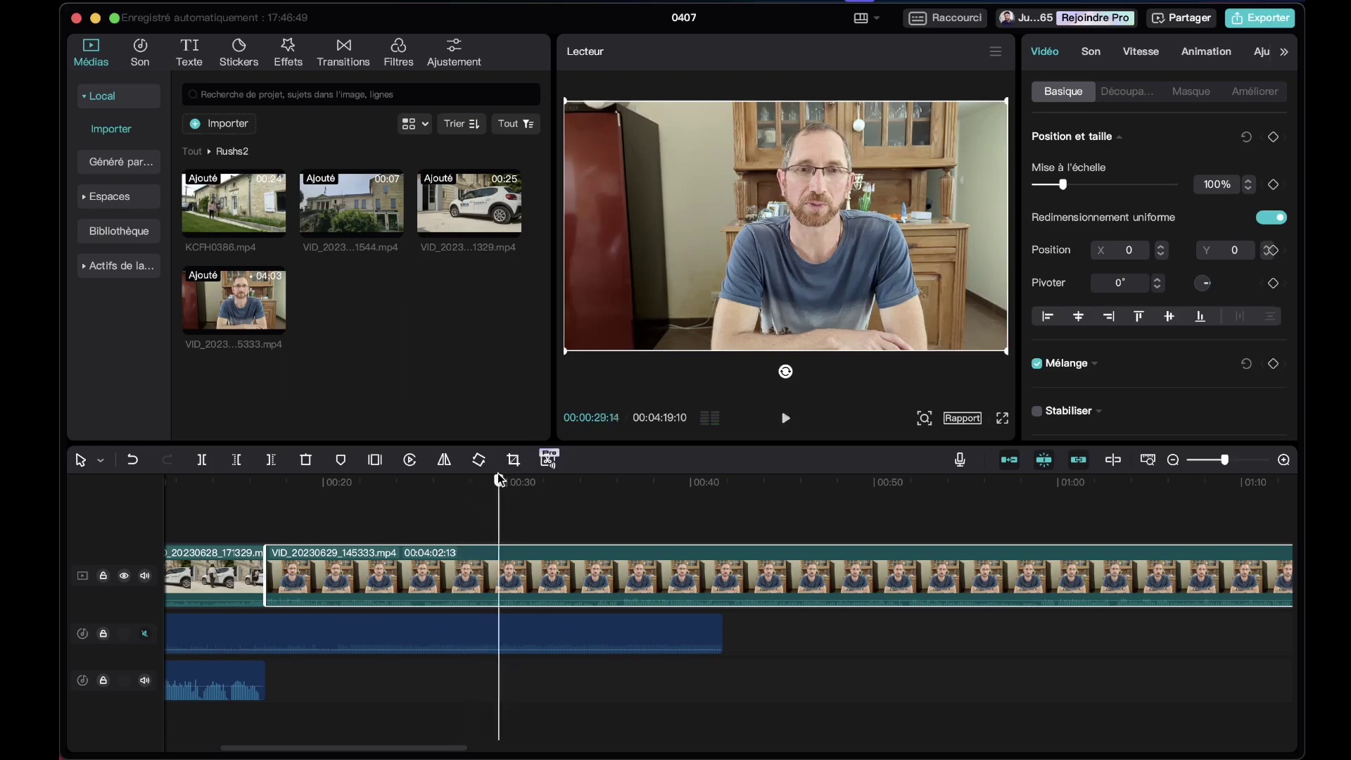
key(space)
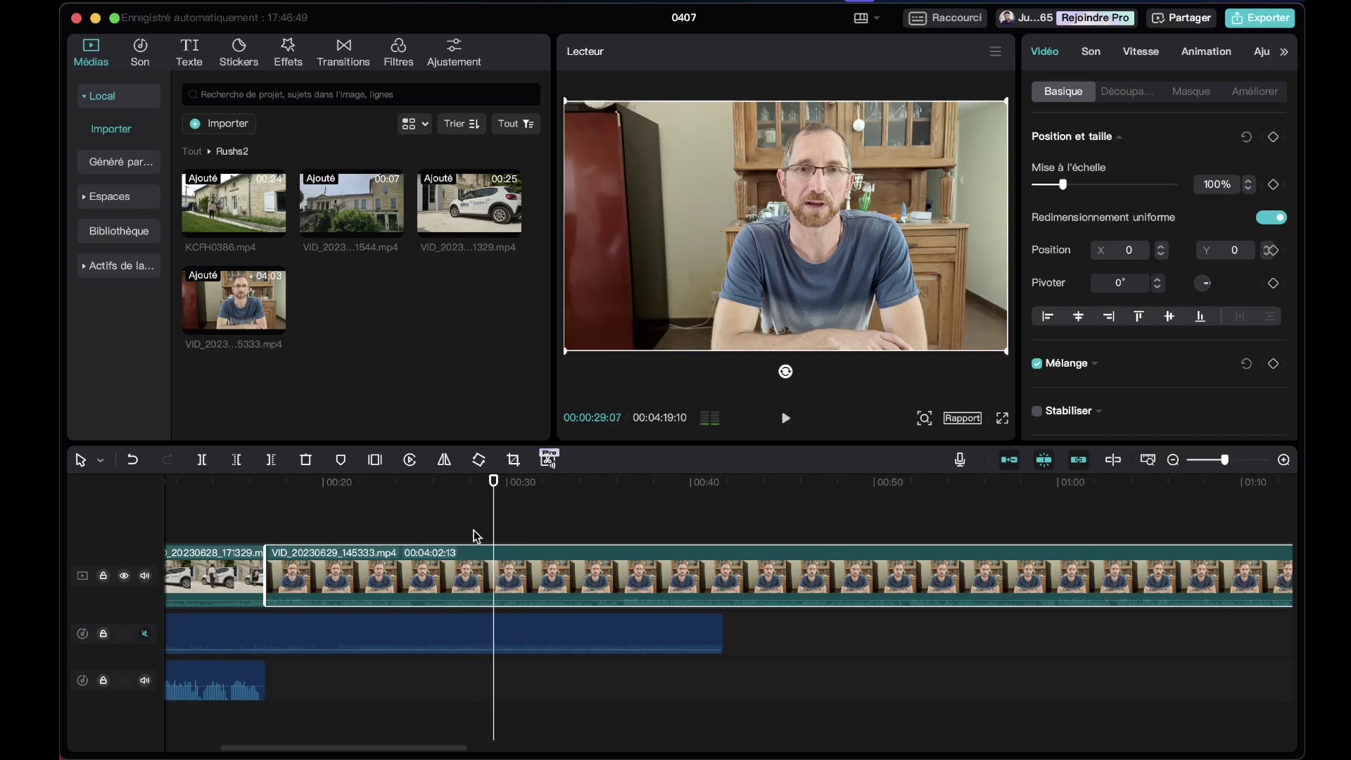
drag(487, 482, 415, 483)
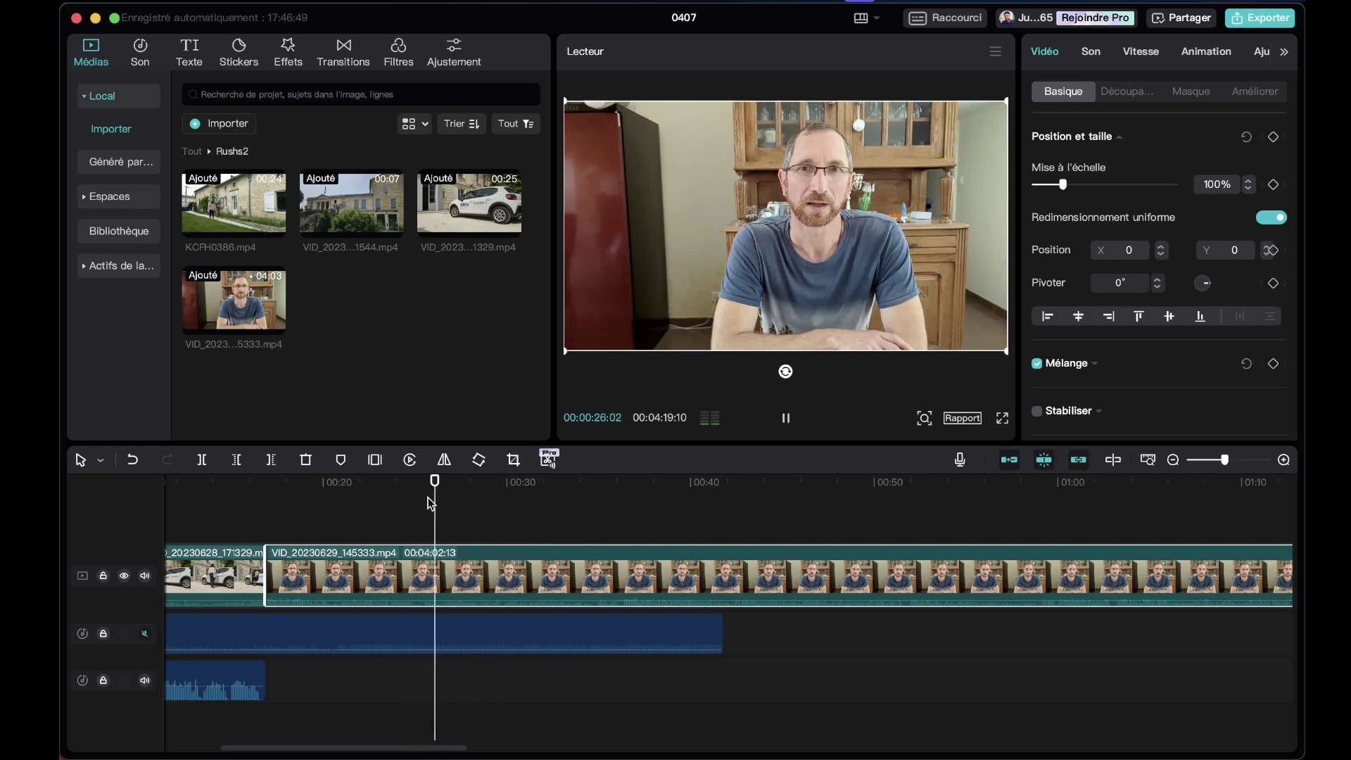
key(space)
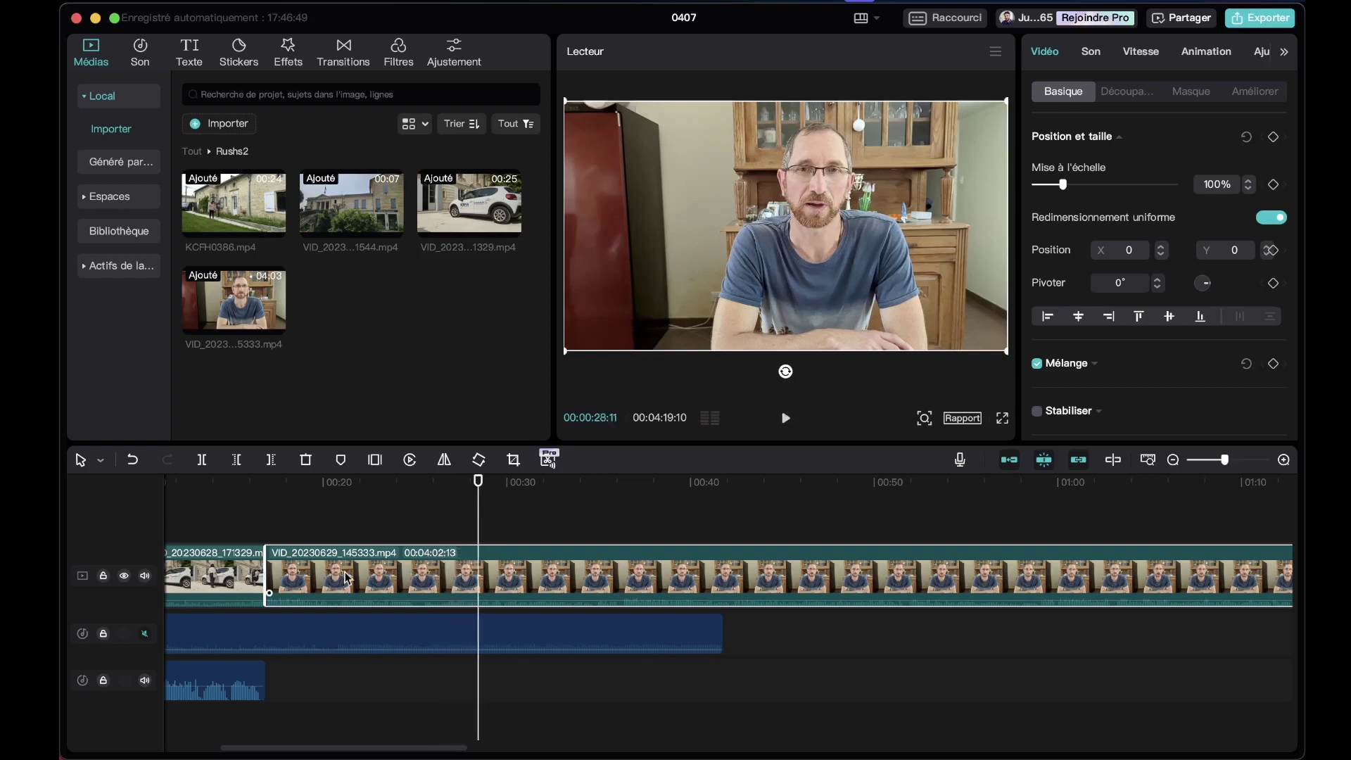
click(202, 460)
click(445, 565)
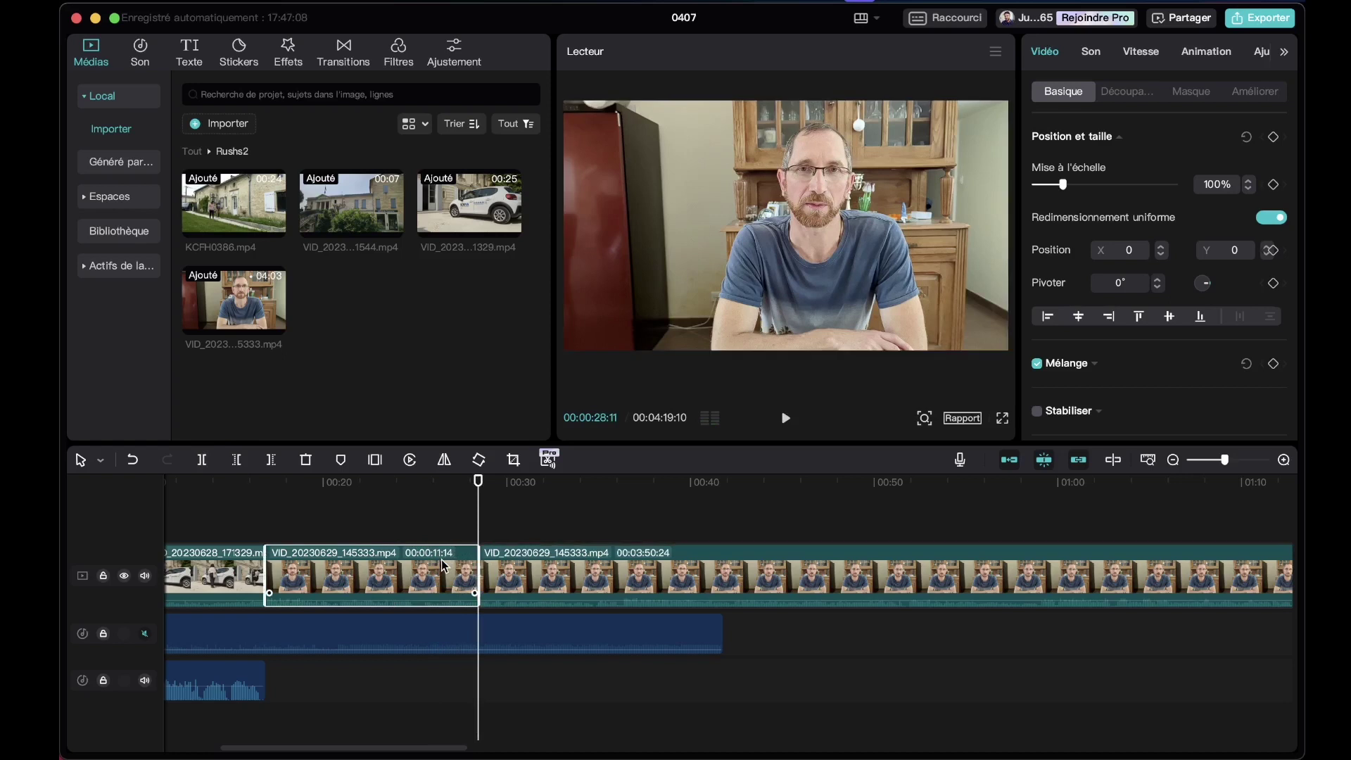
key(Delete)
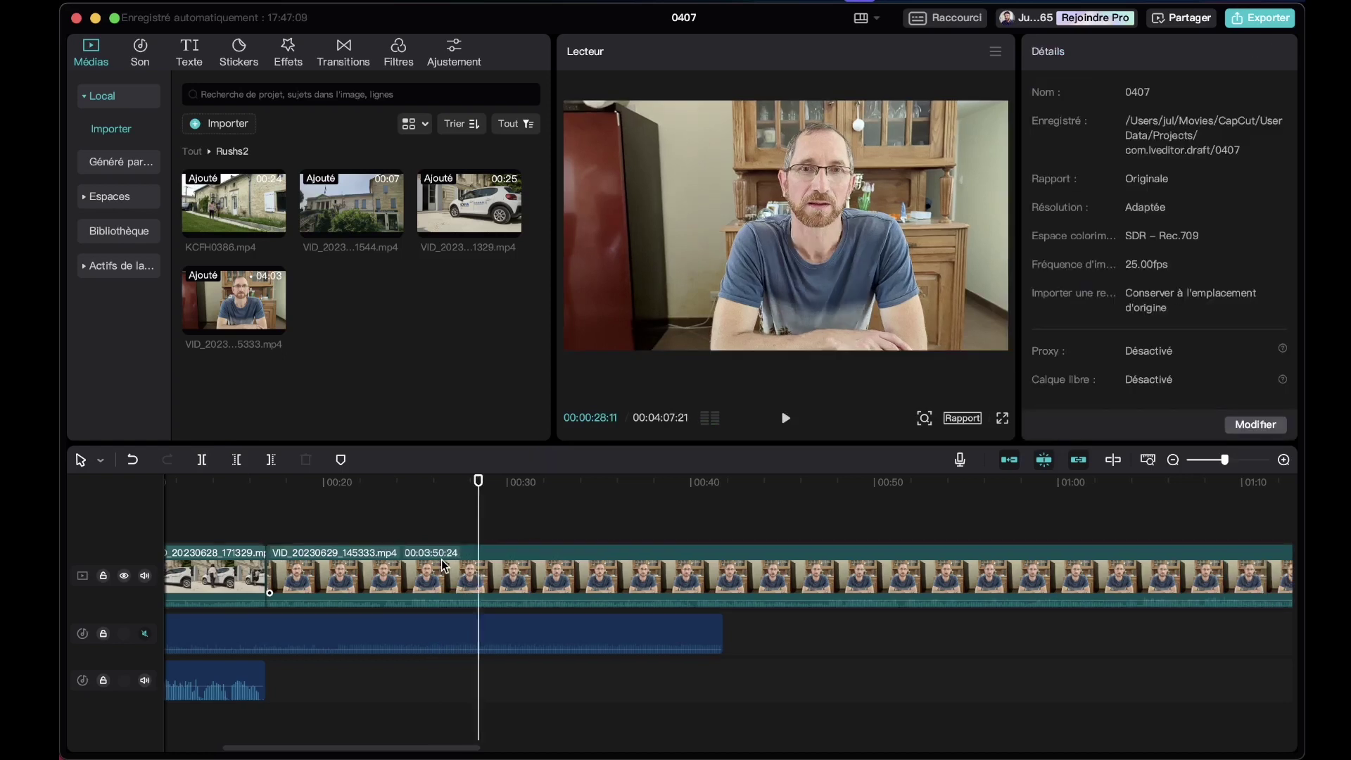
- Extend the start of VID_20230629_145333.mp4 slightly to a clip length of 00:03:51:08 and play across the cut
click(245, 482)
key(space)
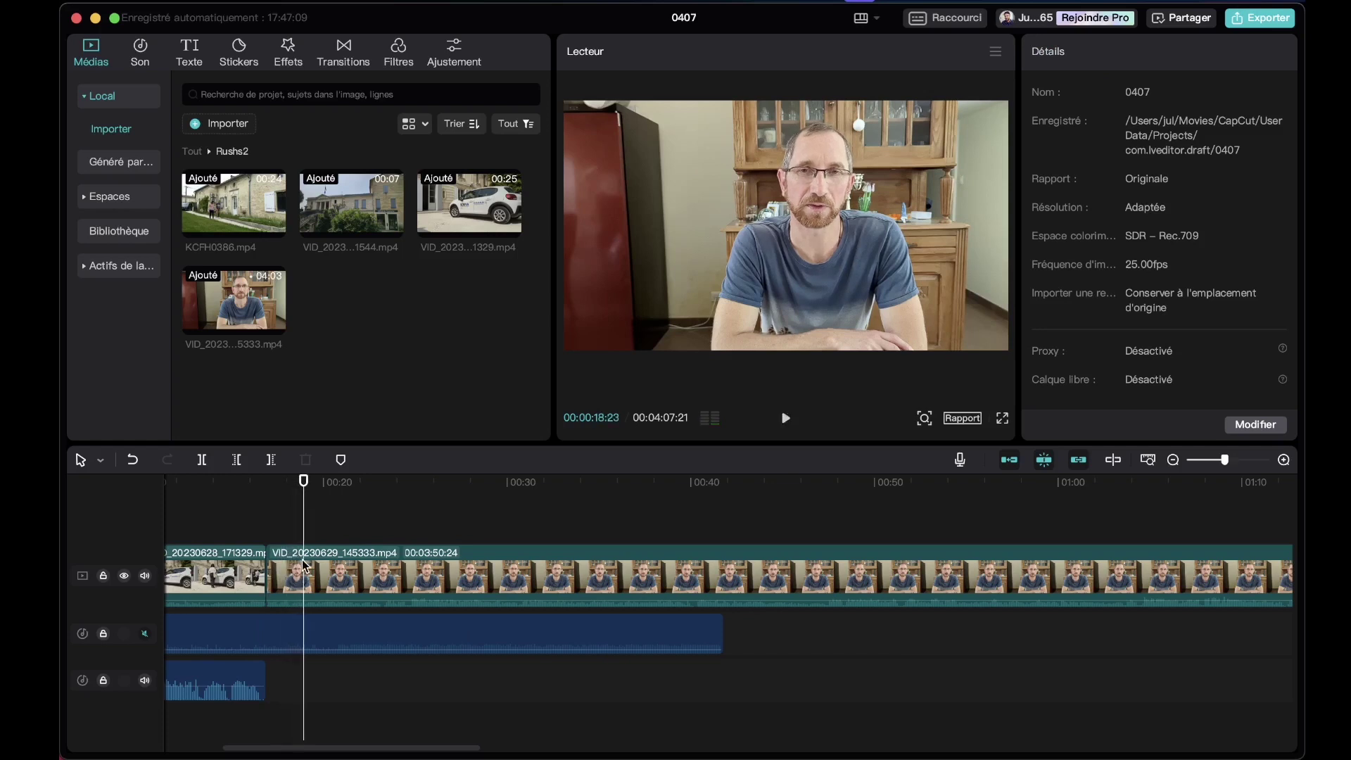
scroll(306, 565, up, 2)
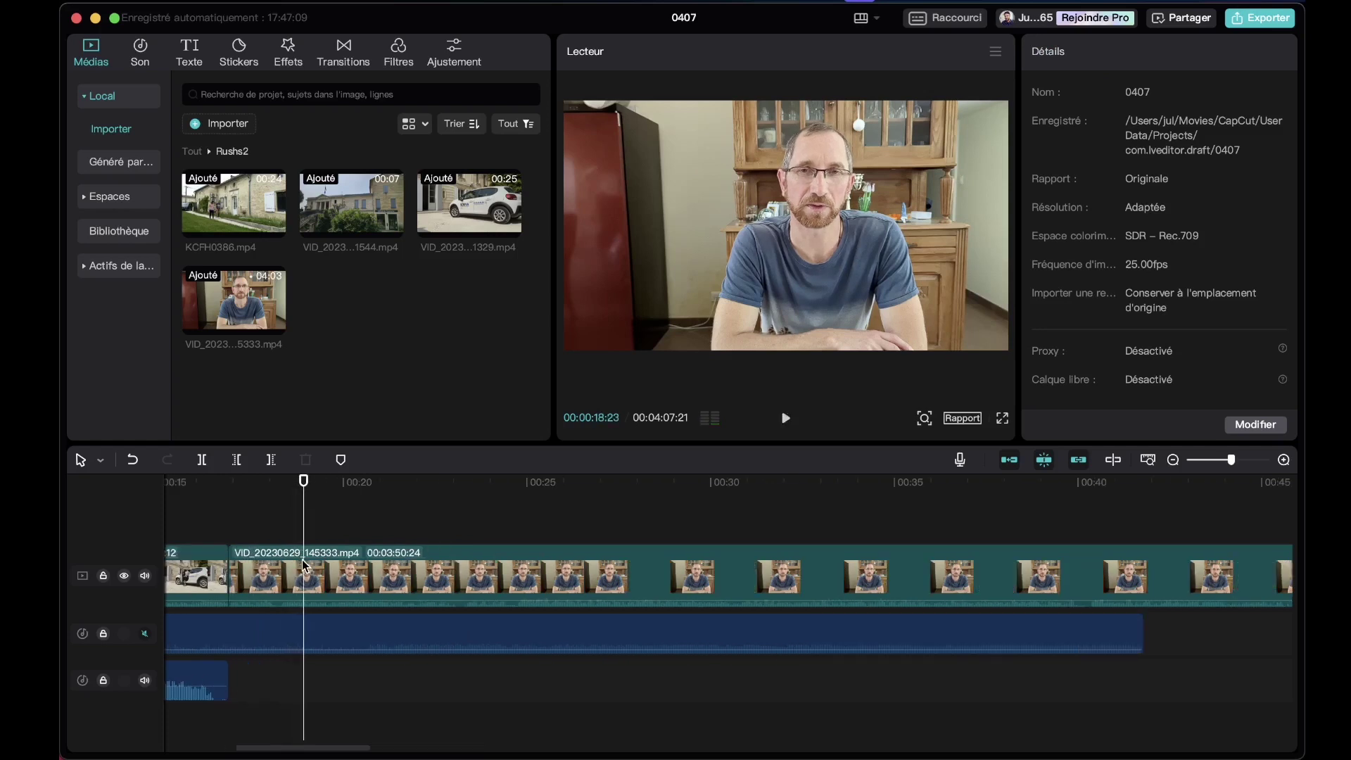
click(229, 483)
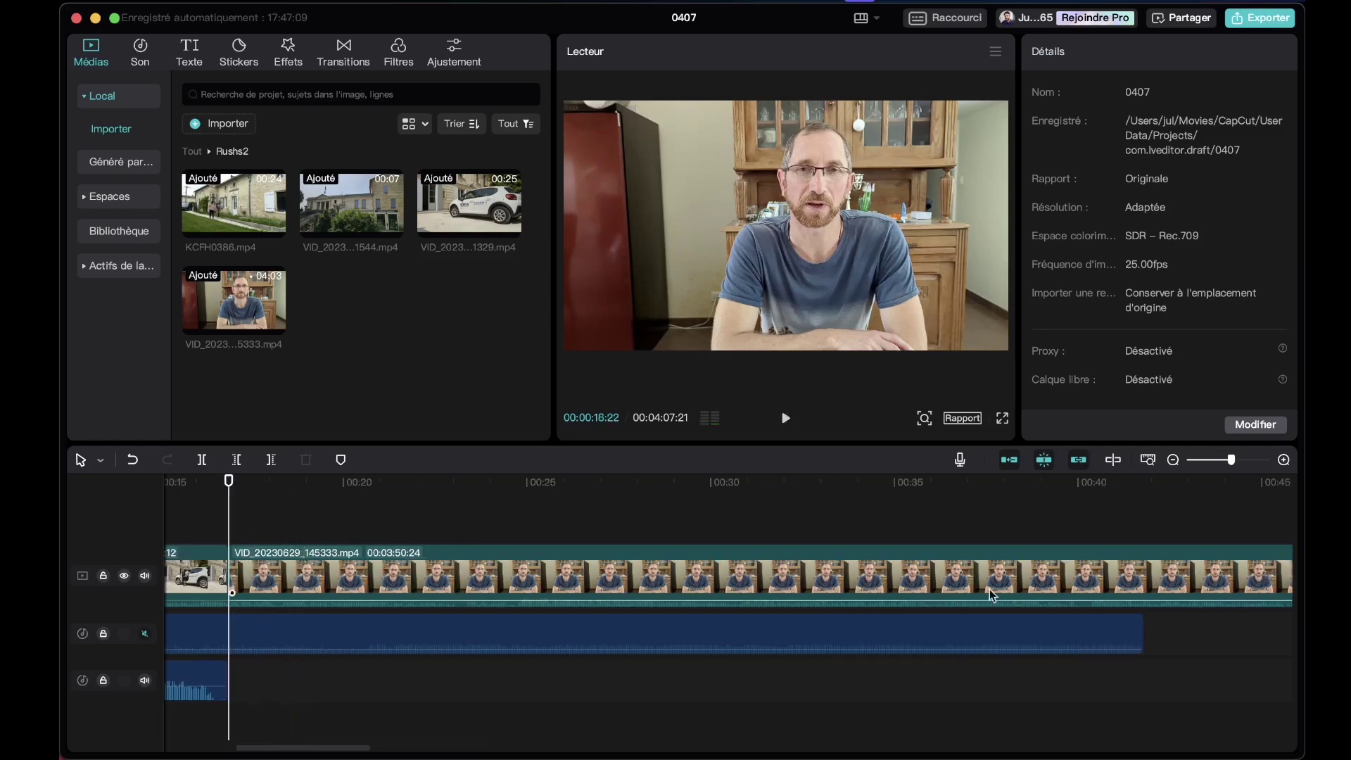
click(1284, 459)
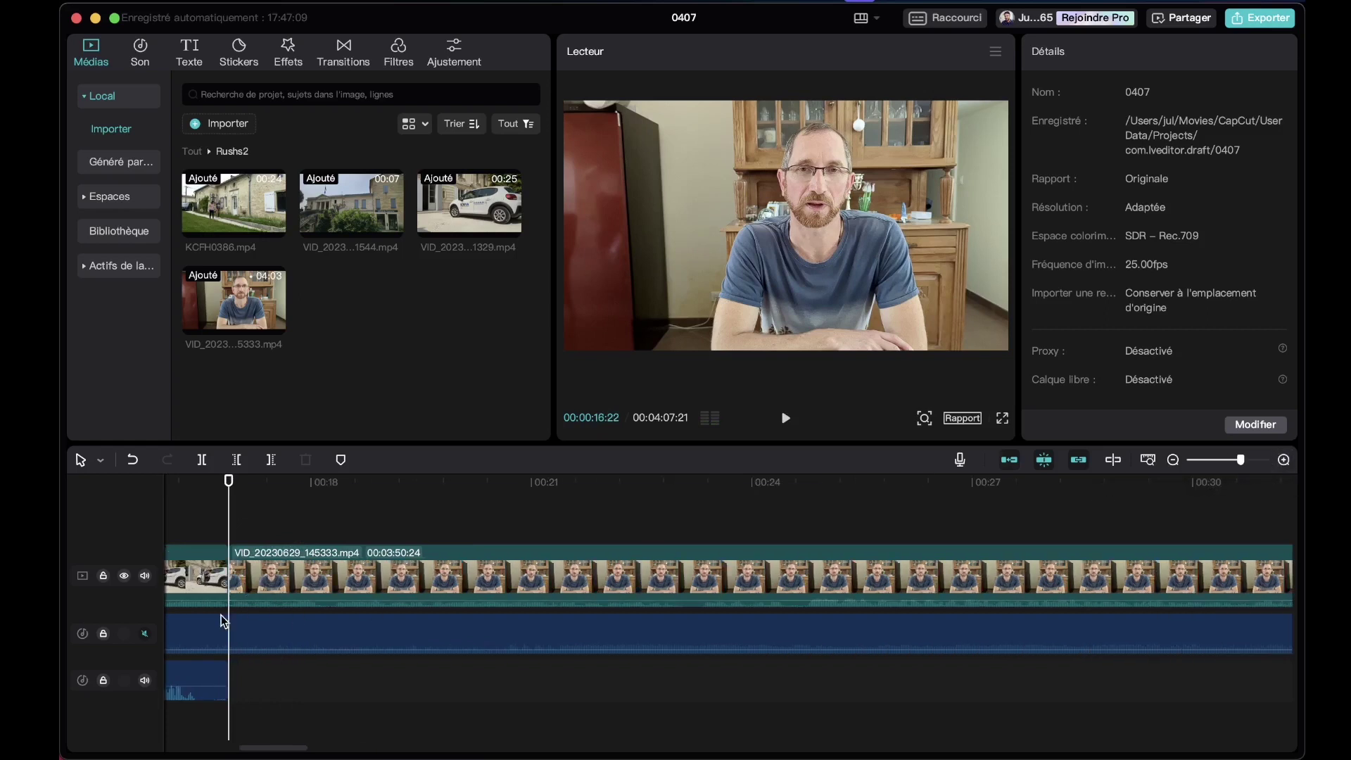
drag(284, 749, 265, 748)
click(616, 567)
mouse_move(563, 568)
mouse_down()
mouse_move(526, 567)
mouse_move(562, 568)
mouse_up()
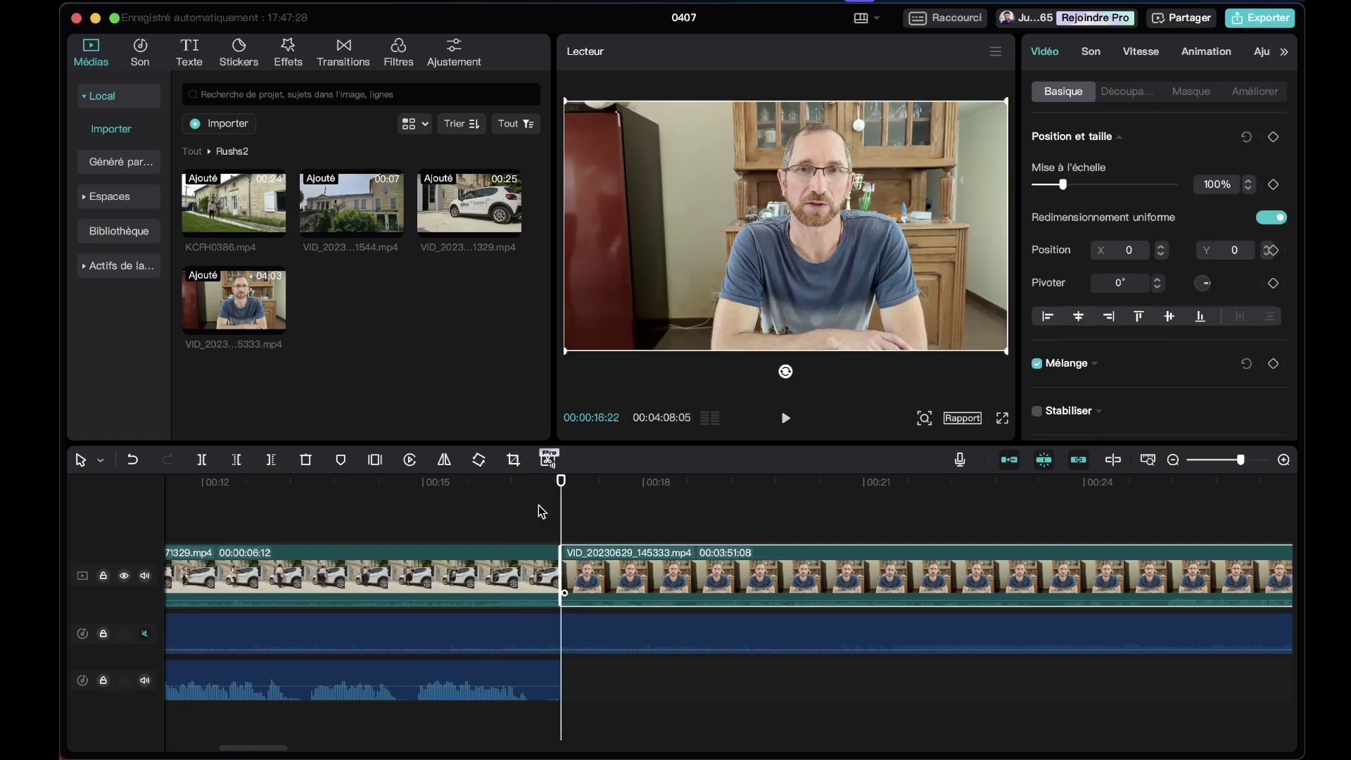
click(535, 494)
key(space)
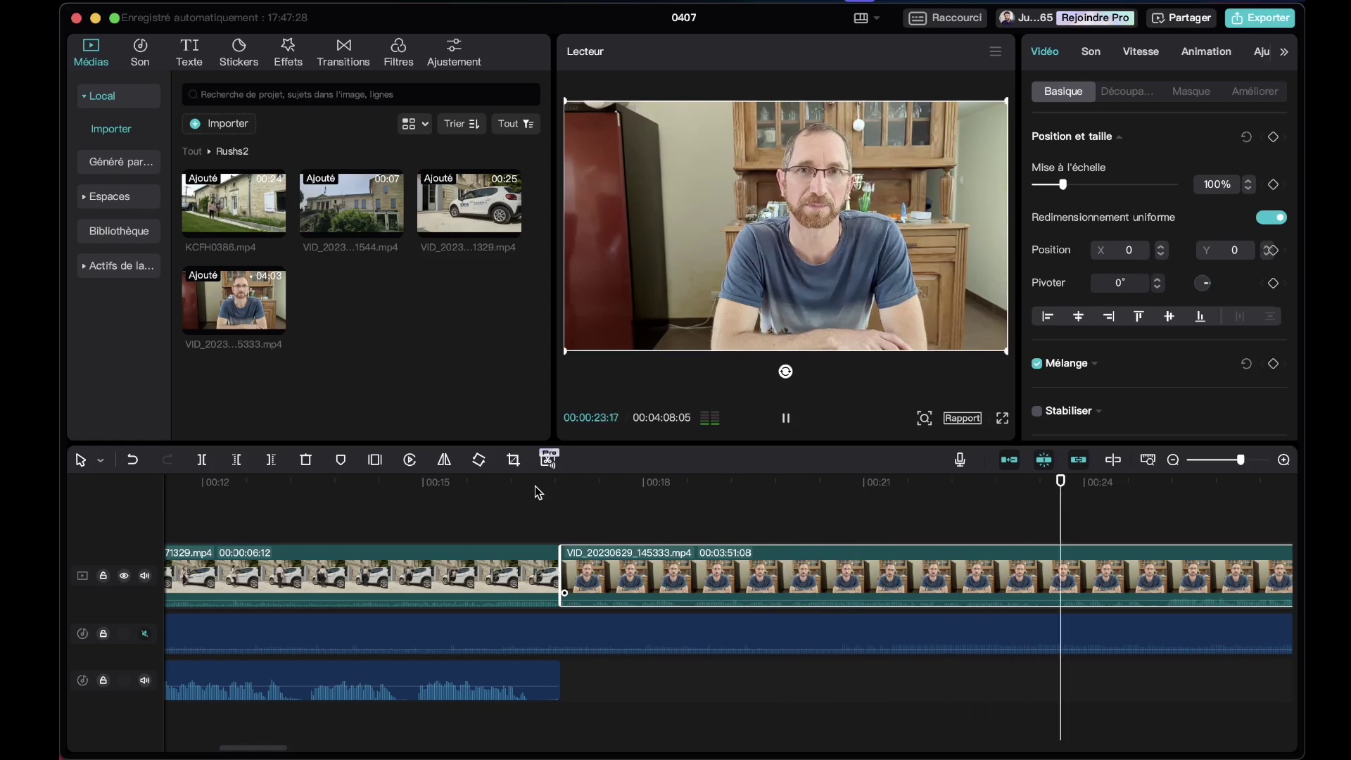
- Locate where the first interview passage ends in VID_20230629_145333.mp4, split the clip at 00:00:47:18 and delete the part after the cut
scroll(539, 492, down, 10)
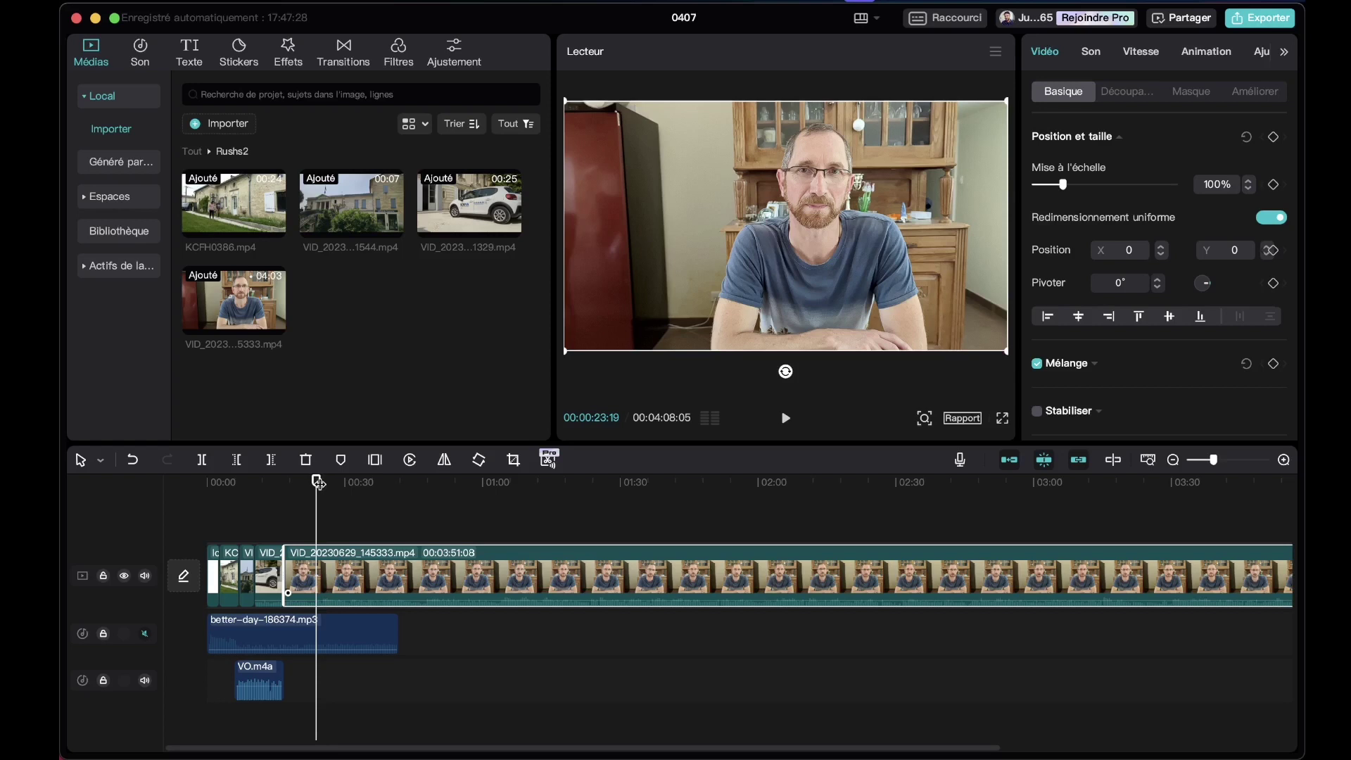
drag(319, 482, 366, 497)
scroll(393, 514, up, 3)
key(space)
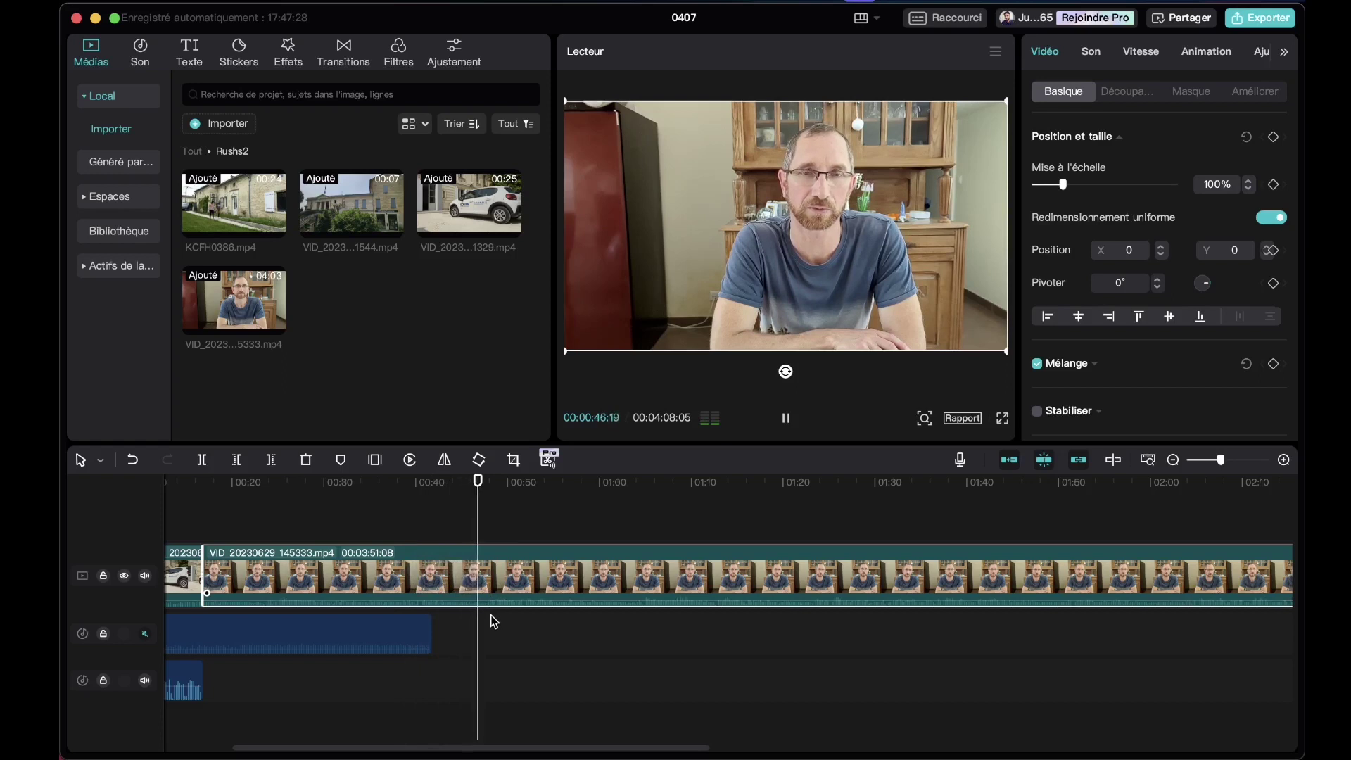
key(space)
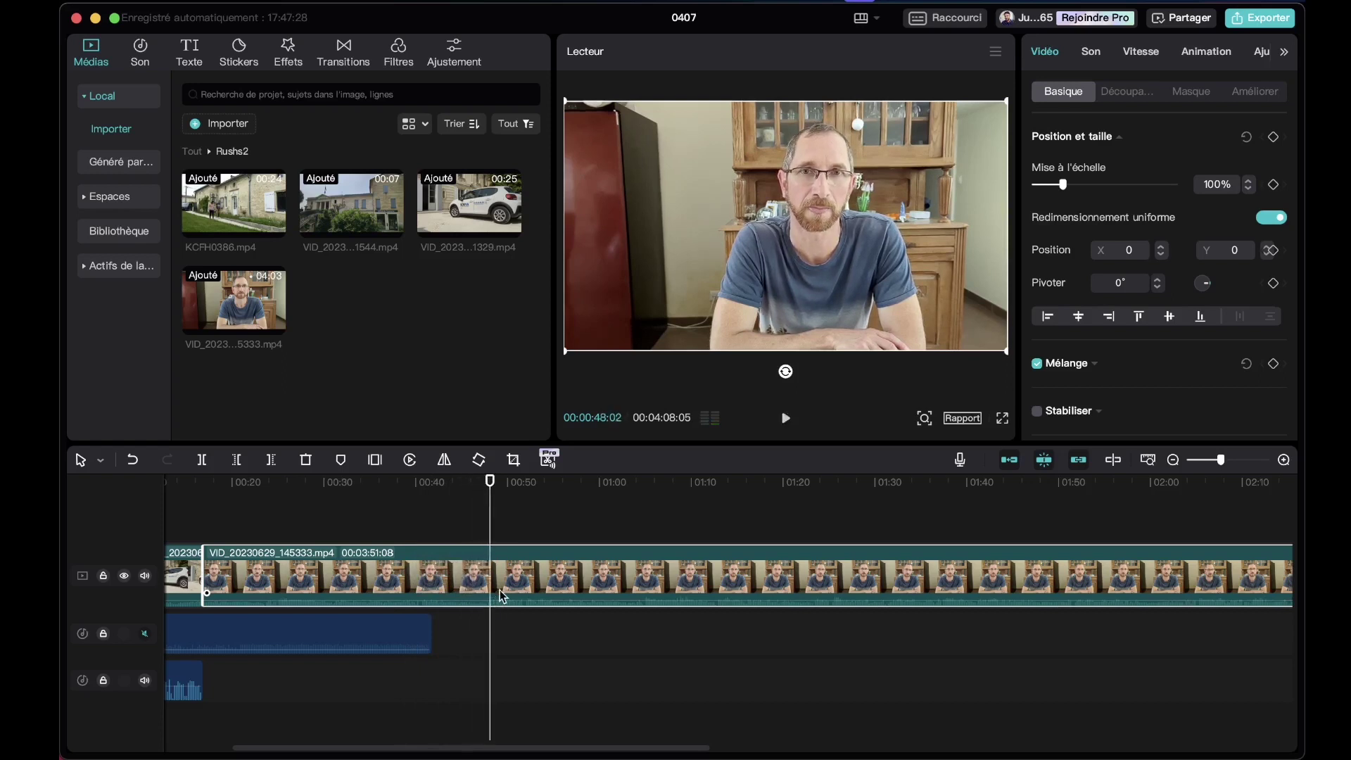
scroll(502, 596, up, 3)
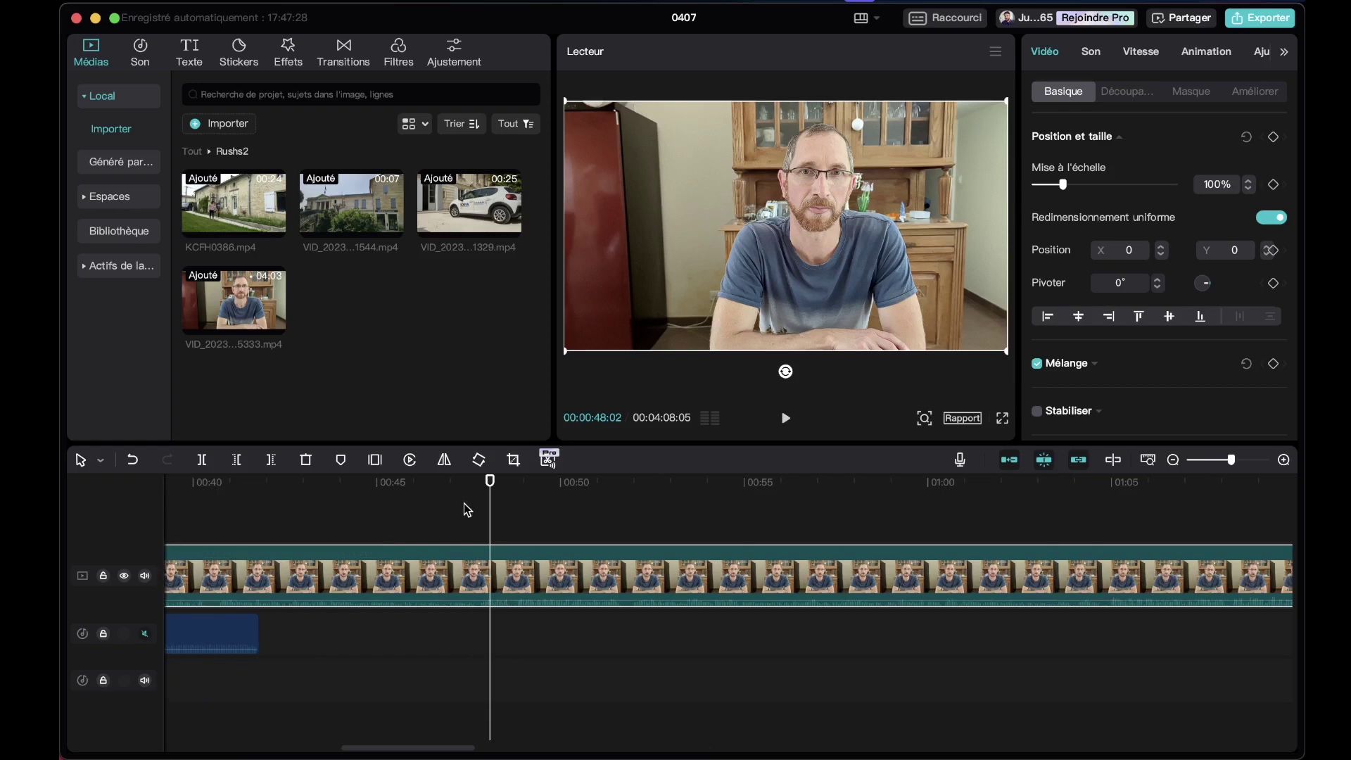
drag(459, 486, 479, 491)
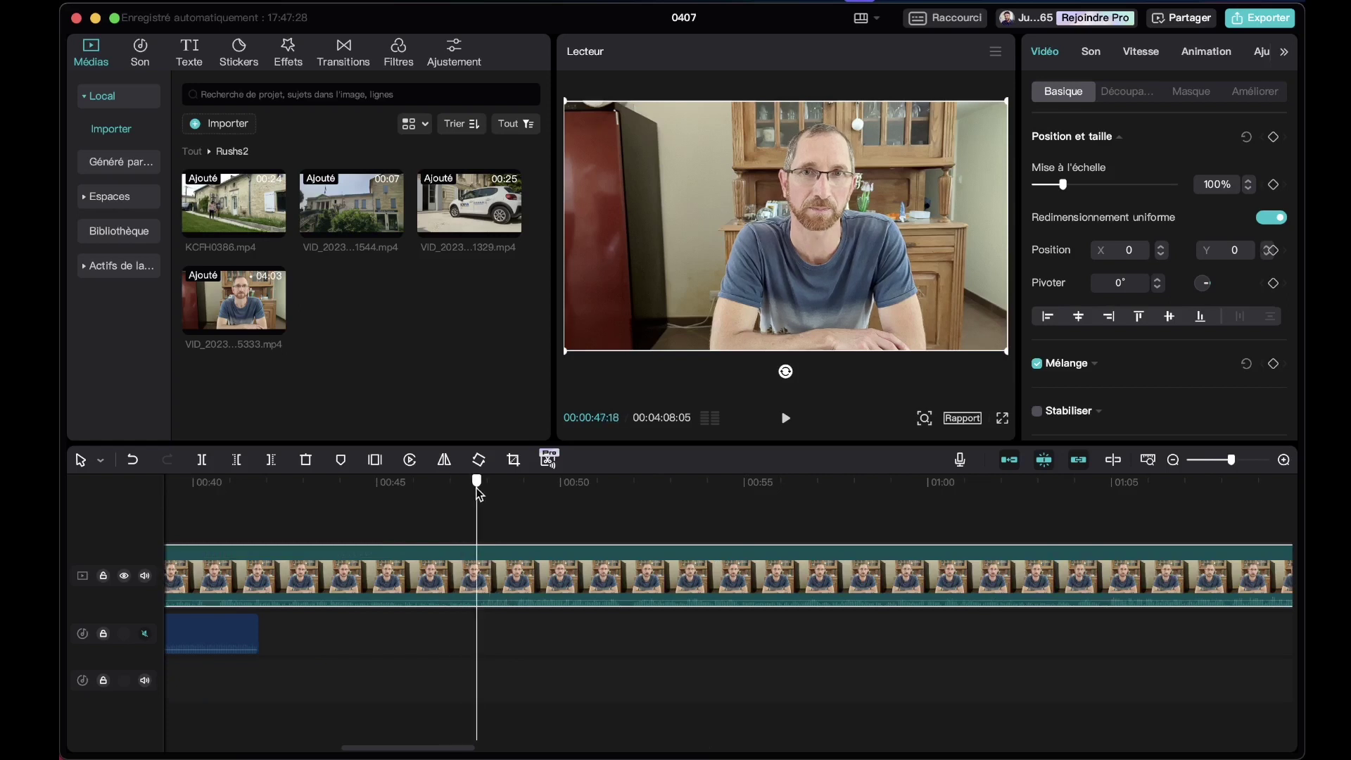
click(200, 461)
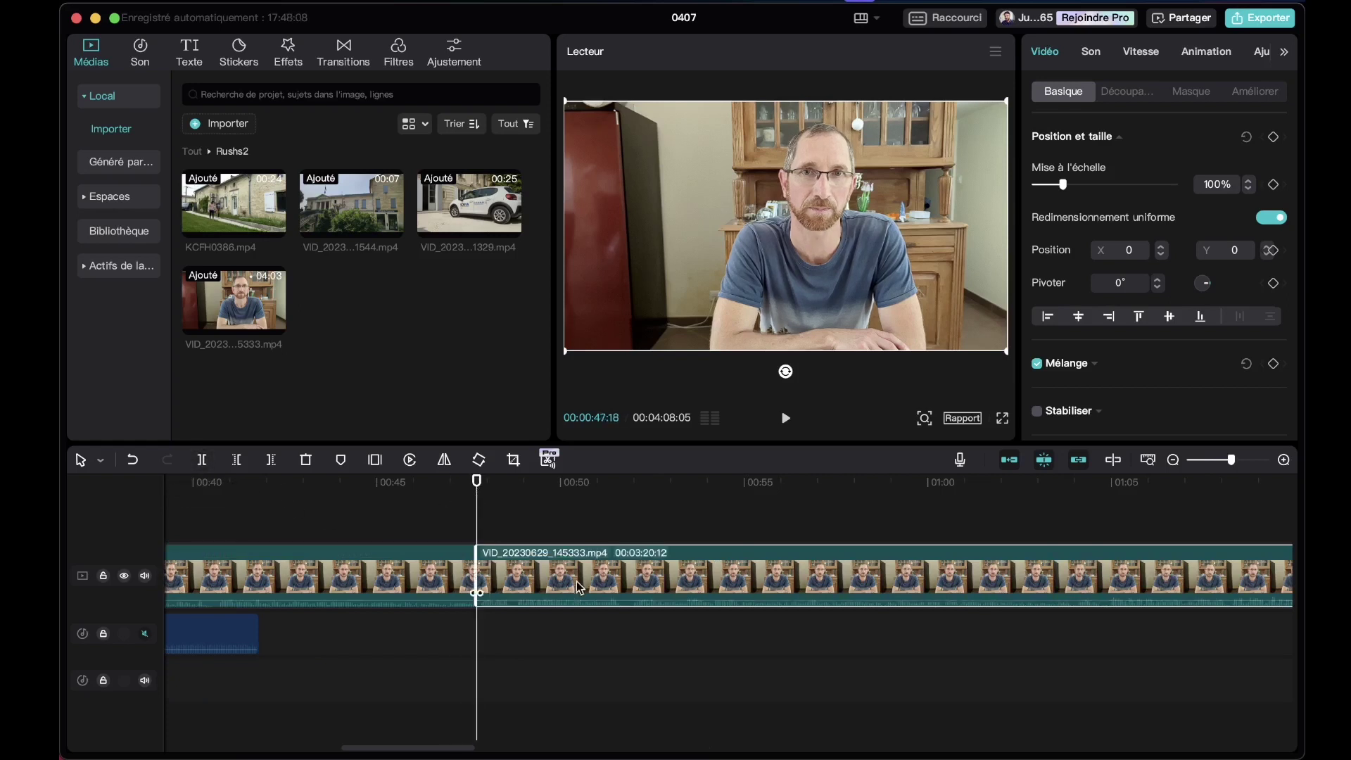
key(Delete)
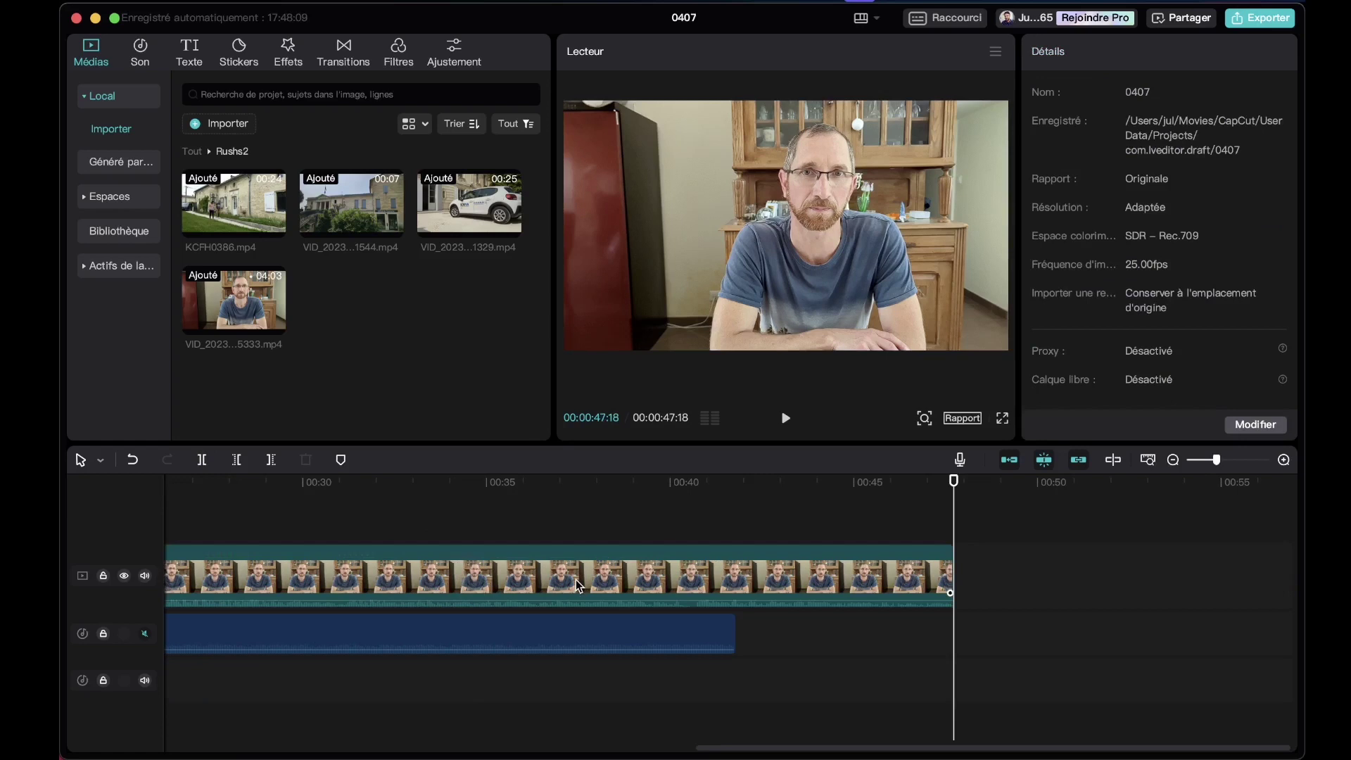
- Extract the sound of the shortened VID_20230629_145333.mp4 clip into a separate audio clip
scroll(577, 585, down, 3)
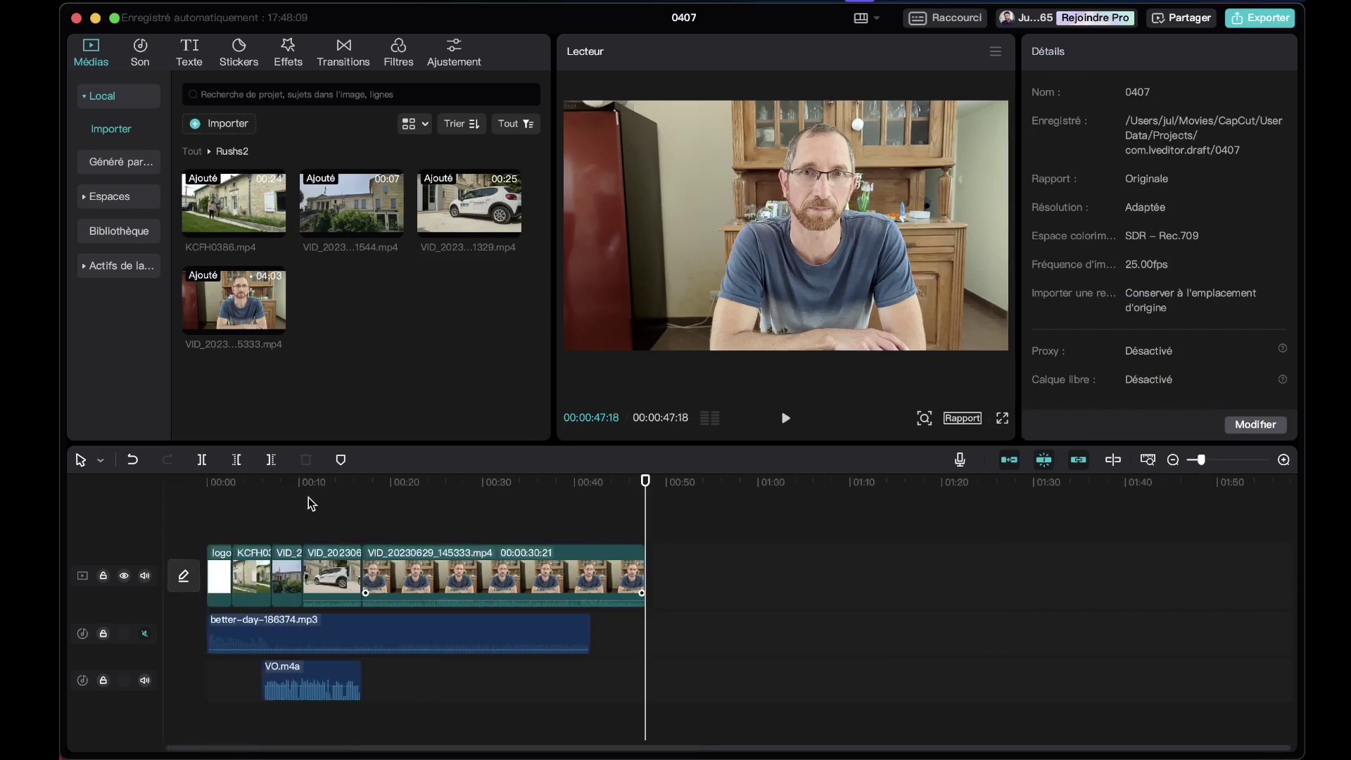
click(495, 585)
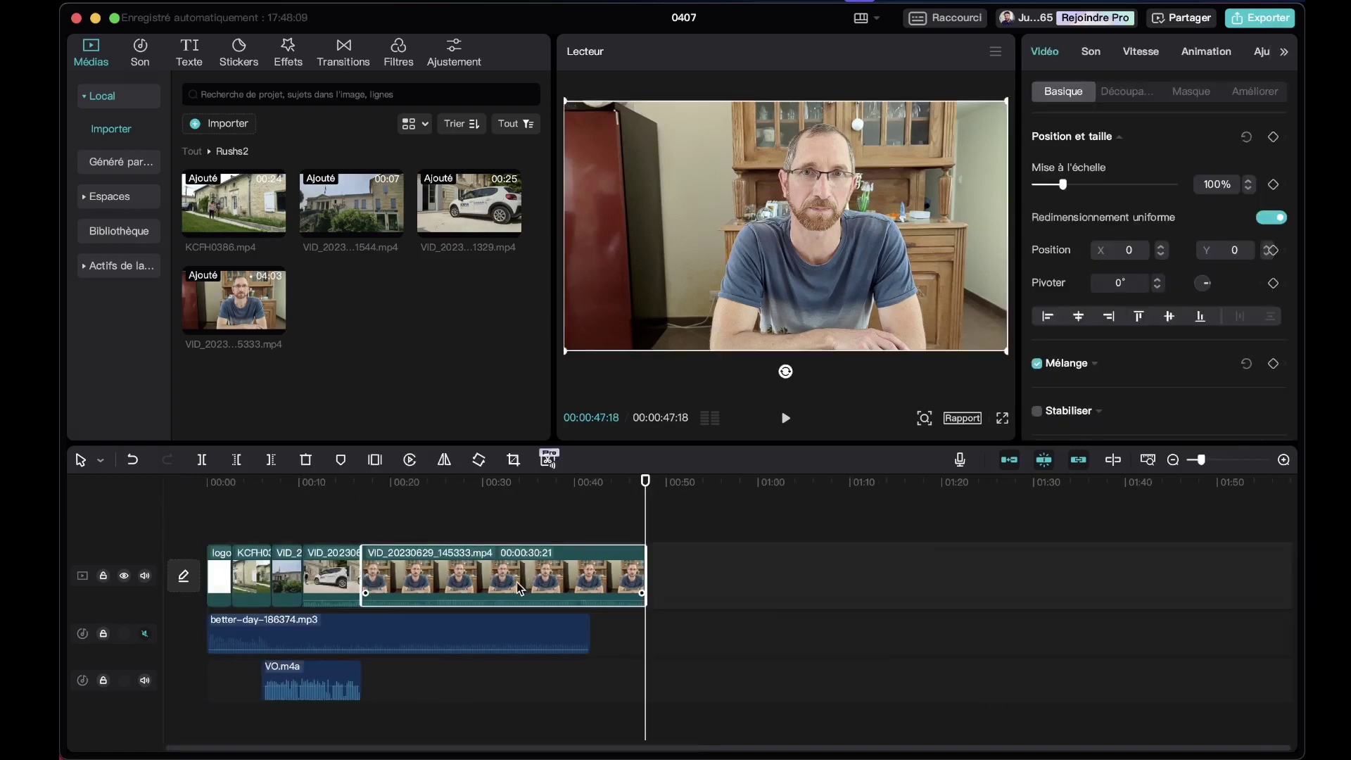
right_click(516, 581)
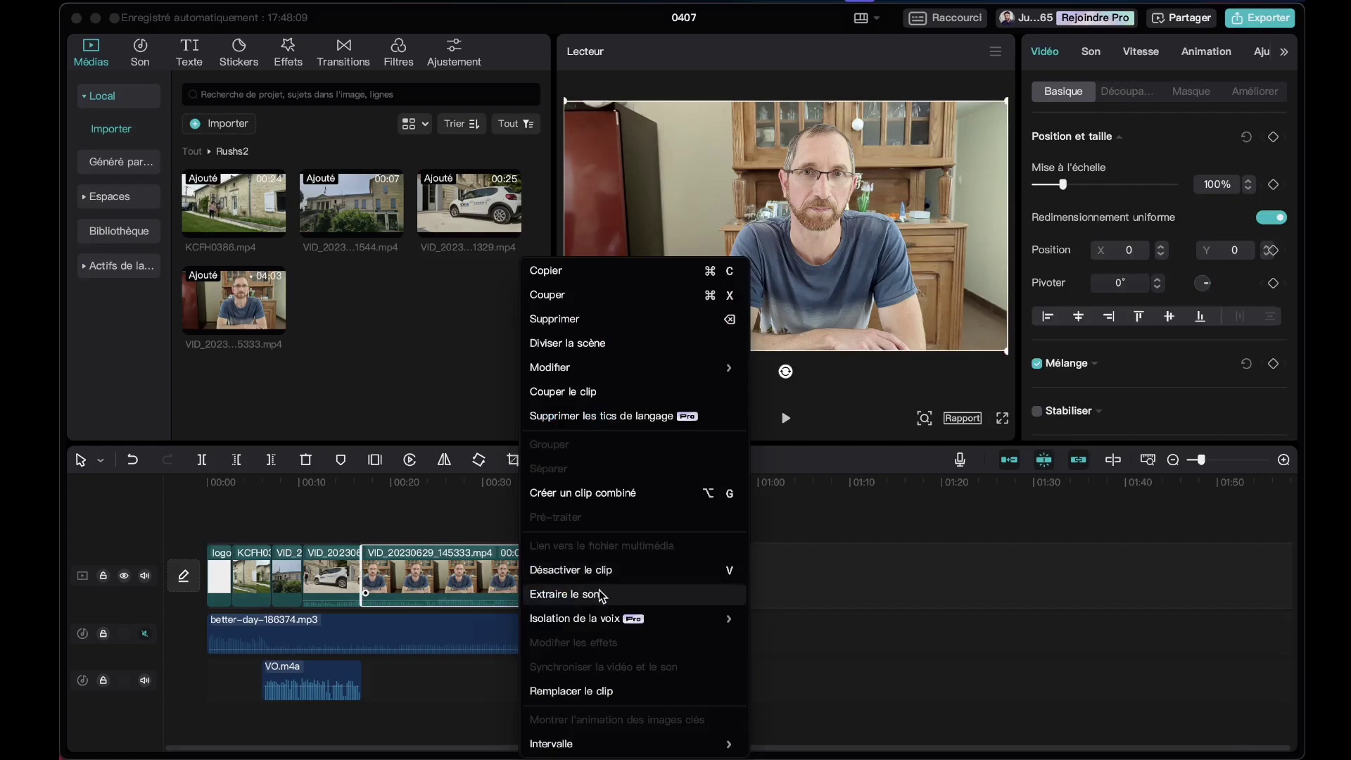
click(565, 594)
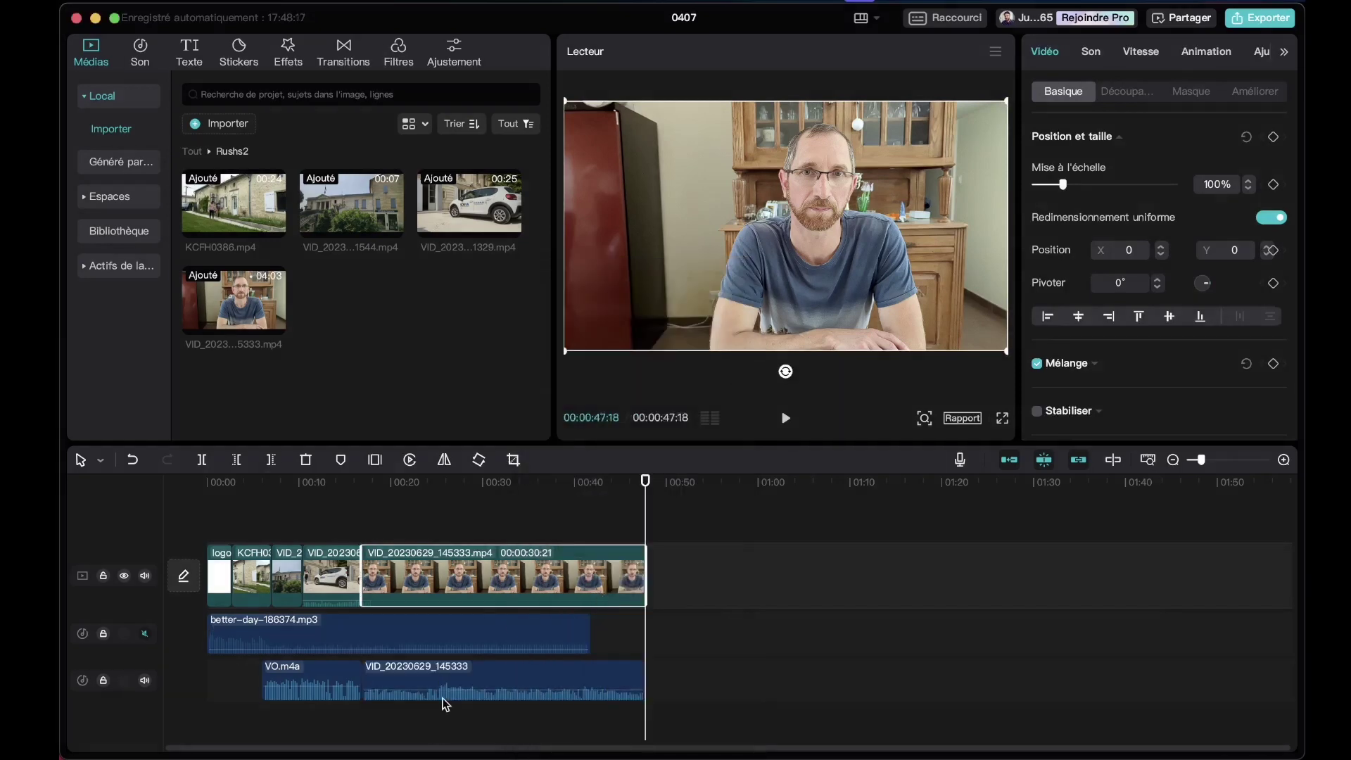
- Play the interview opening and raise the volume of the extracted VID_20230629_145333 audio to 9.0 dB
click(356, 496)
scroll(425, 673, up, 2)
key(space)
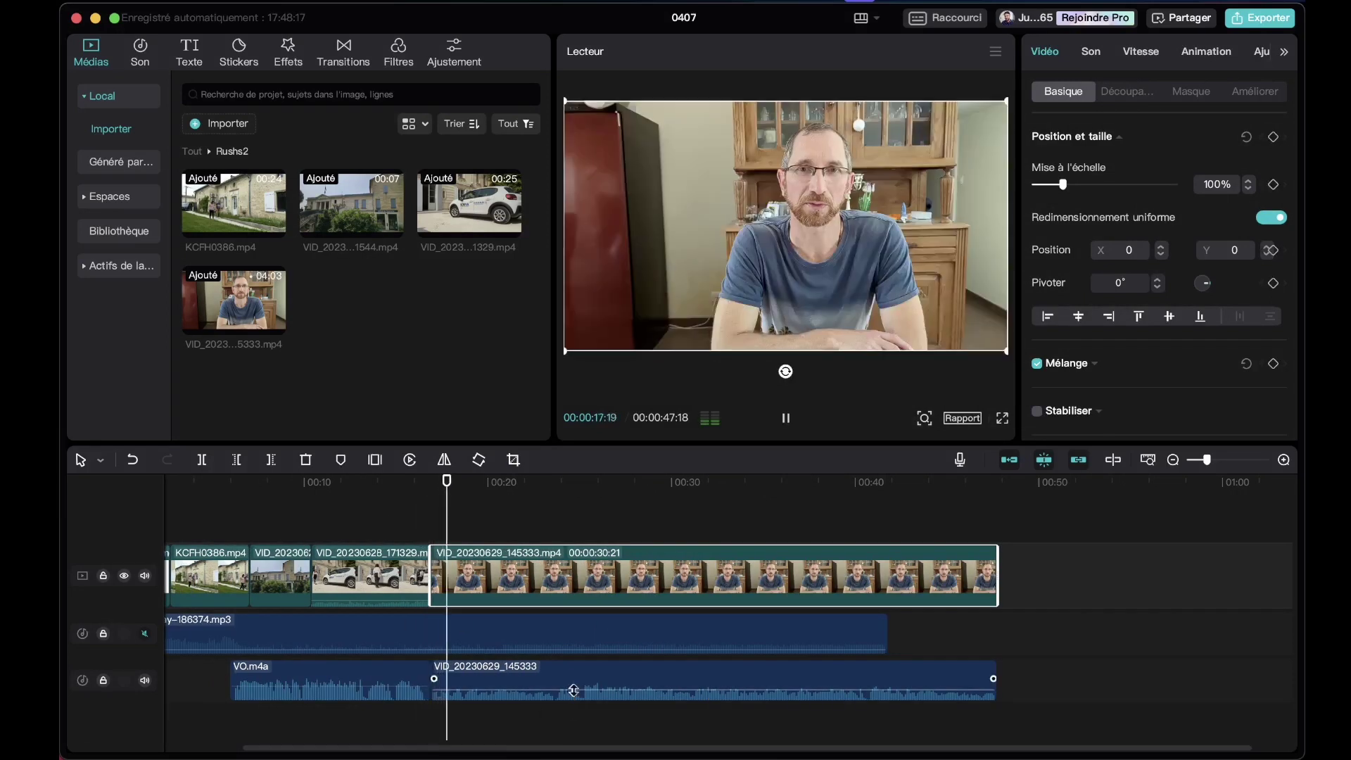
click(571, 688)
key(space)
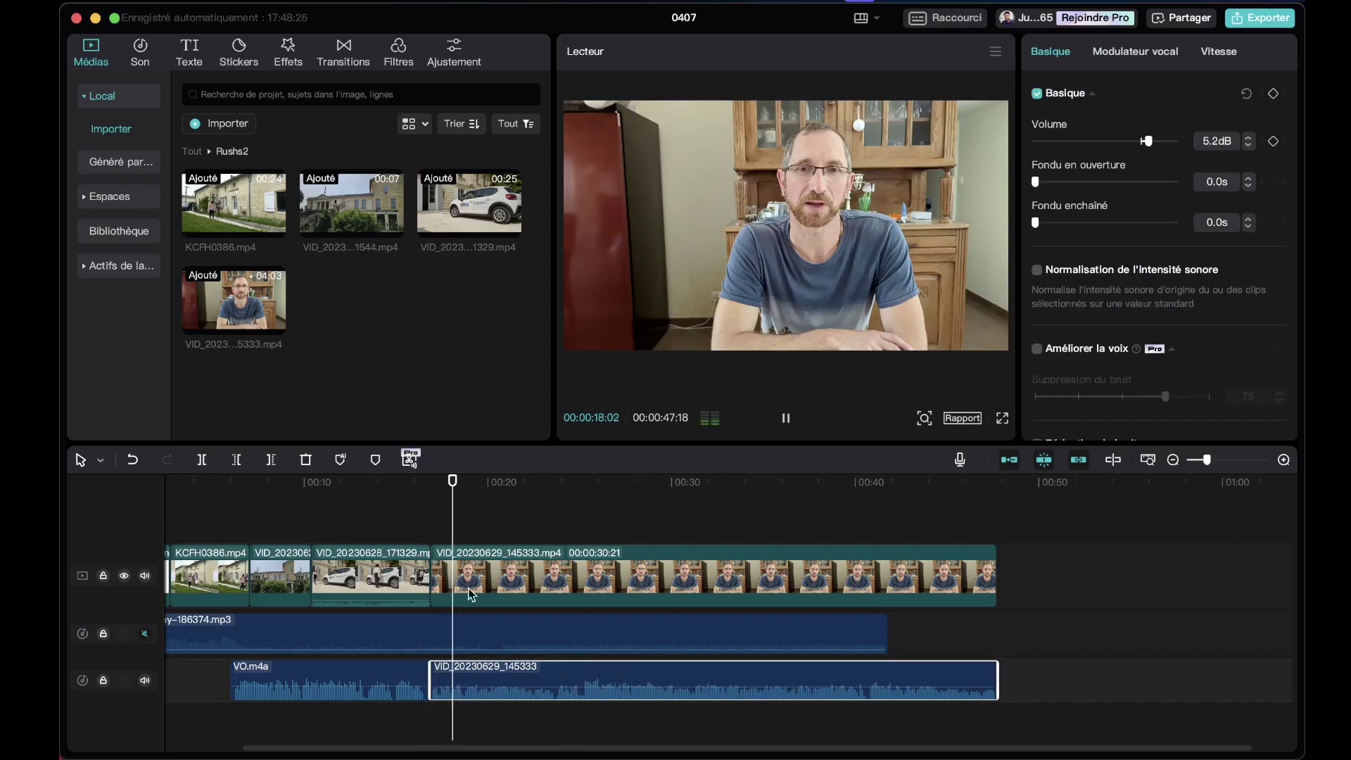
click(421, 486)
key(space)
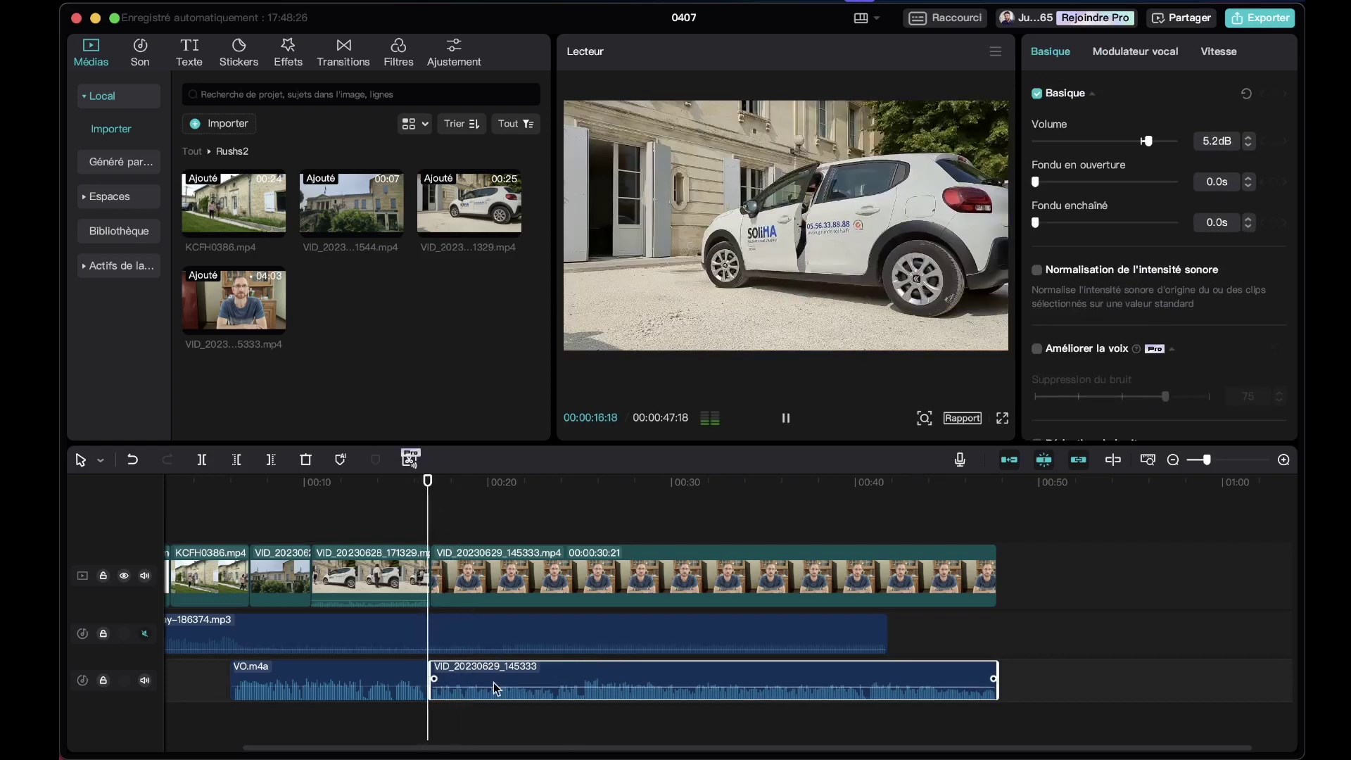
key(space)
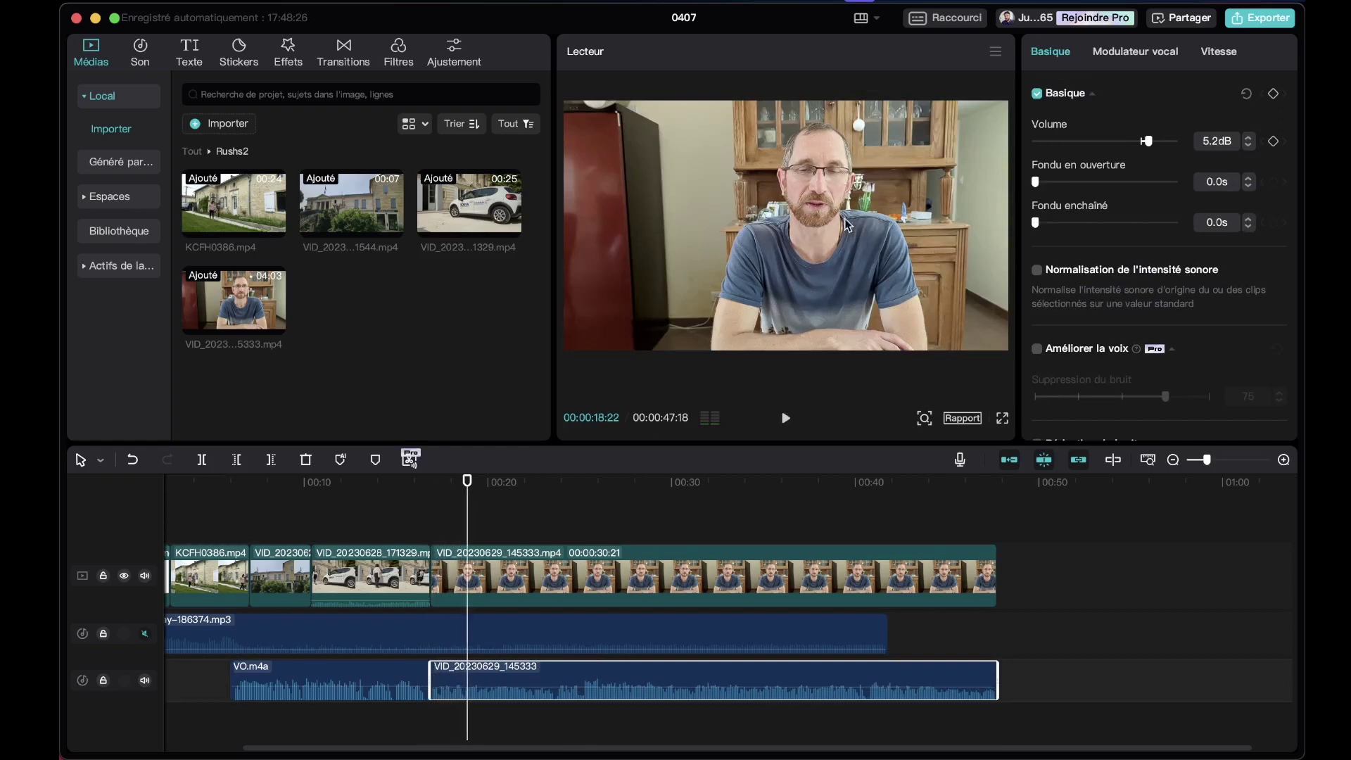
drag(629, 689, 622, 671)
key(space)
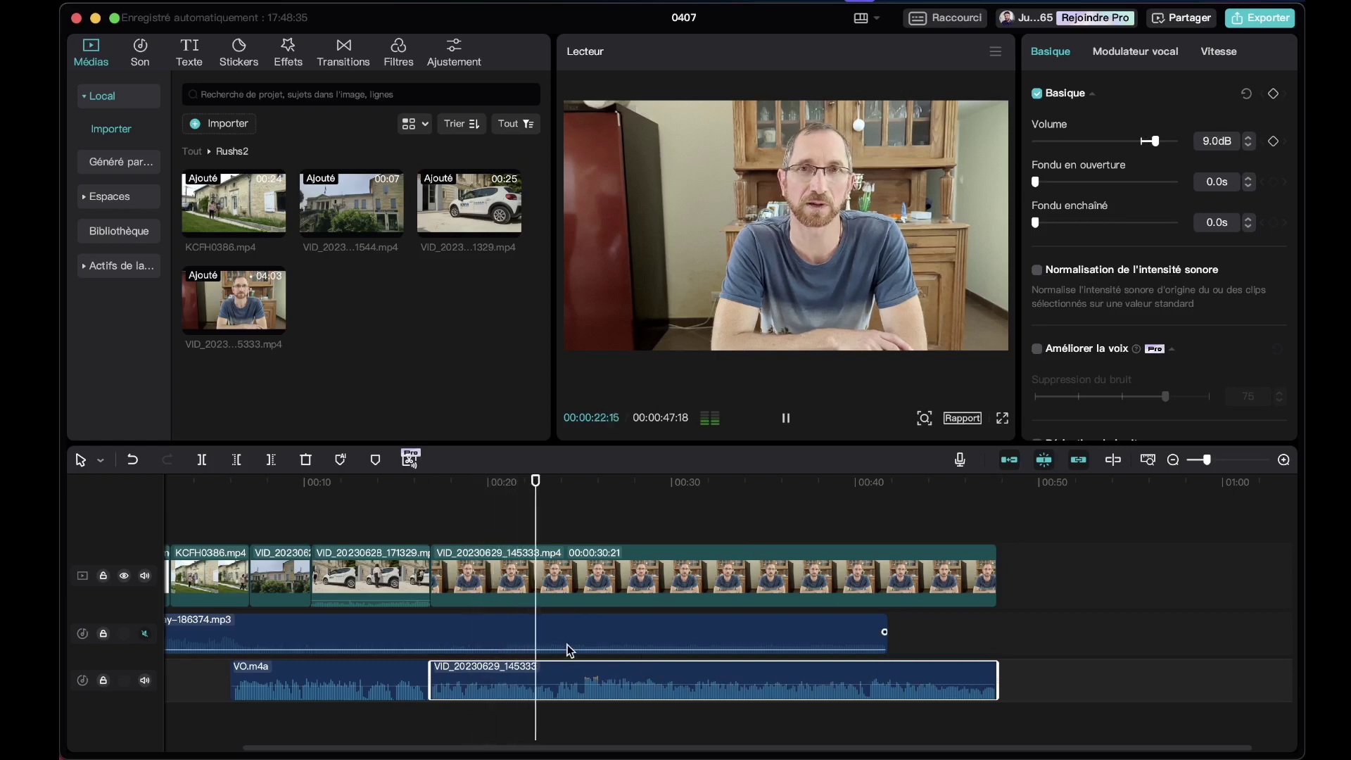
key(space)
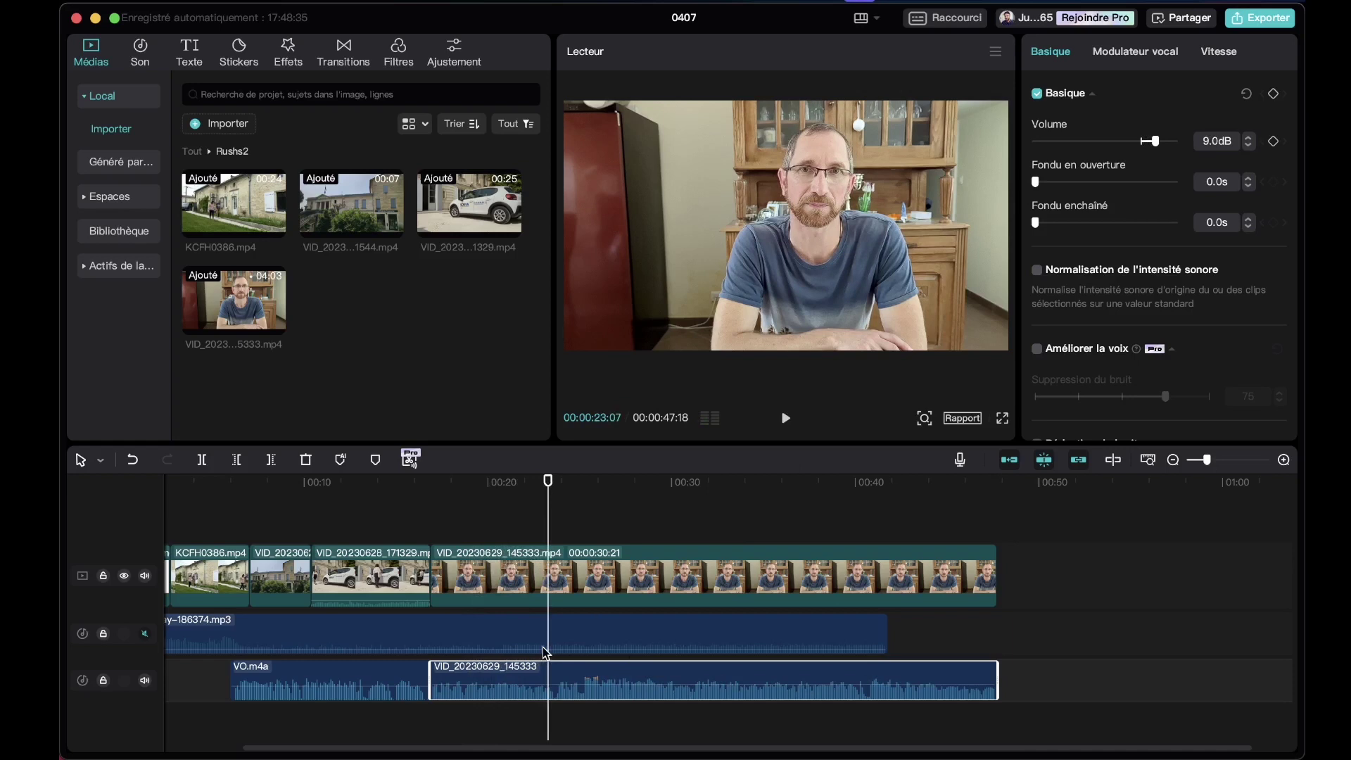
- Move the extracted interview audio to its own track below VO.m4a and shift it slightly earlier to start just before the video cut
drag(478, 671, 475, 712)
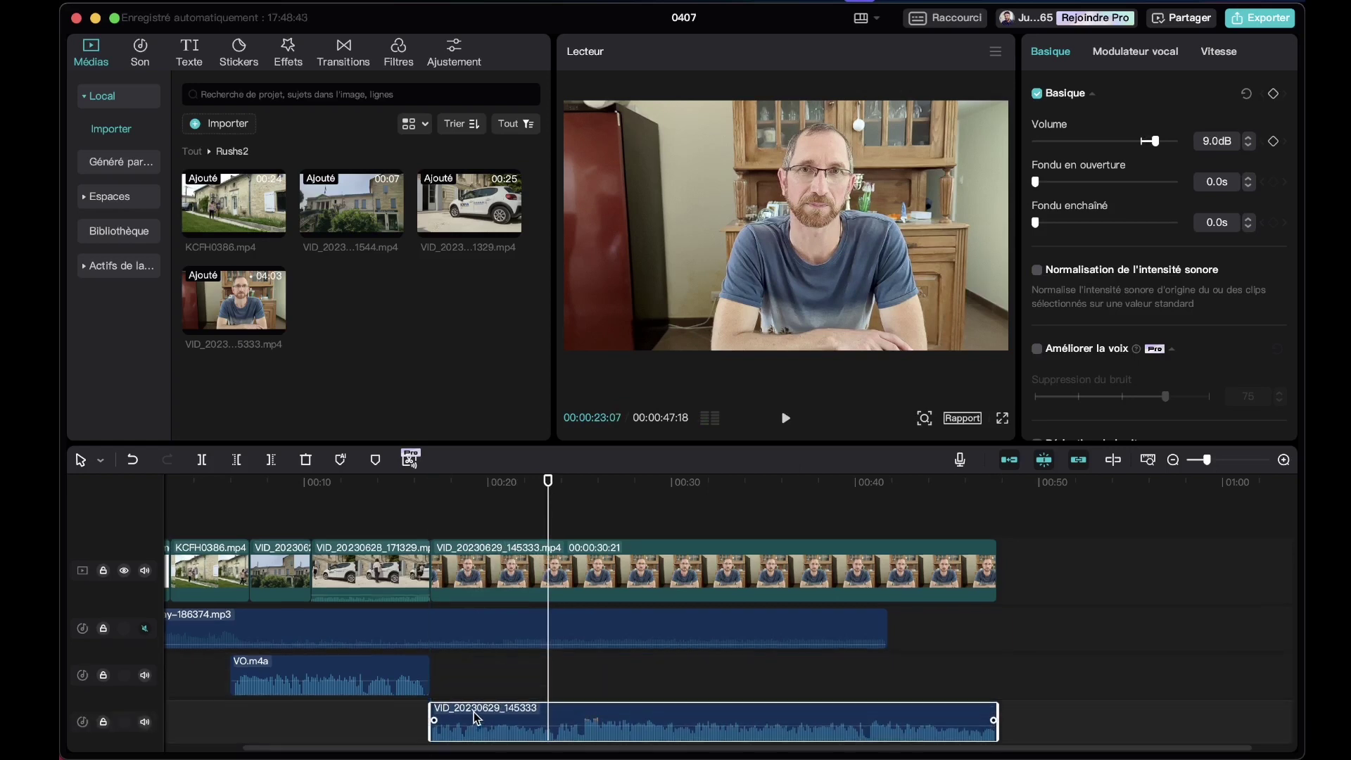
click(423, 494)
scroll(425, 496, up, 2)
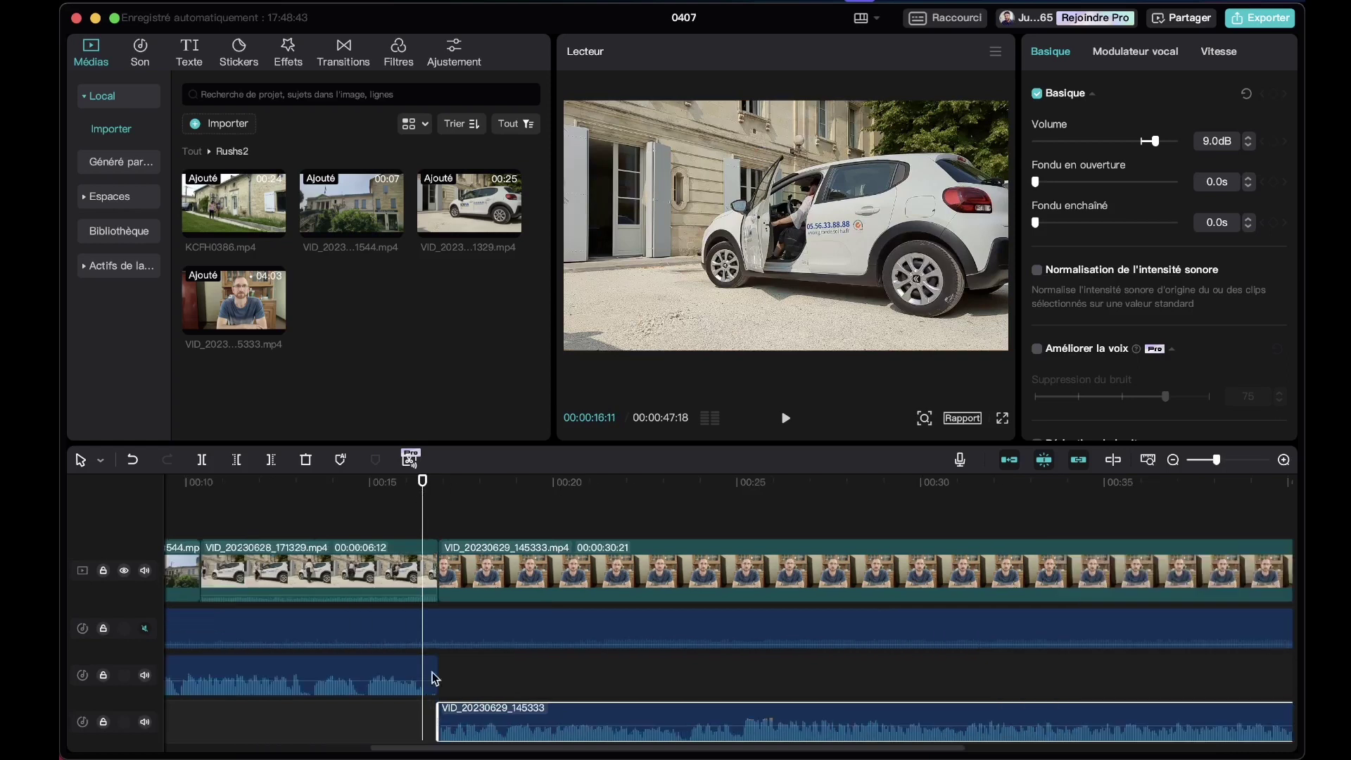
drag(559, 717, 558, 716)
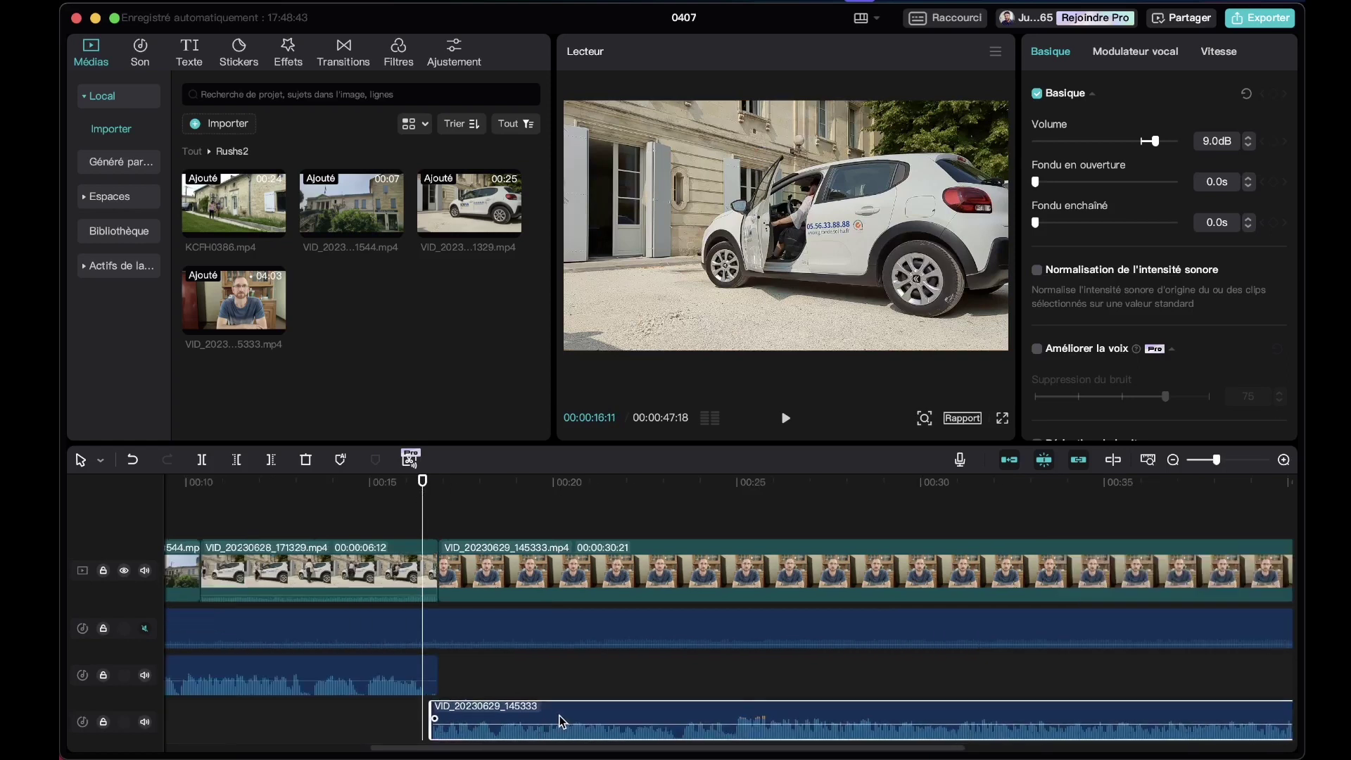
- Play repeatedly across the cut from VID_20230628_171329.mp4 to the interview to check the early audio entry
key(space)
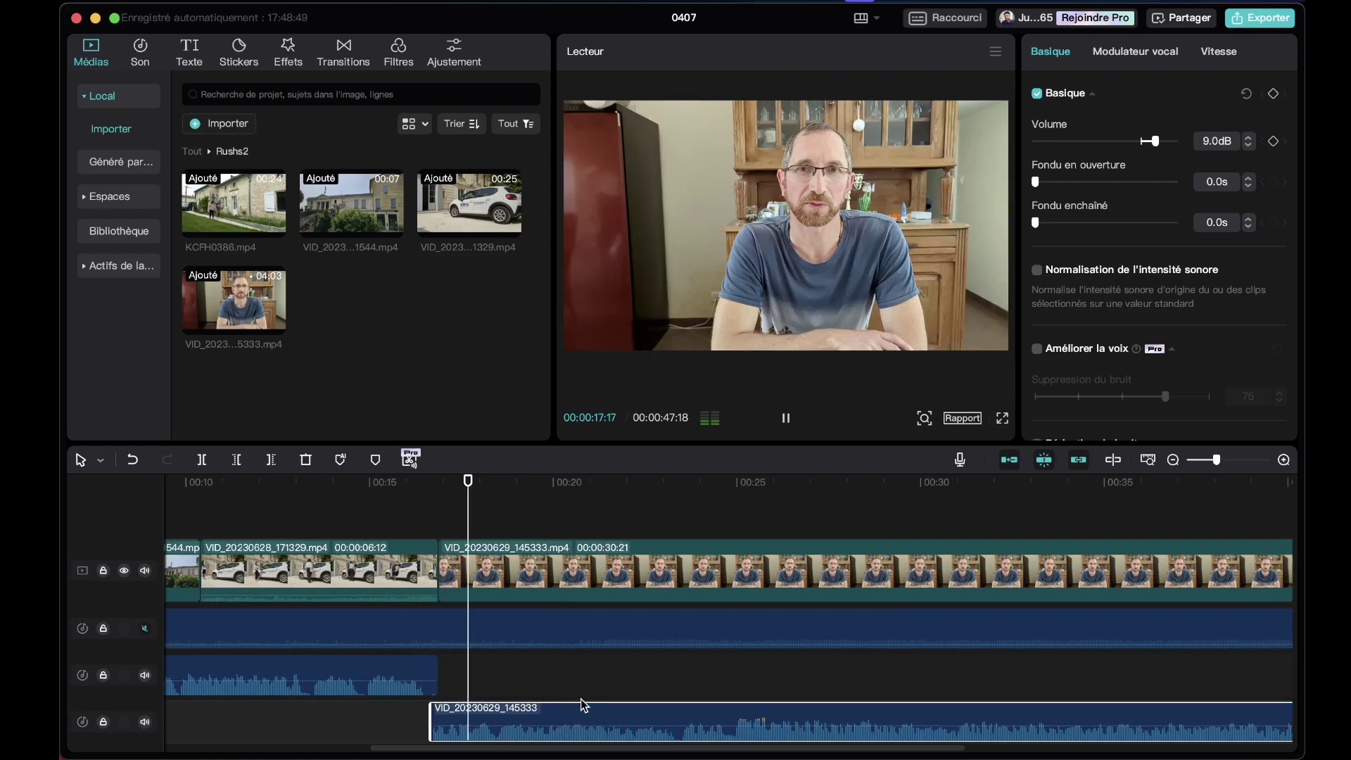
key(space)
click(421, 492)
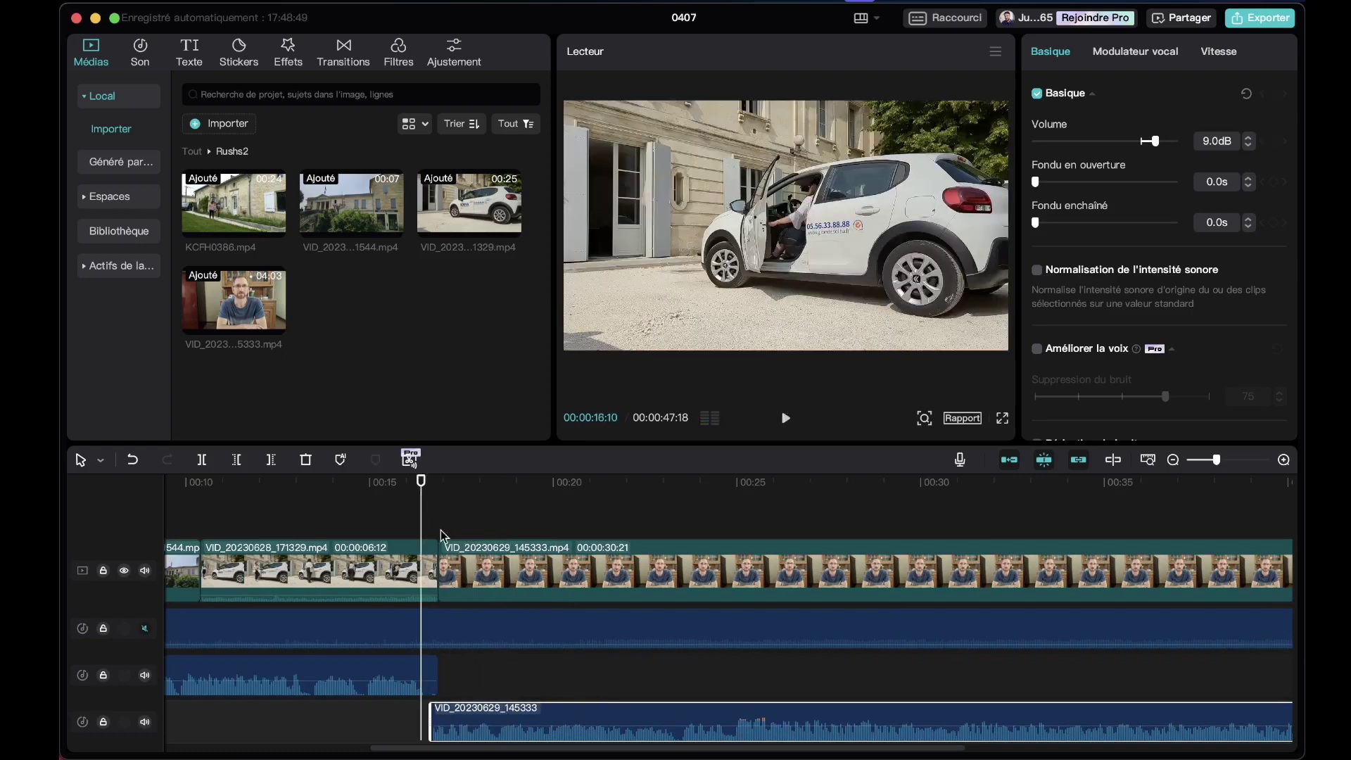
key(space)
key(space)
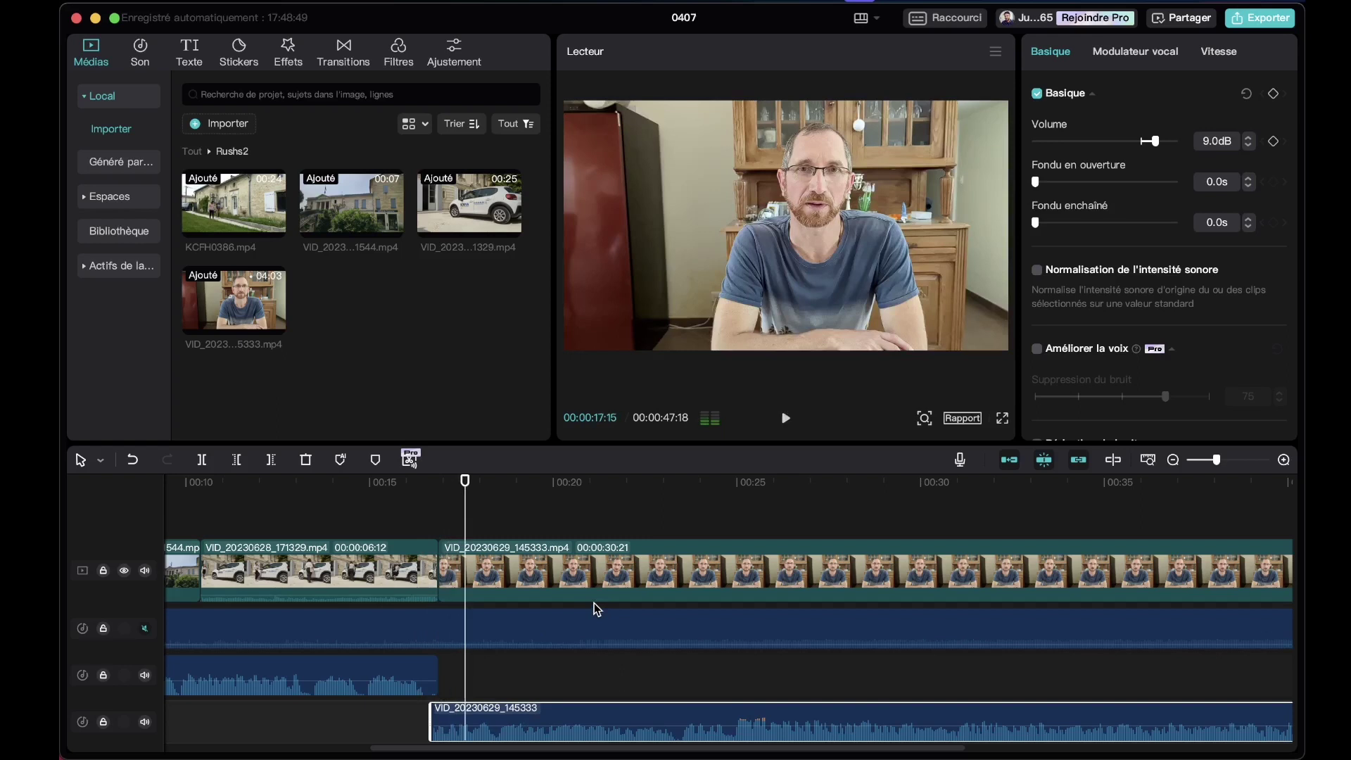
click(407, 493)
key(space)
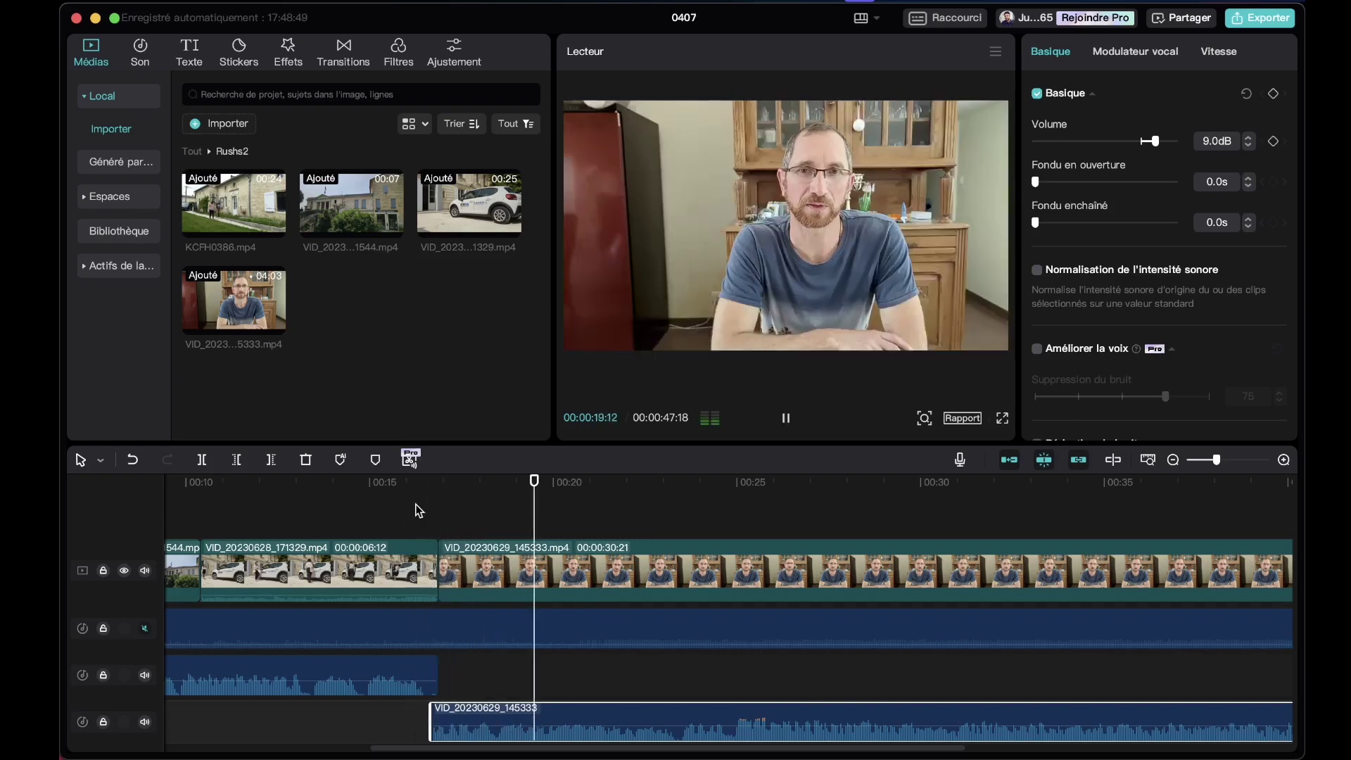
key(space)
- Unmute the better-day-186374.mp3 track and play parts of the voice-over and interview with the music
scroll(415, 504, down, 5)
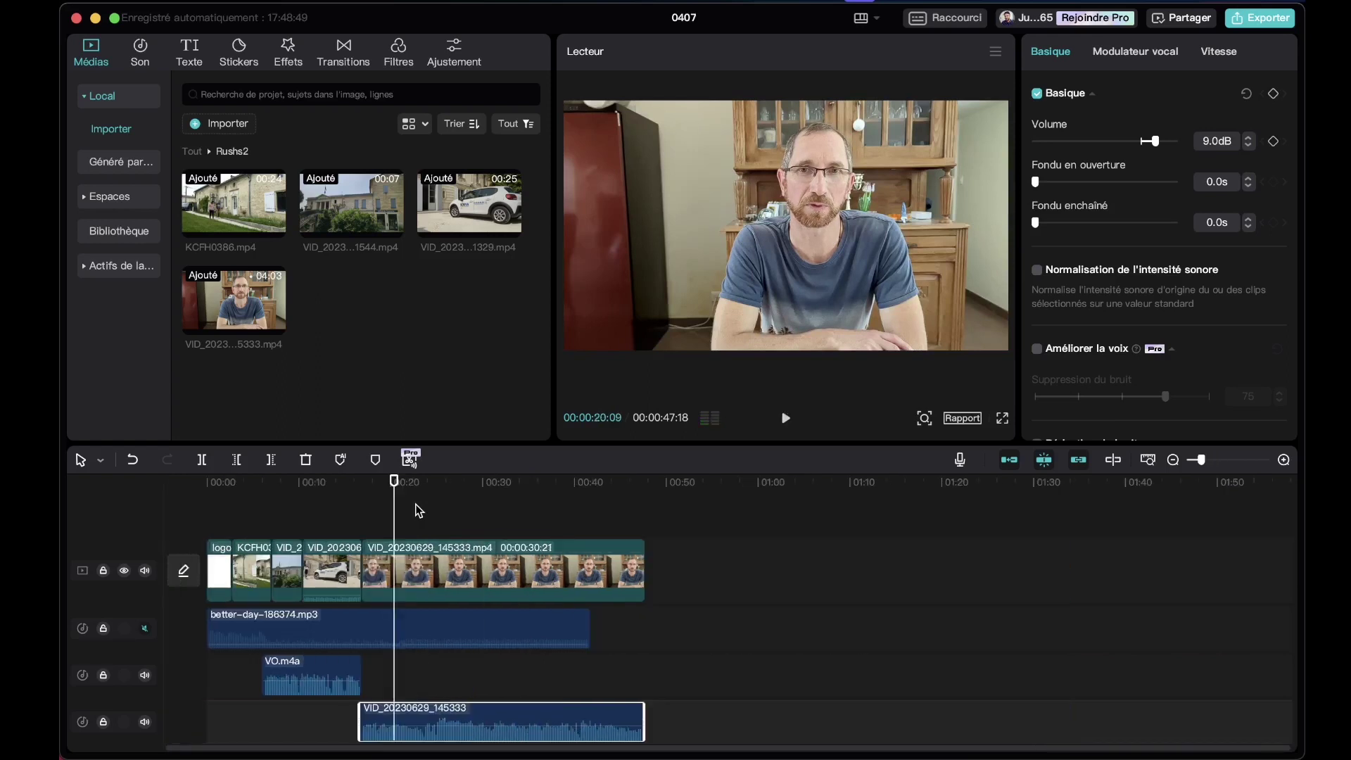
click(145, 629)
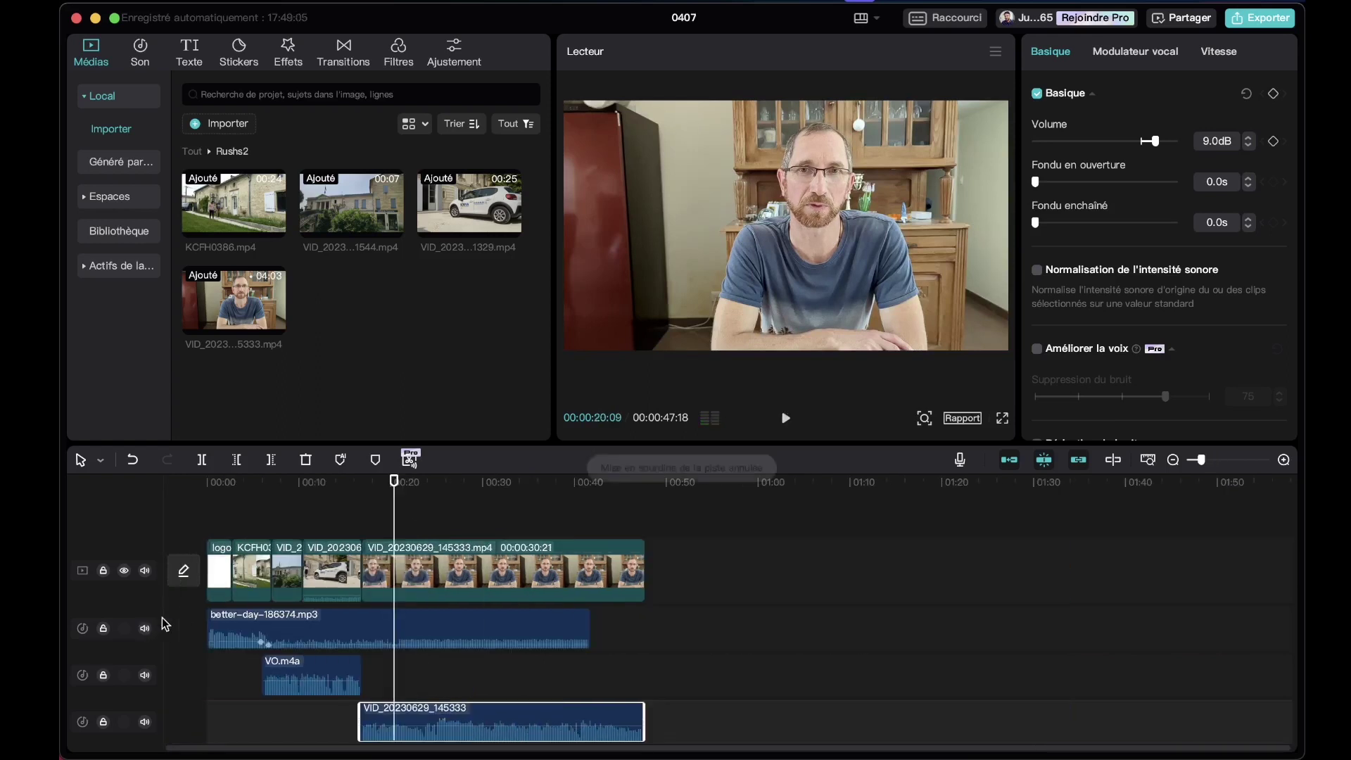
key(space)
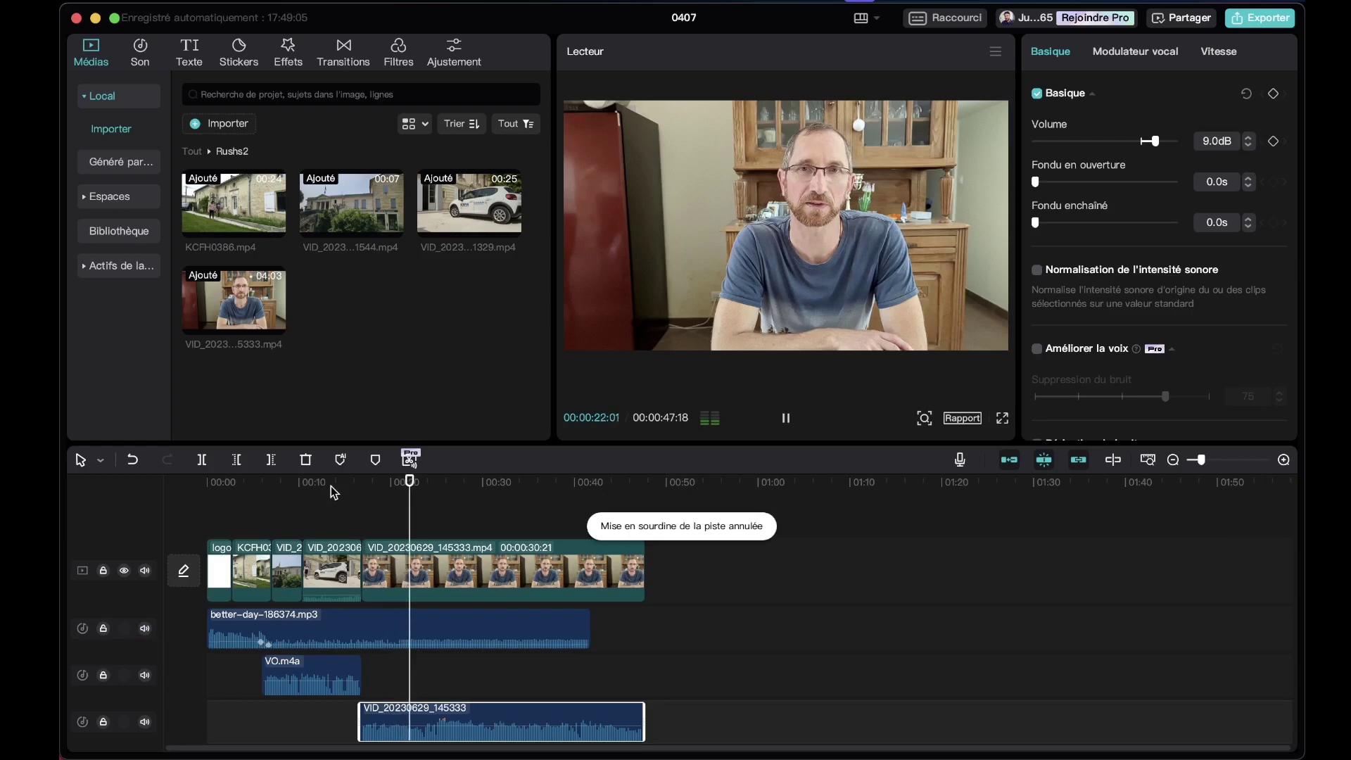
click(326, 503)
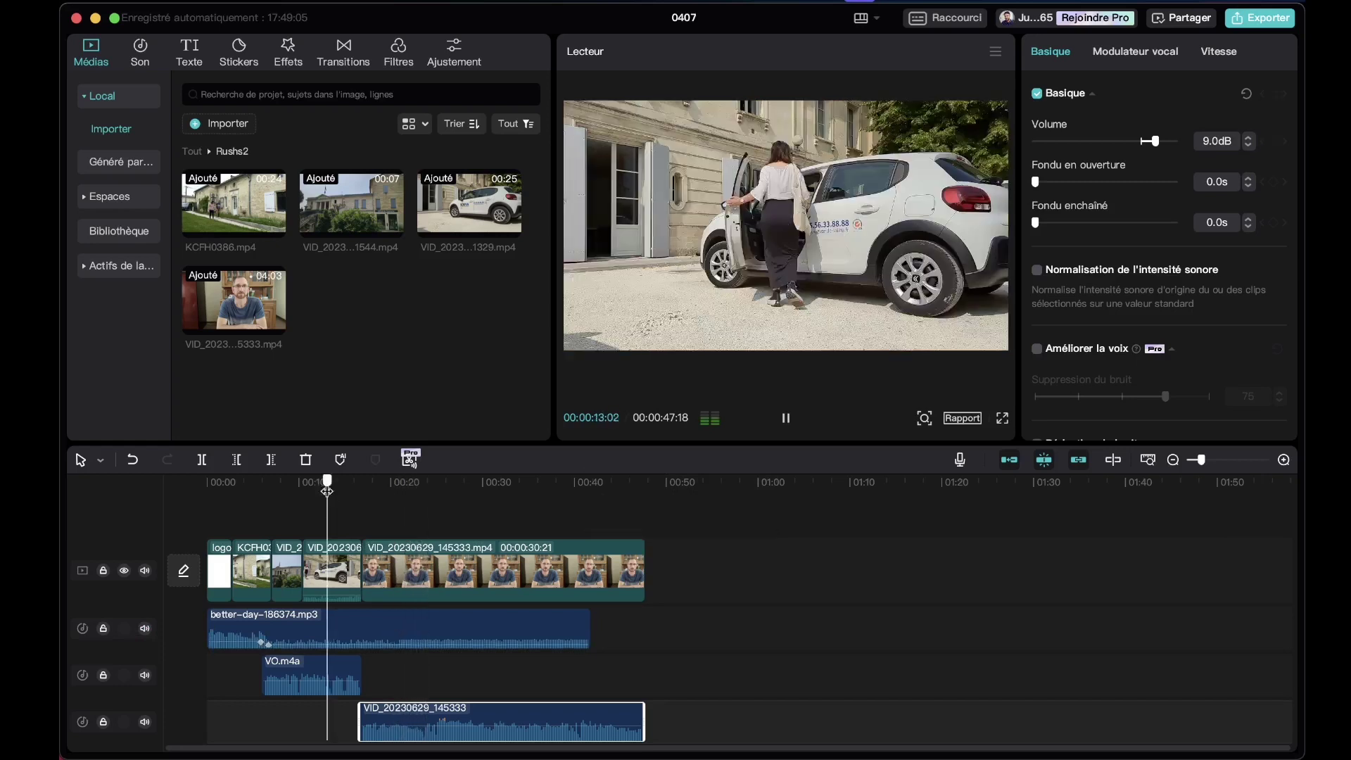
click(263, 503)
drag(407, 505, 417, 498)
scroll(436, 497, up, 2)
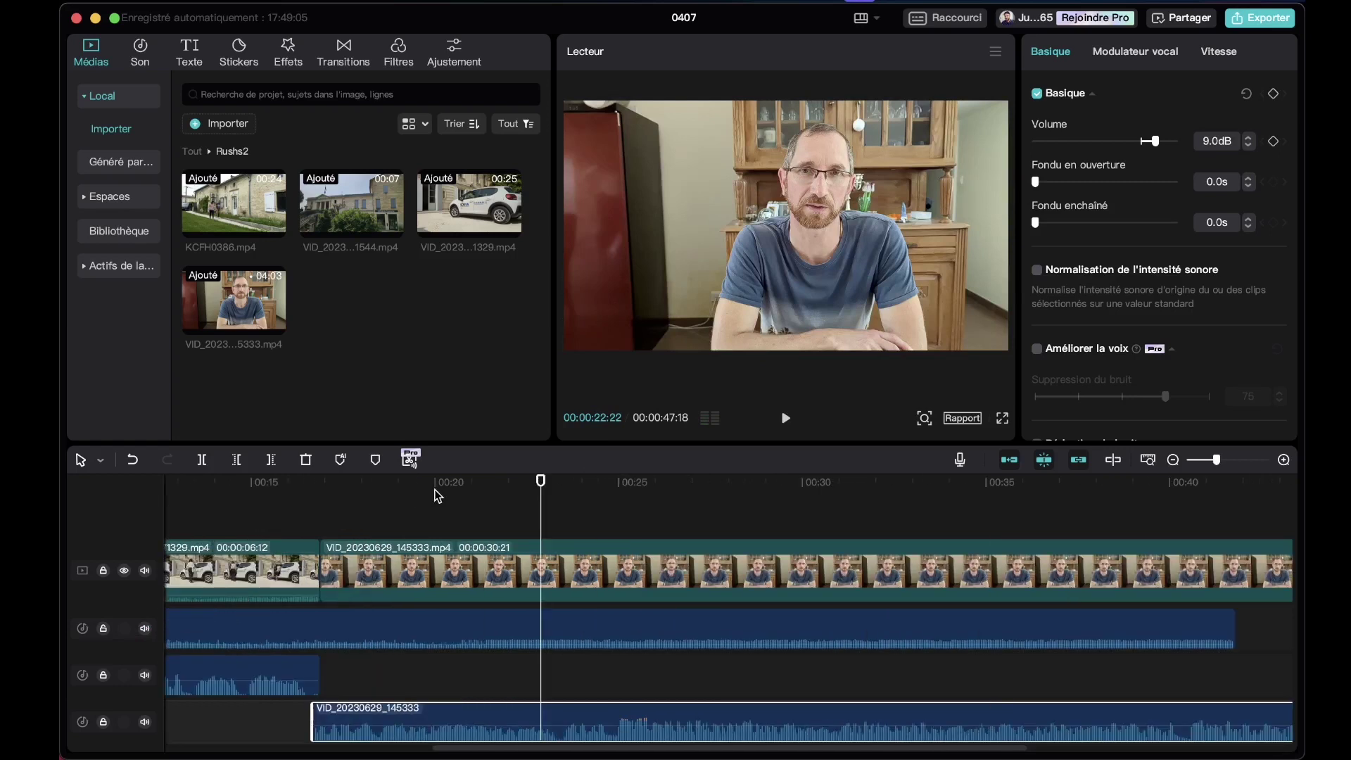
key(space)
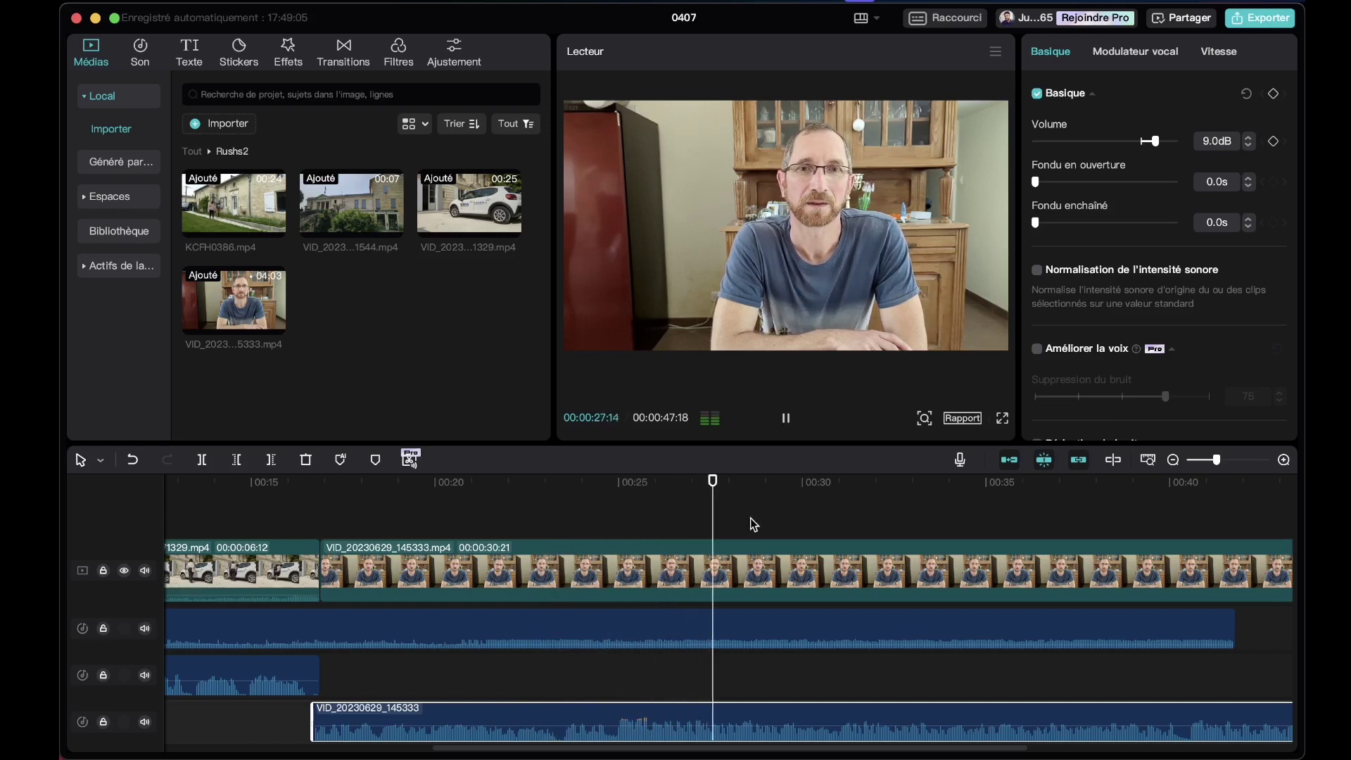
- Split the interview video VID_20230629_145333.mp4 and its extracted audio at 00:00:23:10
drag(534, 485, 561, 501)
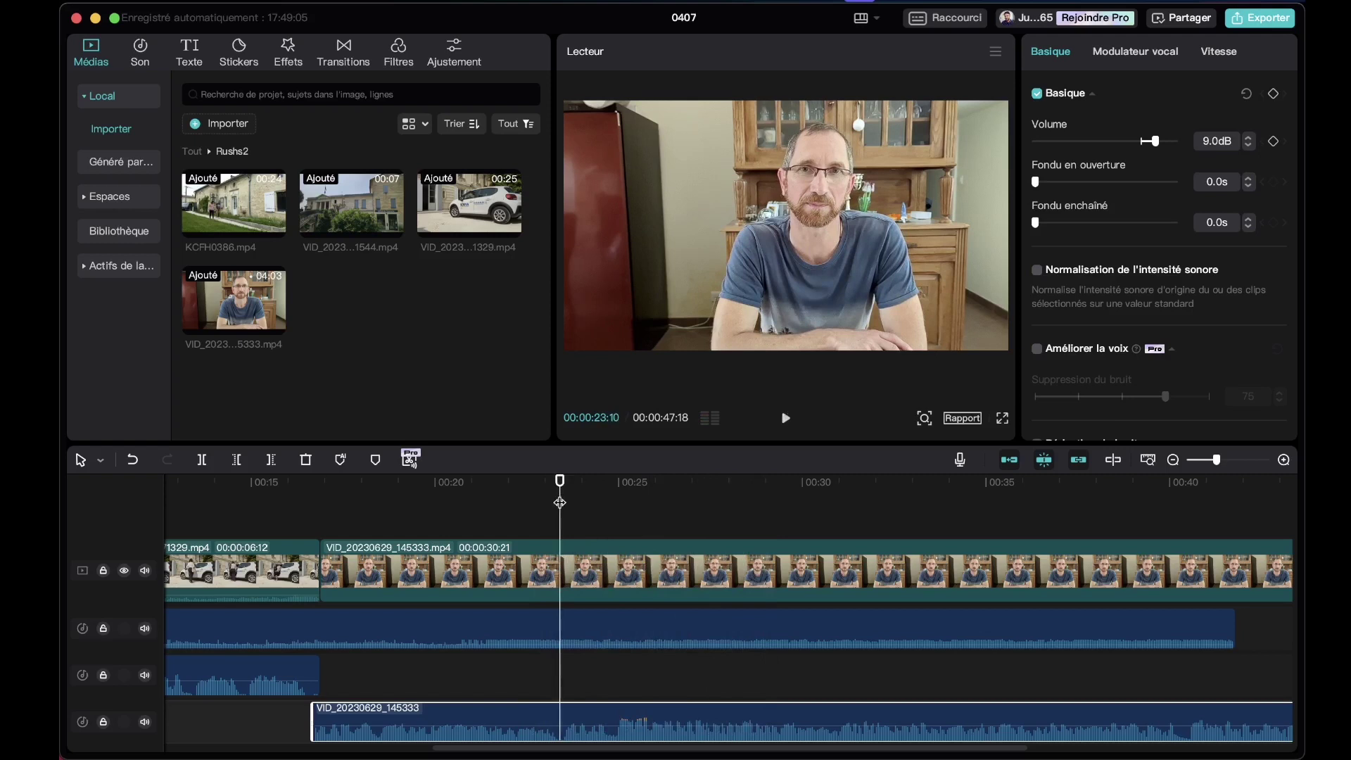
scroll(688, 645, down, 2)
key(space)
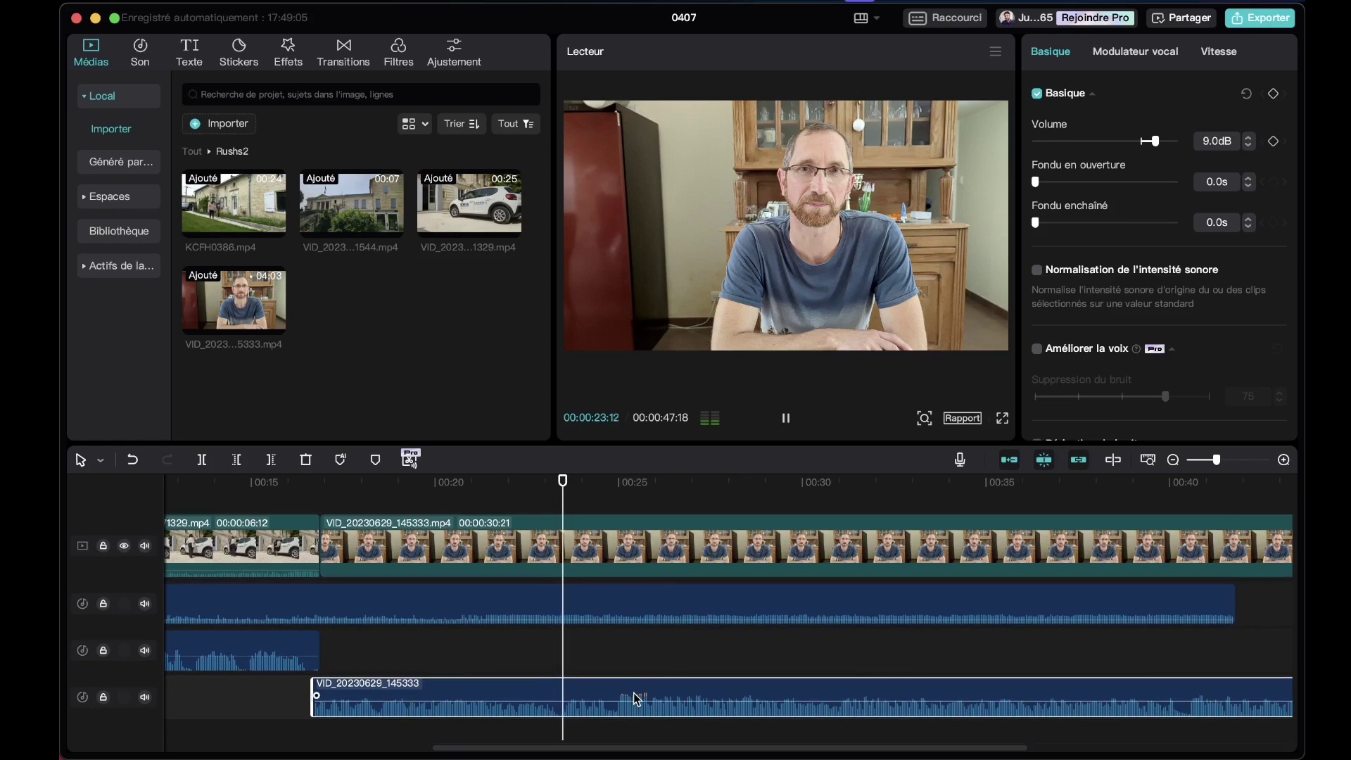
key(space)
drag(537, 493, 560, 493)
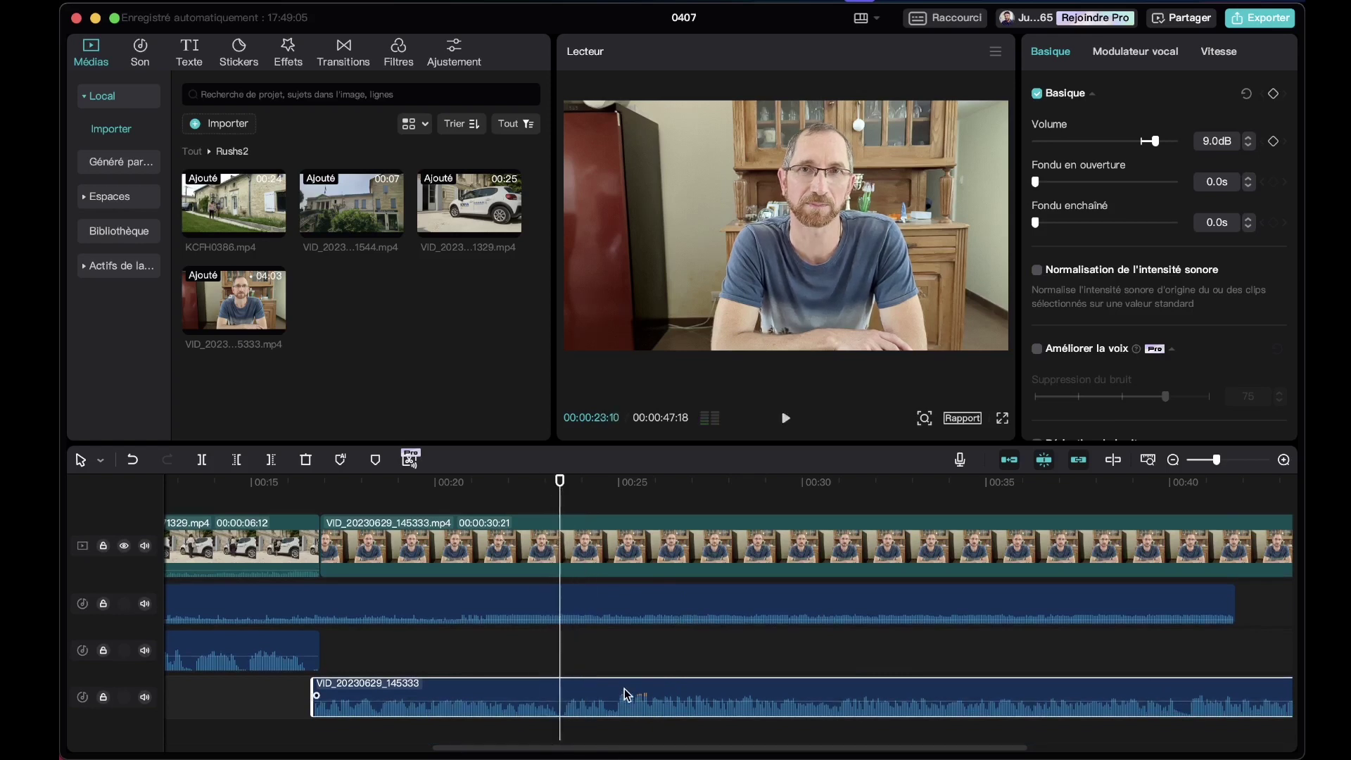
click(594, 546)
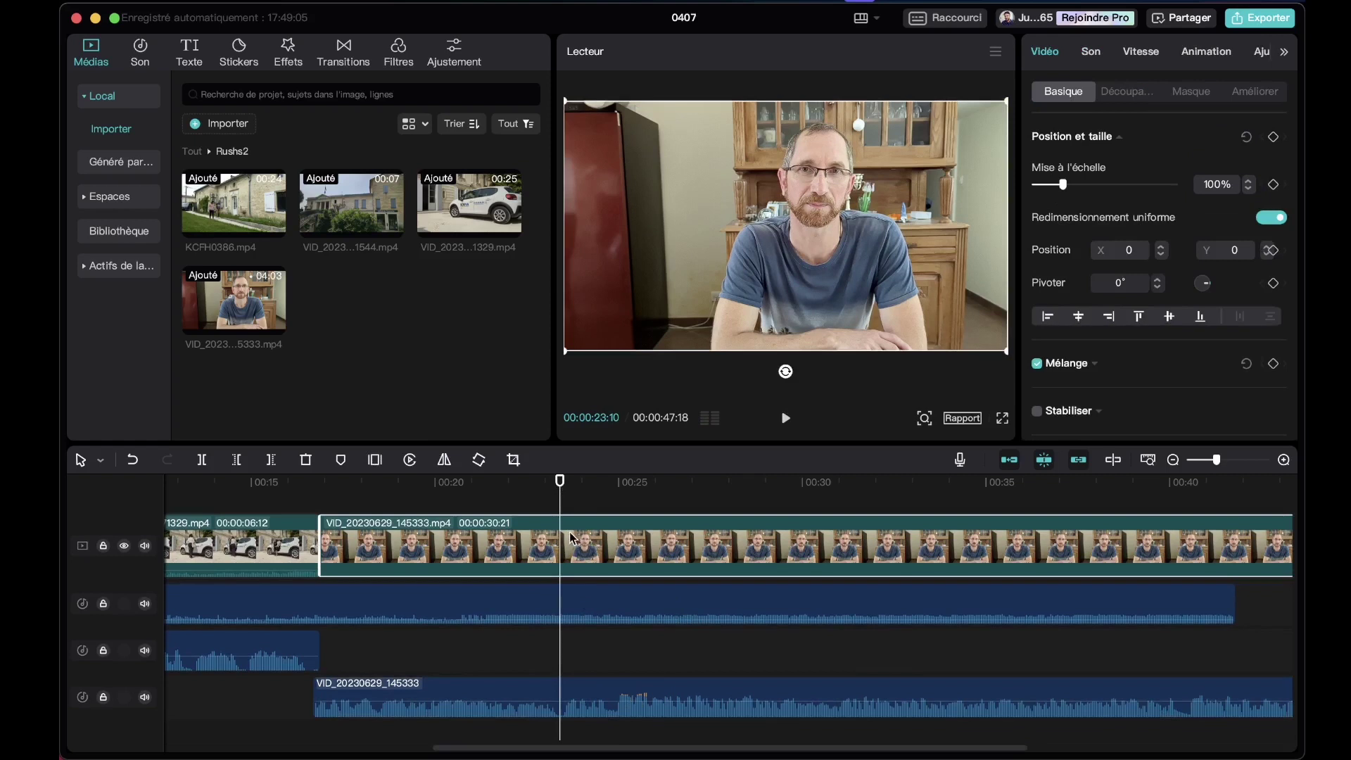
click(203, 461)
click(632, 686)
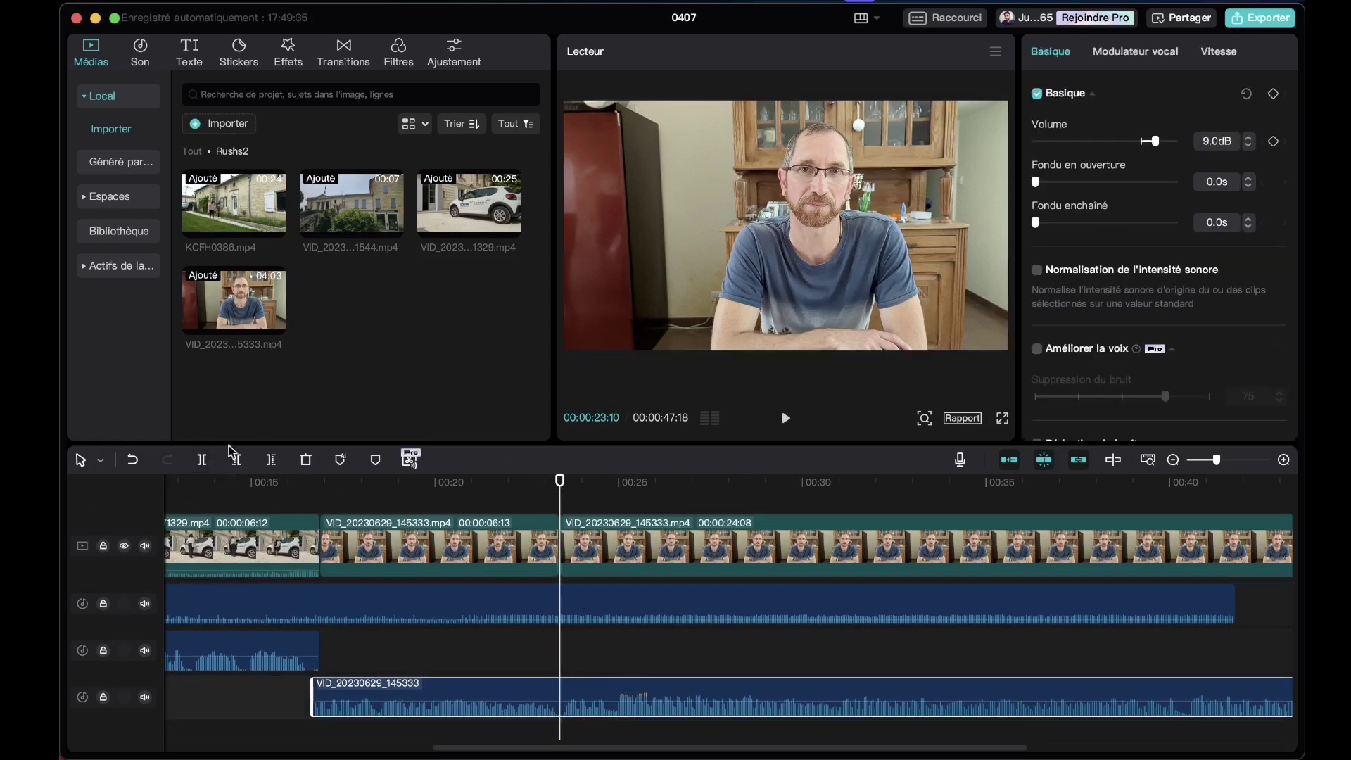
click(203, 460)
- Play on to the end of the unwanted interview passage and split the extracted audio and the video at 00:00:30:24
key(space)
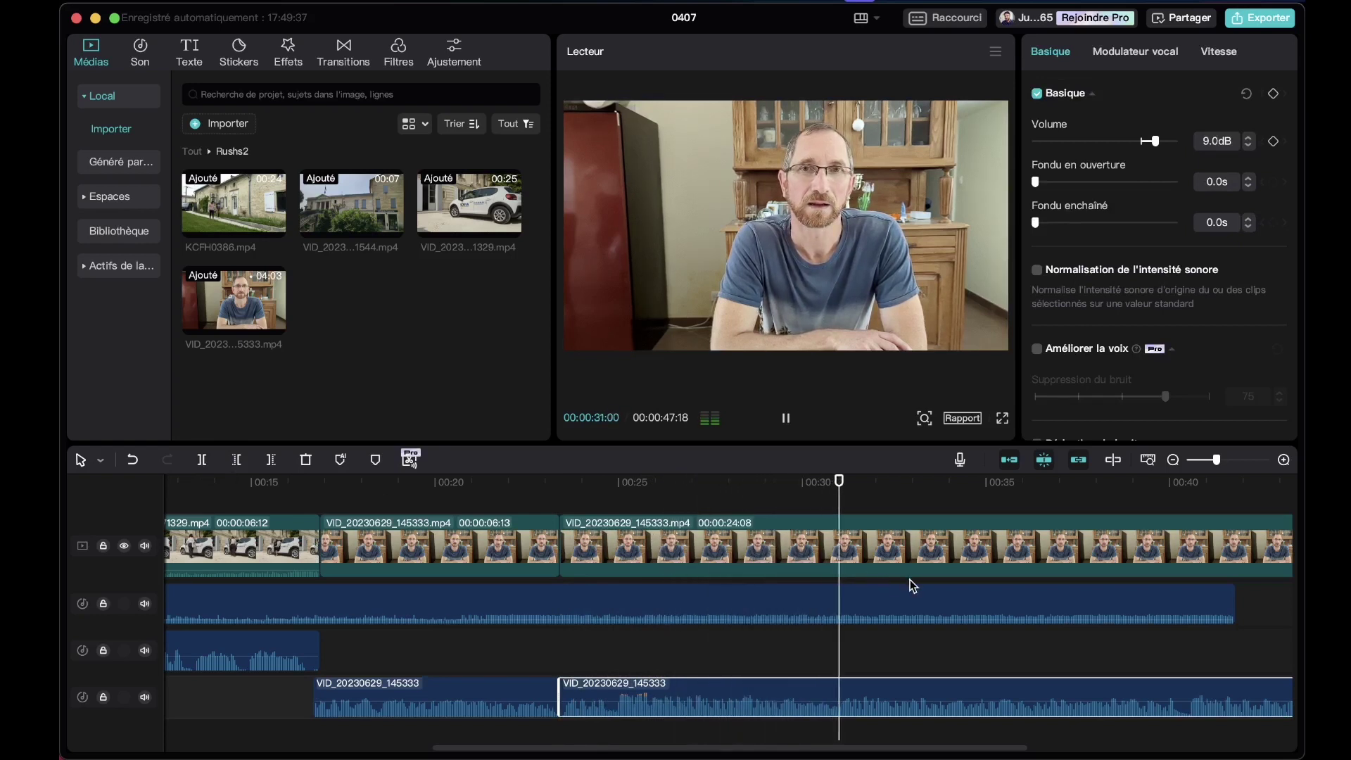
key(space)
click(816, 486)
key(space)
click(832, 487)
key(space)
key(space)
click(835, 492)
drag(835, 493, 838, 495)
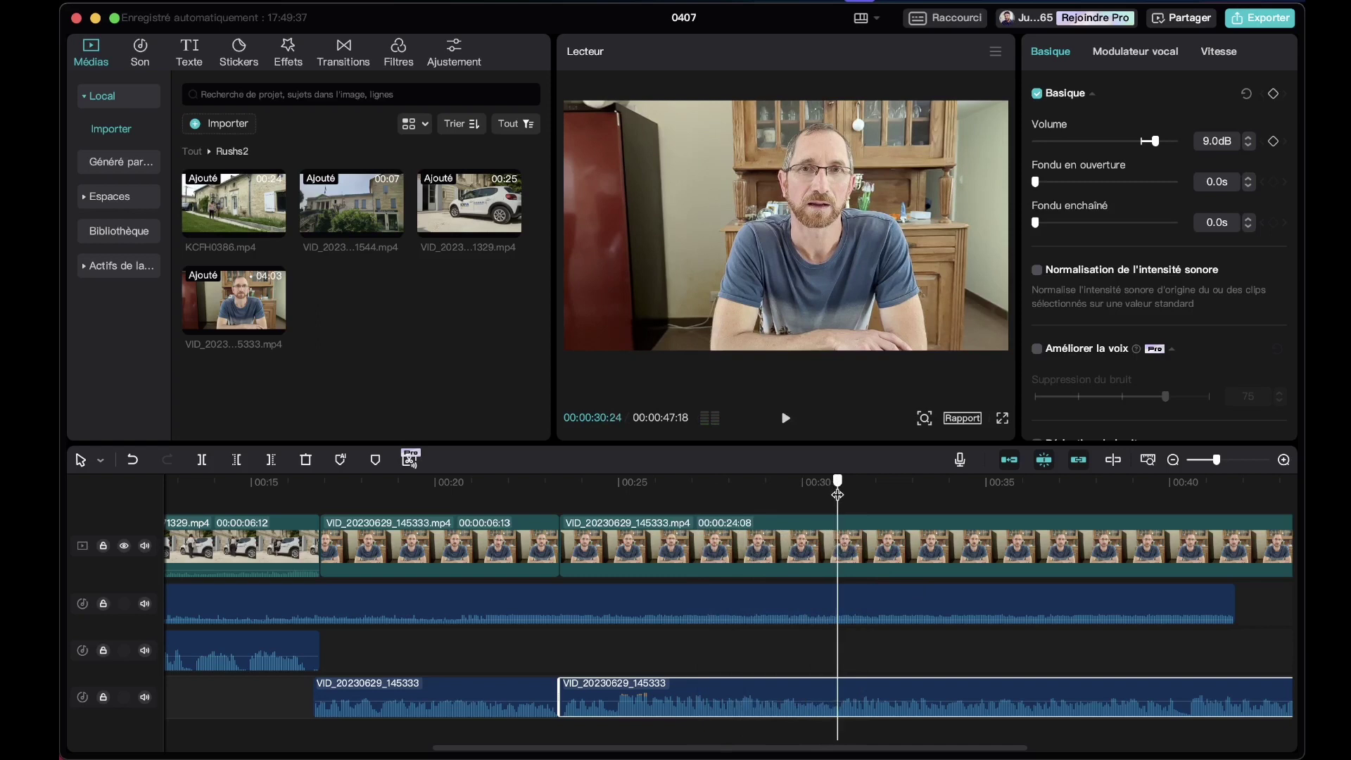
click(201, 460)
click(848, 561)
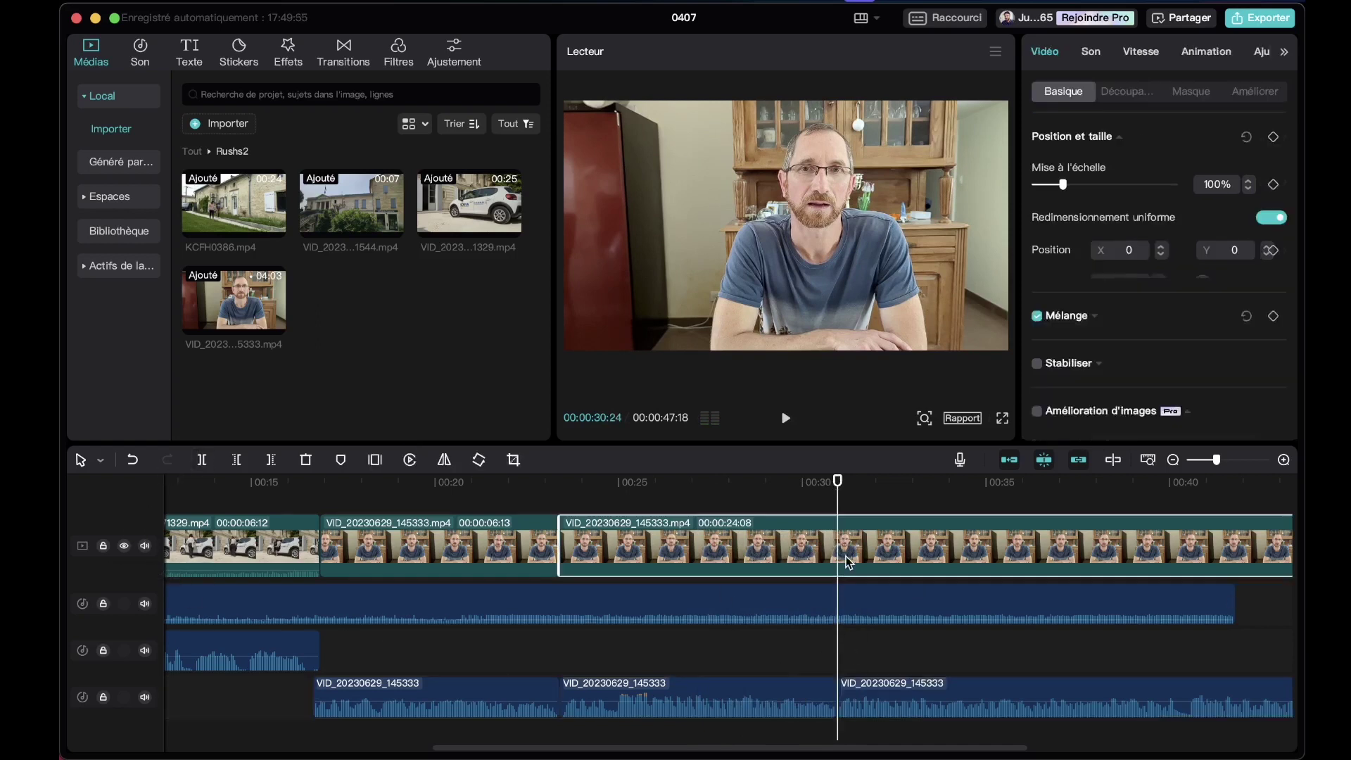
click(202, 461)
- Delete the interview video and extracted audio segments between the two splits
click(725, 539)
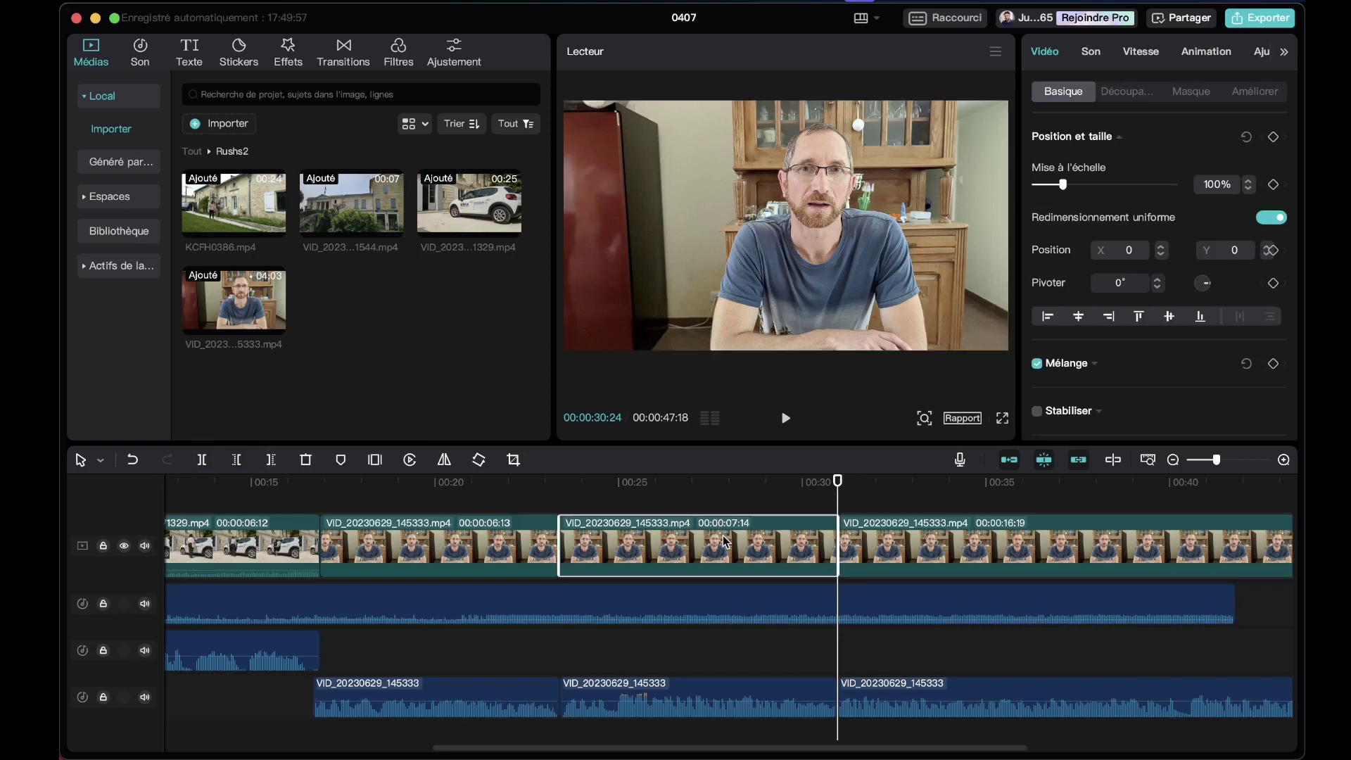
key(Delete)
click(790, 696)
key(Delete)
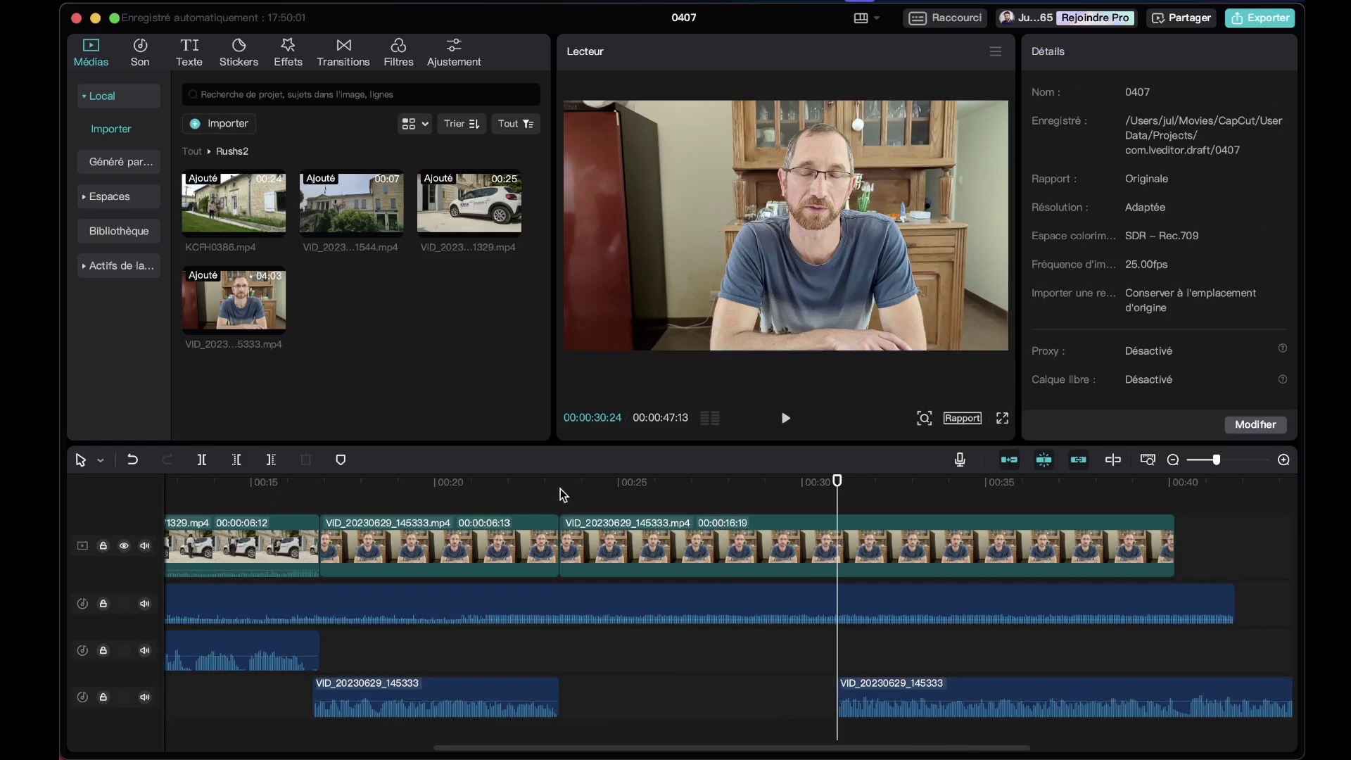
- Move the remaining extracted audio up against the end of the first audio segment and play across the cut
click(976, 681)
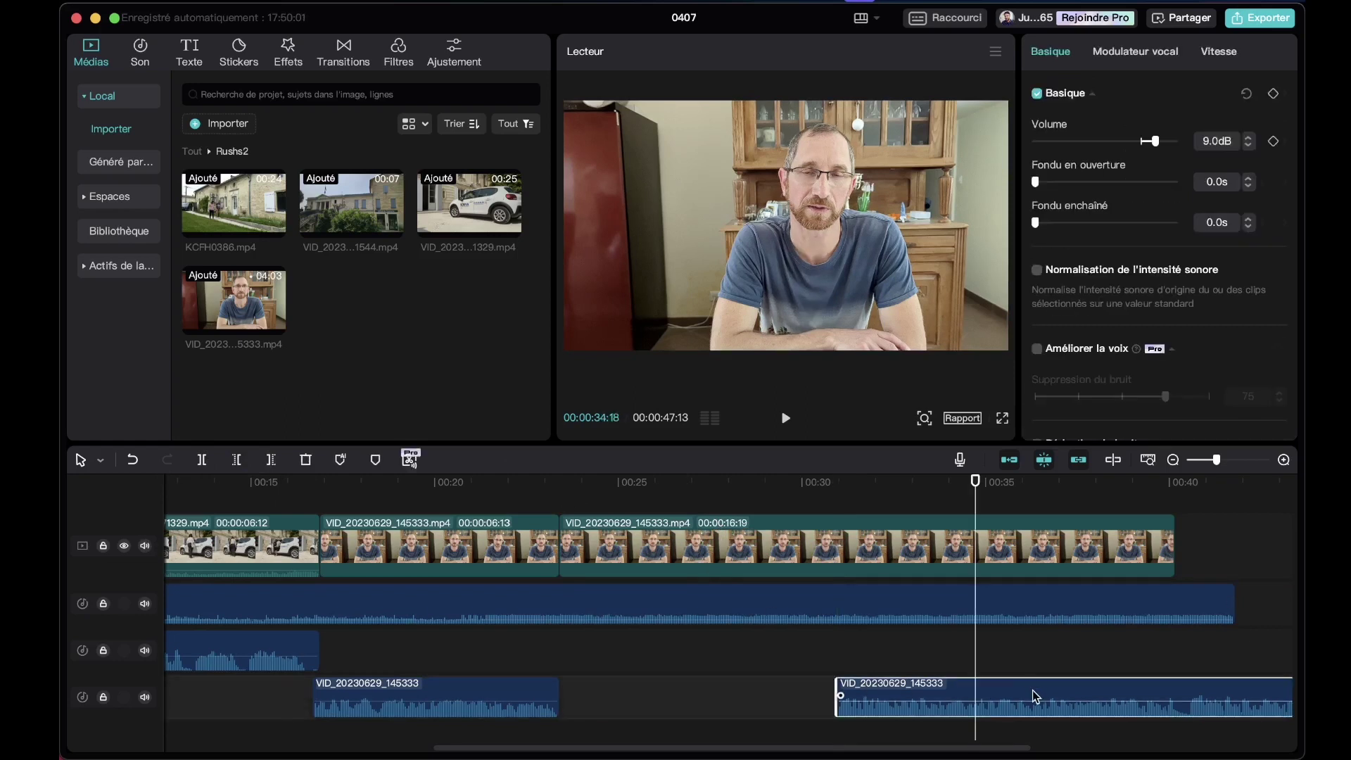
drag(1035, 697, 758, 694)
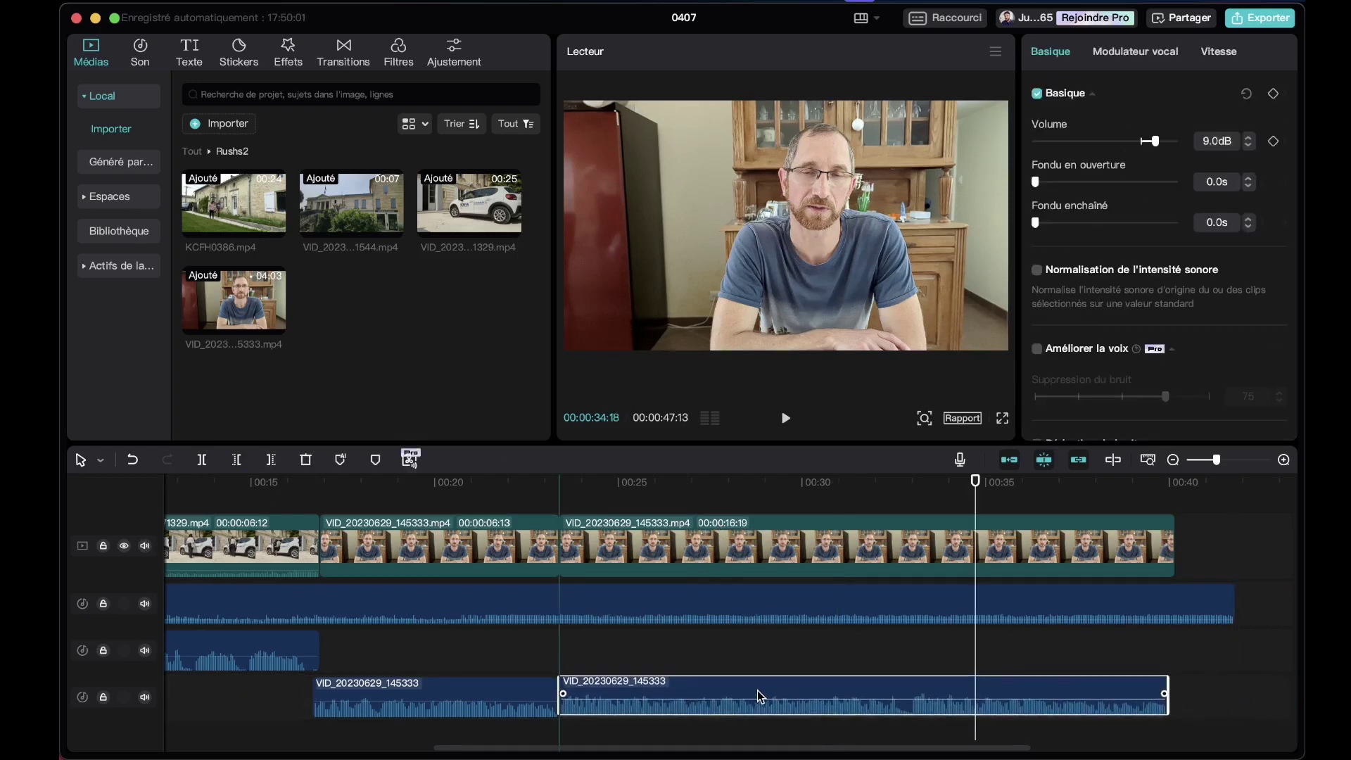
click(479, 489)
key(space)
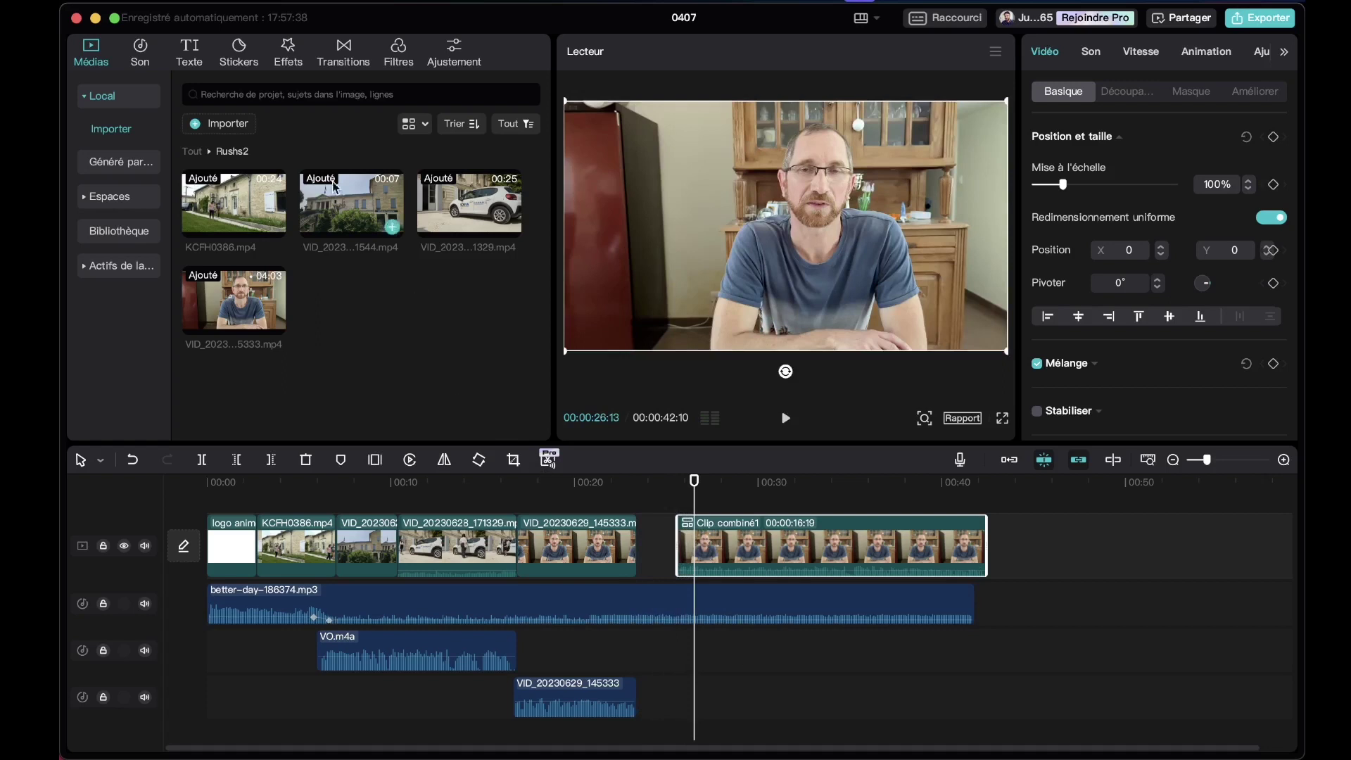
- Return to the main media folder and import Fond.jpeg and Forme 1 - S entier (2).png from the Images folder
click(196, 152)
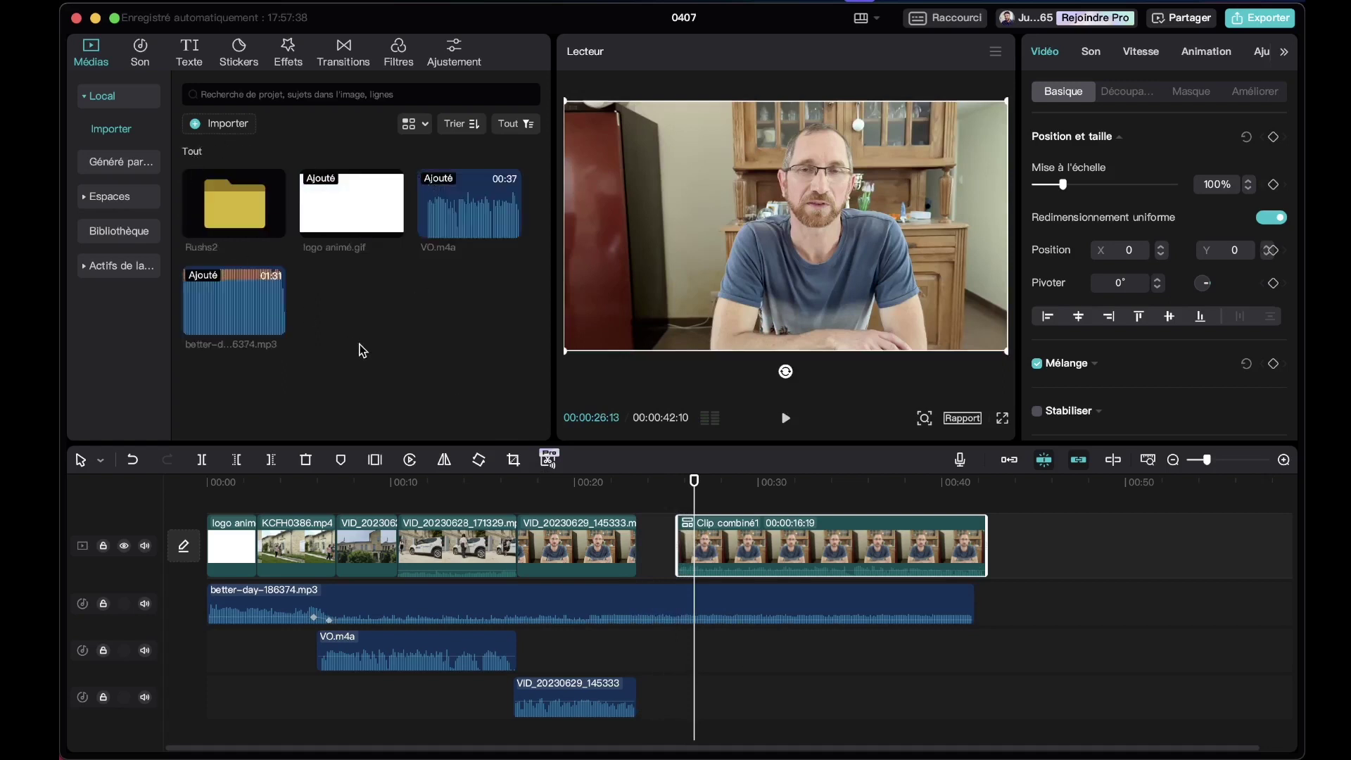
click(218, 123)
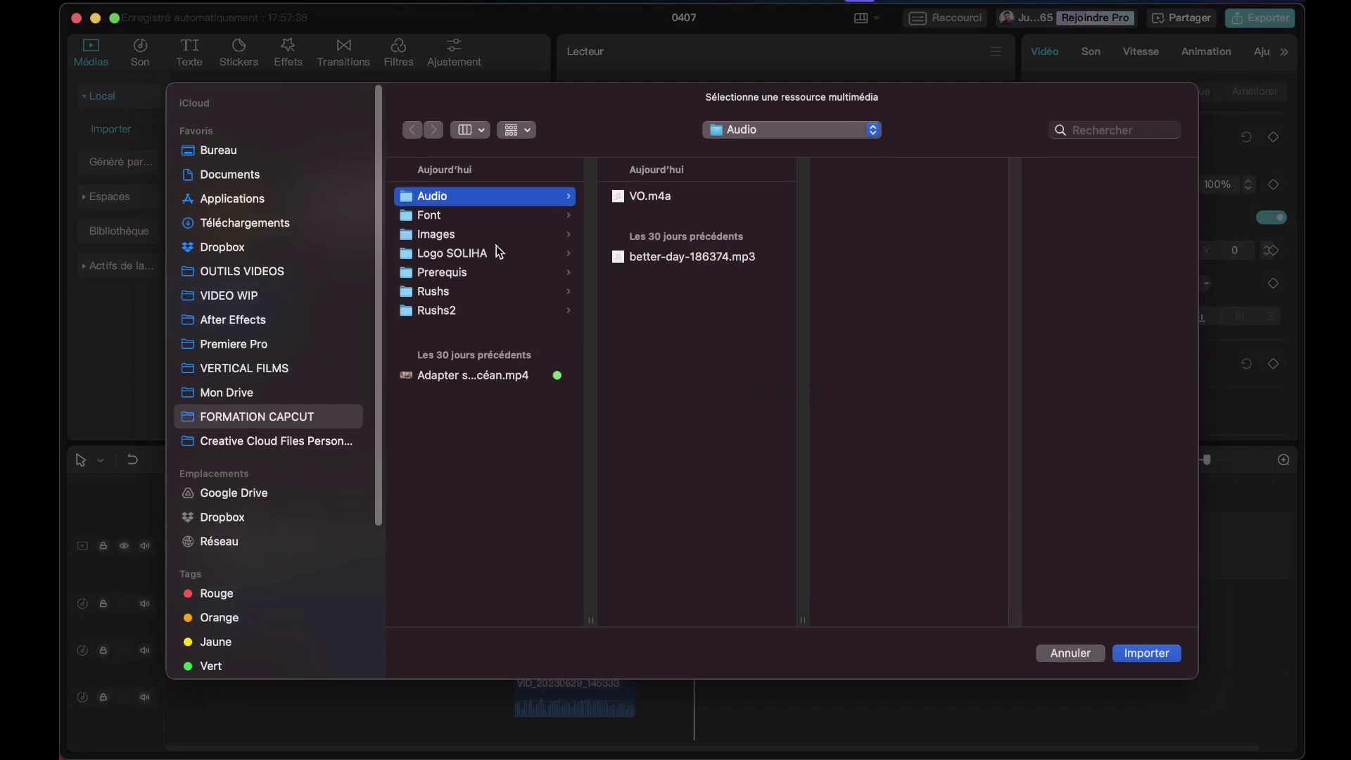
click(483, 217)
click(480, 235)
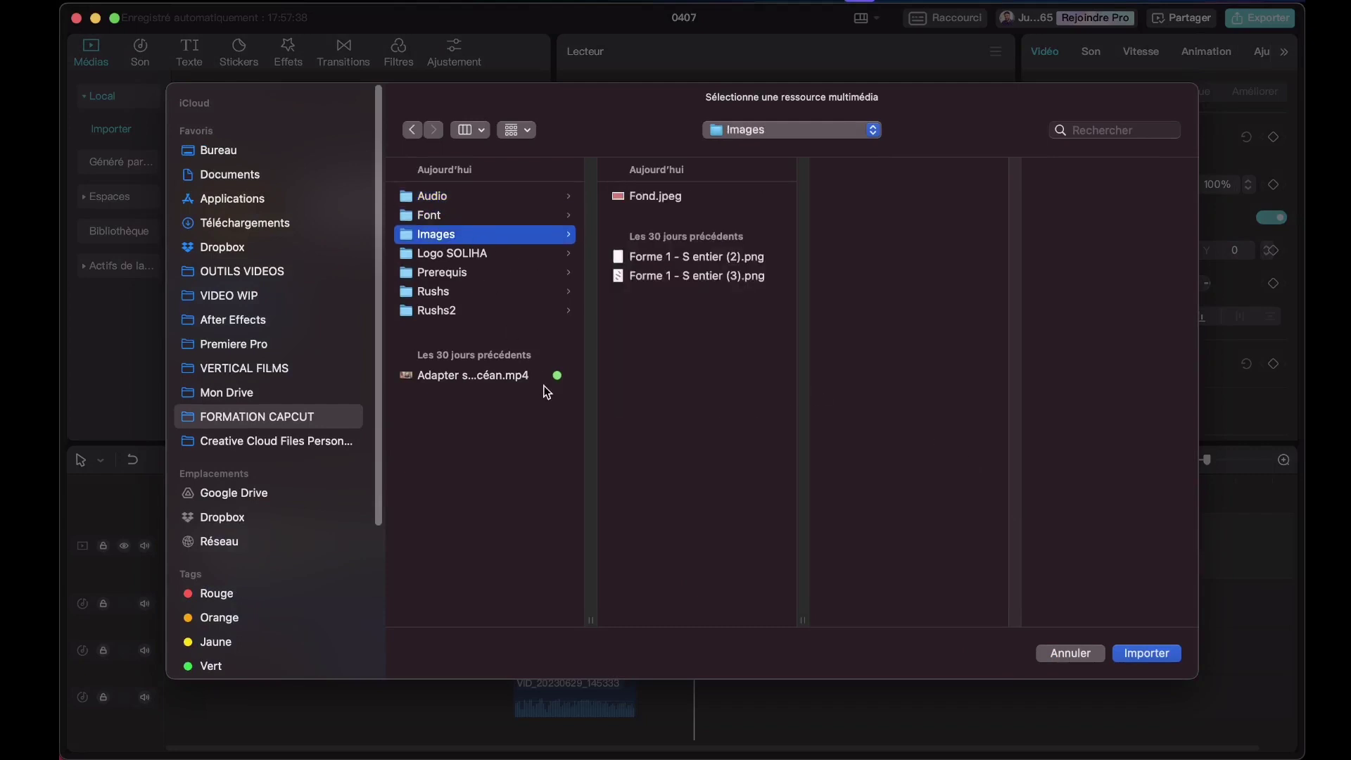
click(656, 200)
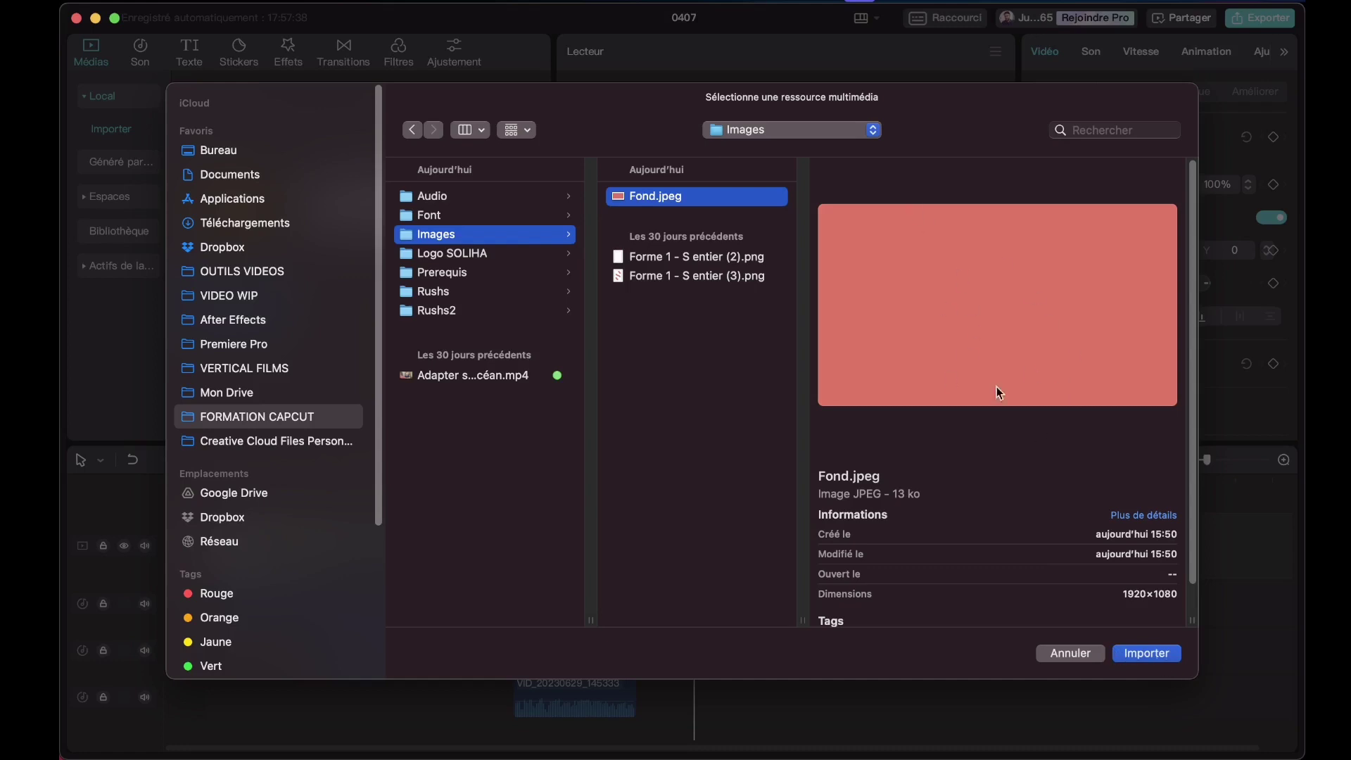
click(743, 264)
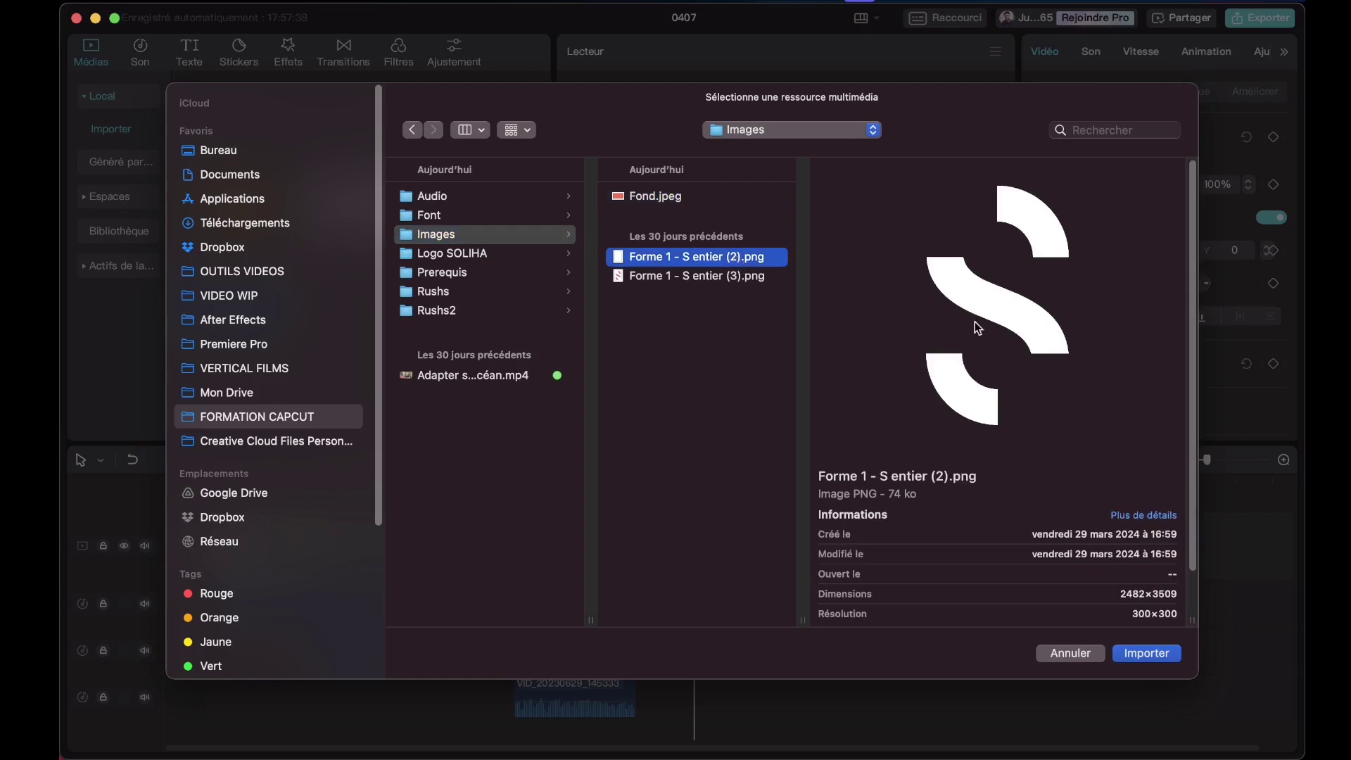
key(space)
key(space)
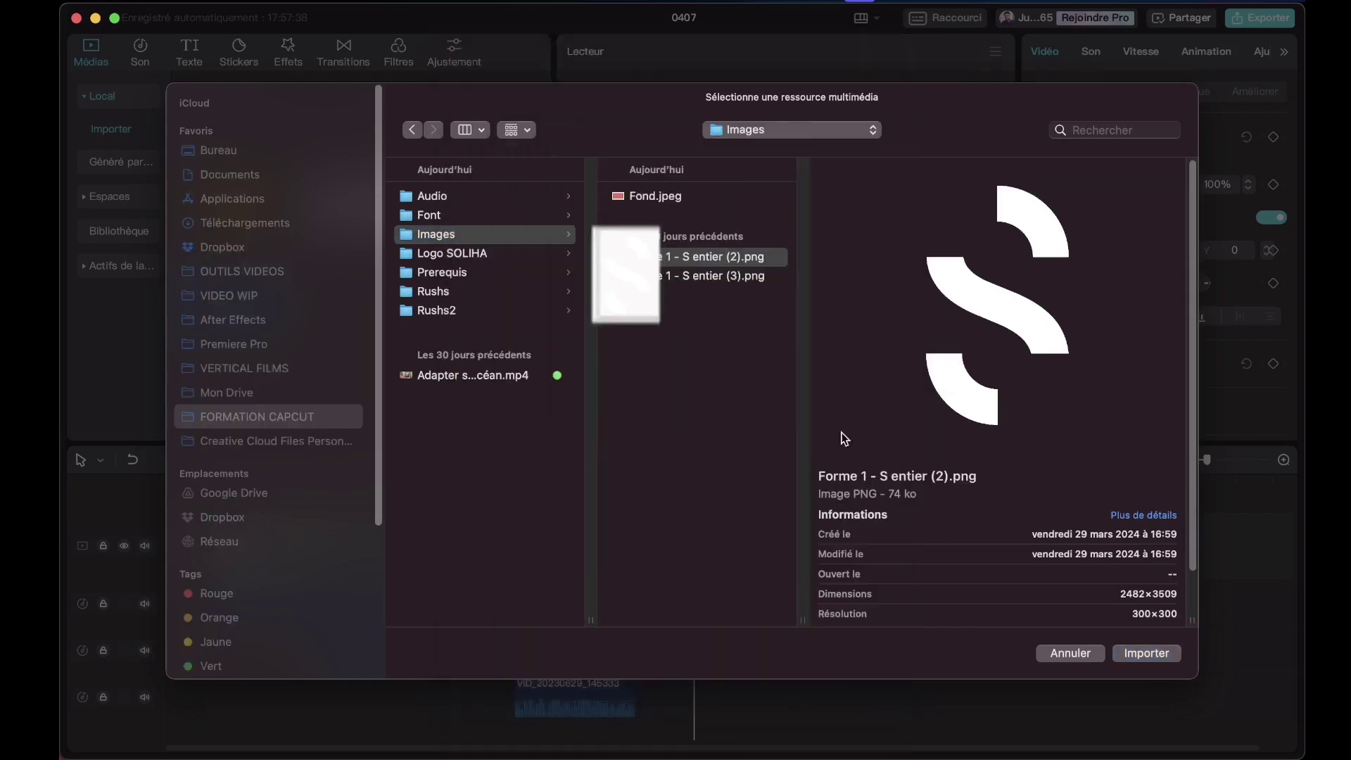
super+click(659, 197)
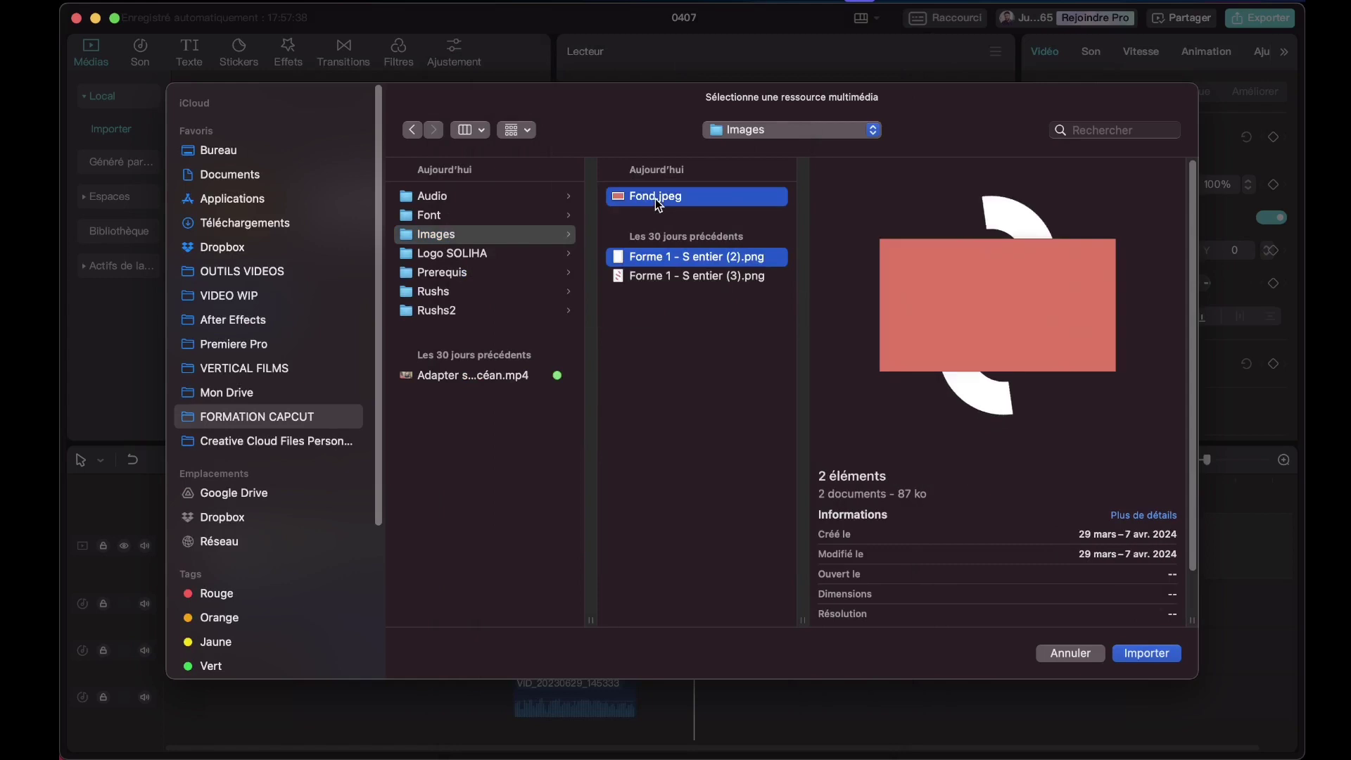
click(1136, 653)
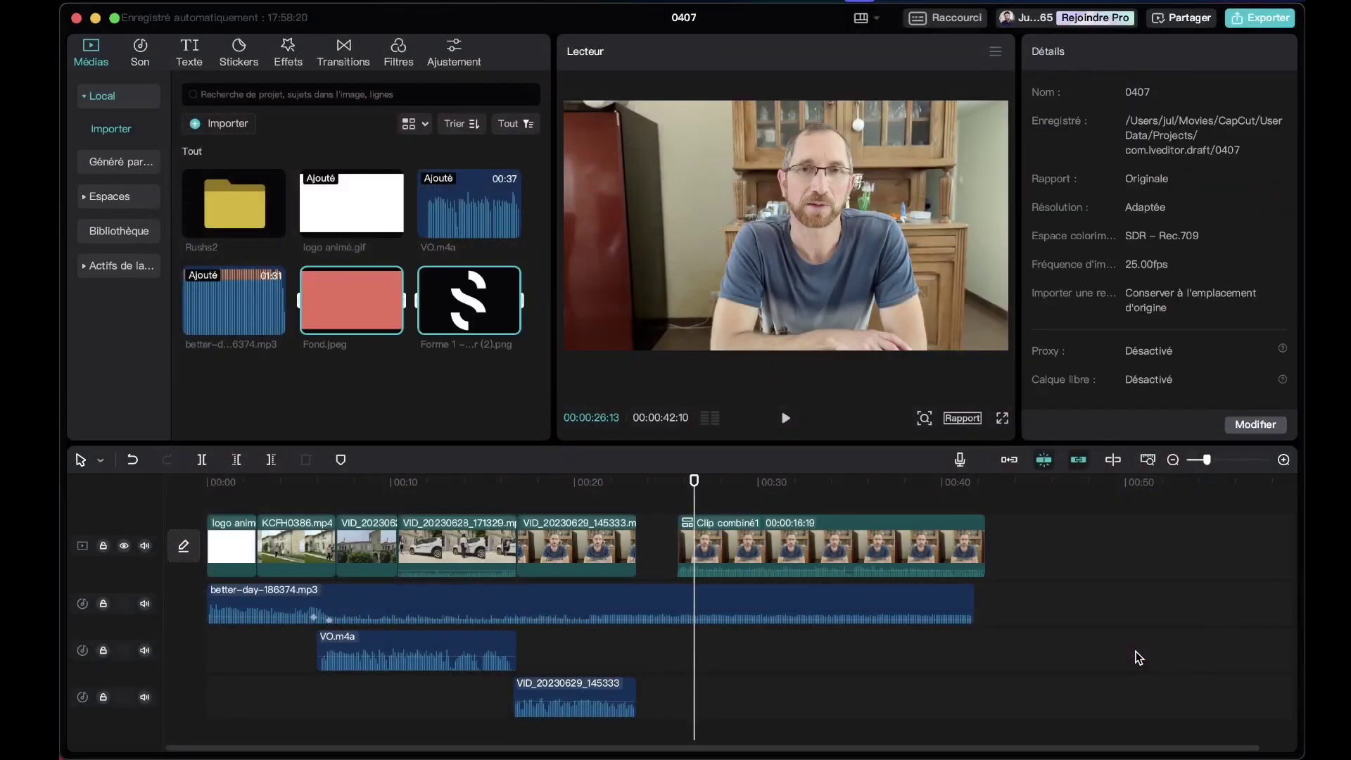
click(414, 415)
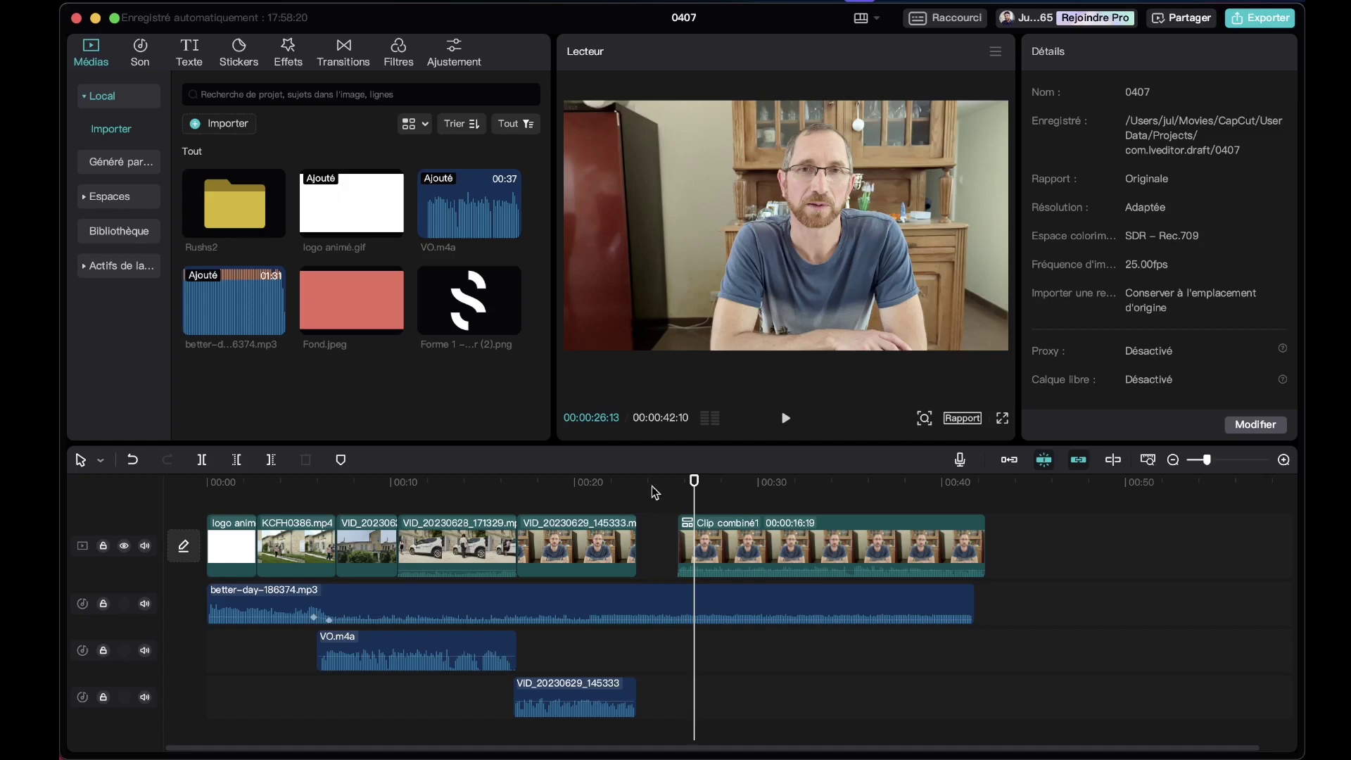
- Move Clip combiné1 about 10 seconds later on the timeline and place Fond.jpeg directly after the first interview clip
drag(751, 561, 925, 556)
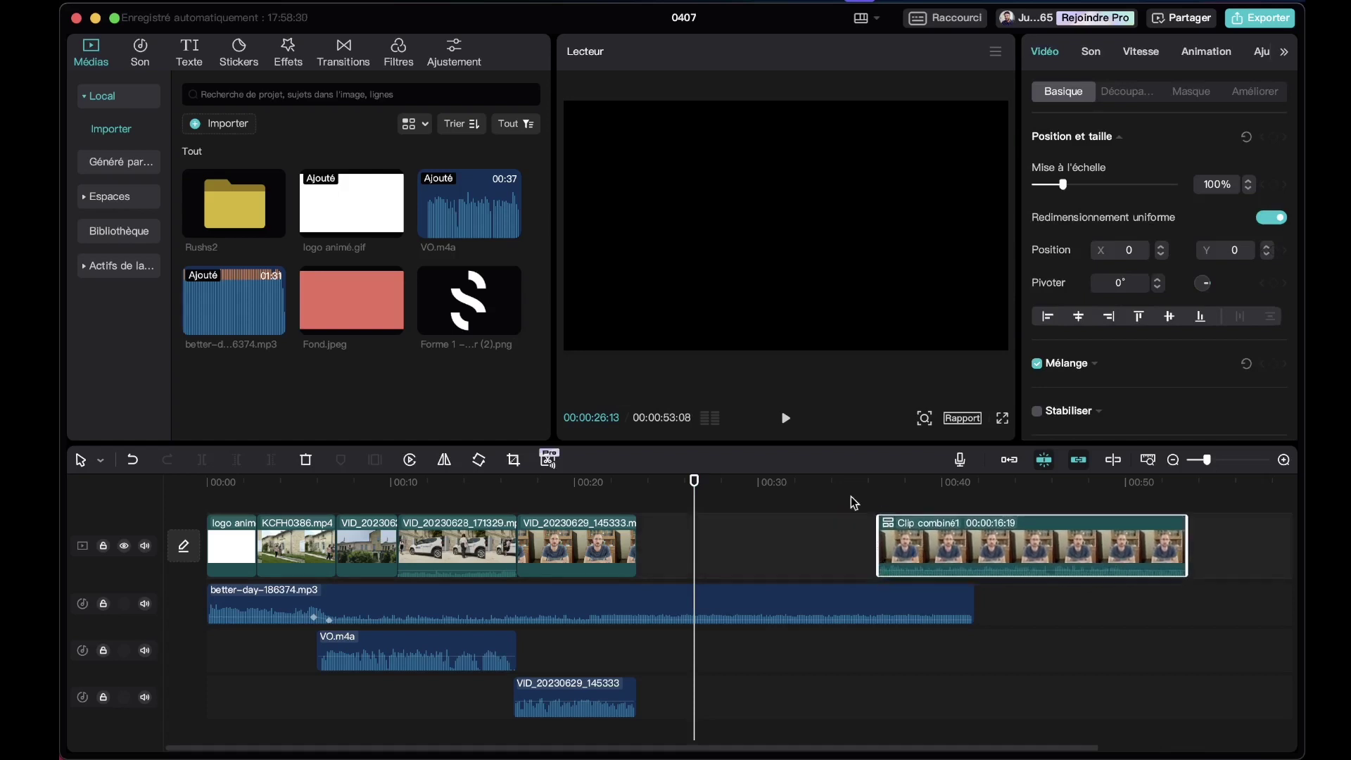
click(322, 331)
drag(349, 300, 689, 543)
- Play from the interview into Fond.jpeg and trim the end of Fond.jpeg to 00:00:26:06
click(636, 492)
key(space)
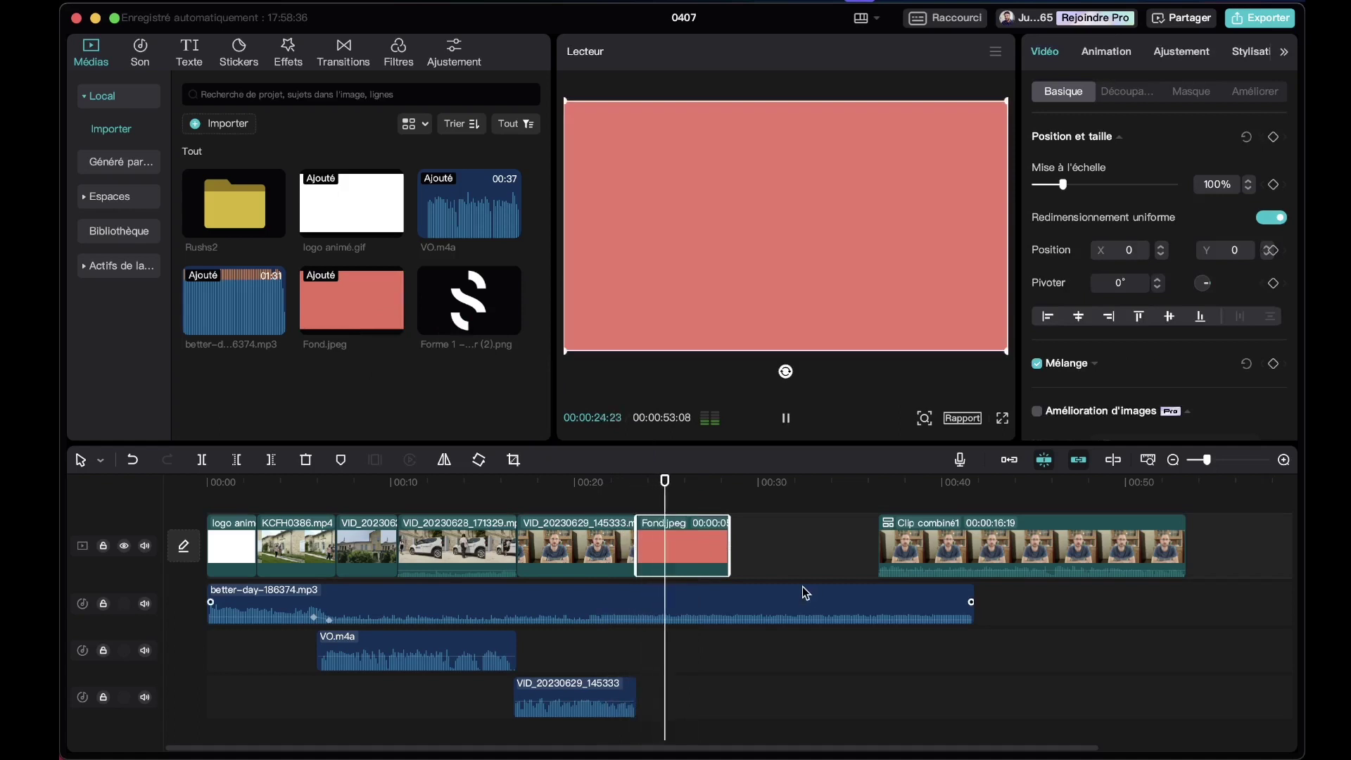
click(618, 487)
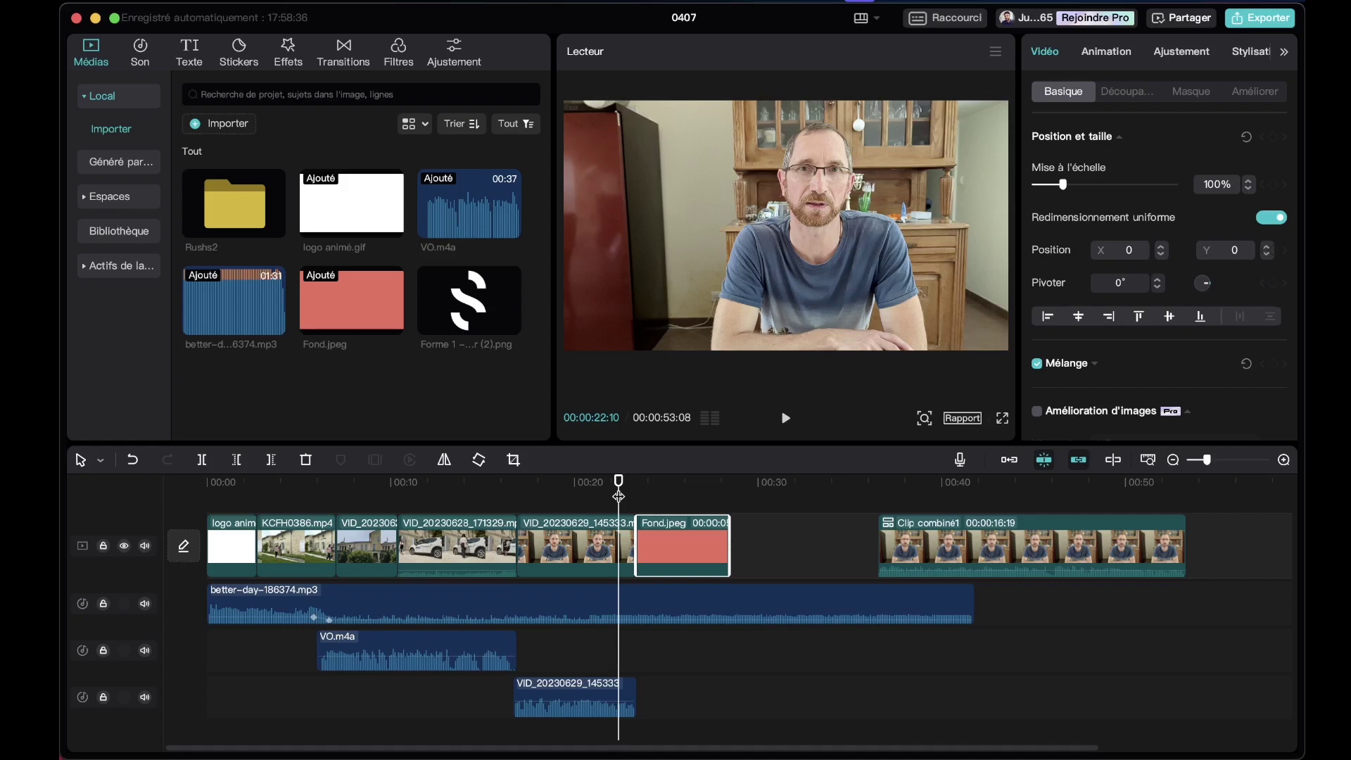
key(space)
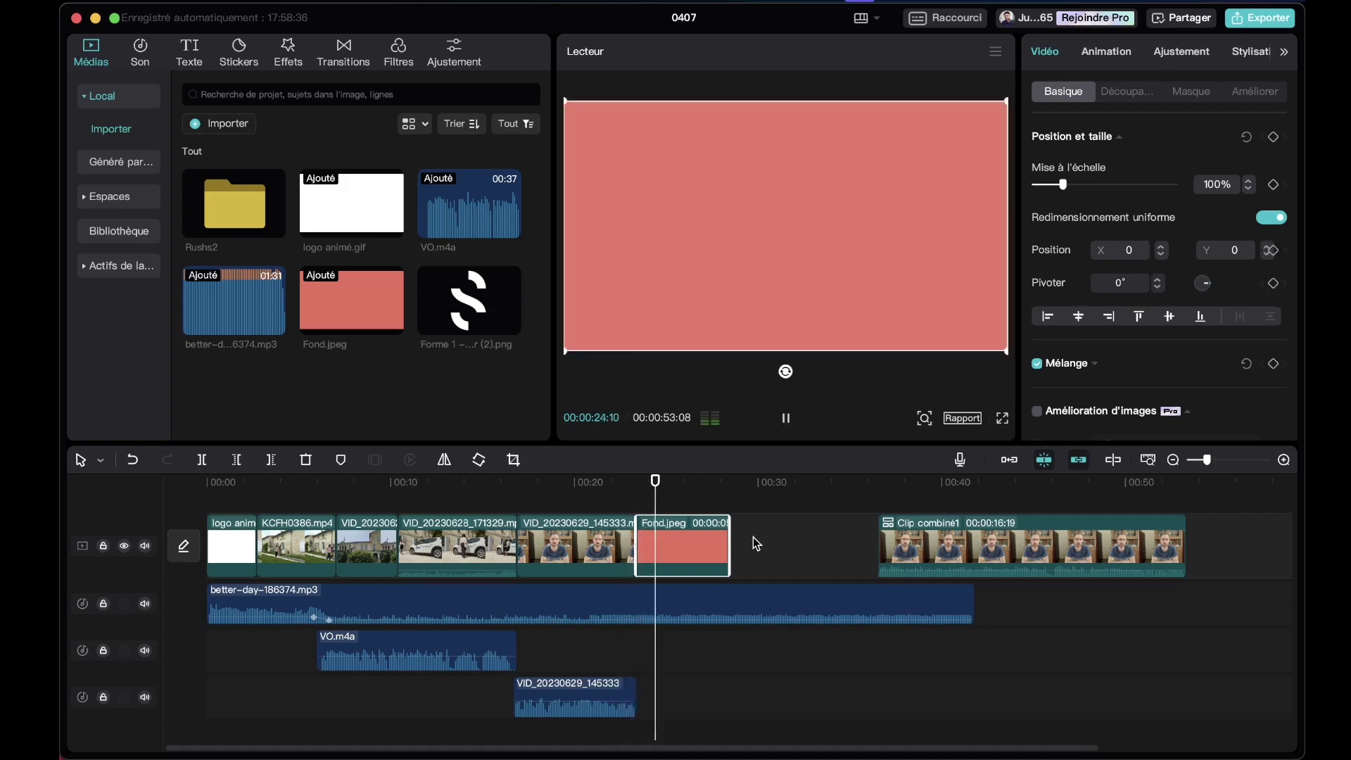
key(space)
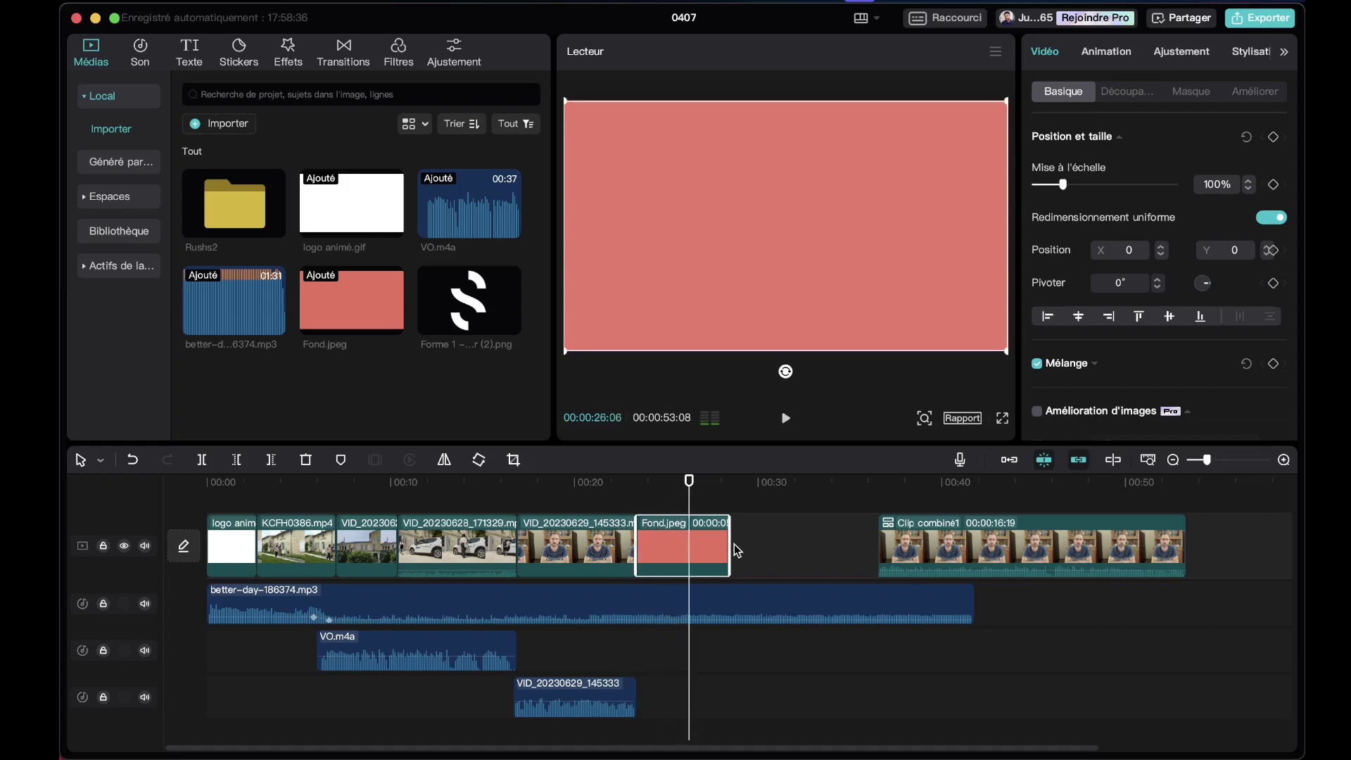
drag(731, 543, 691, 543)
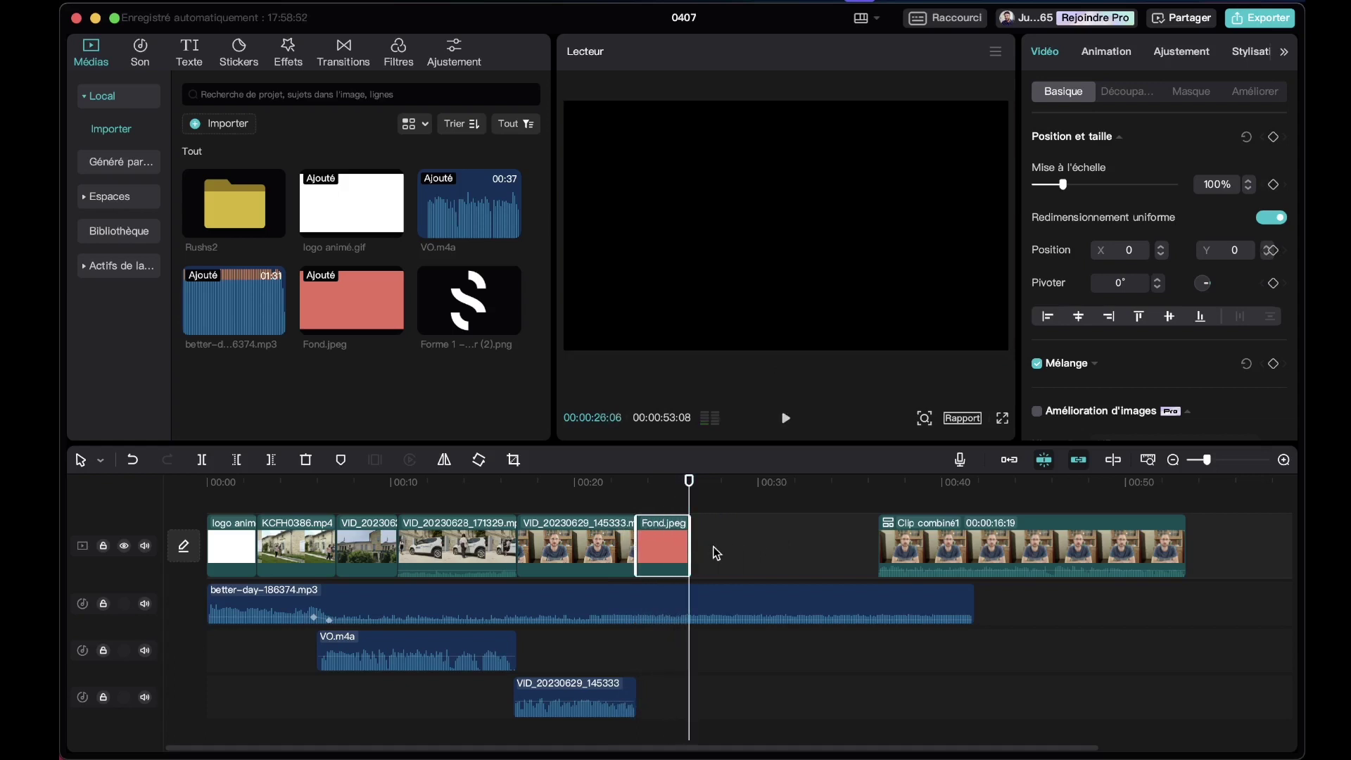
- Move Clip combiné1 back against the end of Fond.jpeg and play from the first interview clip across the coloured background
click(715, 549)
drag(940, 547, 834, 516)
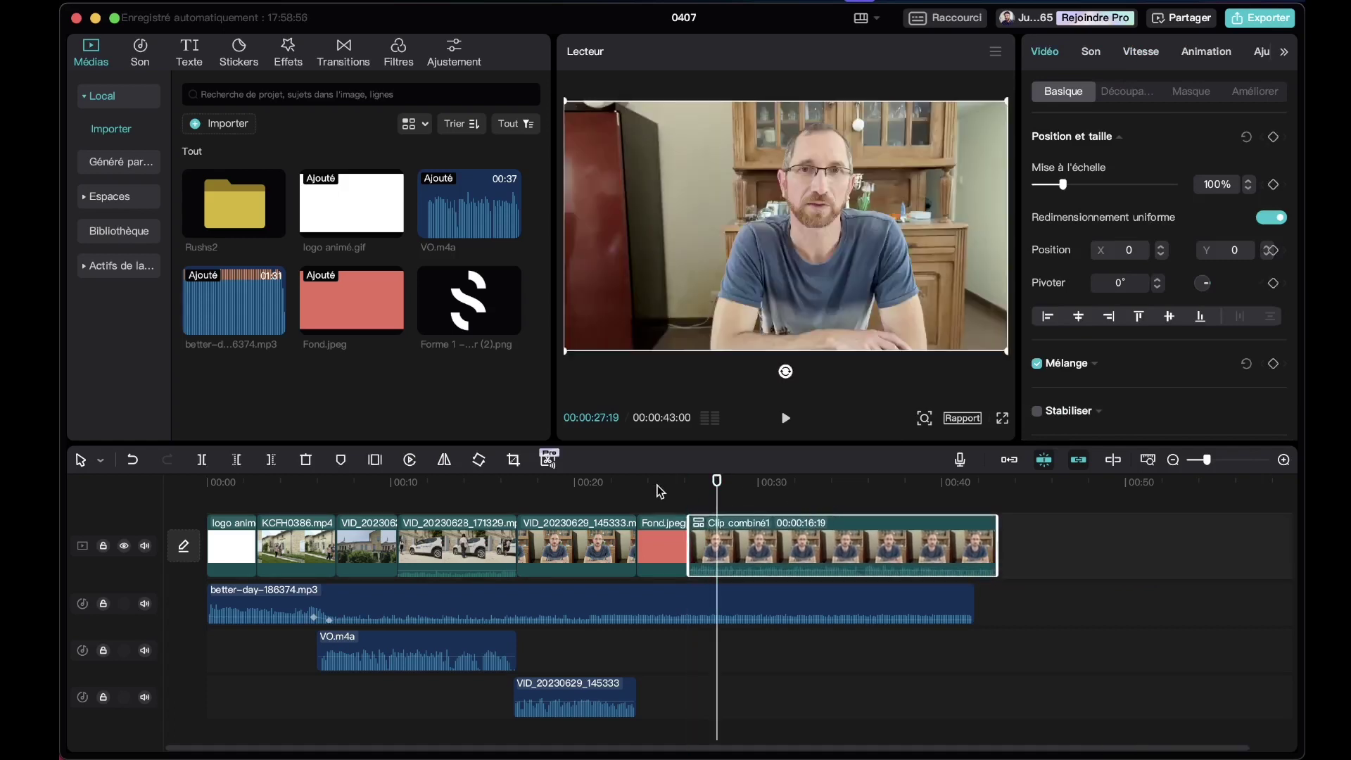
click(613, 486)
key(space)
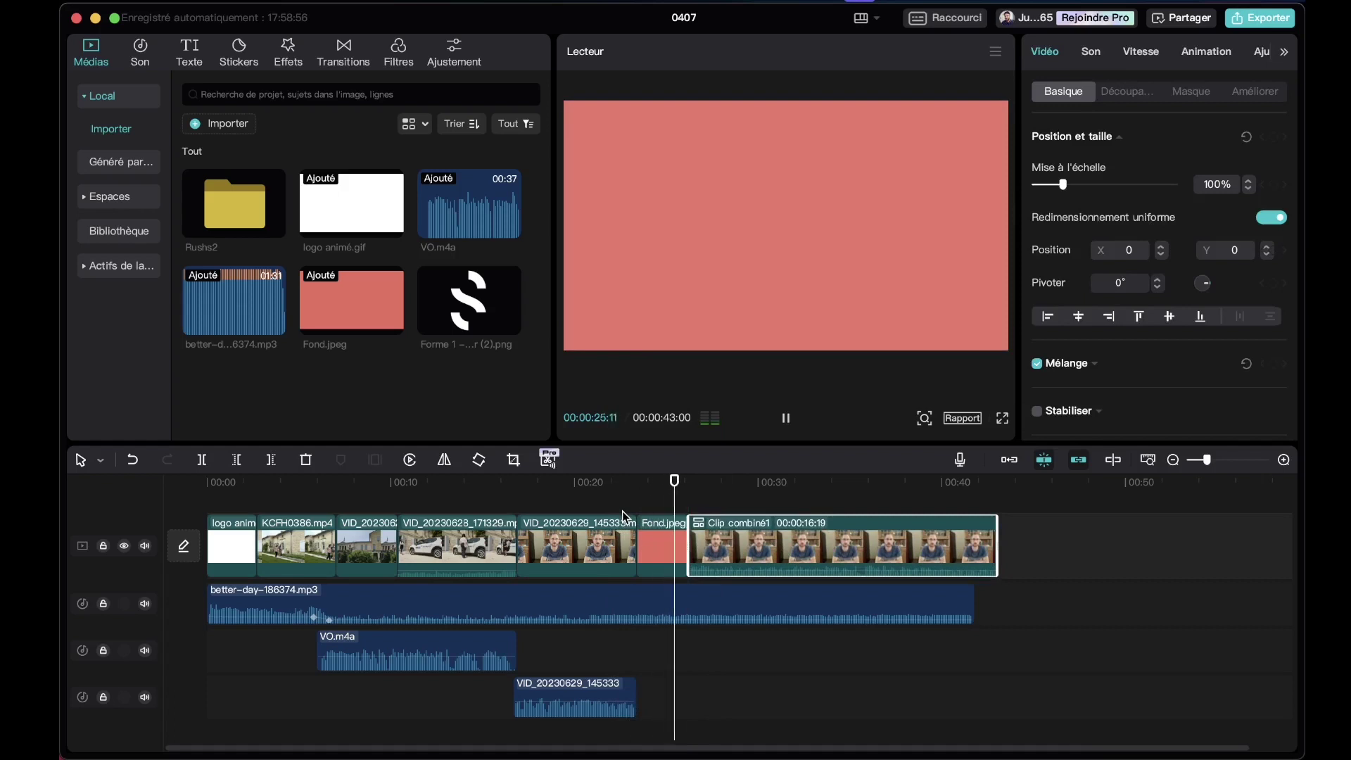
key(space)
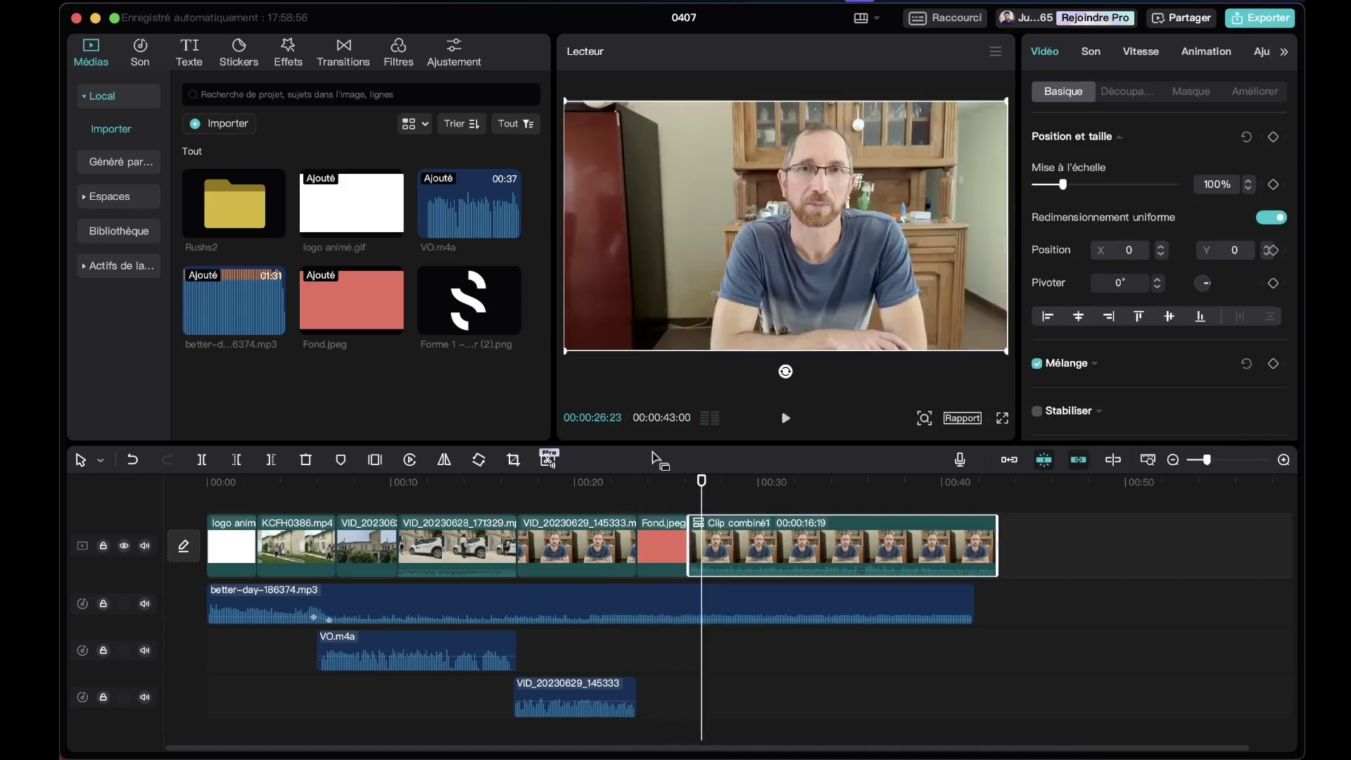
- Enlarge the timeline area, place Forme 1 - S entier (2).png on a track above Fond.jpeg with matching length, and play it
click(658, 497)
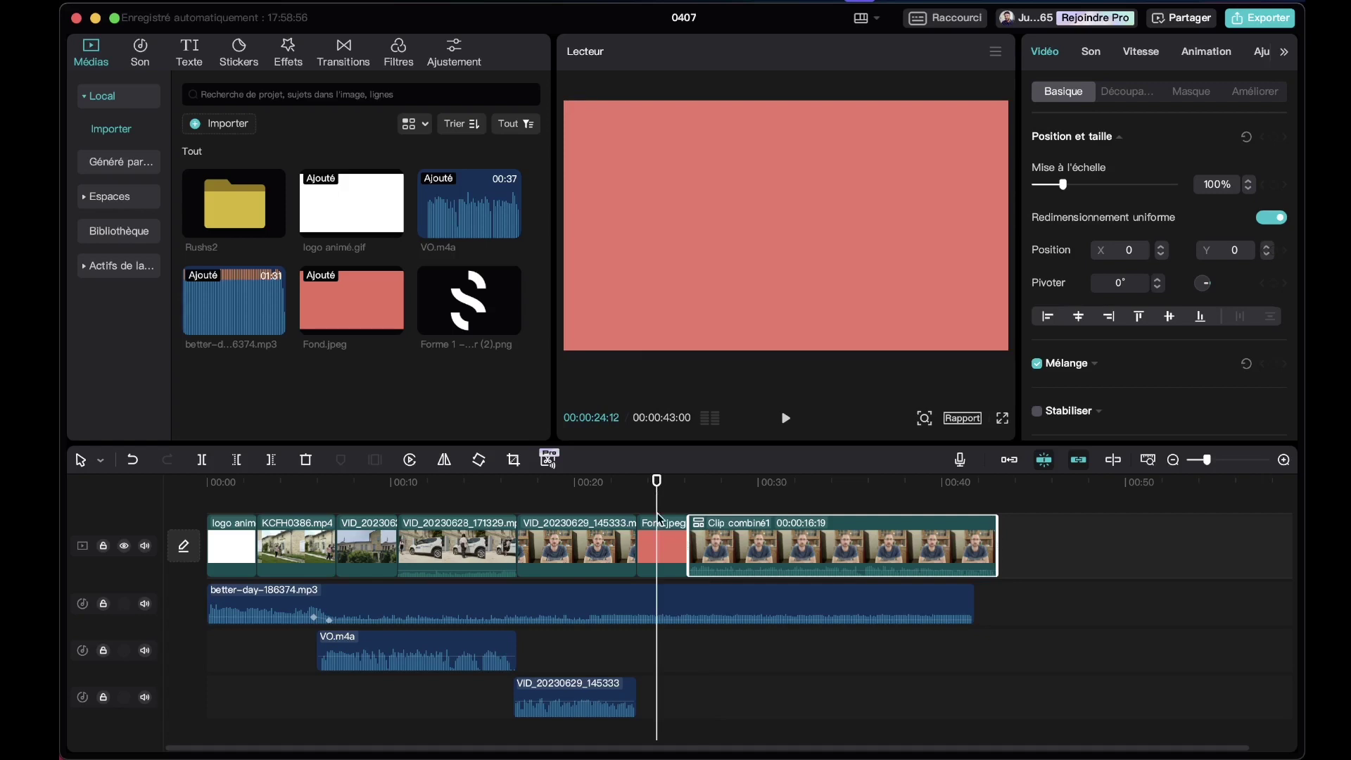
drag(706, 444, 709, 371)
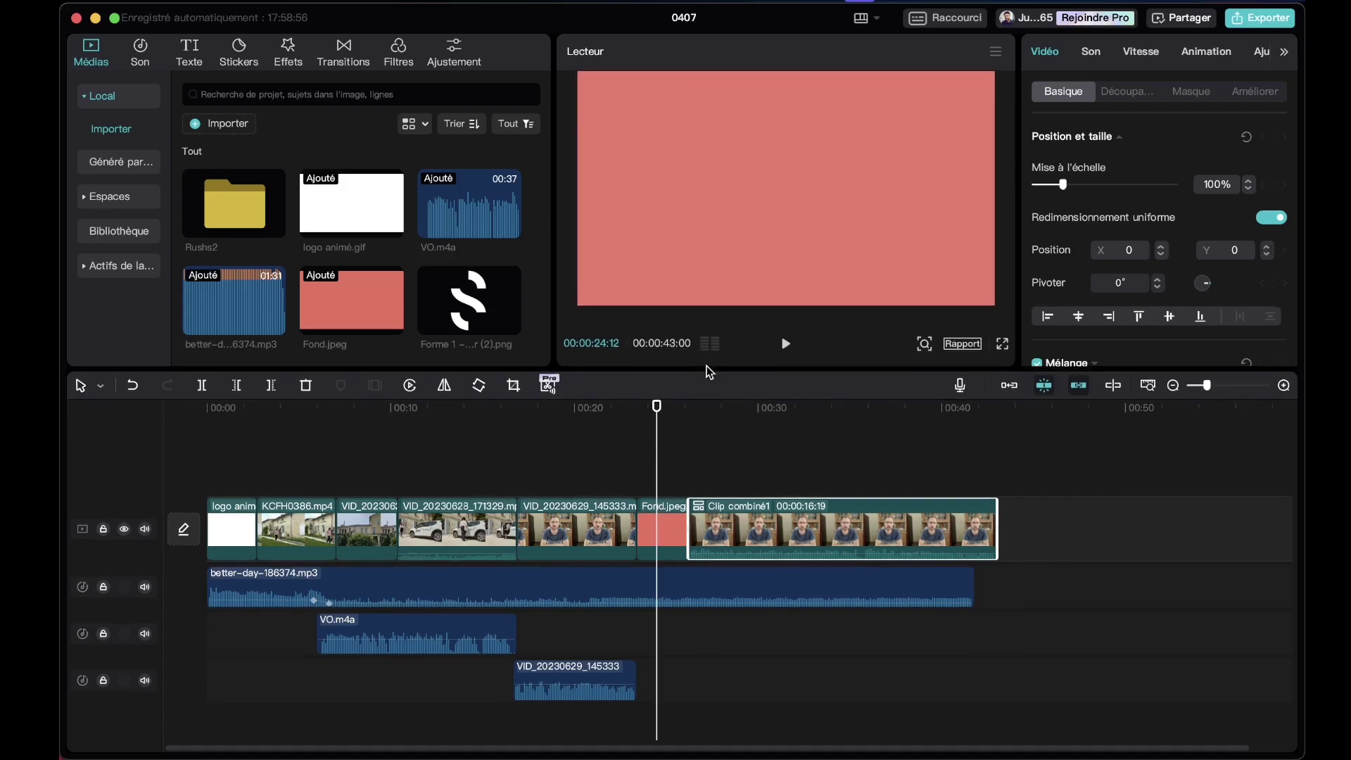
click(467, 301)
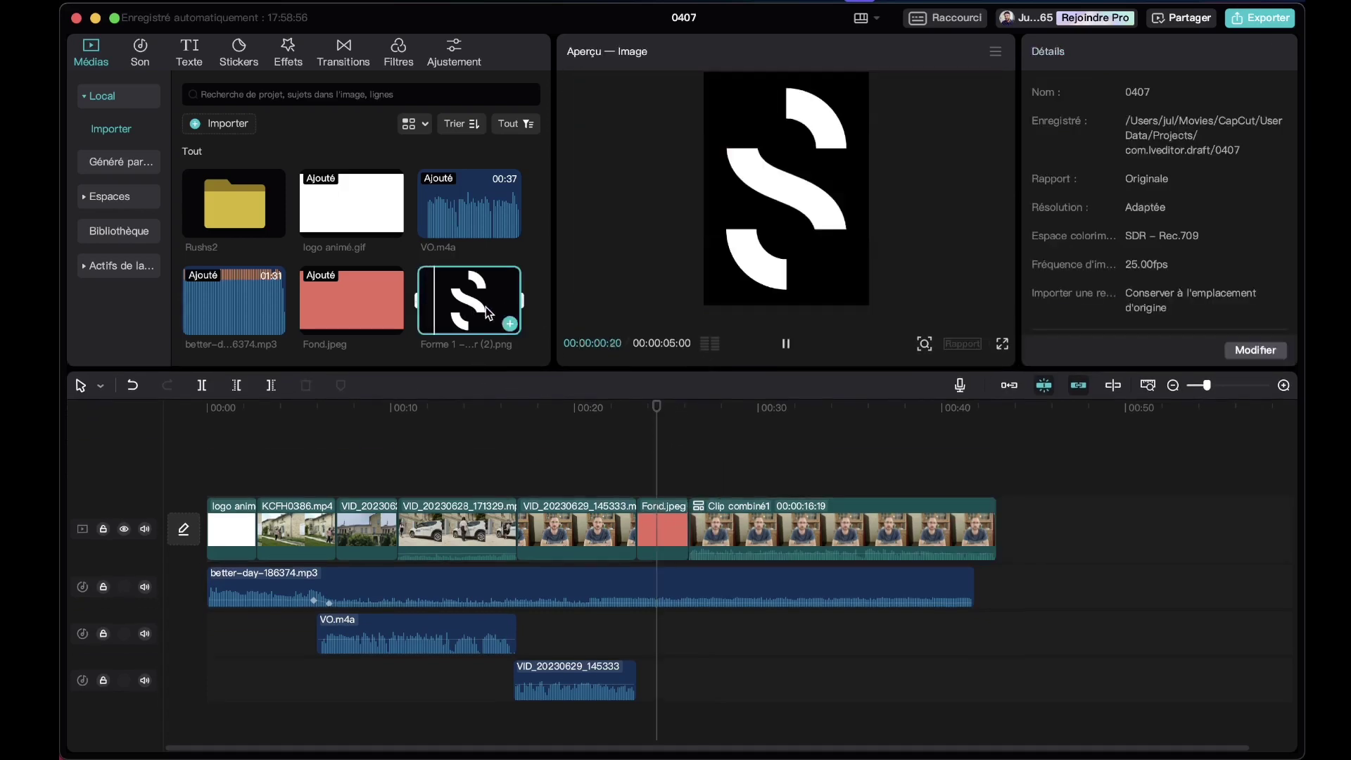
drag(466, 296, 691, 495)
click(621, 408)
key(space)
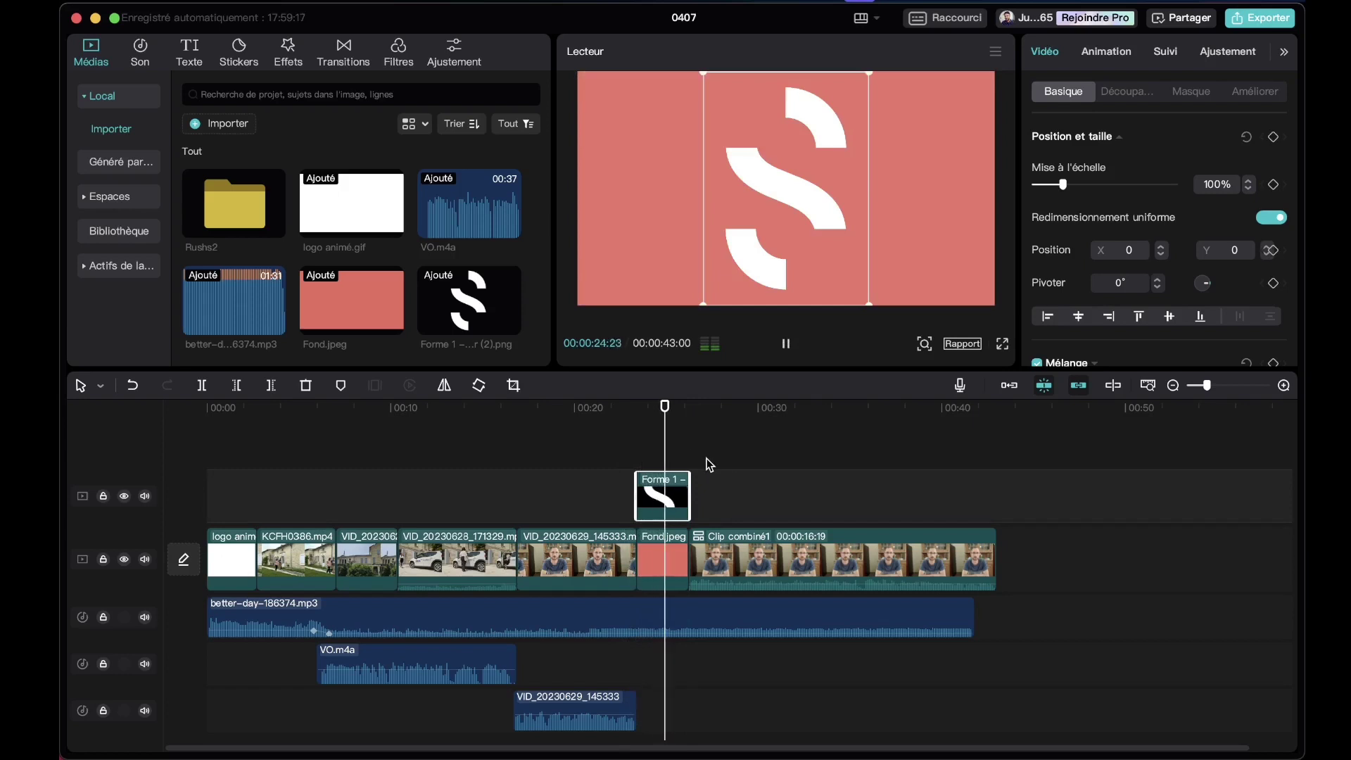
- Enlarge the preview and settings area and lower the opacity of the S logo clip above Fond.jpeg to 18%
click(729, 518)
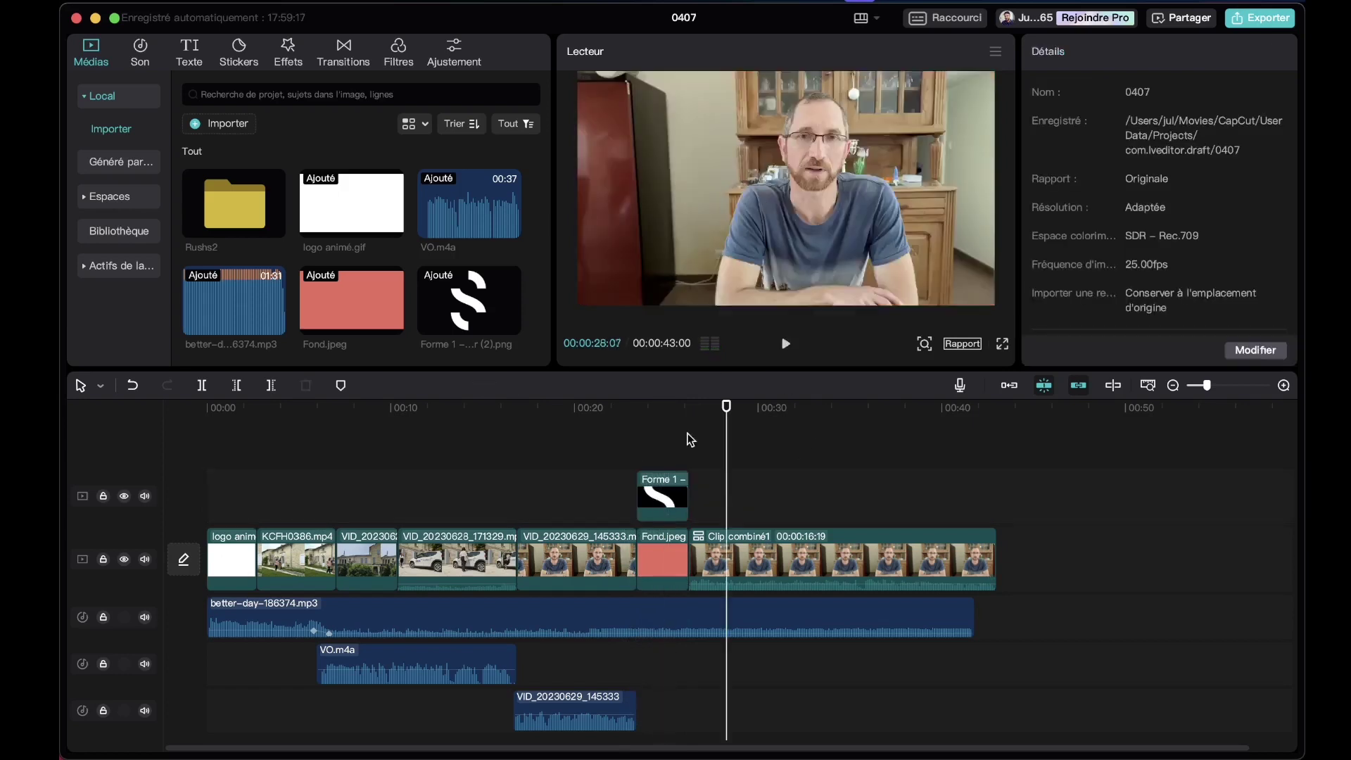
click(662, 422)
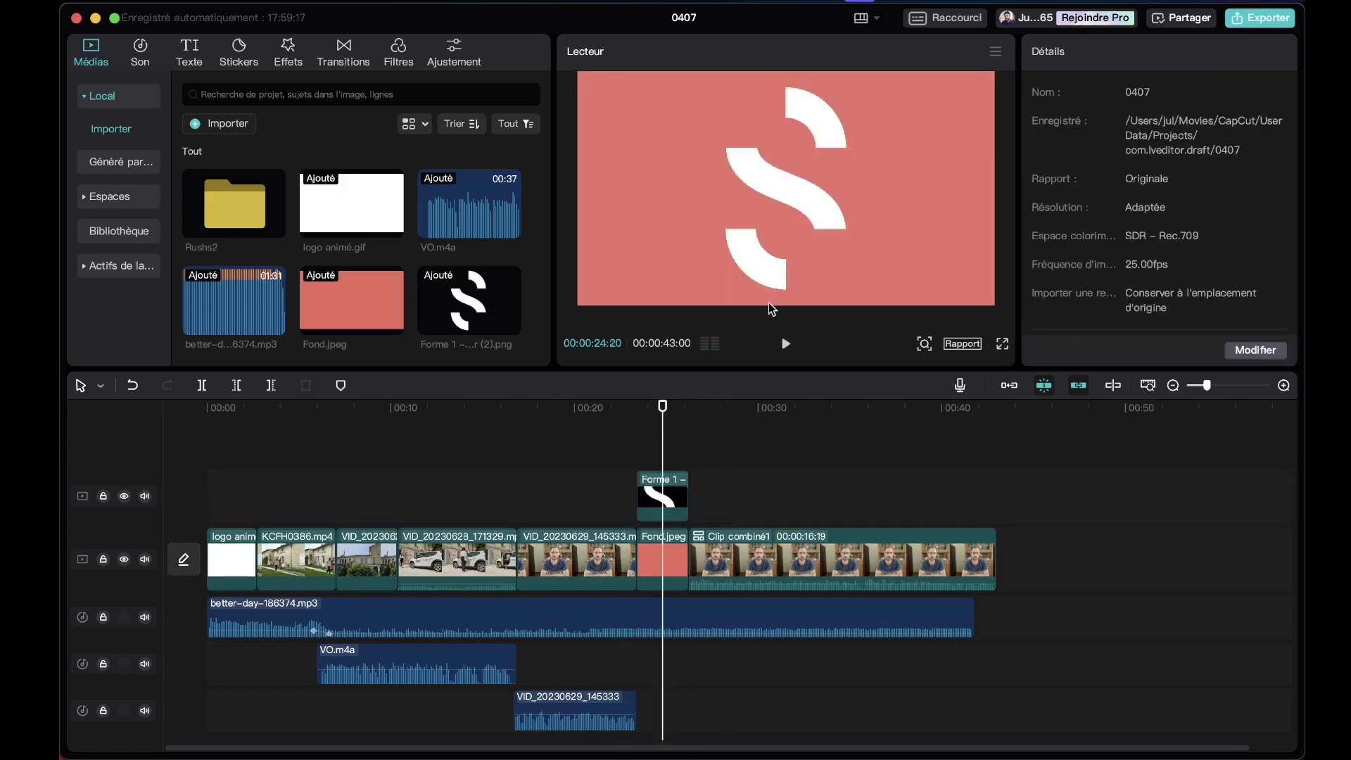
click(667, 514)
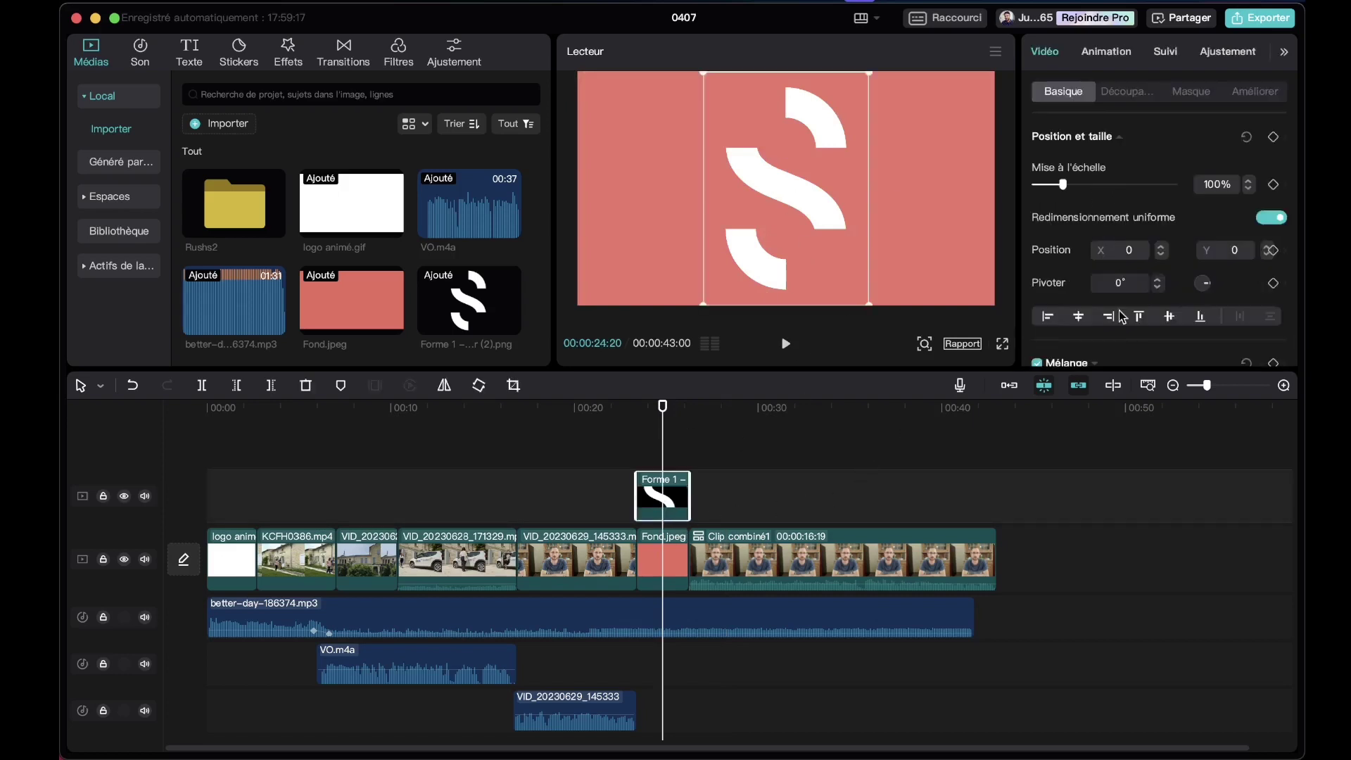
drag(993, 370, 993, 461)
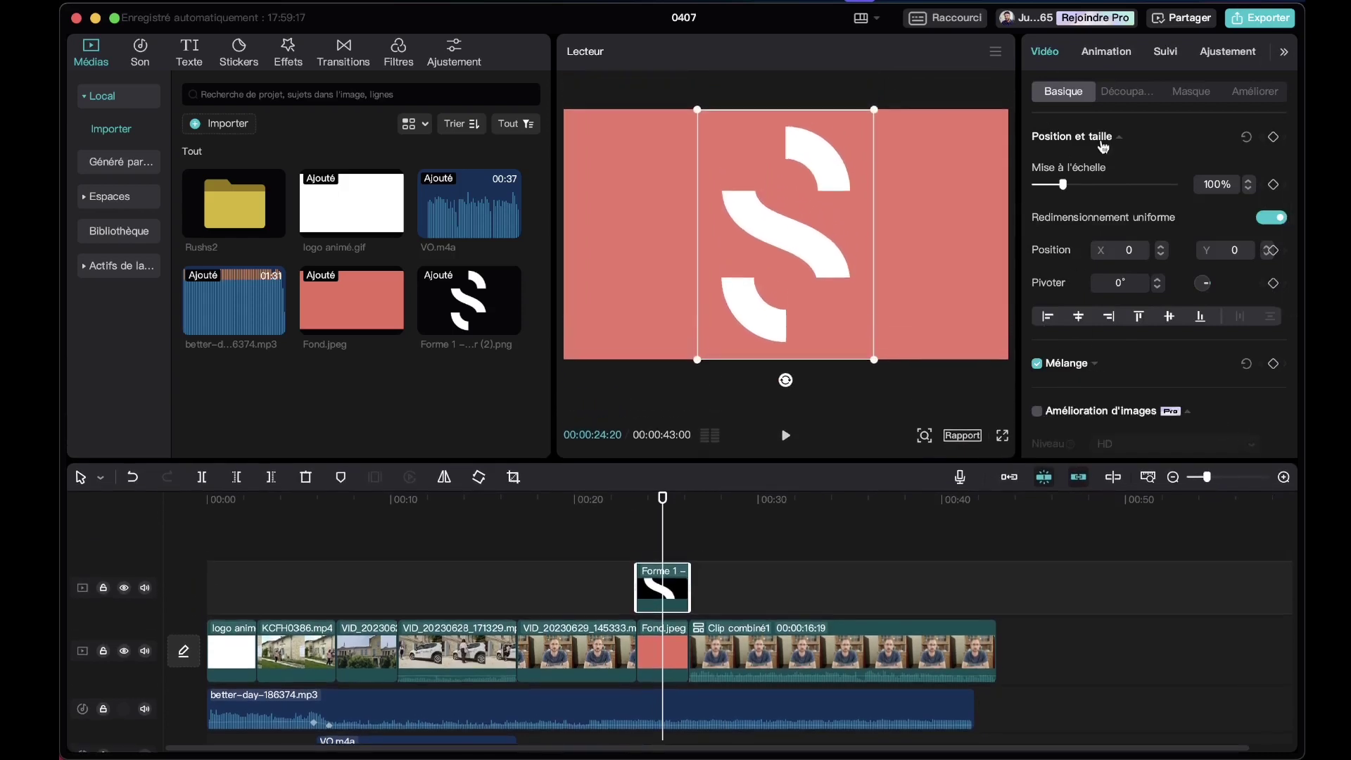
scroll(1140, 325, down, 5)
scroll(1140, 325, up, 2)
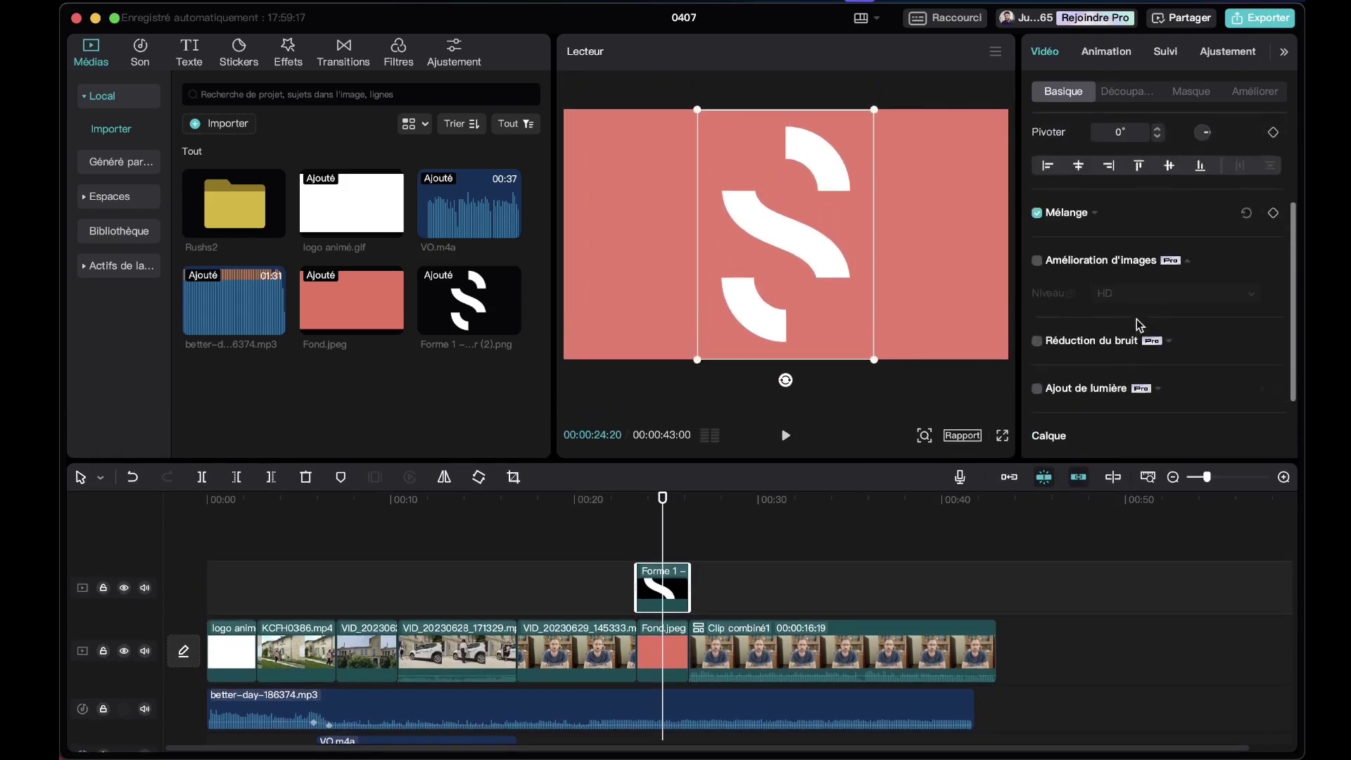
click(1095, 213)
drag(1174, 294, 1064, 302)
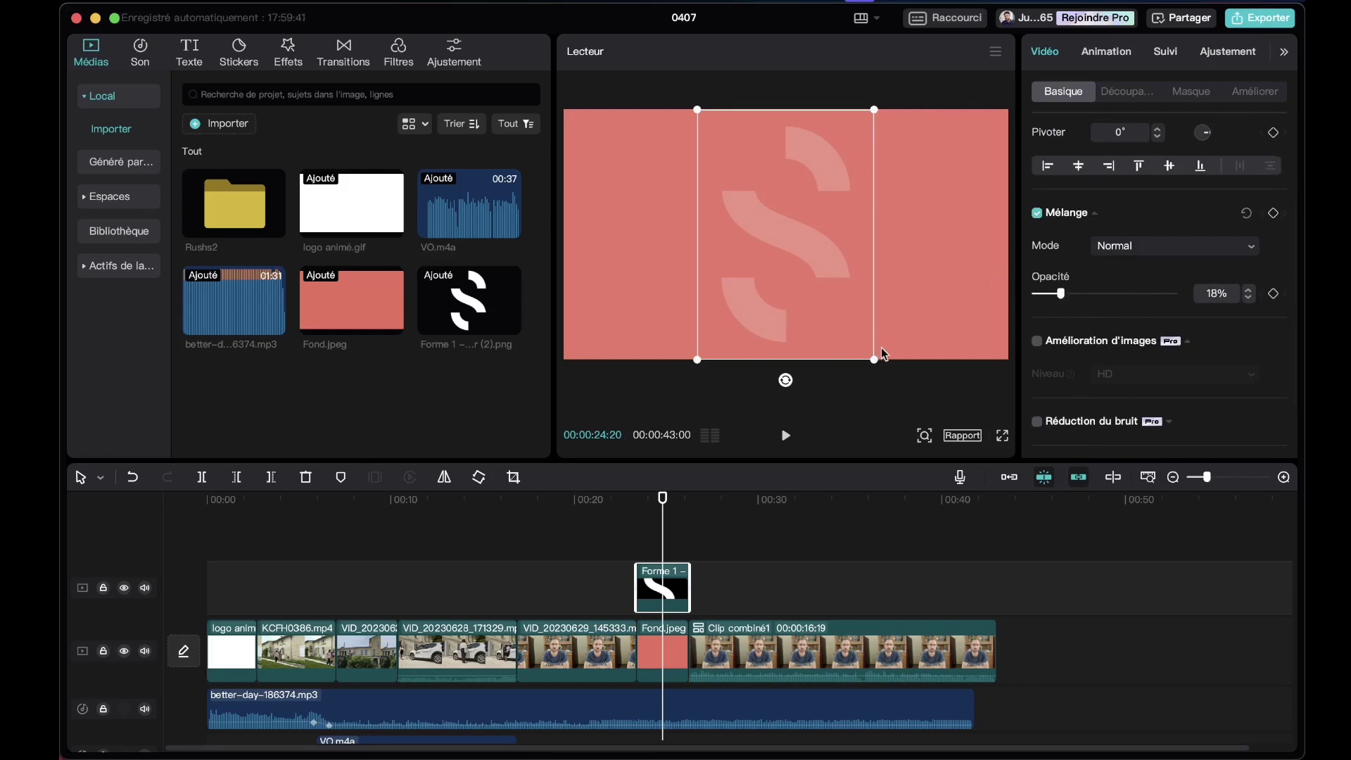
- Scale the S logo up slightly beyond the frame's height and play the transition card into Clip combiné1
drag(875, 359, 884, 374)
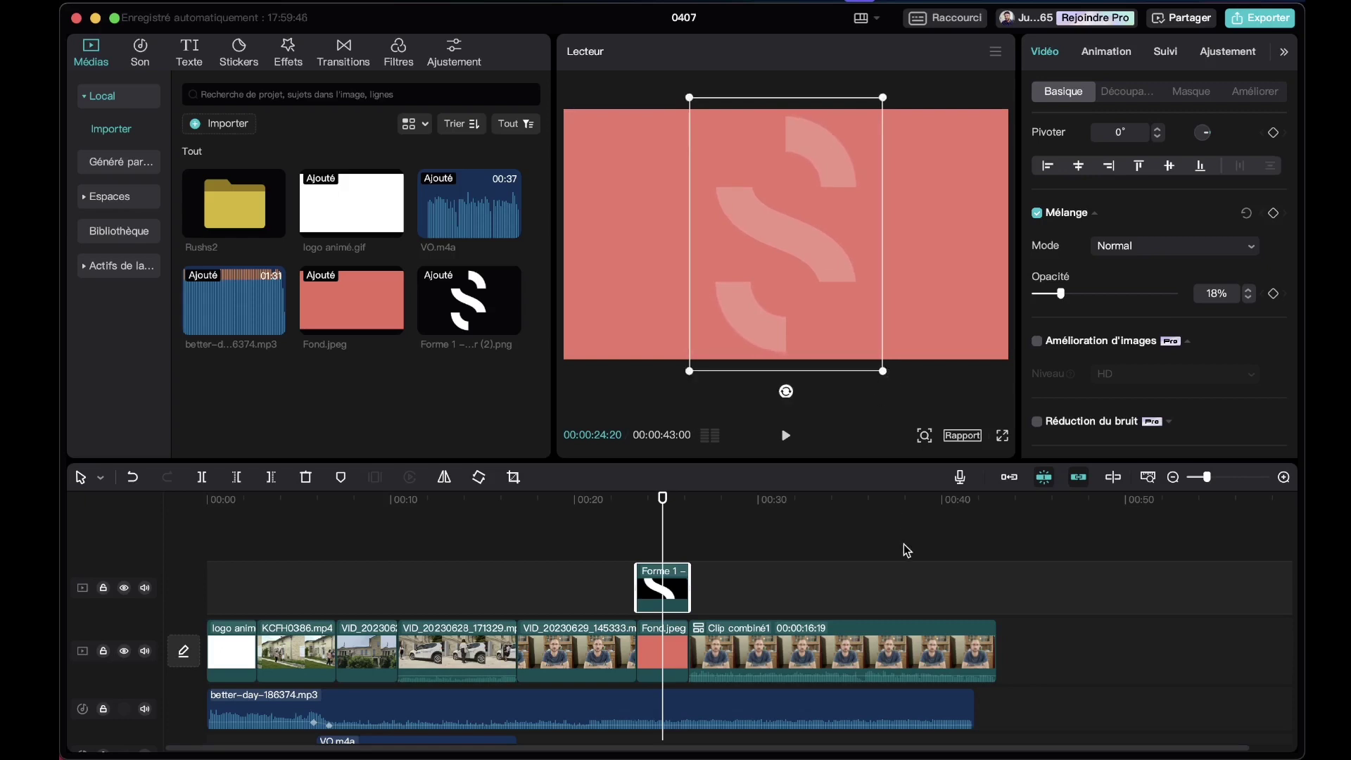
click(905, 567)
click(904, 567)
click(608, 521)
key(space)
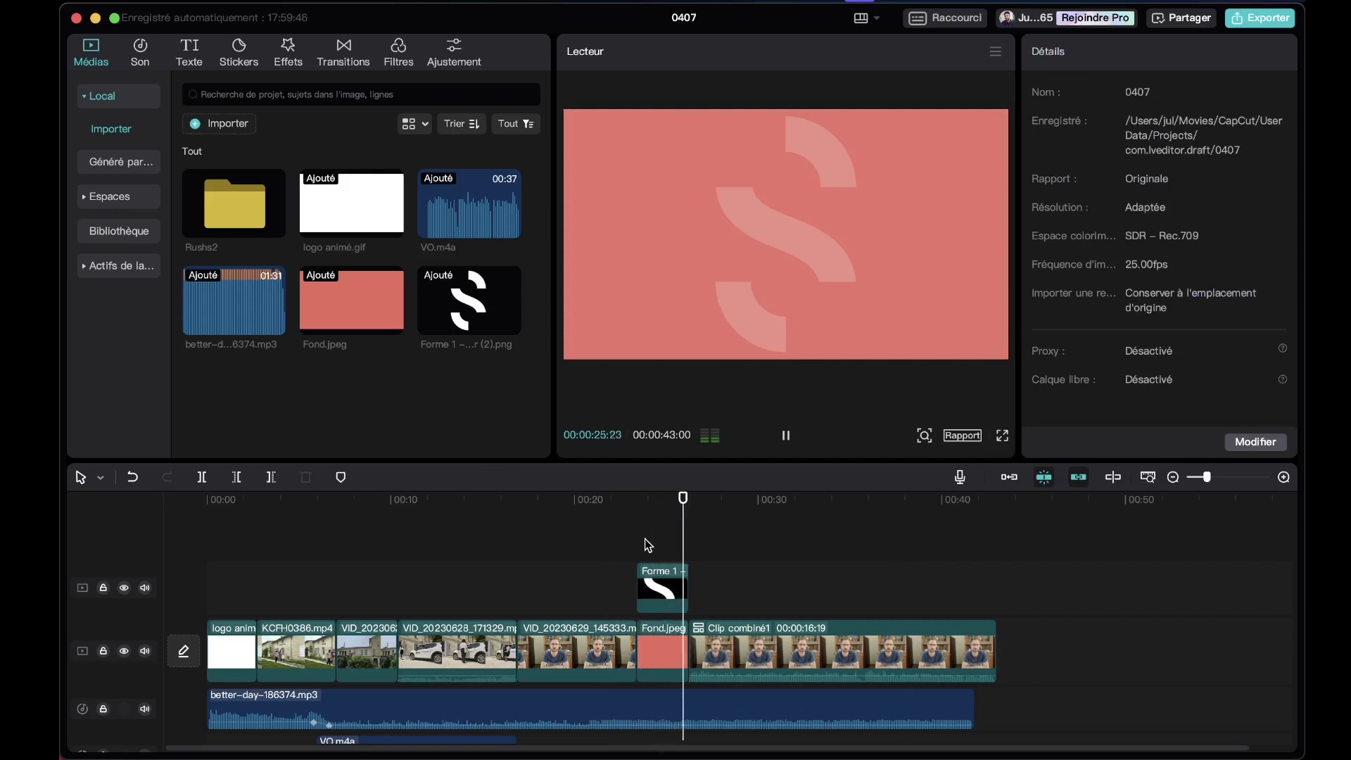
key(space)
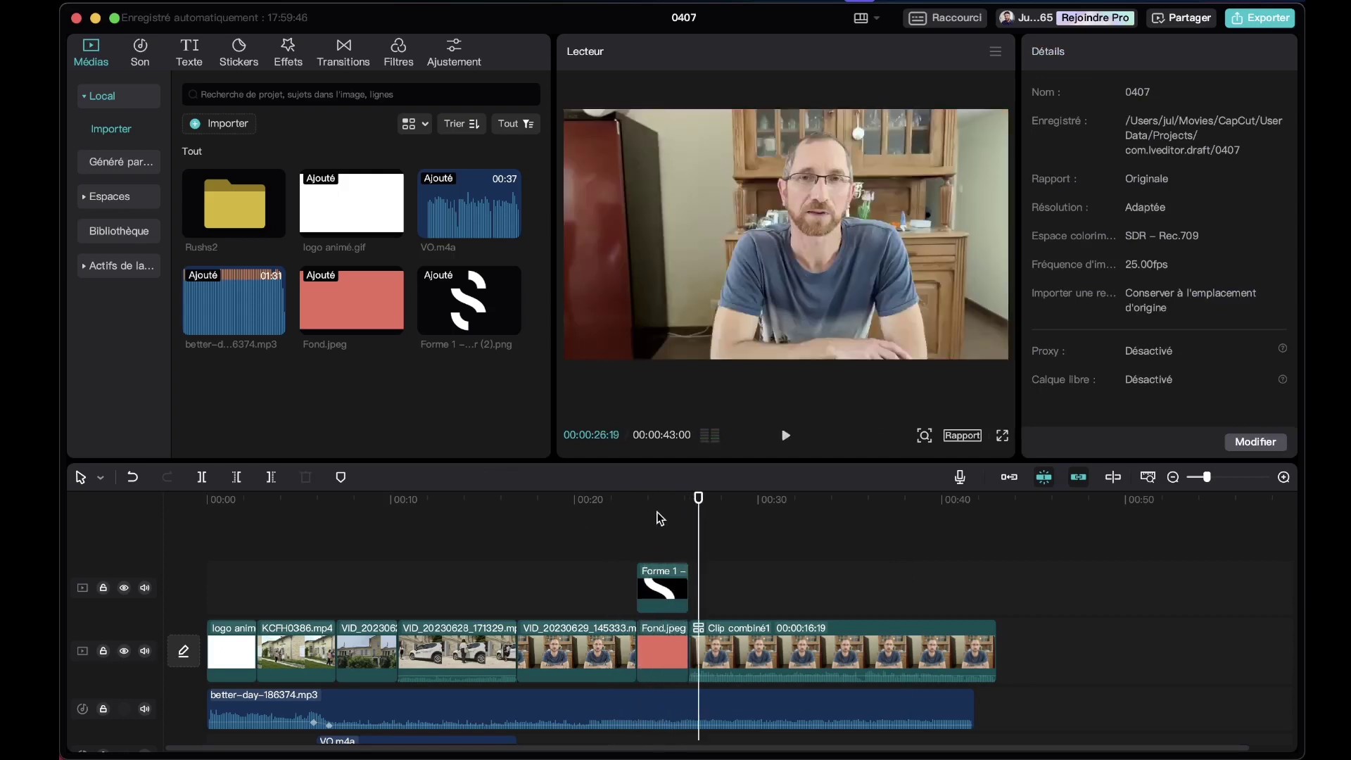
- Select the S logo clip and Fond.jpeg together on the timeline
drag(675, 541, 666, 655)
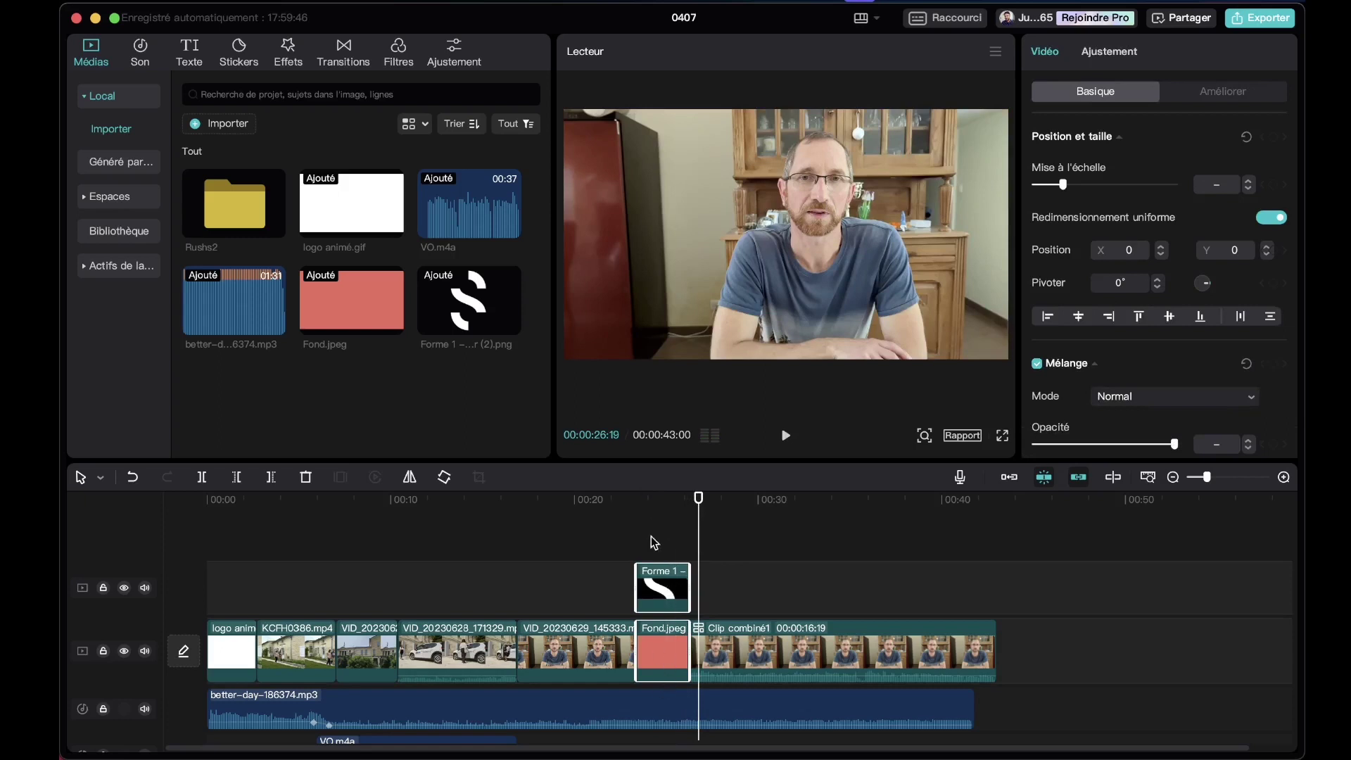
- Combine the selected Forme 1 logo clip and Fond.jpeg background into one compound clip and play it back
right_click(658, 652)
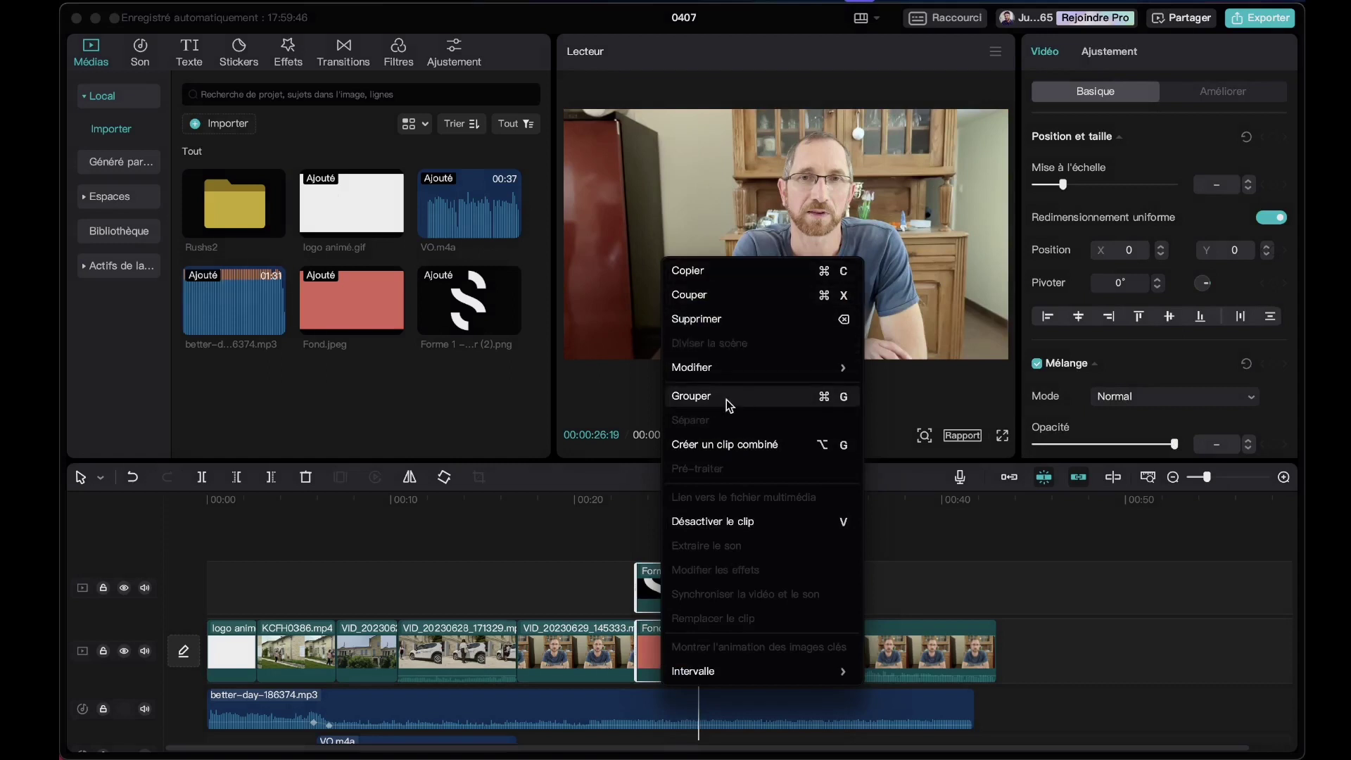
click(730, 446)
click(620, 510)
key(space)
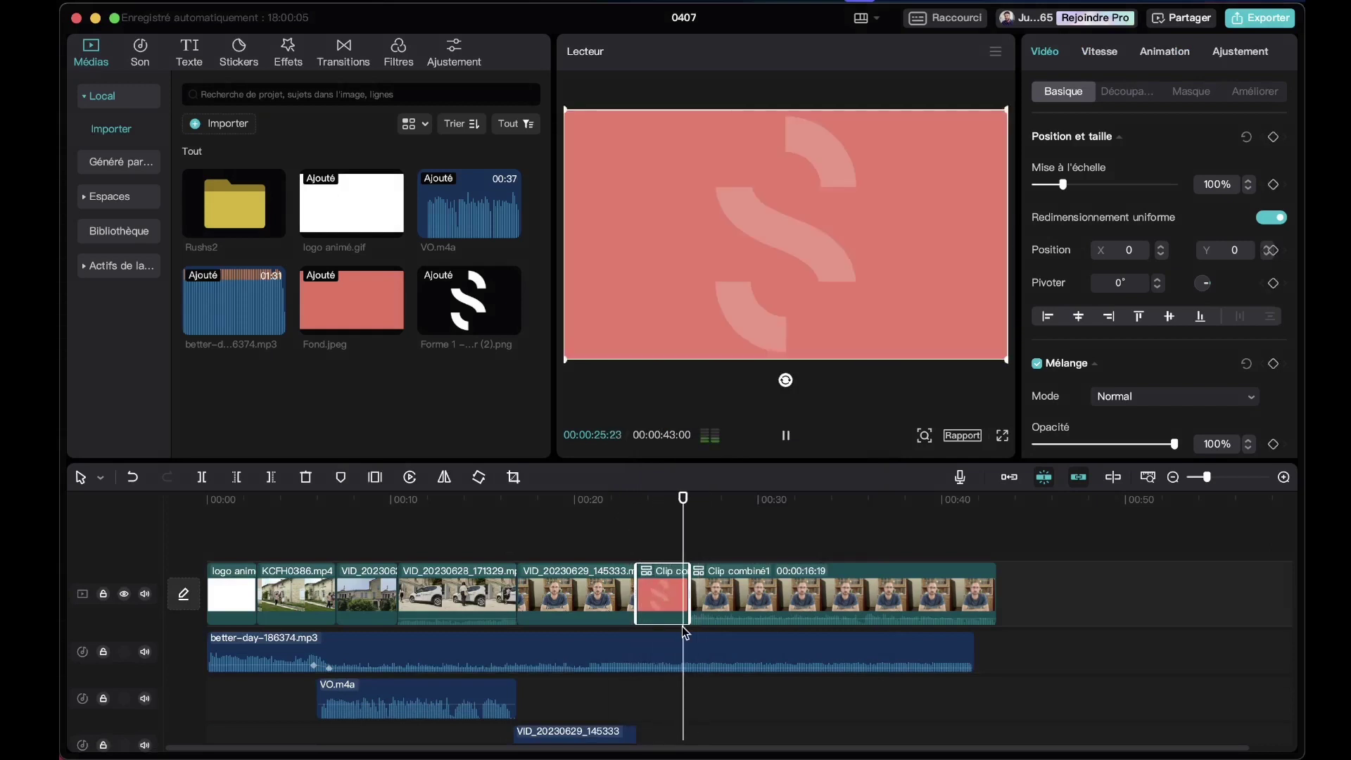
key(space)
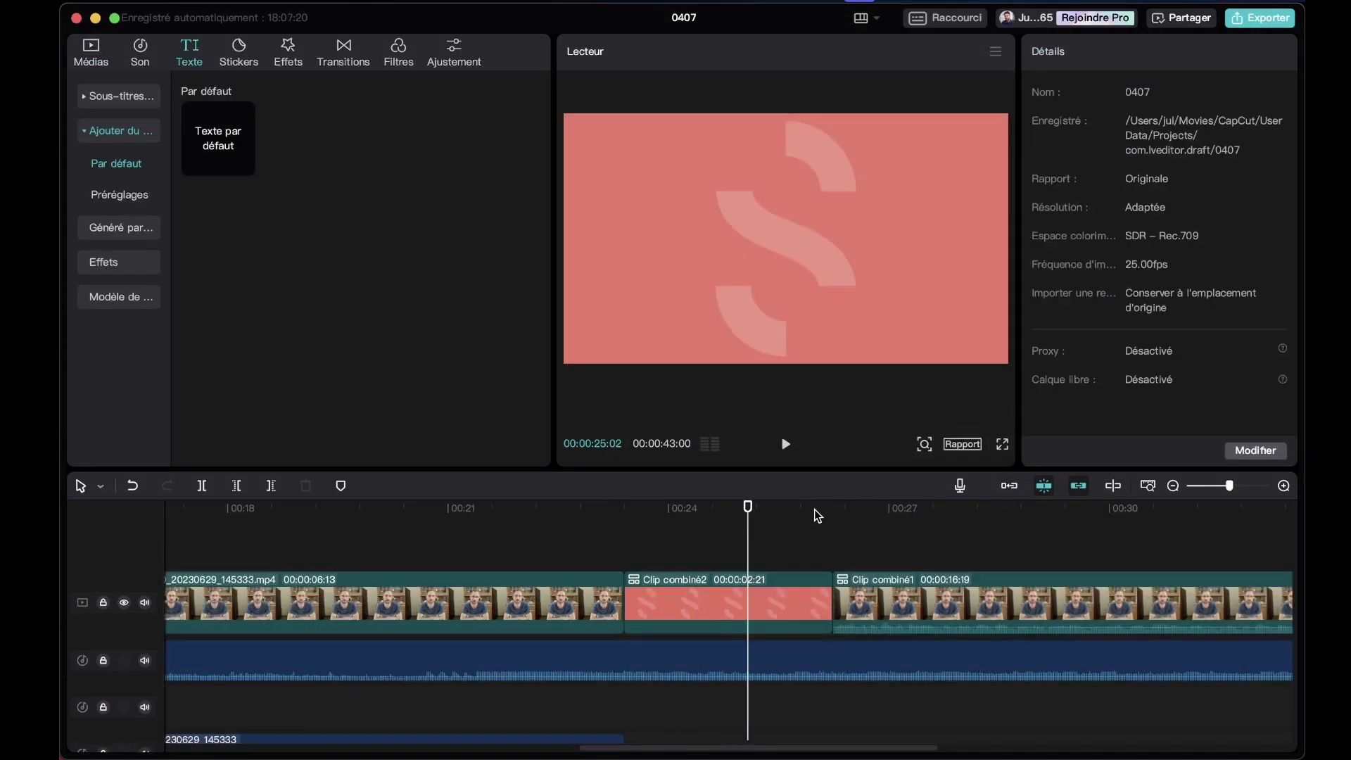
- Add a default text clip to the timeline near the start of the red compound clip
drag(814, 509, 636, 553)
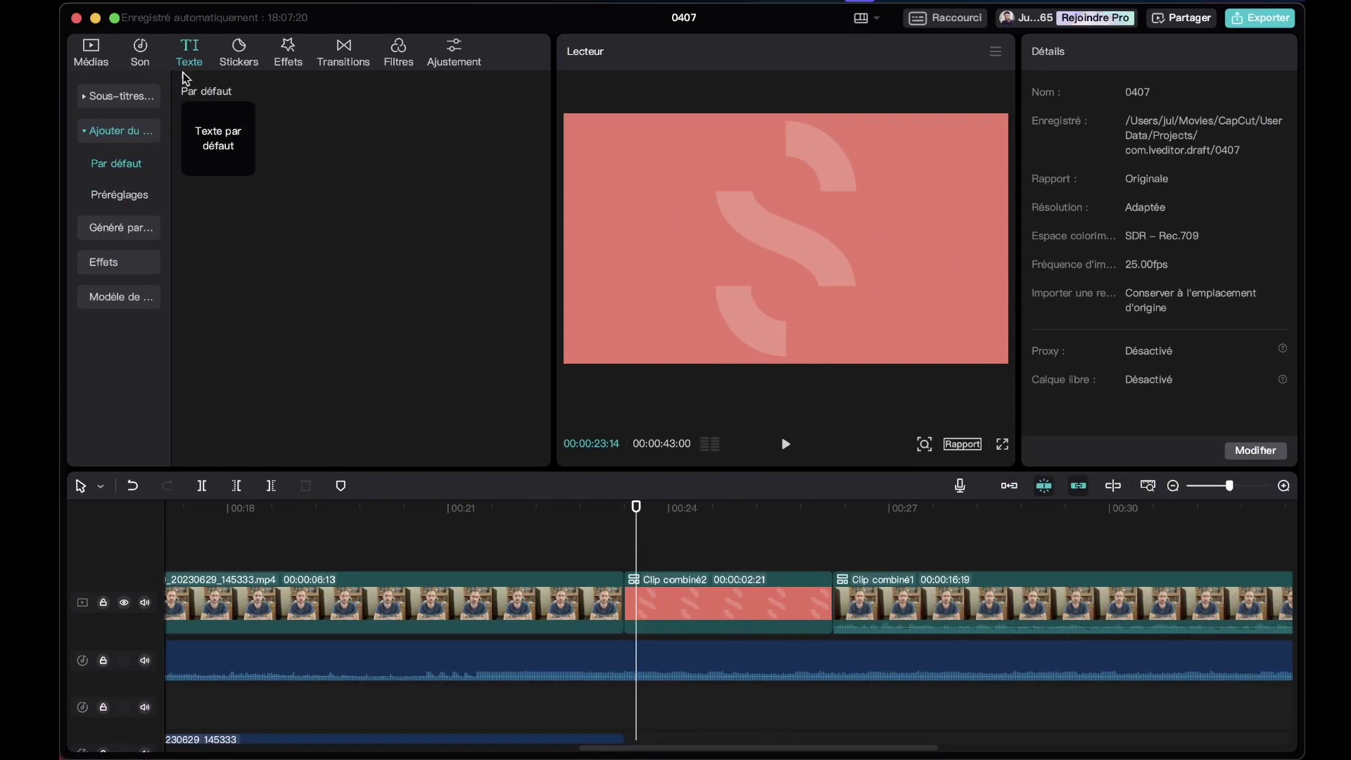
click(216, 137)
key(space)
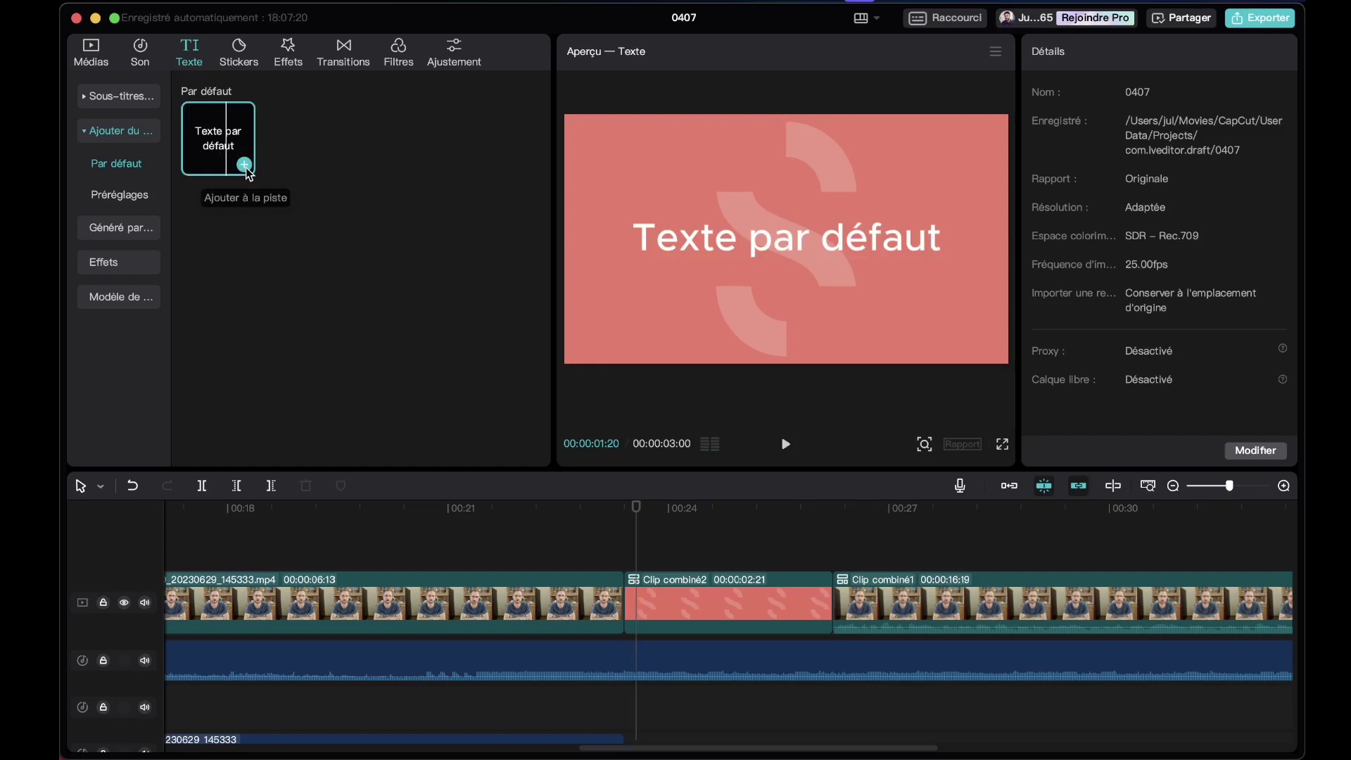
click(245, 166)
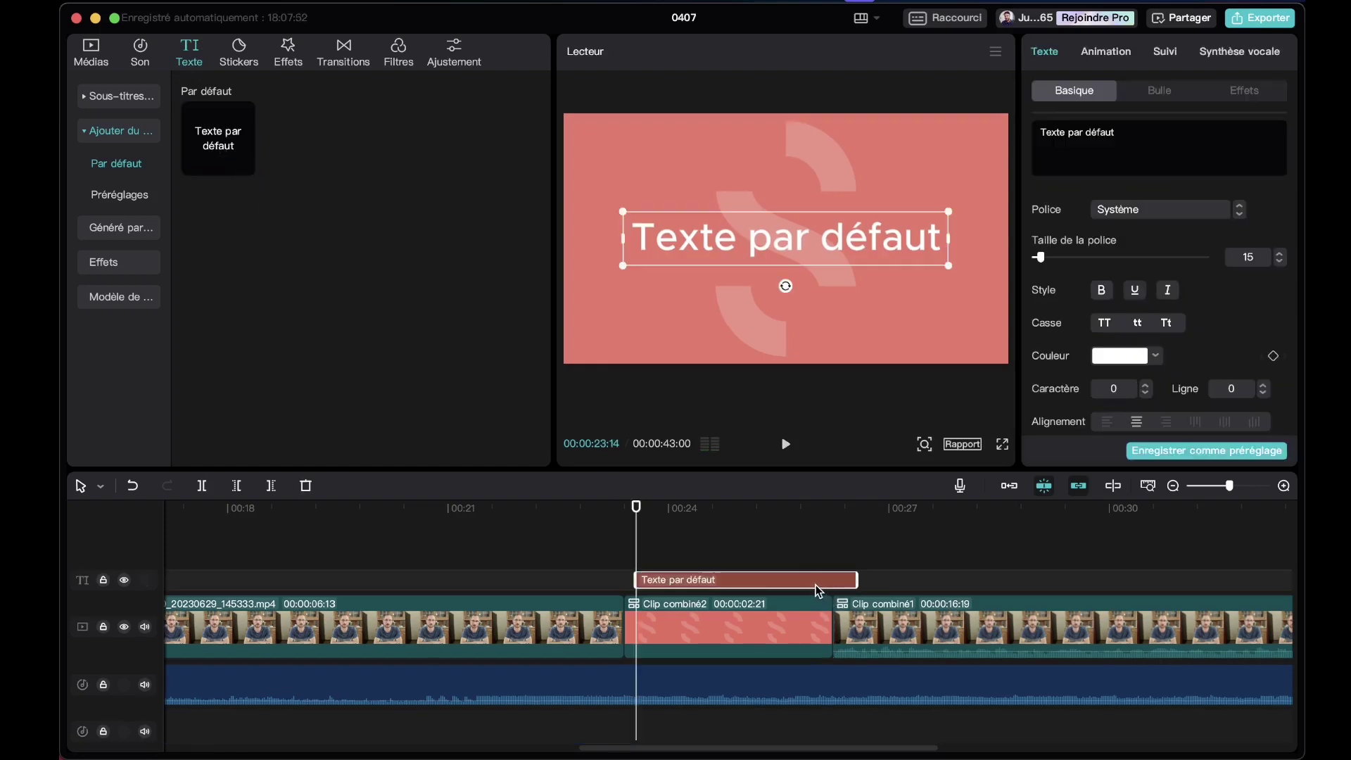
- Align the text clip with the start of the red compound clip, trim its end to match, and preview the result
drag(817, 586, 805, 584)
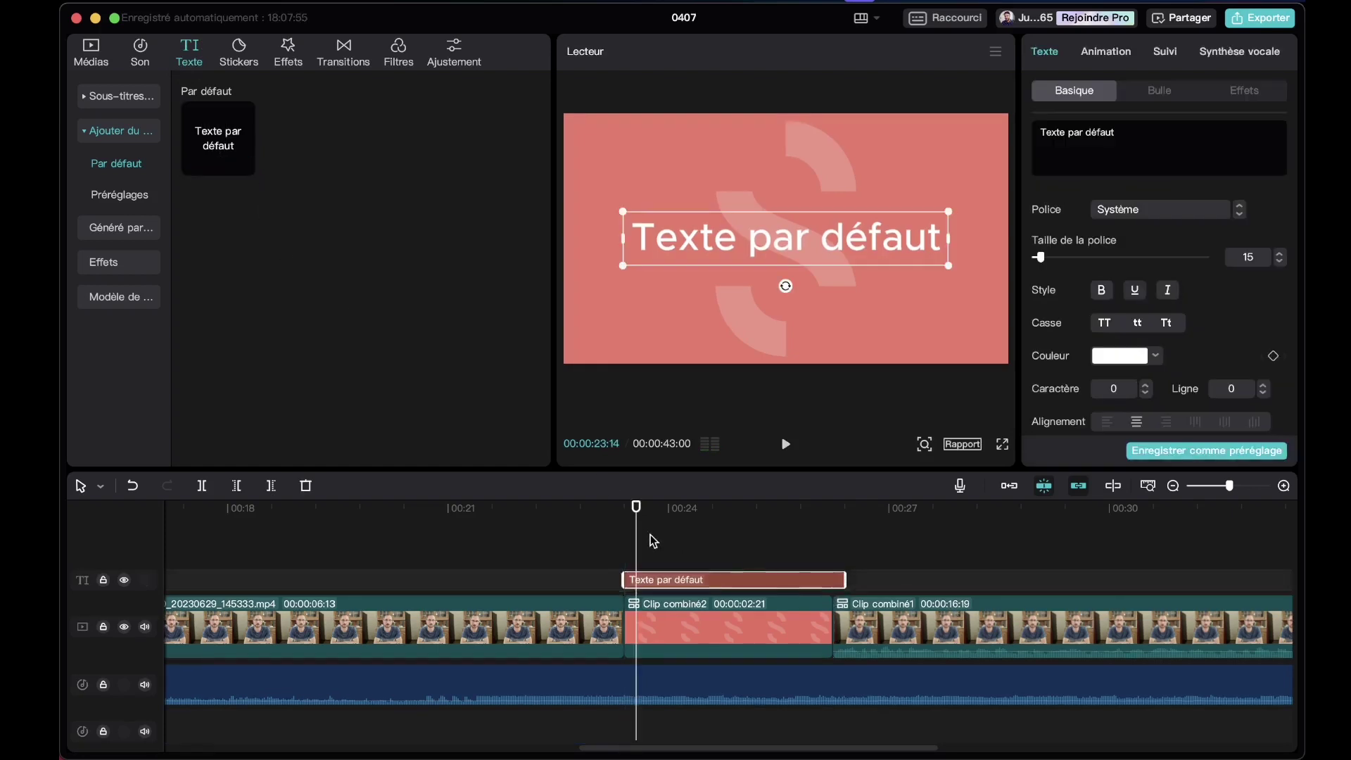
click(614, 509)
key(space)
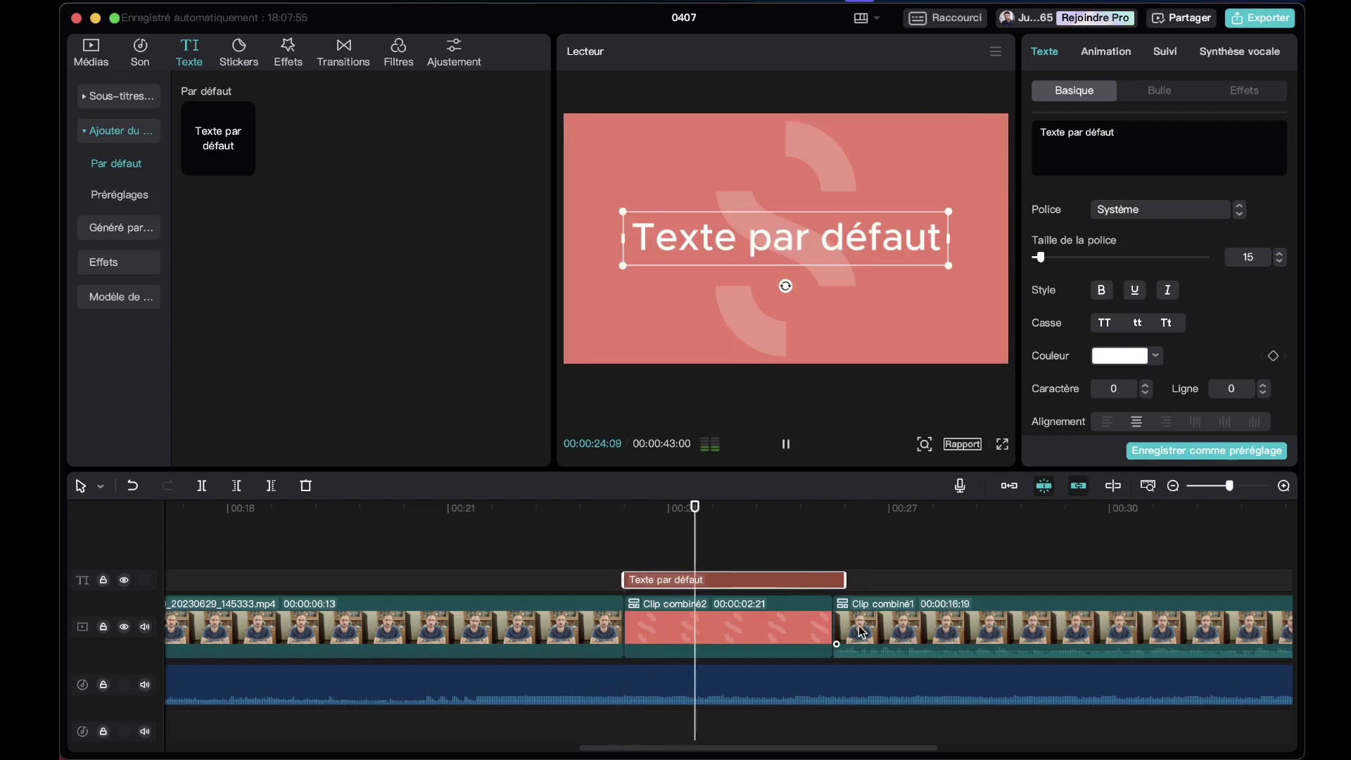
key(space)
drag(839, 578, 834, 578)
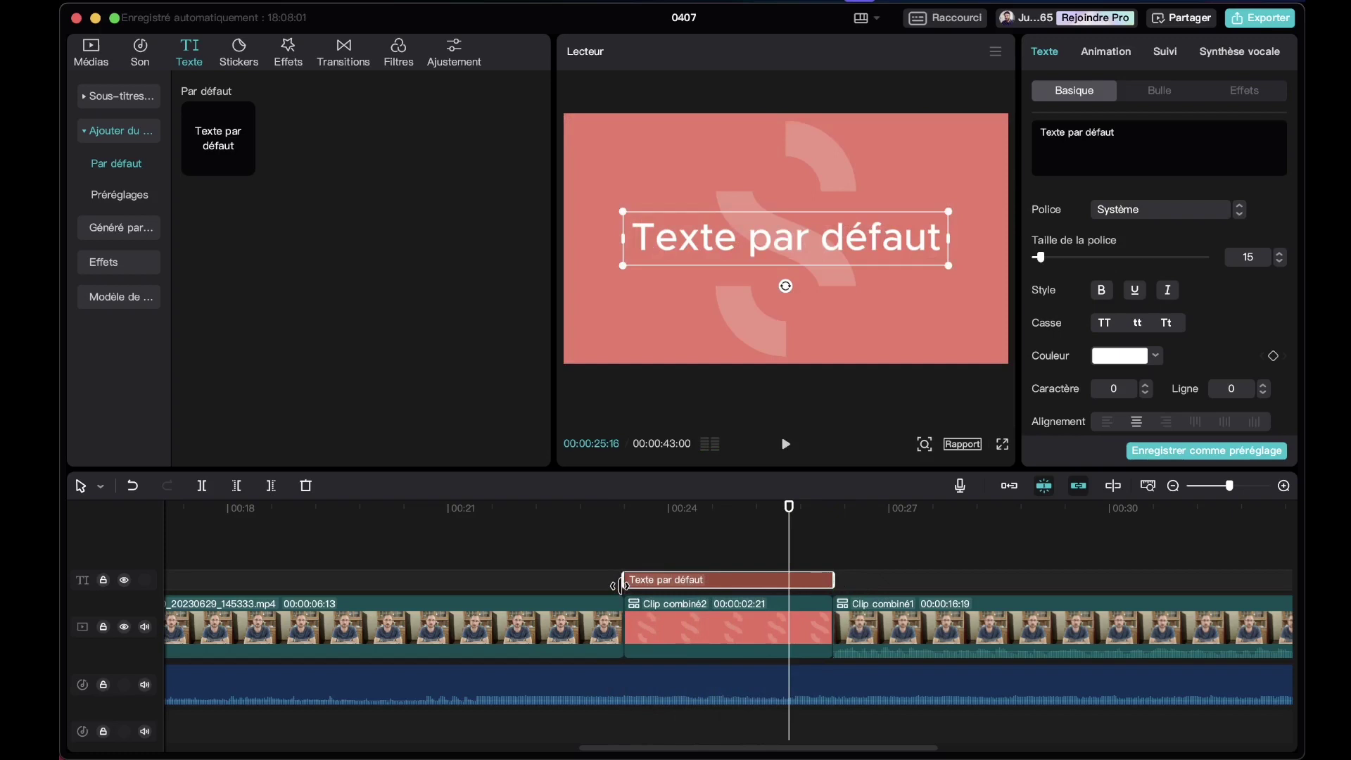
drag(616, 513, 665, 570)
click(591, 519)
key(space)
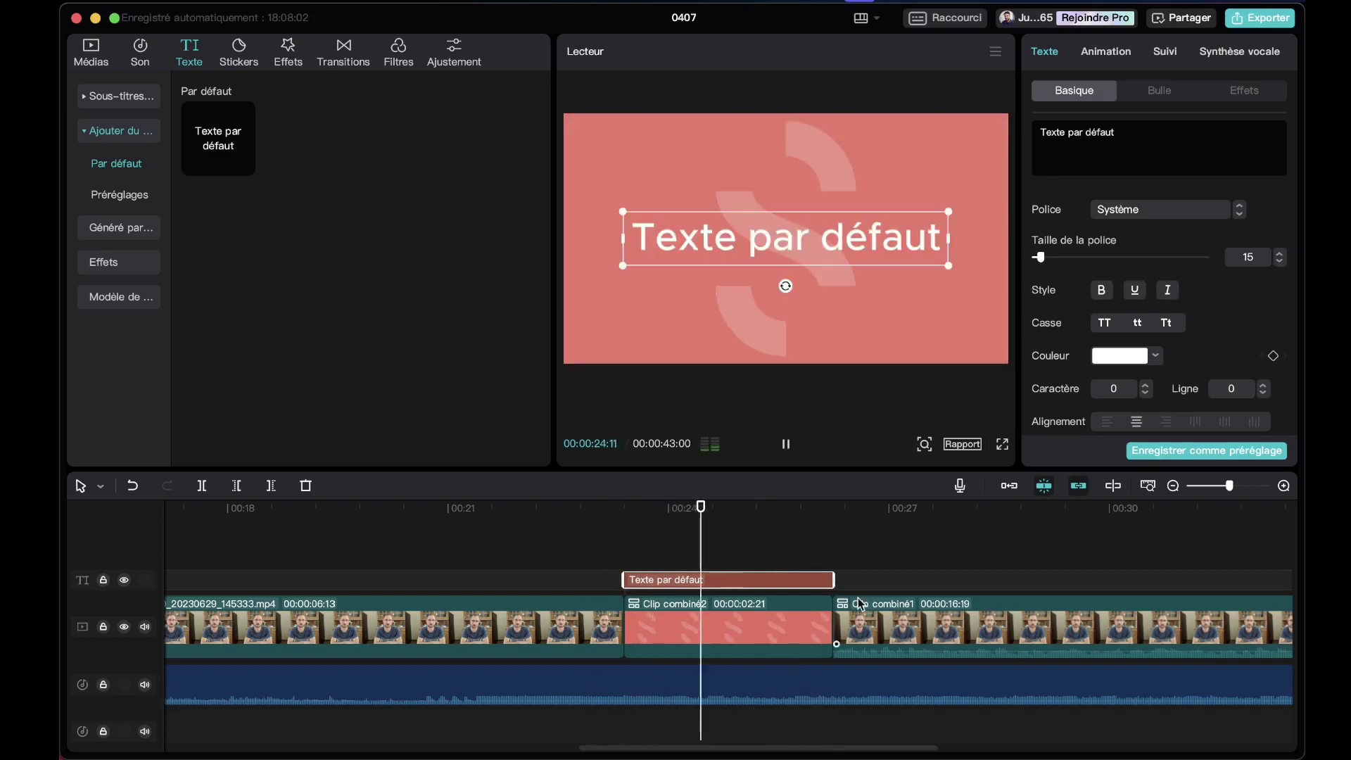
key(space)
click(768, 523)
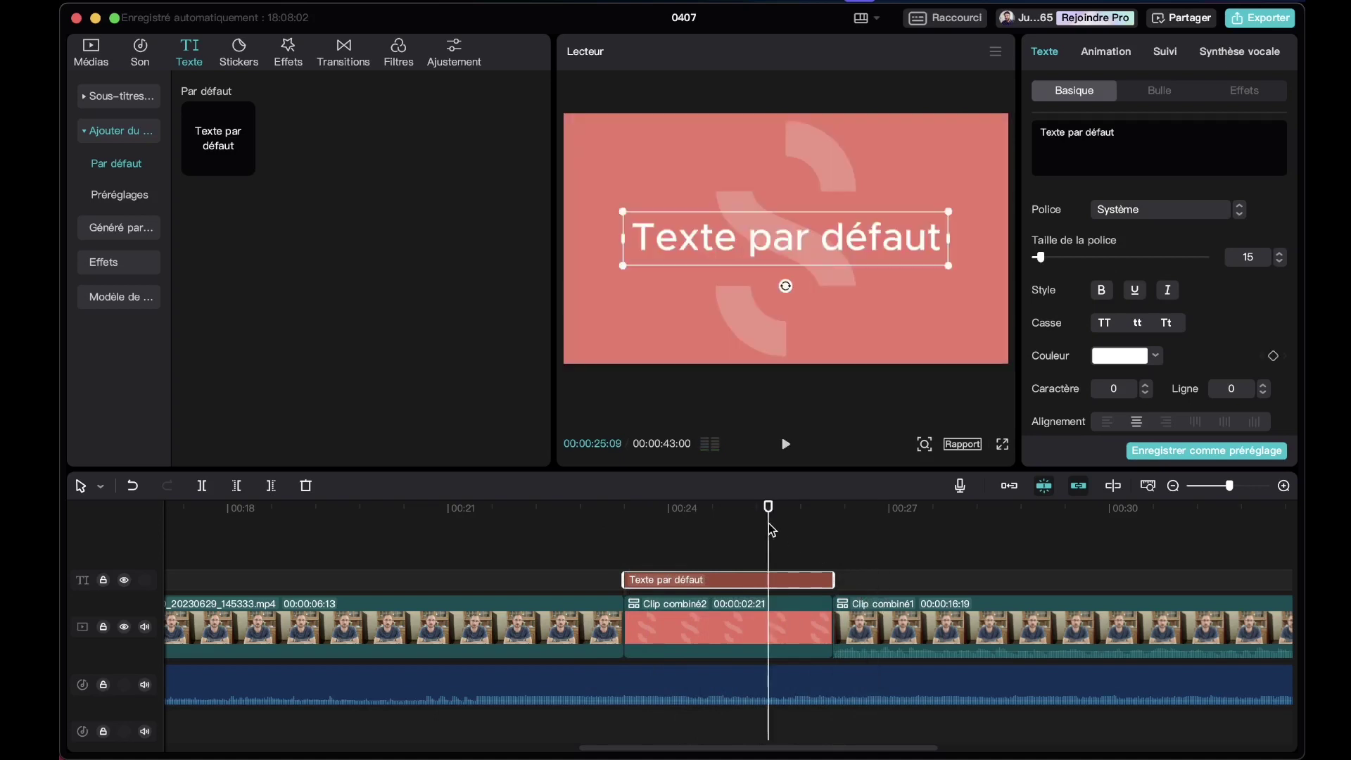
click(871, 583)
click(730, 517)
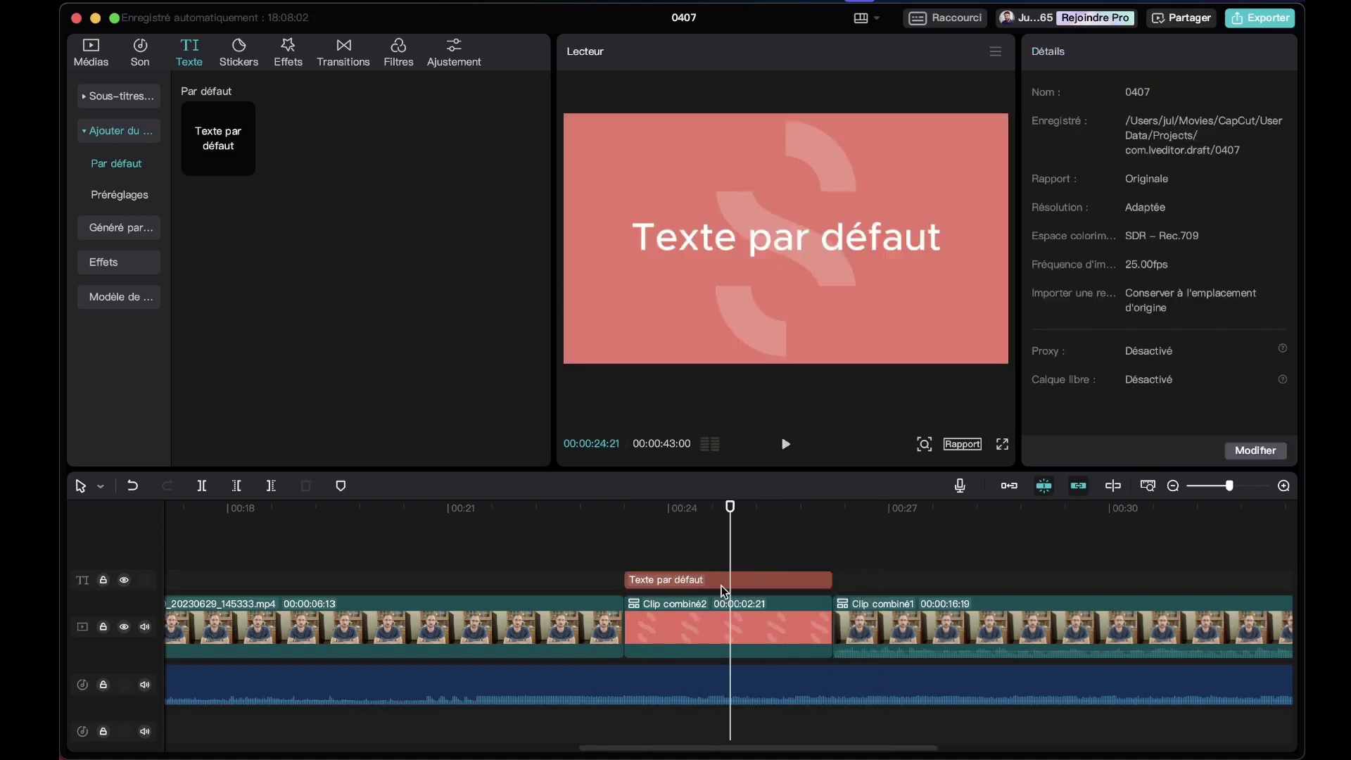
- Replace the default text with "Comment s'est passé" and, on a second line, "l'accompagnement de Soliha ?"
click(726, 586)
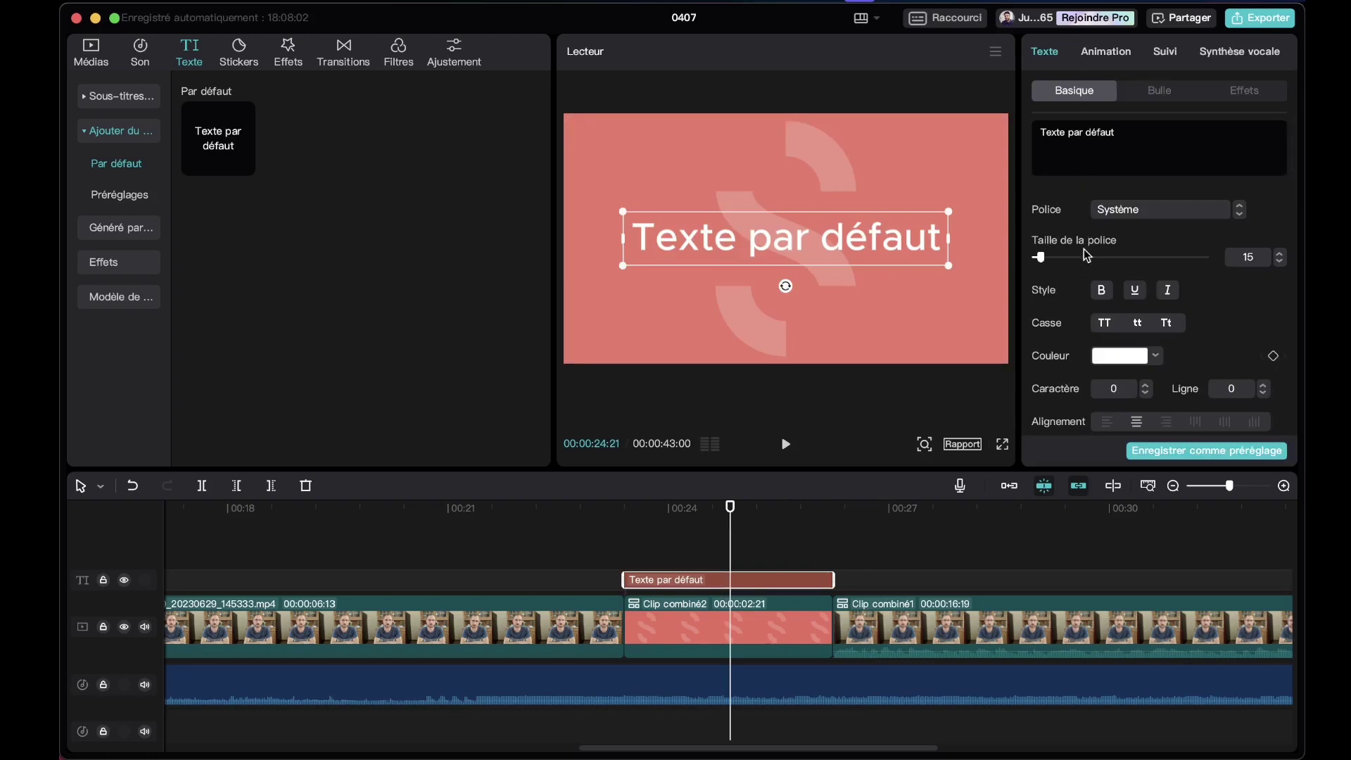
triple_click(1107, 137)
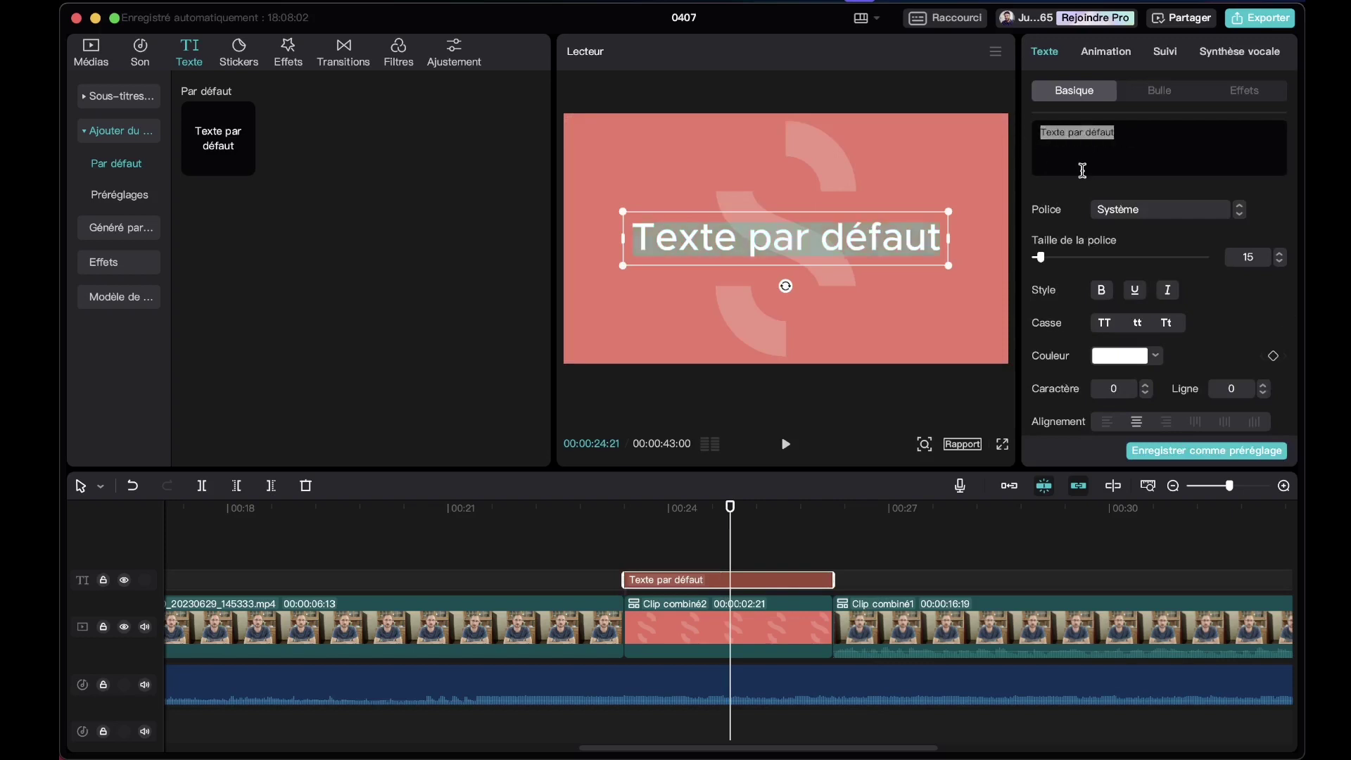
text(Comment s'est passé)
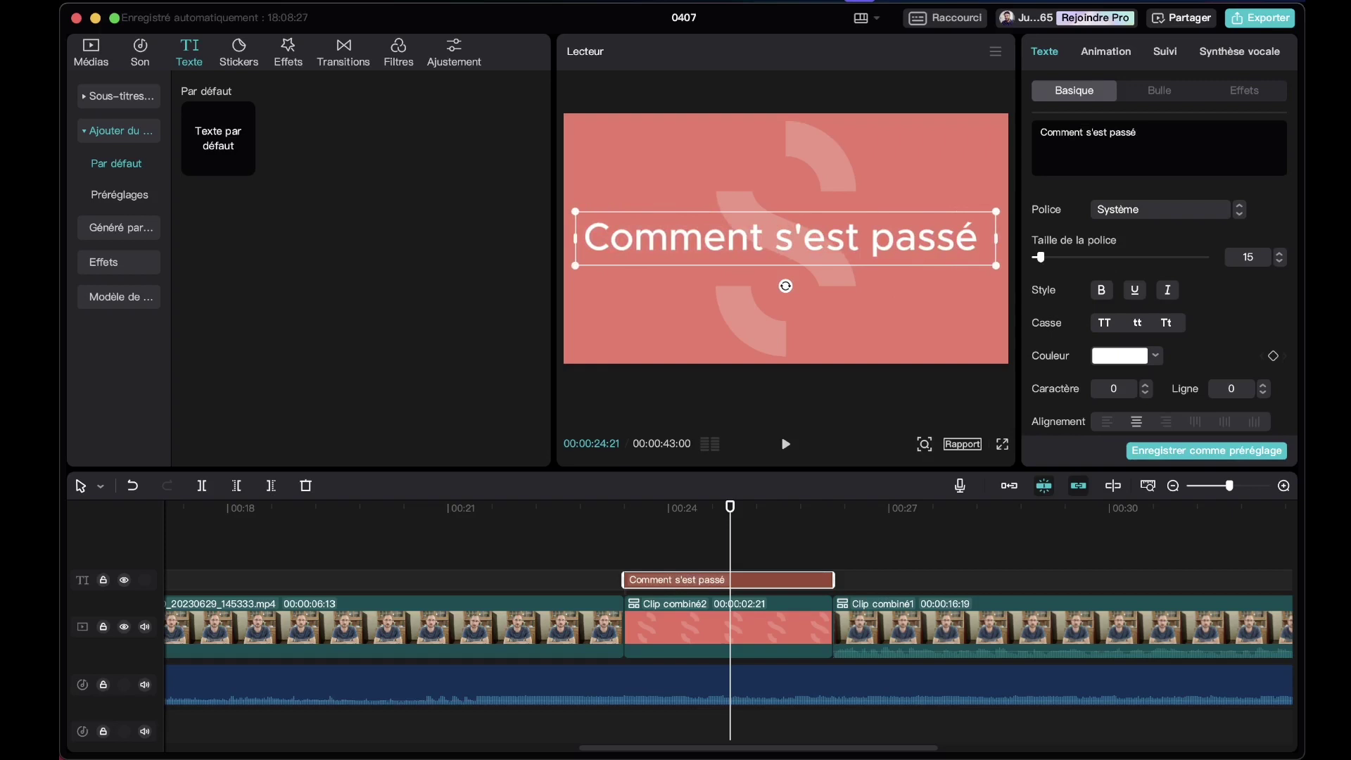
key(Return)
text(l'accompagnement fe)
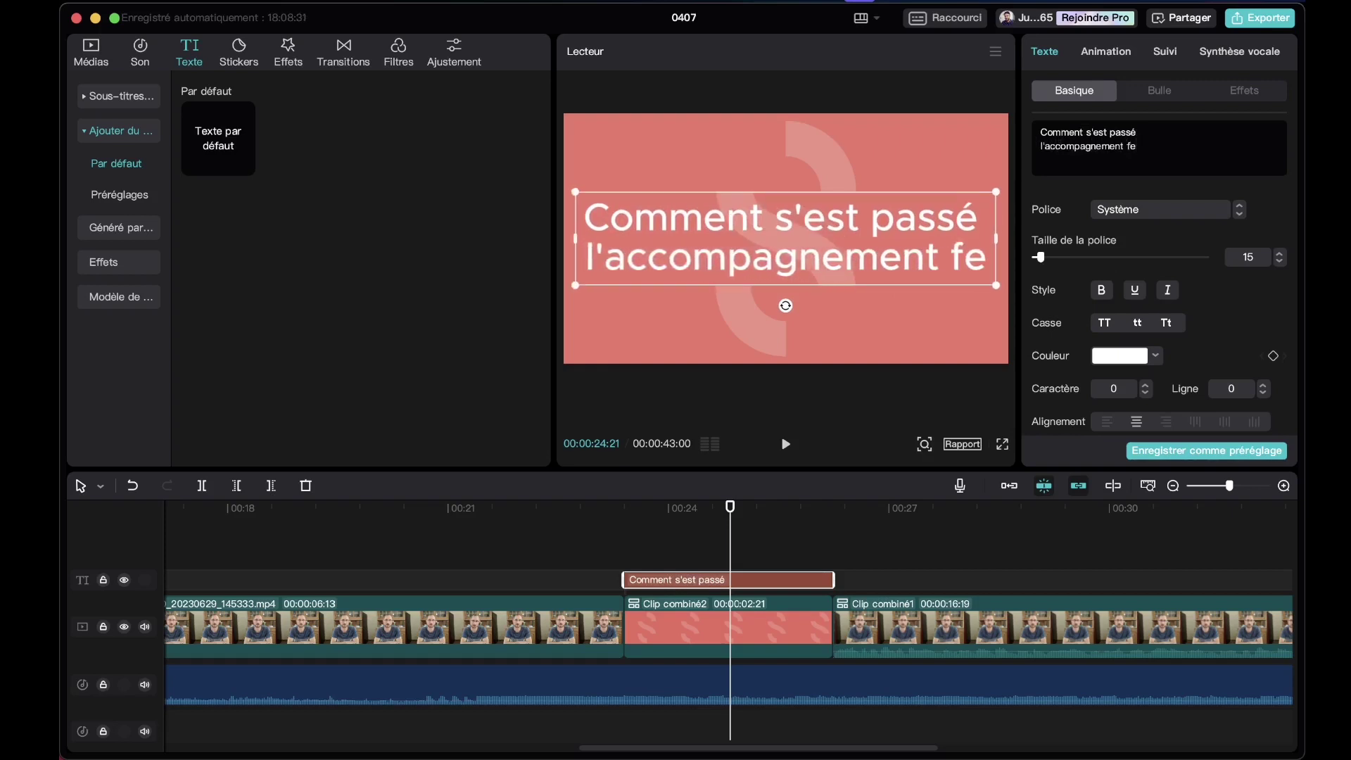
key(BackSpace)
key(BackSpace)
text(de So)
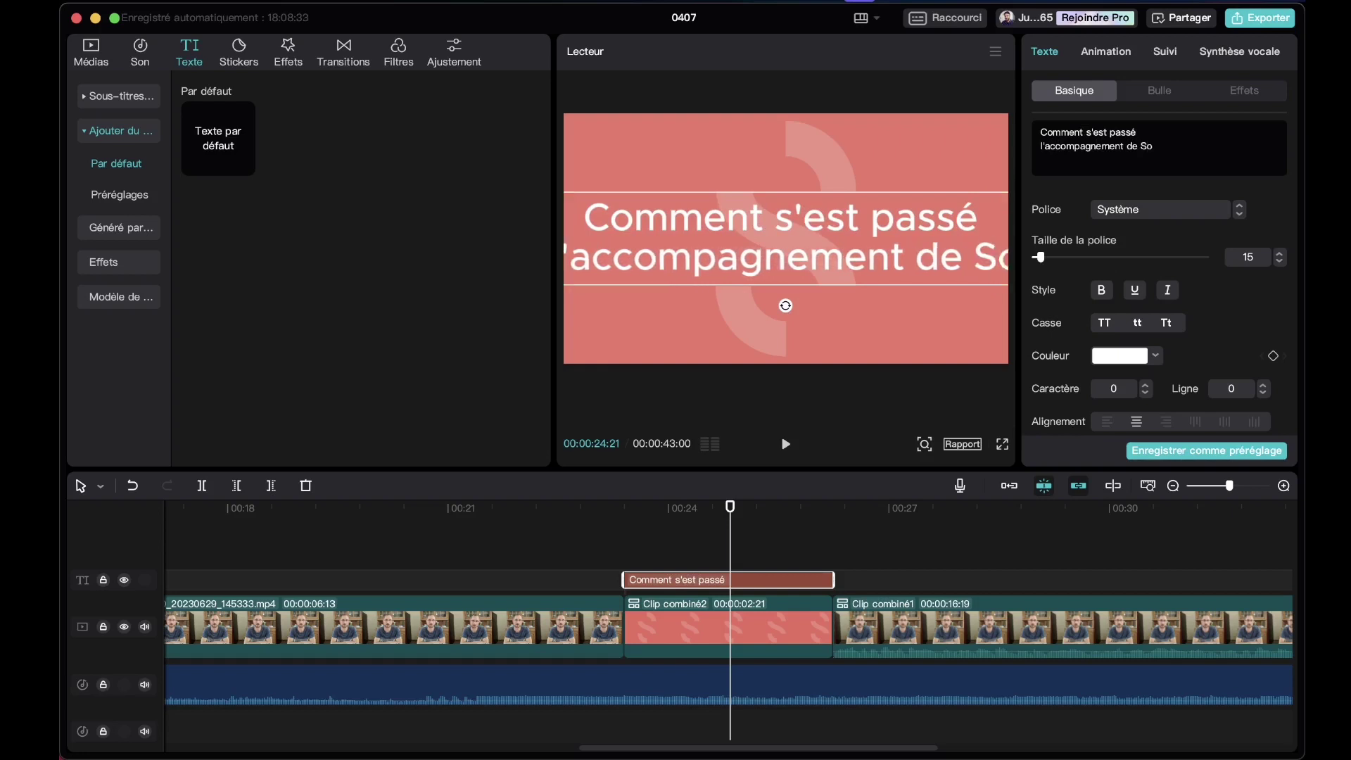
text(liha ?)
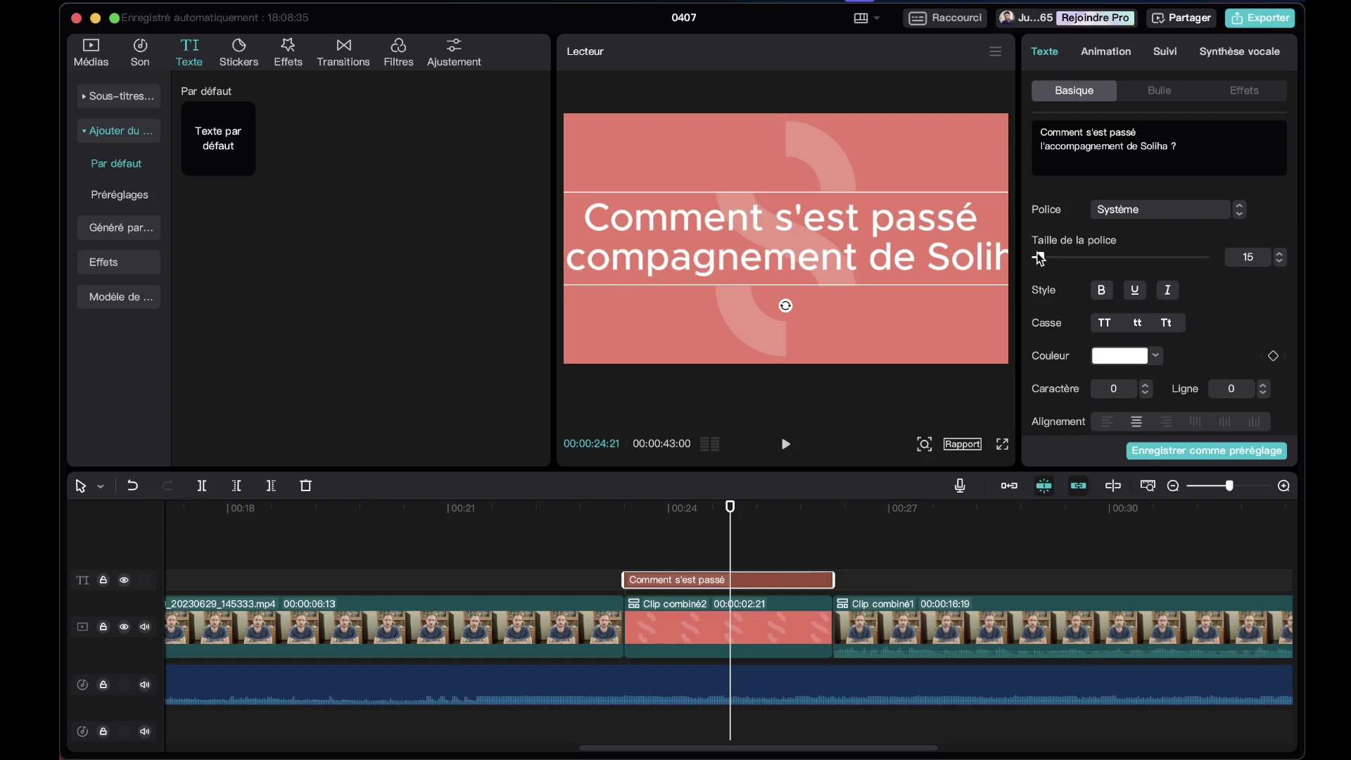
- Reduce the title's font size to 11 and align its two lines to the left
drag(1043, 260, 1039, 259)
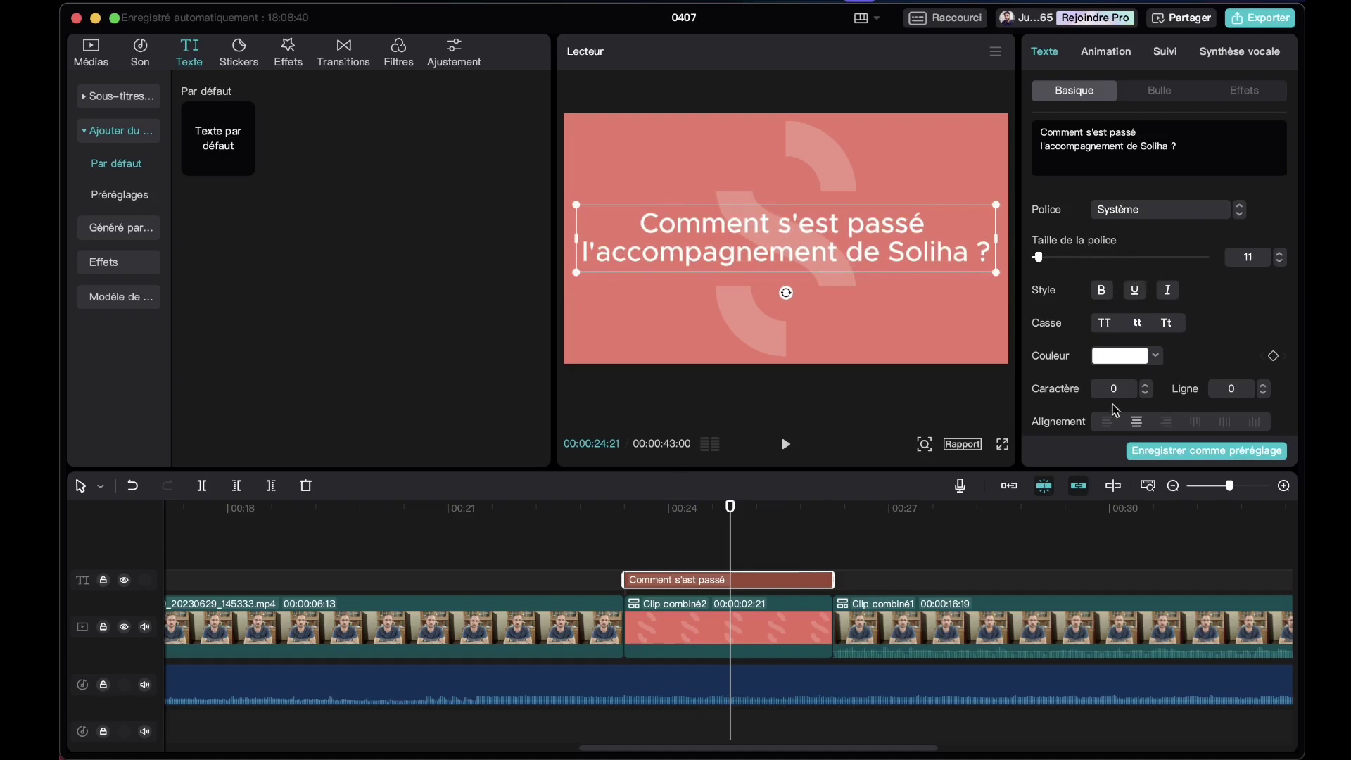
scroll(1249, 328, down, 5)
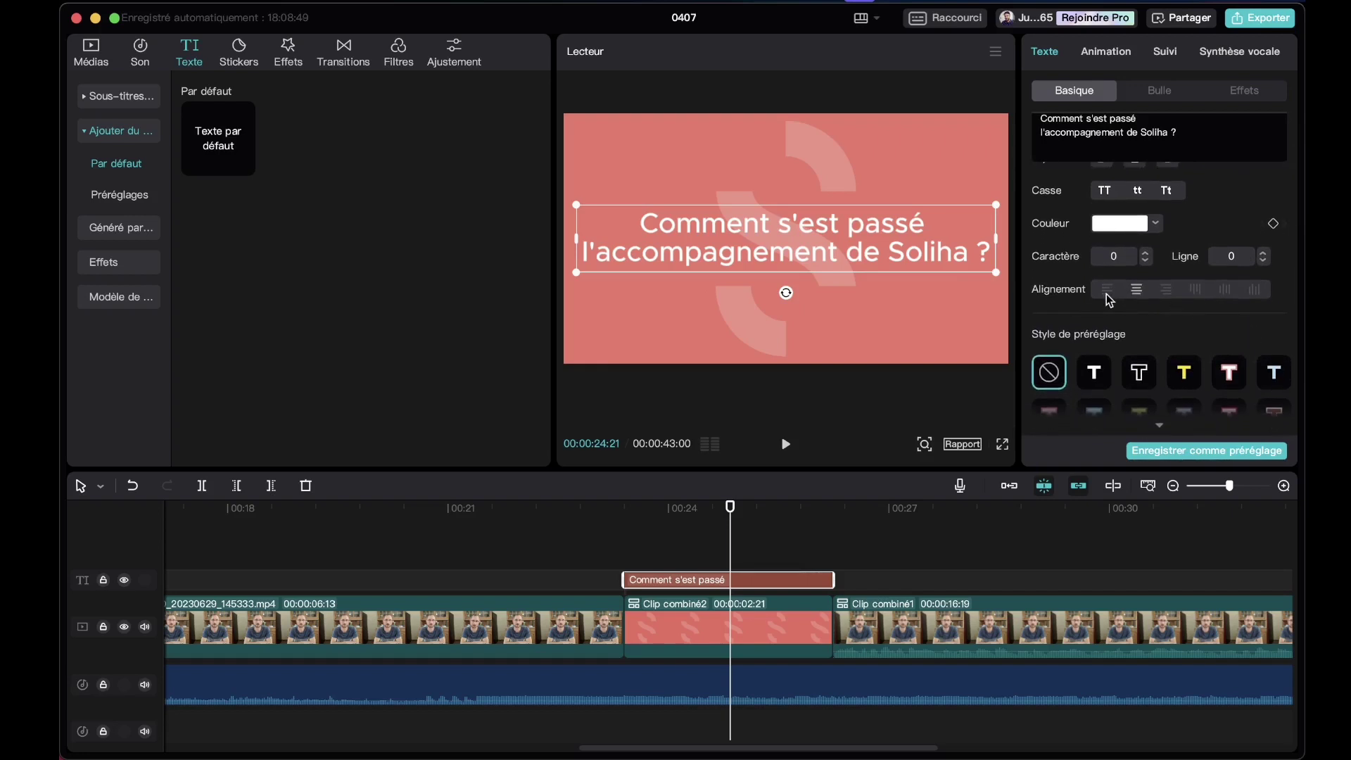
click(1108, 292)
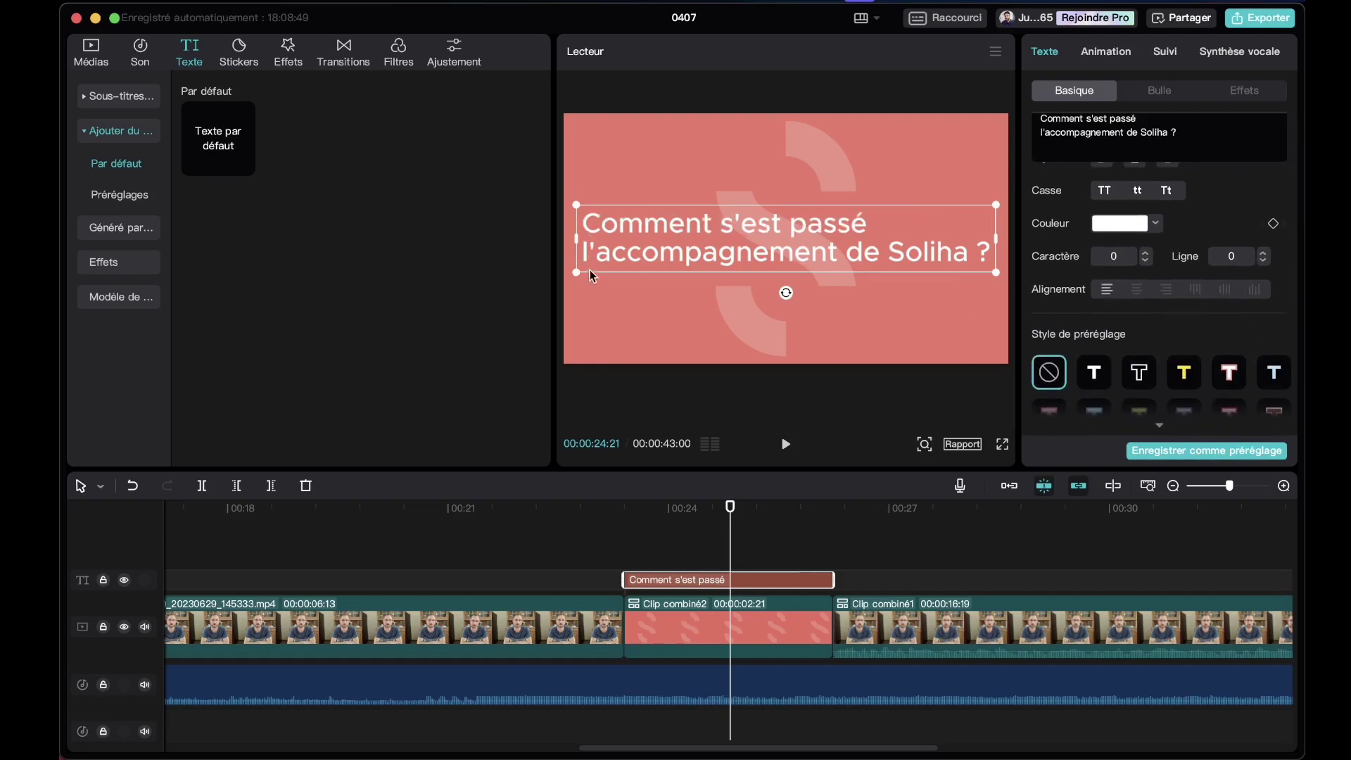
click(1168, 290)
click(1138, 292)
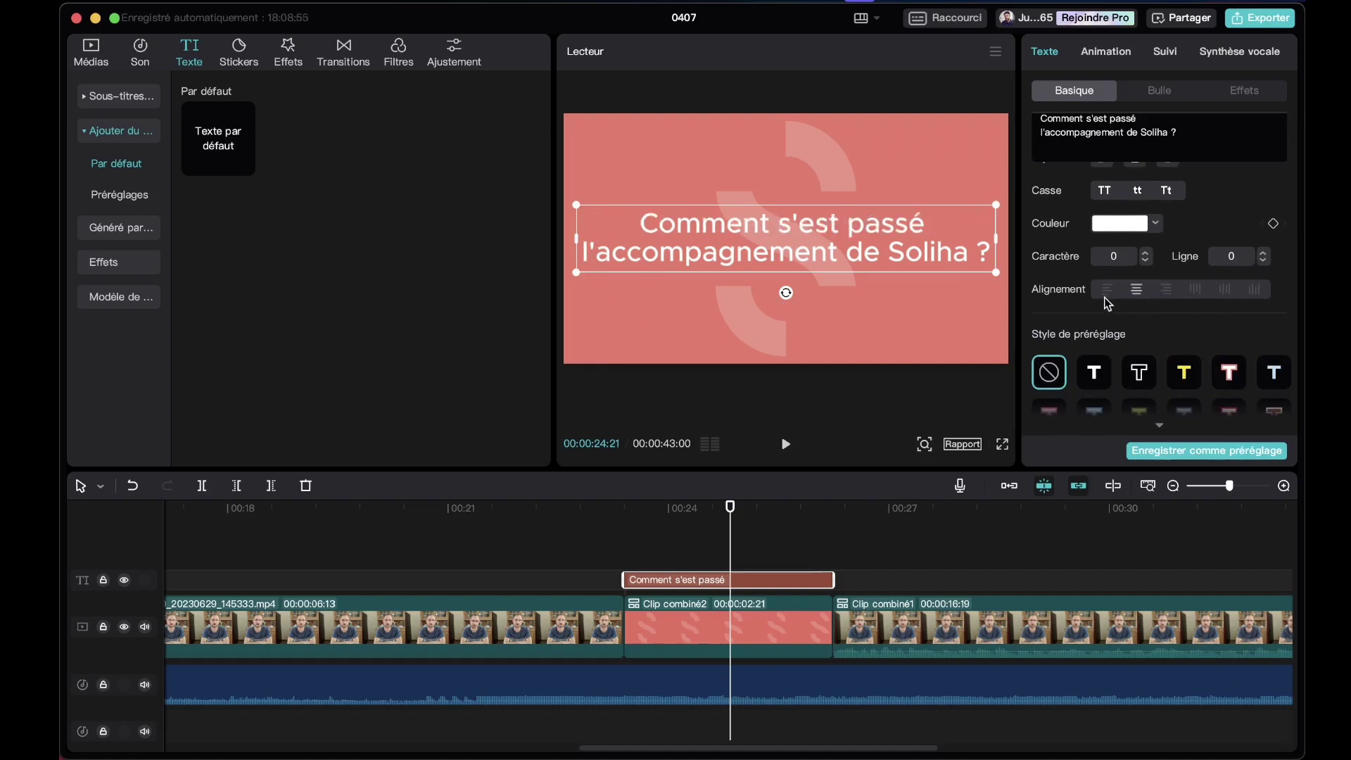
click(1106, 291)
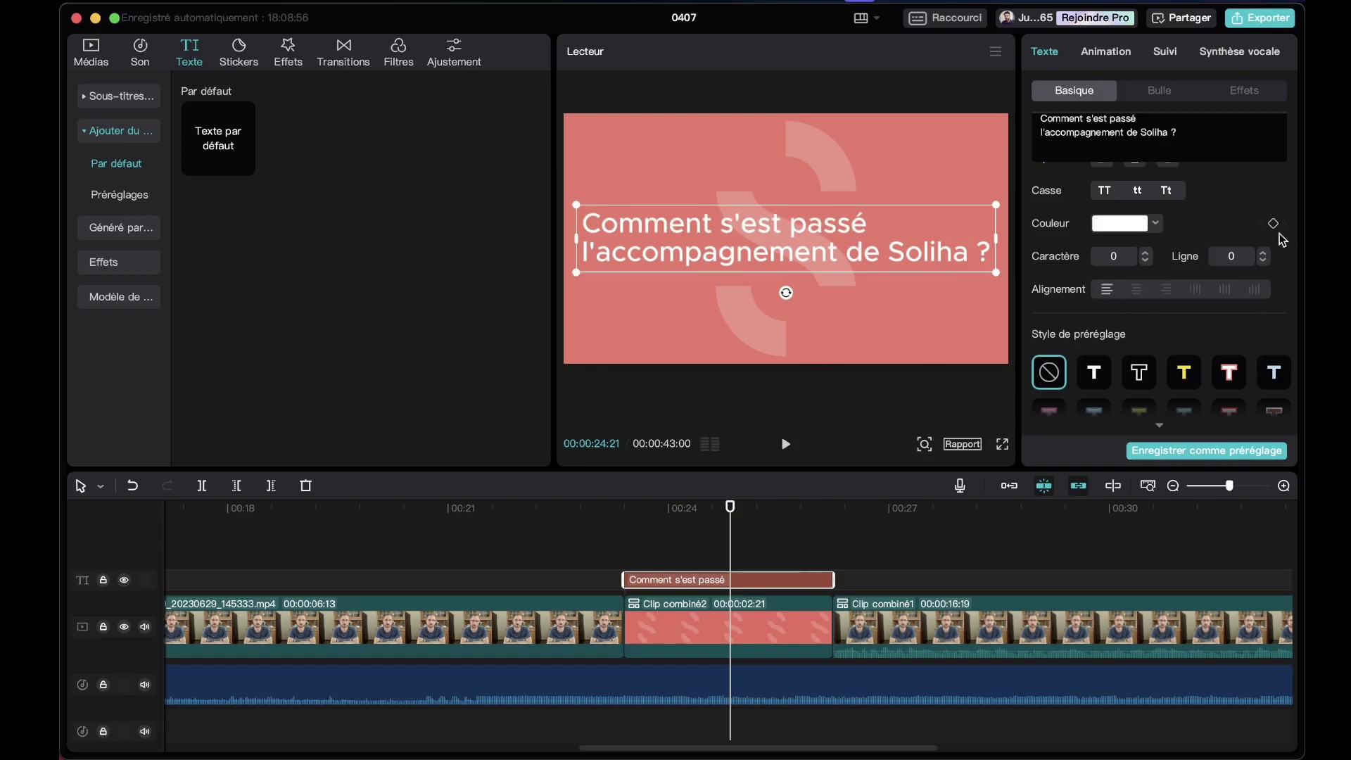
- Search the fonts for "source", set the title's font to Source Sans Pro Courant and try the bold style
scroll(1152, 288, up, 5)
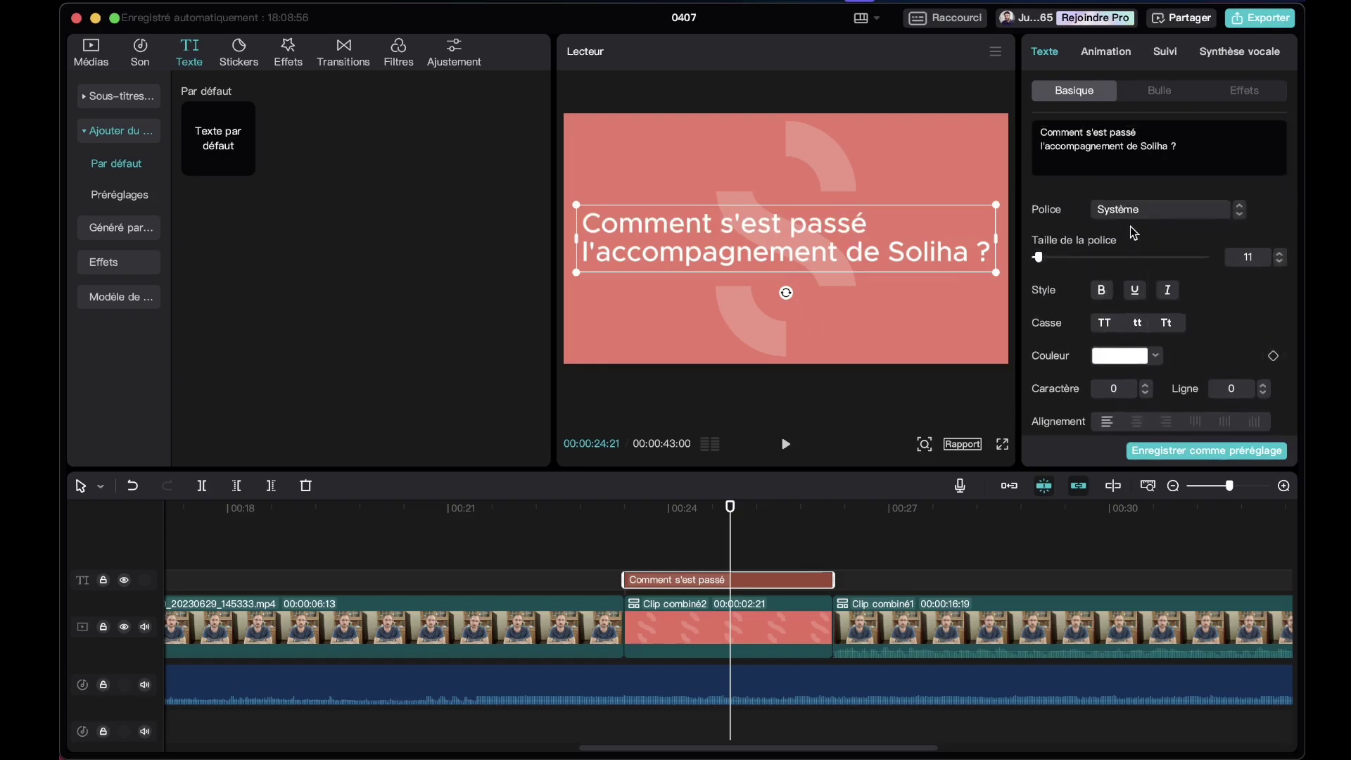
click(1136, 218)
scroll(1145, 171, up, 1)
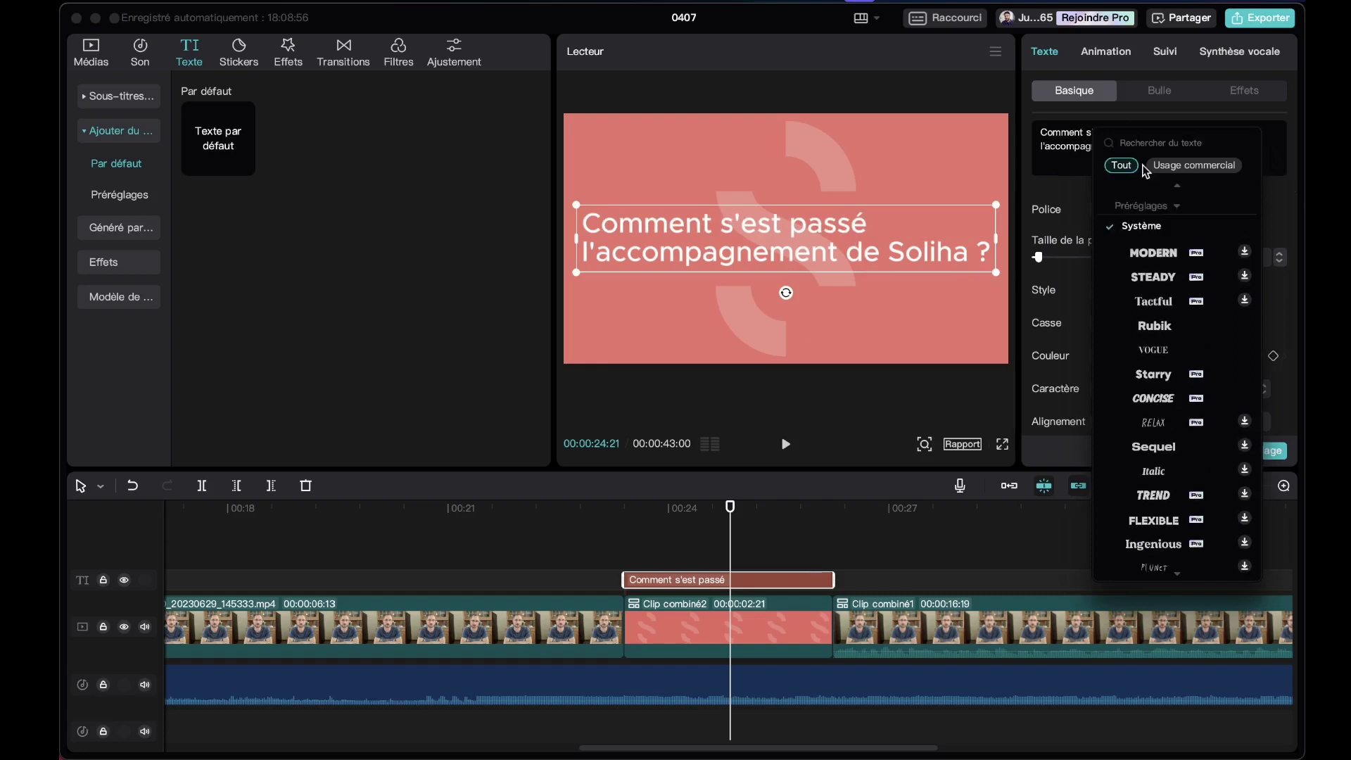
scroll(1144, 173, up, 1)
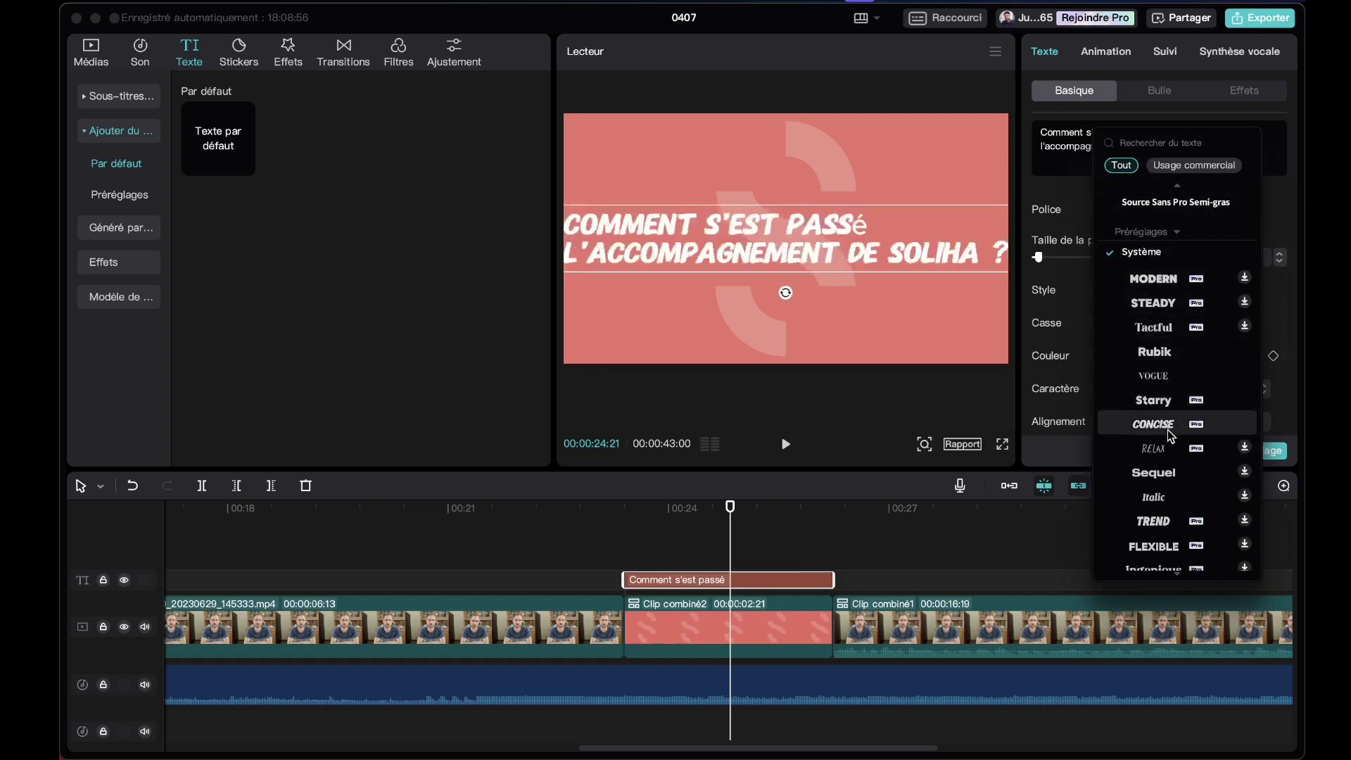
scroll(1170, 475, down, 3)
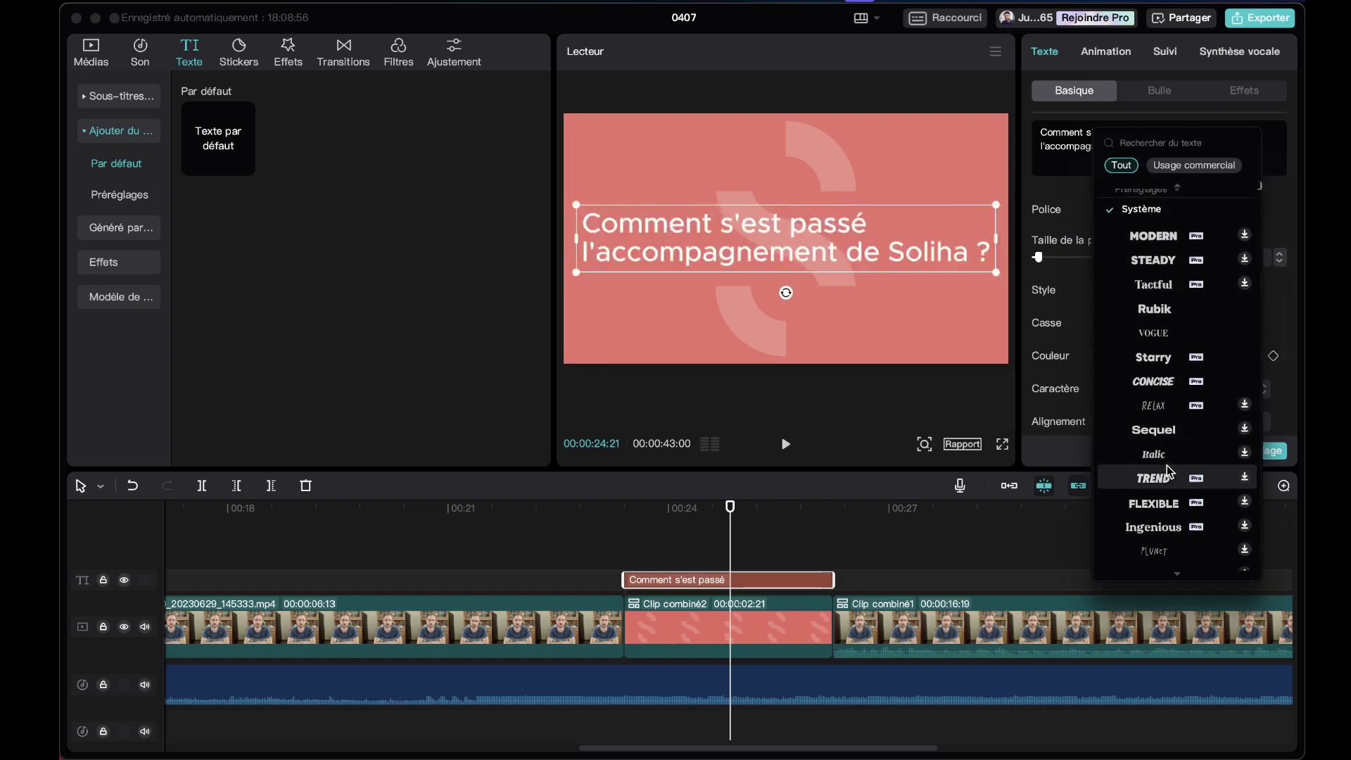
scroll(1169, 471, down, 2)
scroll(1155, 471, up, 5)
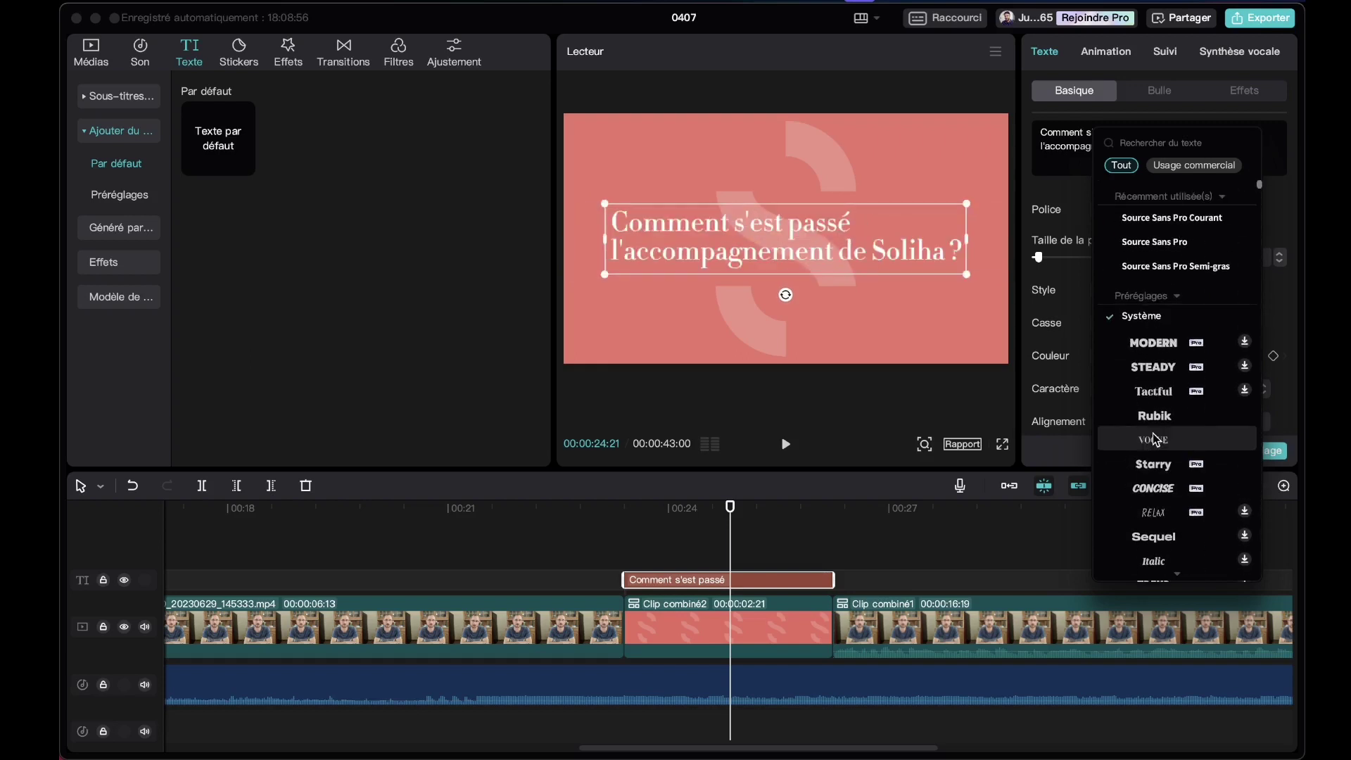
text(source)
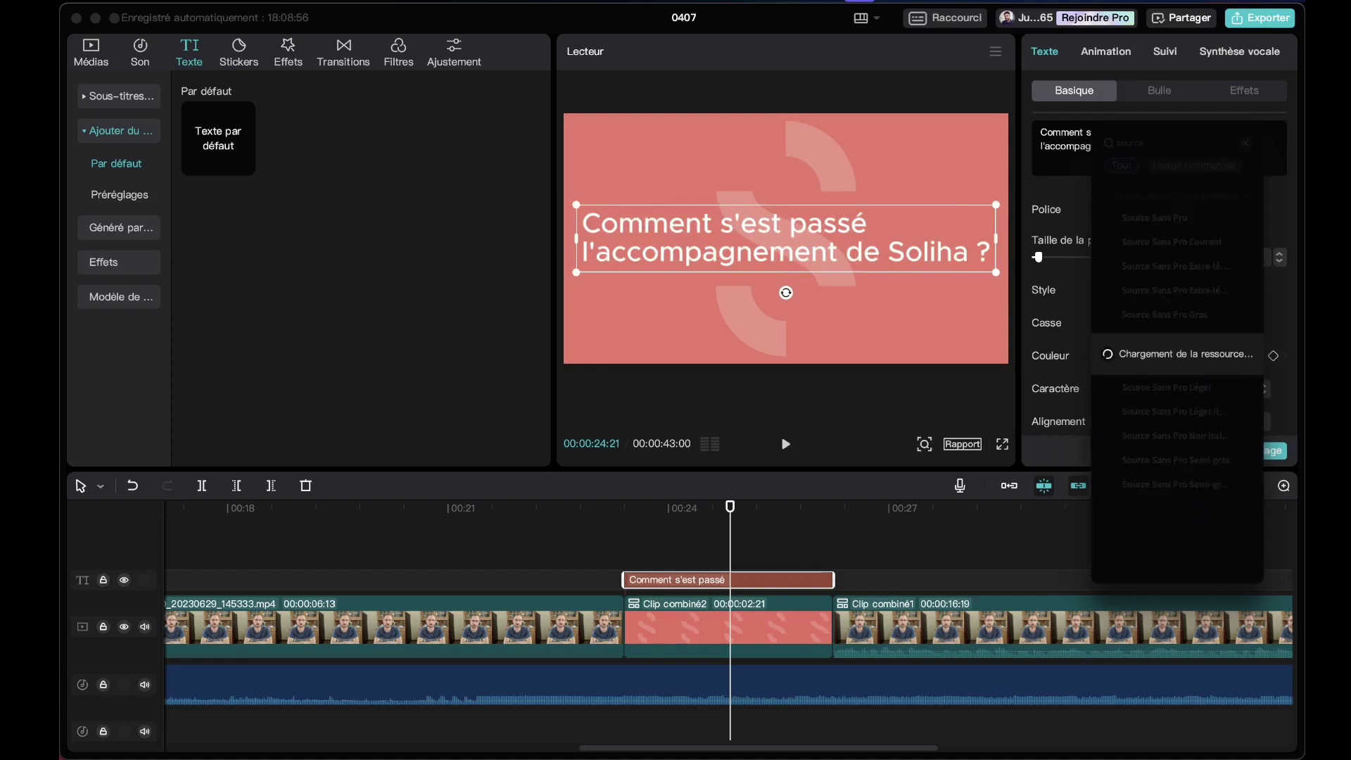
click(1174, 220)
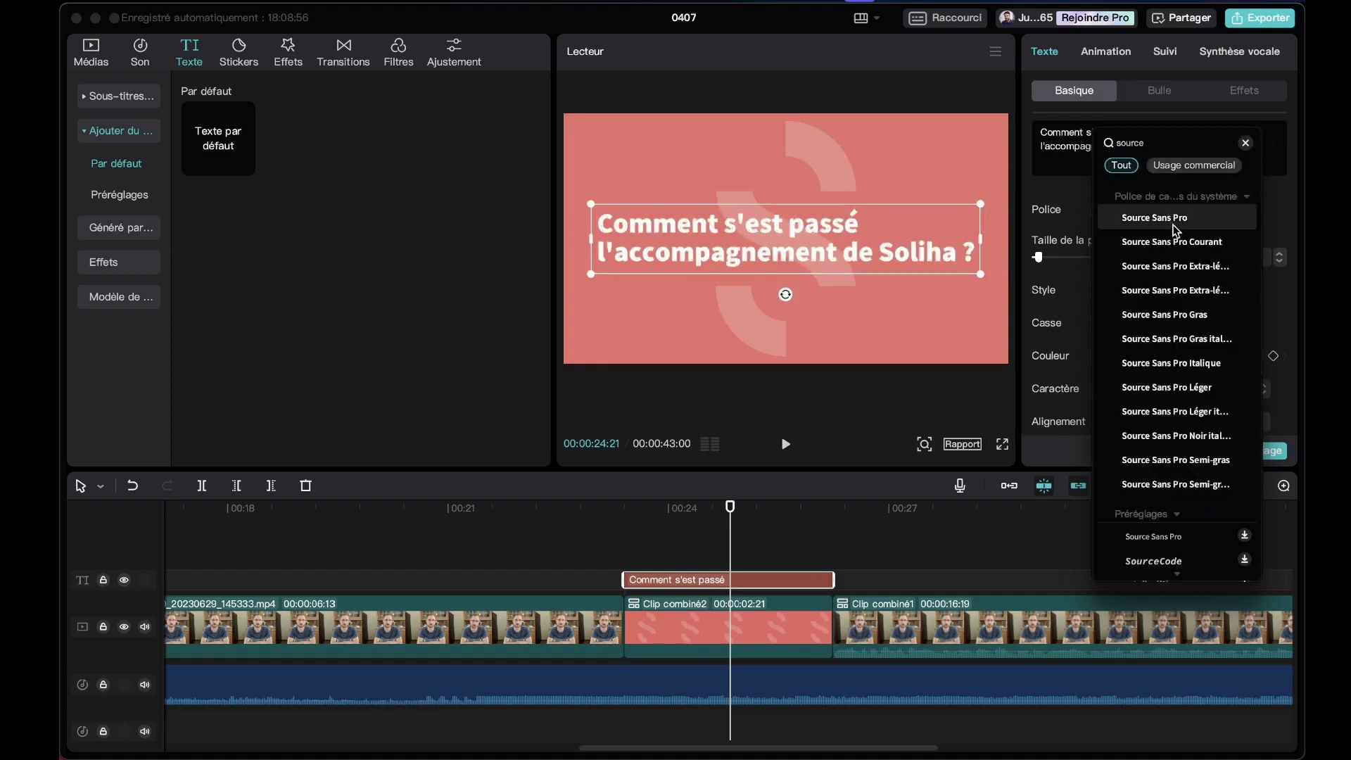
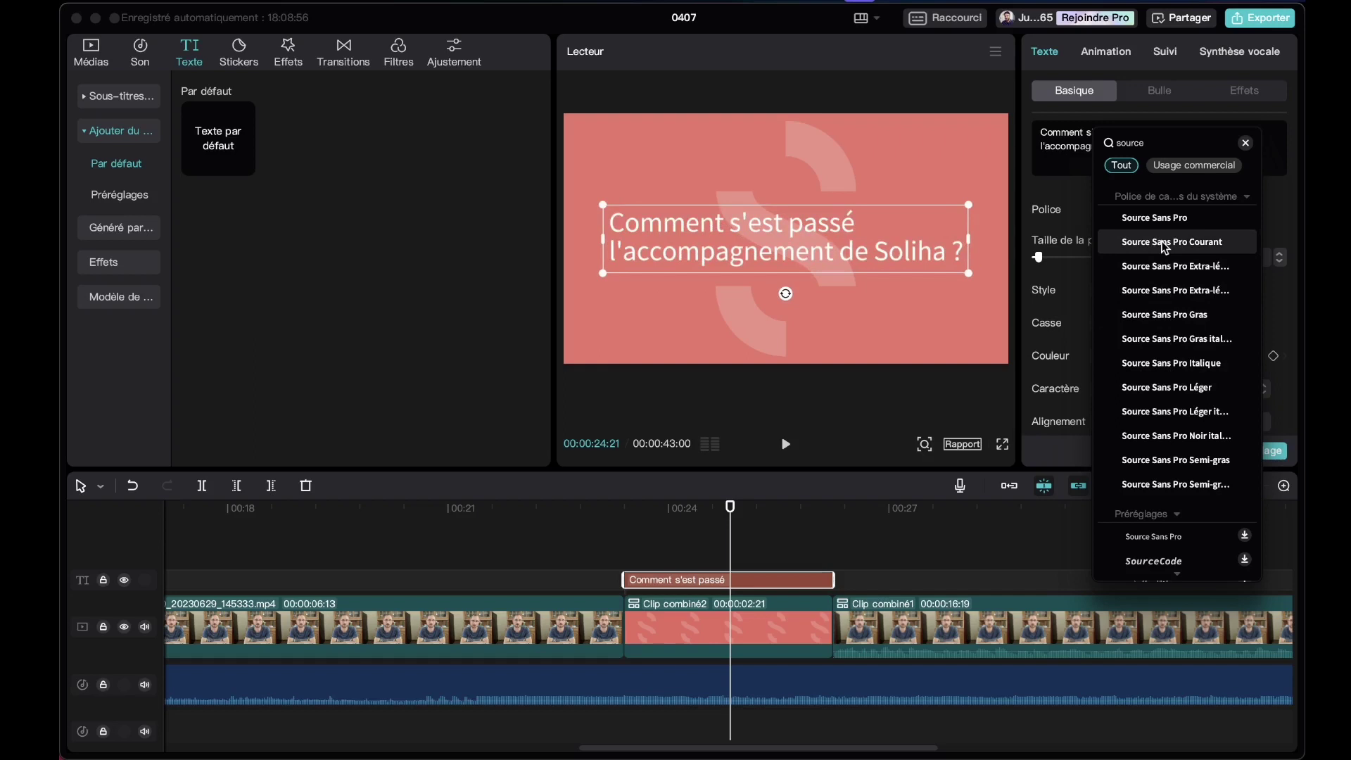
click(1166, 242)
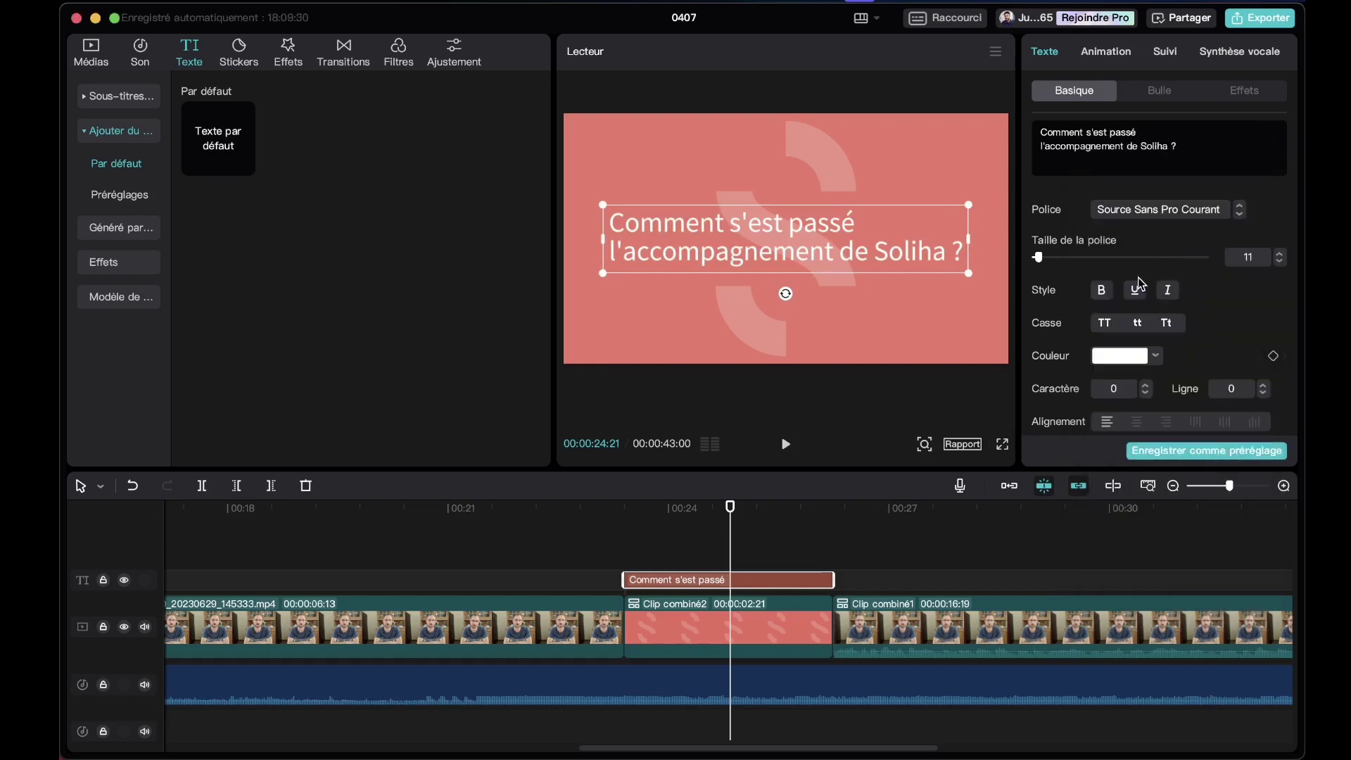
click(1102, 293)
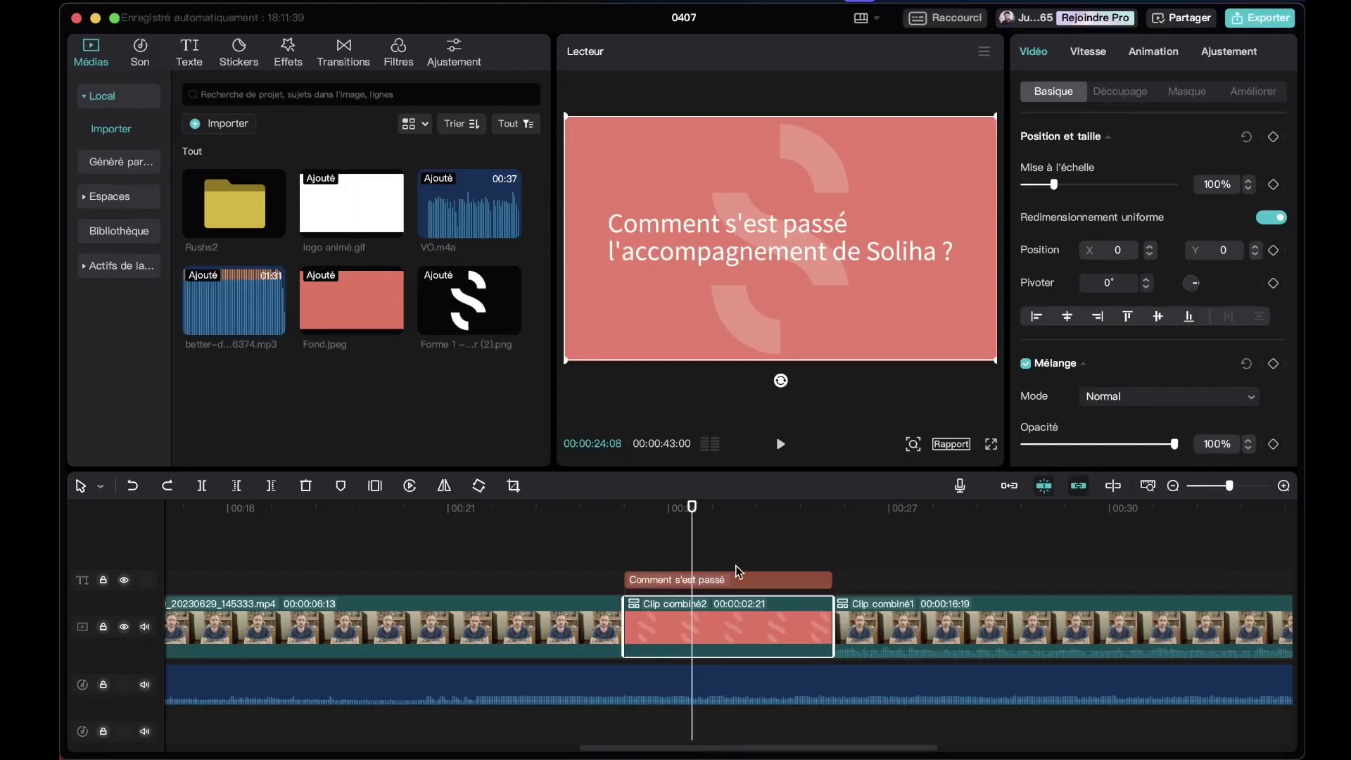
- Examine the title clip's intro, exit and loop animation options and check the start and end of the title card
click(737, 573)
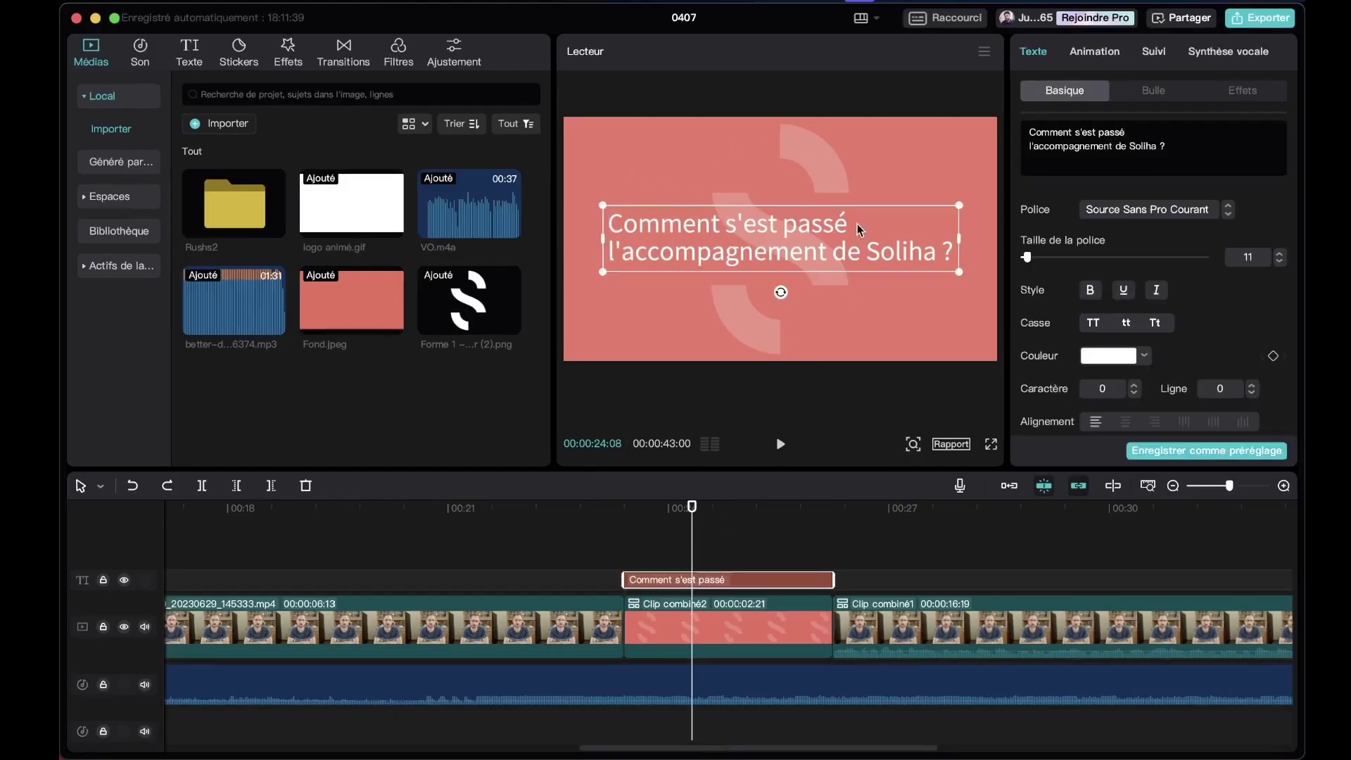
click(672, 509)
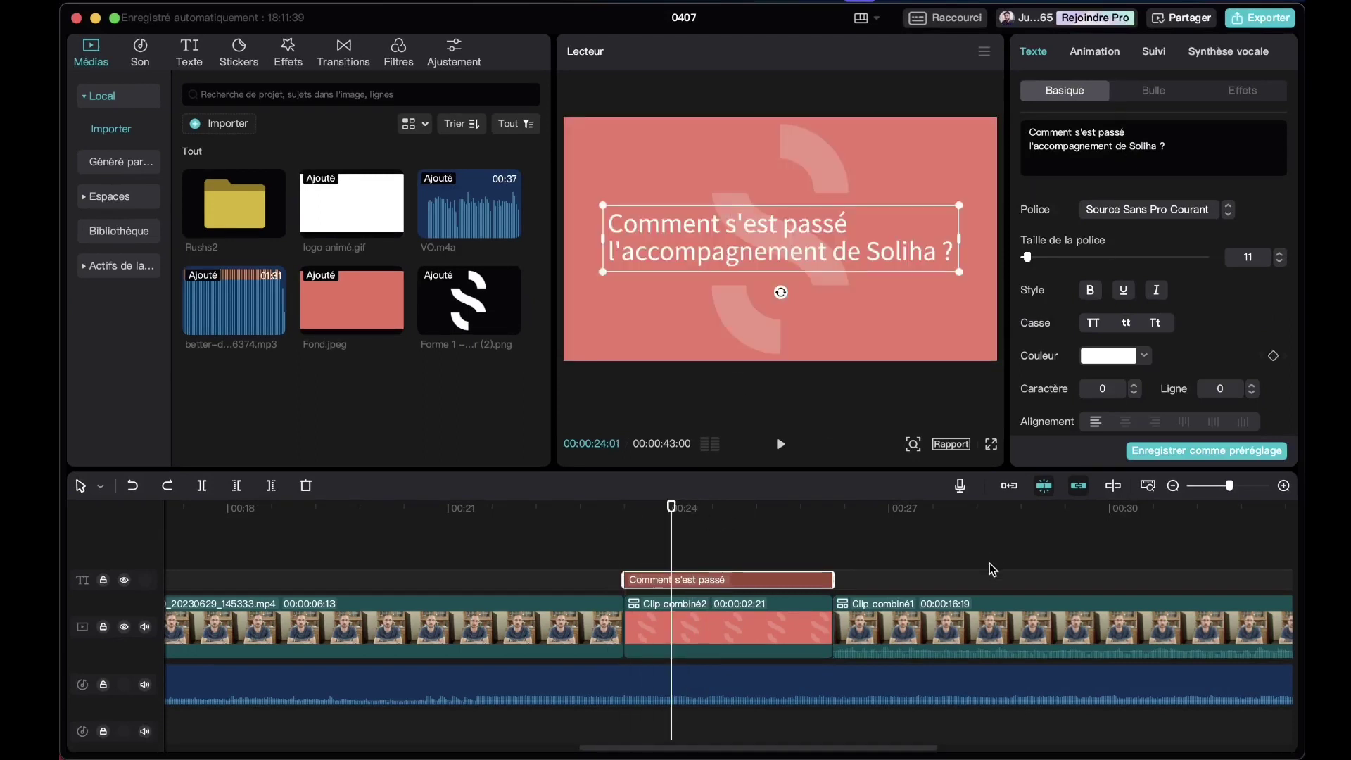
click(1115, 57)
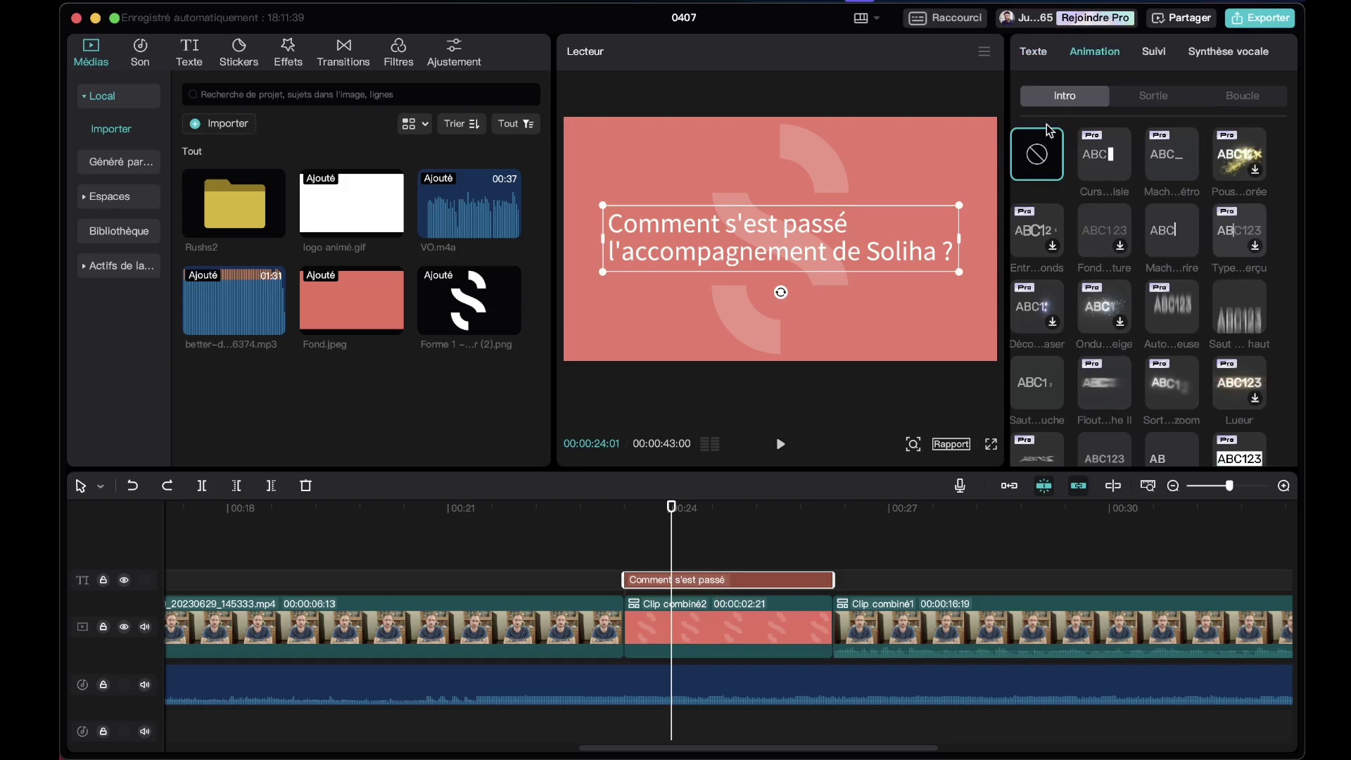
drag(635, 521, 659, 524)
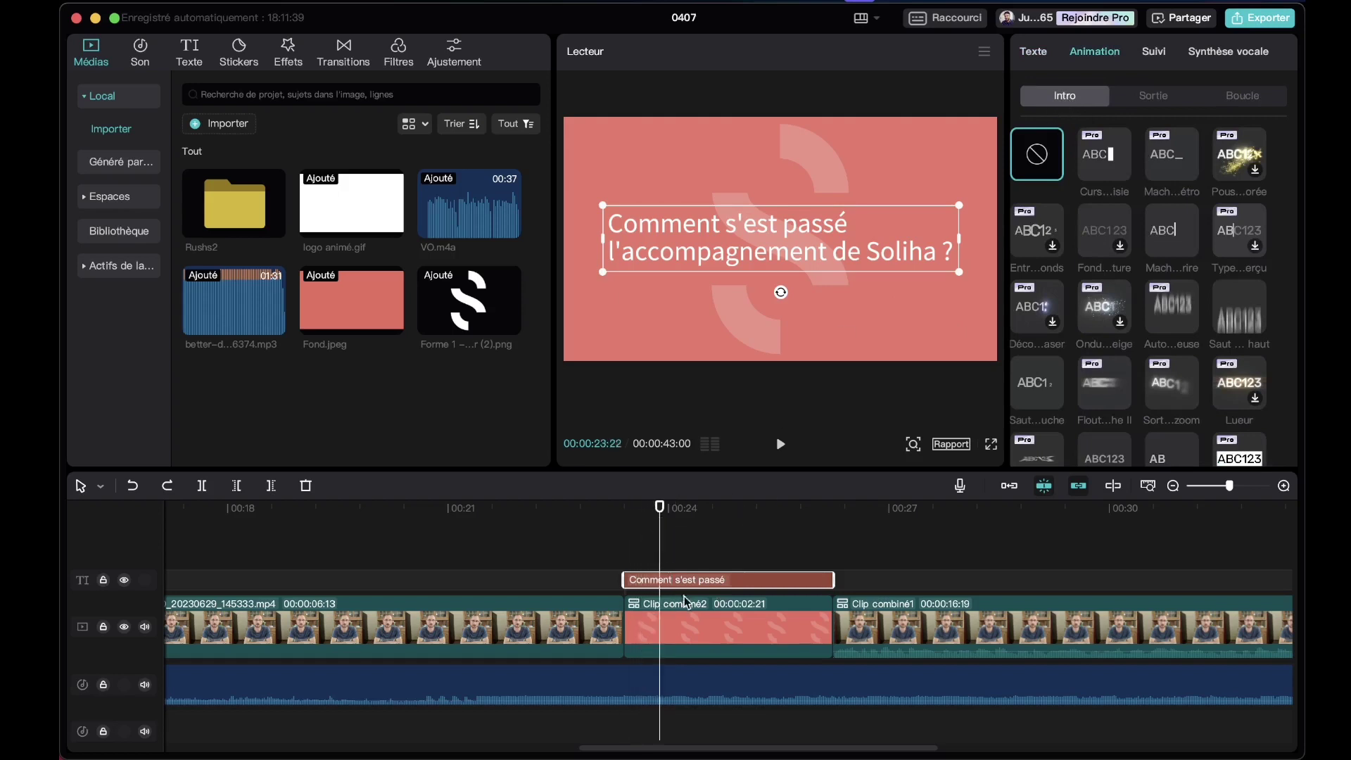
click(622, 521)
key(space)
key(space)
click(757, 518)
click(822, 524)
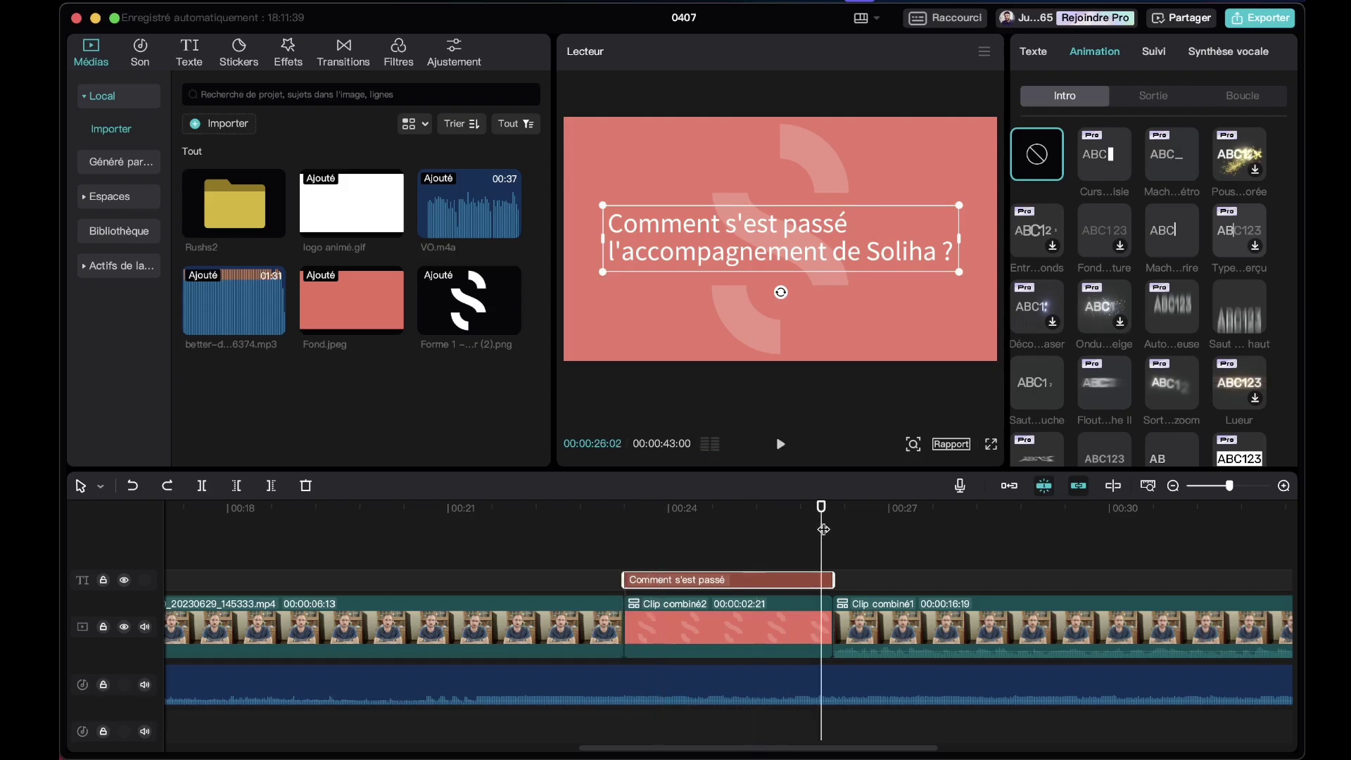
click(1169, 98)
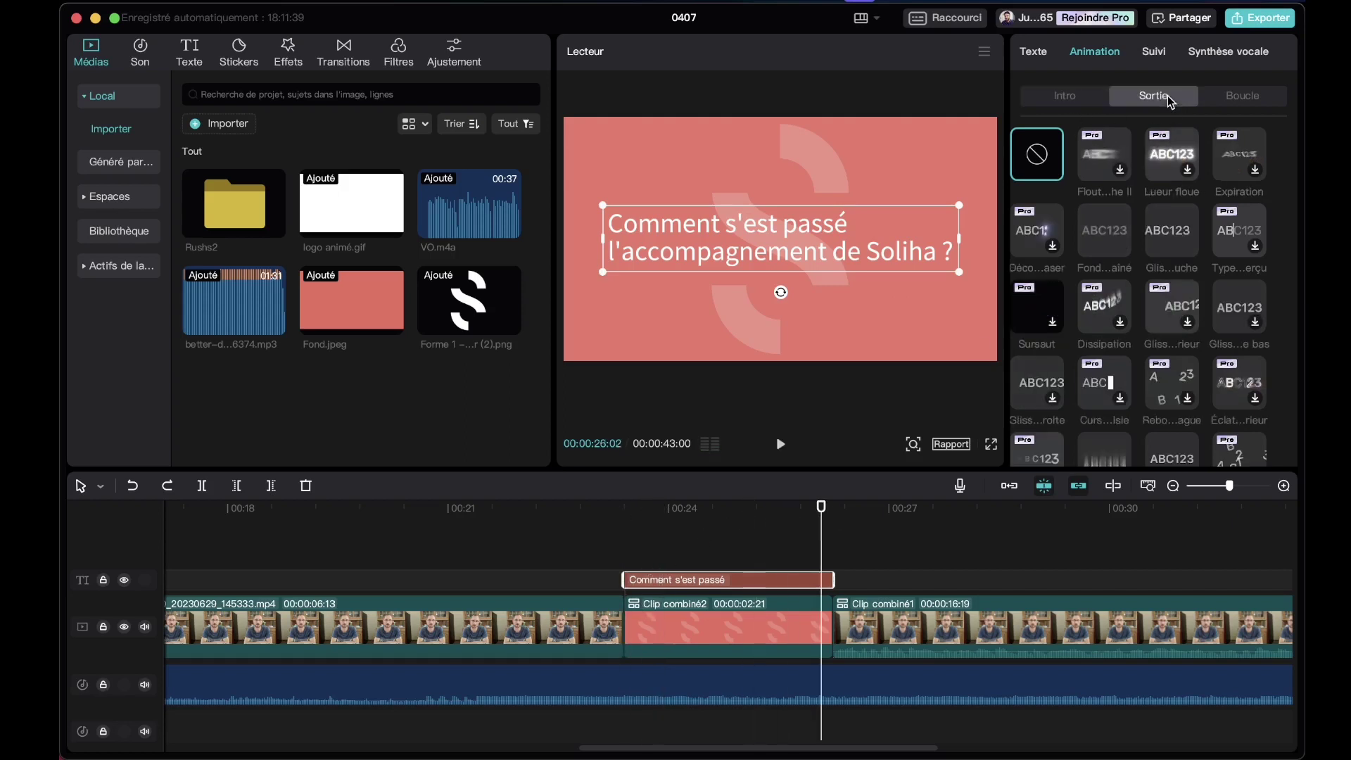
click(1238, 101)
click(1067, 104)
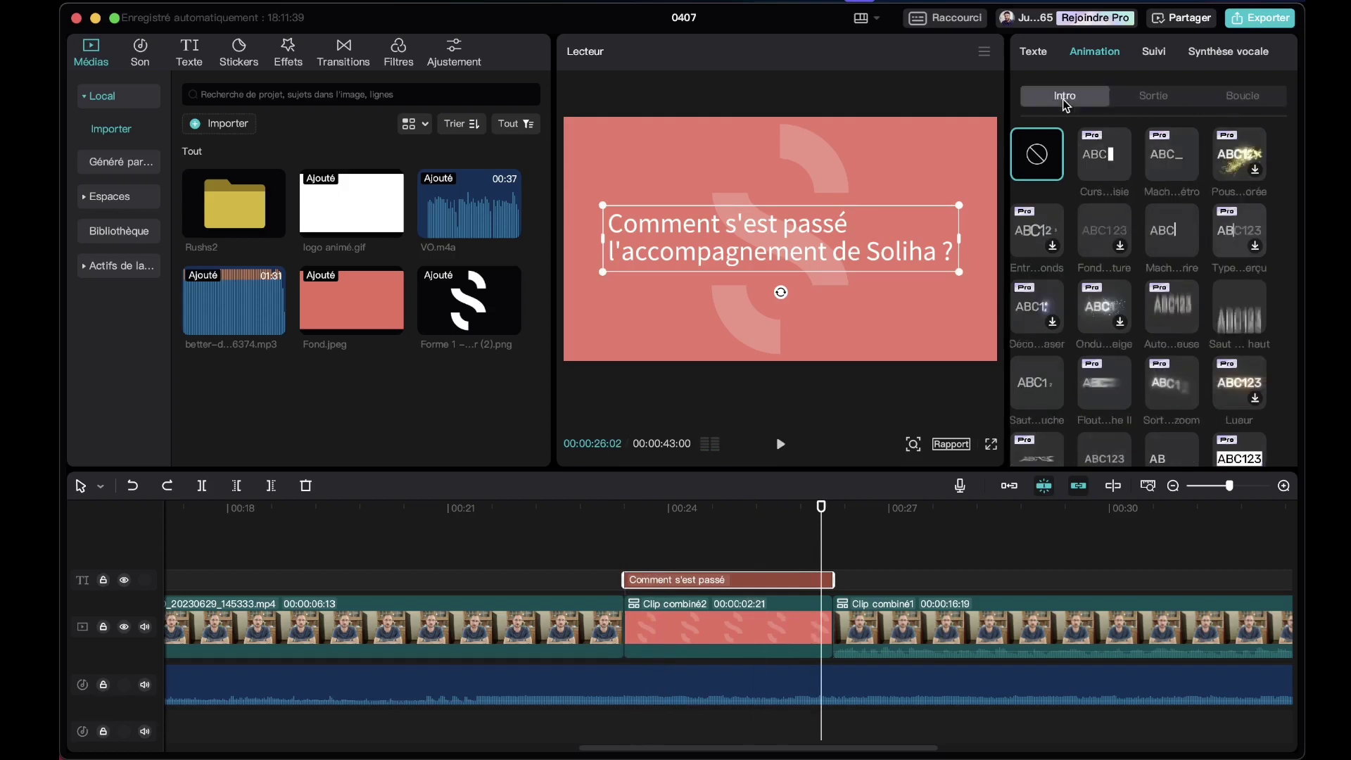
- Apply the non-Pro "Saut…uche" intro animation to the title and preview its entrance
click(740, 508)
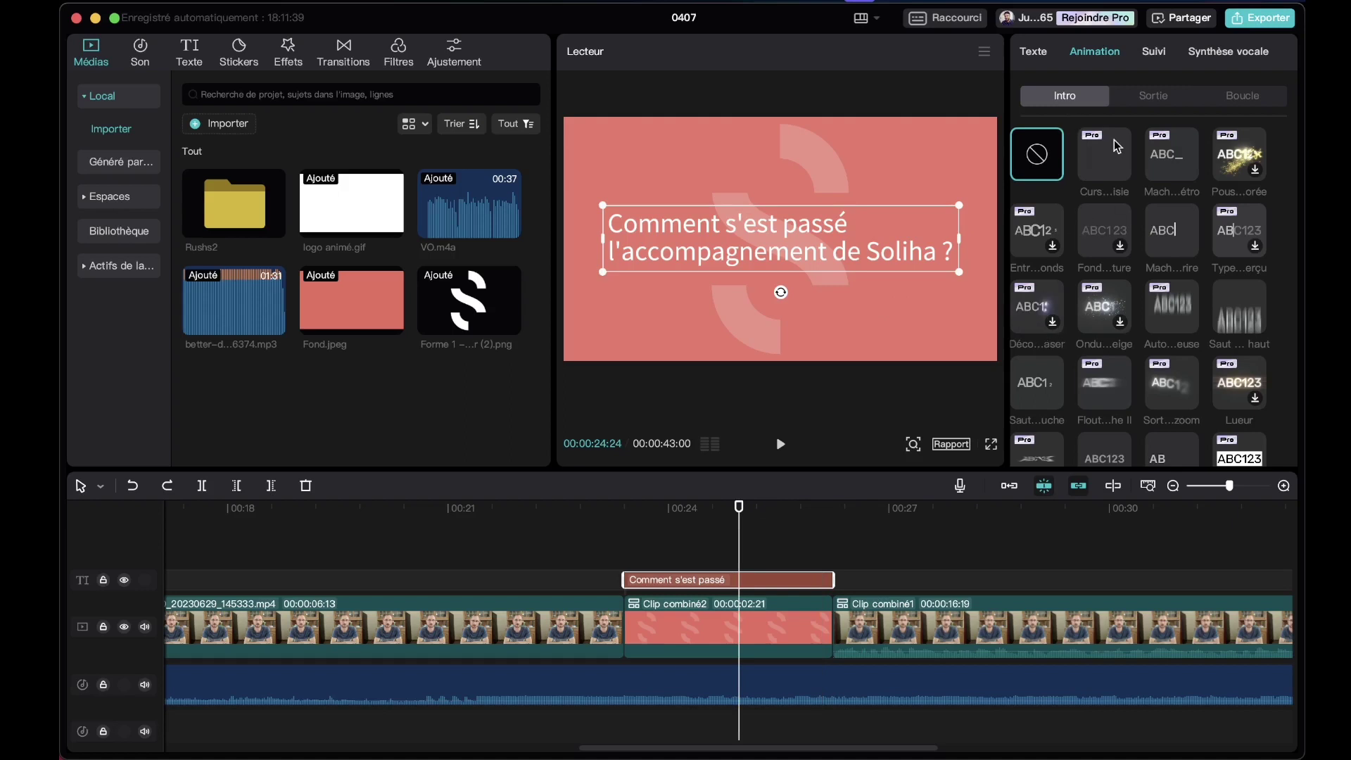
scroll(1154, 306, down, 1)
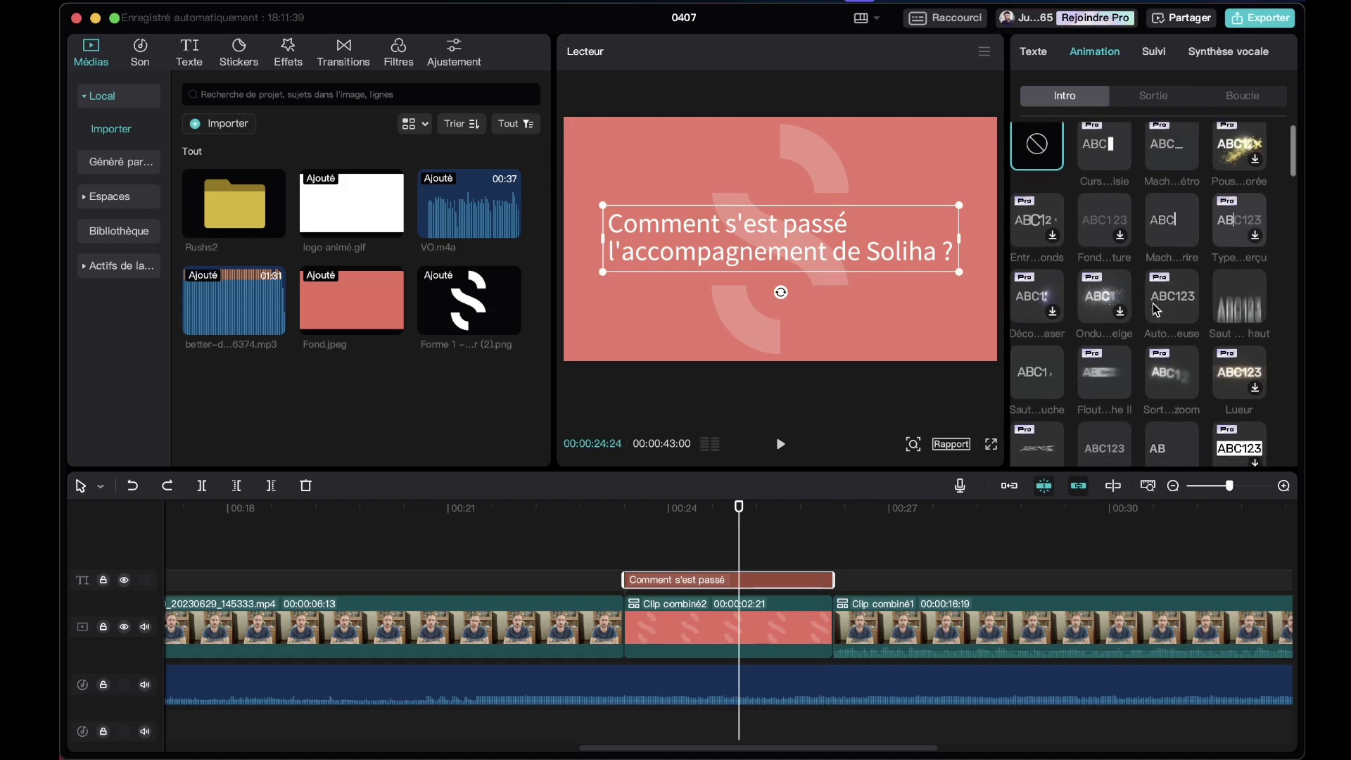
click(1032, 390)
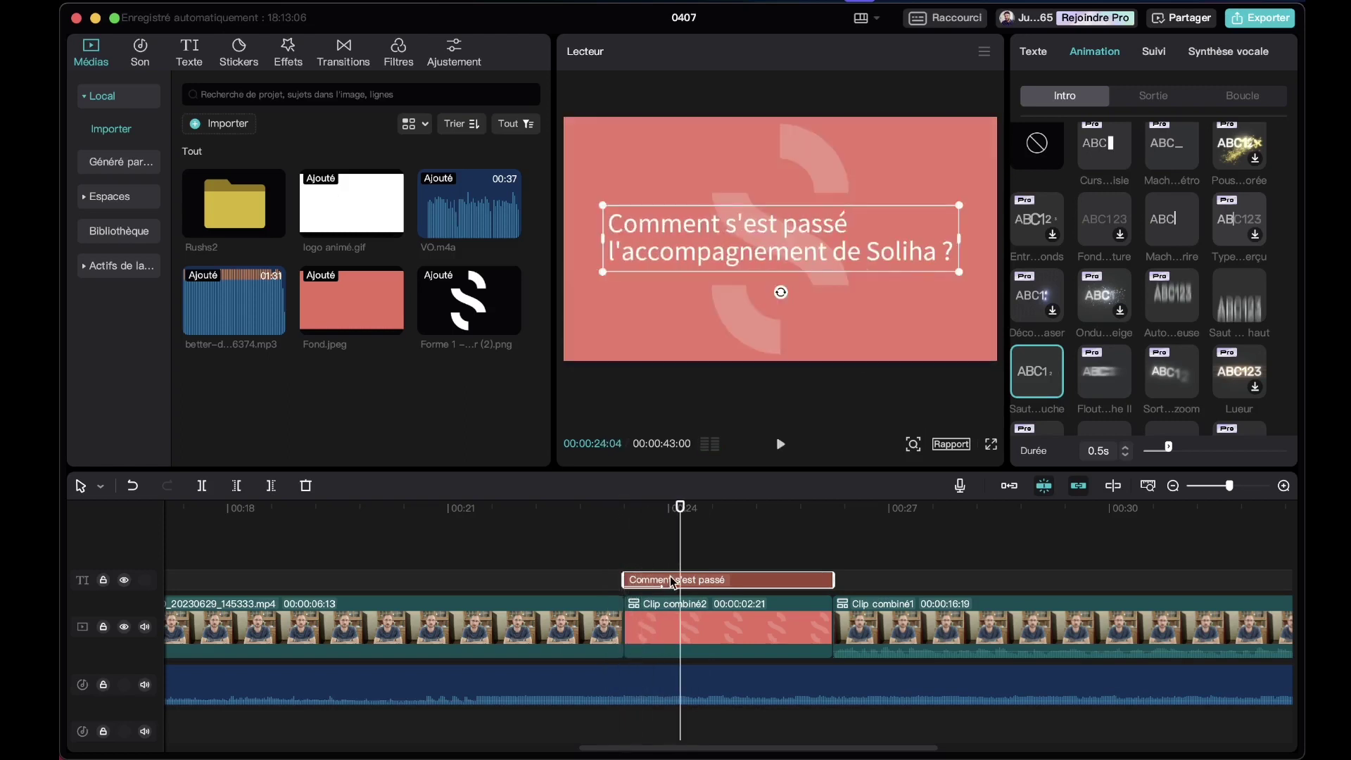
click(618, 529)
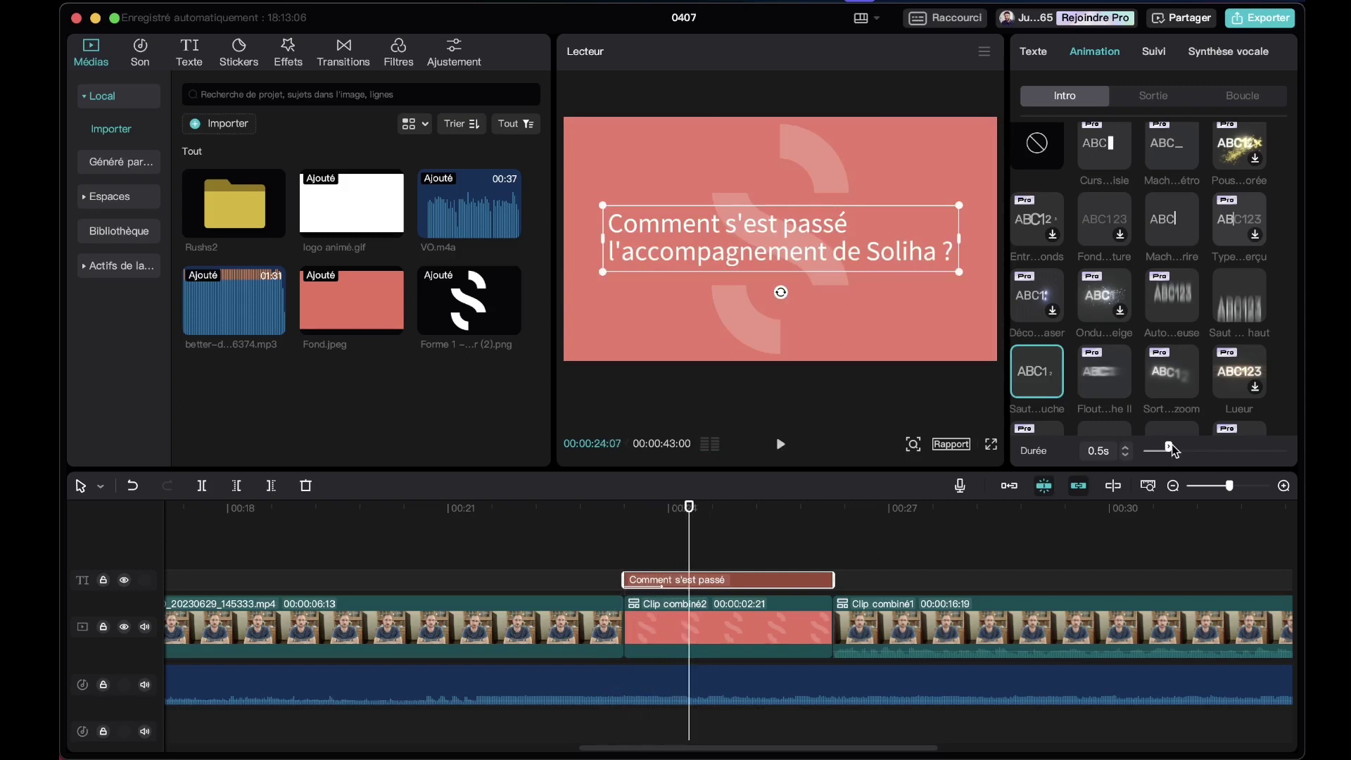
- Lengthen the title's intro animation to 1.2 s and play back the entrance
drag(1172, 447, 1206, 446)
key(space)
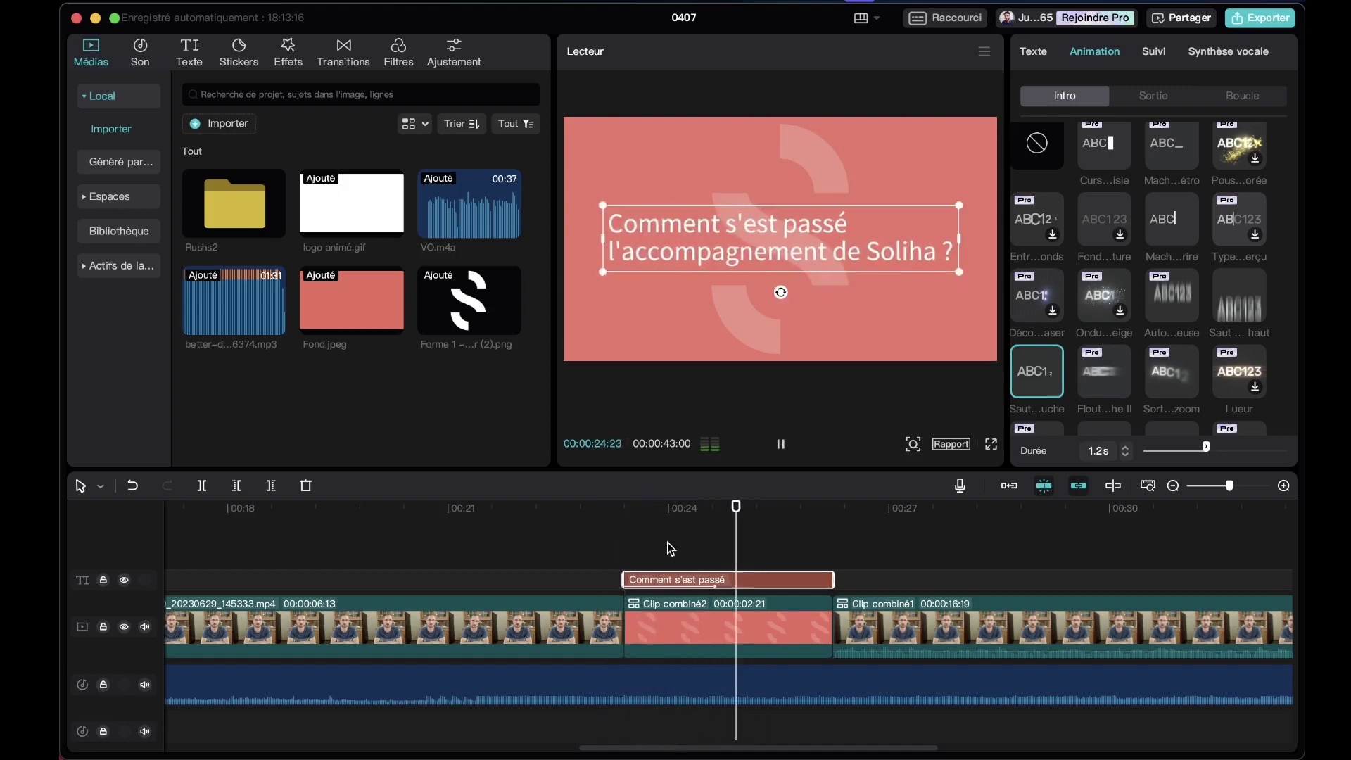
click(610, 507)
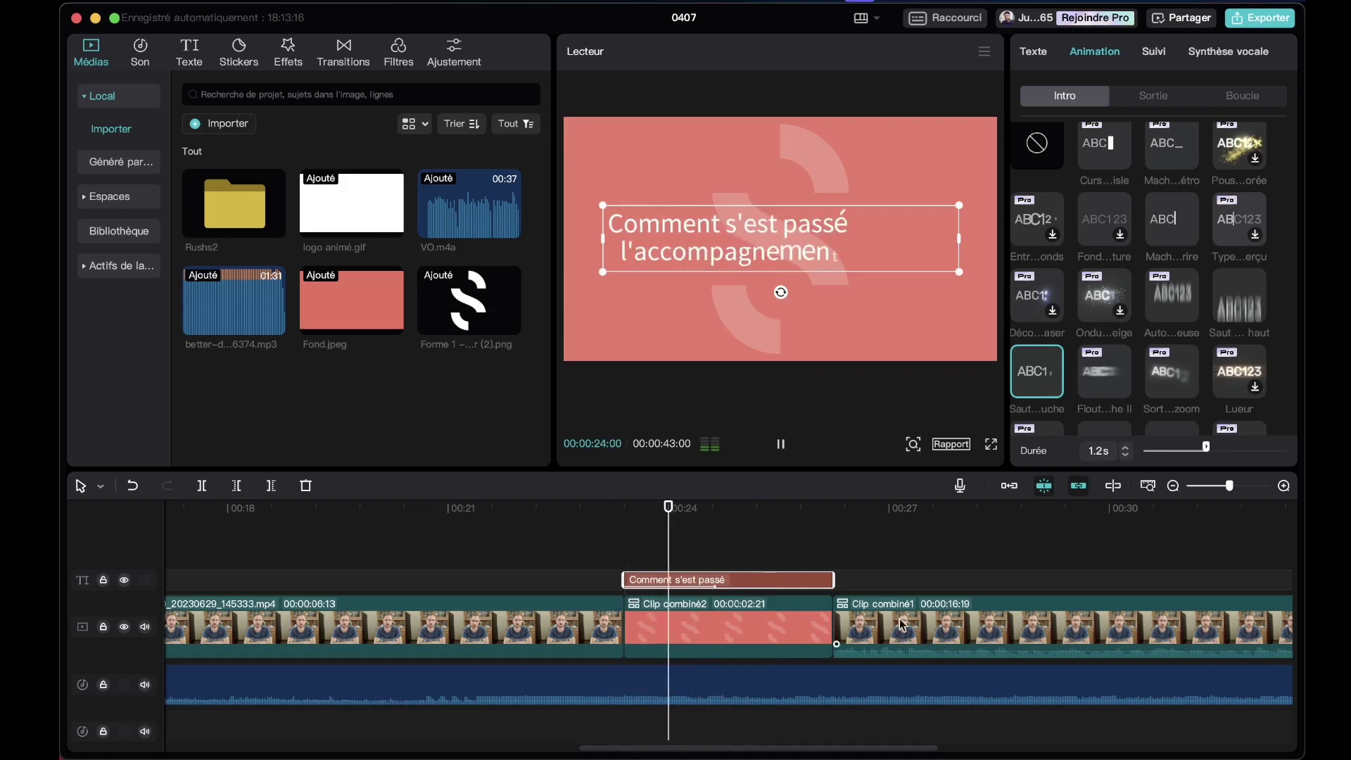
key(space)
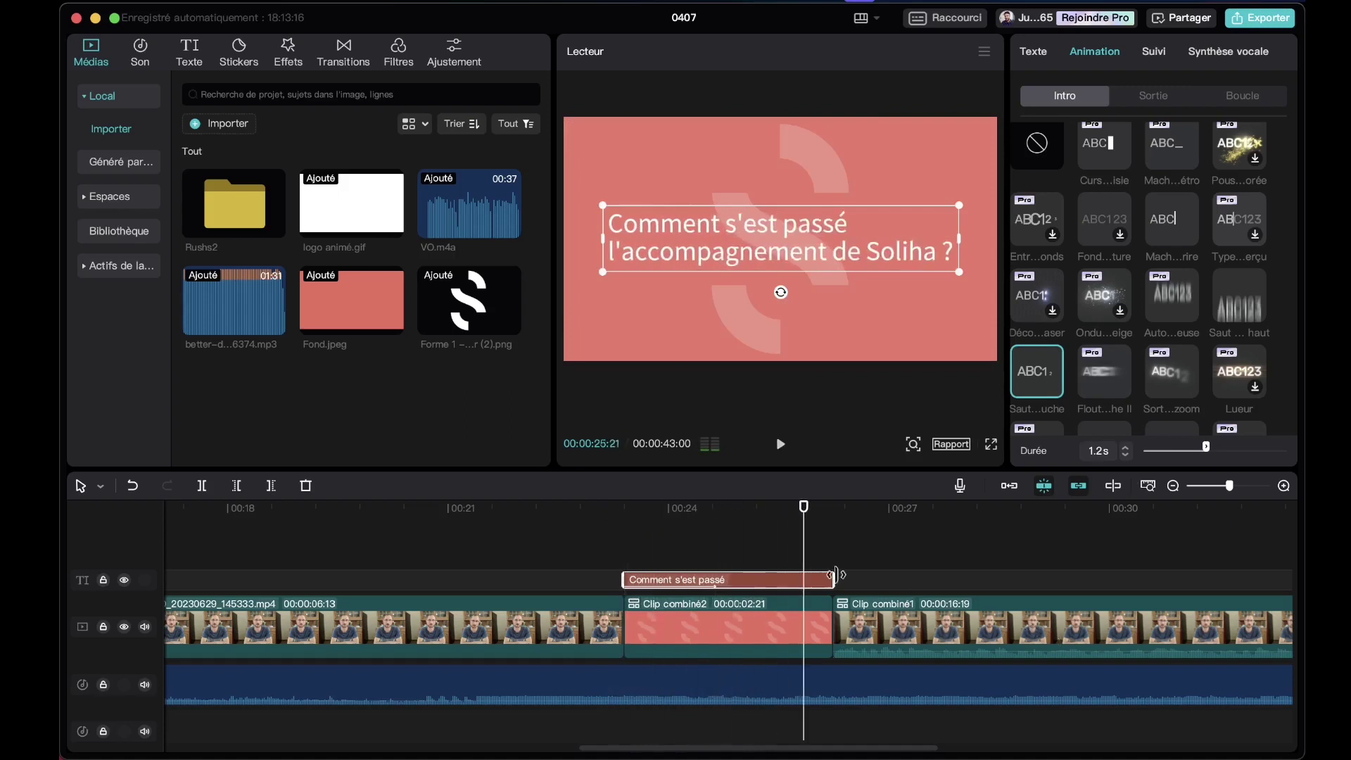
- Apply the "Fond…aîné" exit animation, by phrase, to the title and preview its ending
click(1163, 99)
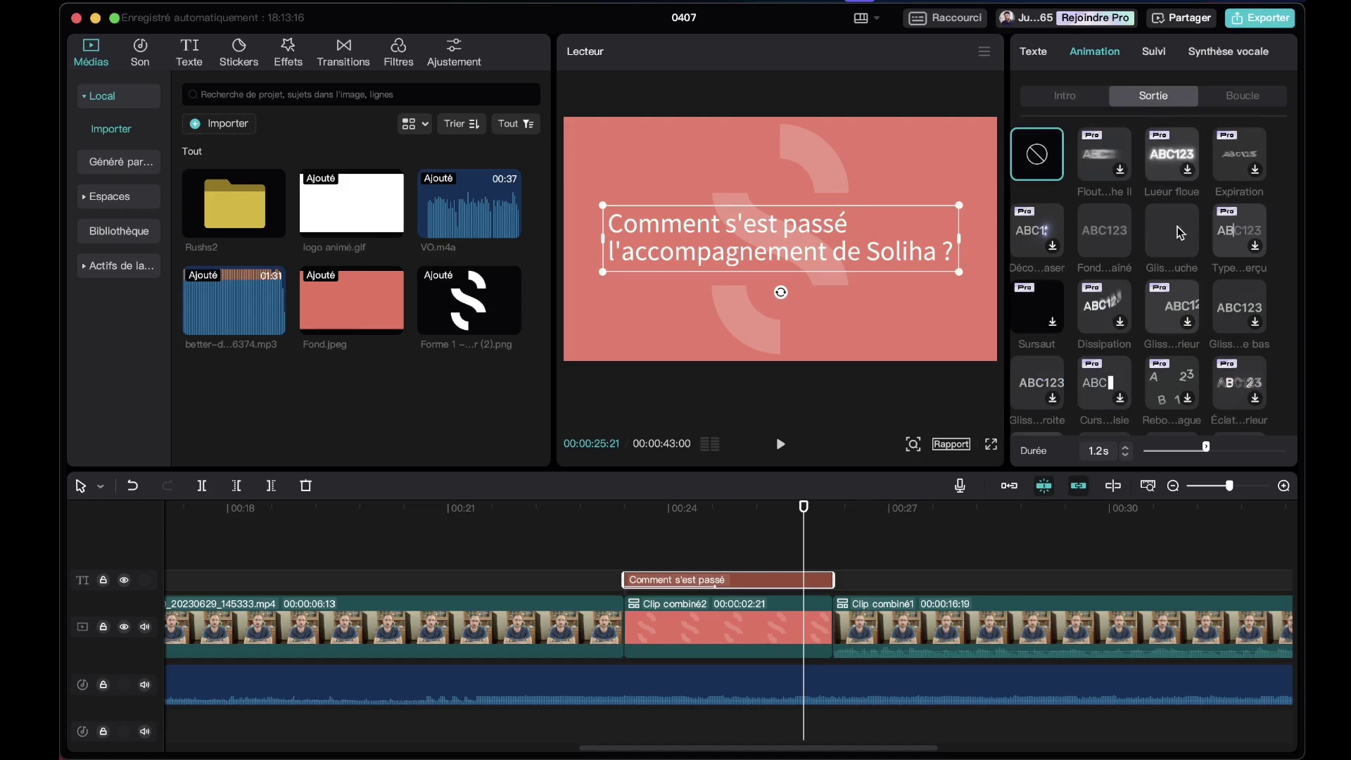
click(1115, 239)
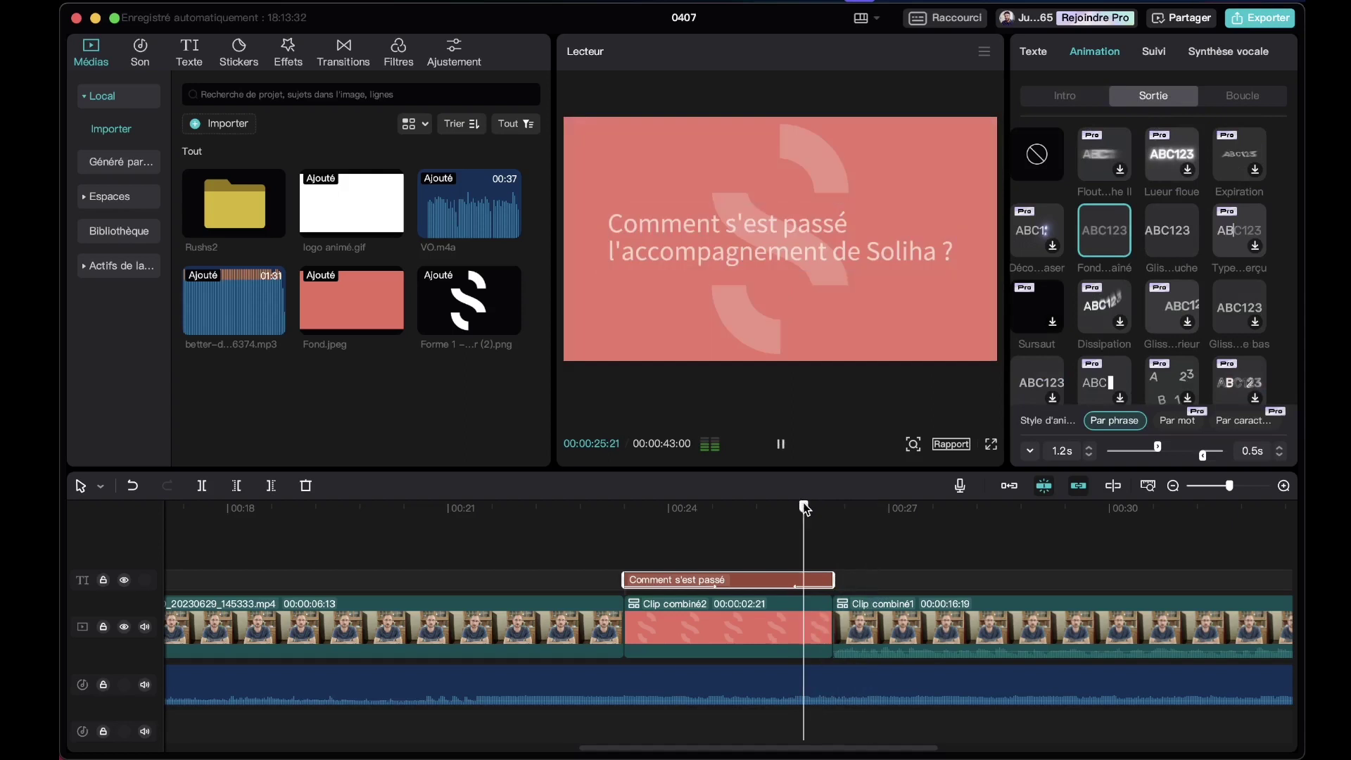
click(779, 519)
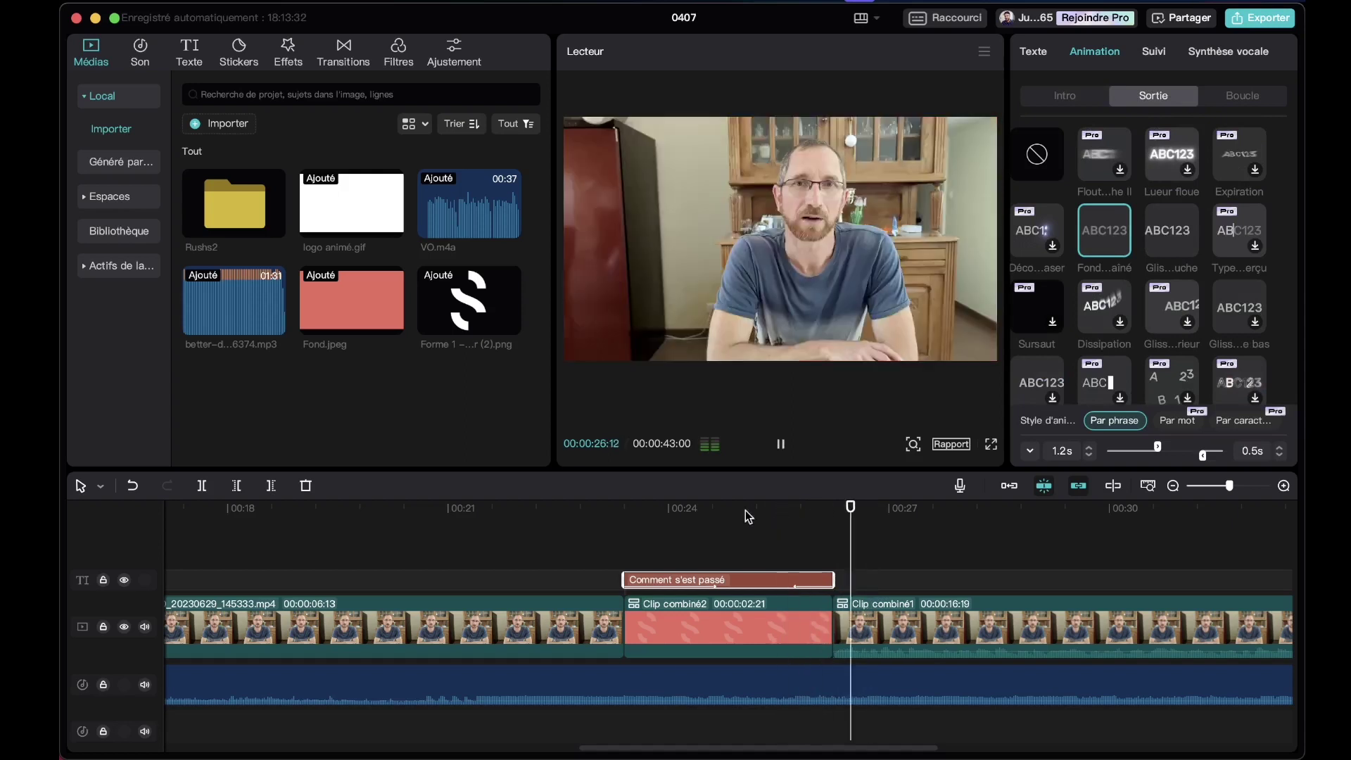
key(space)
click(774, 508)
key(space)
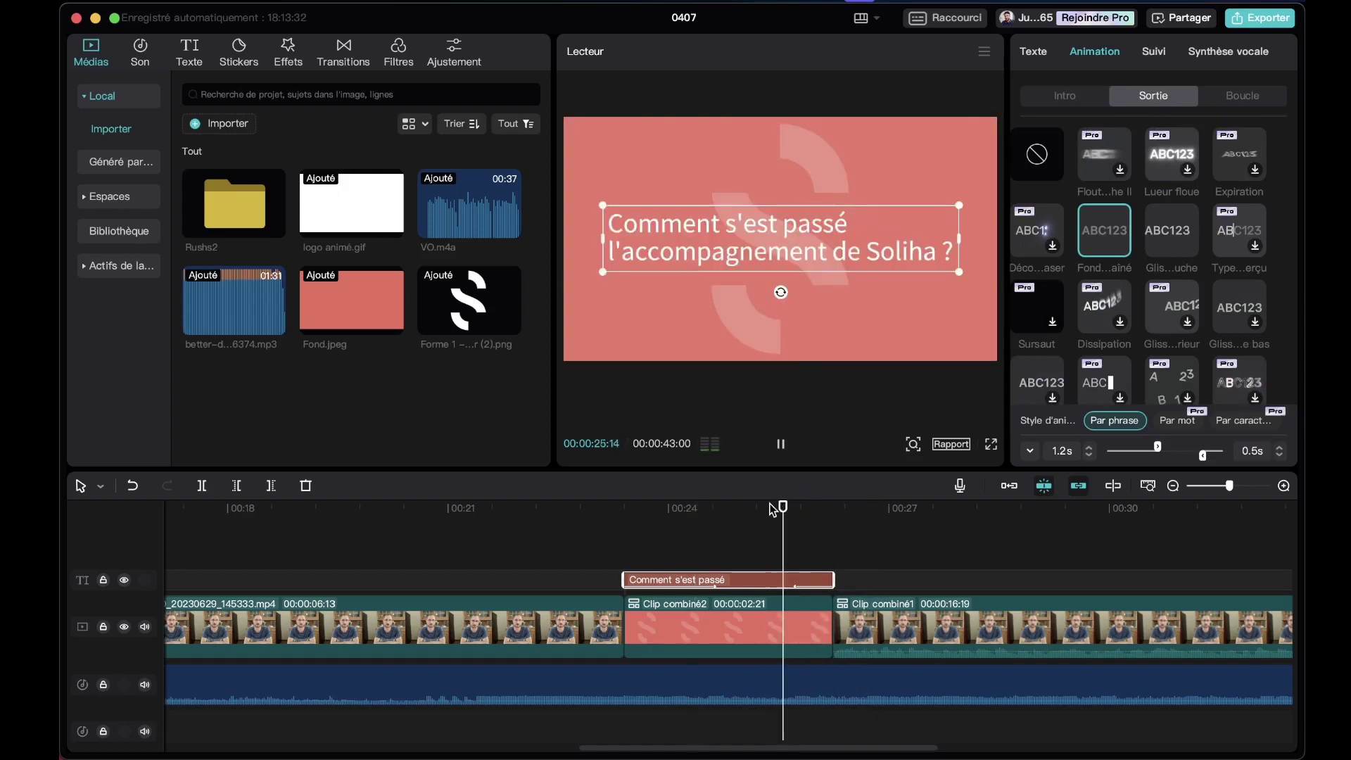
key(space)
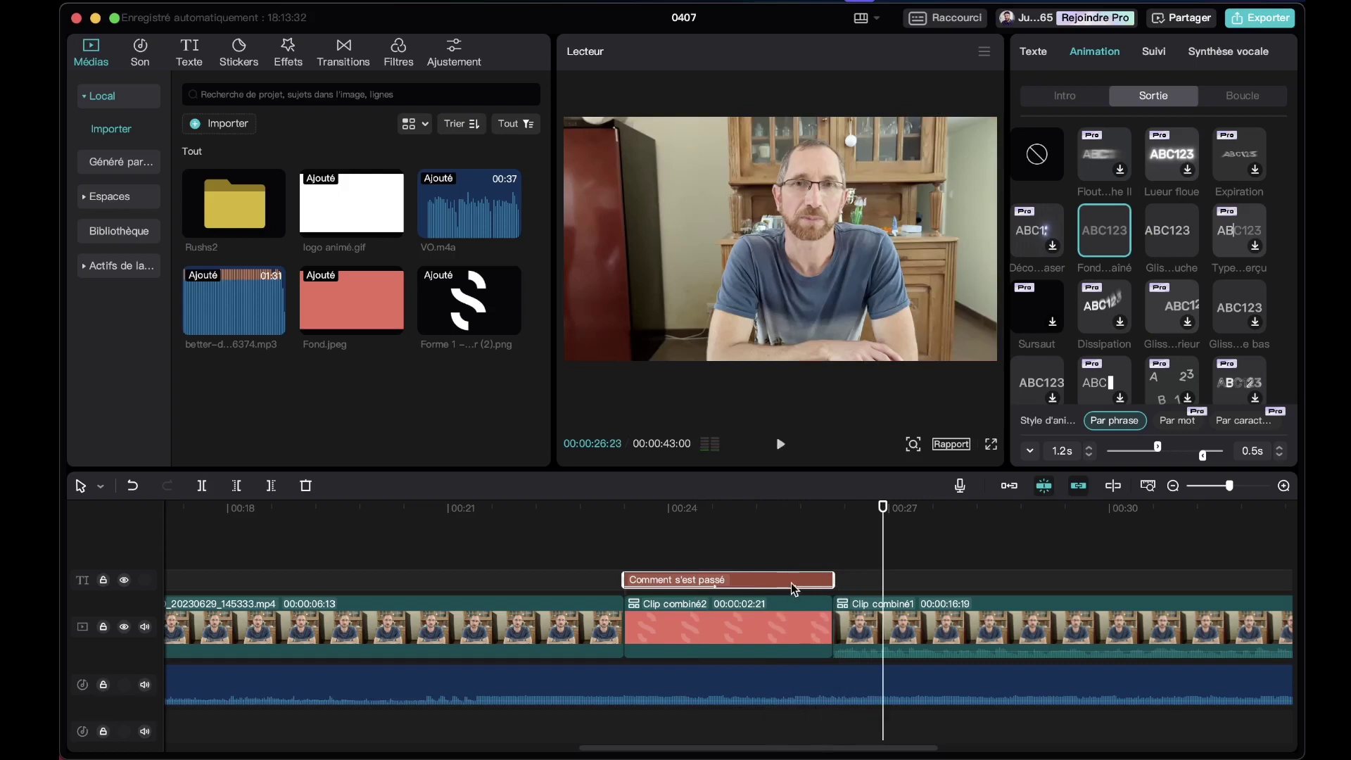
- Shorten the title's exit animation to 0.3 s and play back the title card's animations
click(822, 520)
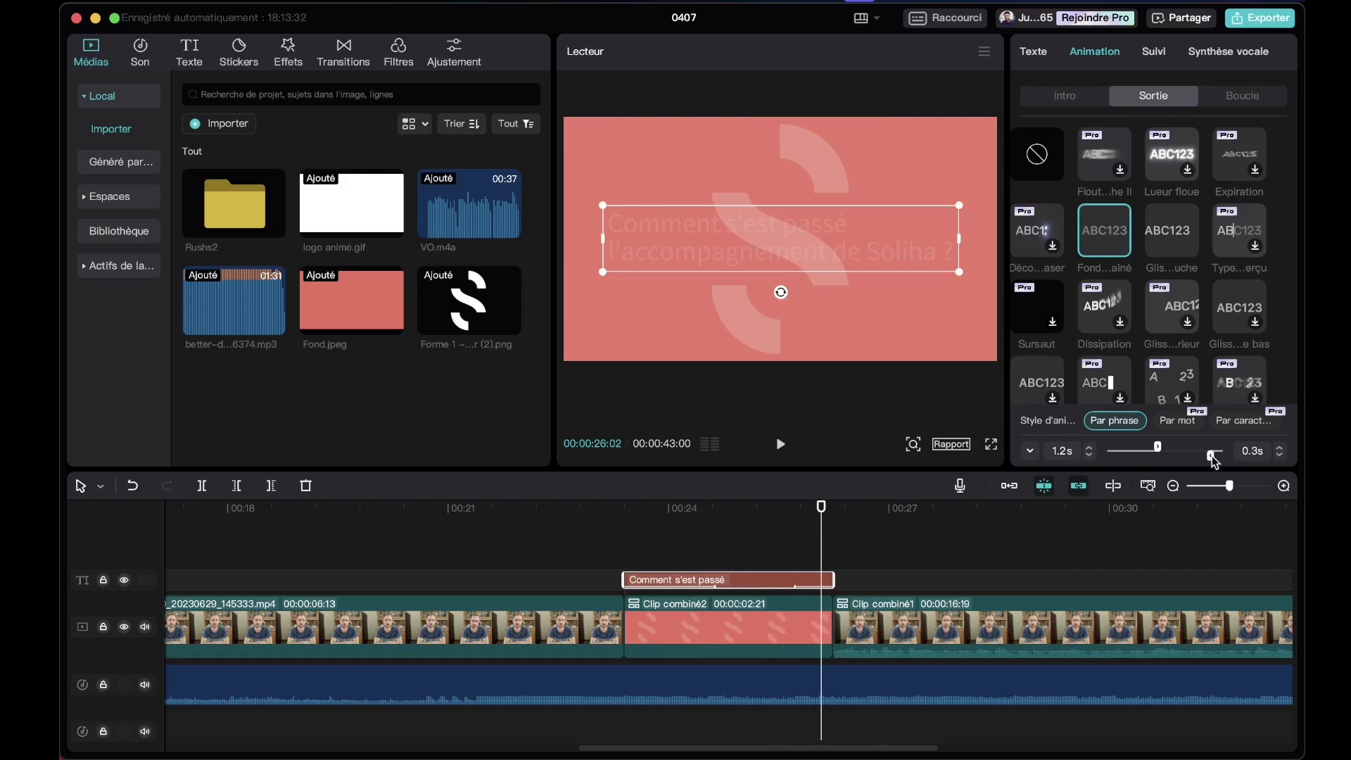
key(space)
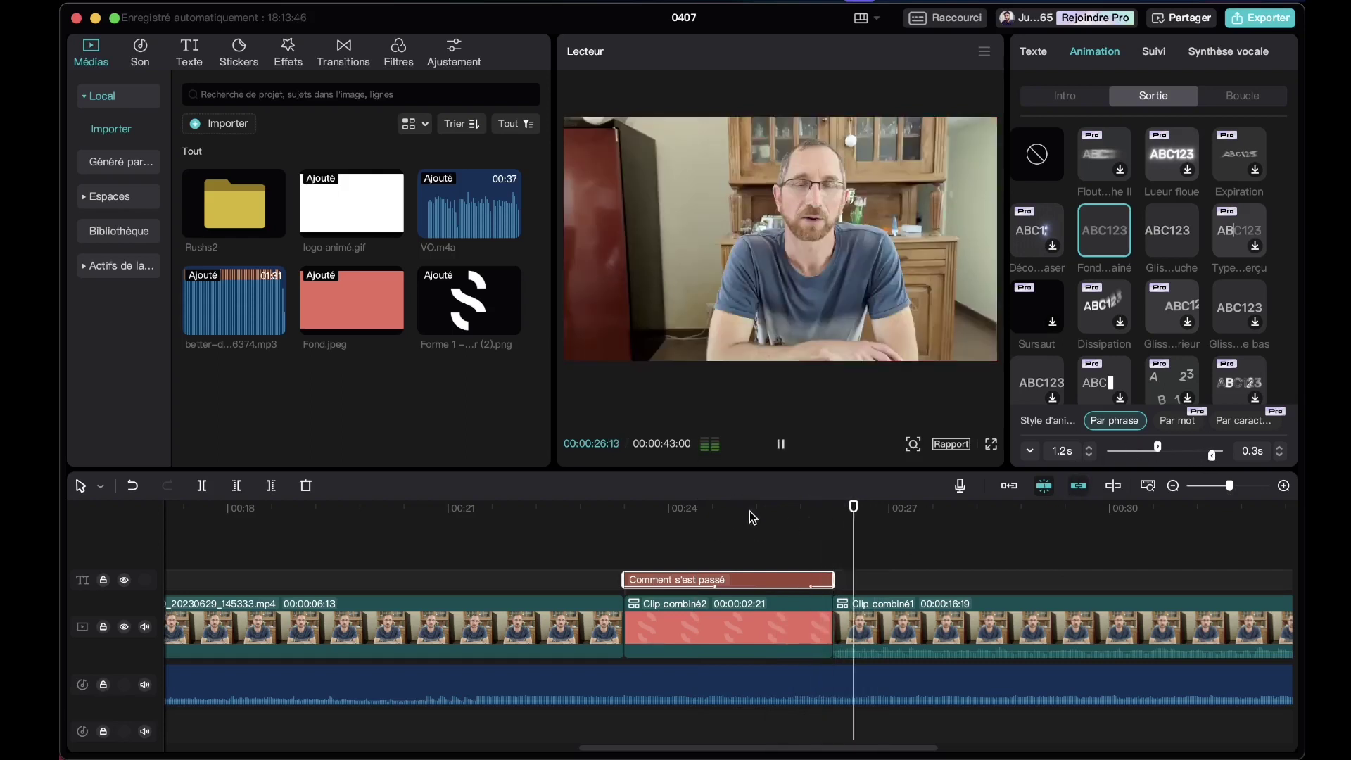
click(751, 520)
key(space)
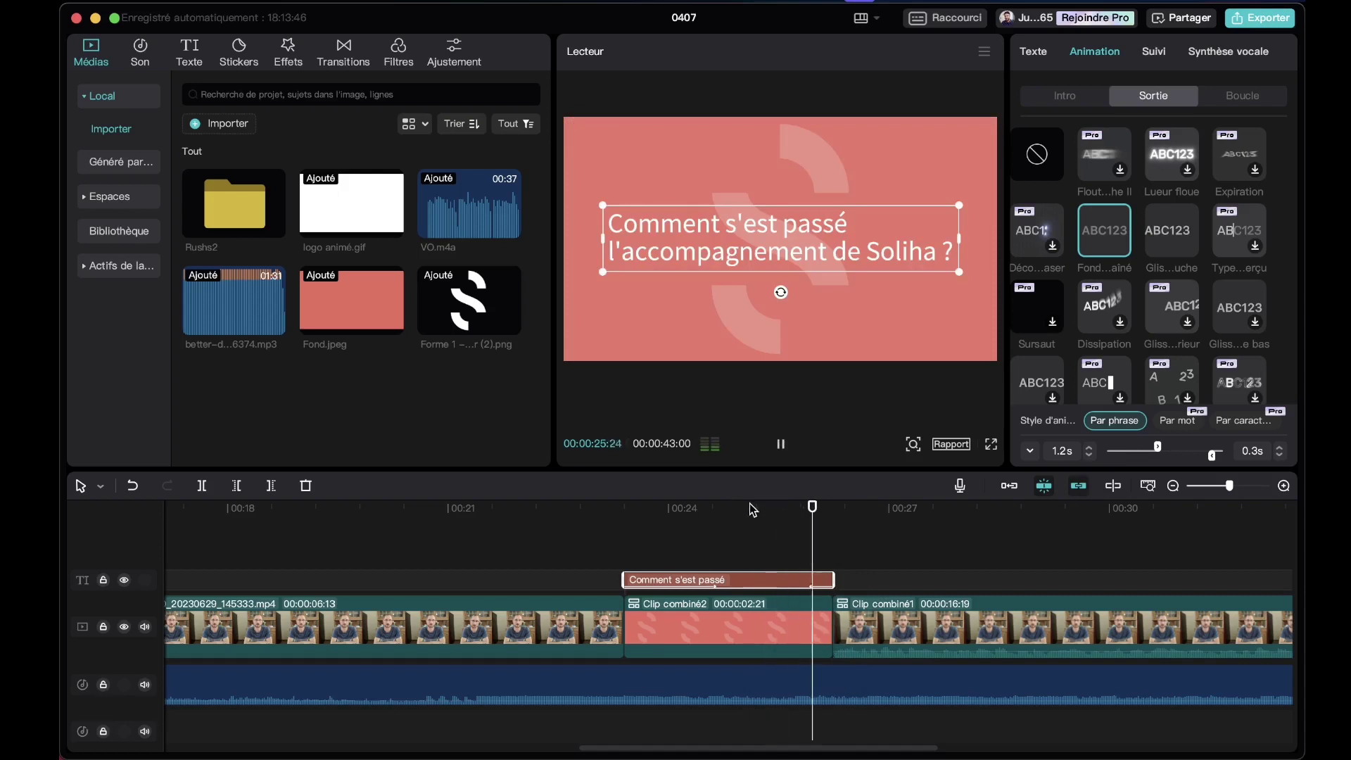
click(625, 521)
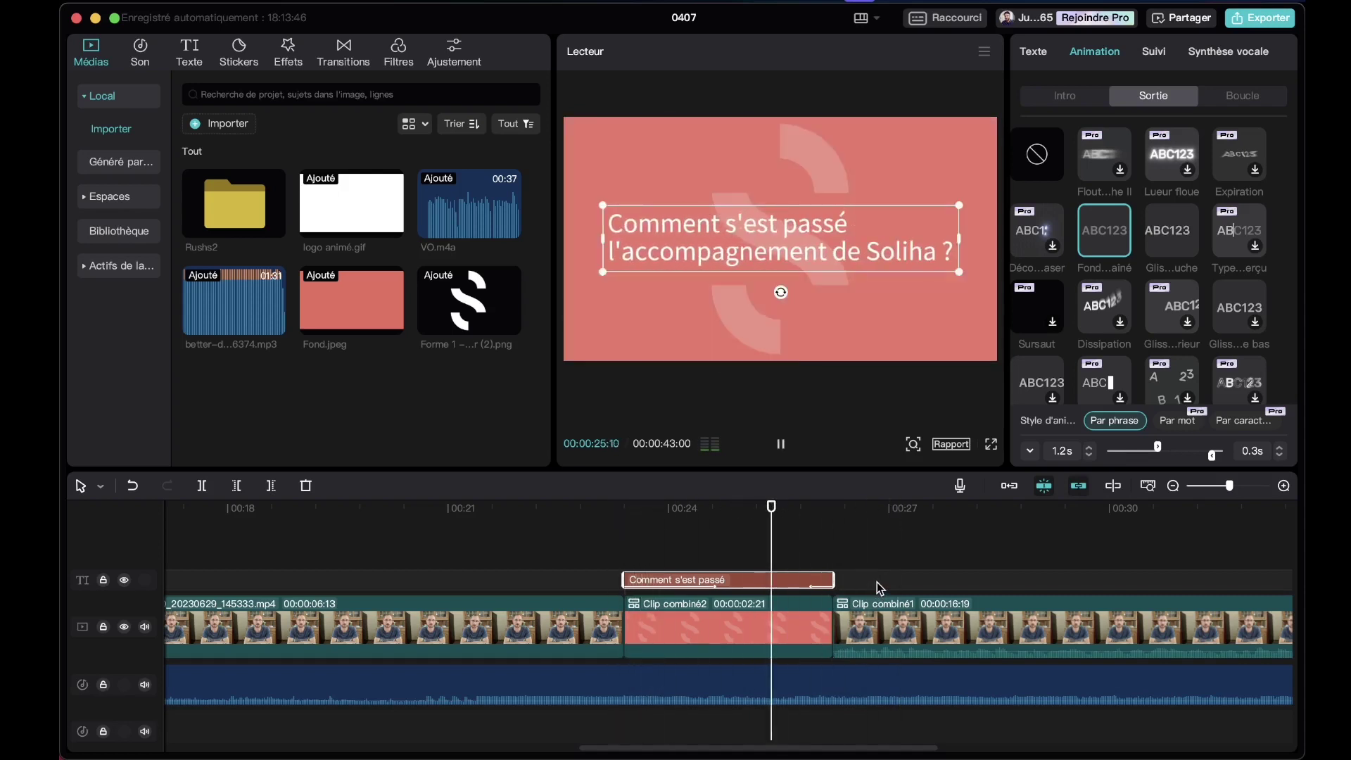
key(space)
click(740, 507)
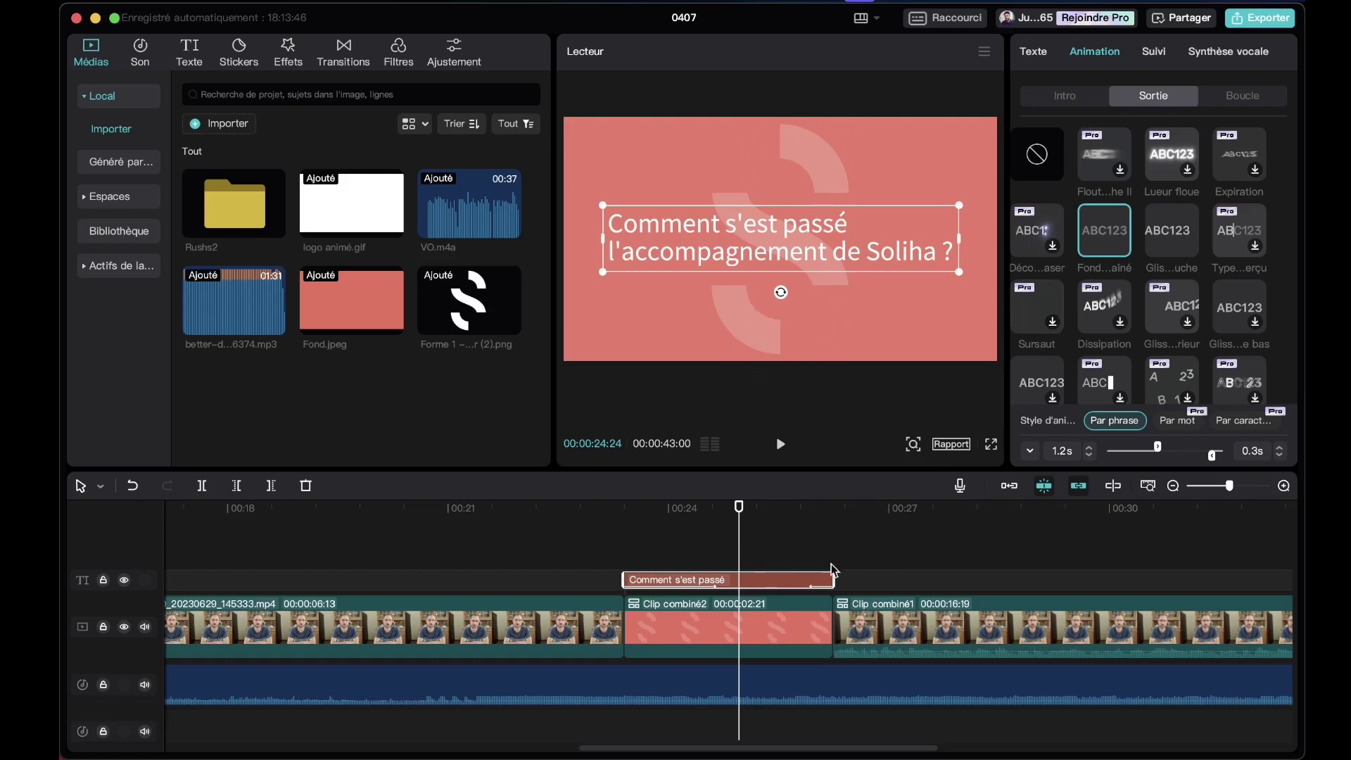
- Split the red compound clip under the title back into its separate logo and background clips
click(719, 636)
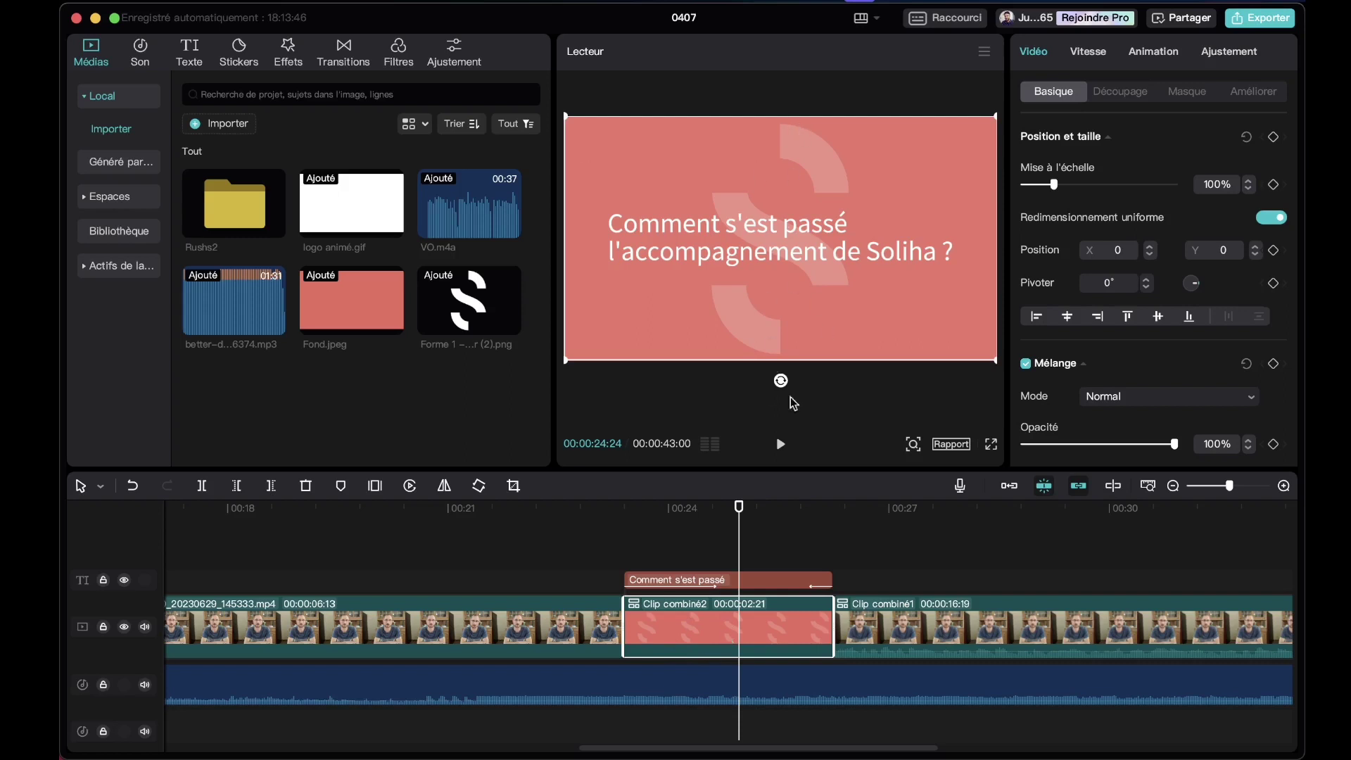
right_click(748, 628)
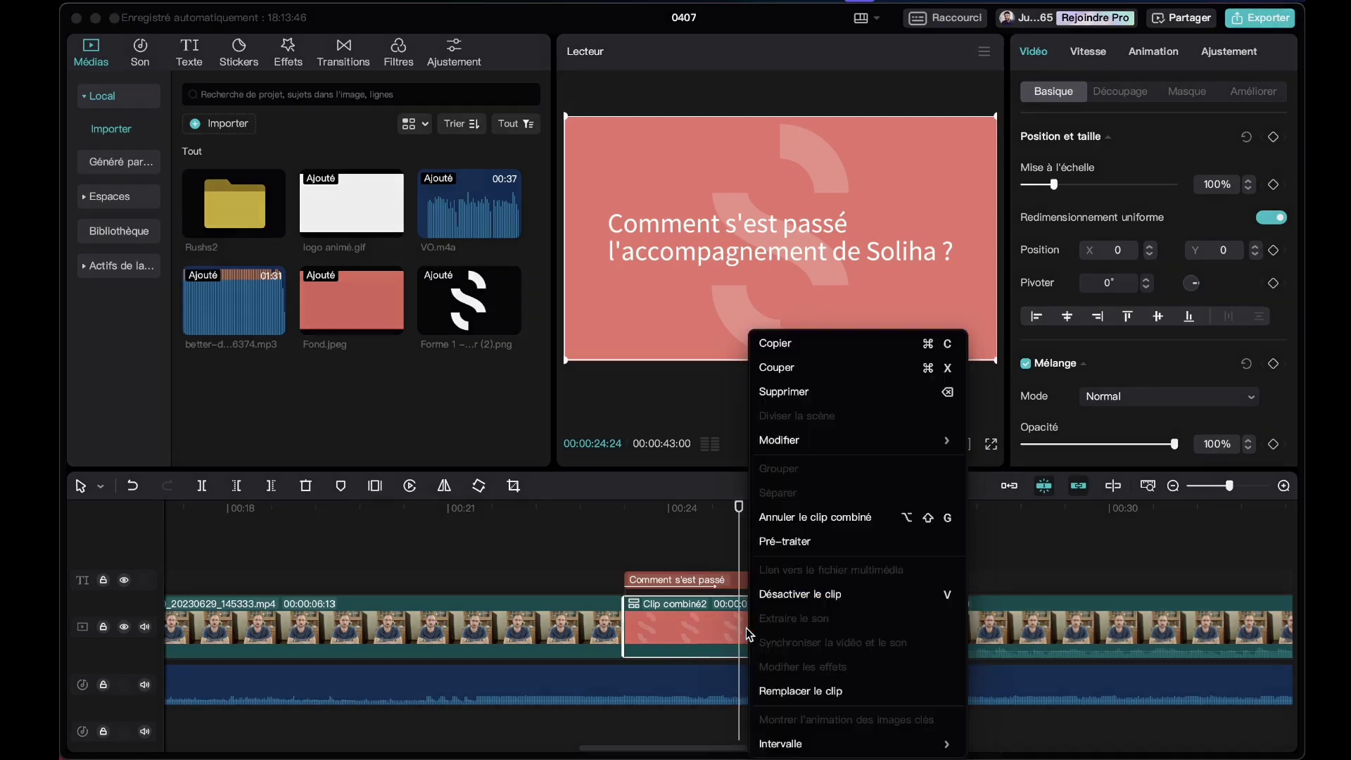
click(812, 527)
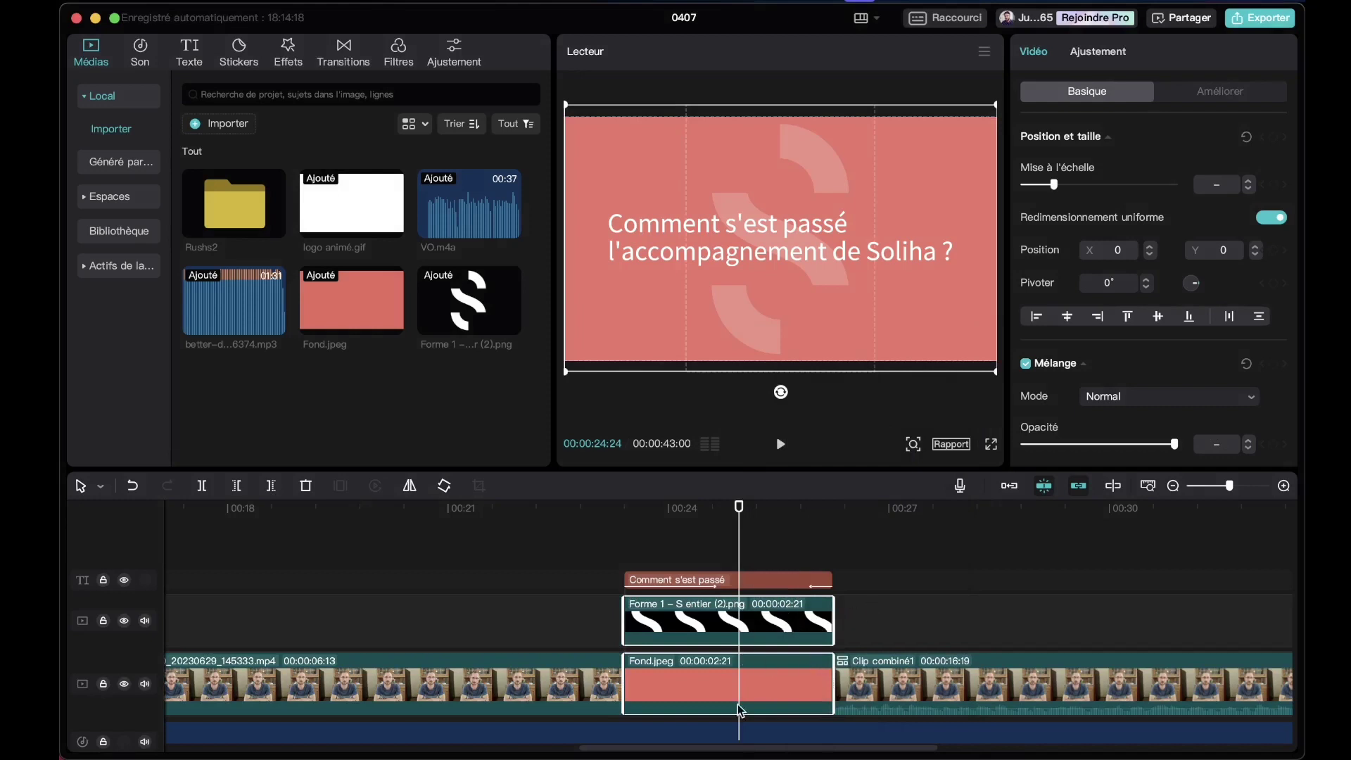
- Scale the logo image to 170% and move it to X -65, Y -498 behind the title
click(929, 637)
click(795, 675)
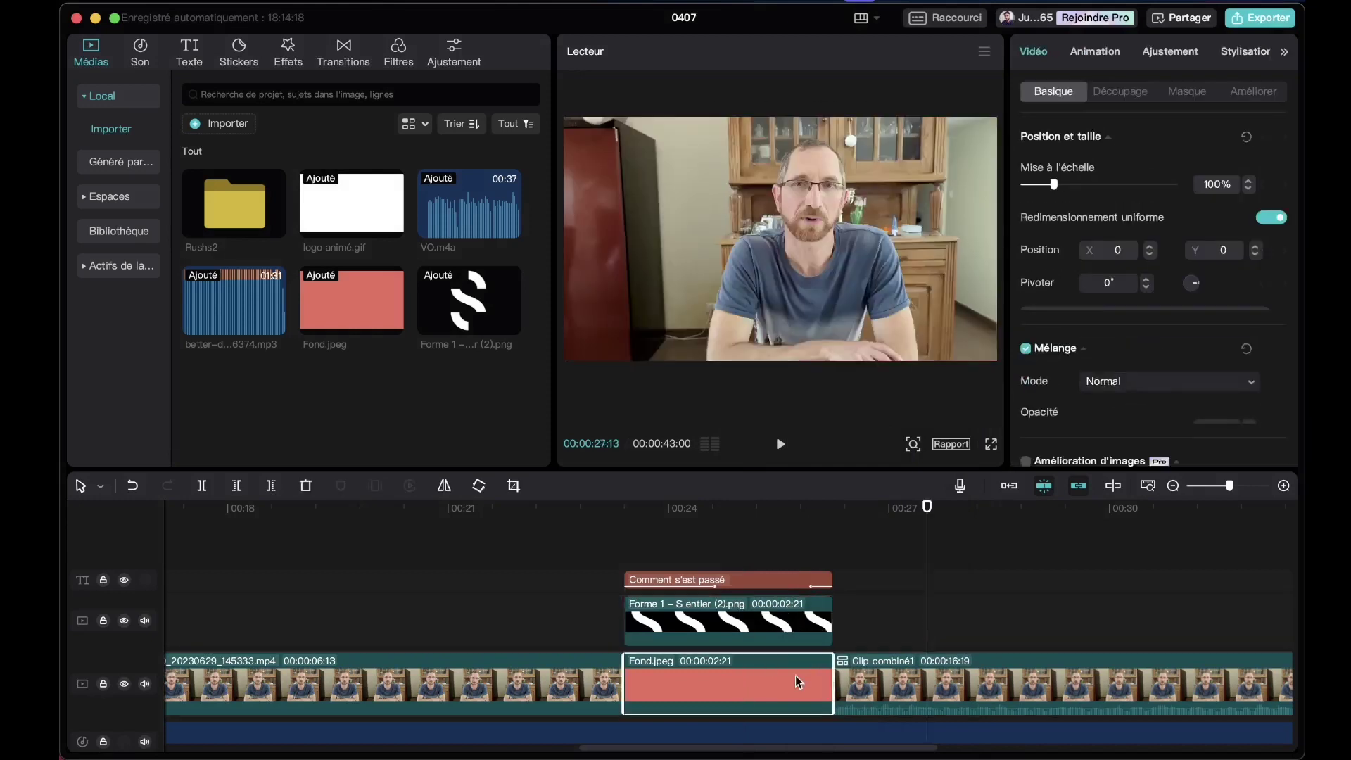
click(774, 641)
click(745, 510)
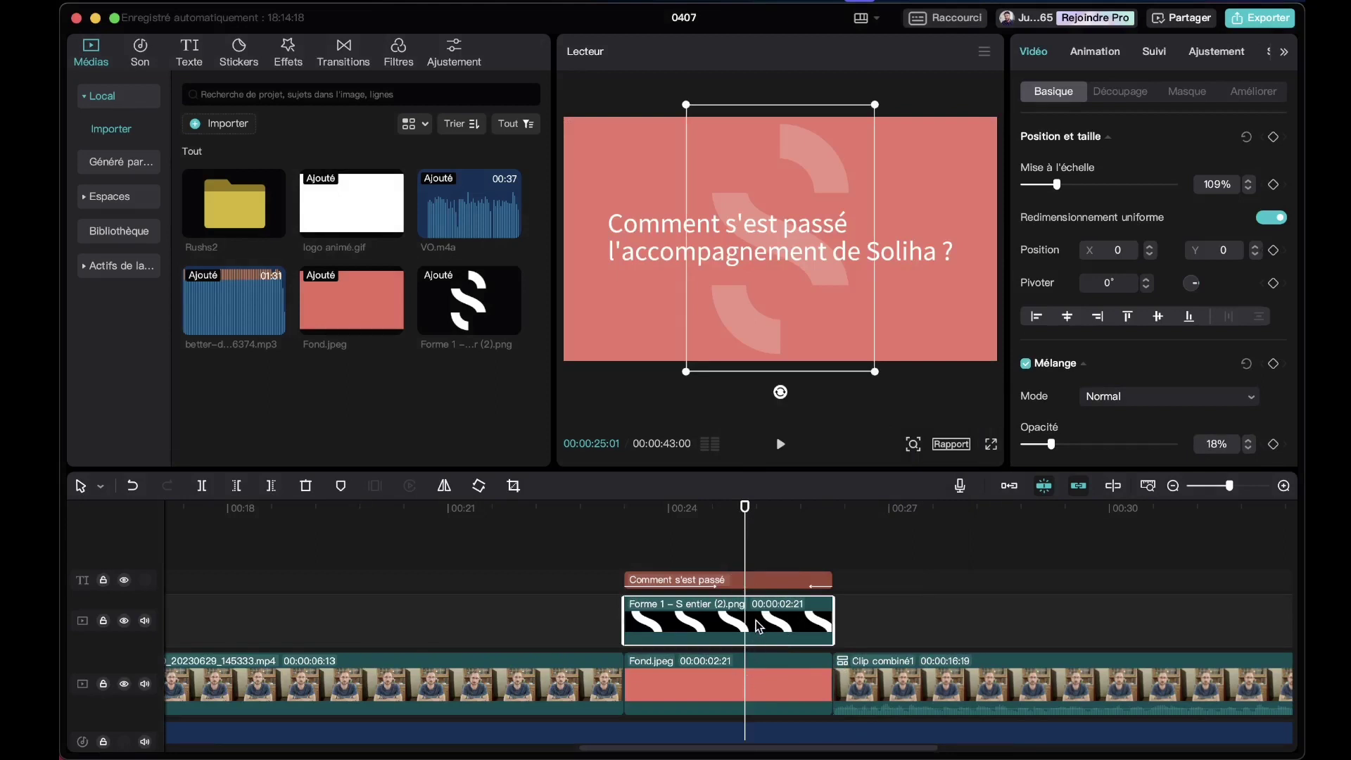
drag(880, 378, 935, 405)
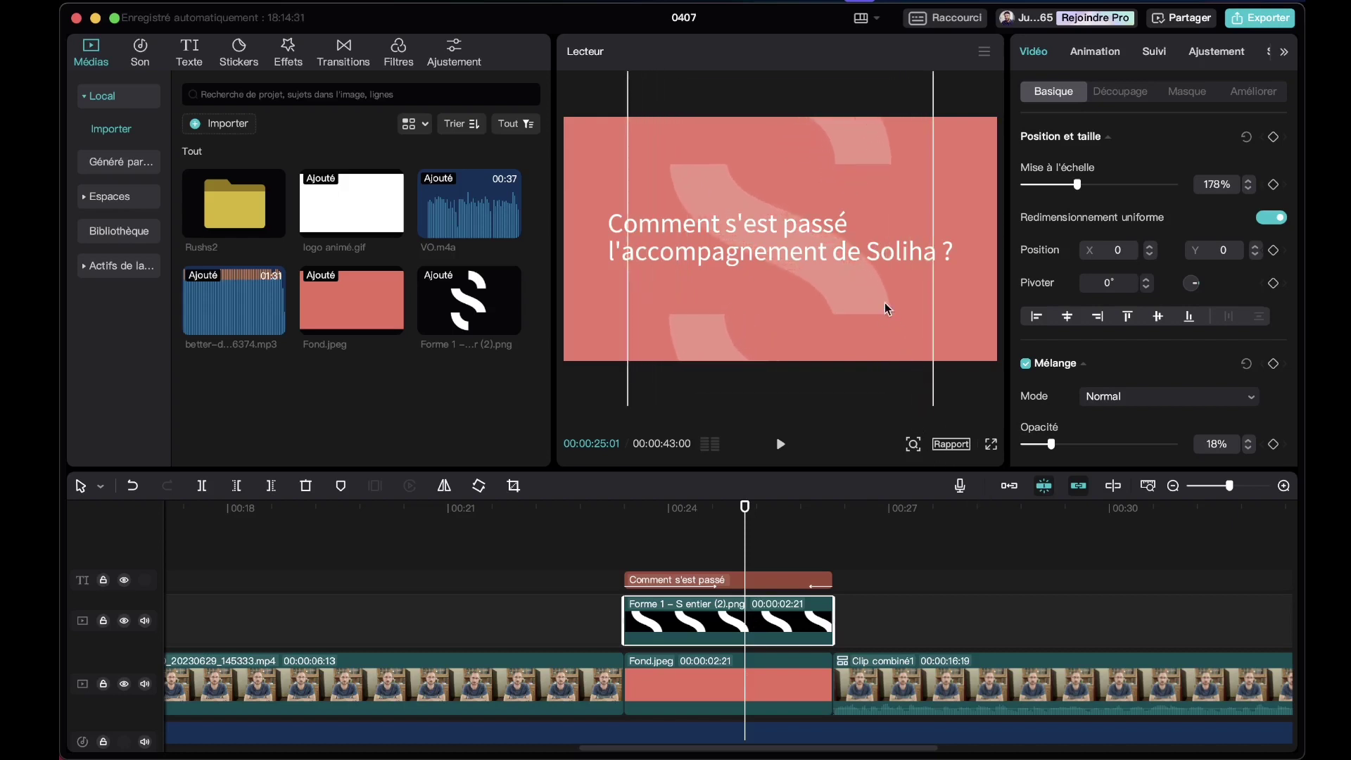
drag(889, 295, 876, 356)
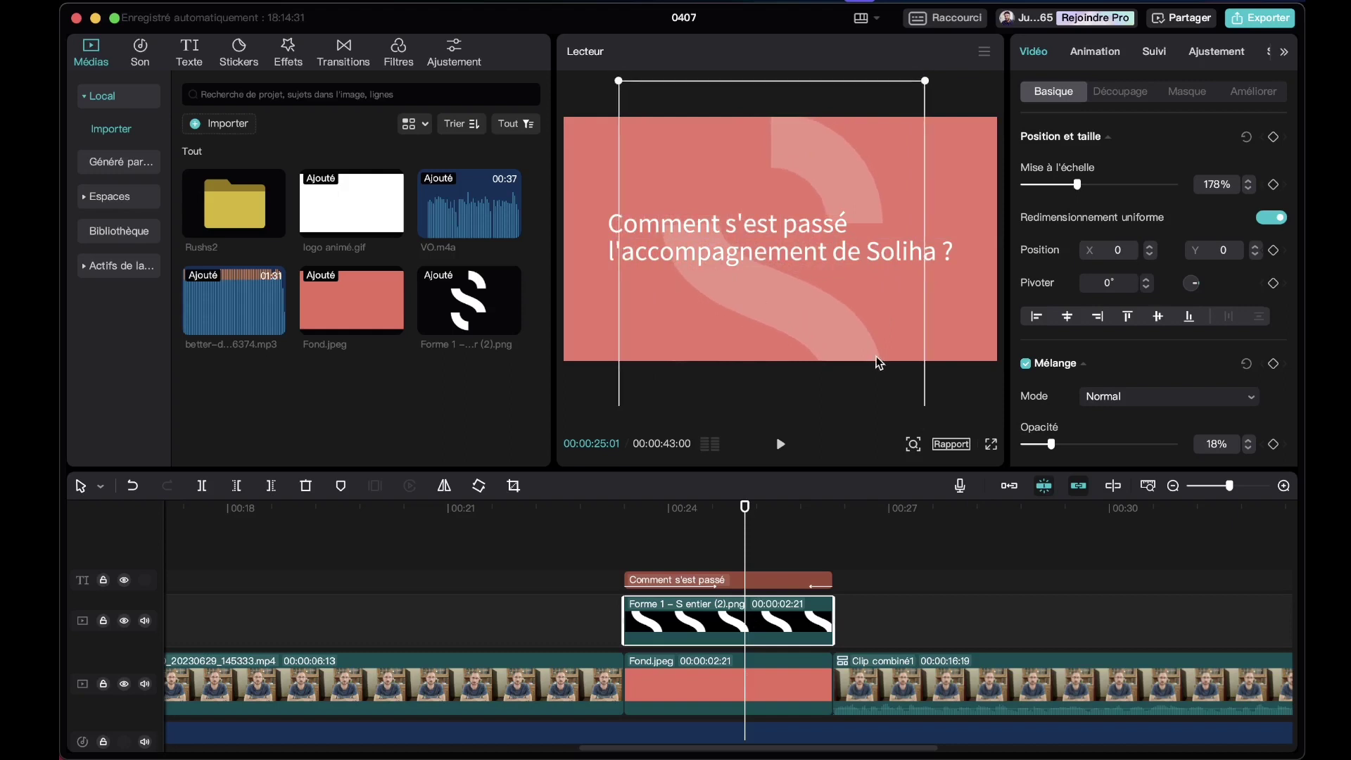
drag(926, 82, 920, 96)
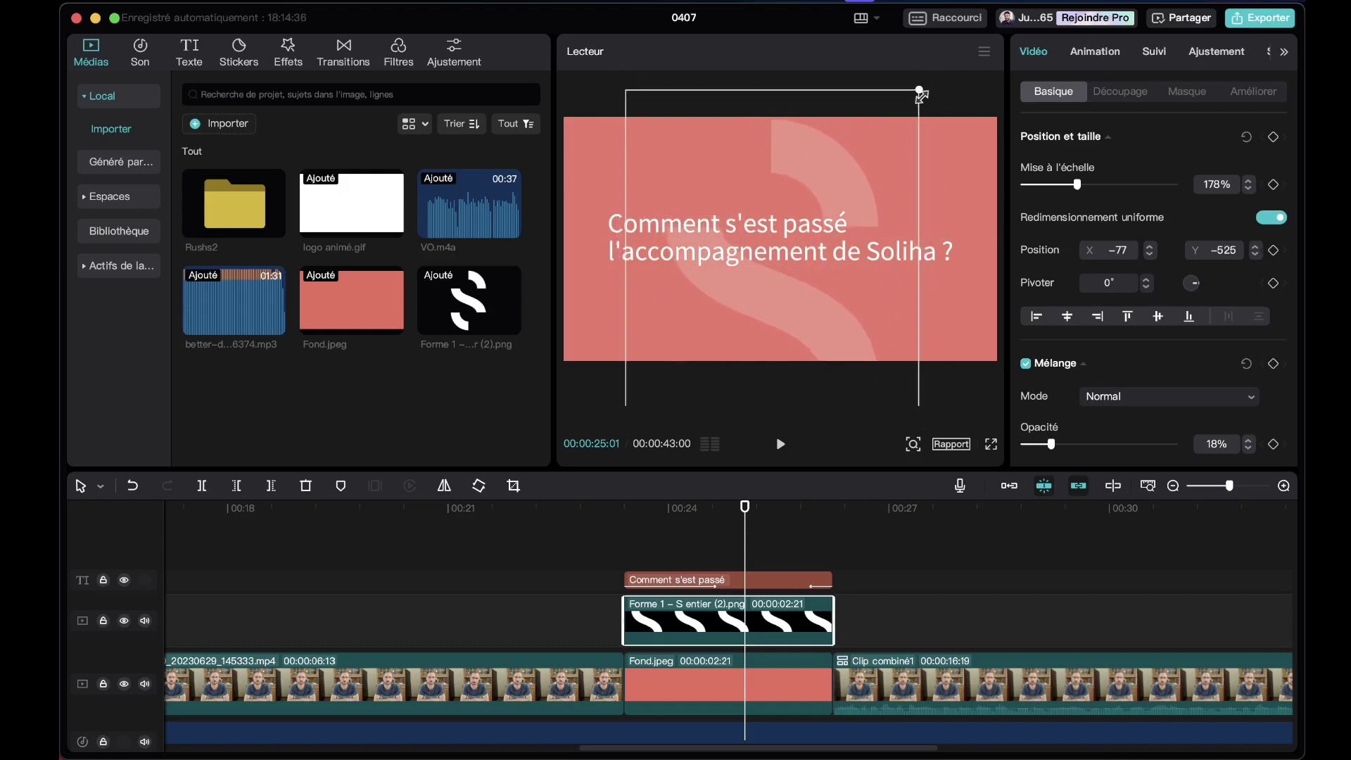
drag(830, 153, 829, 154)
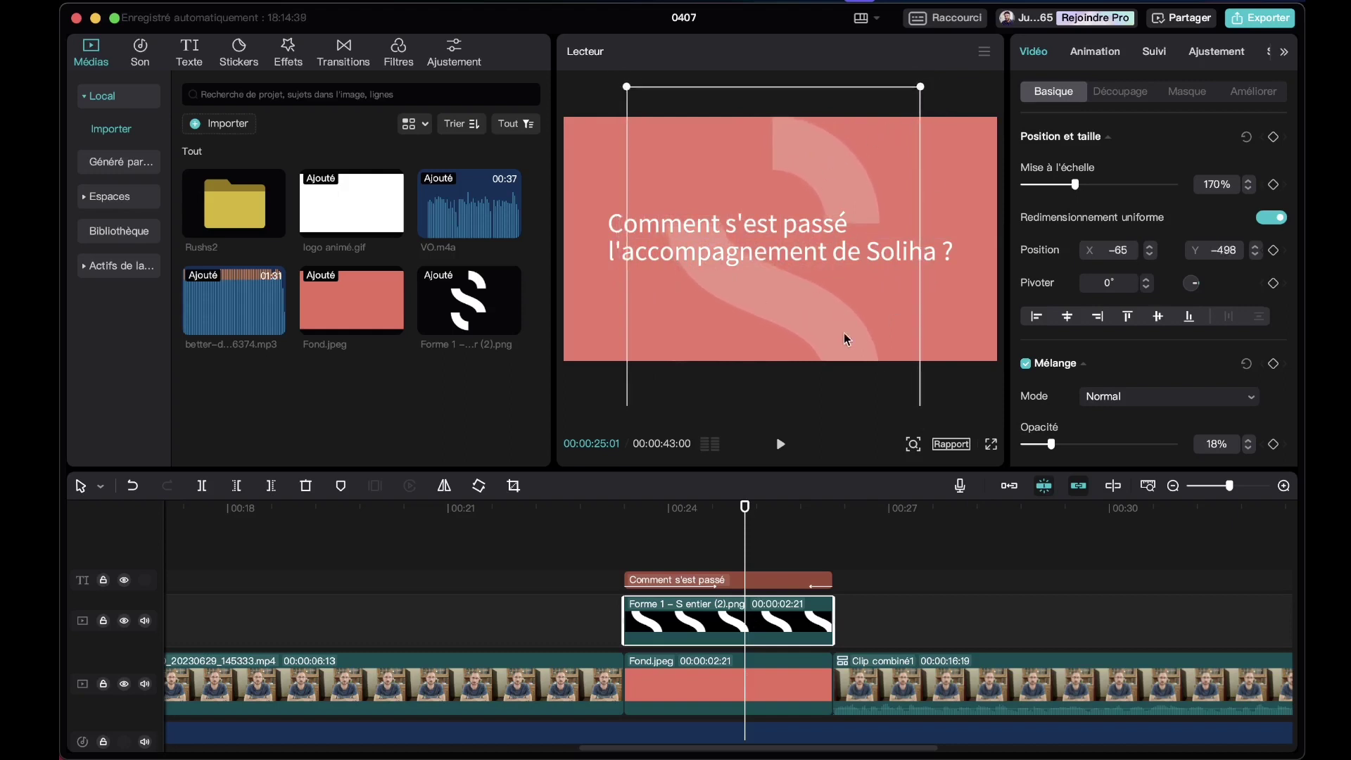
- Play back the title card from just before its start to check the enlarged logo with the animated text
click(603, 508)
key(space)
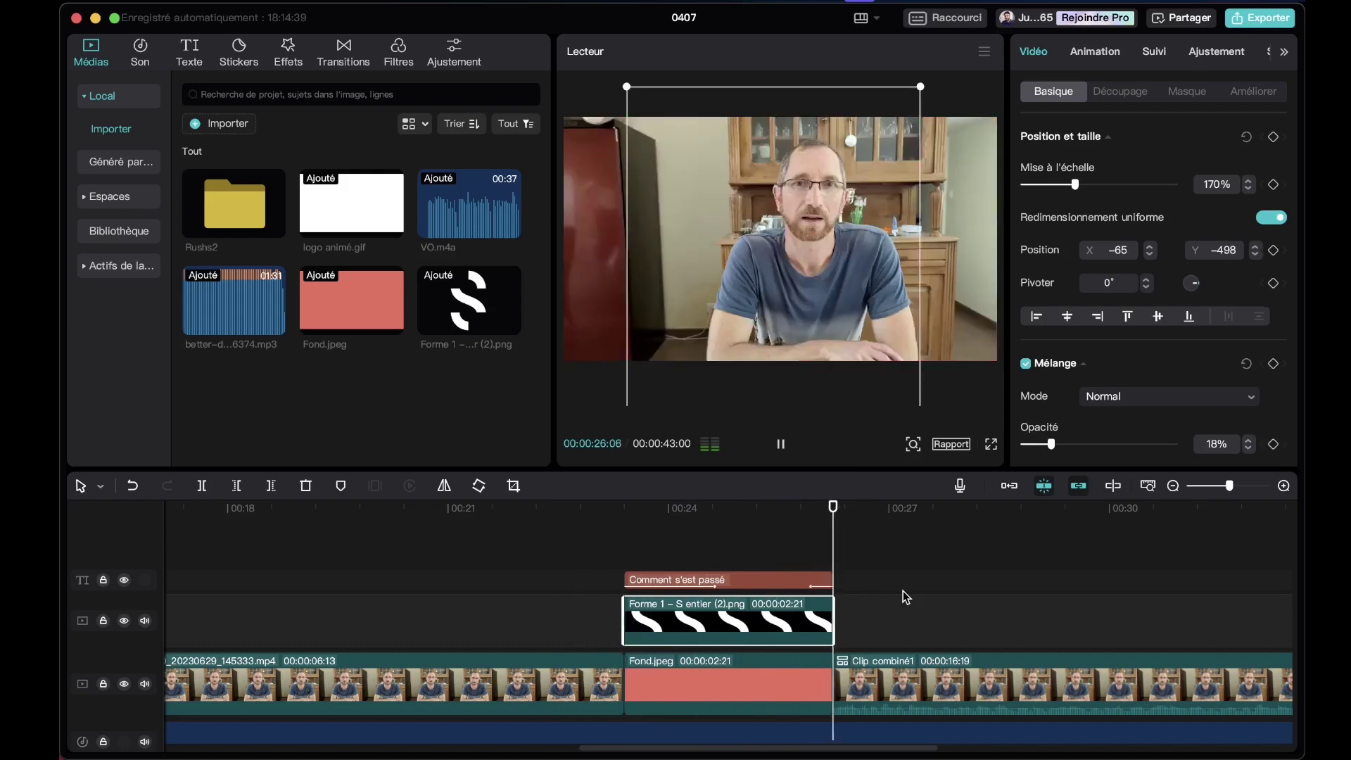
key(space)
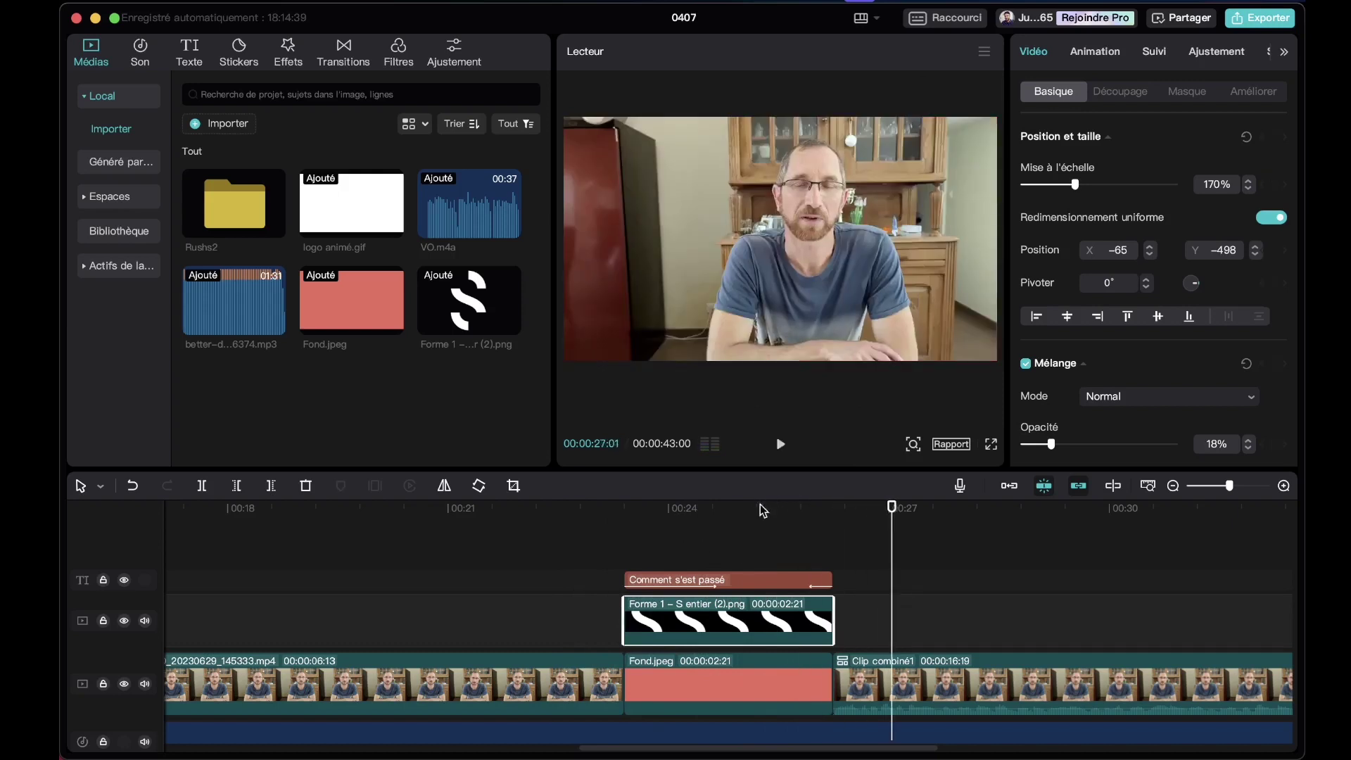
- Combine the title text, logo image and red background clips into one compound clip
scroll(727, 563, down, 1)
drag(731, 546, 737, 657)
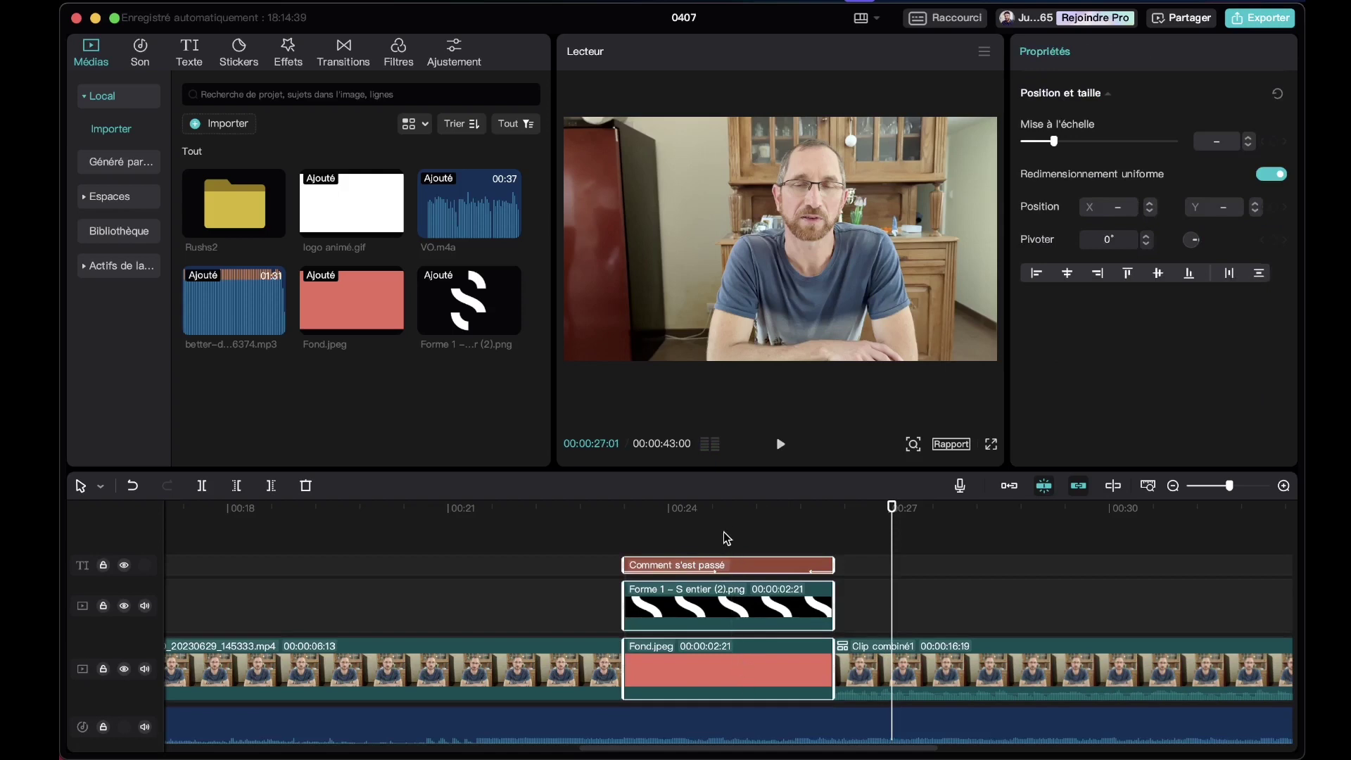
right_click(720, 667)
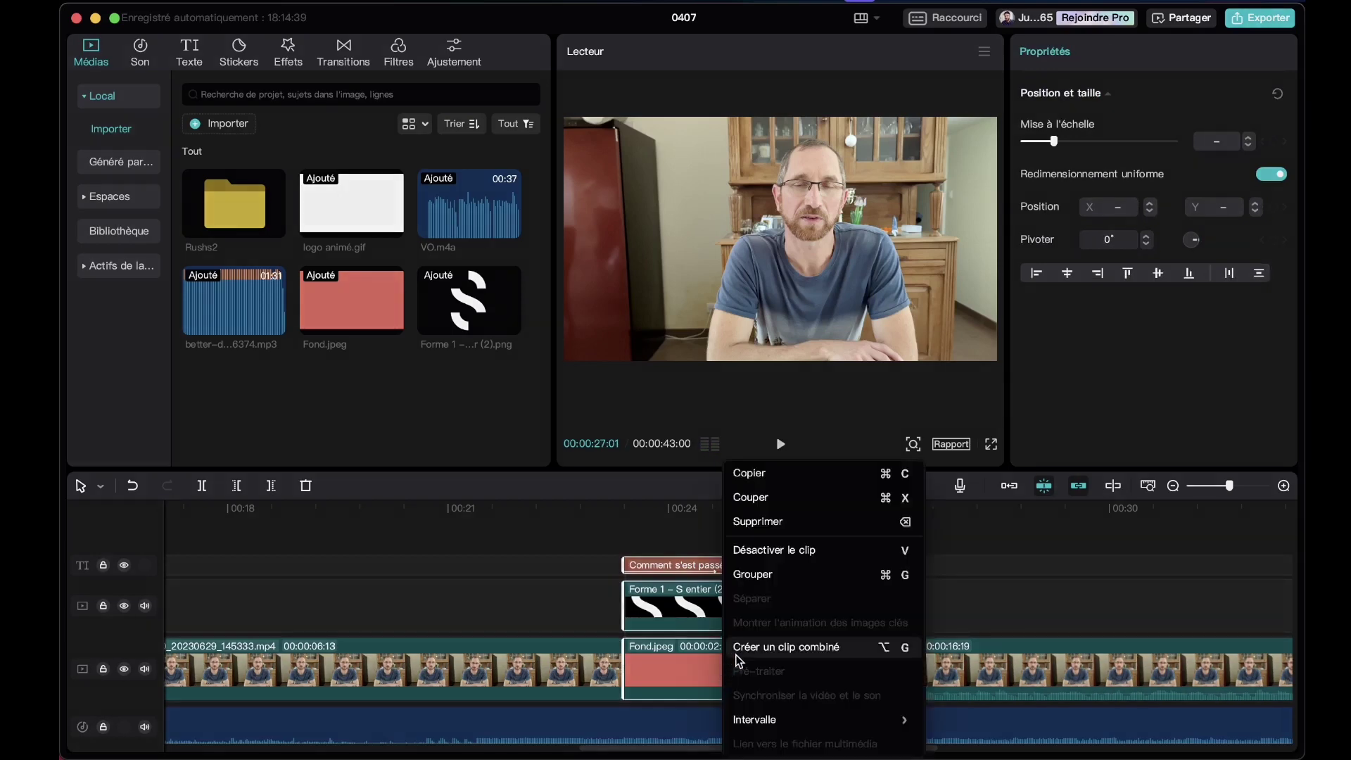
click(738, 645)
- Play back the combined title card from just before its start
click(600, 518)
key(space)
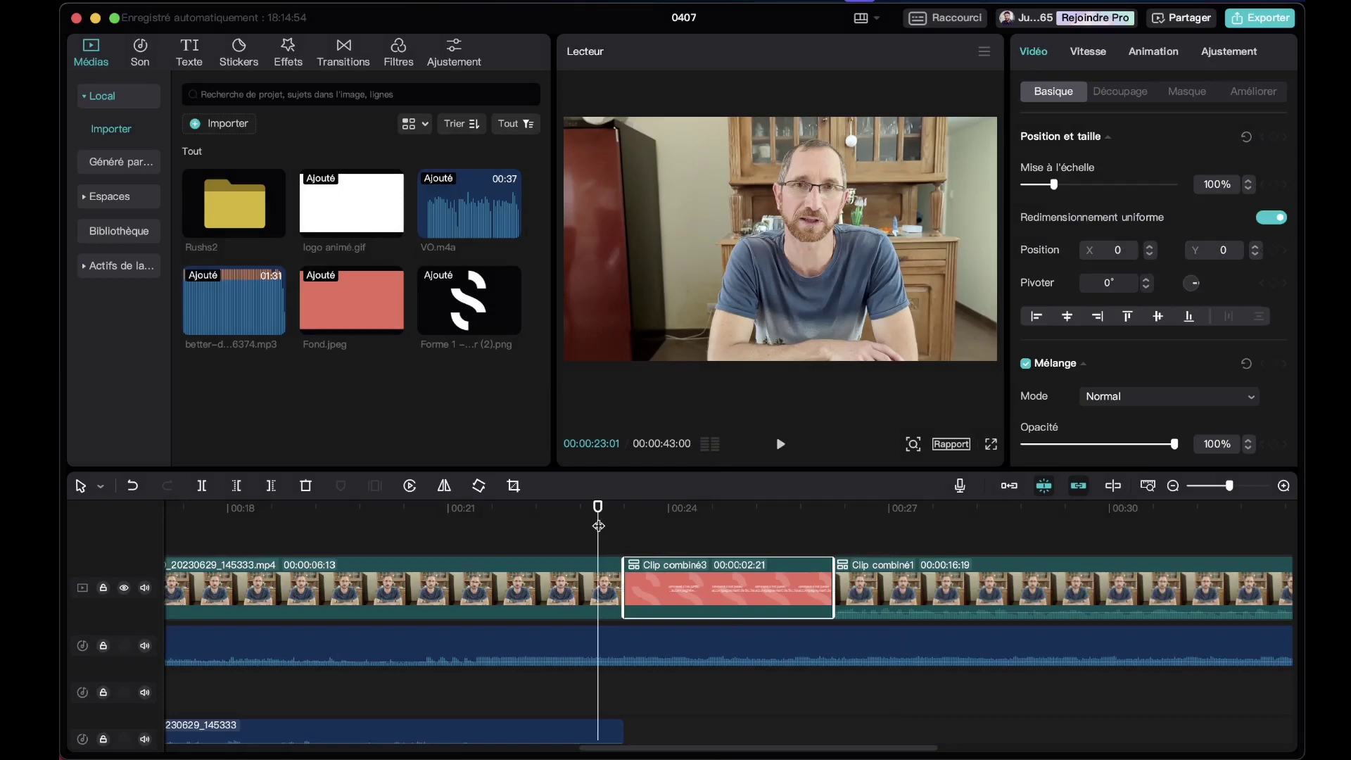
key(space)
- Copy the combined title card and paste it at the end of the main video track, after the last interview clip
key(super+minus)
scroll(599, 515, down, 2)
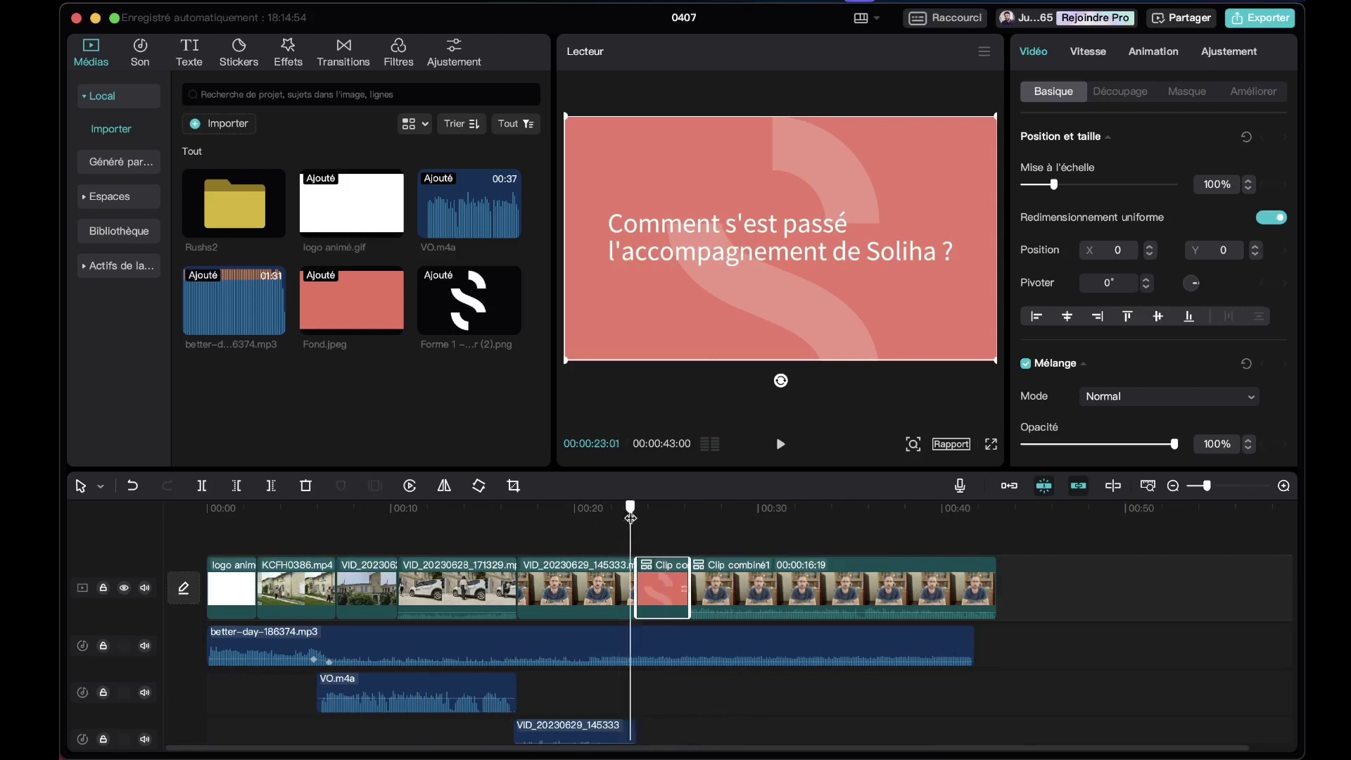
click(669, 542)
click(664, 602)
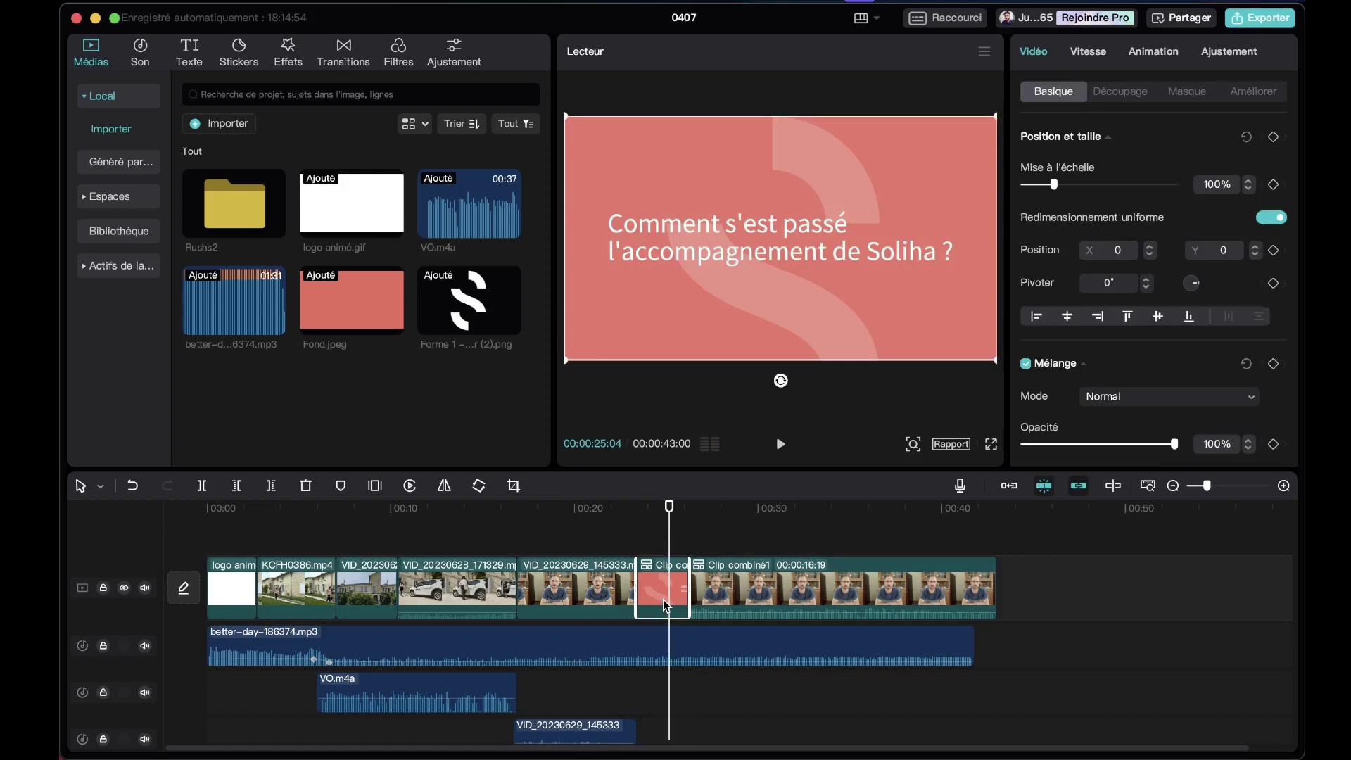
right_click(669, 590)
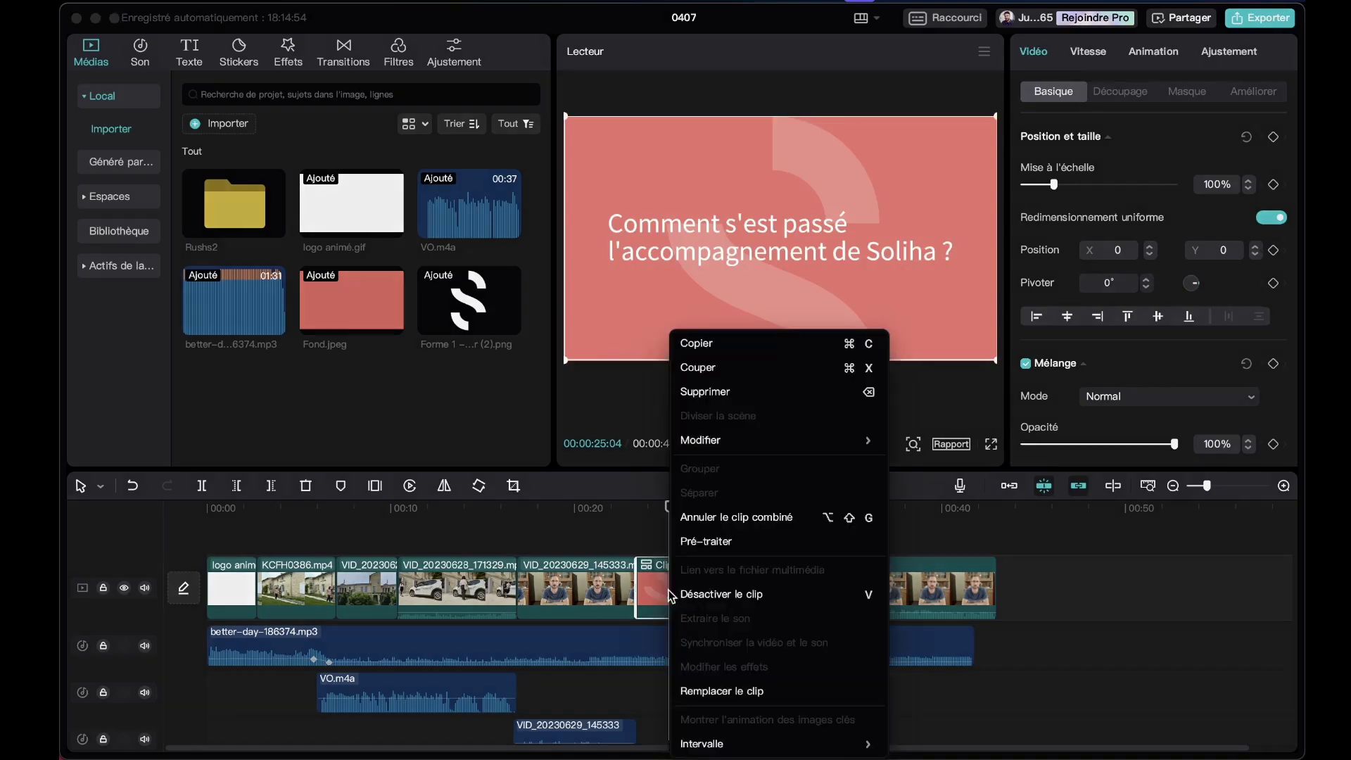
click(704, 344)
click(1020, 508)
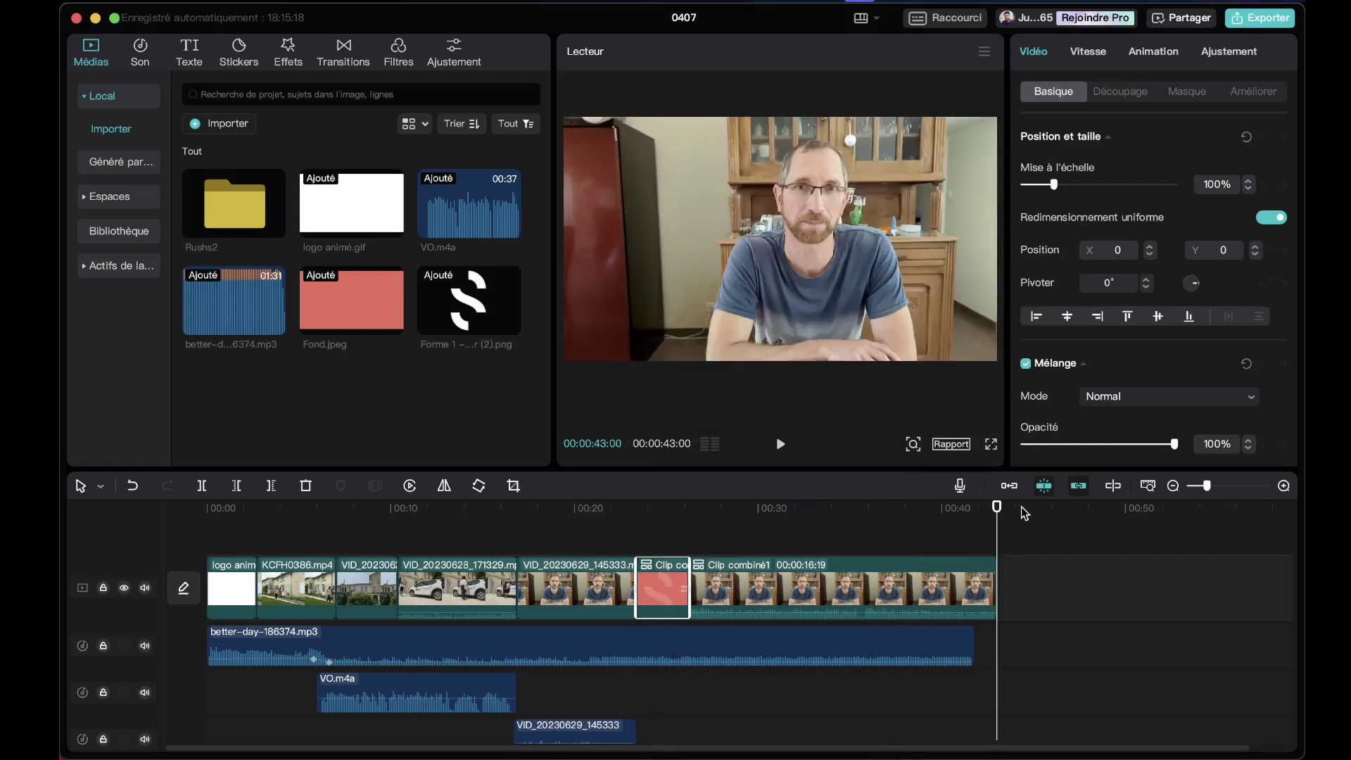
right_click(1013, 581)
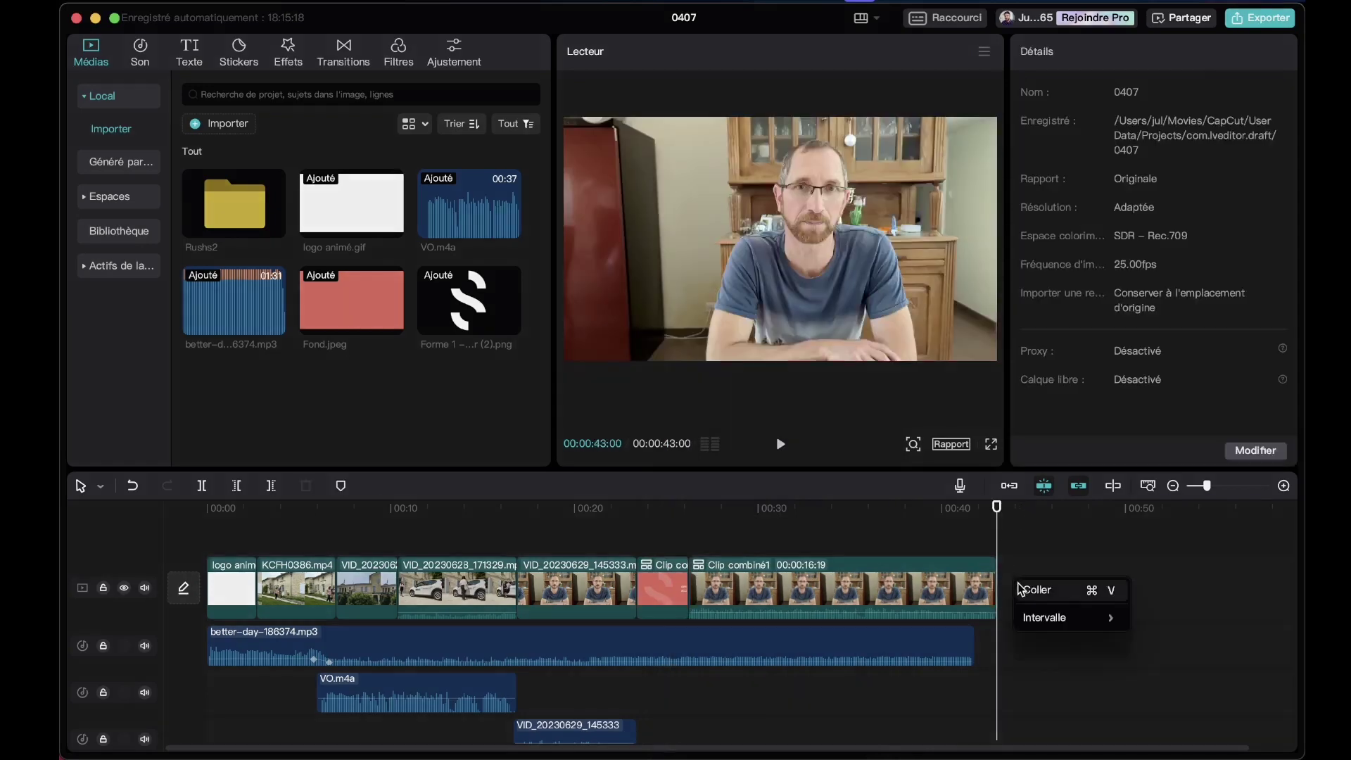
click(1029, 591)
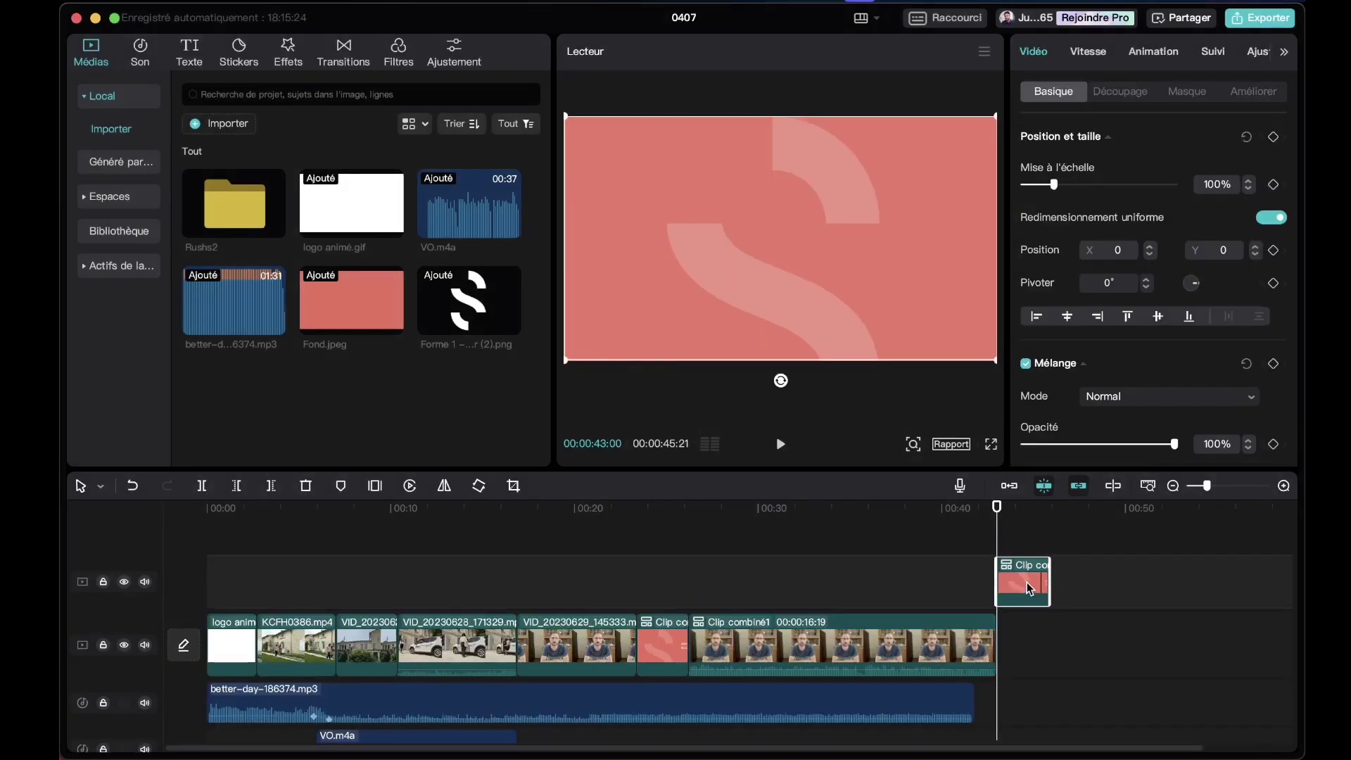
drag(1021, 585, 1017, 664)
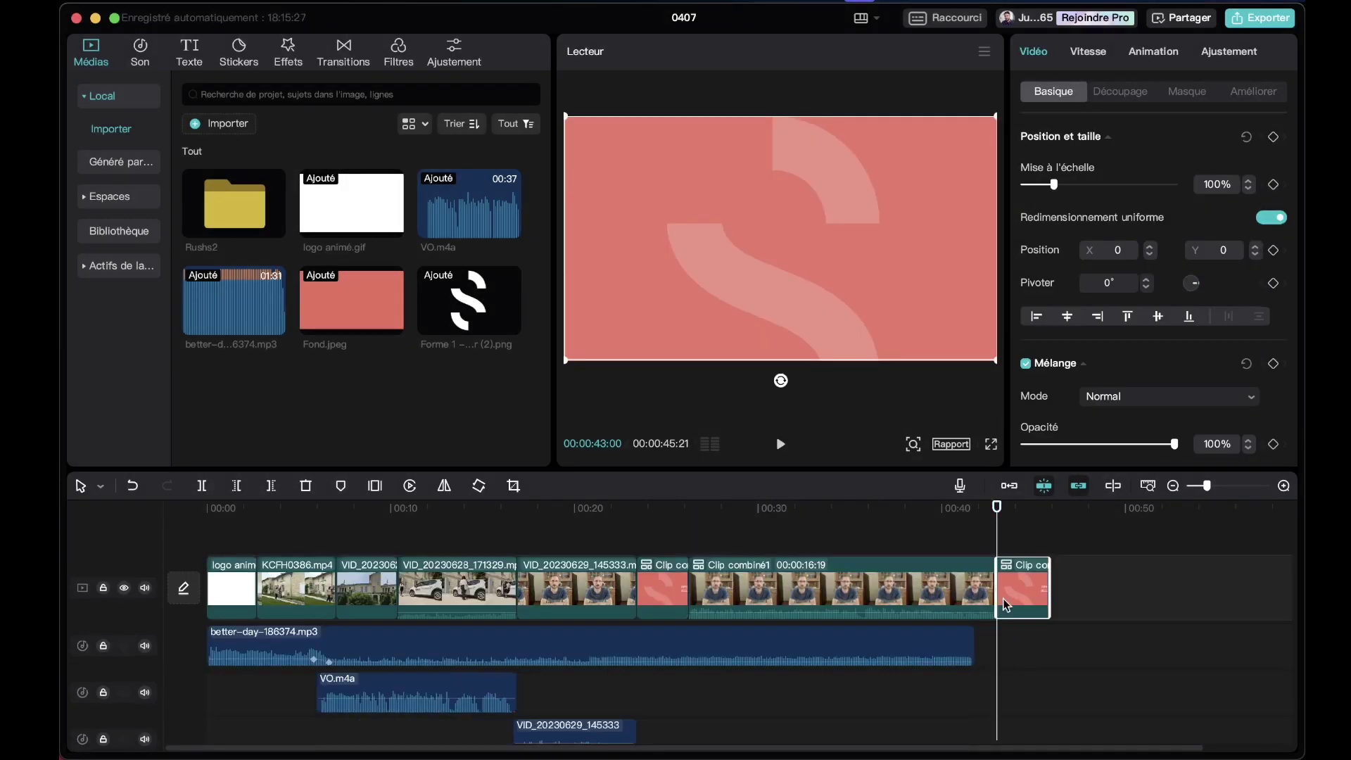
- Play back the end of the last interview clip into the pasted title card
click(965, 498)
key(space)
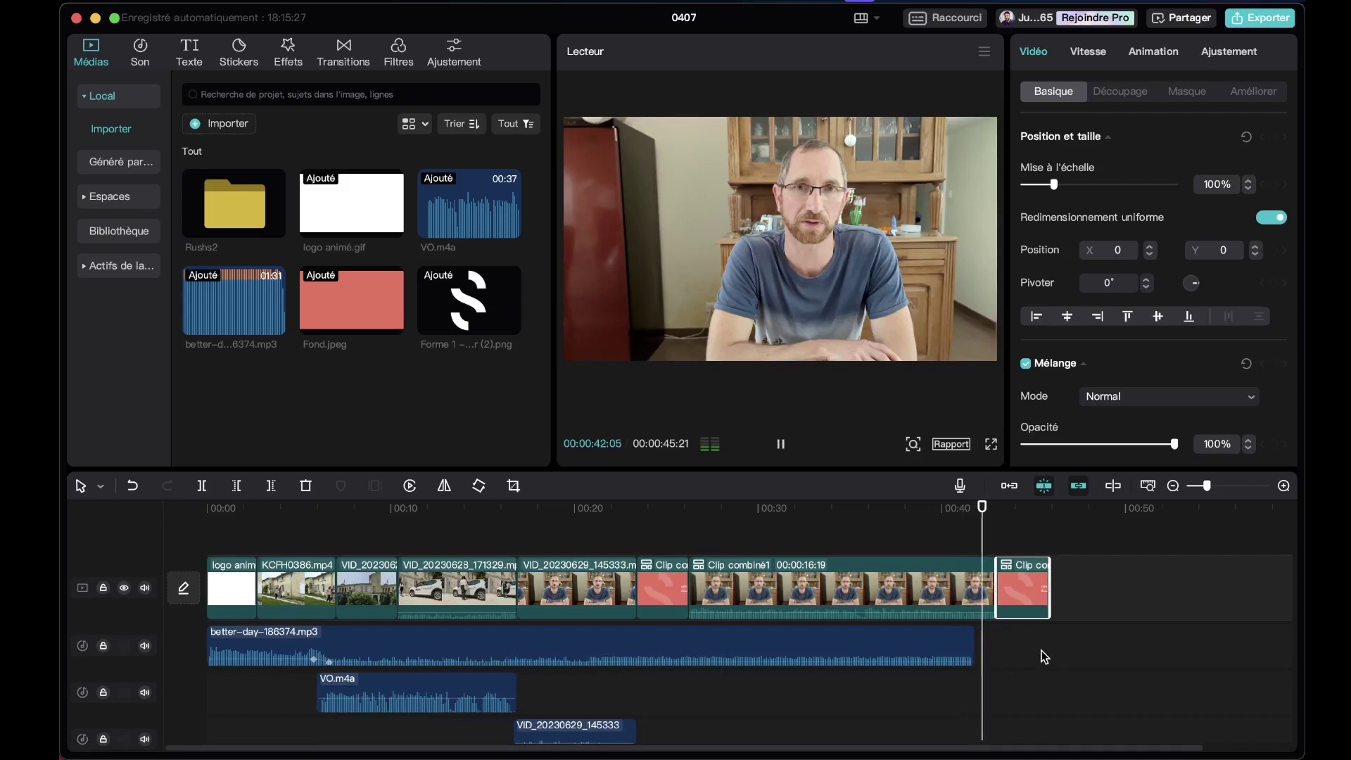
key(space)
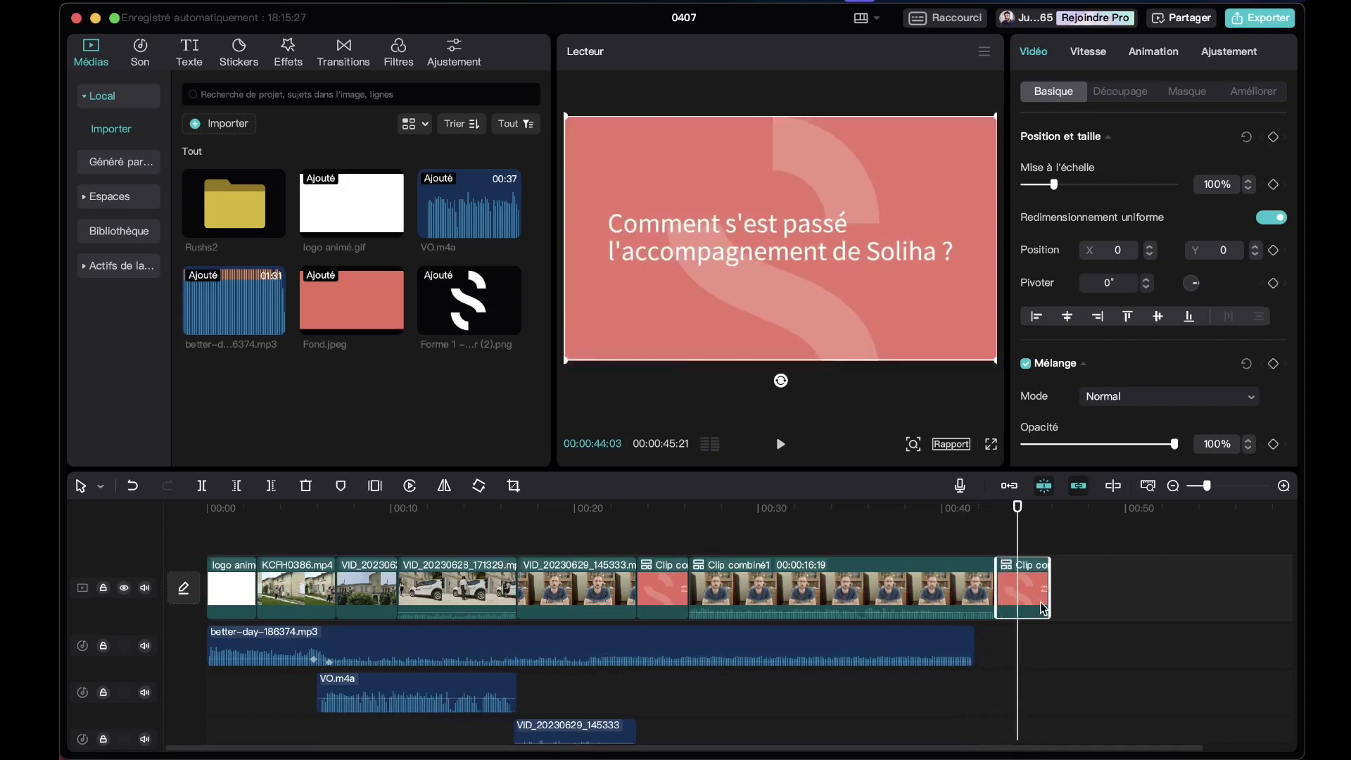
- Split the pasted title card back into its separate text, logo and background clips
click(970, 644)
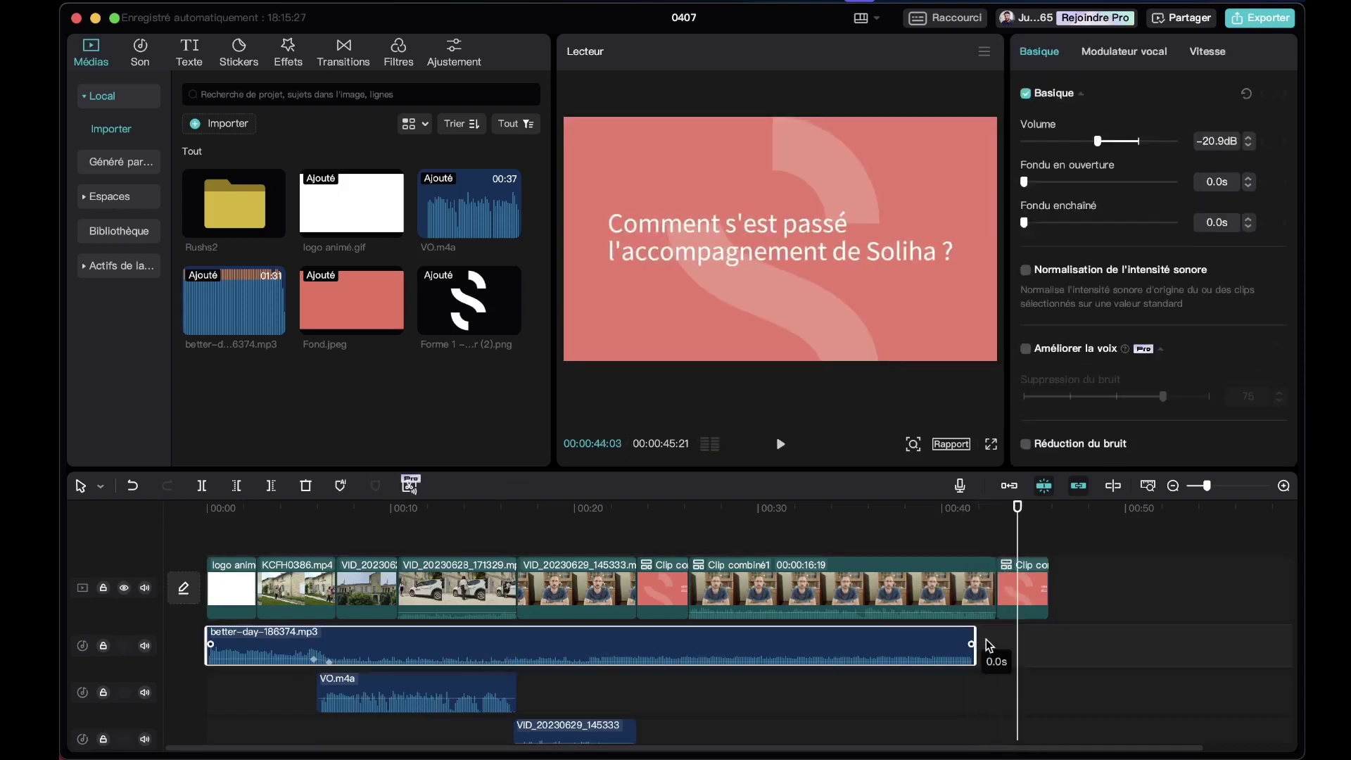
click(1022, 586)
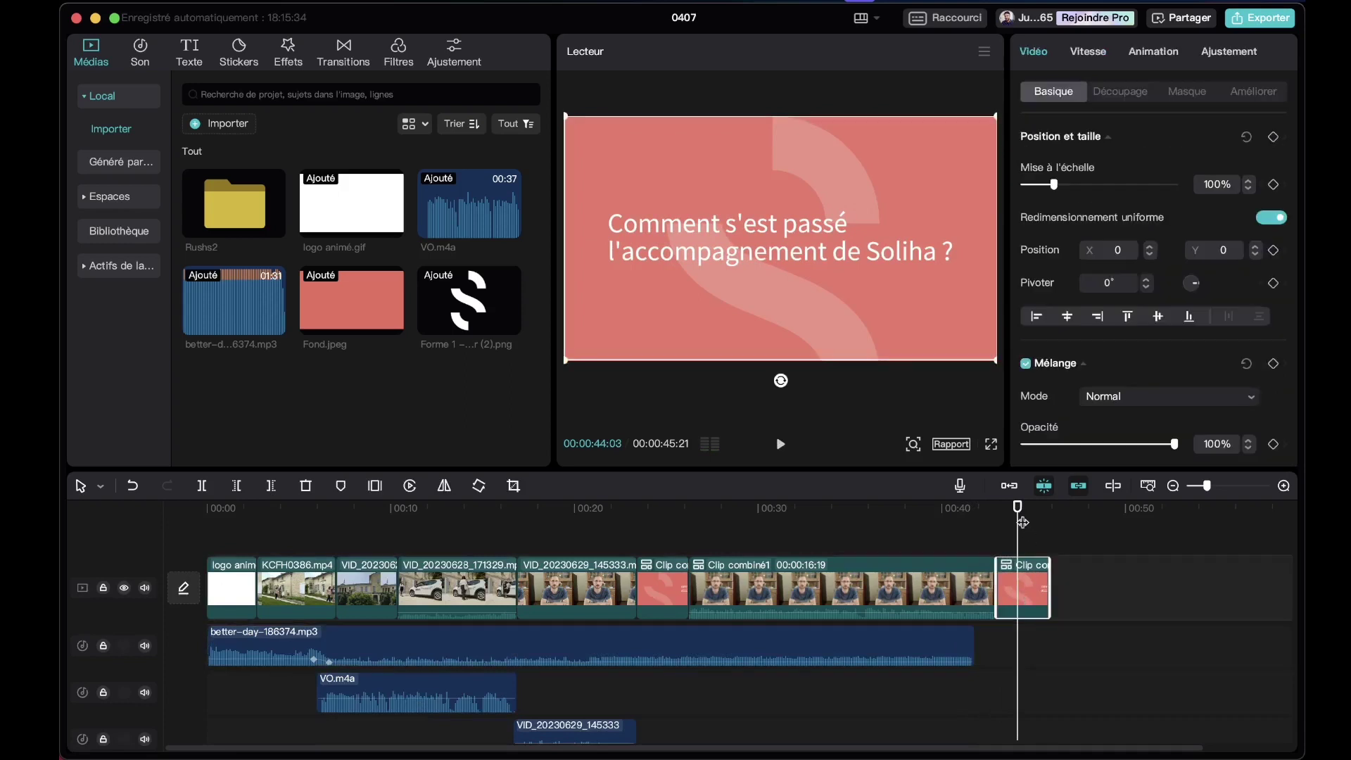
right_click(1027, 601)
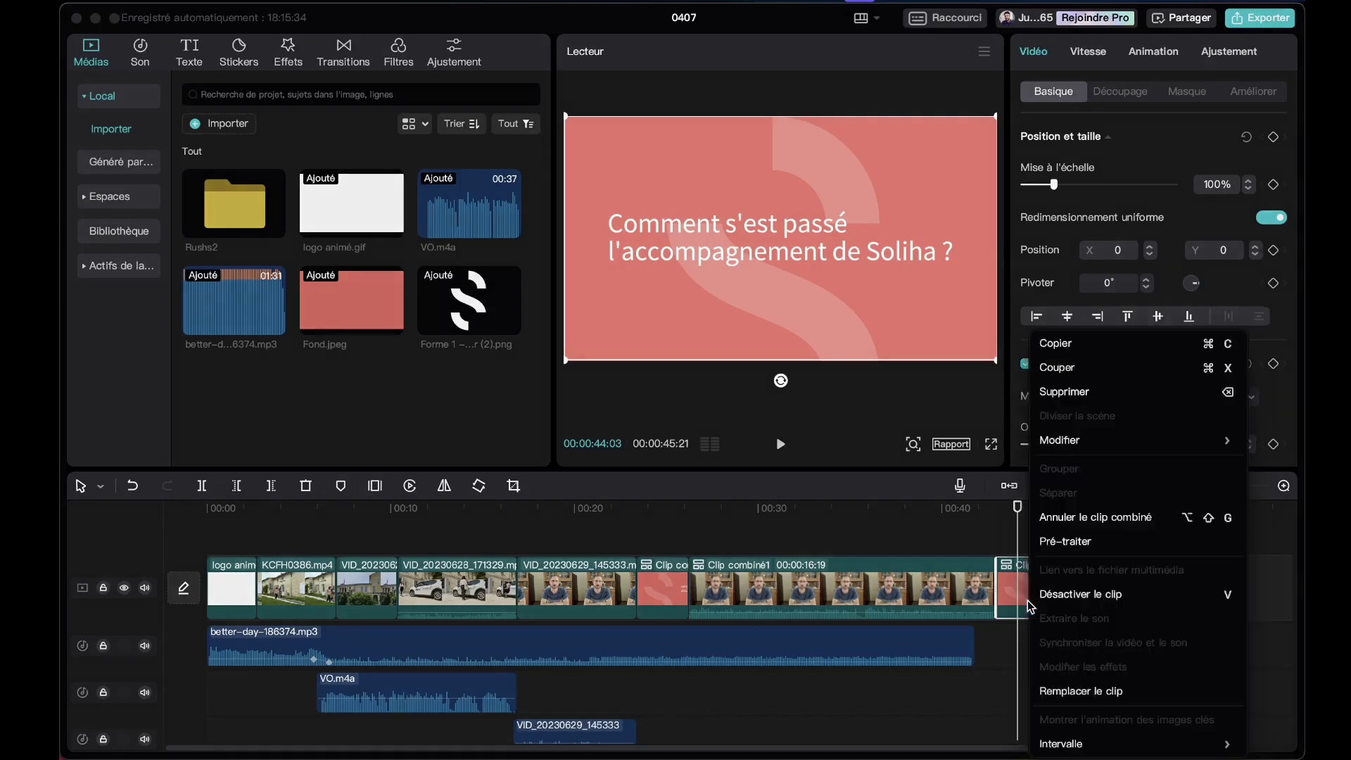
click(1079, 521)
click(1081, 589)
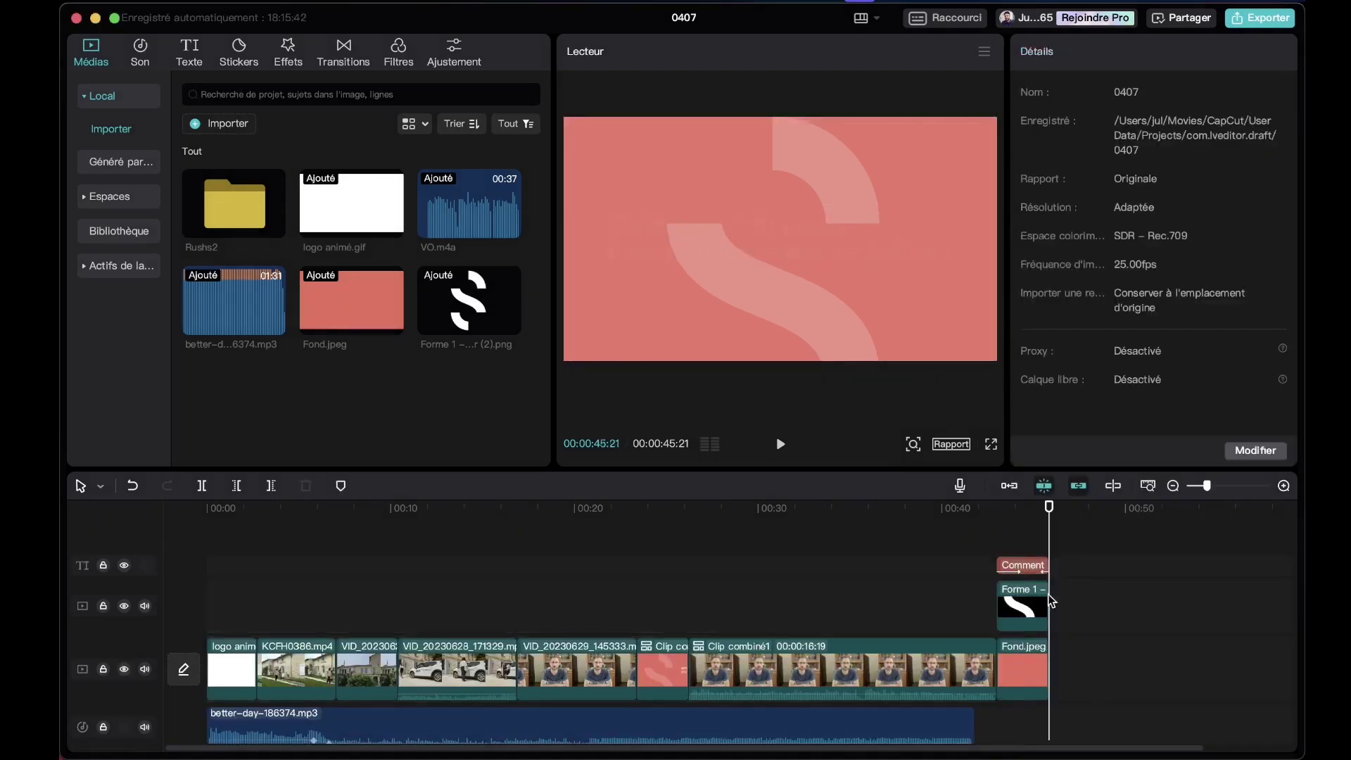
- Replace the text of the copied title with "Prochaine Question"
click(1029, 571)
click(1028, 516)
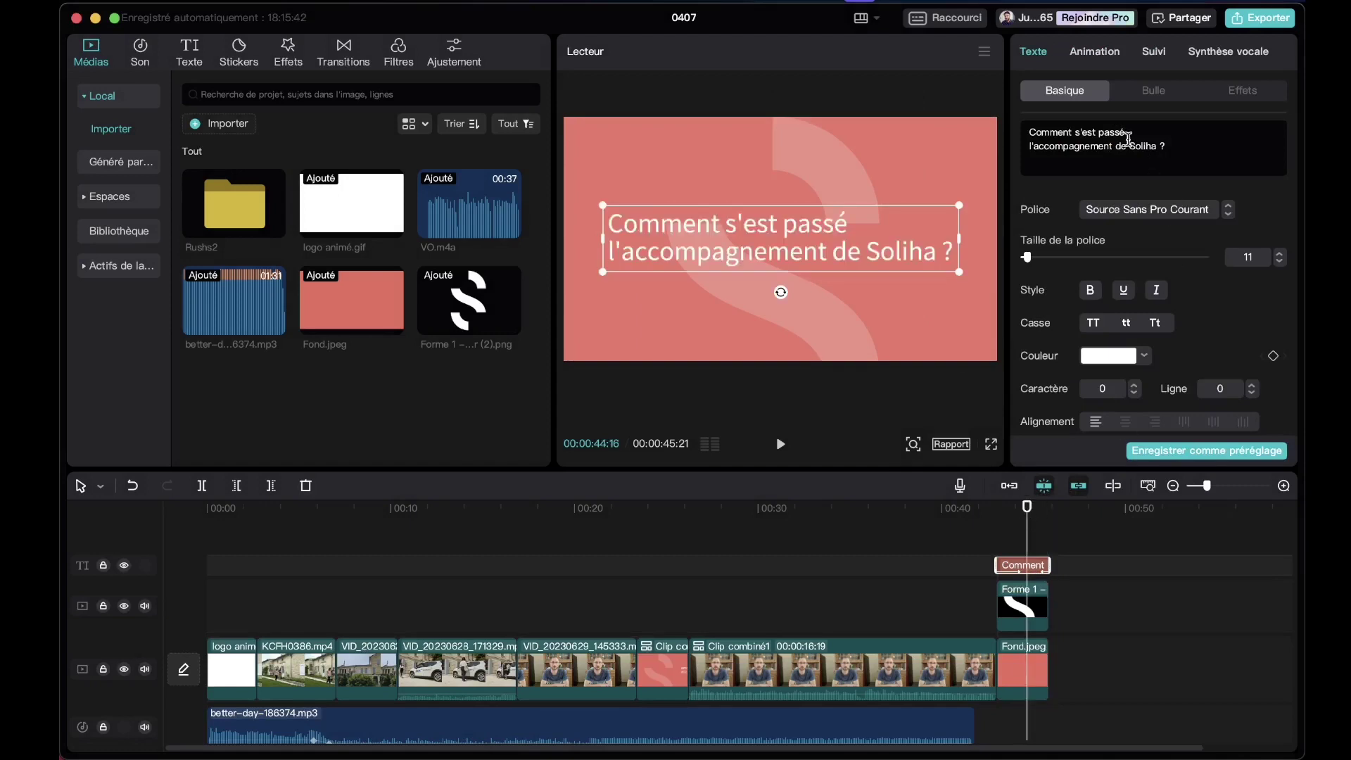
drag(1188, 143, 1020, 134)
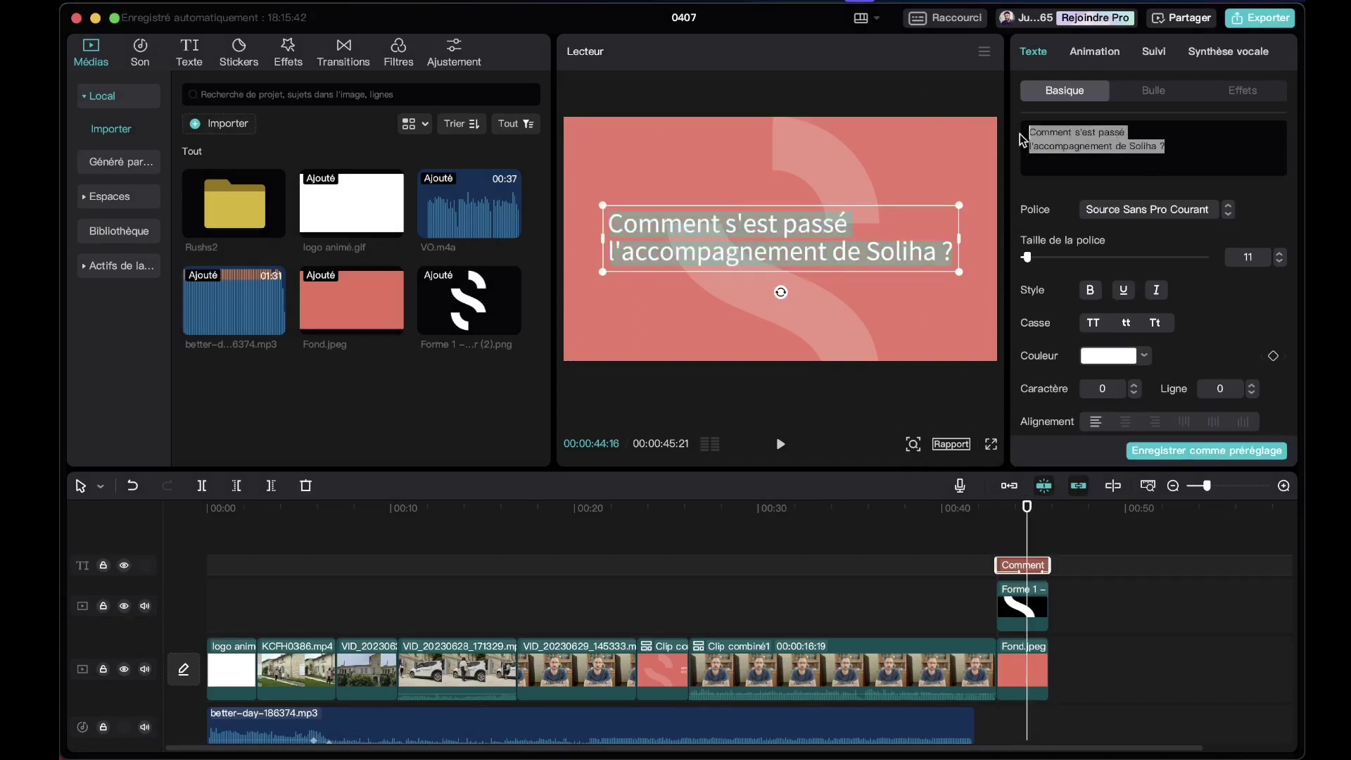
key(BackSpace)
text(Prochaine Question)
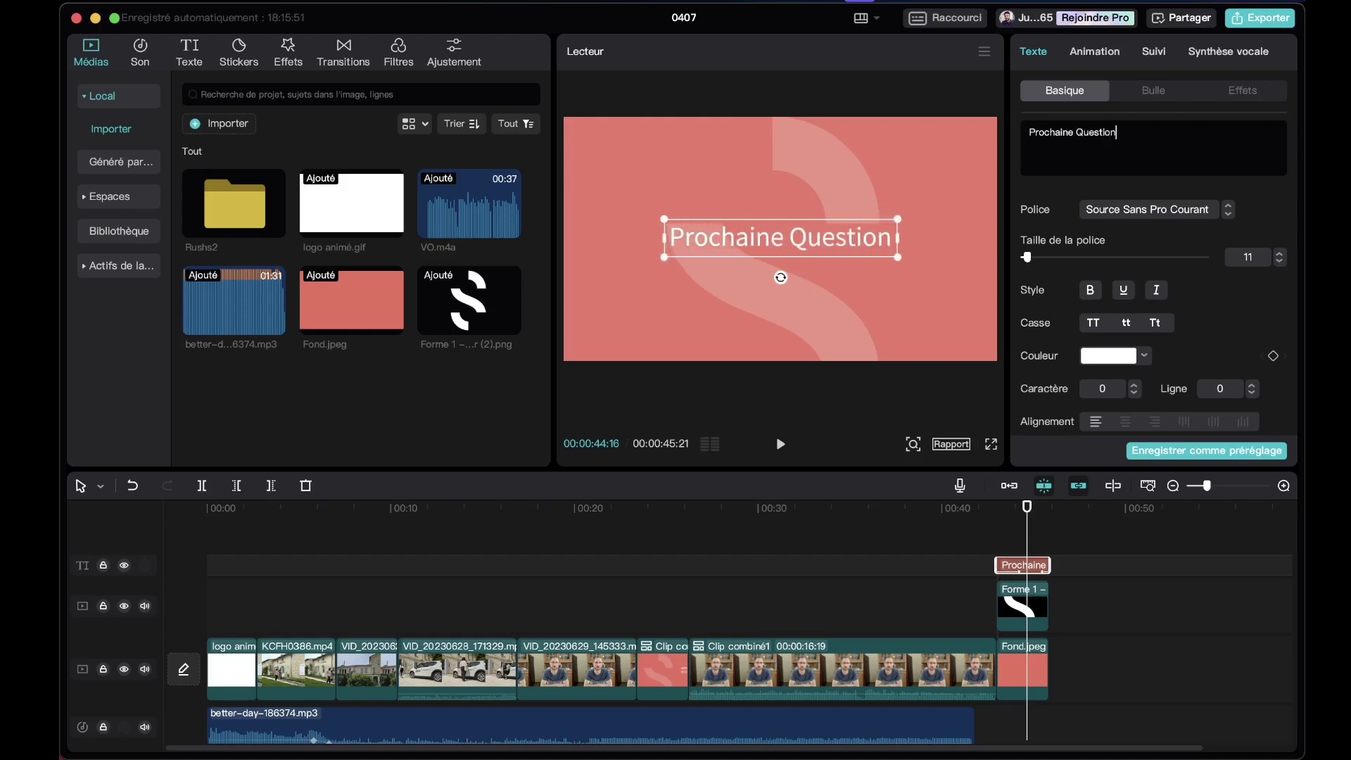
- Play back the "Prochaine Question" card and the original Soliha question card to compare them
key(space)
key(space)
click(969, 508)
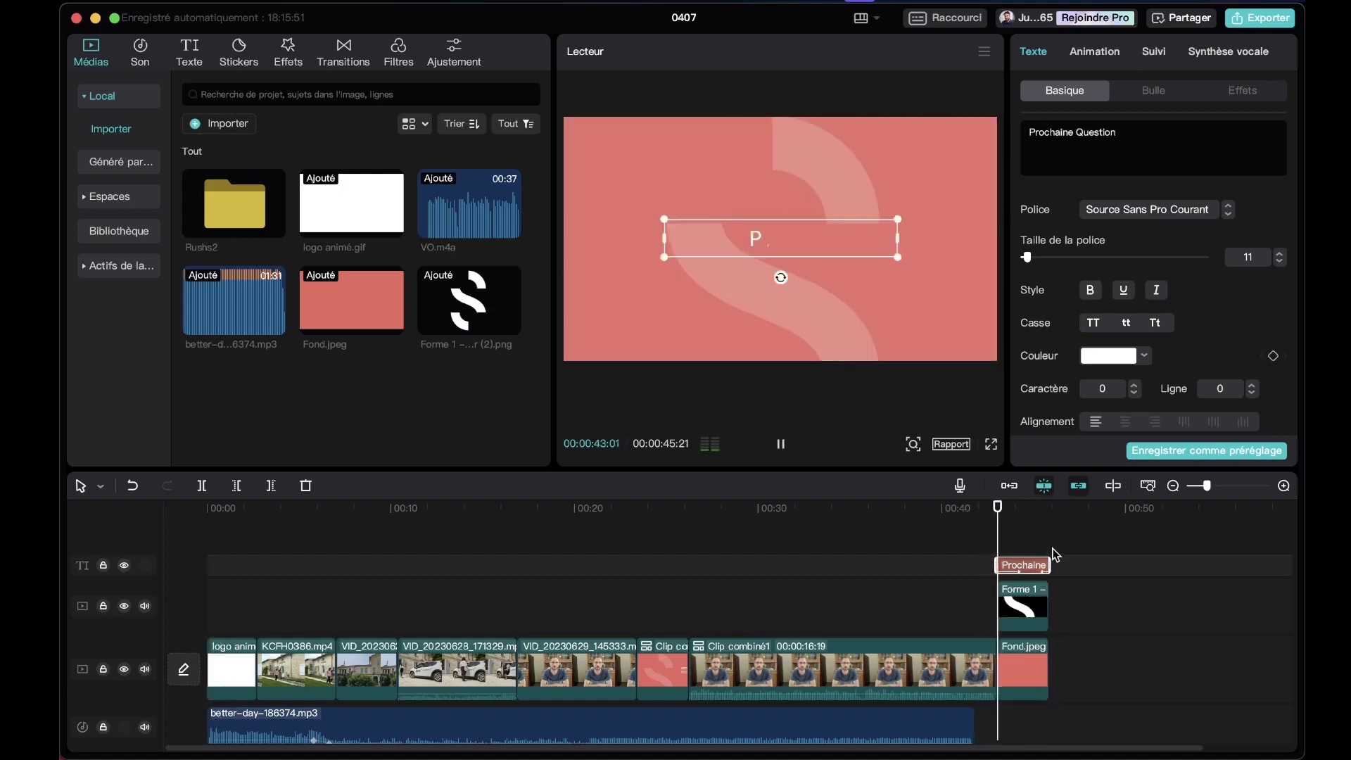
key(space)
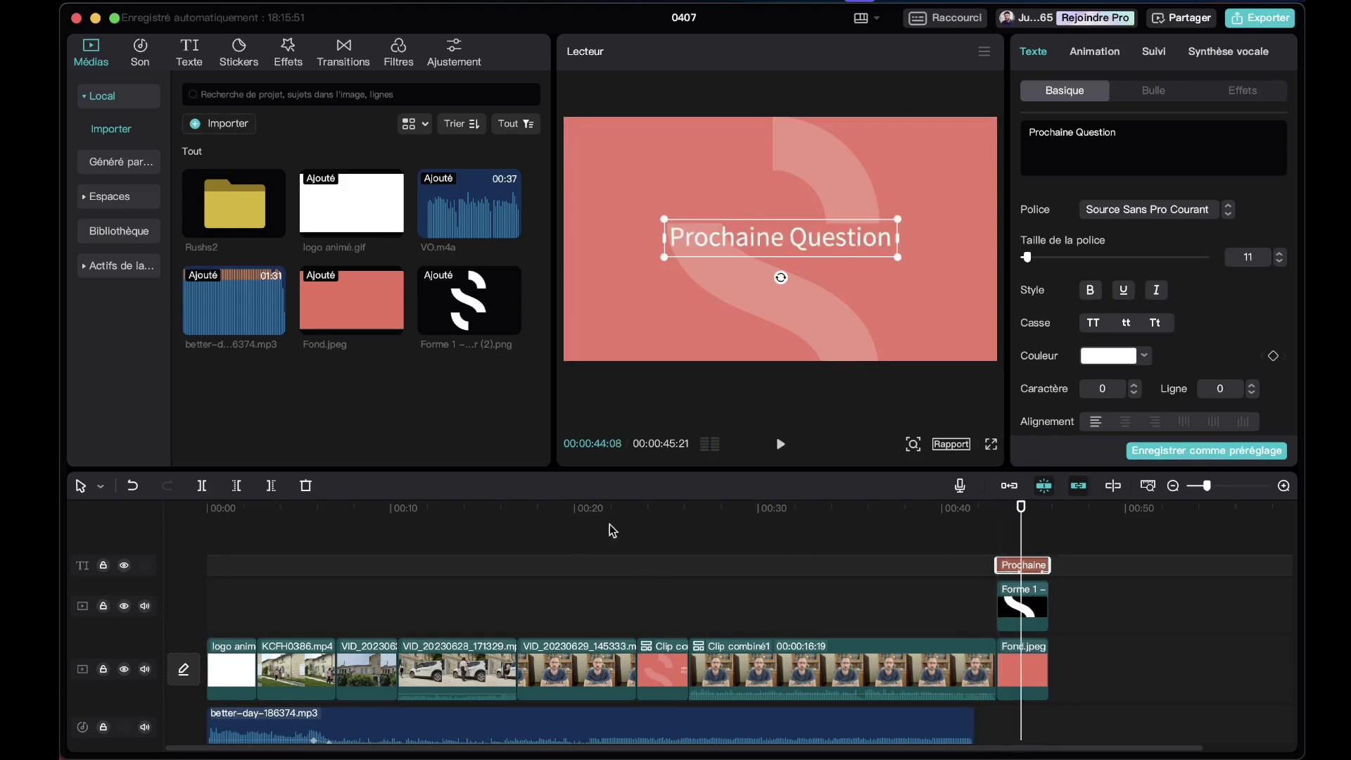
click(637, 522)
key(space)
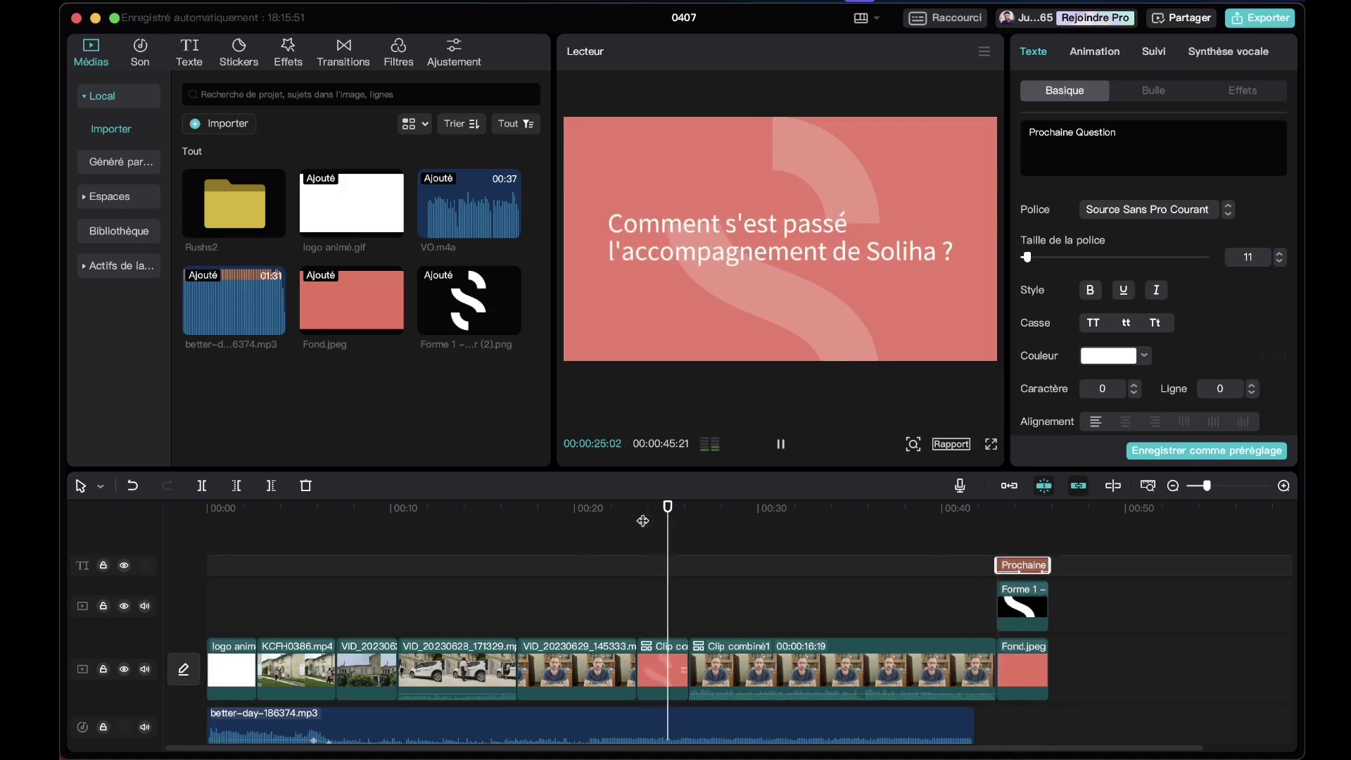
click(1011, 542)
key(space)
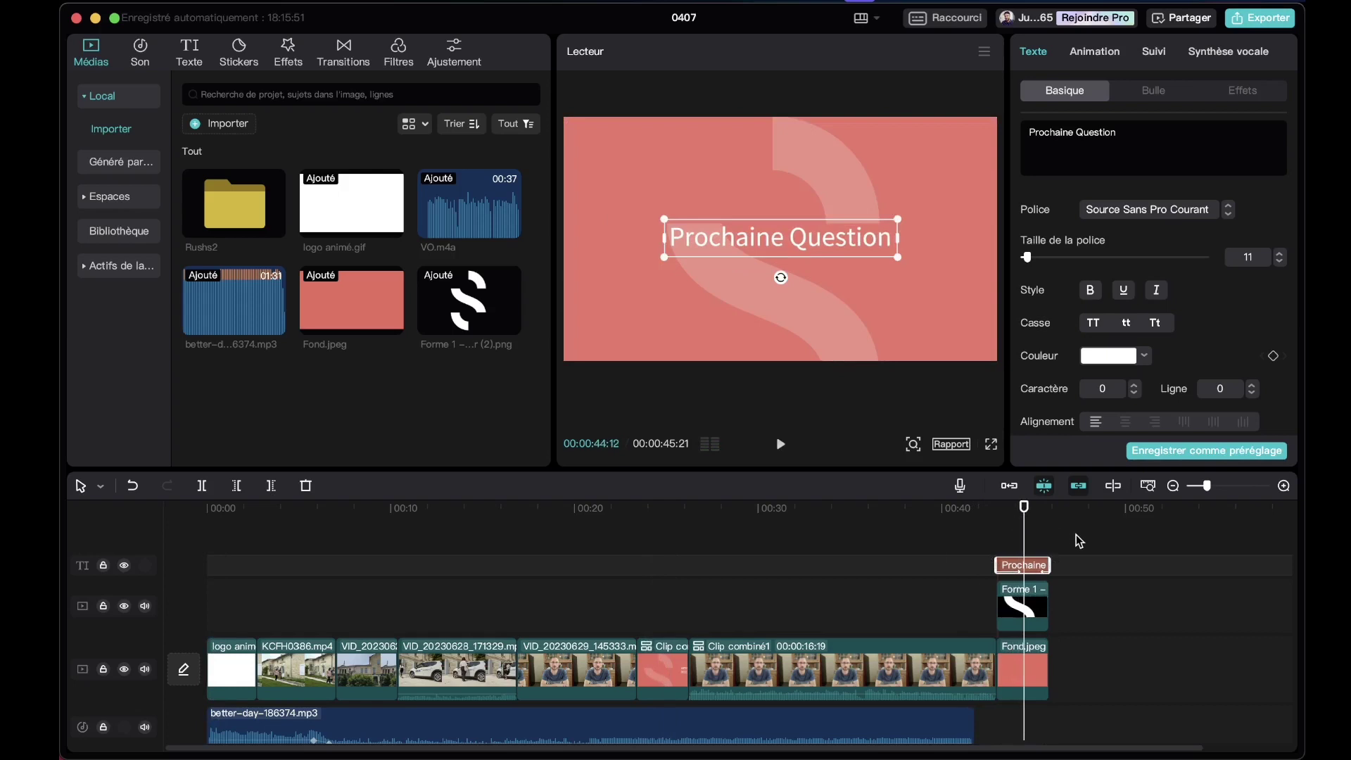
- Combine the "Prochaine Question" text, logo and background clips into a single compound clip
click(1043, 669)
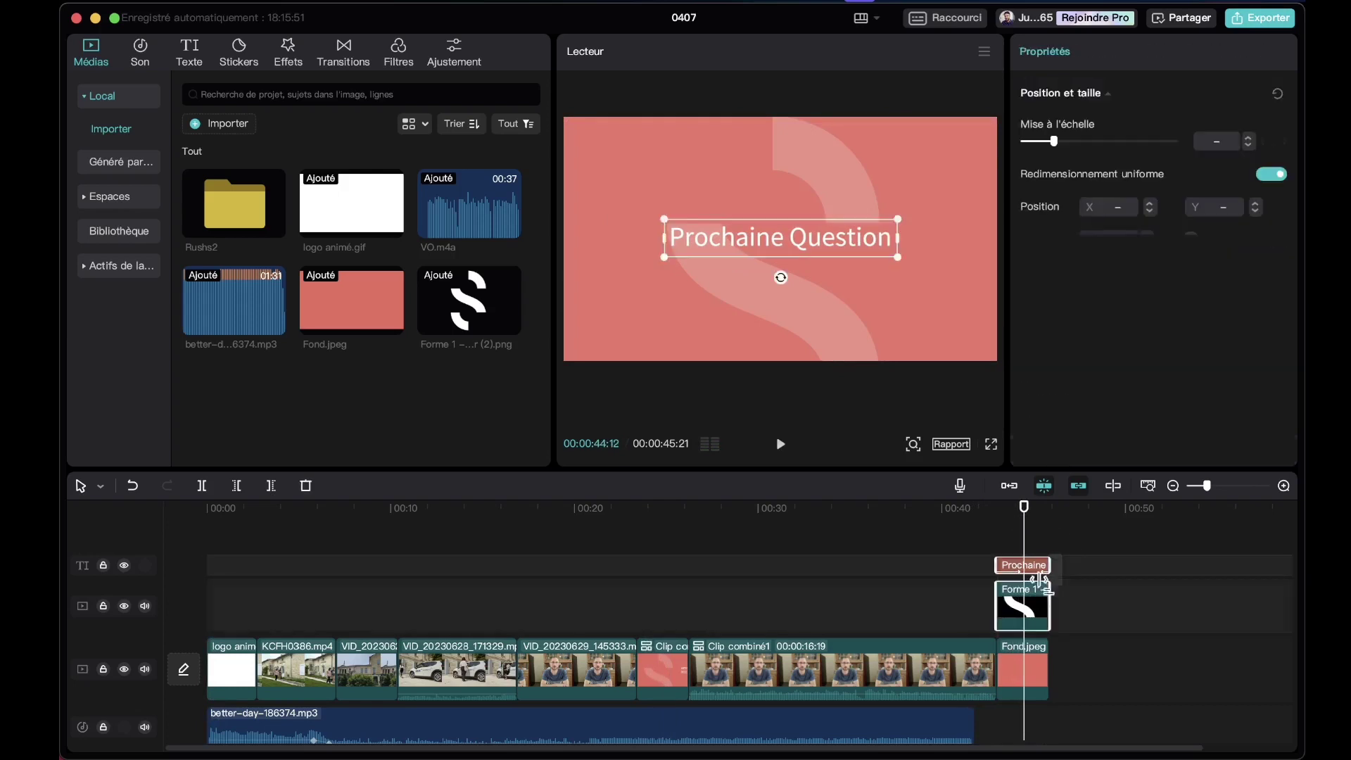
right_click(1040, 677)
click(1062, 654)
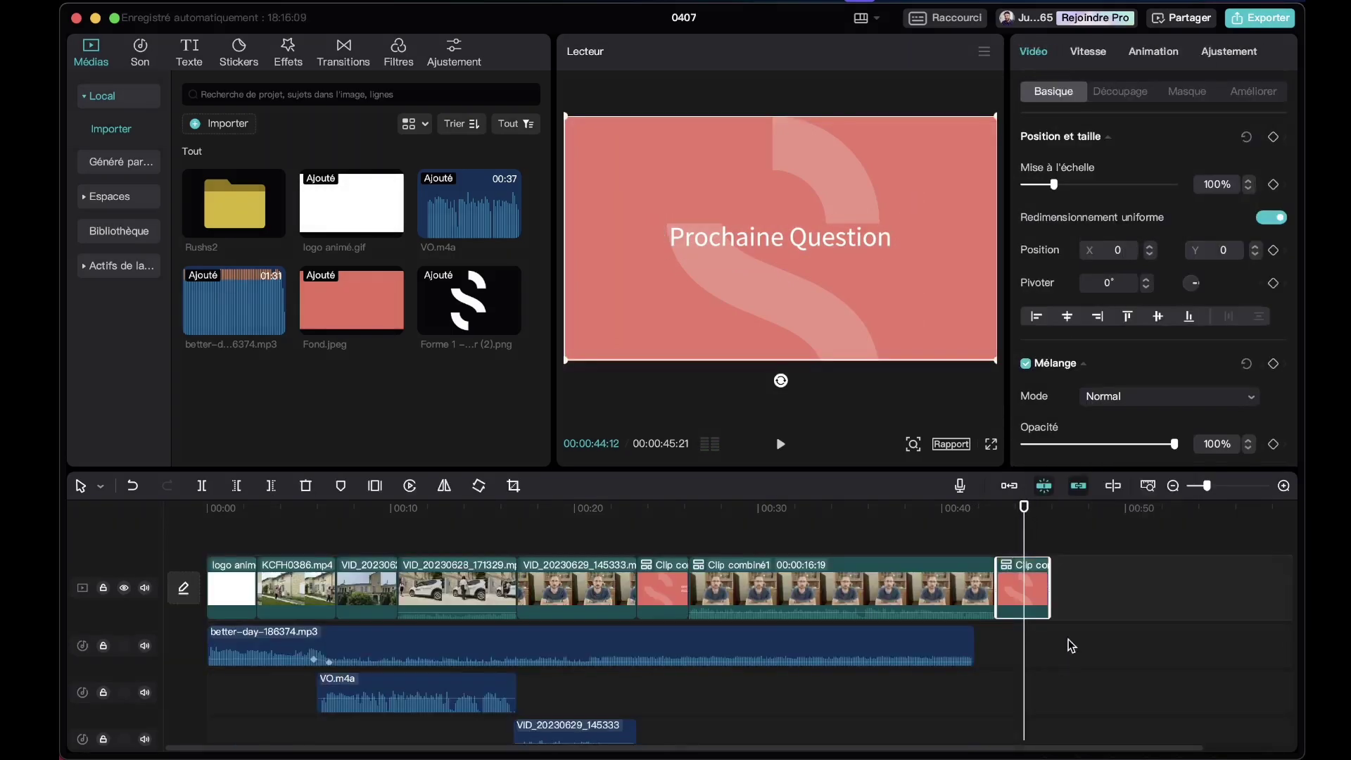
- Play back the combined "Prochaine Question" card at the end of the timeline
click(996, 512)
key(space)
key(space)
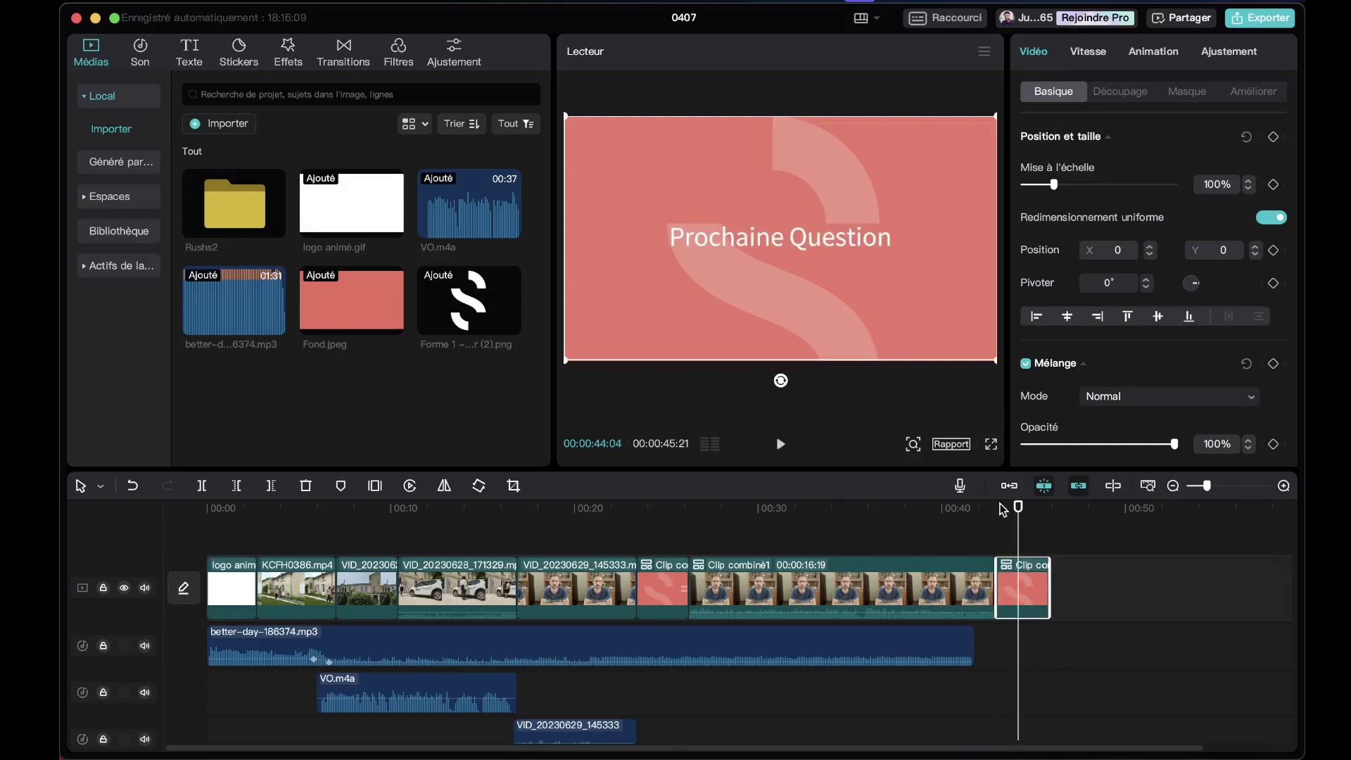
click(972, 508)
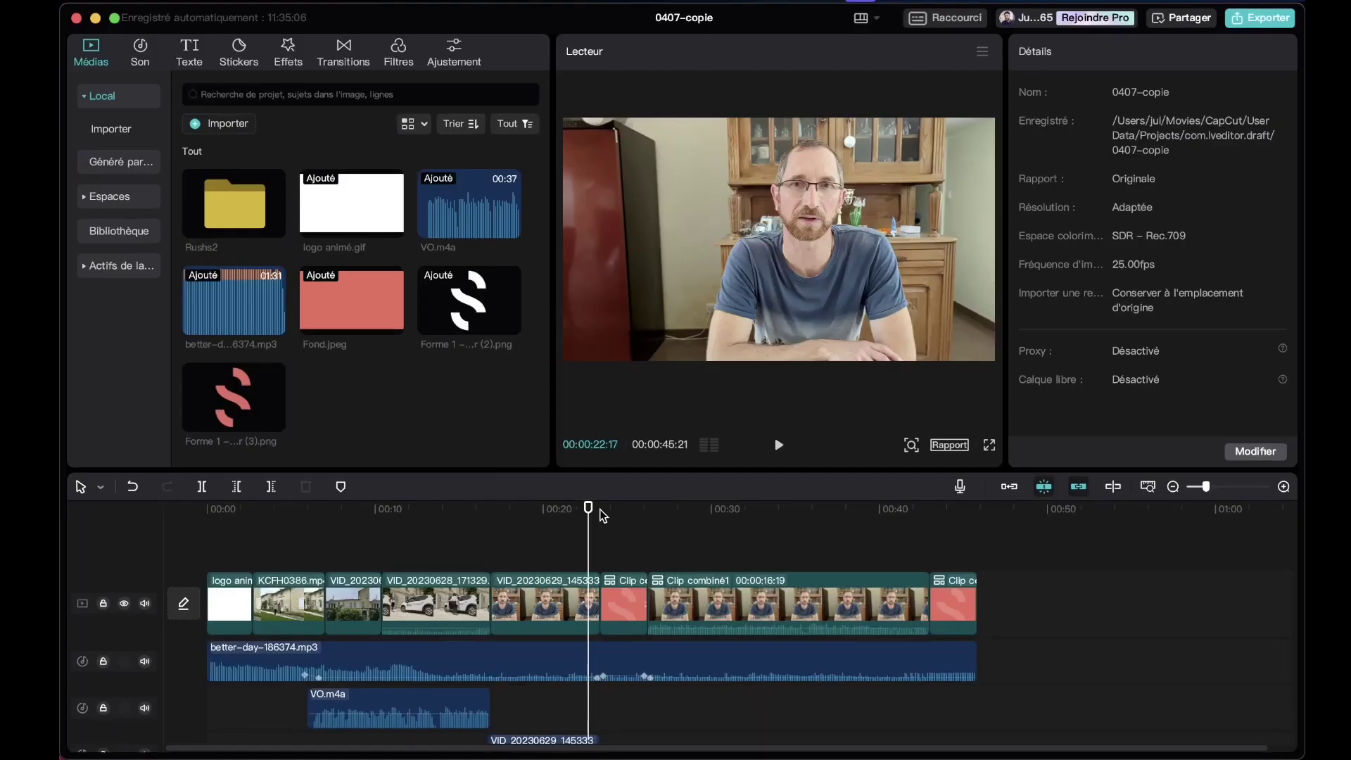
- Add the red S logo image above the first interview clip's start, scaled to 176% at X -1498, Y -773
drag(573, 509, 494, 518)
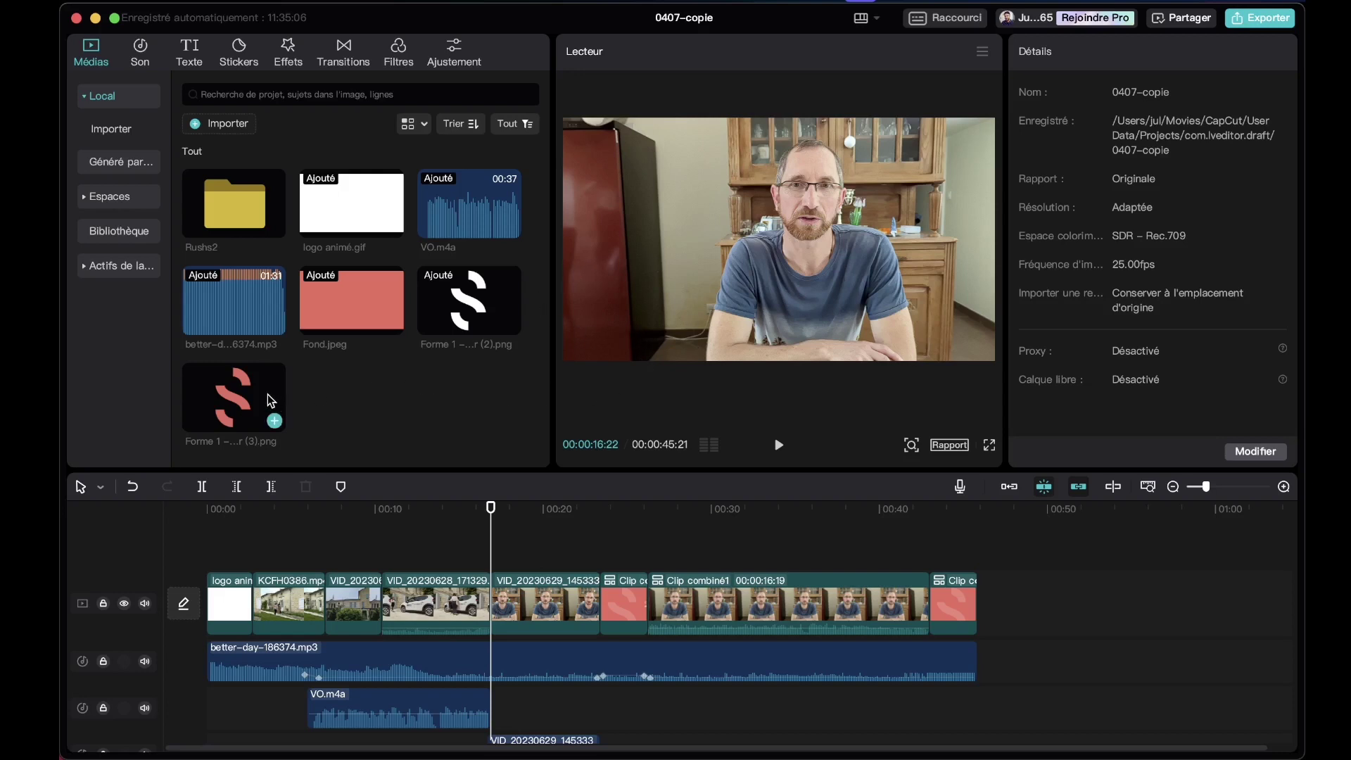
drag(248, 391, 519, 573)
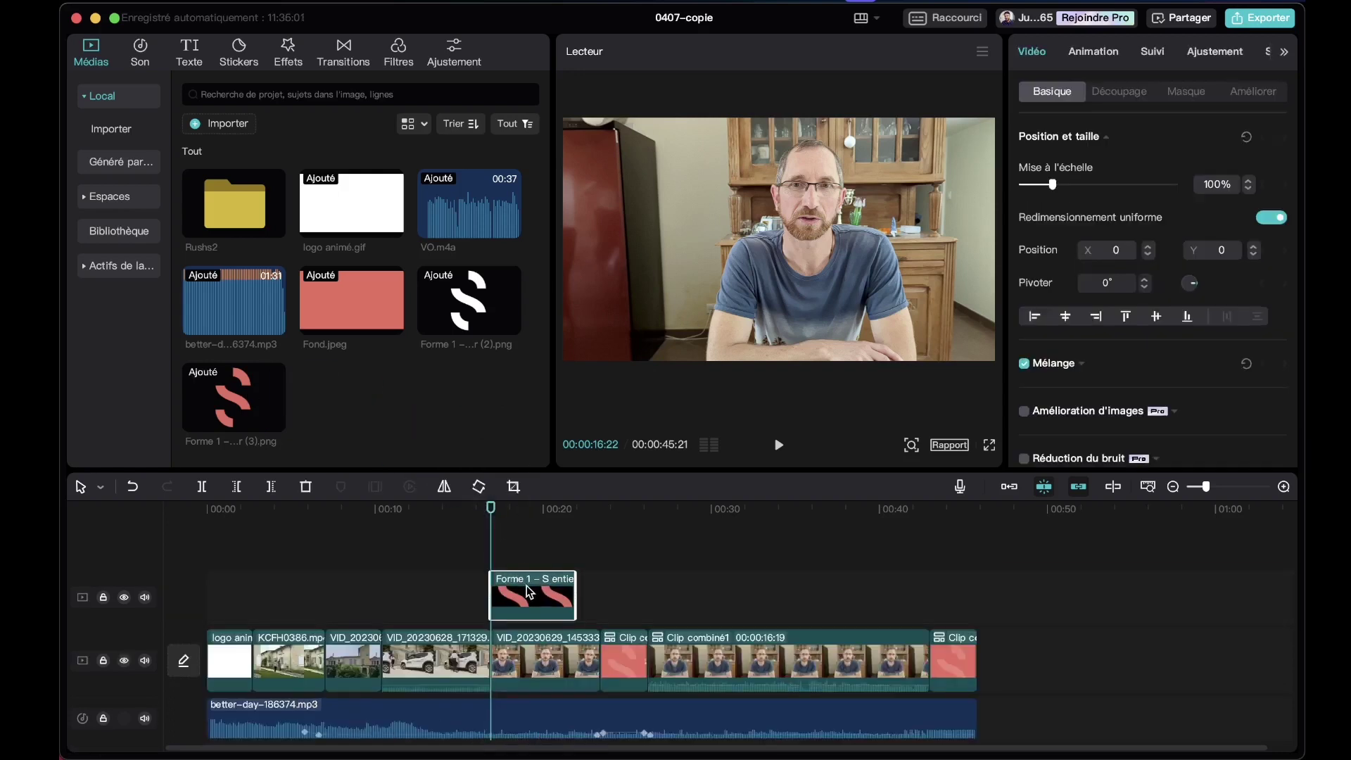
drag(629, 340, 662, 293)
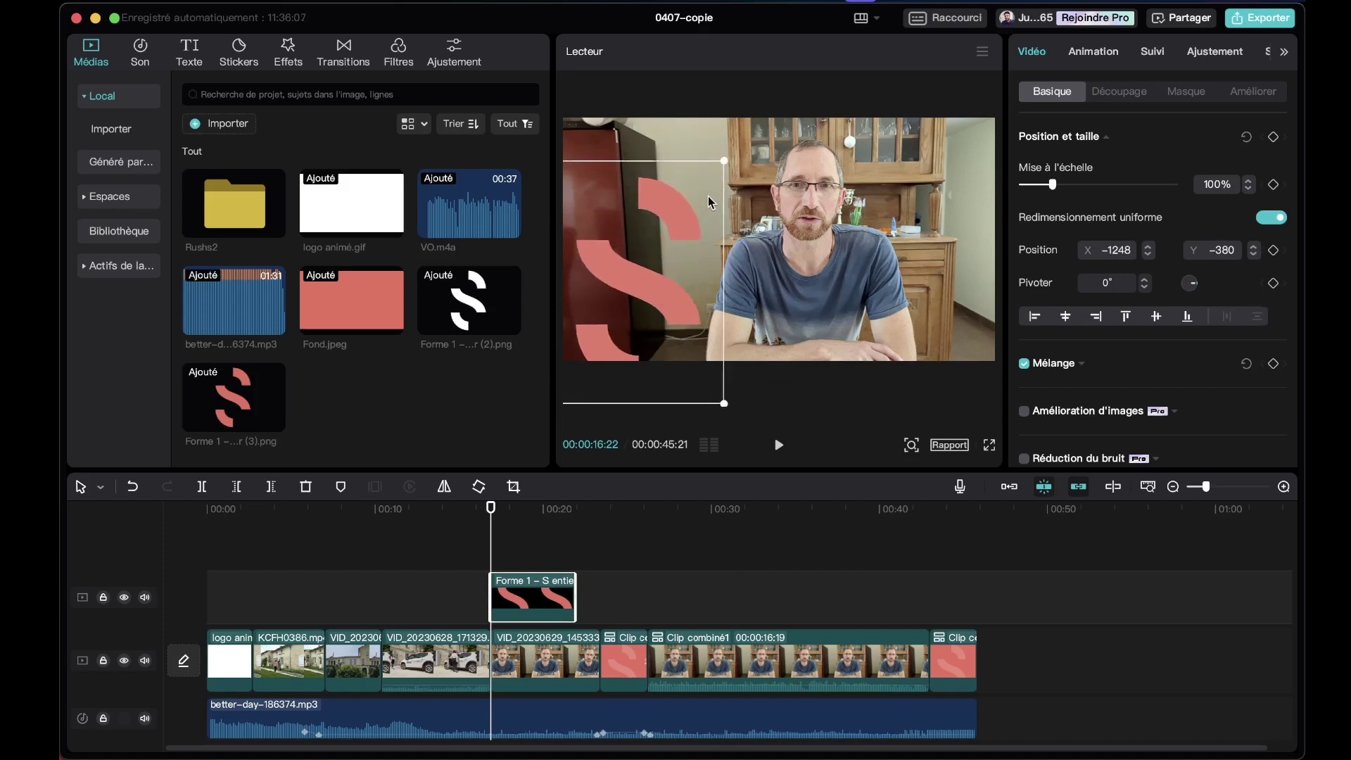
drag(725, 156, 767, 99)
drag(648, 255, 608, 327)
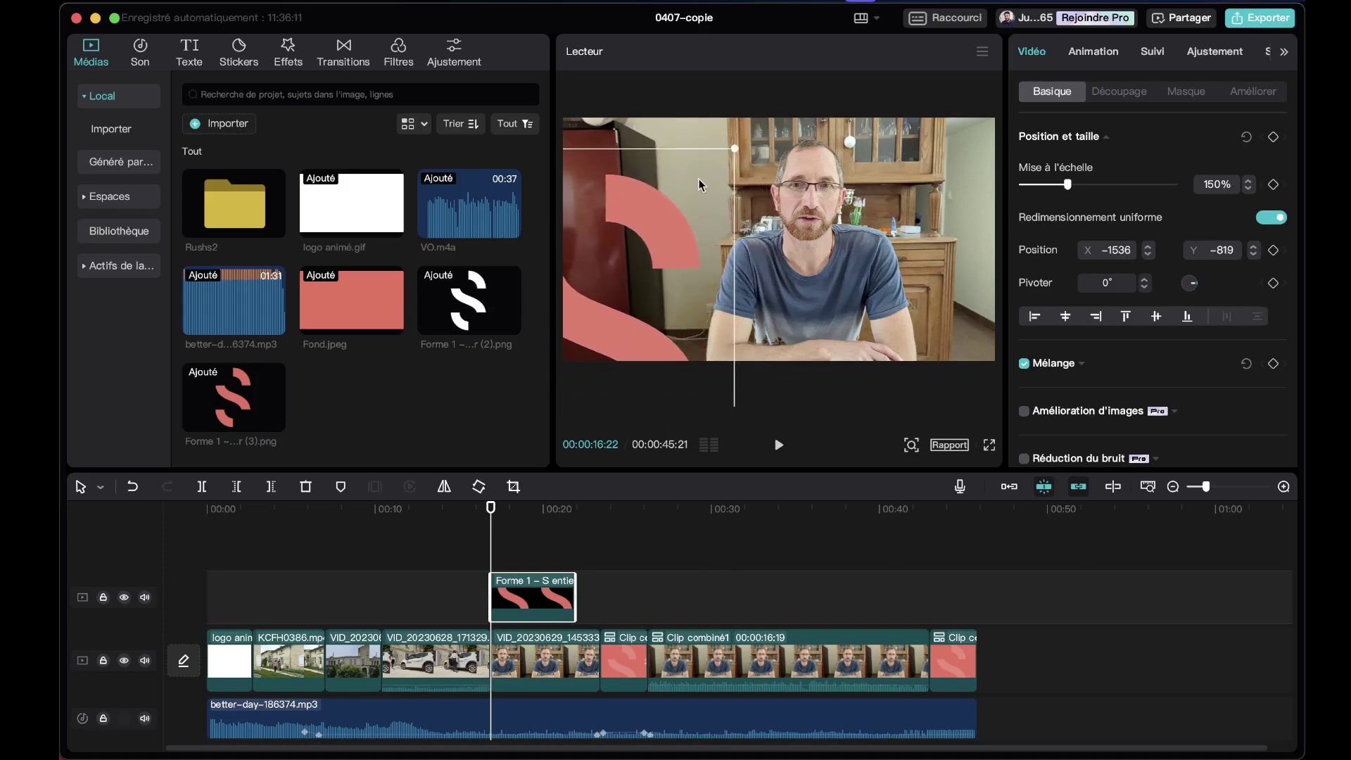
drag(734, 149, 789, 111)
drag(678, 325, 651, 324)
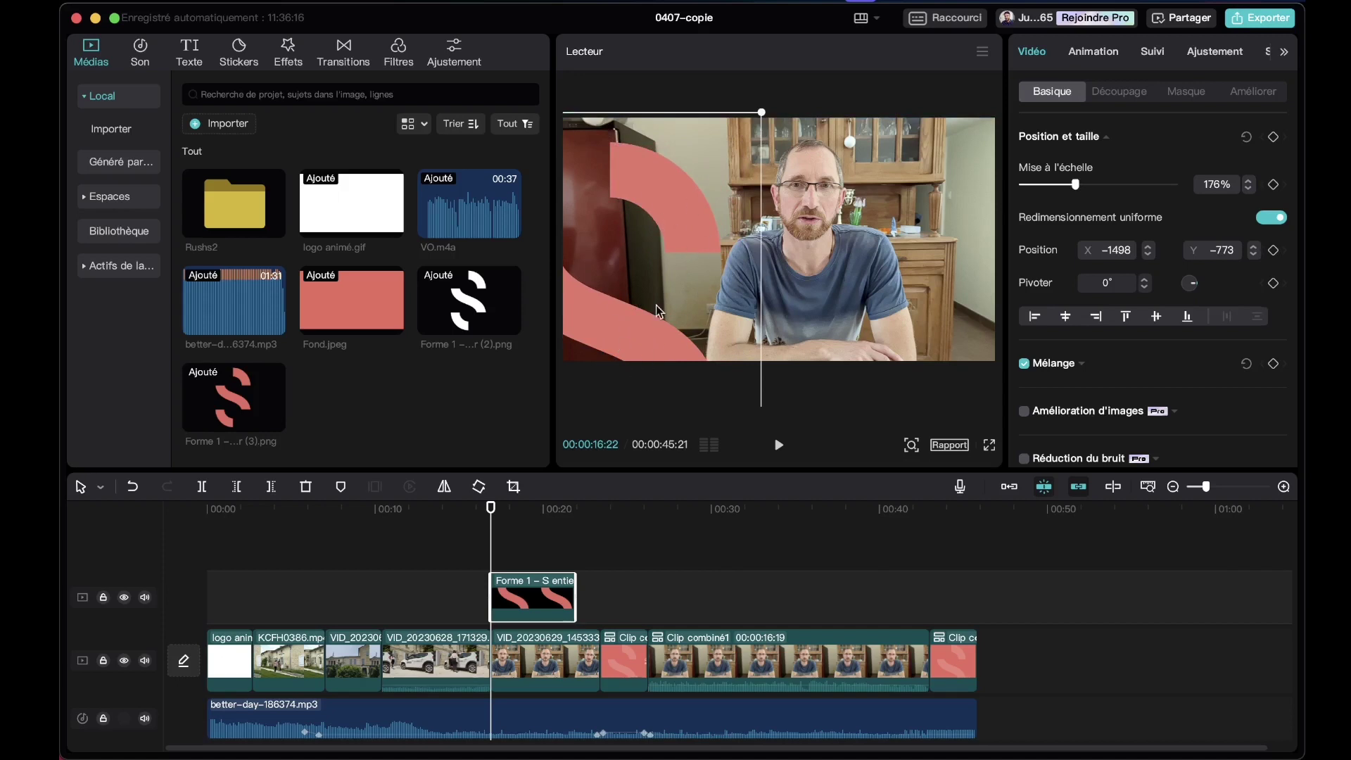
- Crop the red S logo image so only its middle wavy band remains
click(514, 487)
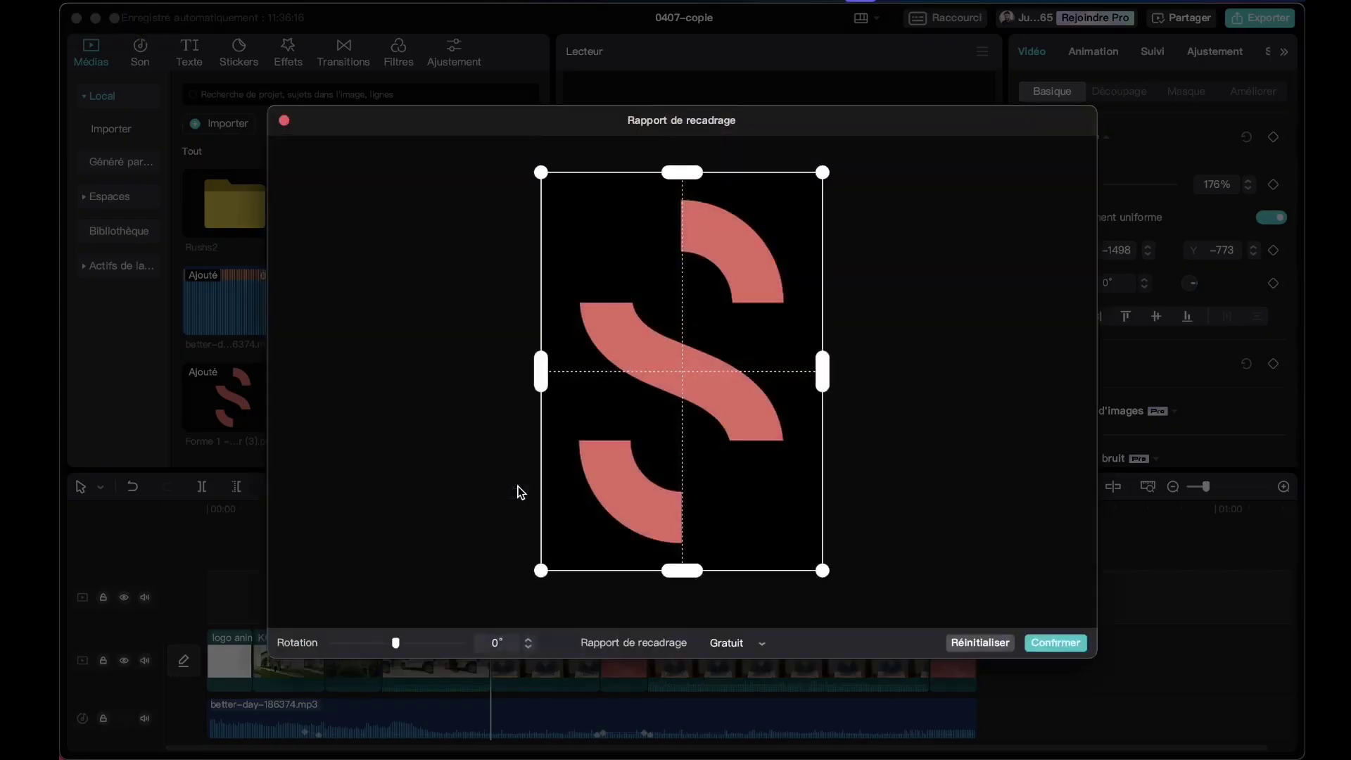
drag(684, 176, 691, 307)
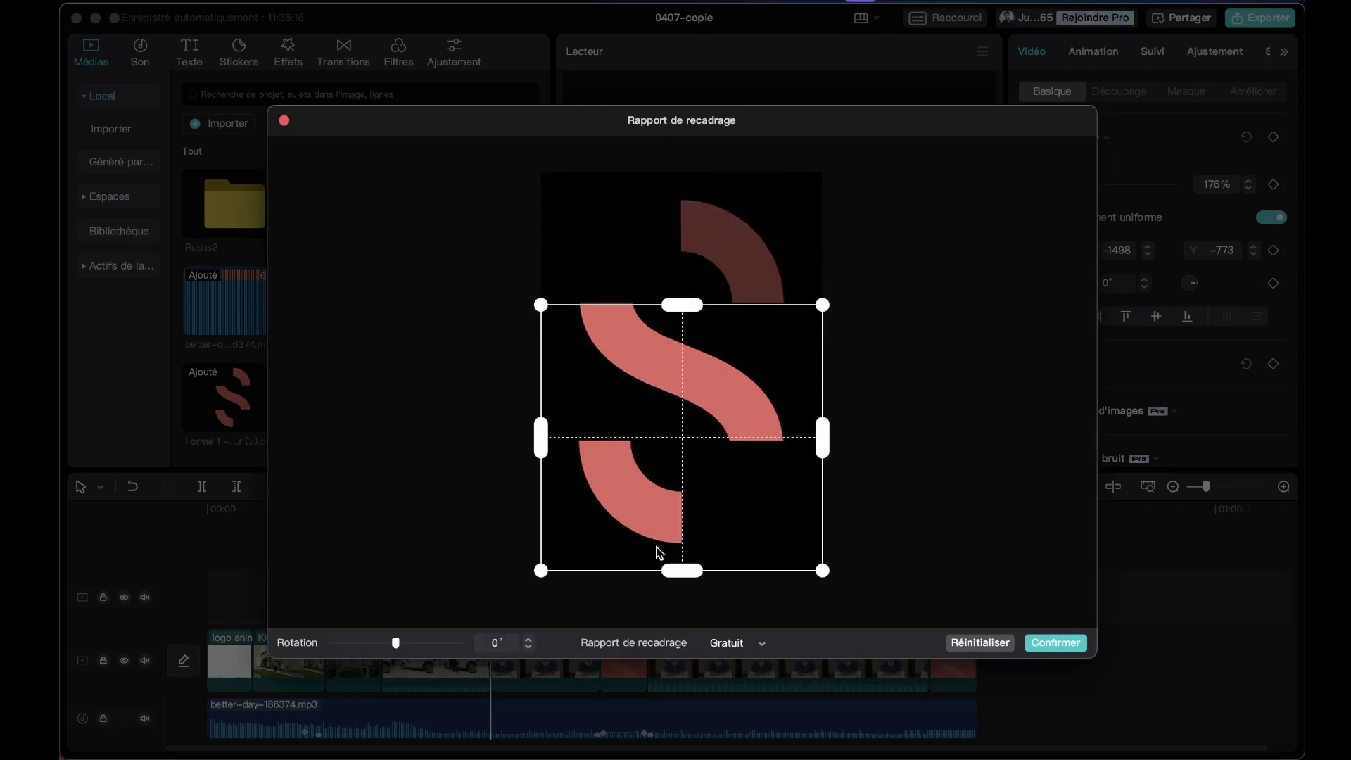
drag(686, 568, 713, 445)
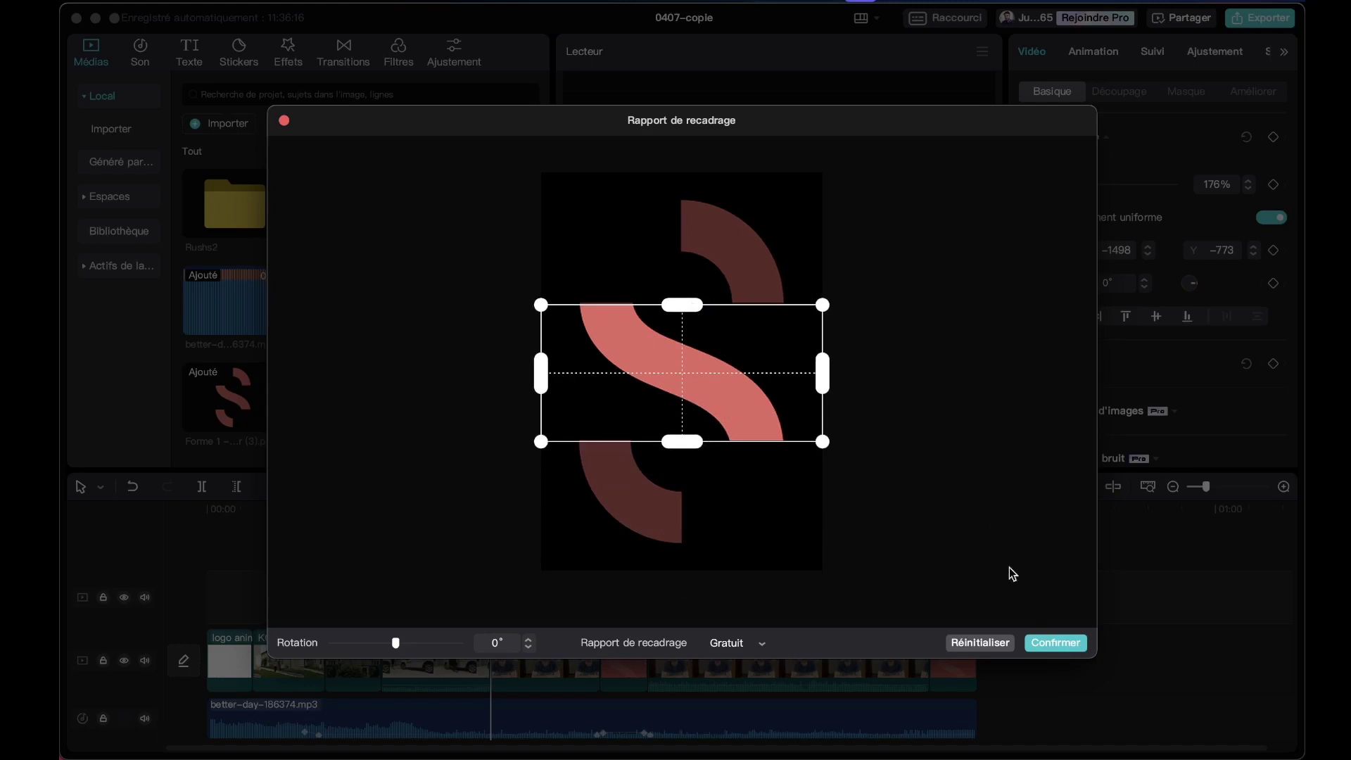
click(1074, 643)
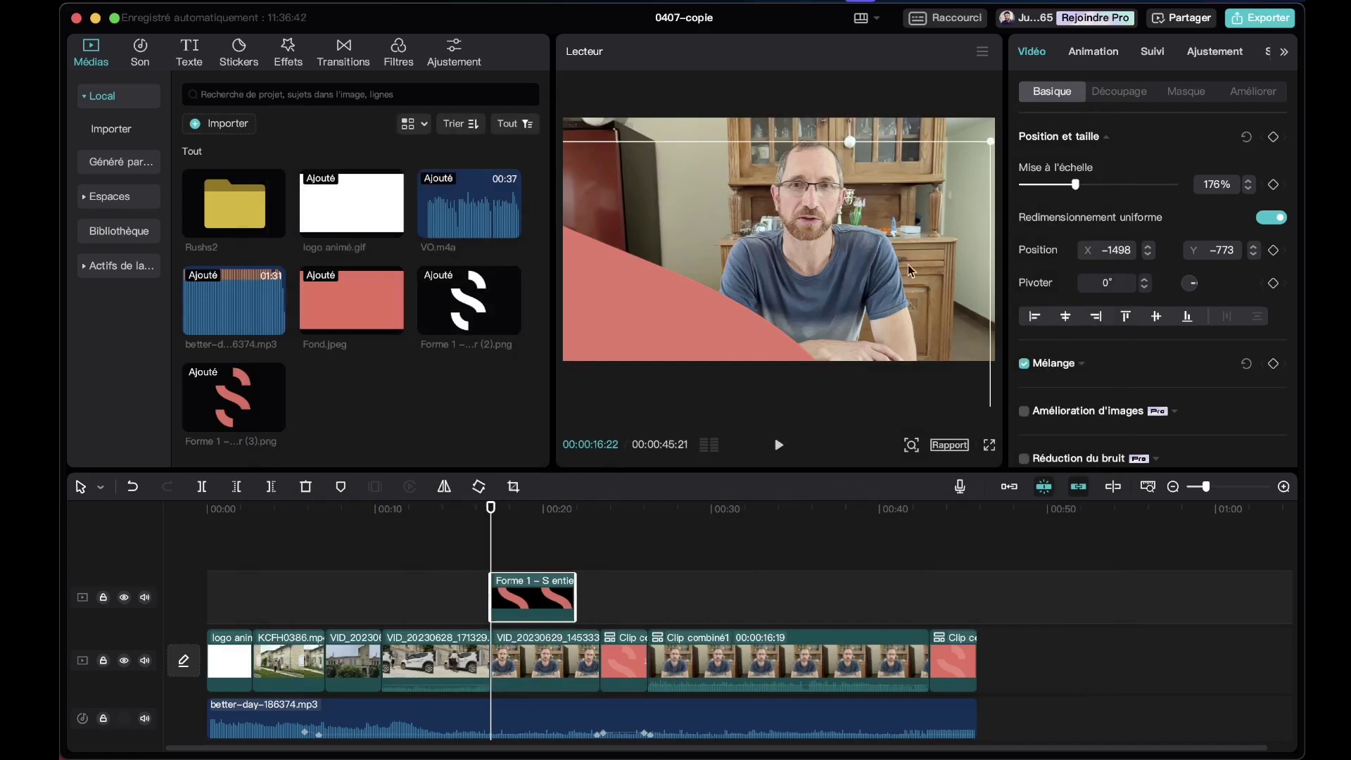
- Scale the cropped red band down and reposition it in the lower-left corner of the interview picture
drag(990, 139, 853, 194)
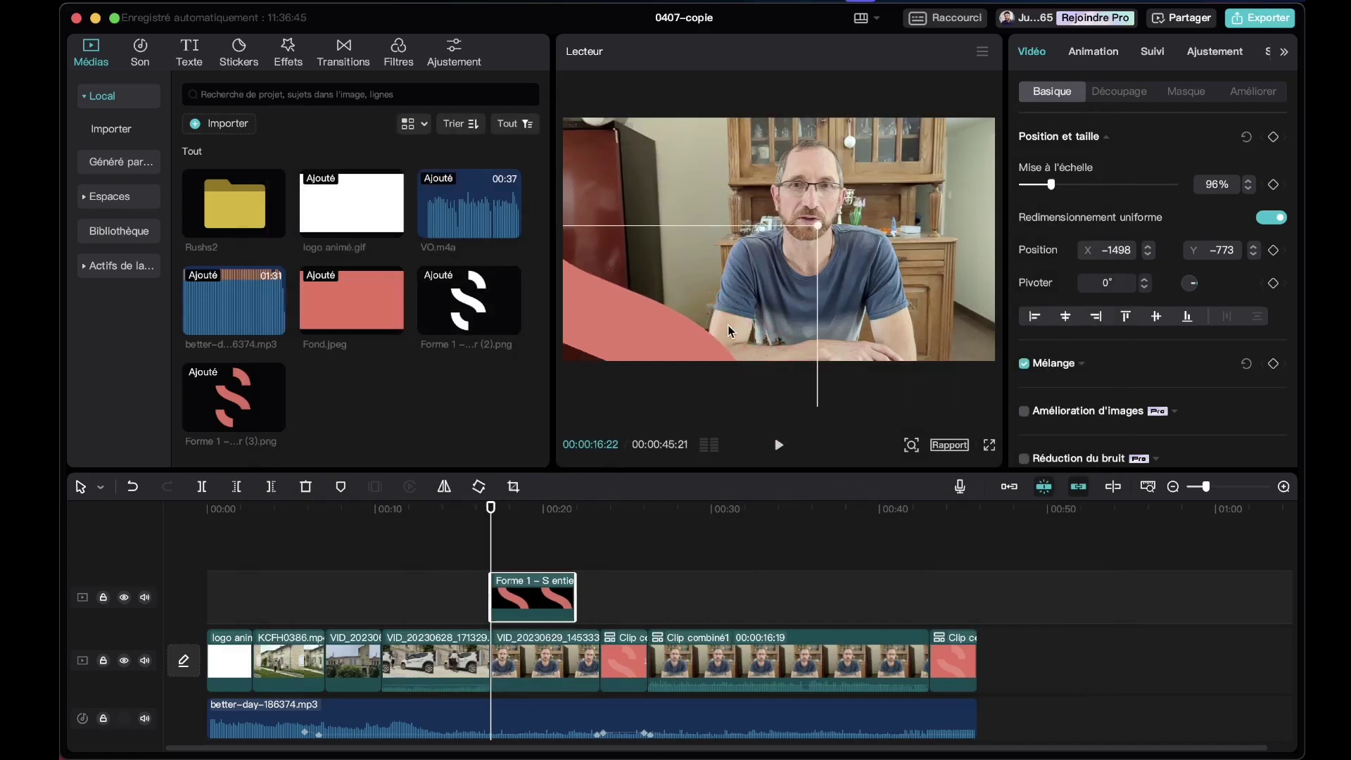
drag(760, 292, 800, 310)
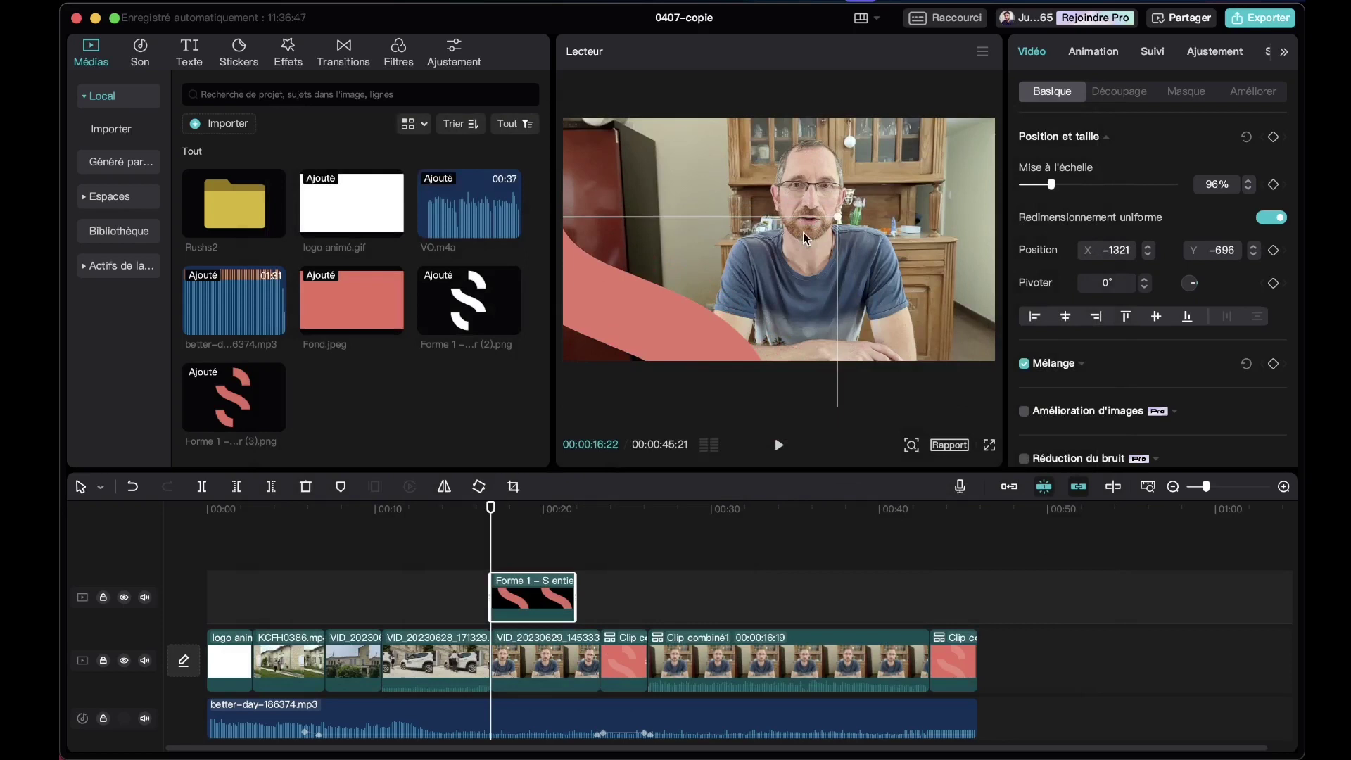
drag(837, 225, 819, 233)
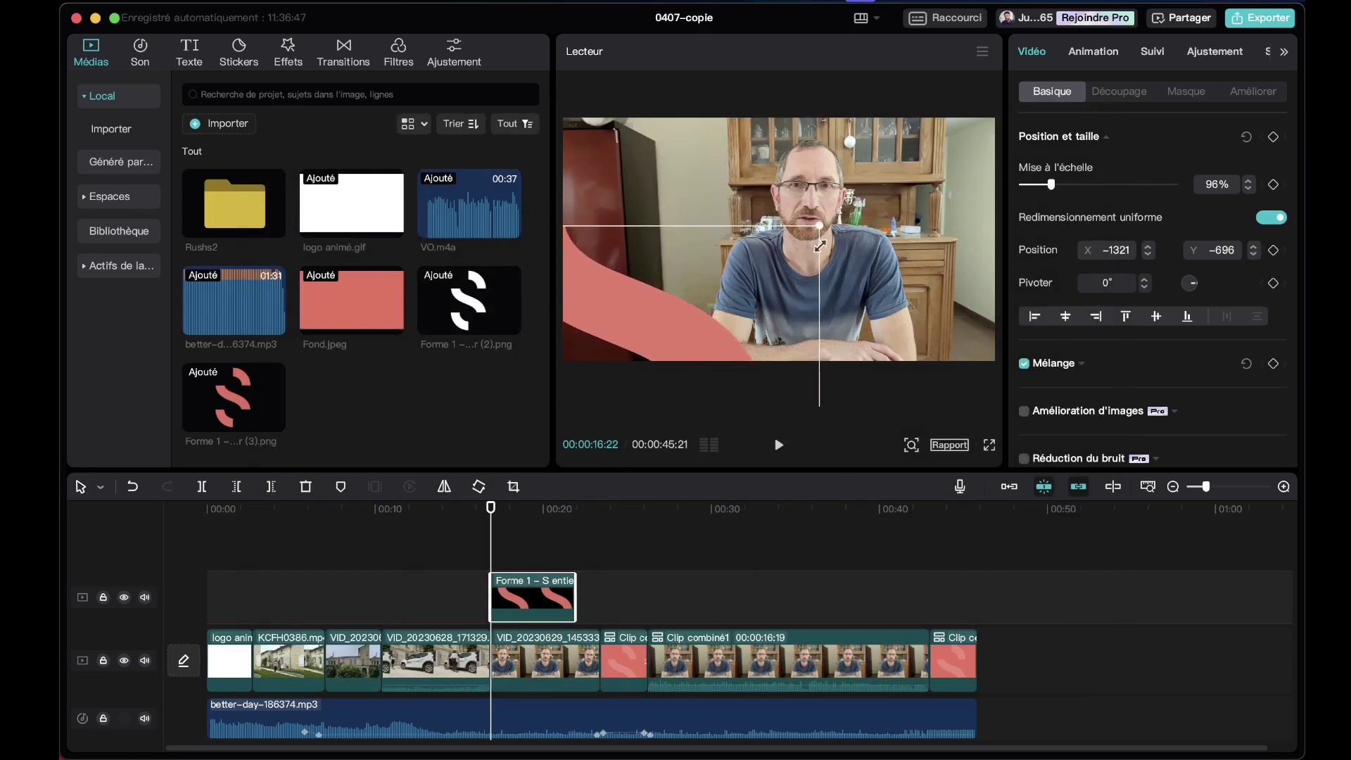
drag(694, 318, 673, 320)
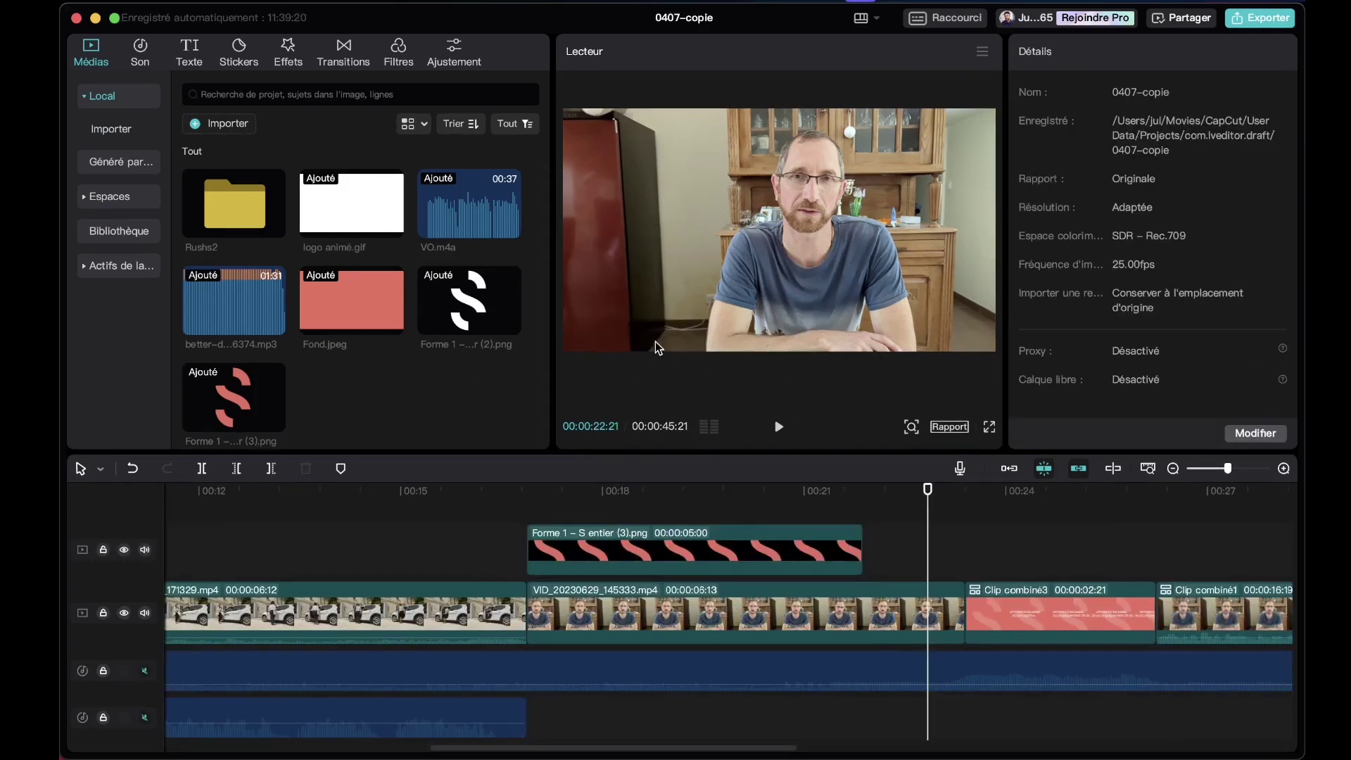
- Add a default text at 00:00:18:10, scaled to about 68% and placed over the red band
click(629, 484)
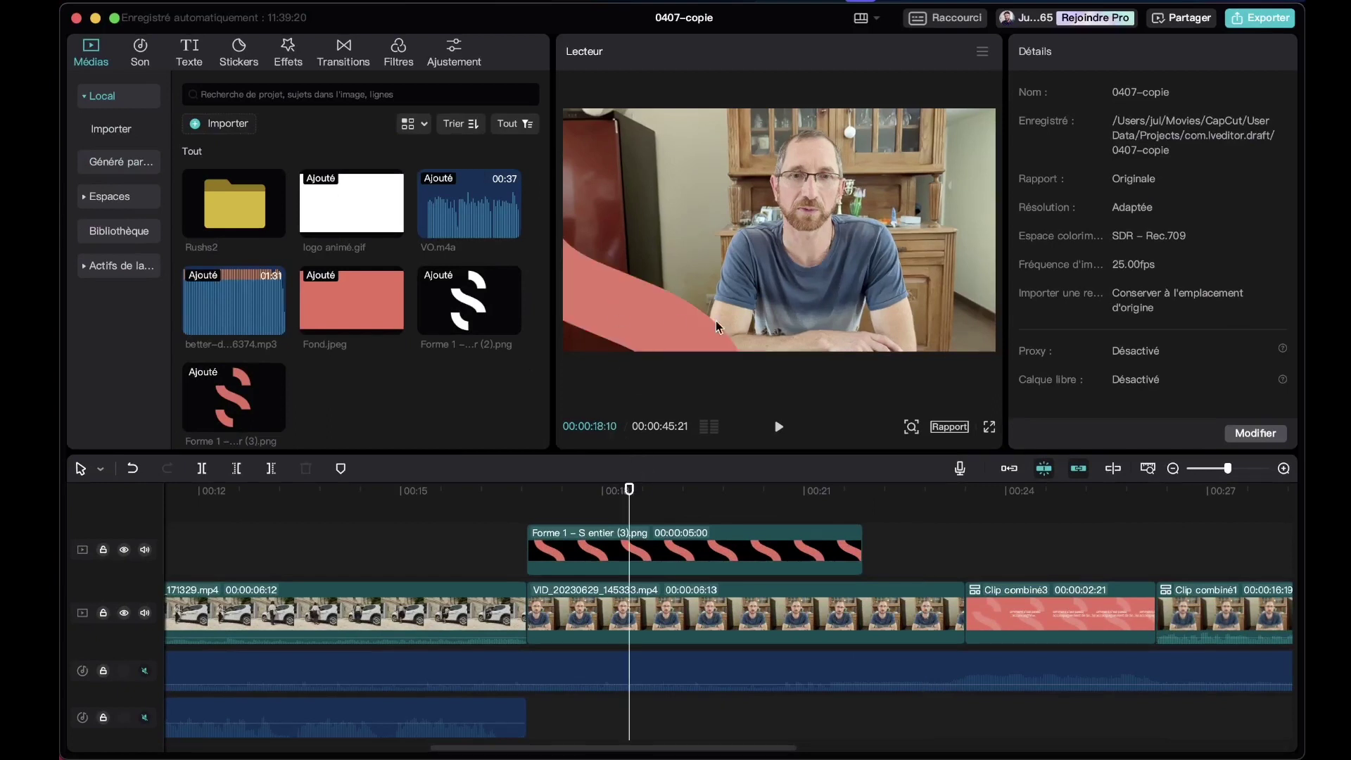
click(189, 53)
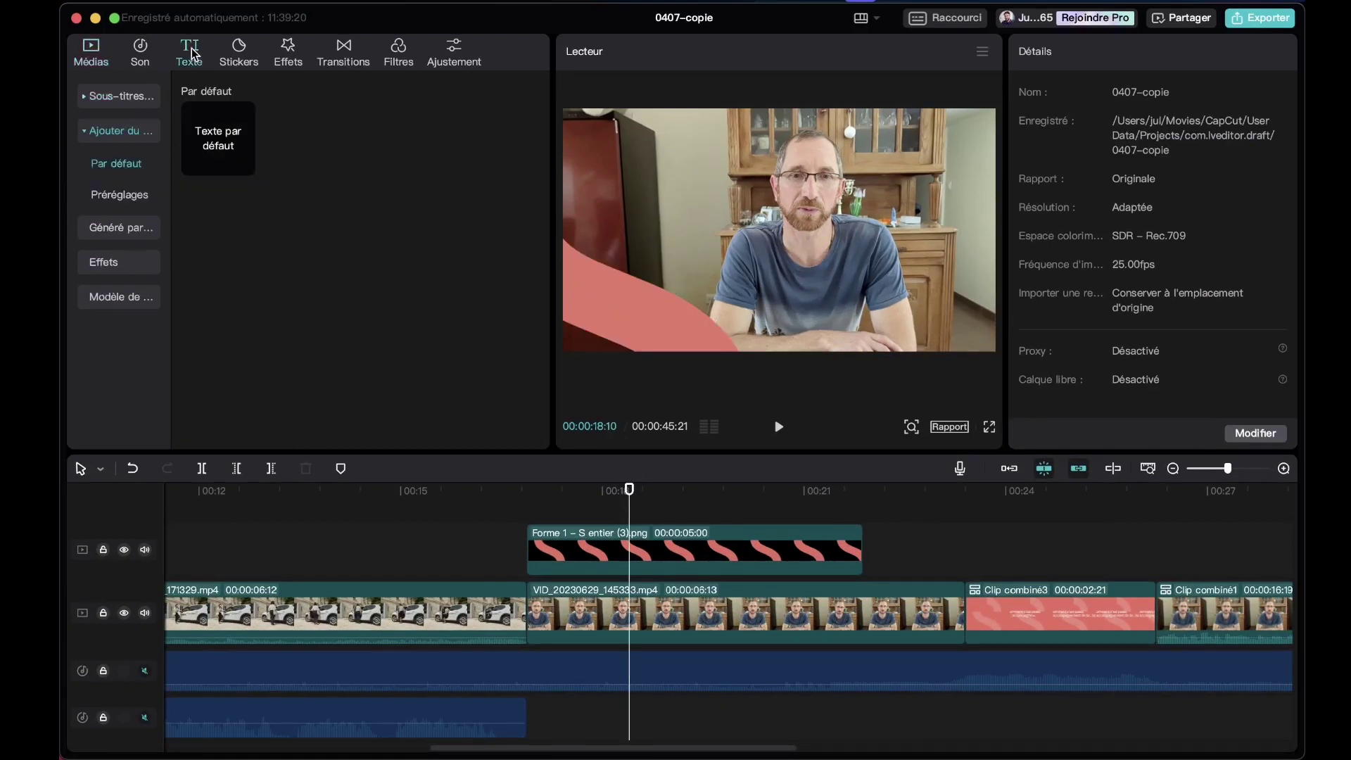
click(243, 166)
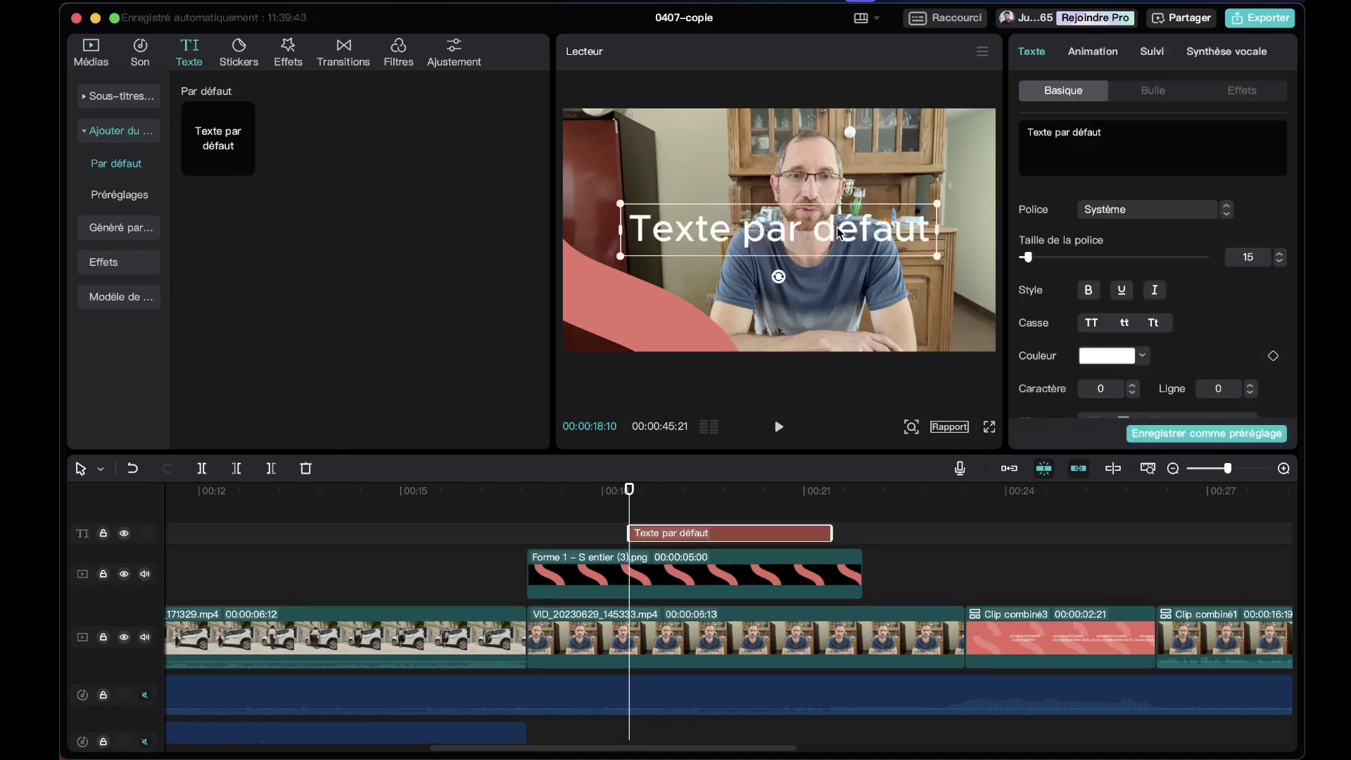
drag(936, 207, 770, 289)
- Replace the default text with "Nom prénom" and "Fonction" on two lines
double_click(762, 278)
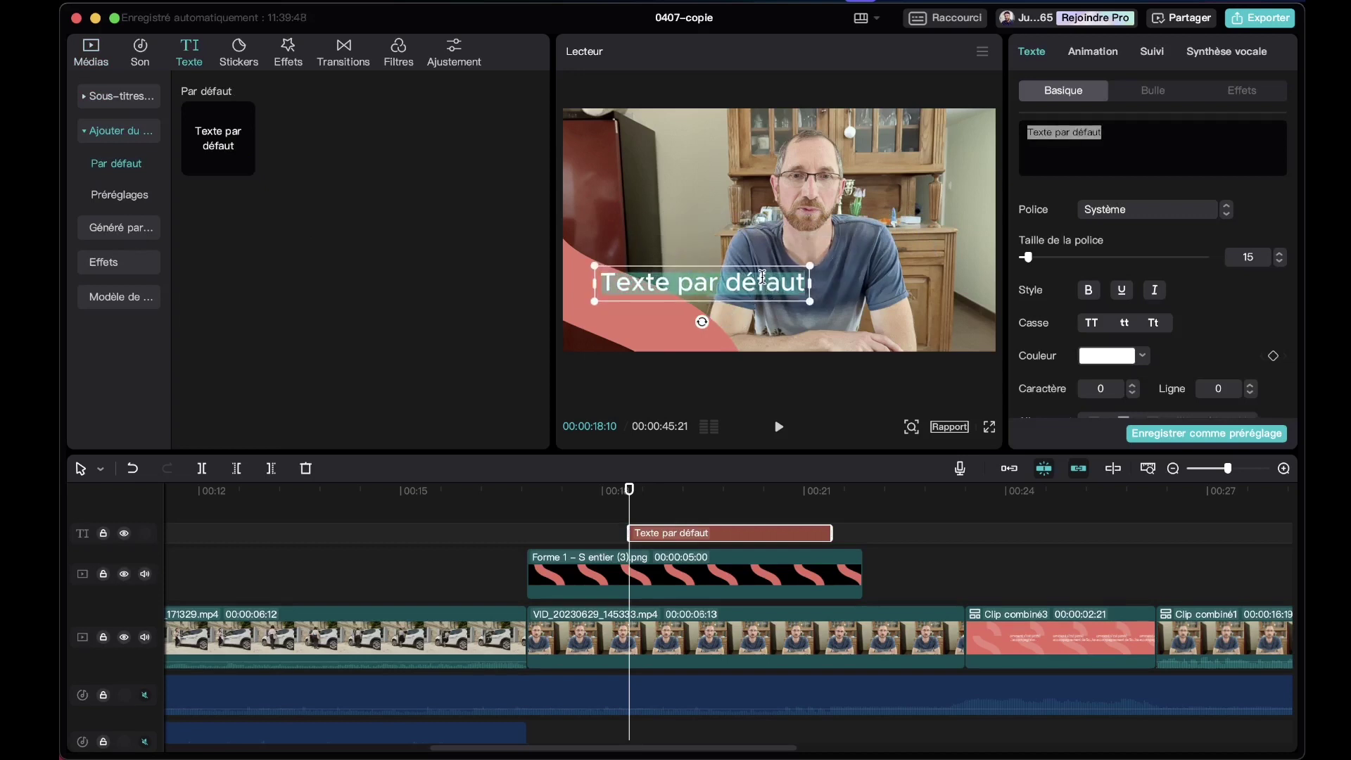
text(Nom prénom)
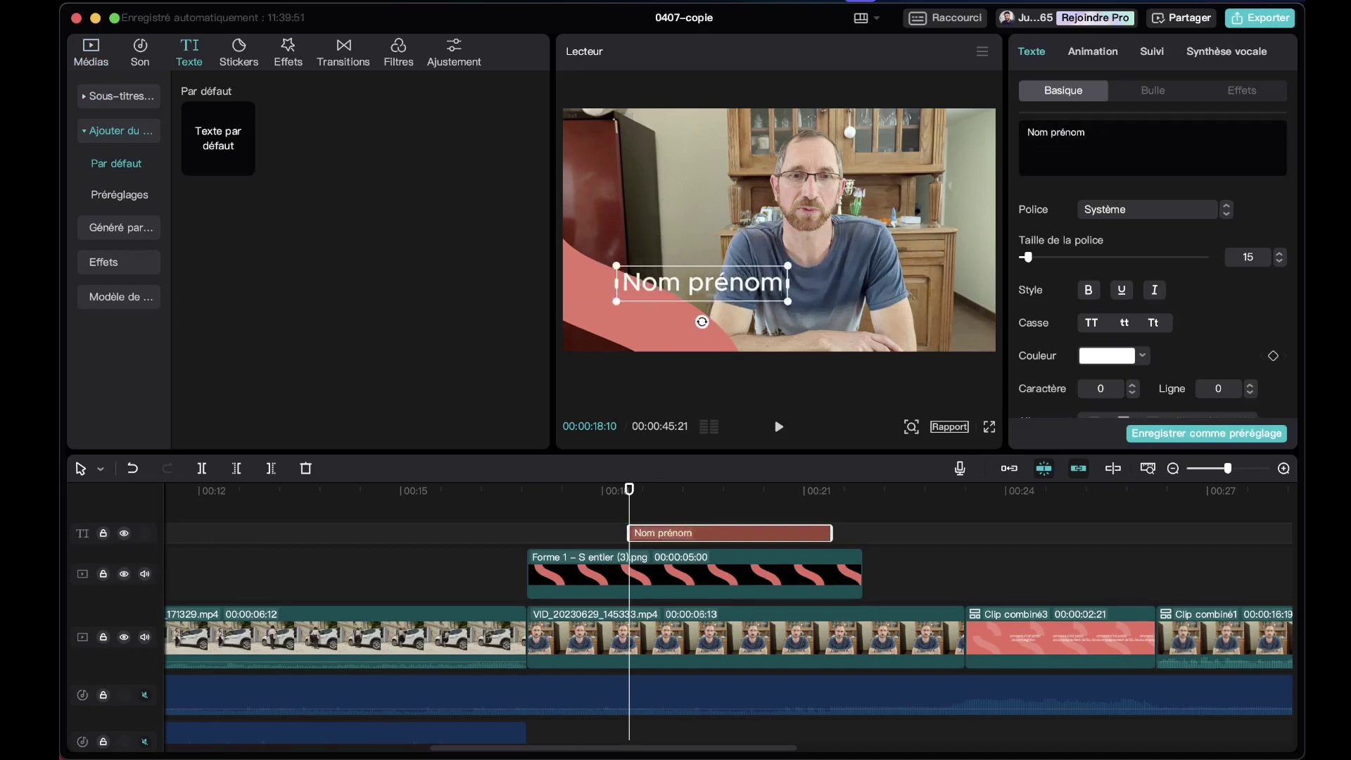
key(Return)
text(Fonction)
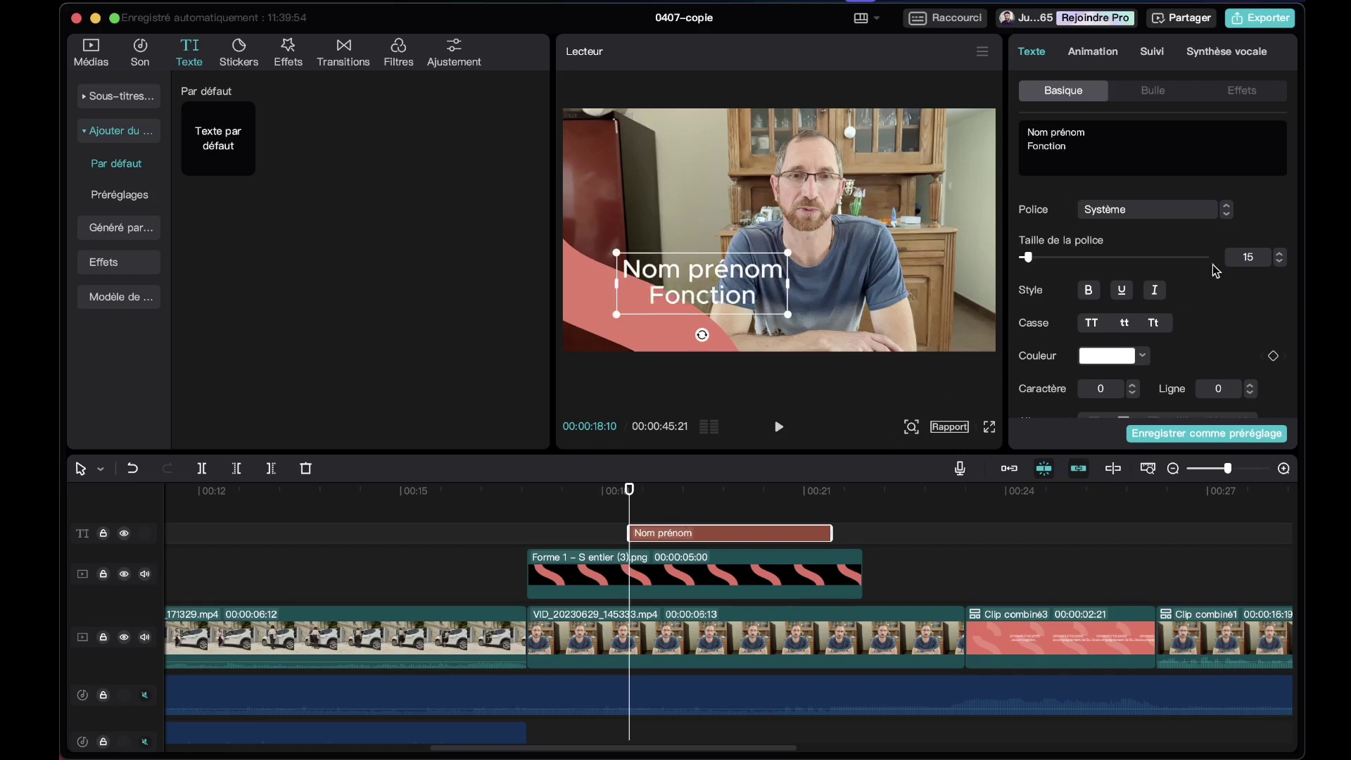
- Left-align the two lines of the "Nom prénom" title
scroll(1224, 282, down, 8)
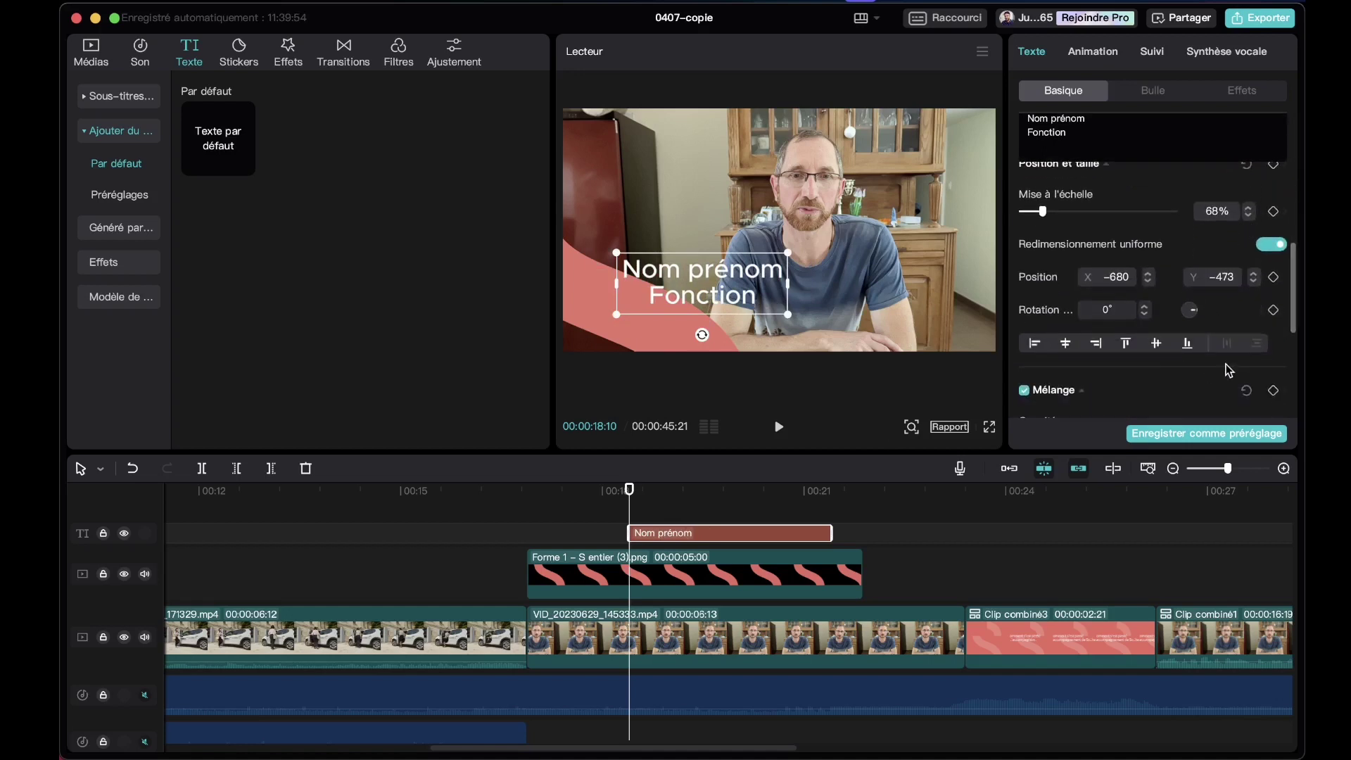
drag(1295, 296, 1298, 190)
click(1094, 347)
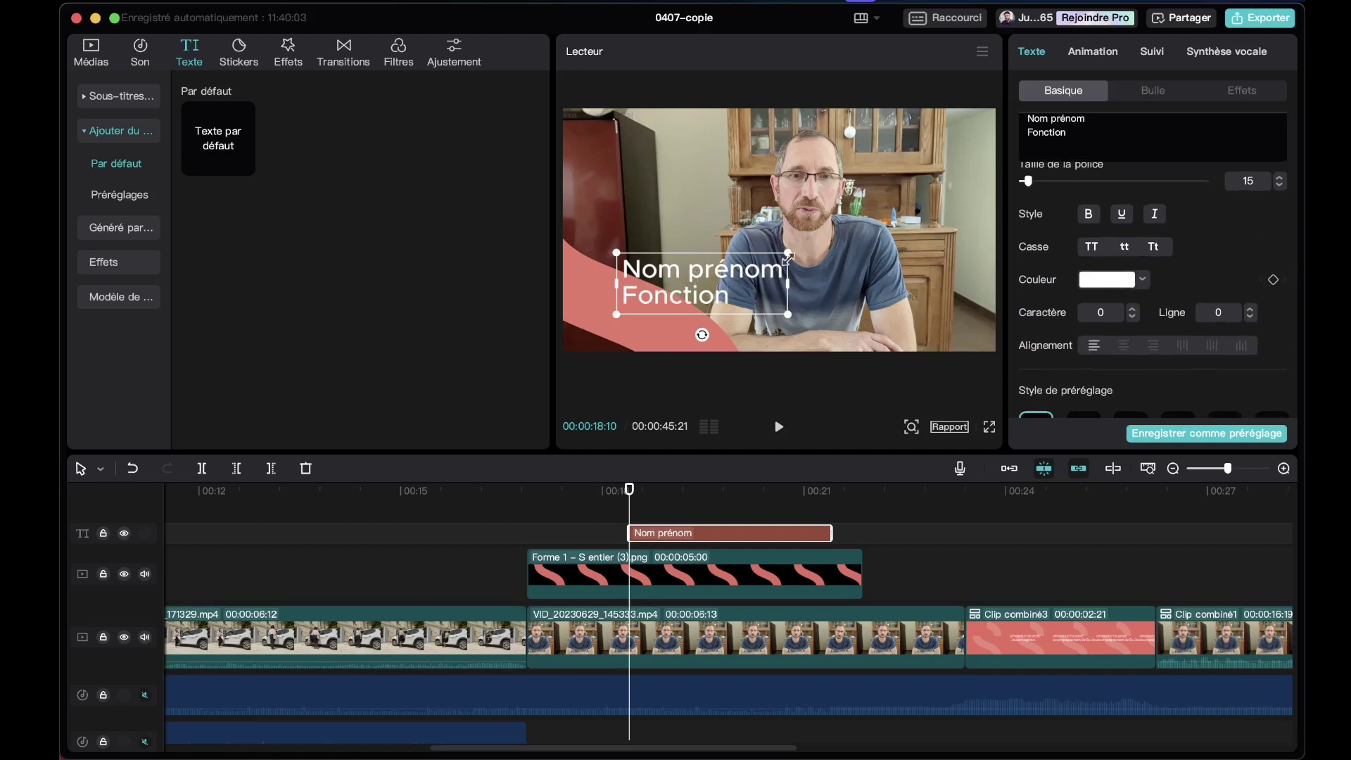
- Shrink the two-line title and move it onto the red band in the lower-left corner of the picture
drag(788, 257, 766, 260)
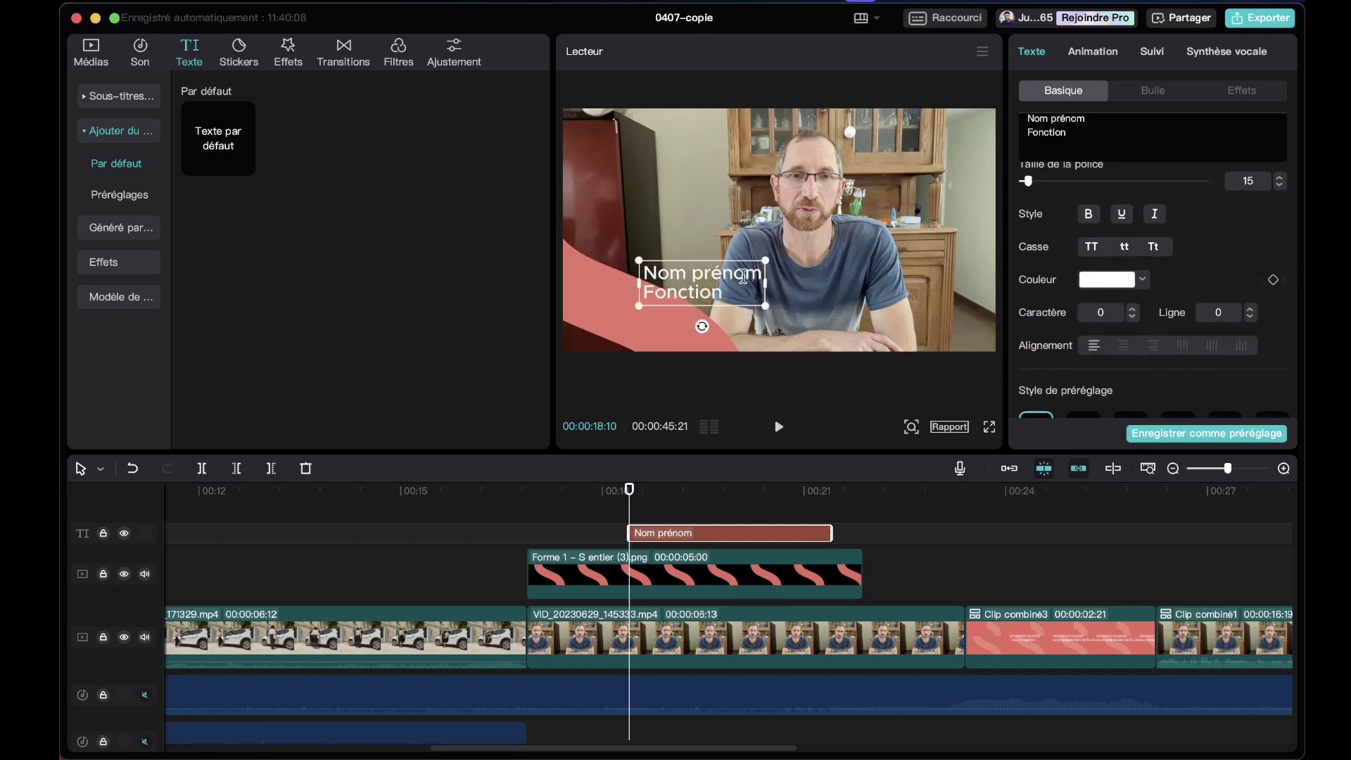
click(790, 515)
click(720, 496)
click(687, 302)
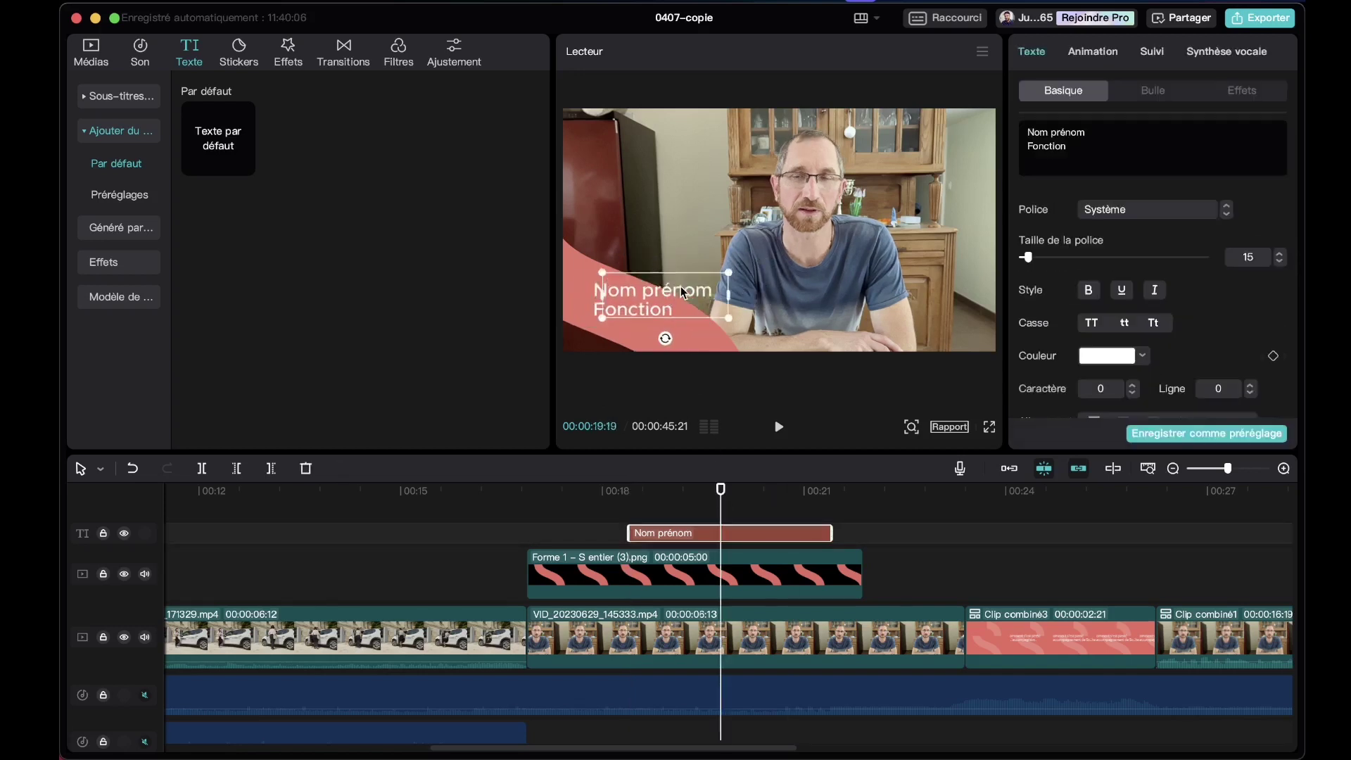
drag(728, 320, 677, 294)
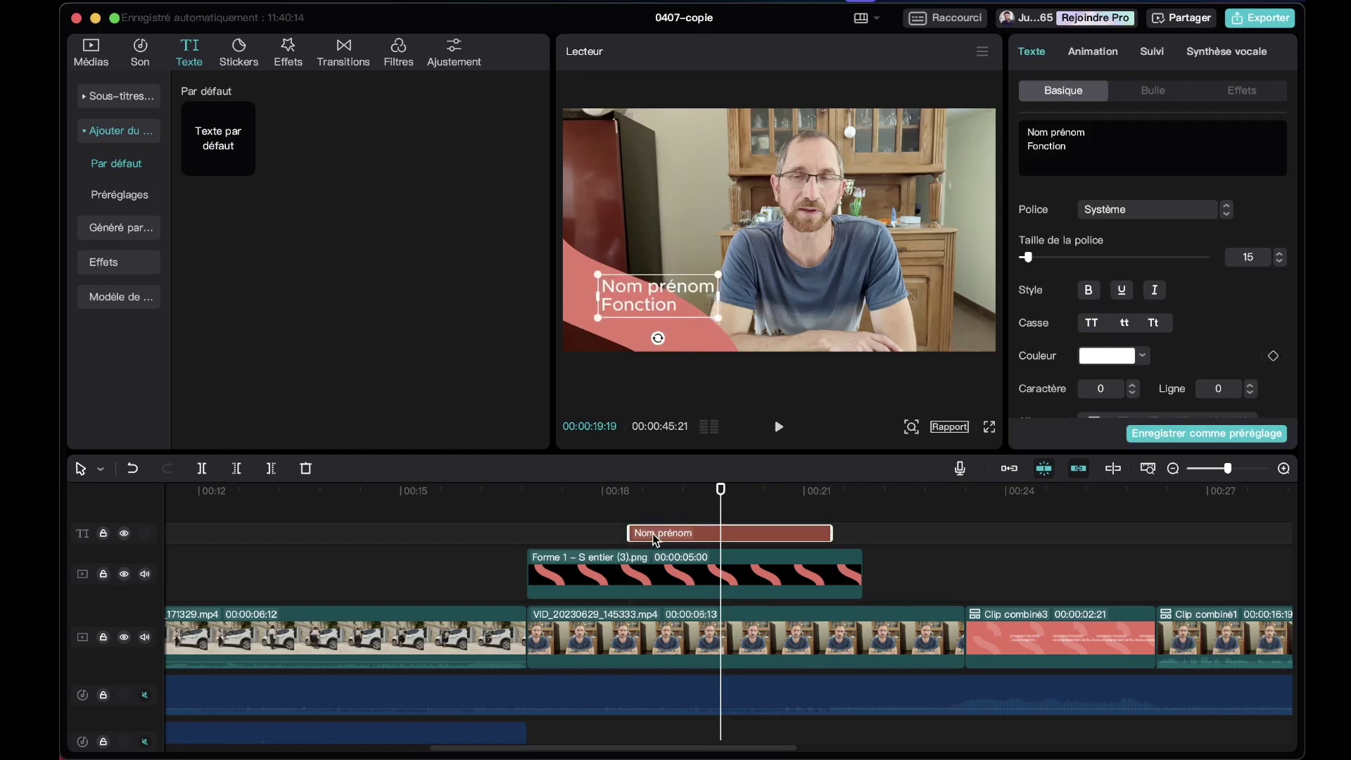
- Extend both ends of the title clip to match the S image clip and play back the overlay
drag(629, 533, 528, 533)
drag(830, 530, 864, 532)
click(694, 497)
drag(694, 497, 508, 497)
key(space)
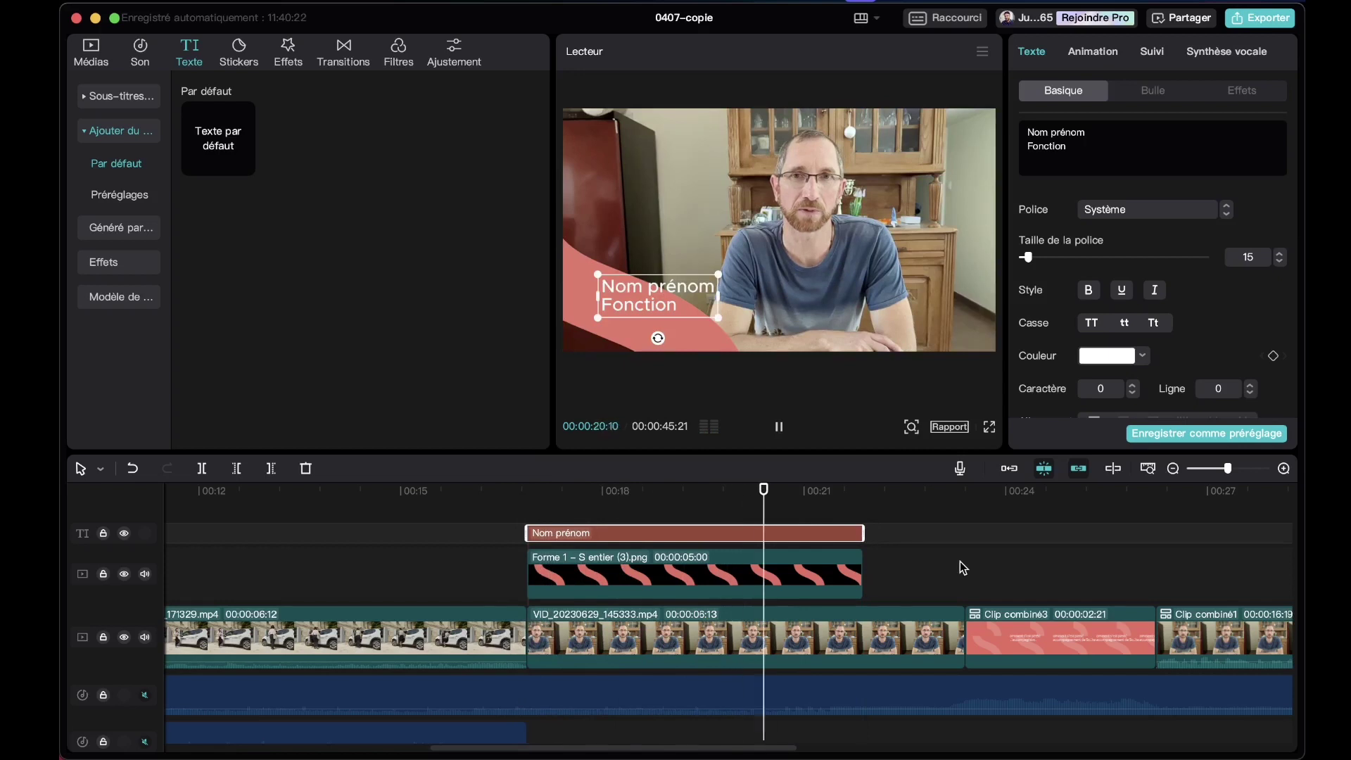
key(space)
- Enlarge the title text slightly and play back the start of the overlay
drag(820, 487, 632, 489)
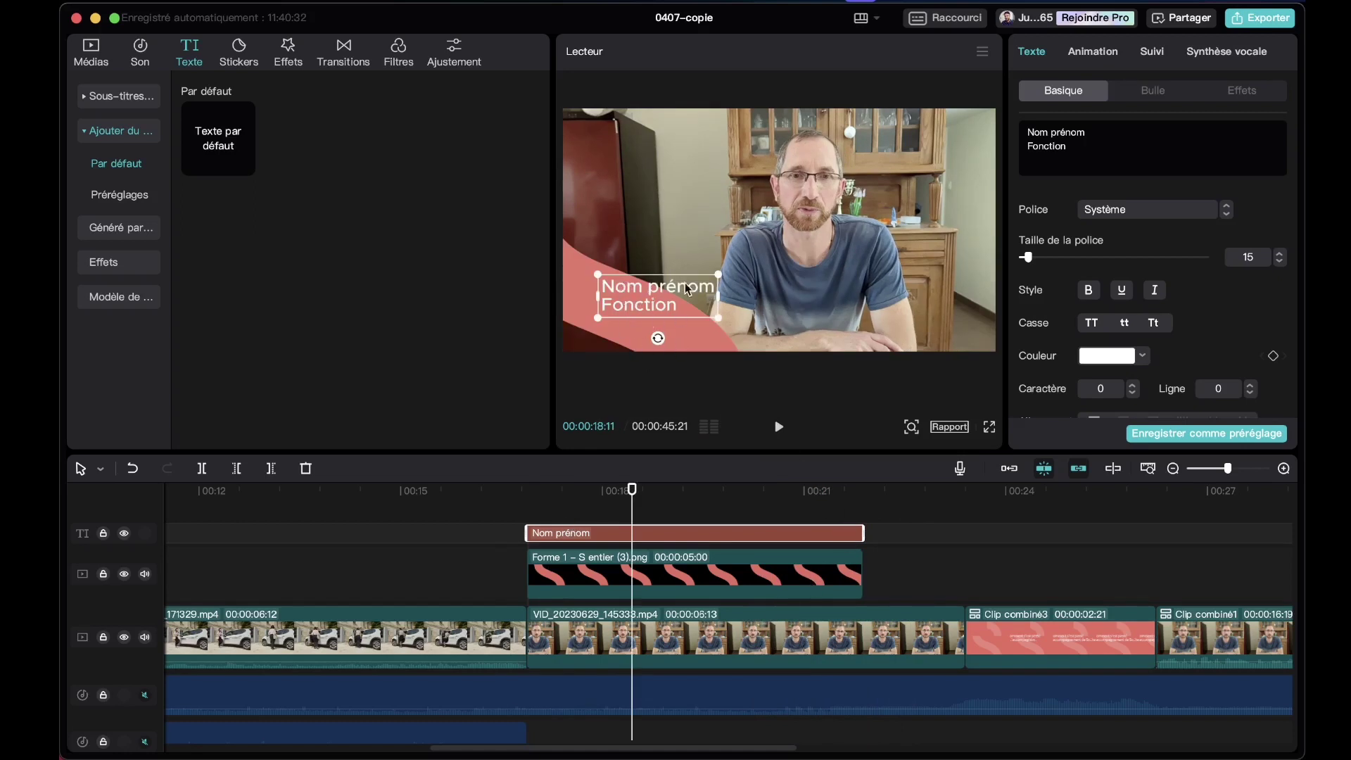
drag(725, 271, 728, 270)
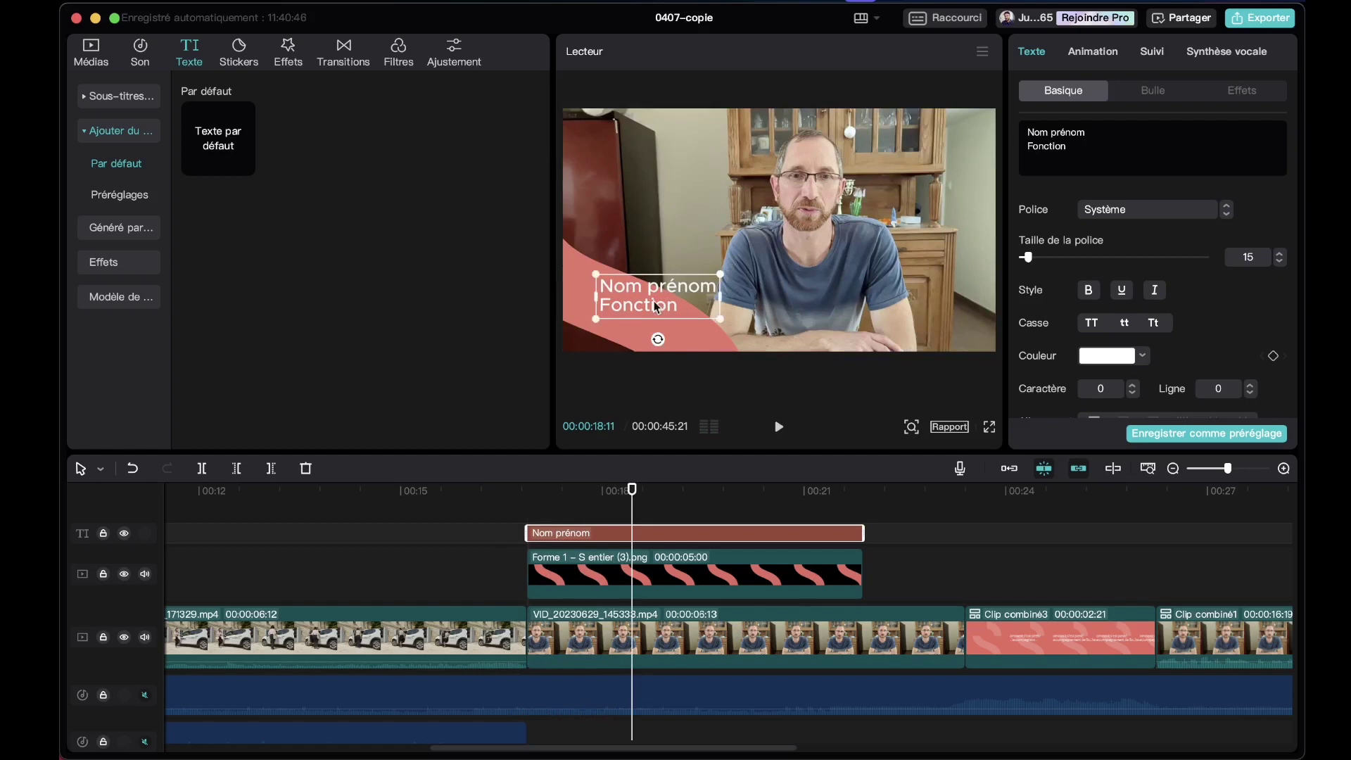
drag(550, 491, 520, 491)
key(space)
key(space)
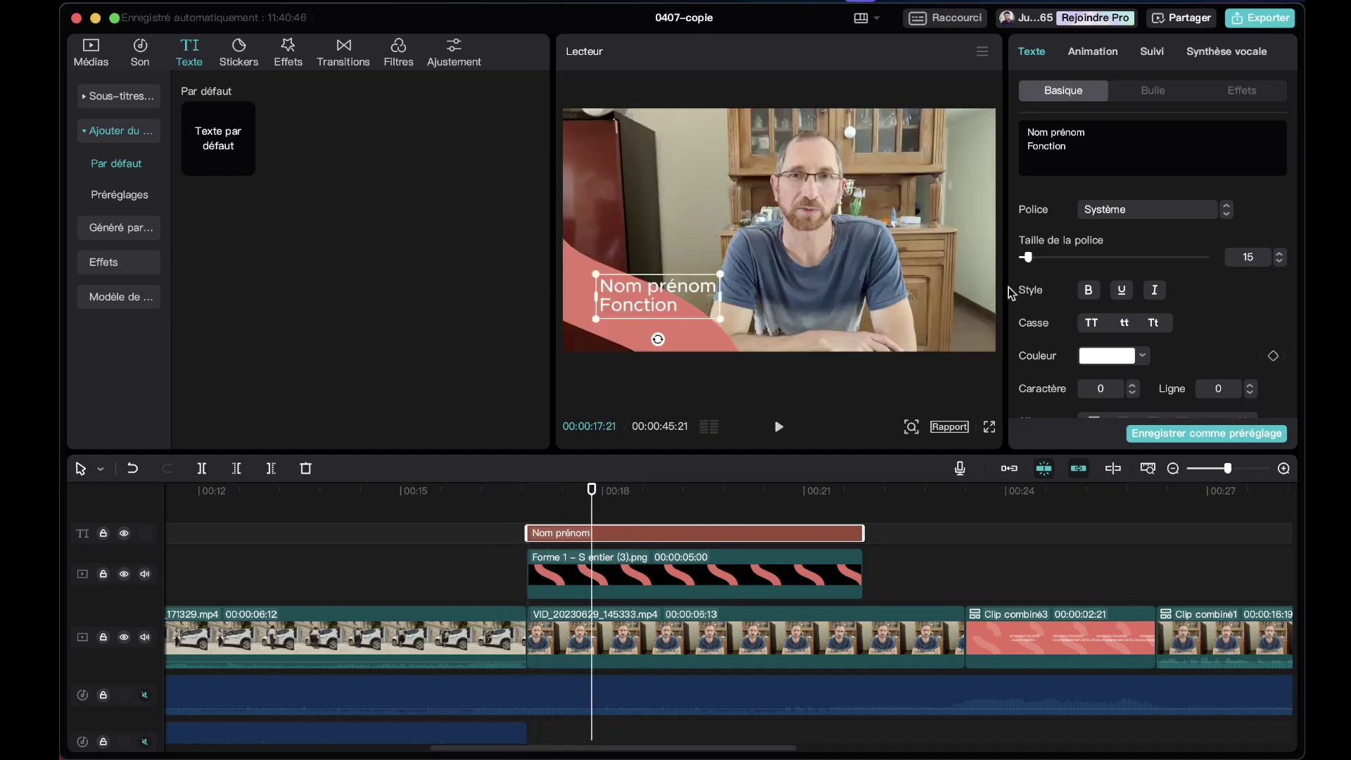
- Apply the Machine à écrire intro animation to the title with a 1.3 s duration and play it back
click(1095, 53)
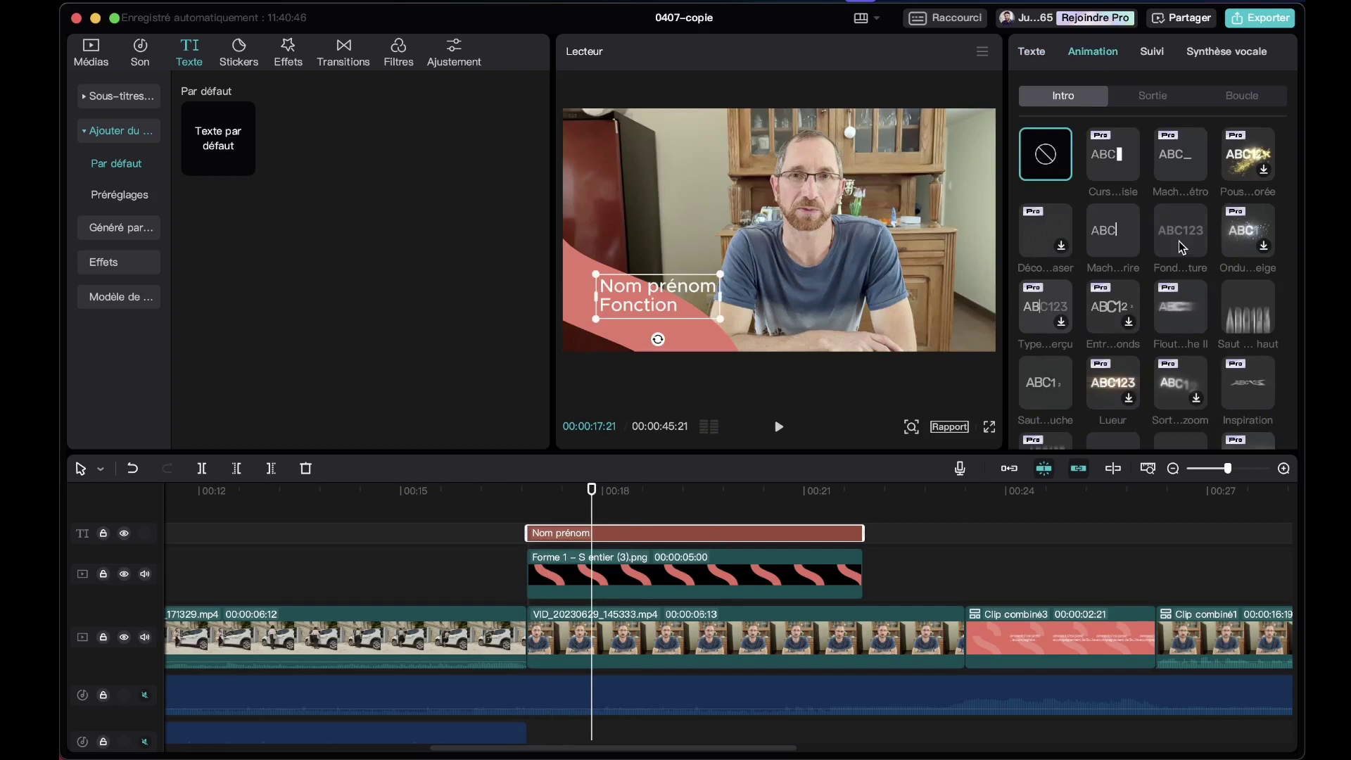
scroll(1171, 307, down, 3)
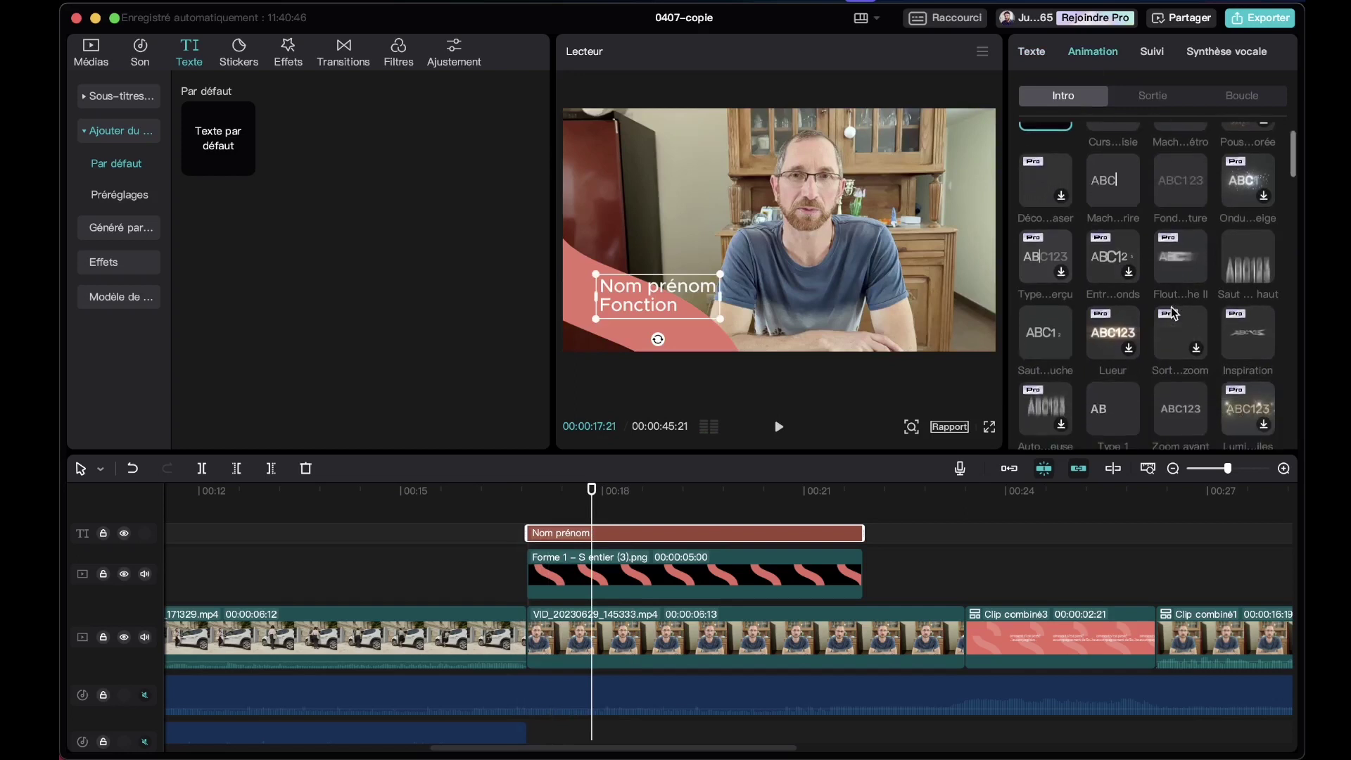
scroll(1168, 331, up, 3)
click(1108, 234)
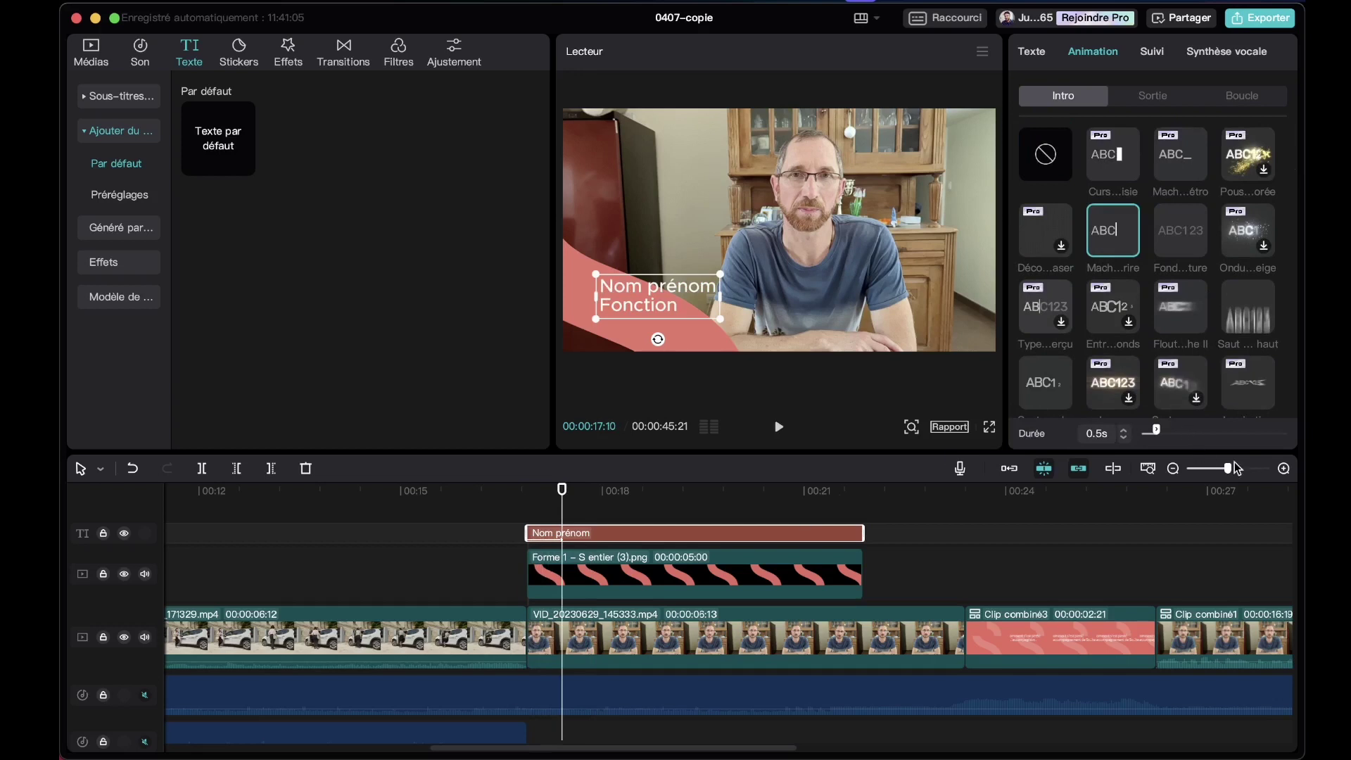
drag(1171, 435, 1180, 431)
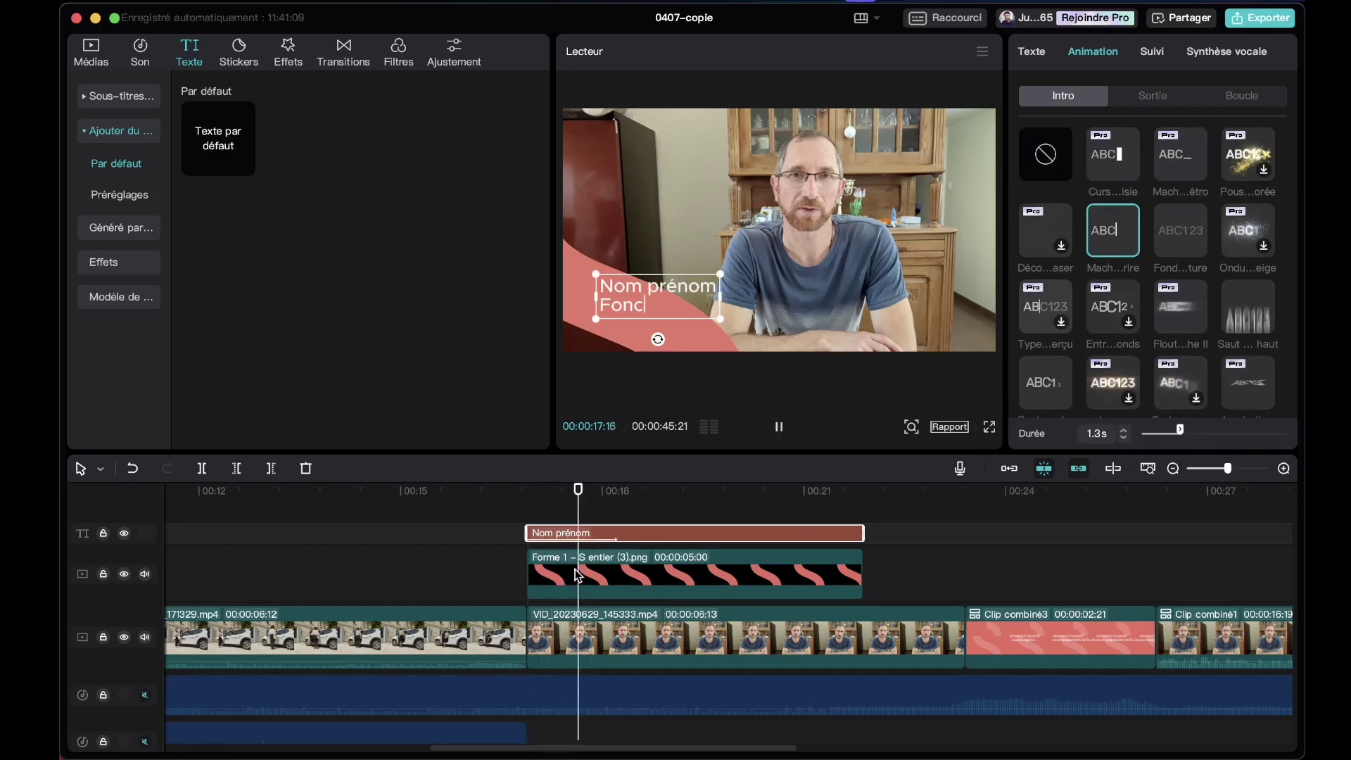
click(518, 493)
key(space)
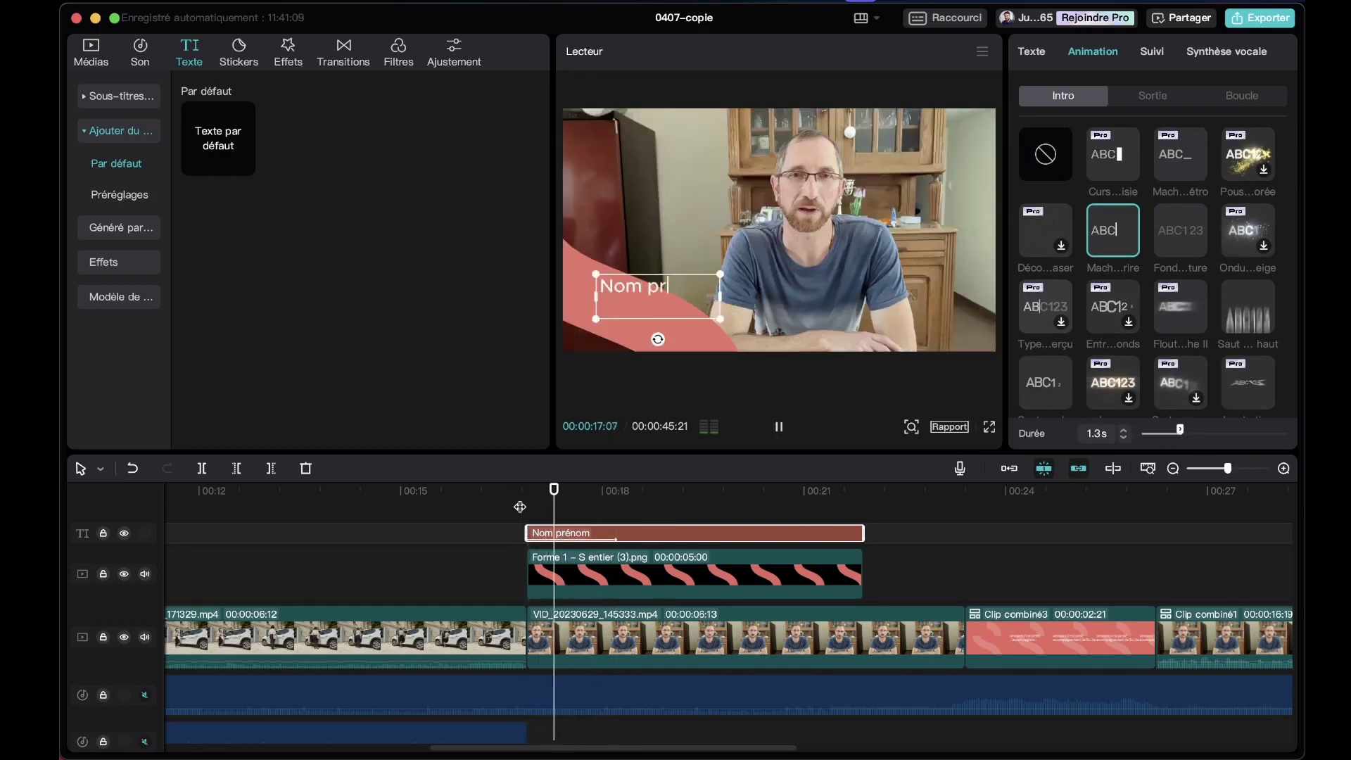
key(space)
- Apply the Coucher de soleil exit animation to the title and preview the title's ending
click(1158, 96)
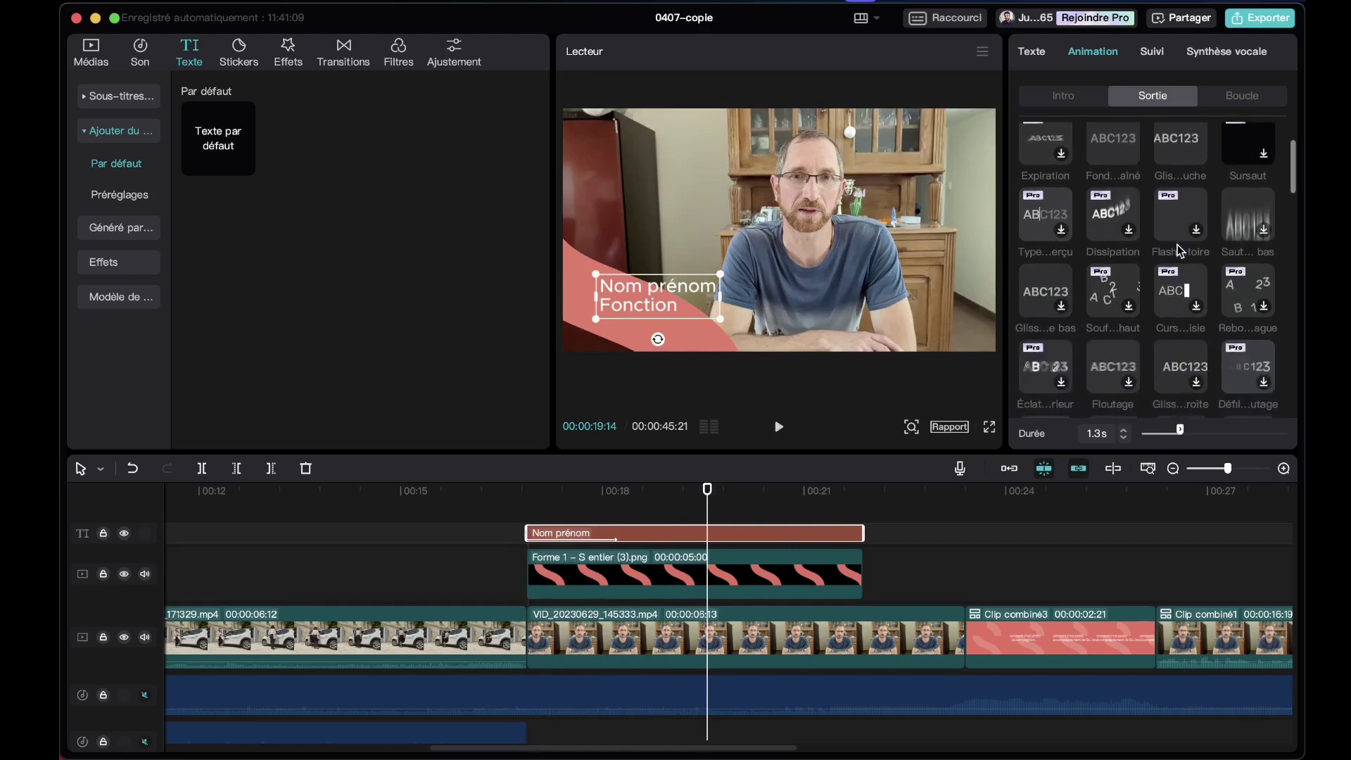
scroll(1177, 243, up, 2)
scroll(1177, 248, down, 3)
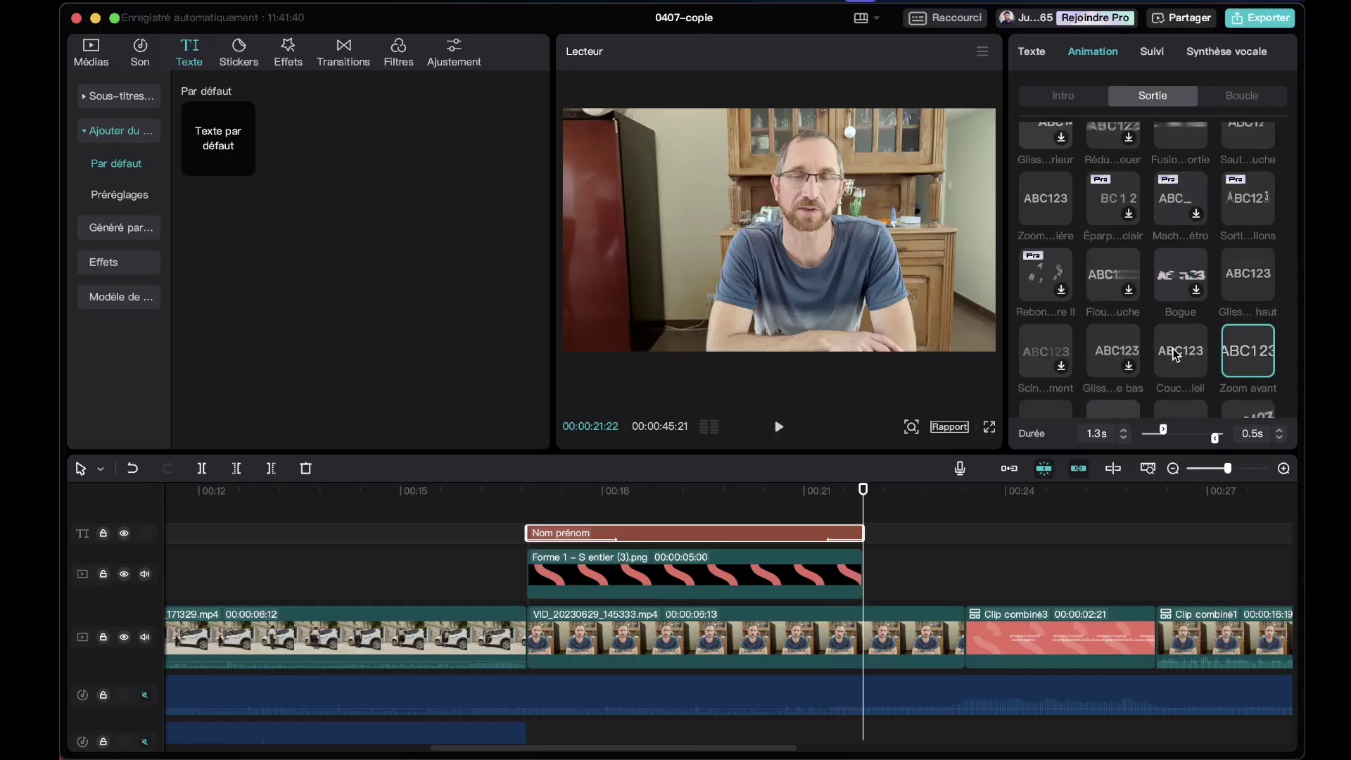
click(1177, 354)
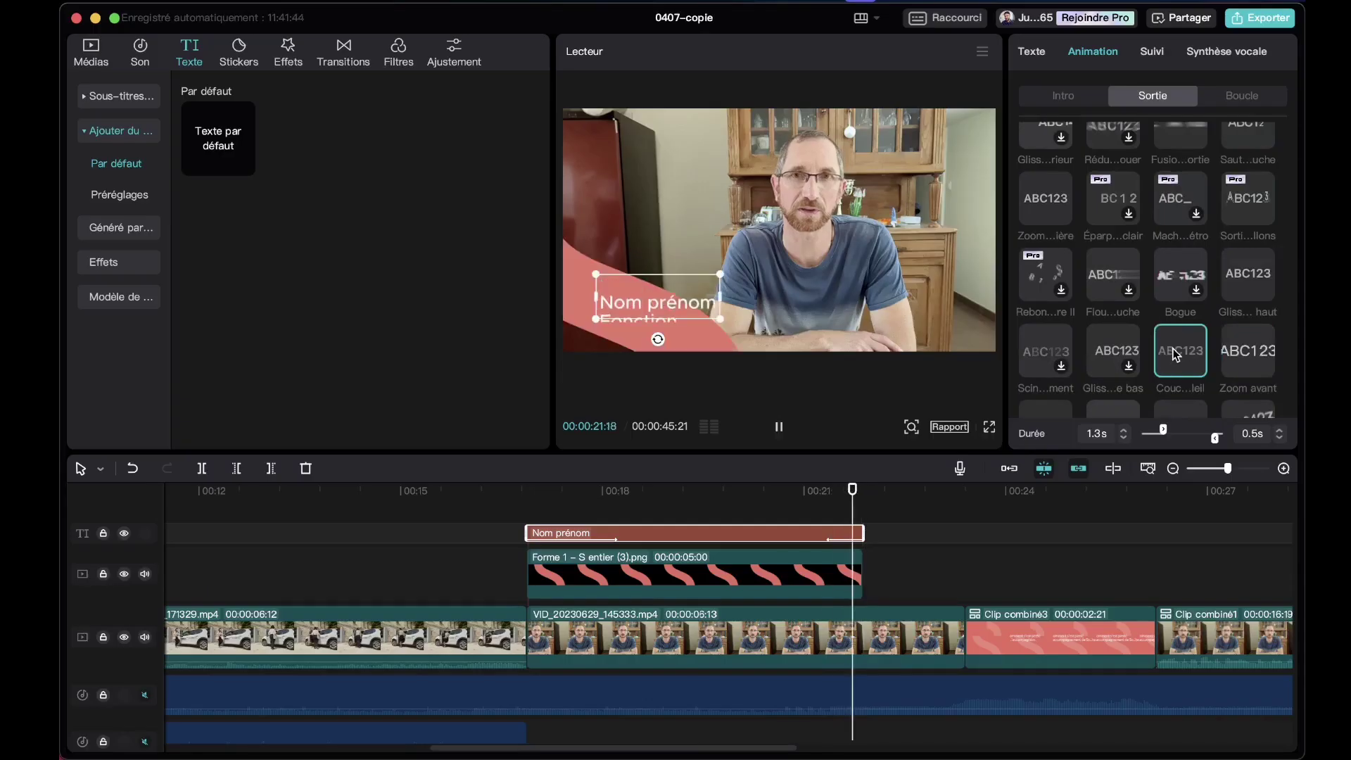
click(810, 490)
key(space)
click(810, 490)
key(space)
- Replay the animated title and set its intro animation to 1.1 s and its exit animation to 1.0 s
click(500, 492)
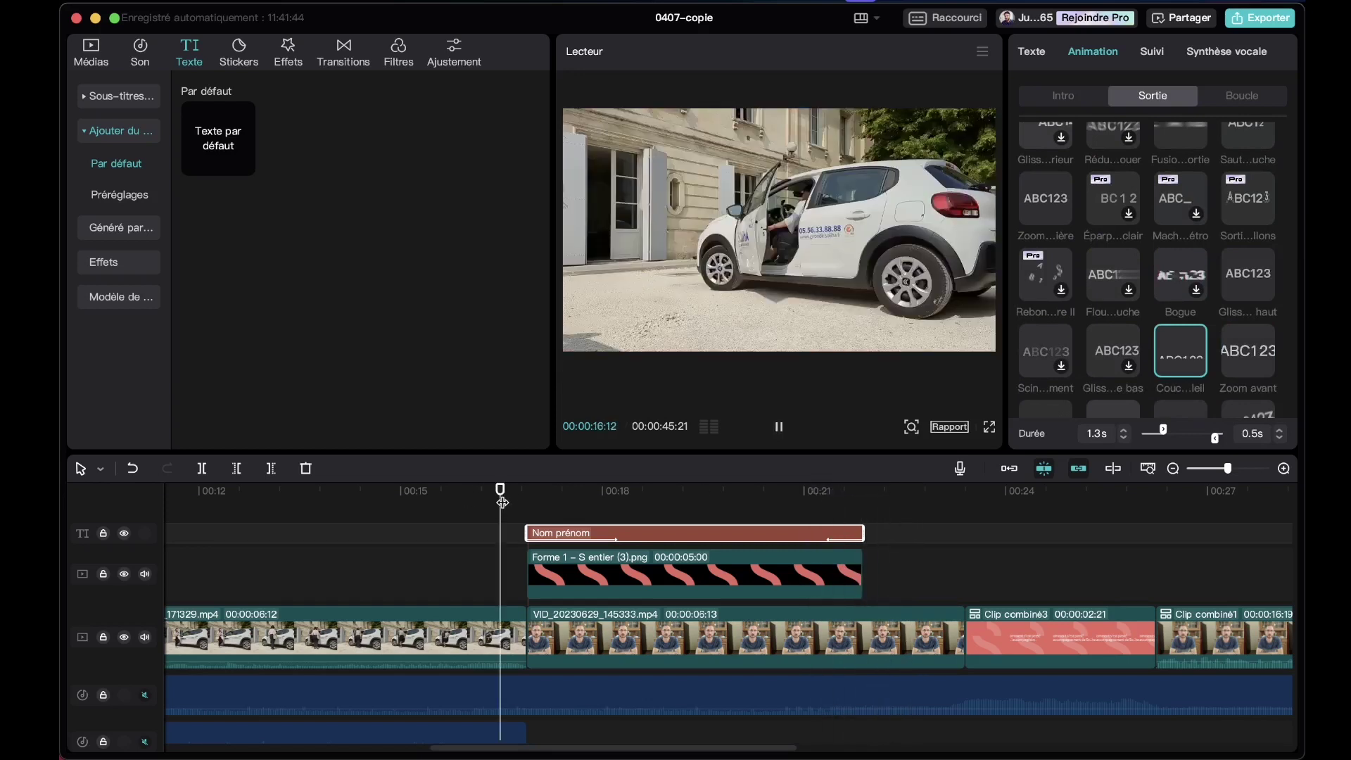
key(space)
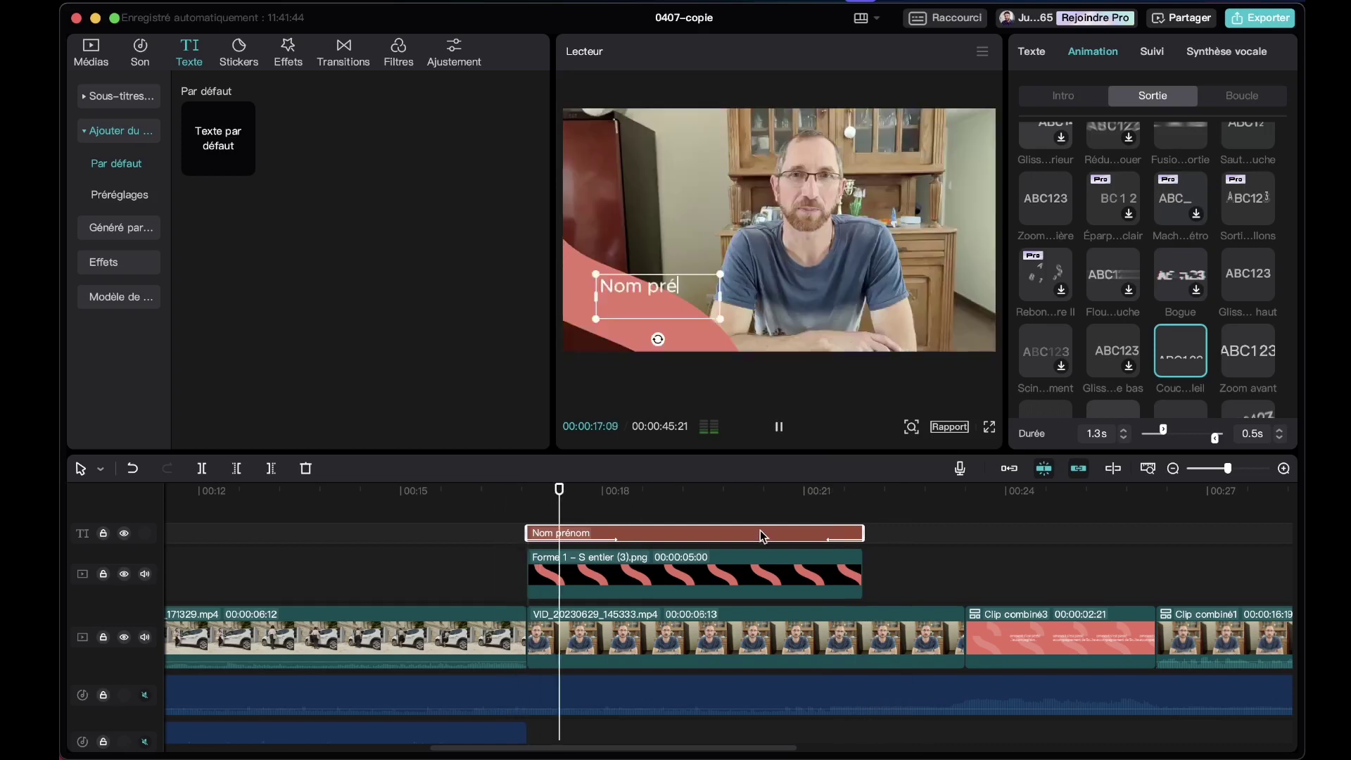
key(space)
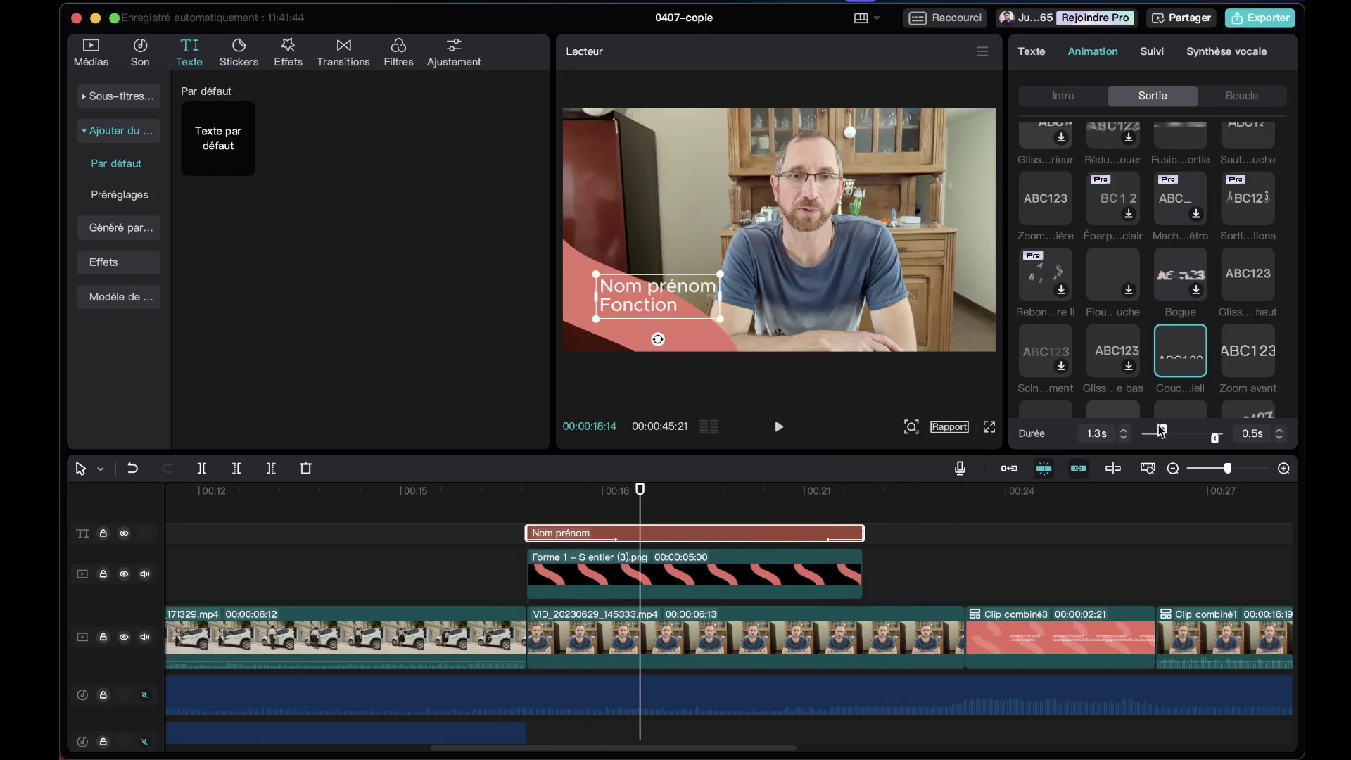
drag(1215, 437, 1205, 440)
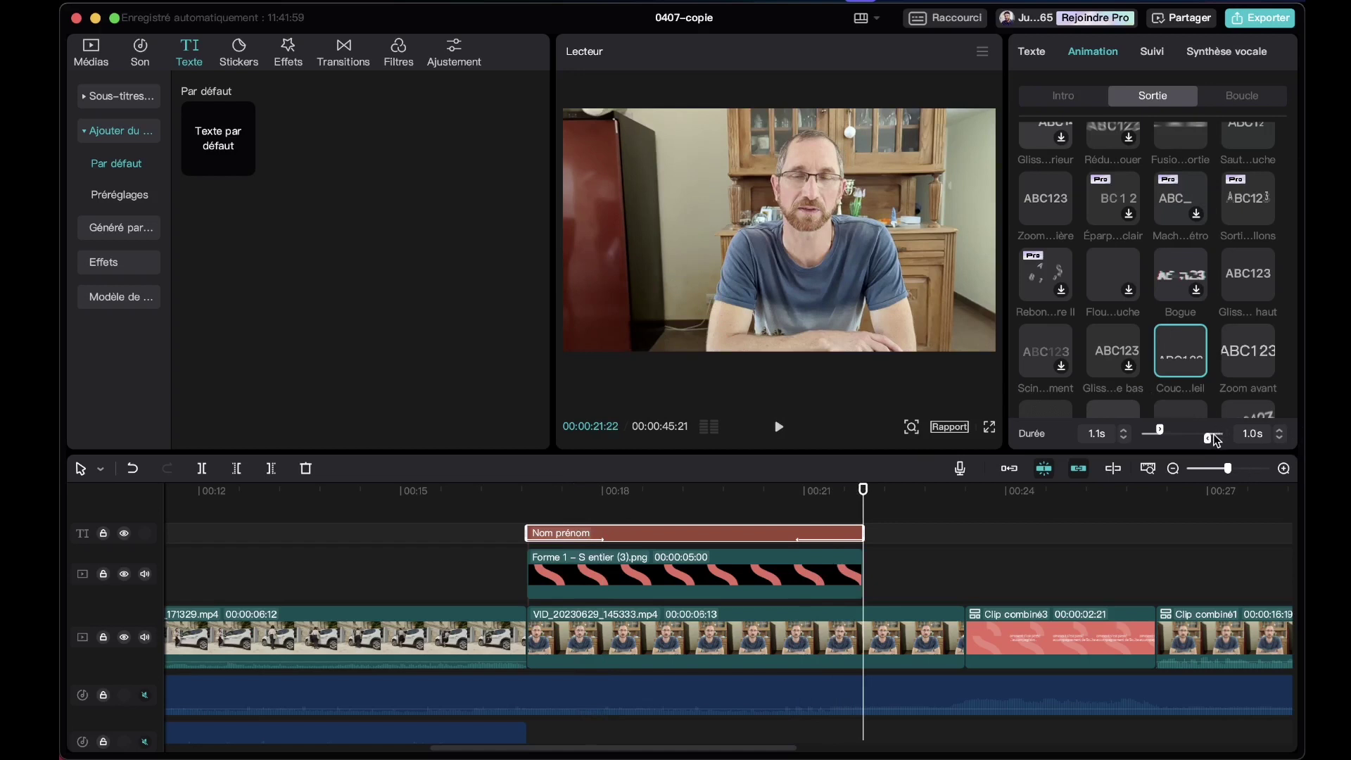
- Play back the lower-third title from its beginning to check its adjusted animation durations
drag(1210, 440, 1211, 437)
drag(758, 499, 501, 556)
key(space)
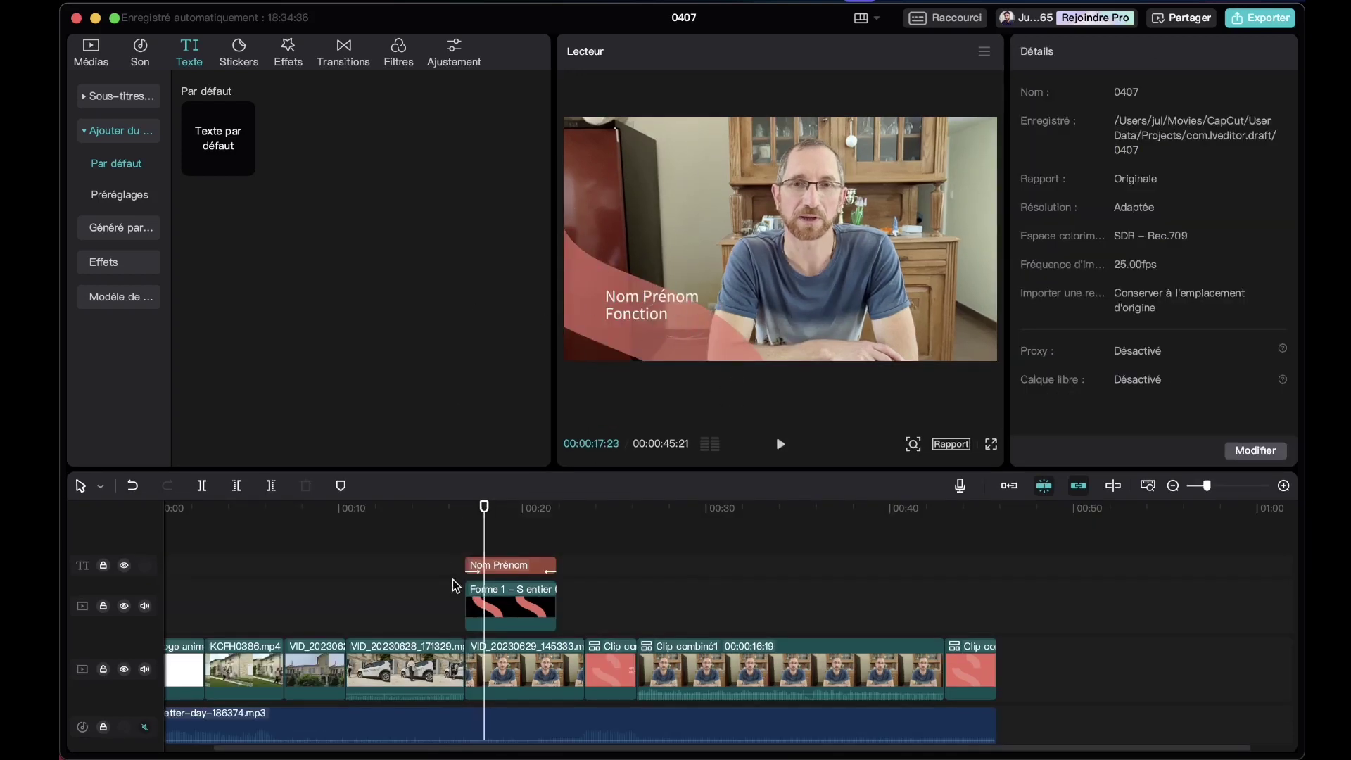
- Apply the slide-up intro animation (Gliss… haut) to the S shape clip beneath the title
drag(463, 524, 486, 529)
click(506, 603)
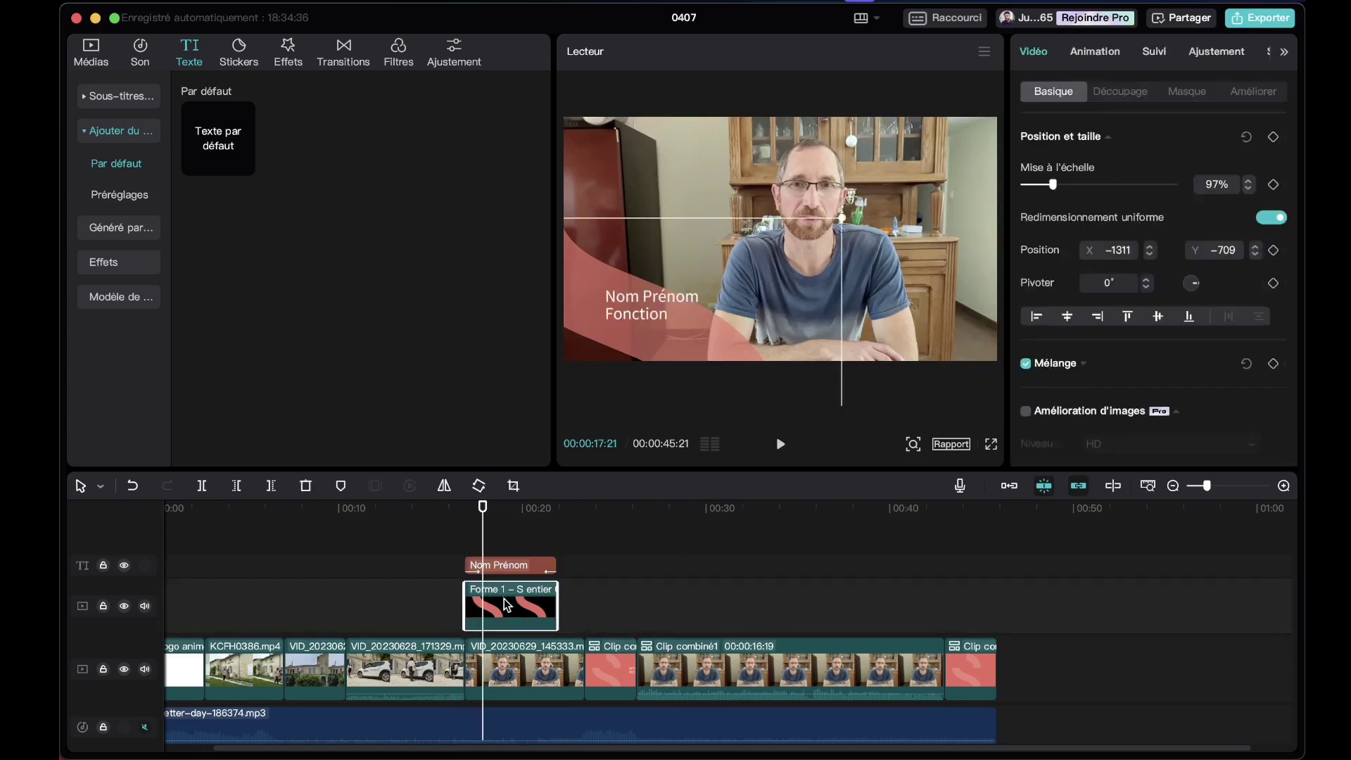
click(1109, 59)
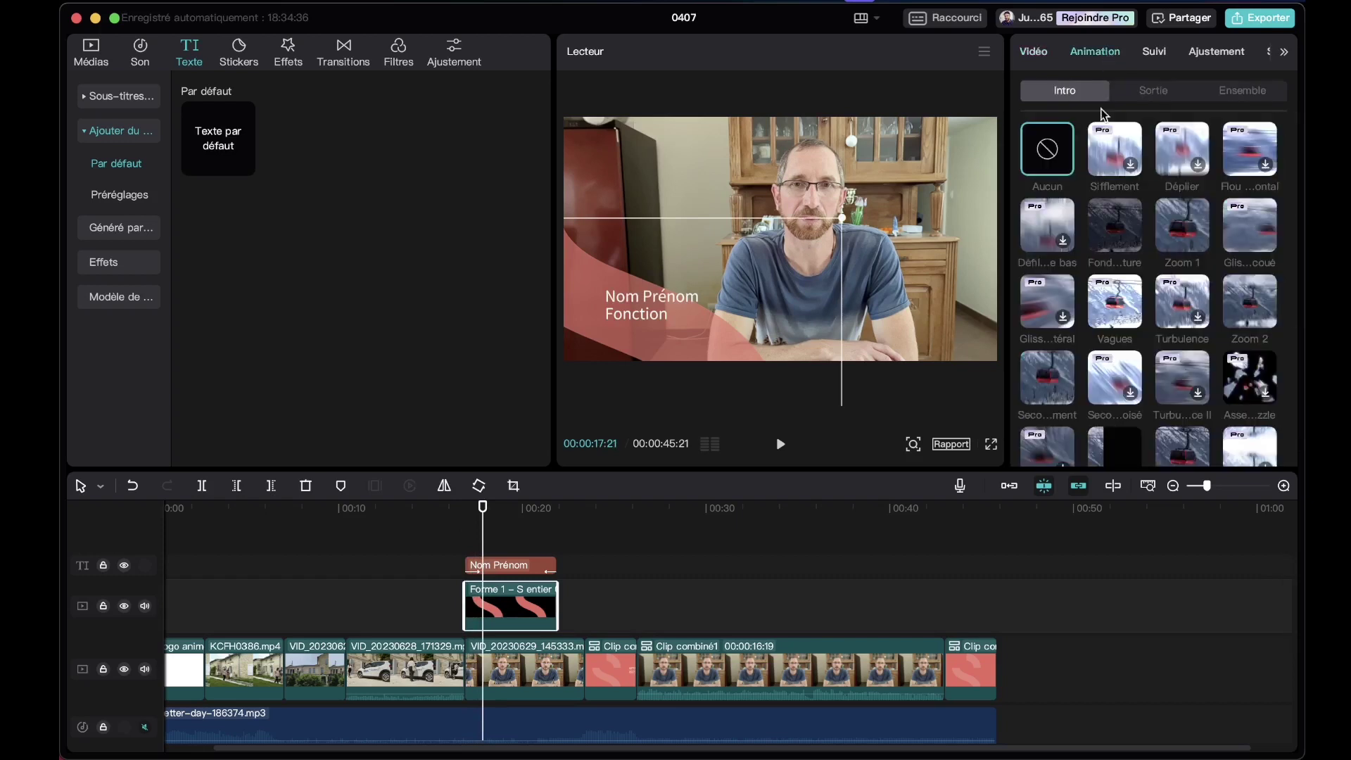
scroll(1126, 338, down, 3)
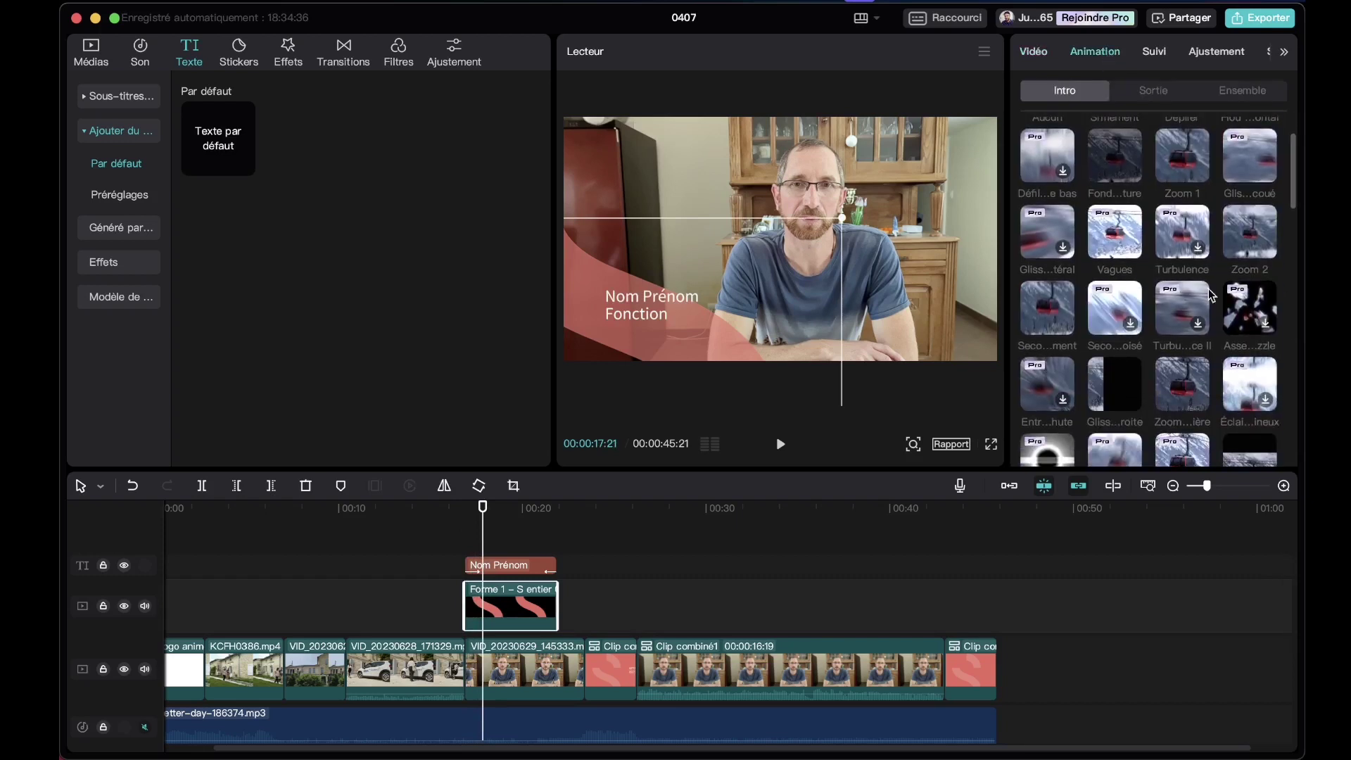
scroll(1194, 308, down, 3)
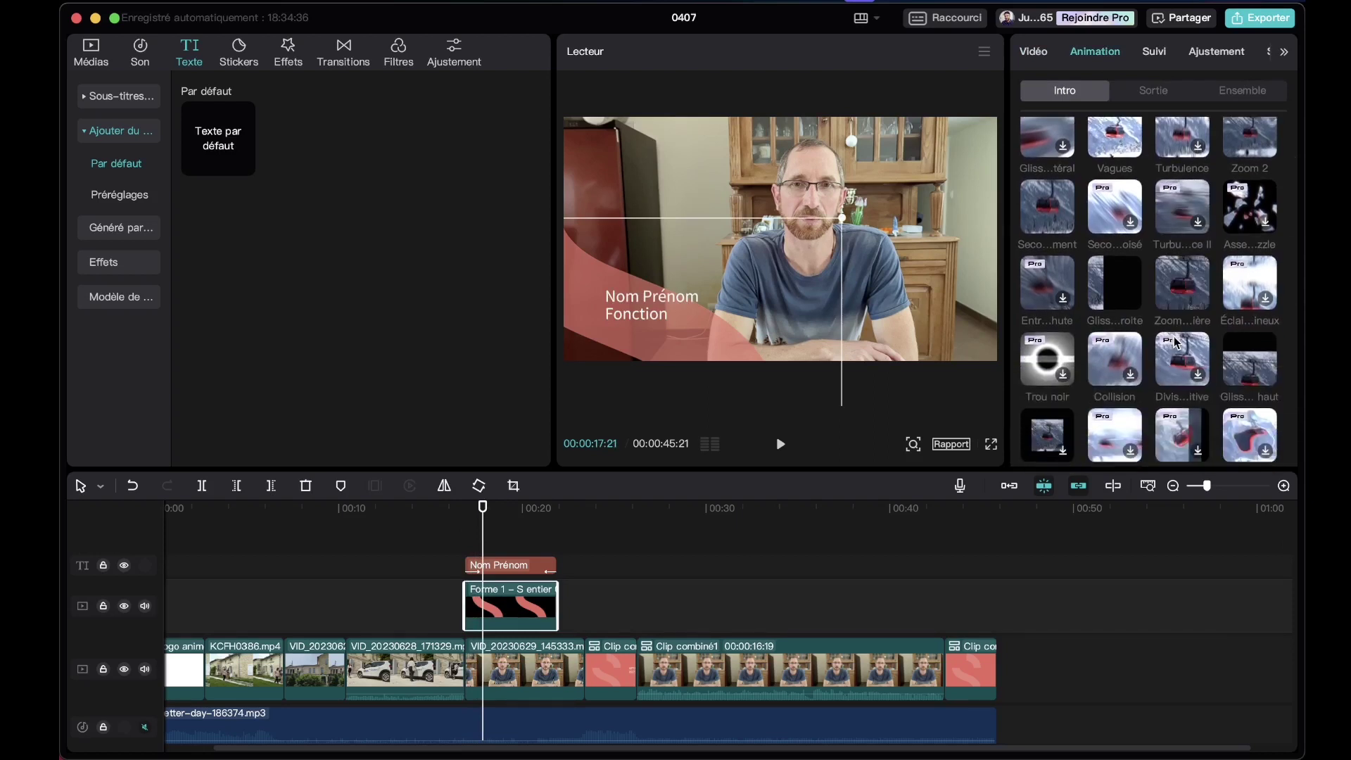
click(1228, 370)
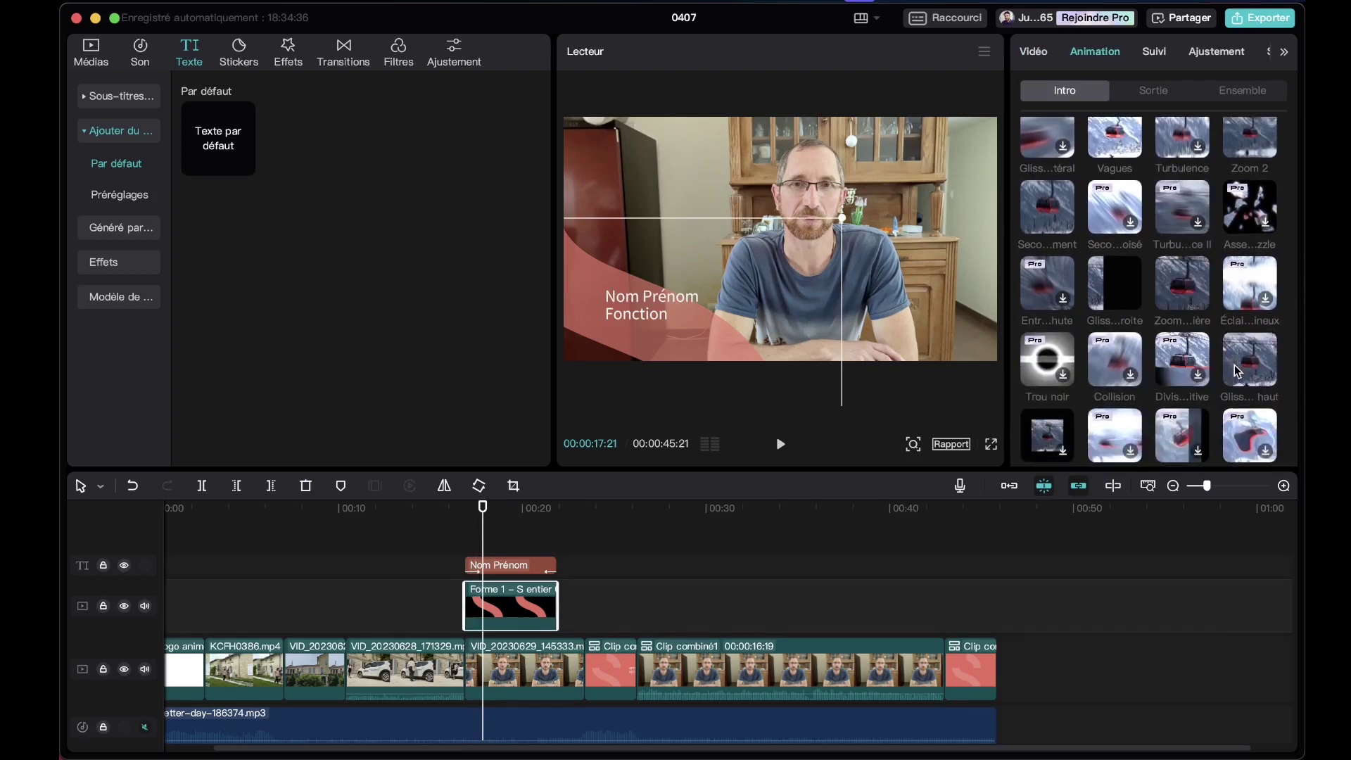
- Play back the start of the lower-third several times to check the S shape's intro animation
click(453, 506)
key(space)
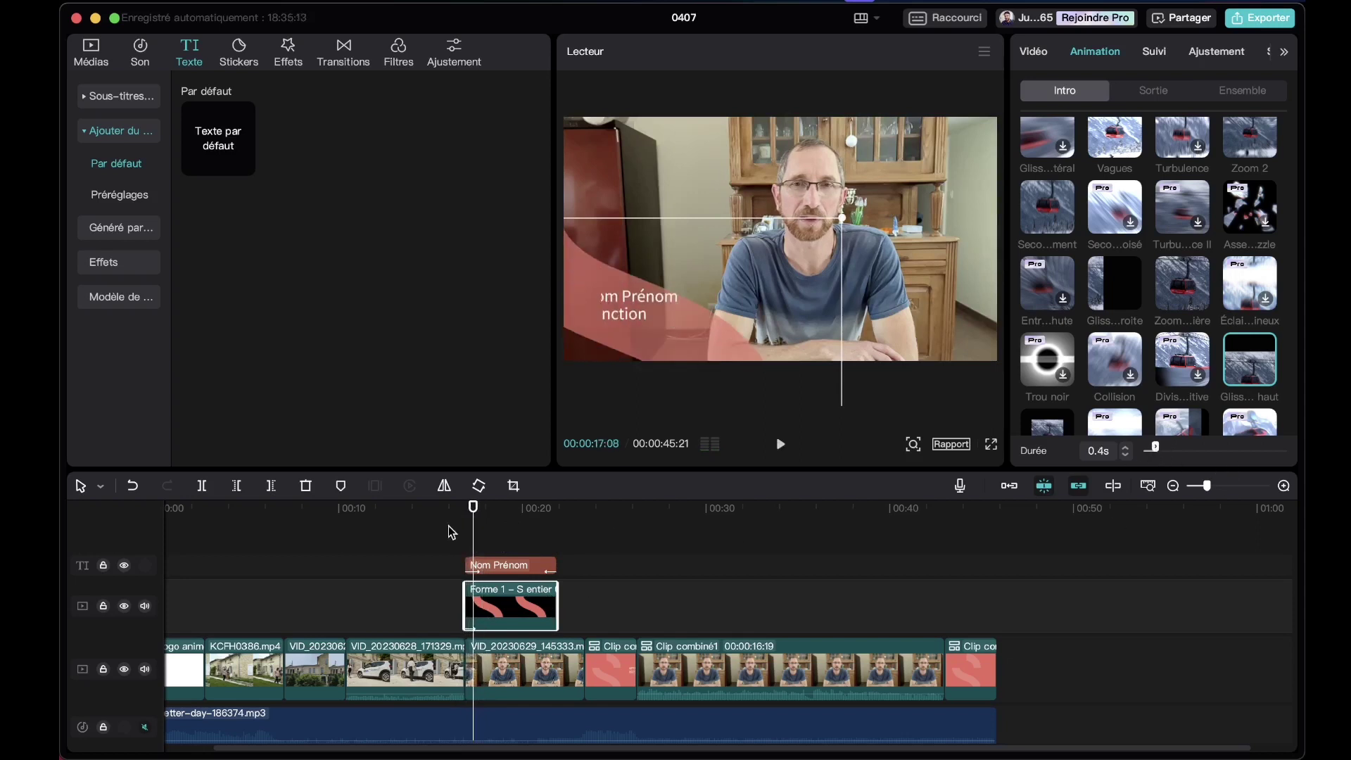
click(454, 504)
key(space)
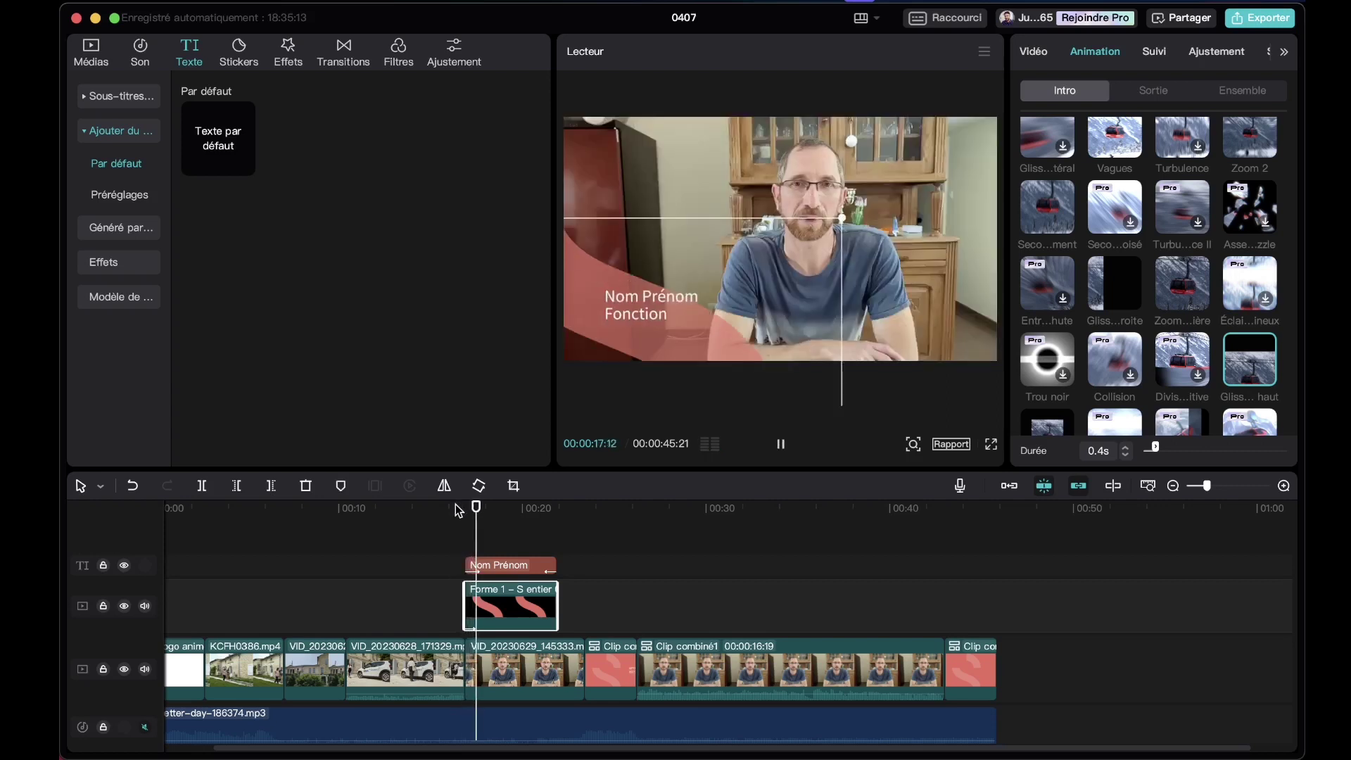
click(453, 509)
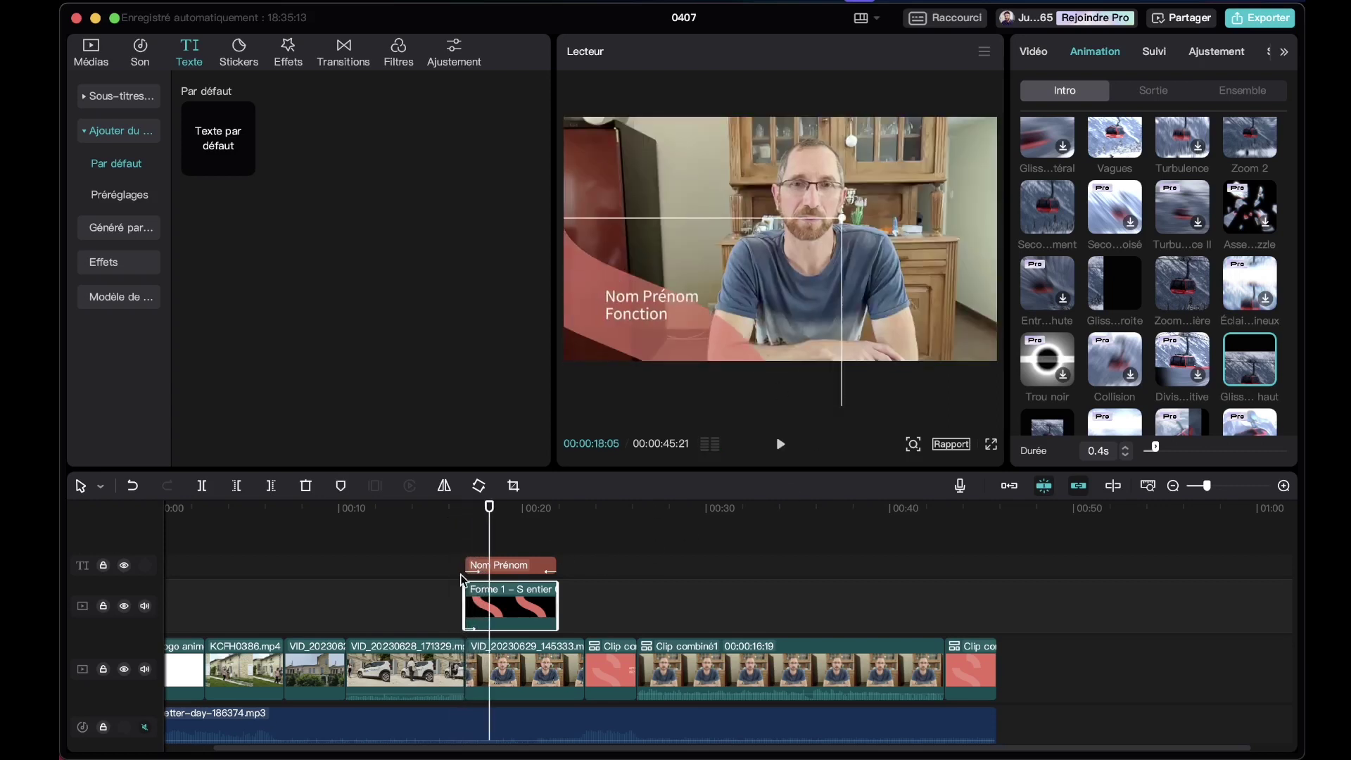
- Apply the slide-left exit animation (Gliss…uche) to the S shape clip
drag(512, 521, 539, 524)
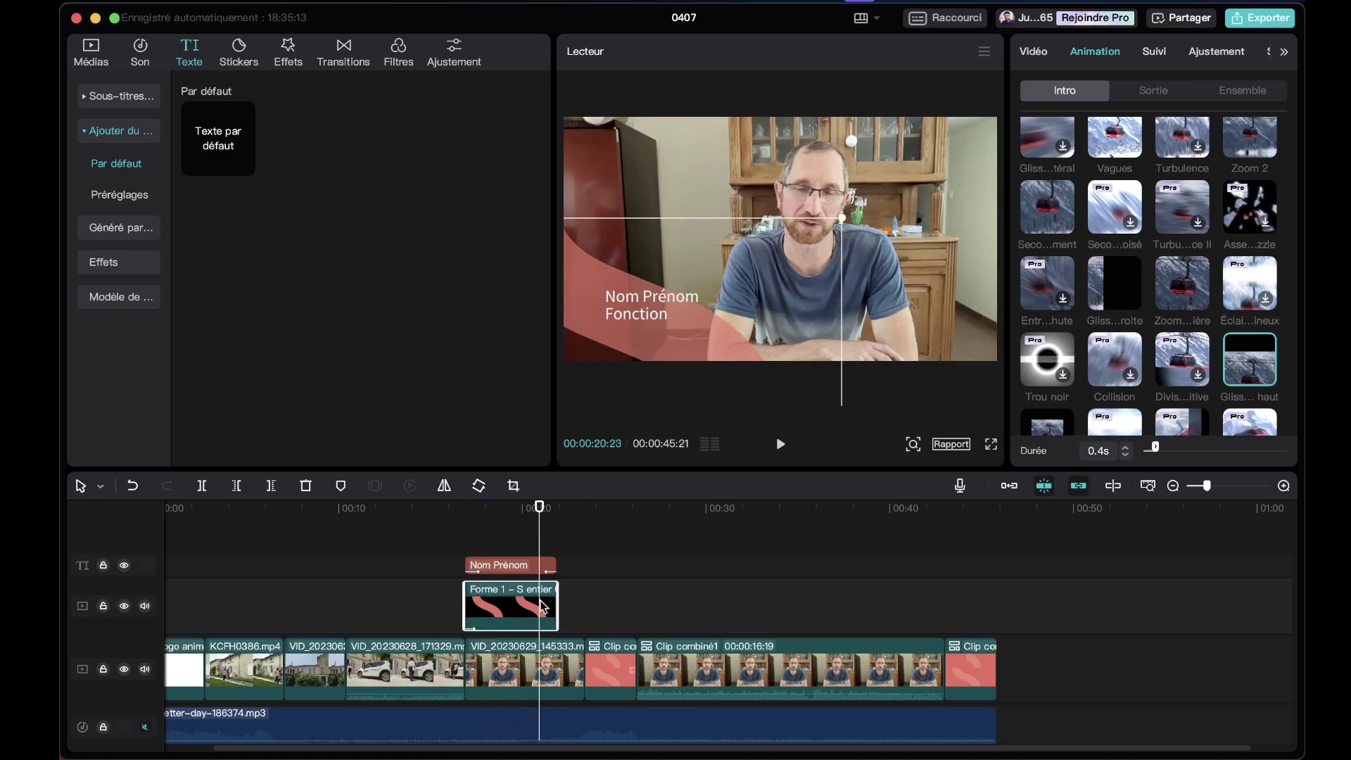
click(1167, 92)
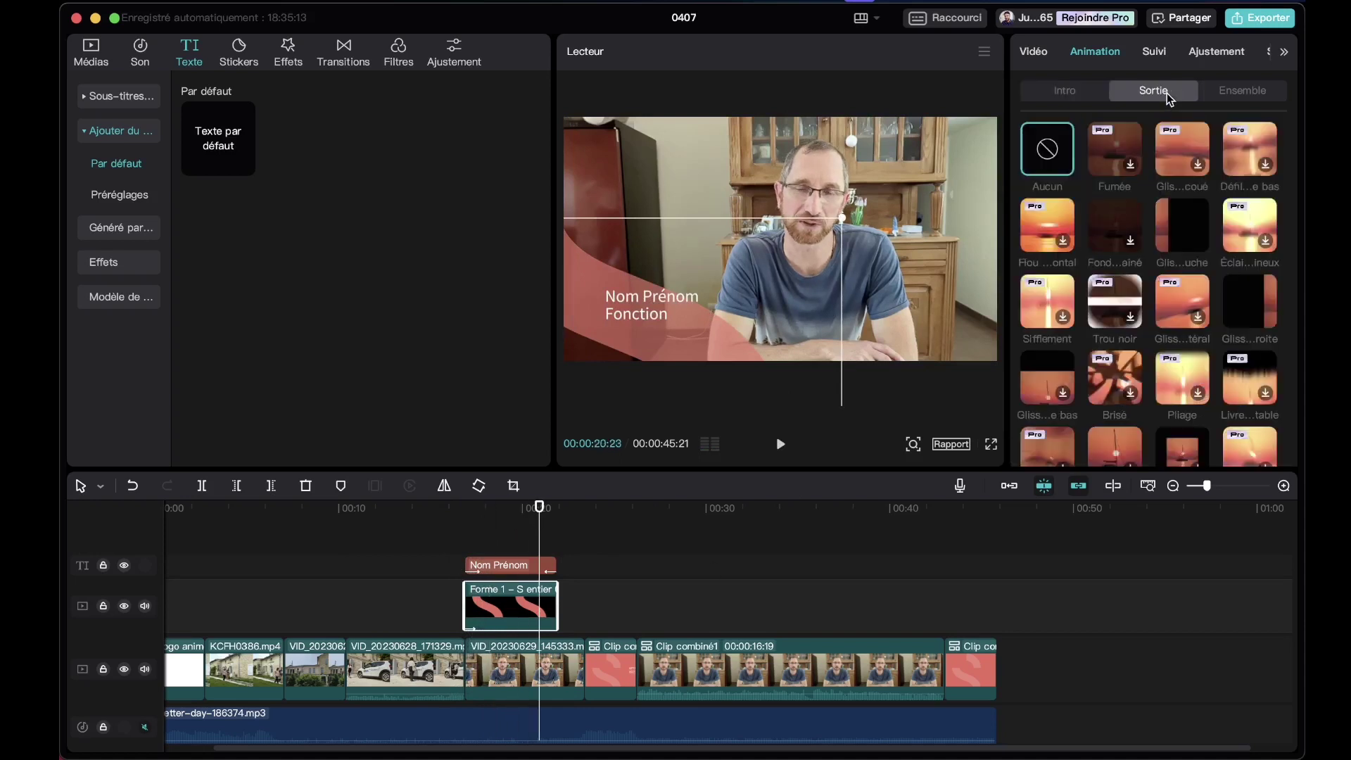
click(1176, 243)
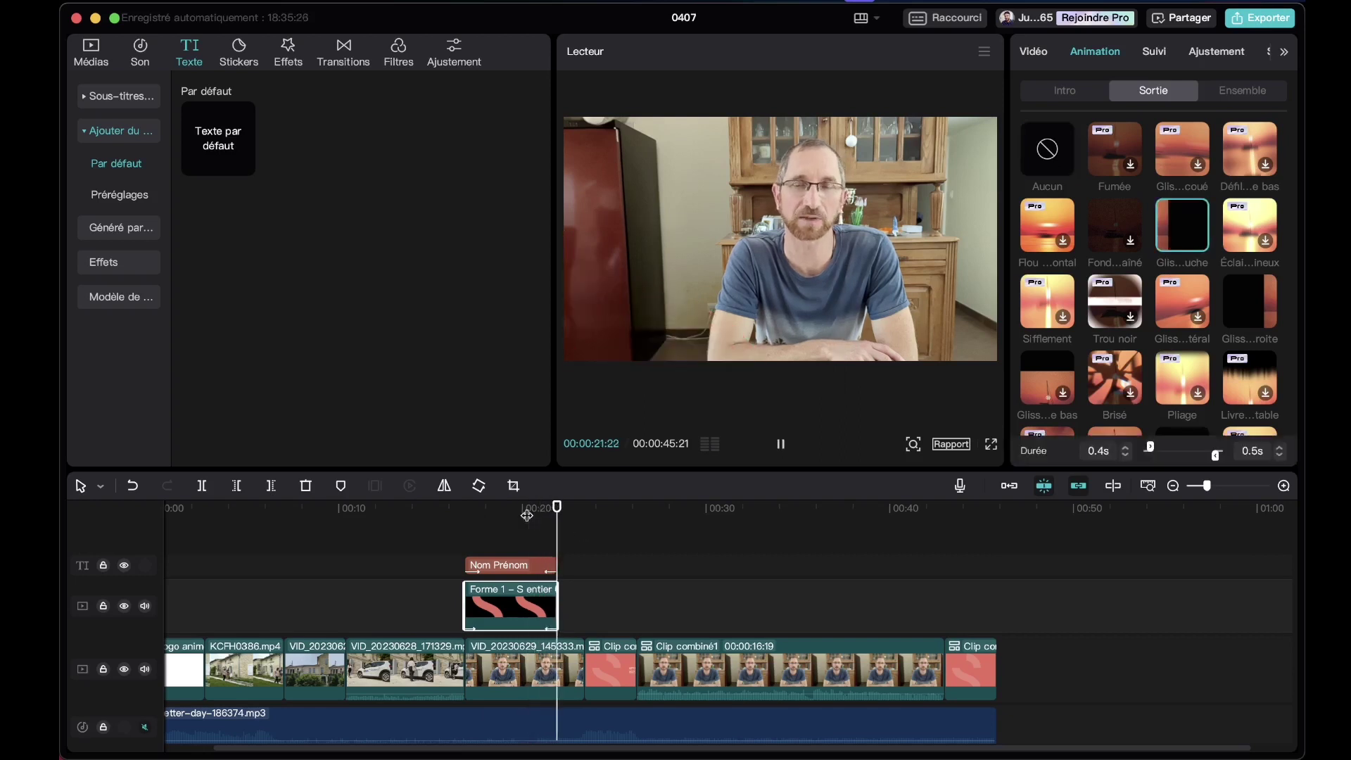
- Play back the complete lower-third, checking how the title and S shape enter and leave together
click(462, 510)
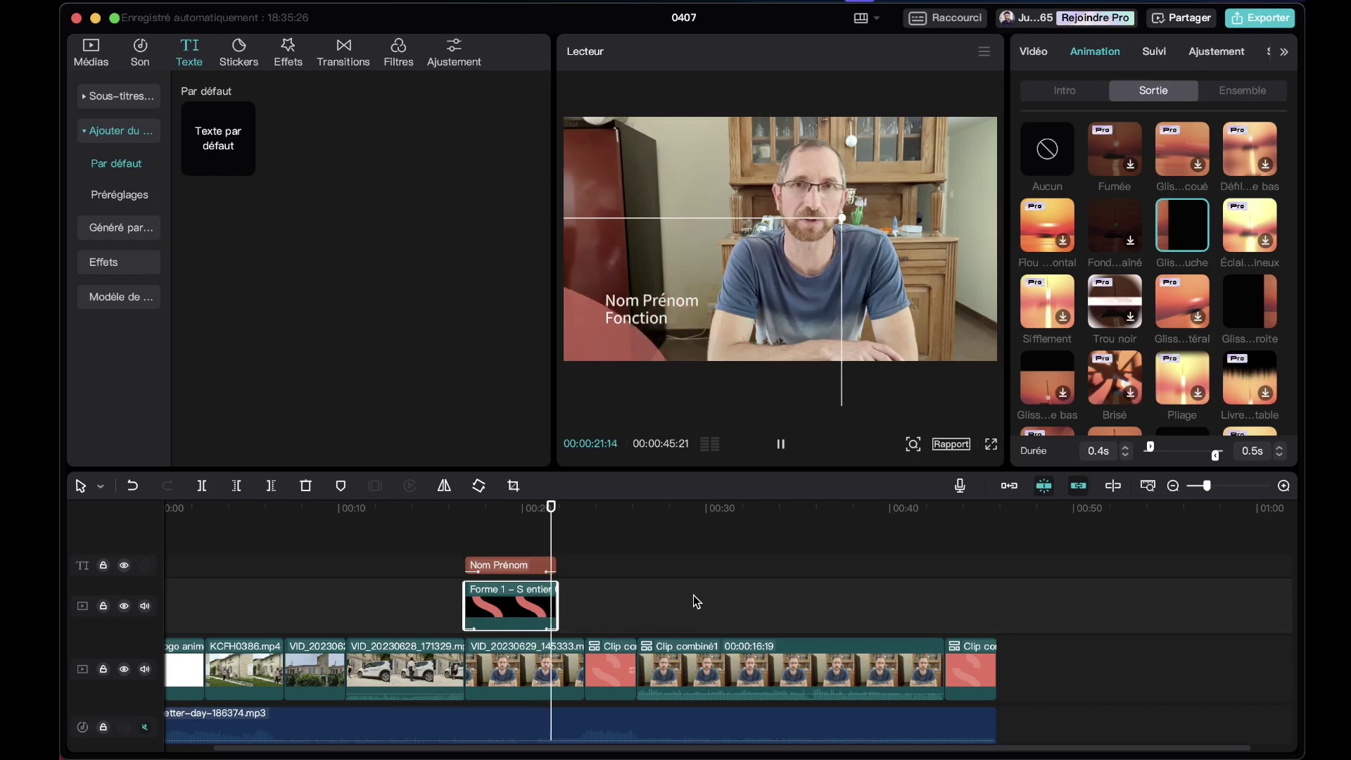
key(space)
click(467, 511)
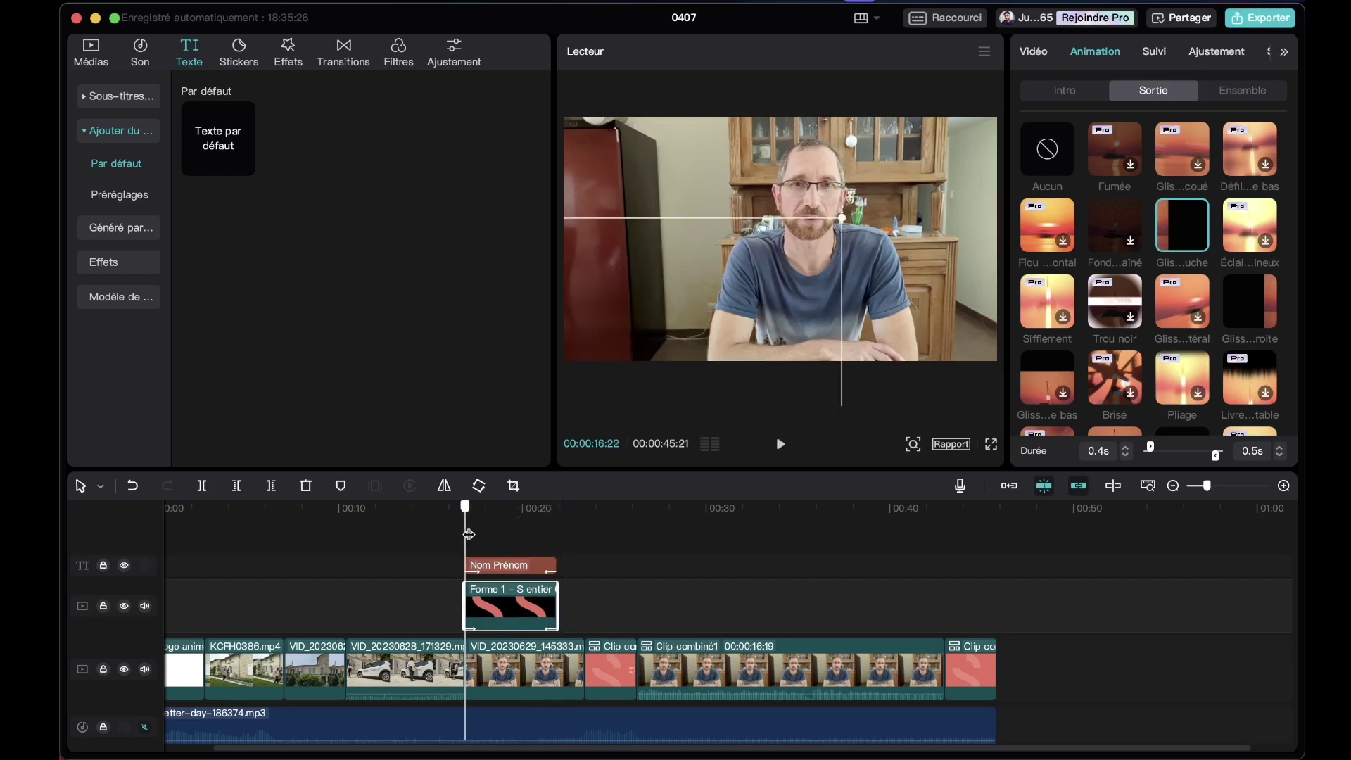
key(space)
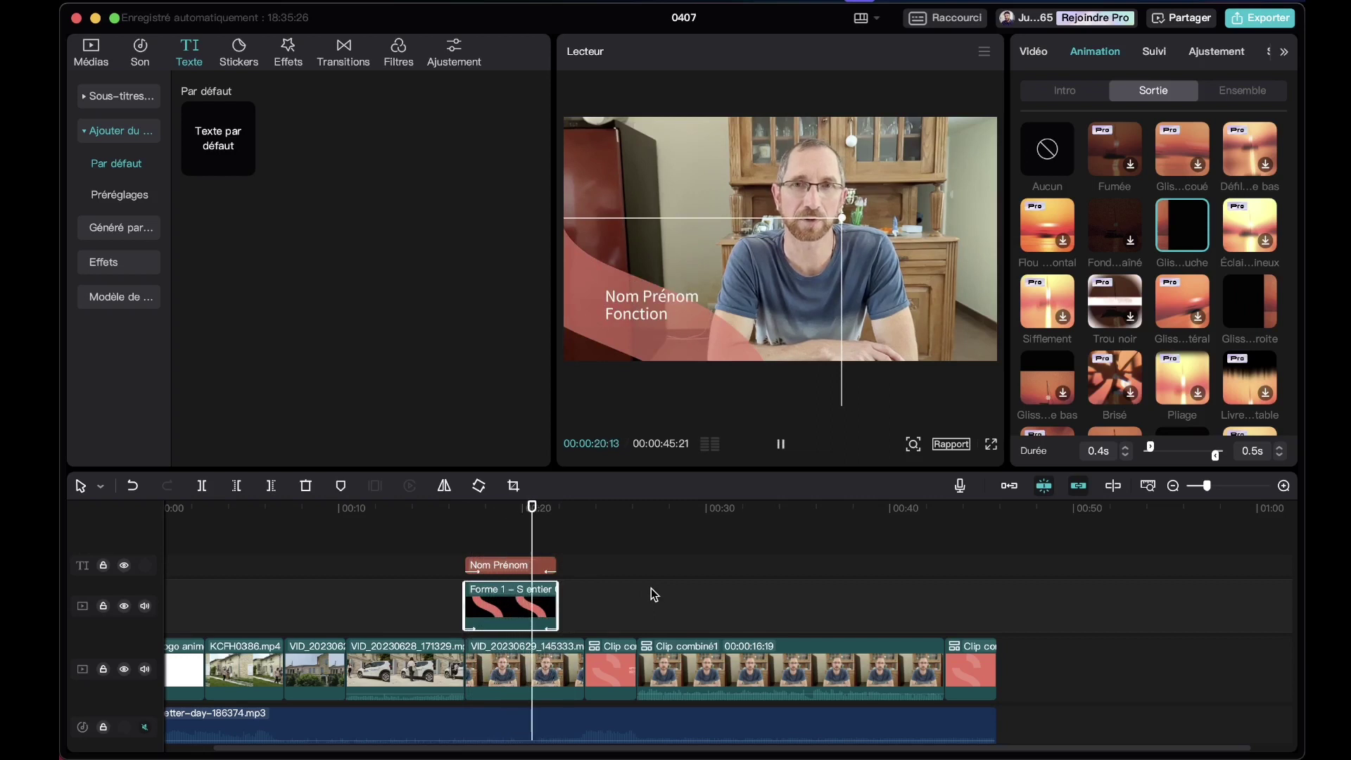
key(space)
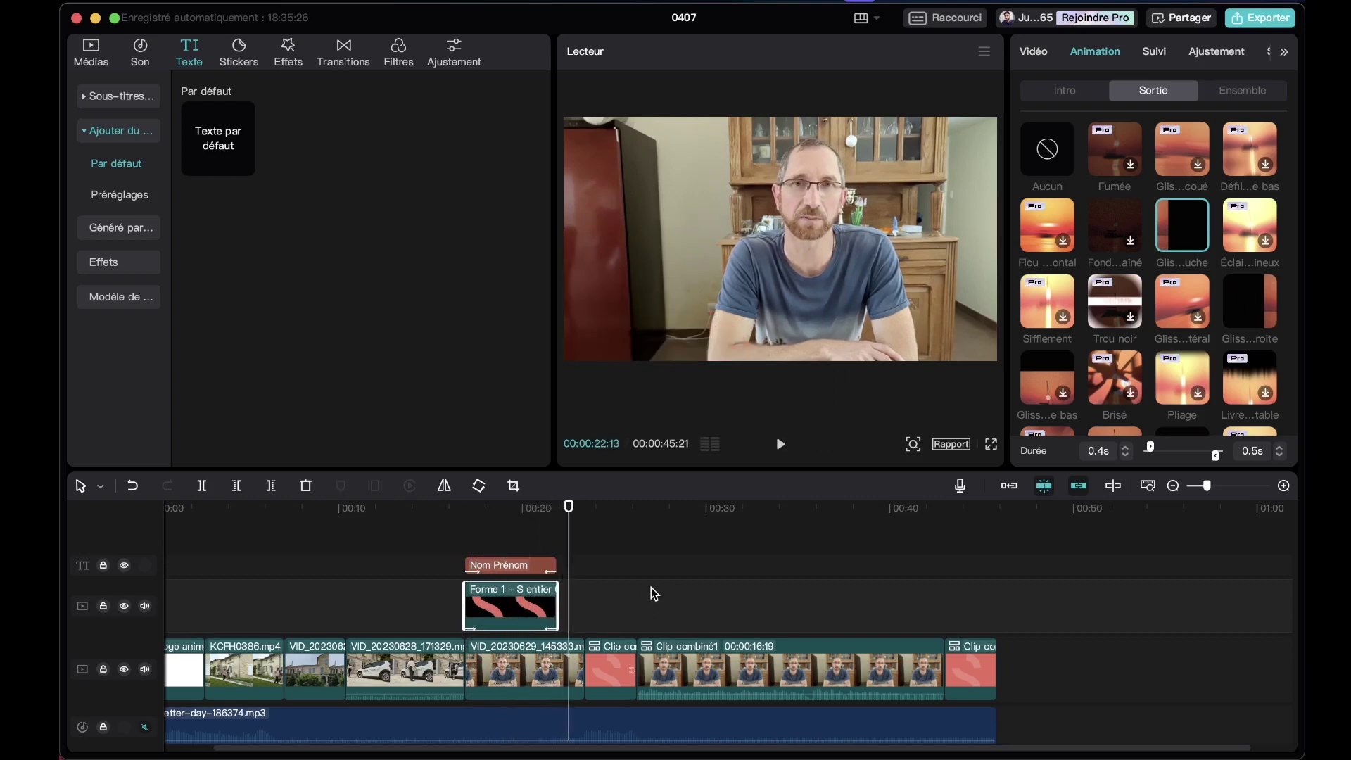
click(652, 593)
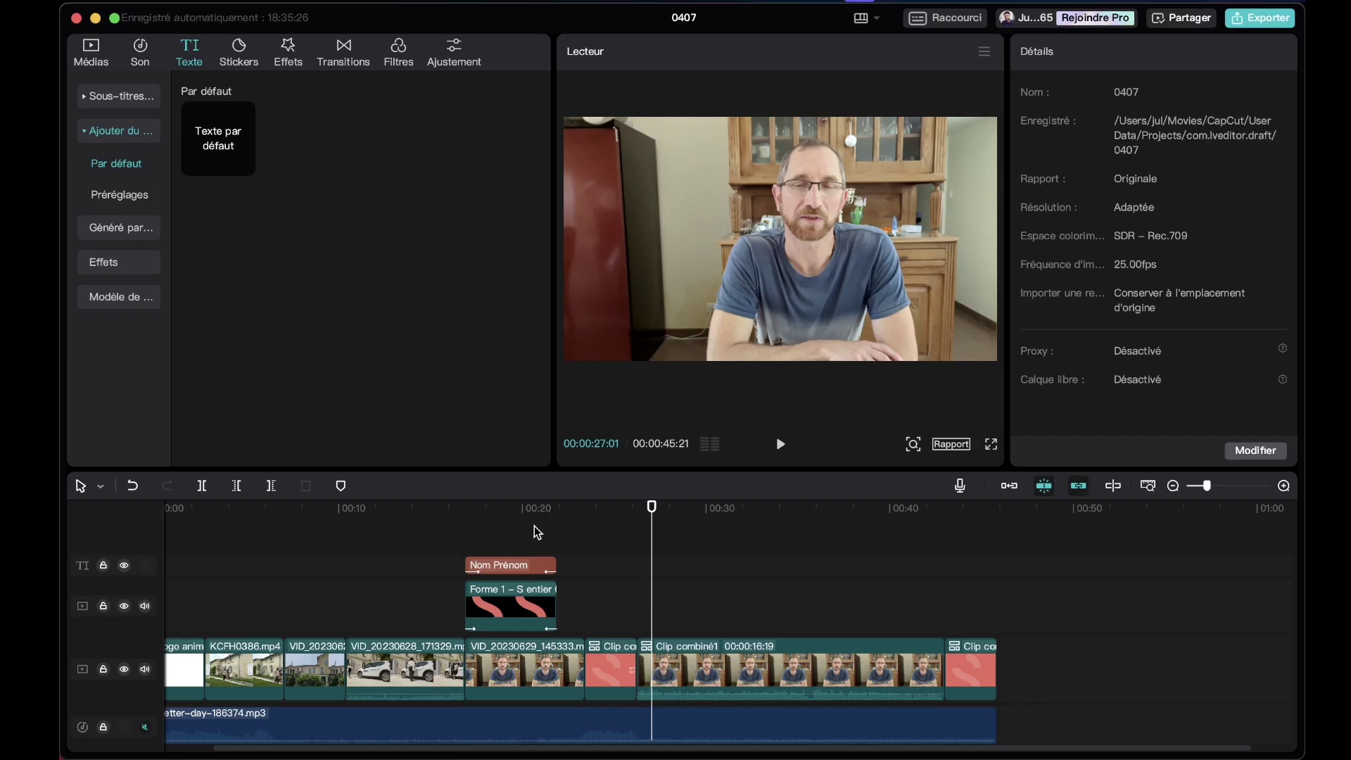
- Combine the title and S shape clips into a single compound clip
click(495, 511)
drag(521, 547, 518, 617)
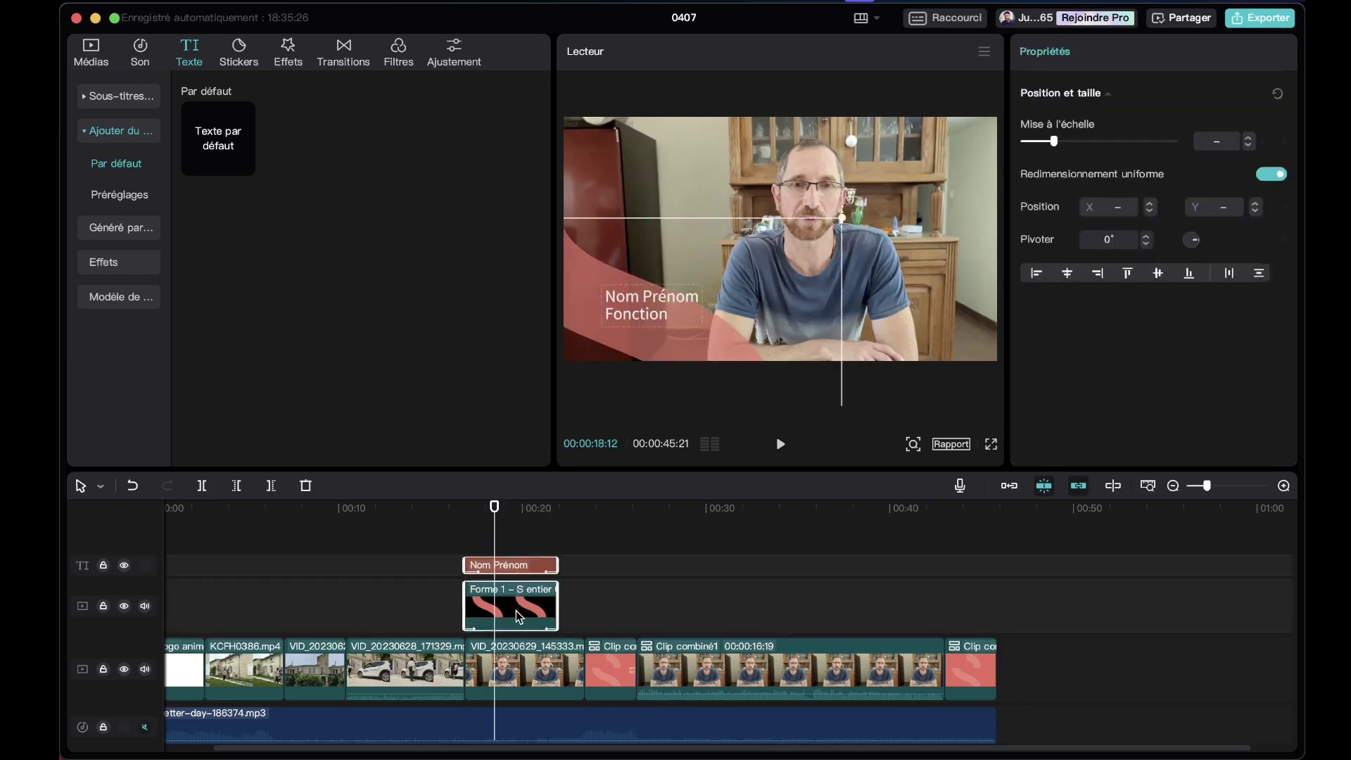
right_click(517, 611)
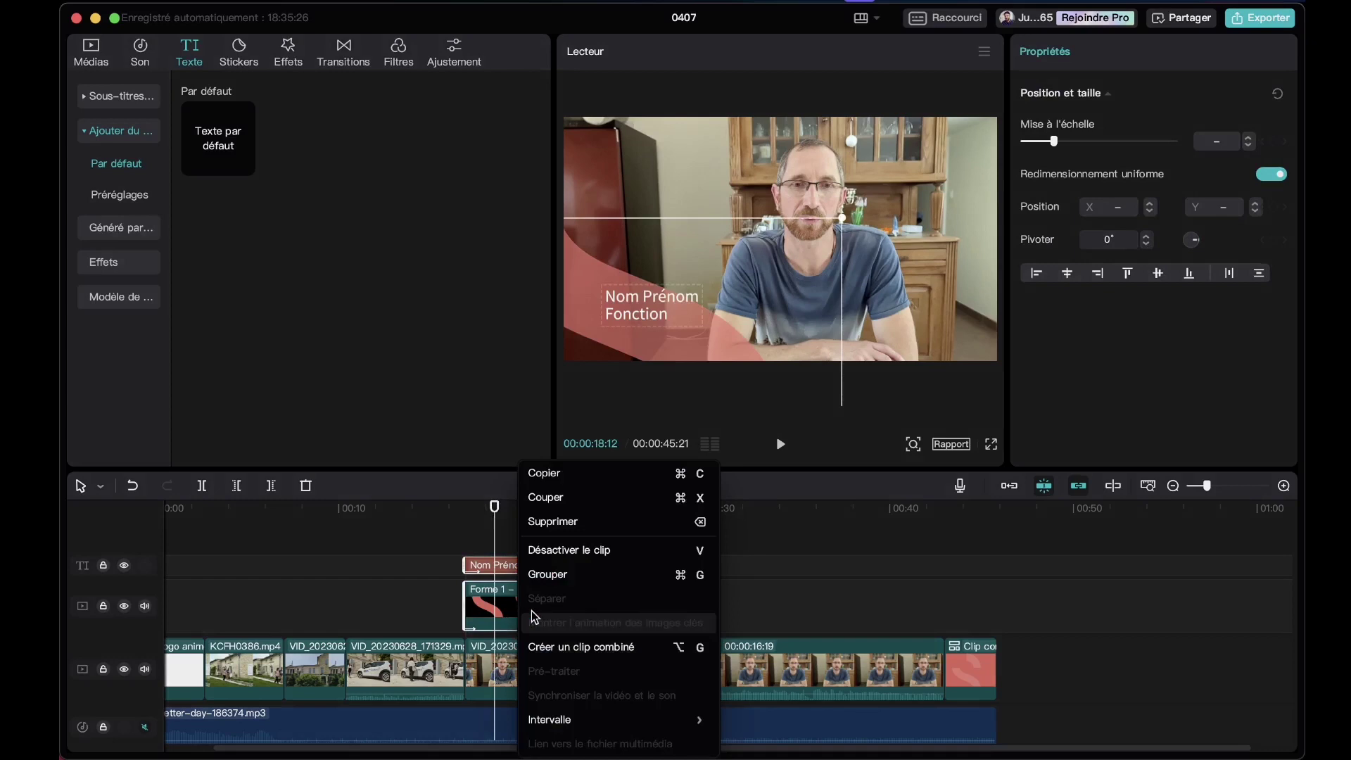
click(545, 648)
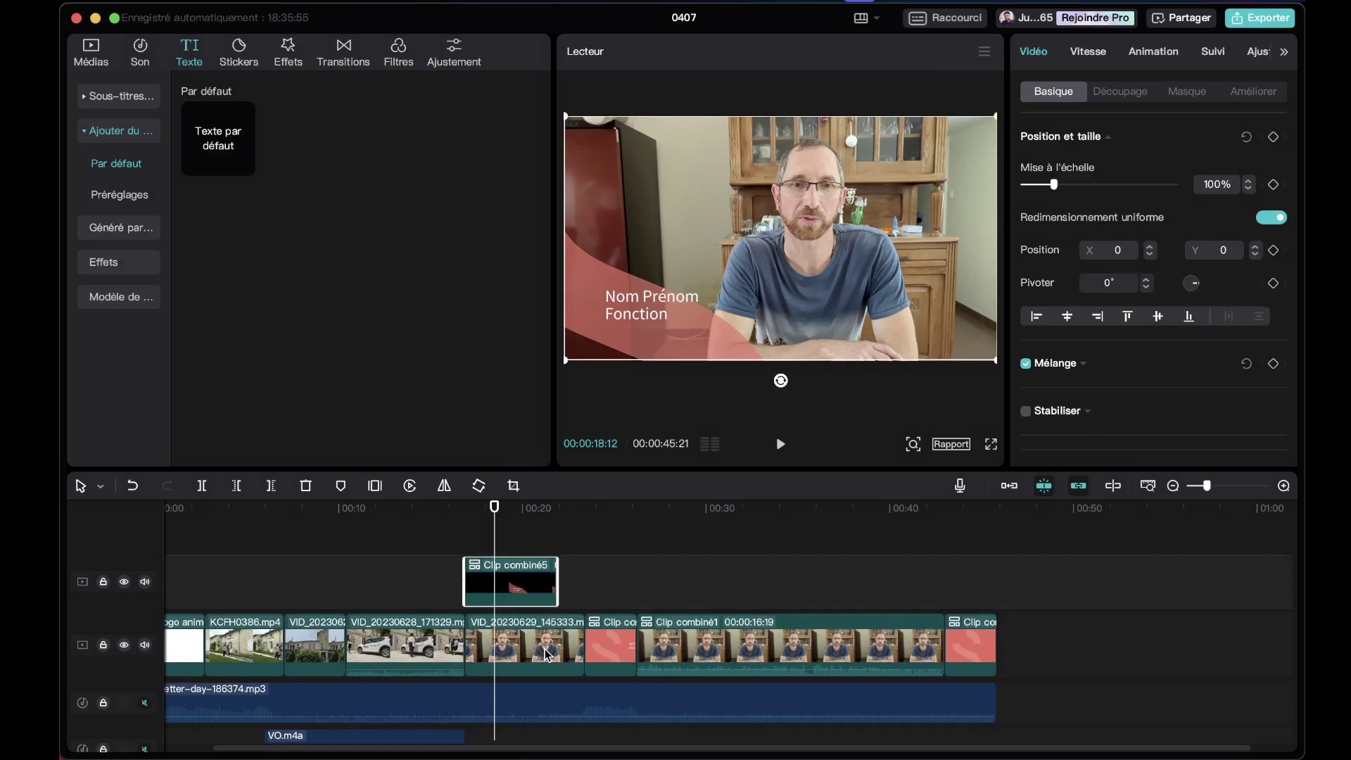
- Unmute the better-day-186374.mp3 music track and the VO.m4a voice-over track
click(465, 519)
drag(465, 519, 529, 539)
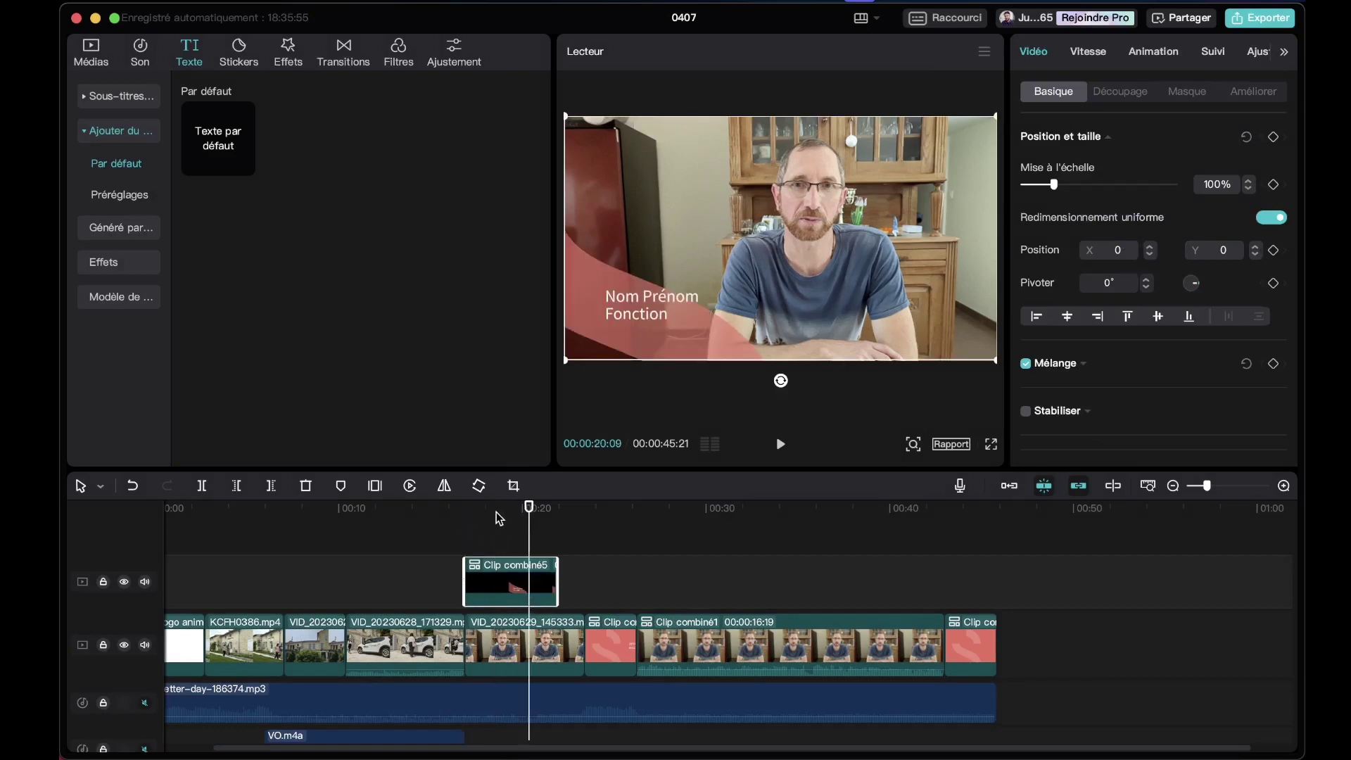
scroll(422, 585, down, 2)
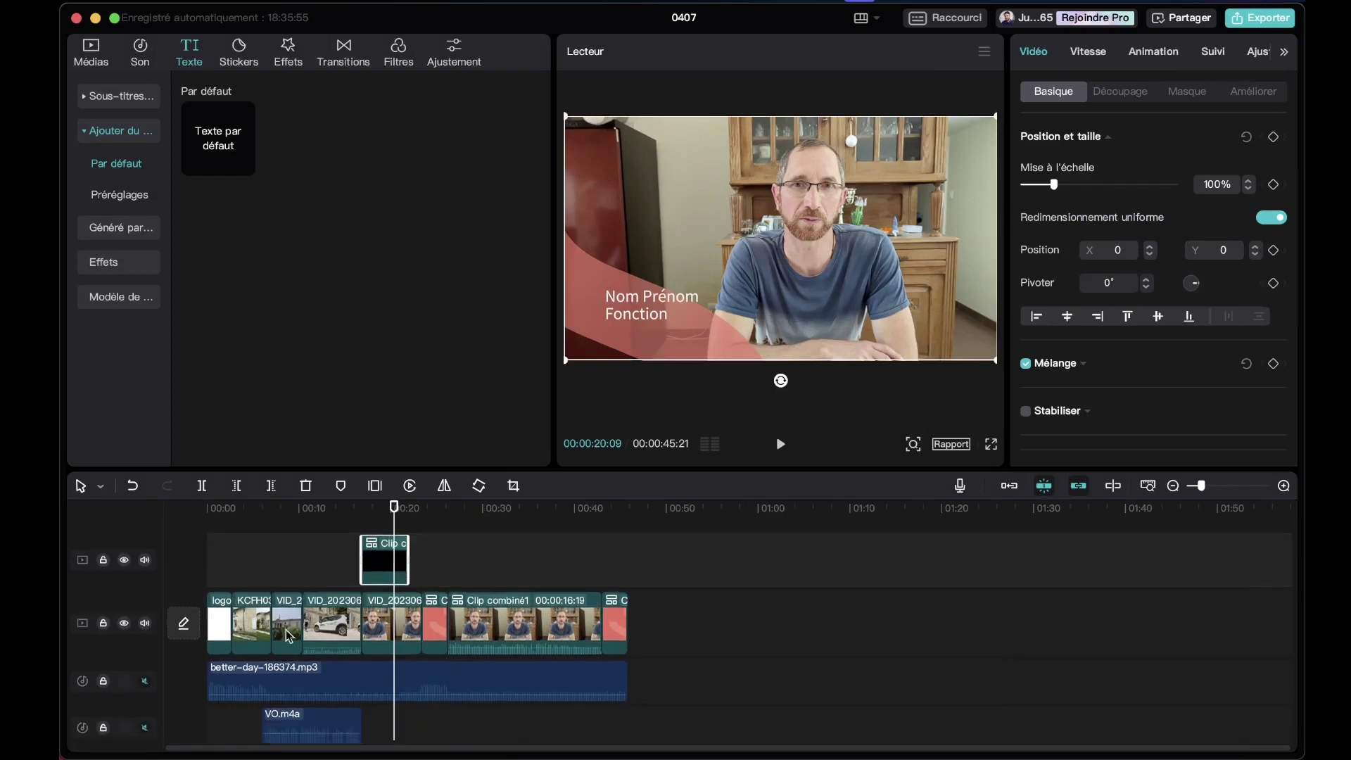
click(145, 680)
click(144, 728)
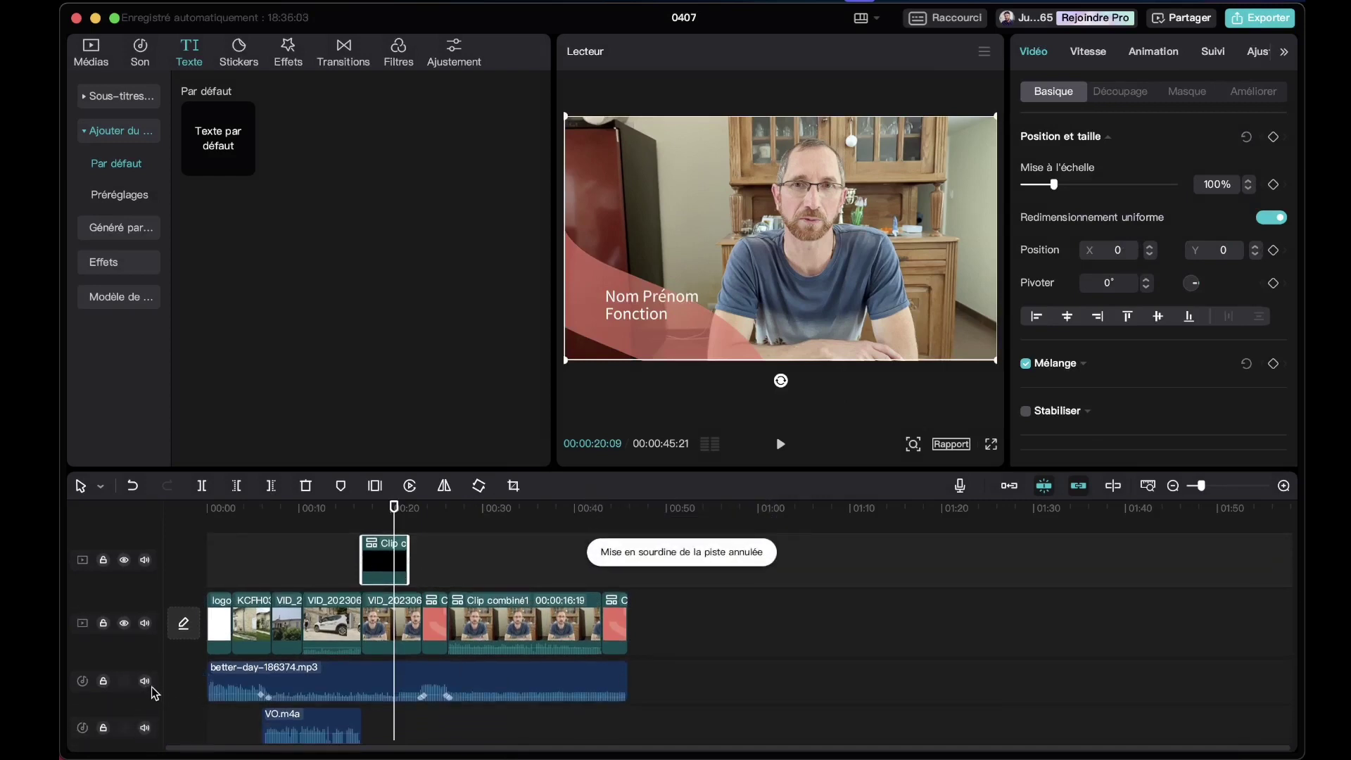
- Play back the edit from the beginning into the interview section after the question card
click(204, 515)
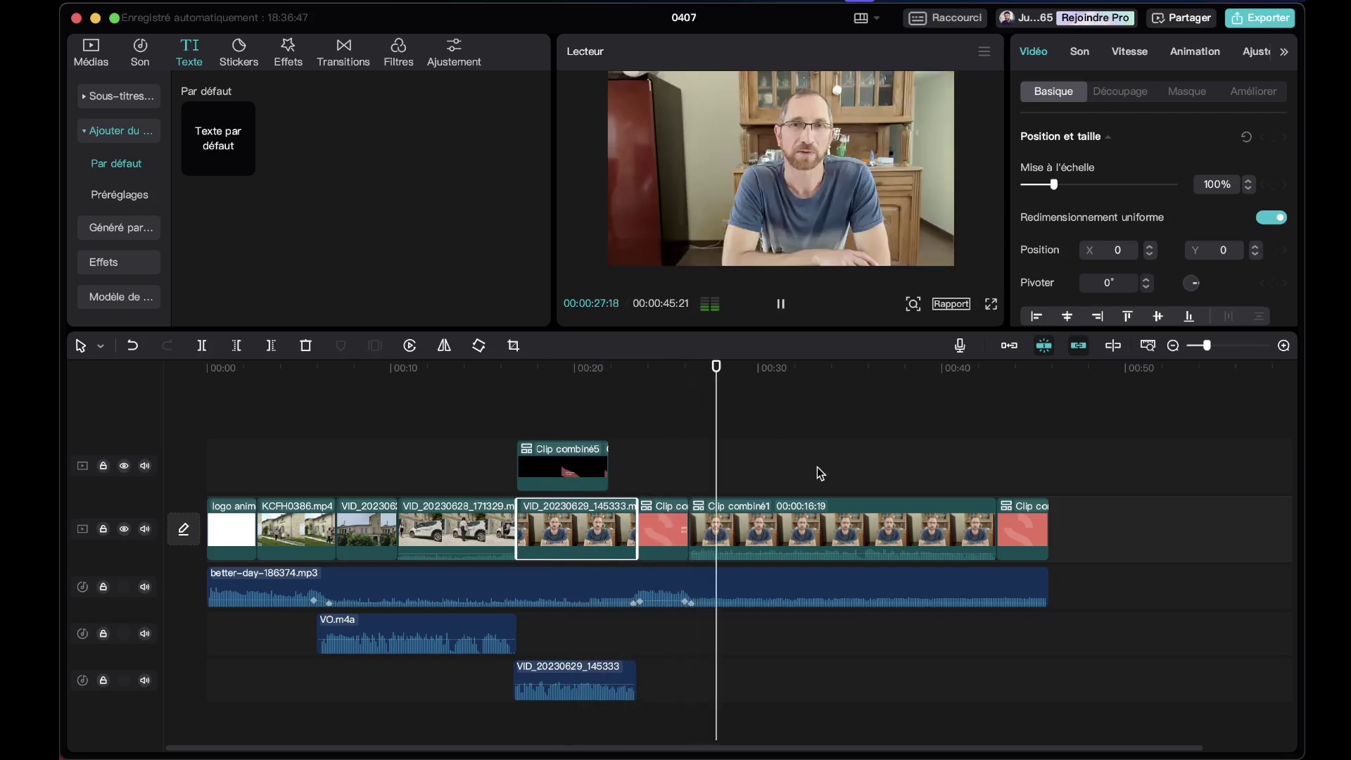
key(space)
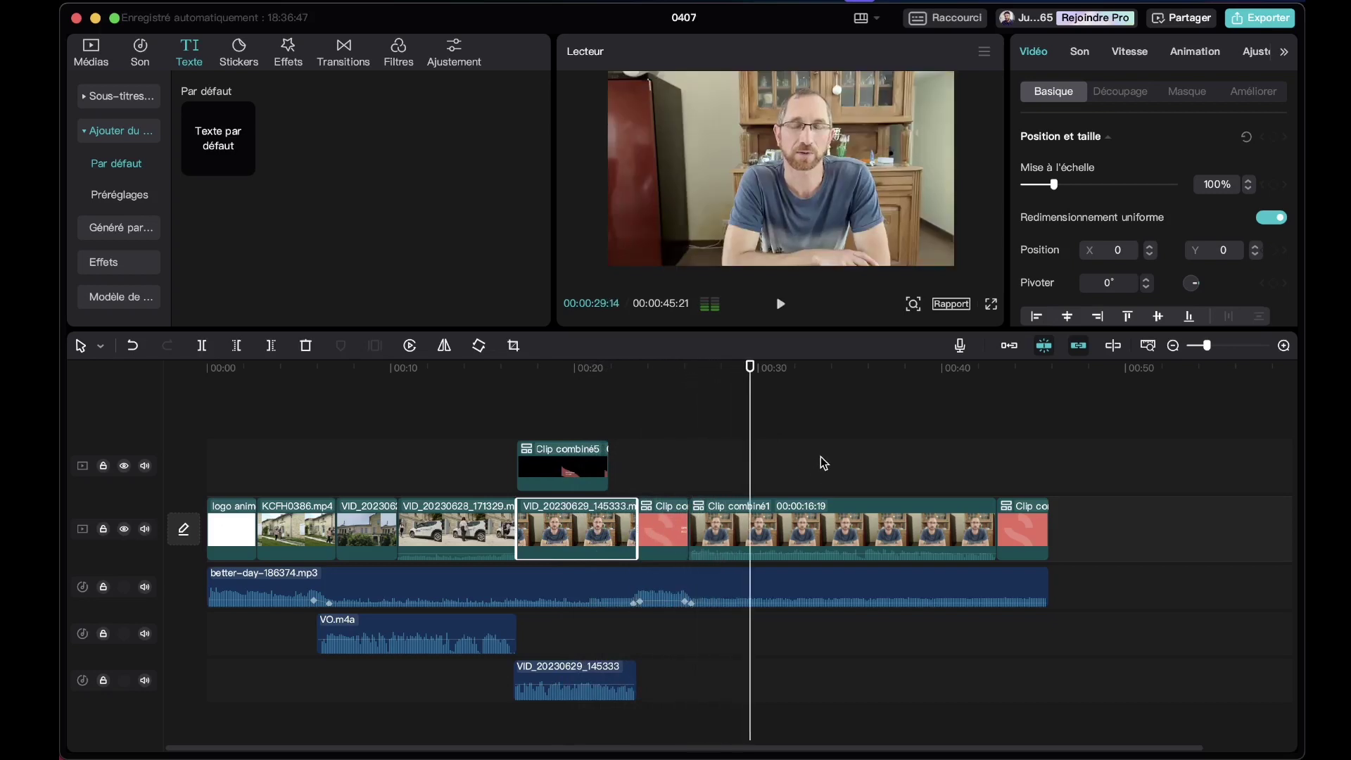
drag(828, 330, 844, 424)
key(super+shift+s)
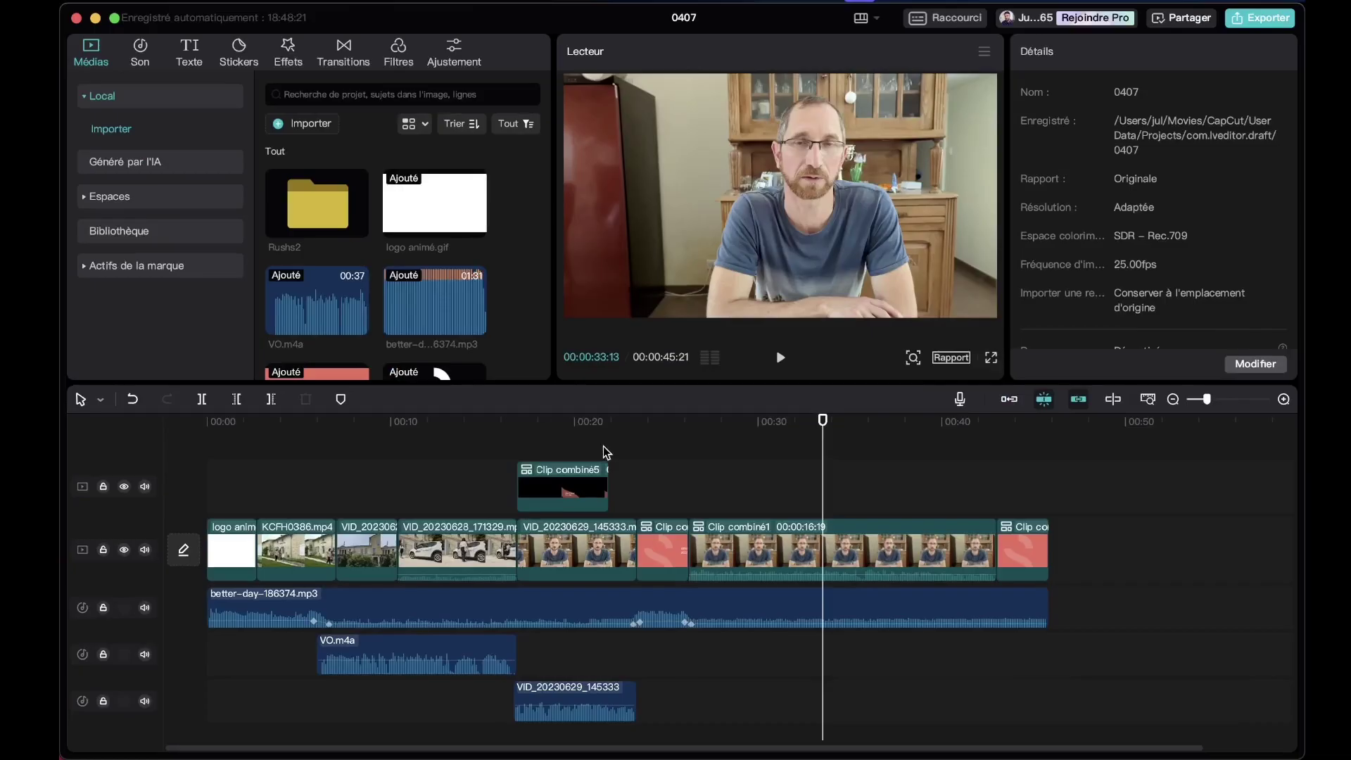
- Generate automatic subtitles for the video with Français as the source language and no translation
drag(603, 442, 553, 454)
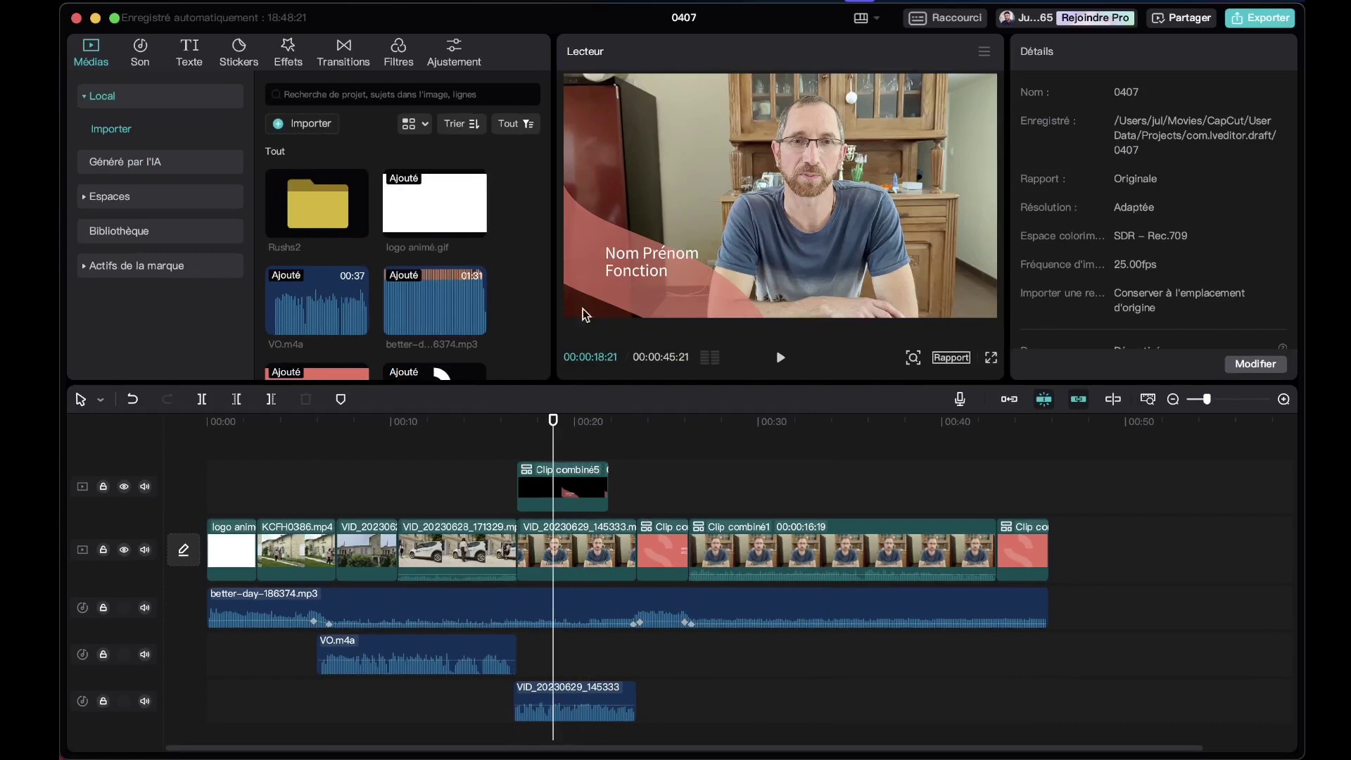
drag(665, 384, 666, 419)
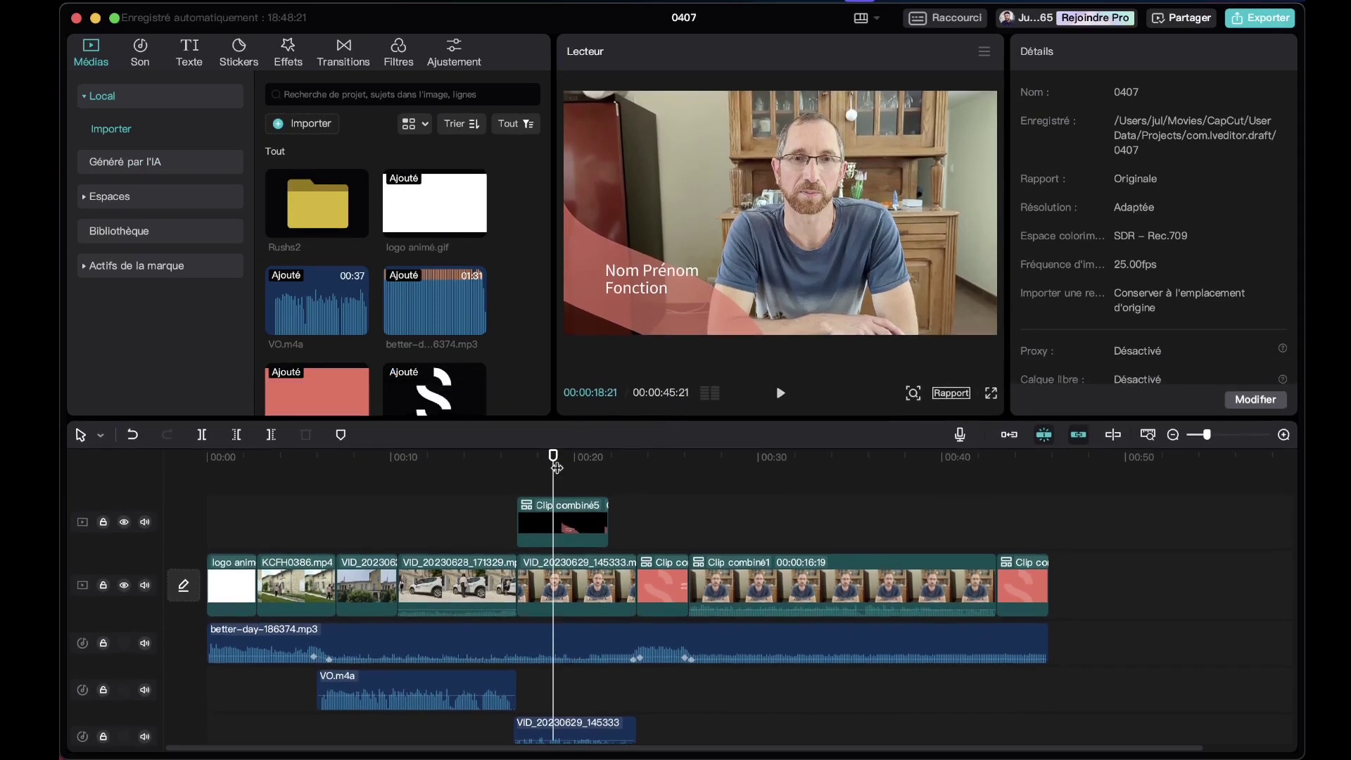
click(194, 54)
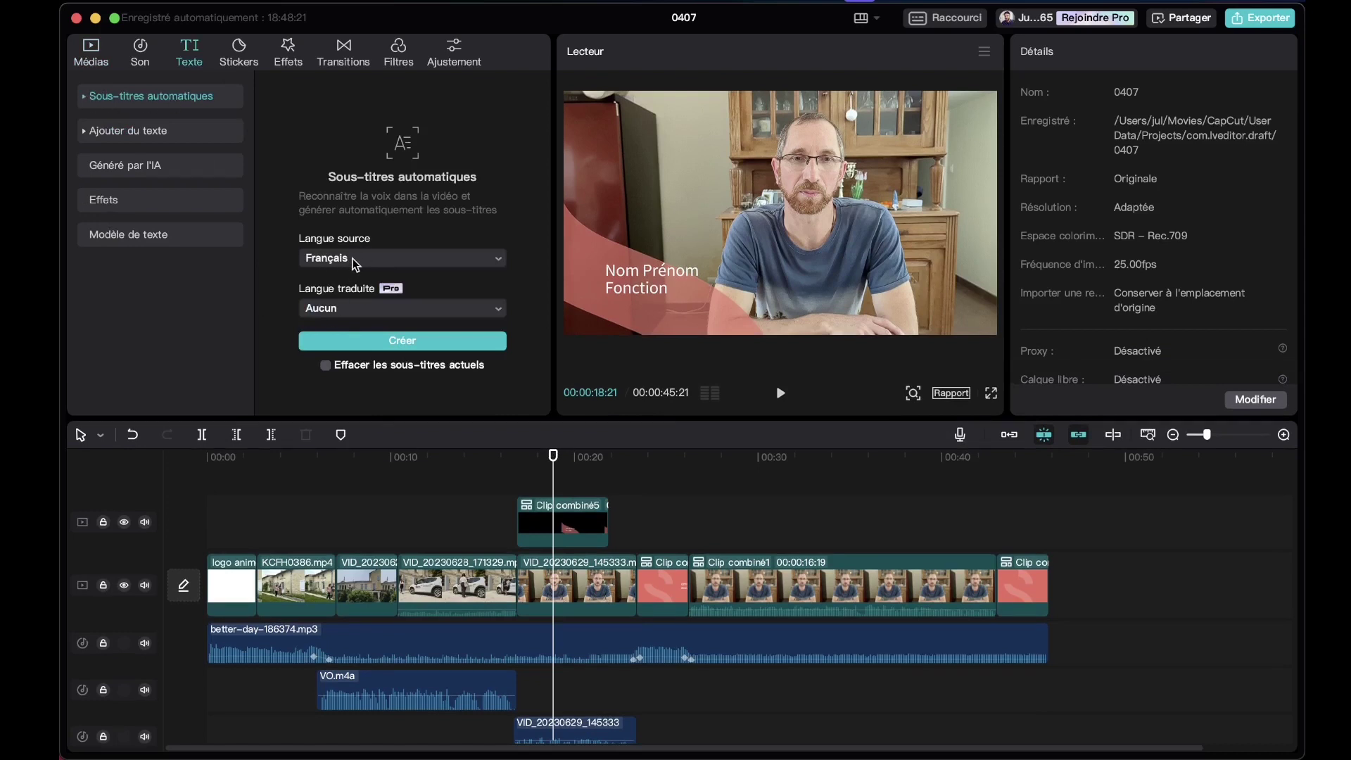
click(366, 345)
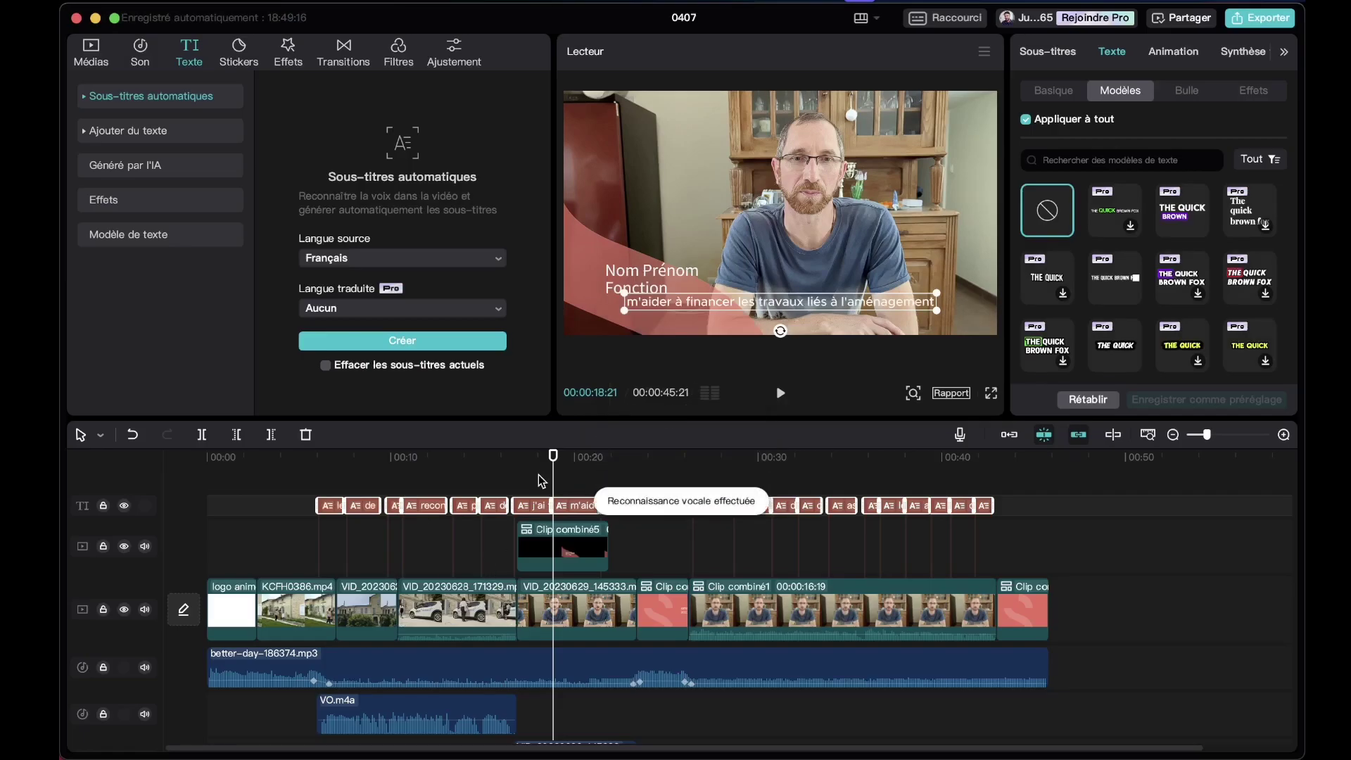
- Play back the generated subtitles over the voice-over section and clear the caption selection
drag(534, 462, 407, 521)
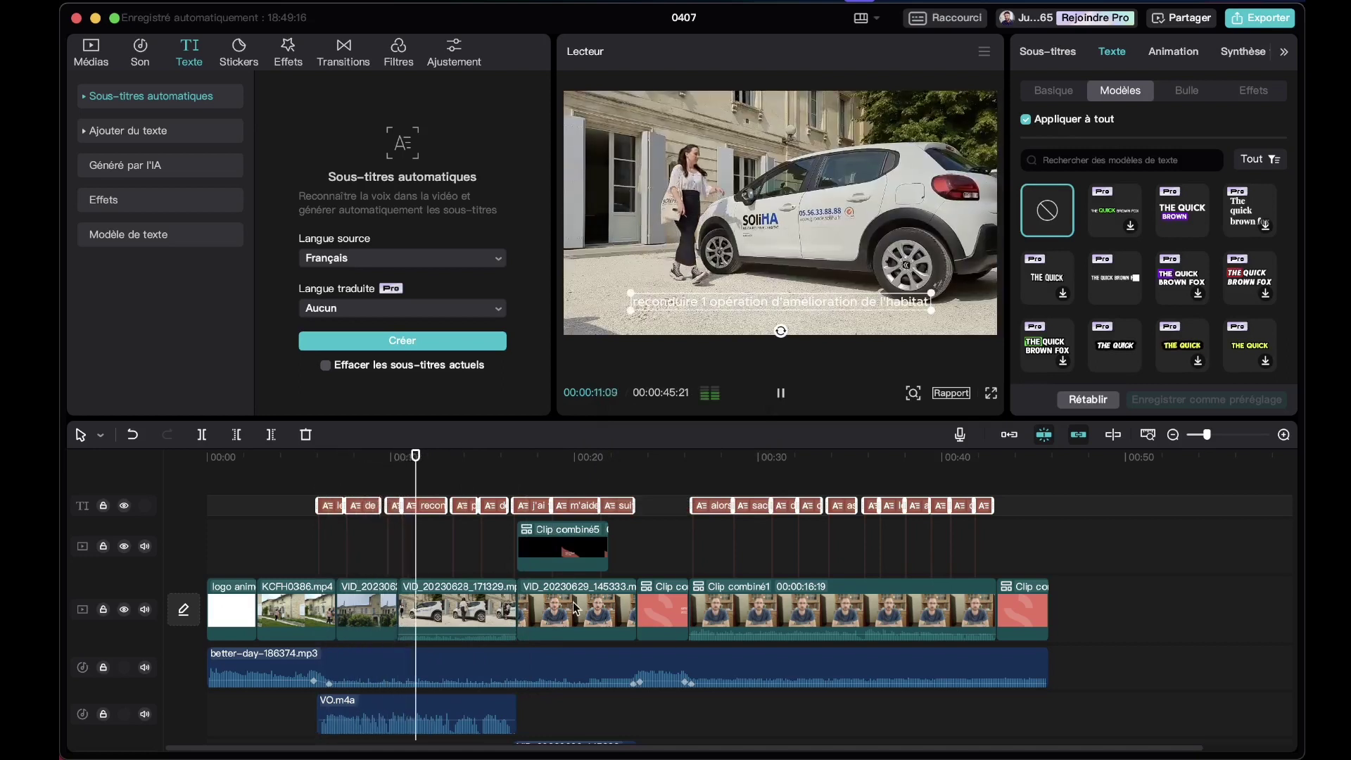
drag(479, 454, 514, 461)
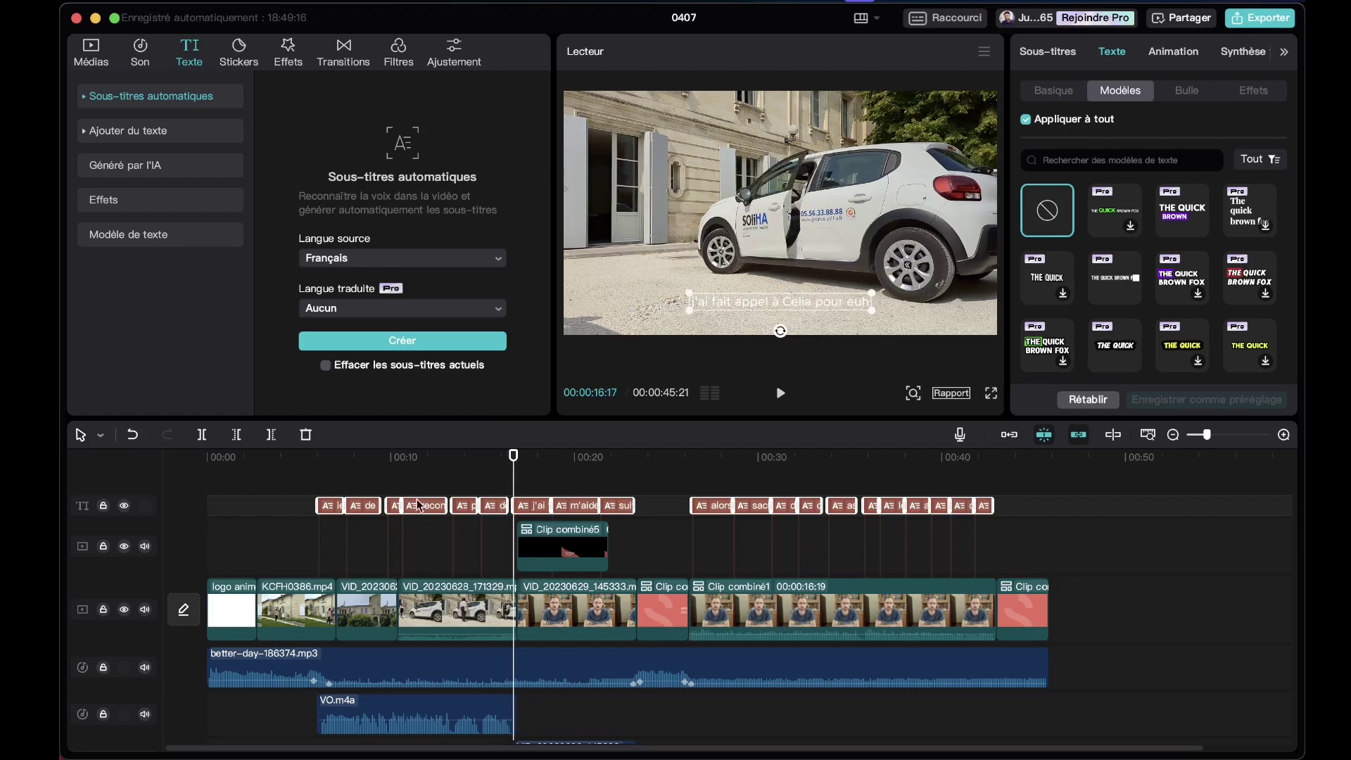
click(1063, 521)
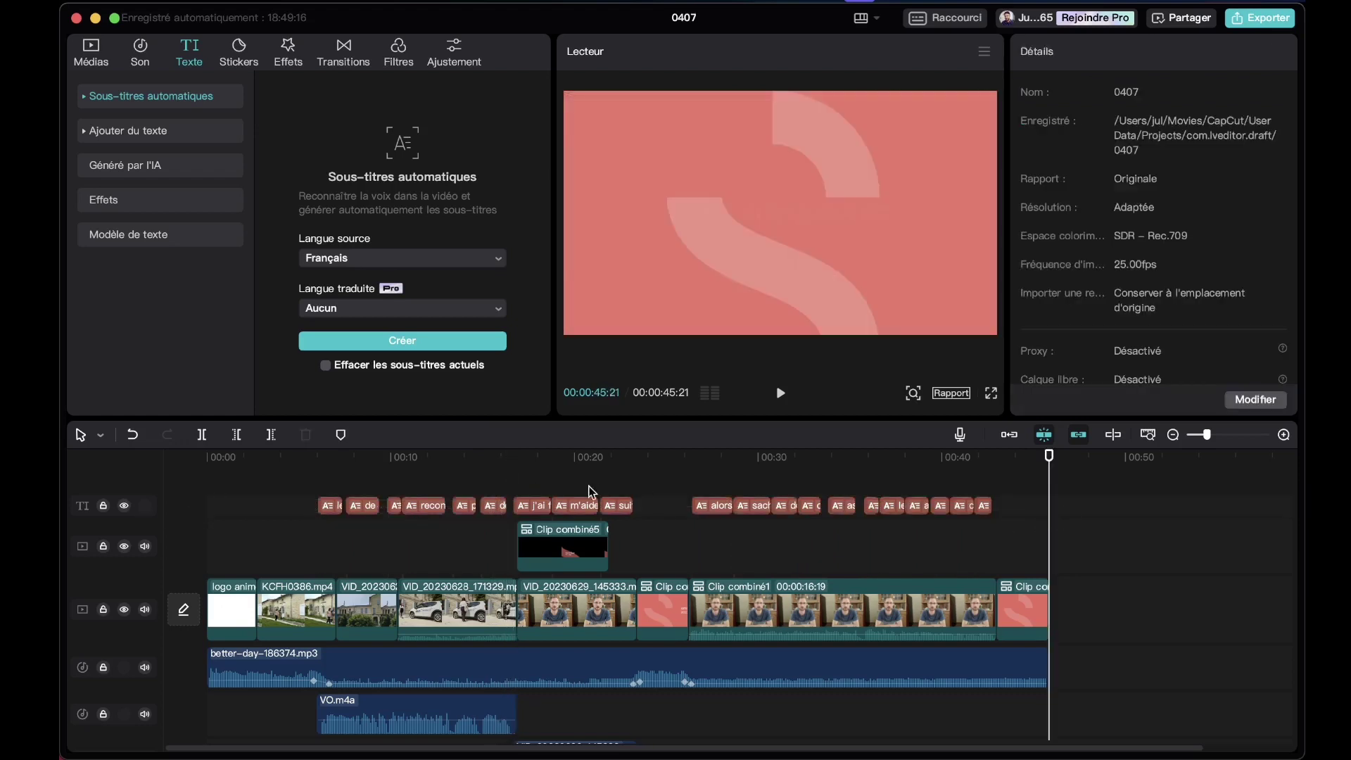
- Select the caption at about 20 s and review the list of generated subtitle lines
click(576, 470)
click(580, 506)
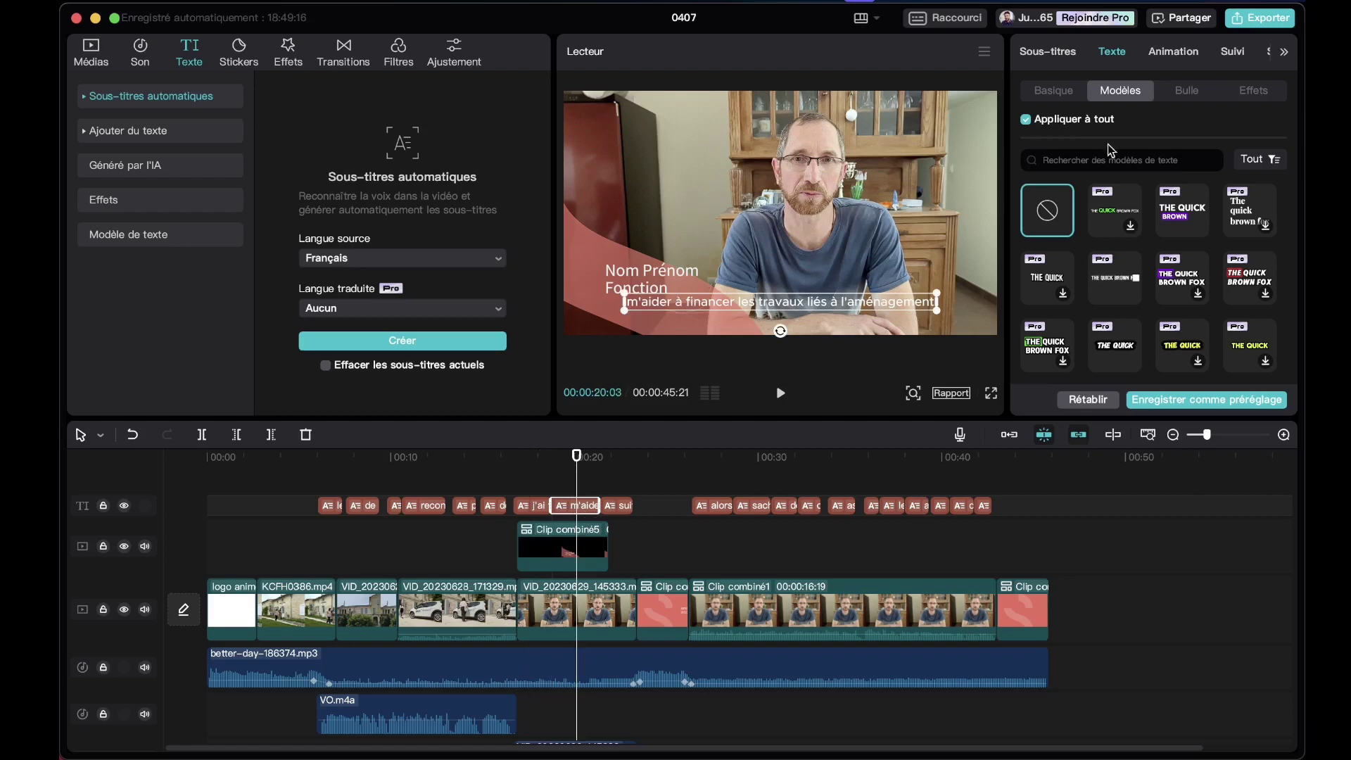
click(1062, 62)
scroll(1196, 281, up, 5)
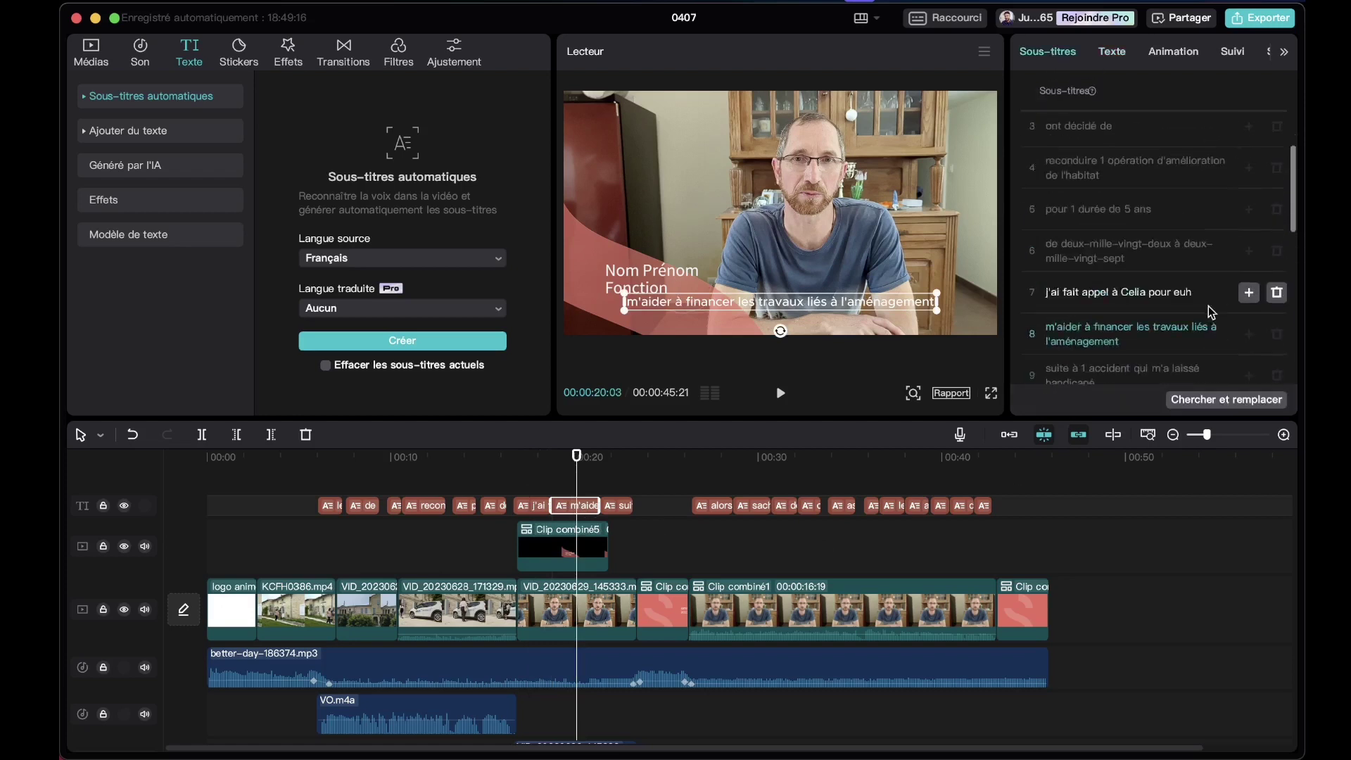
scroll(1206, 303, down, 4)
drag(929, 419, 930, 487)
scroll(1197, 267, up, 2)
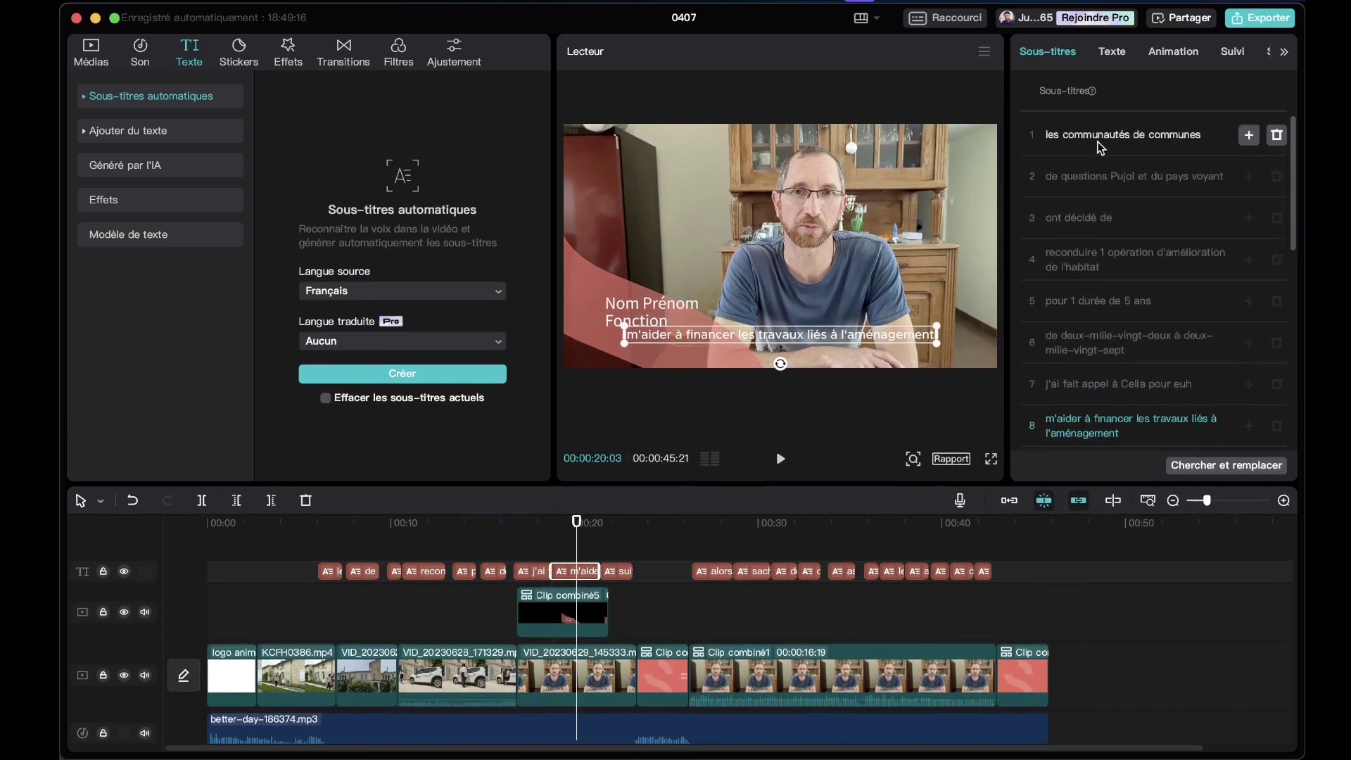
- Examine the captions' basic text settings, from font, size and style to preset styles, scale, position and blending
click(1112, 52)
click(1054, 94)
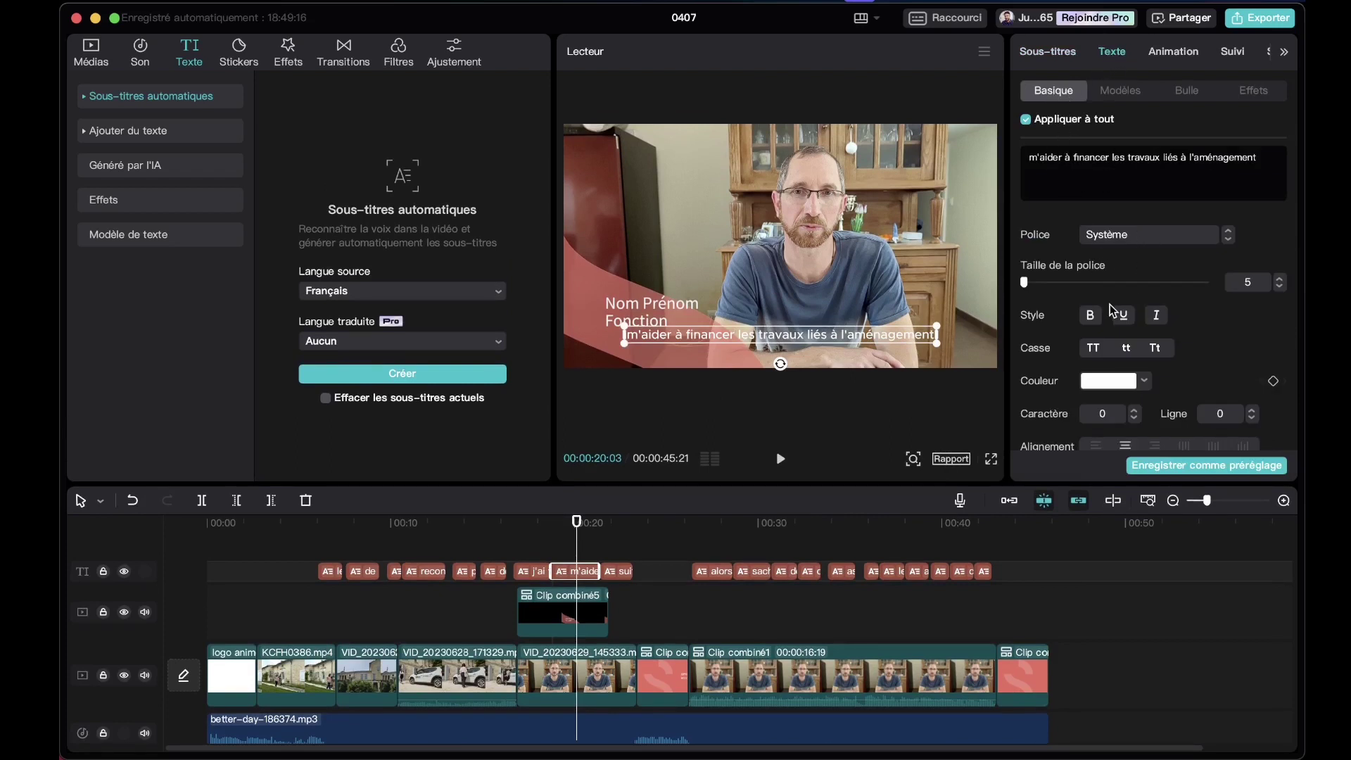
drag(1054, 283, 1024, 283)
scroll(1278, 259, down, 2)
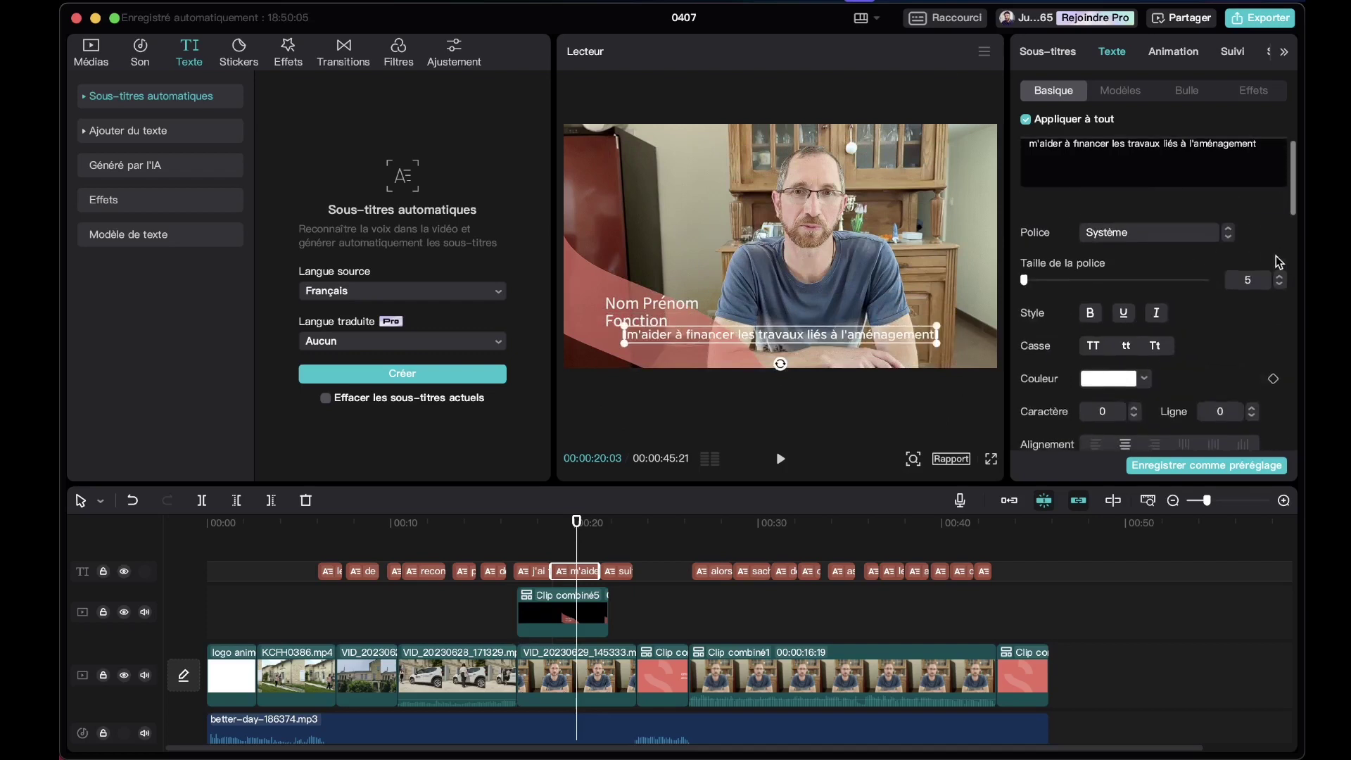
scroll(1140, 265, up, 2)
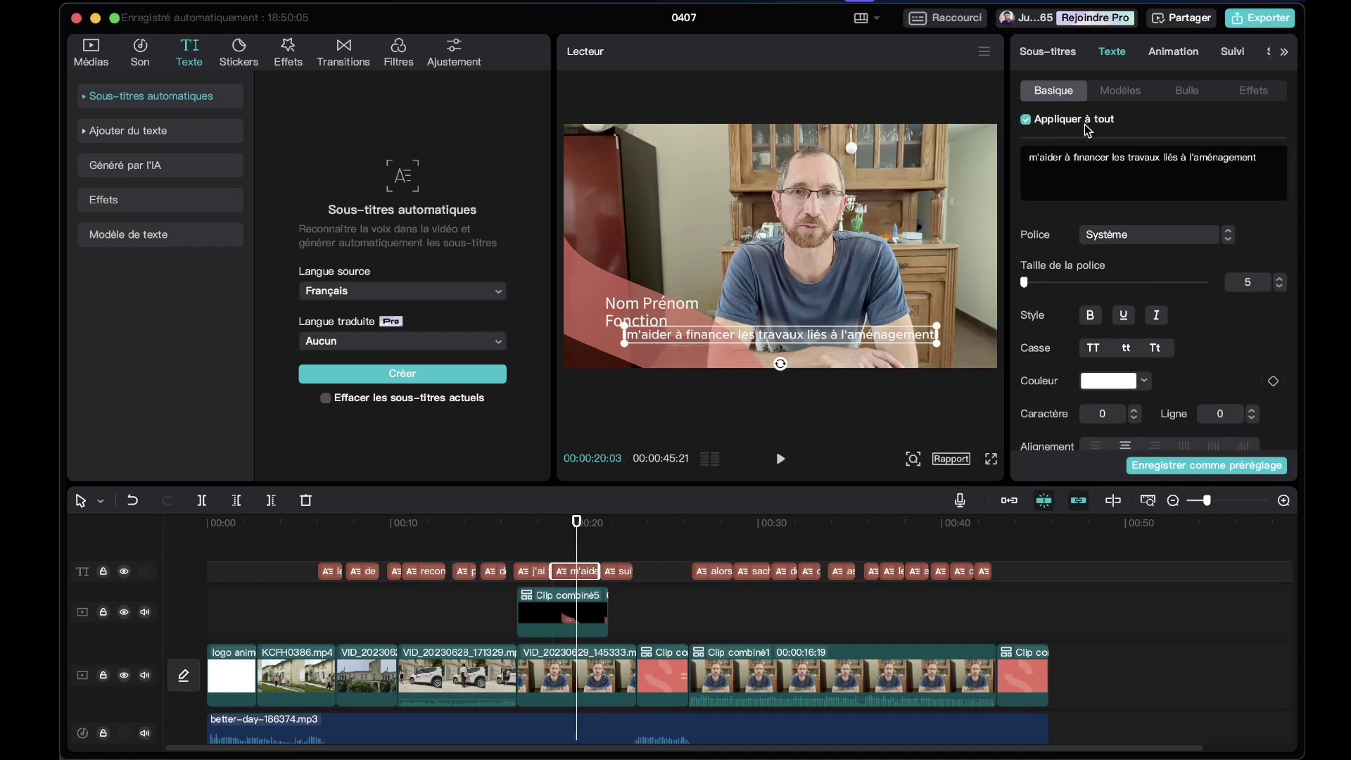
scroll(1084, 316, down, 3)
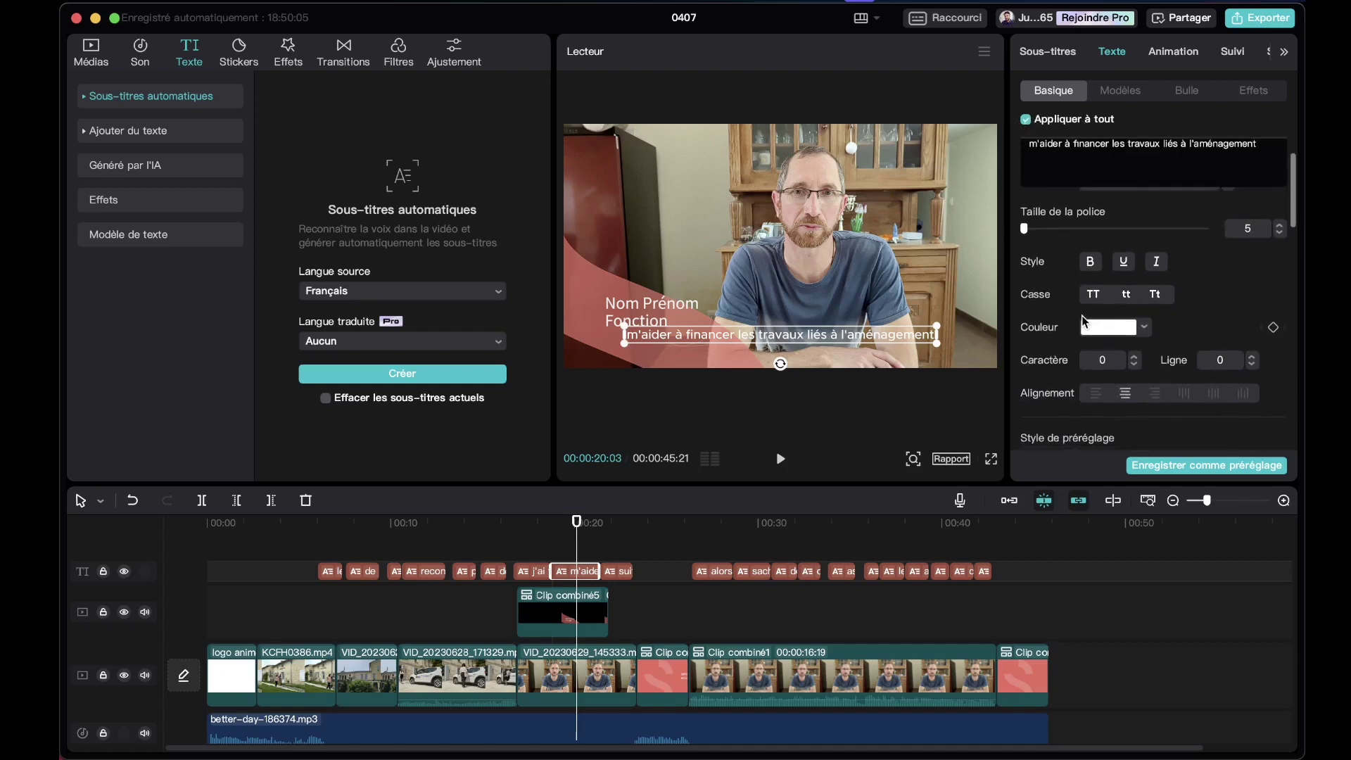
scroll(1083, 322, down, 3)
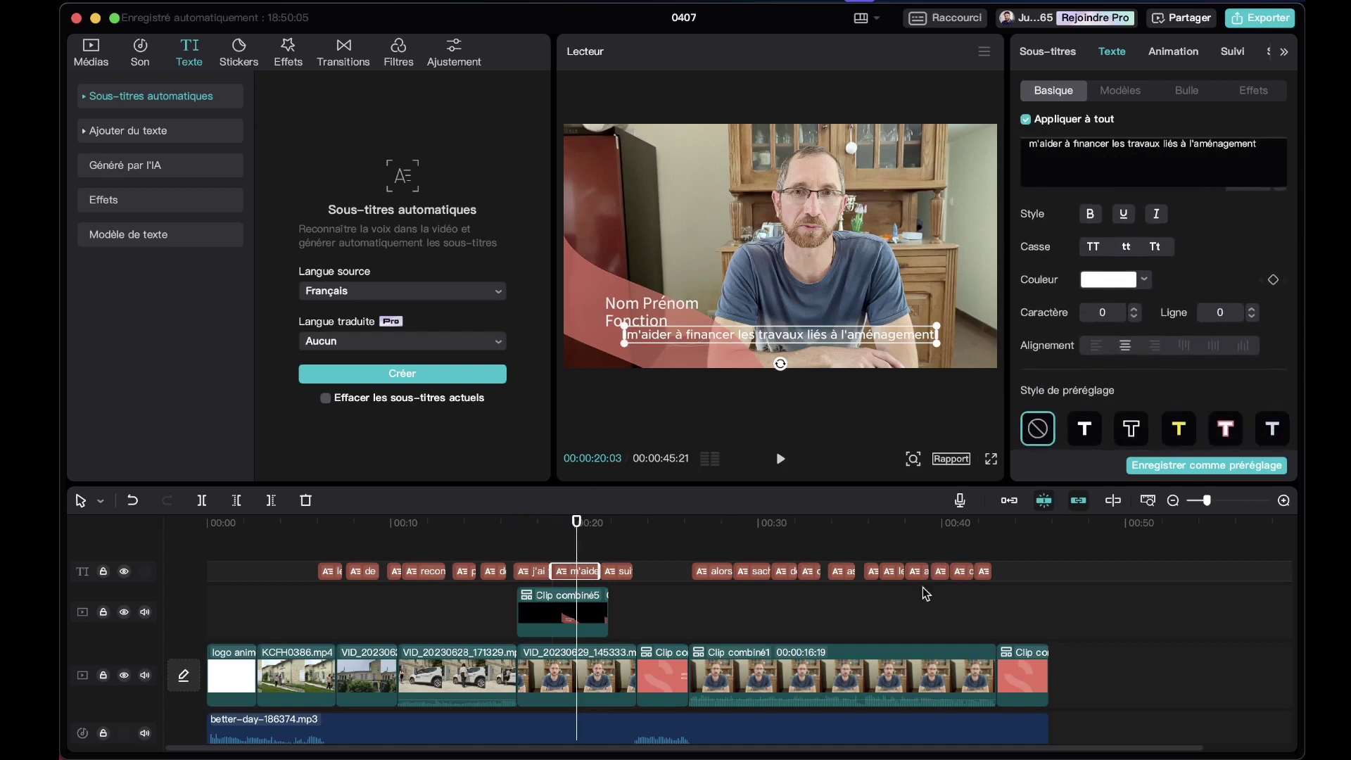
scroll(1271, 331, down, 1)
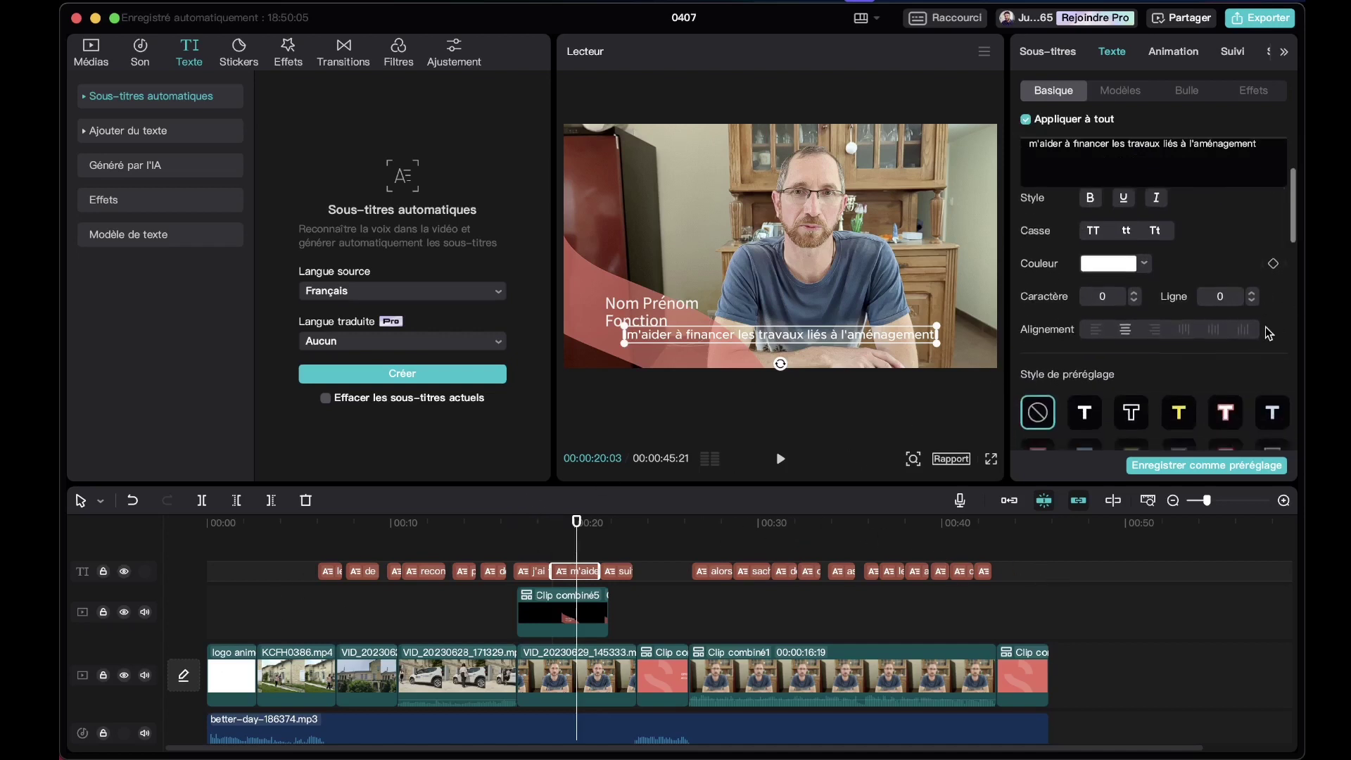
scroll(1270, 333, down, 8)
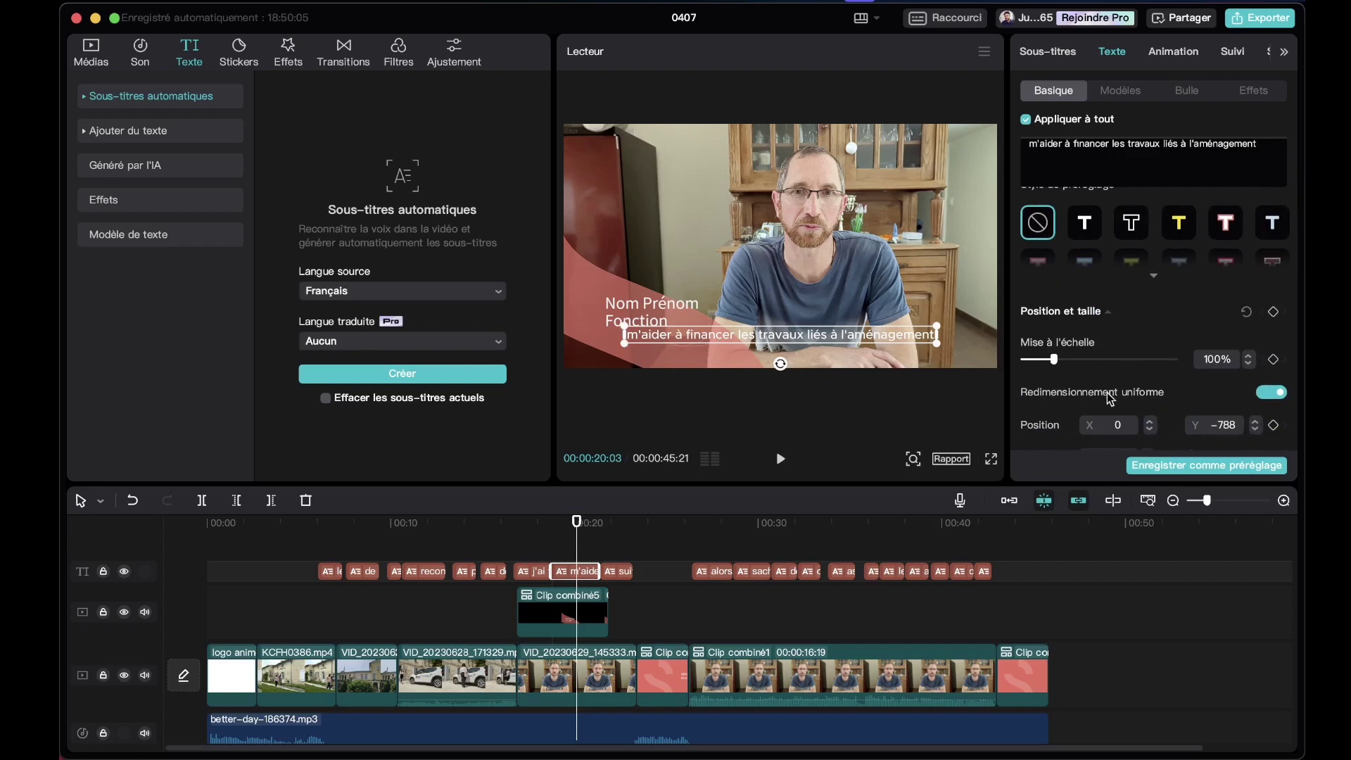
scroll(1108, 388, down, 12)
scroll(1106, 384, up, 6)
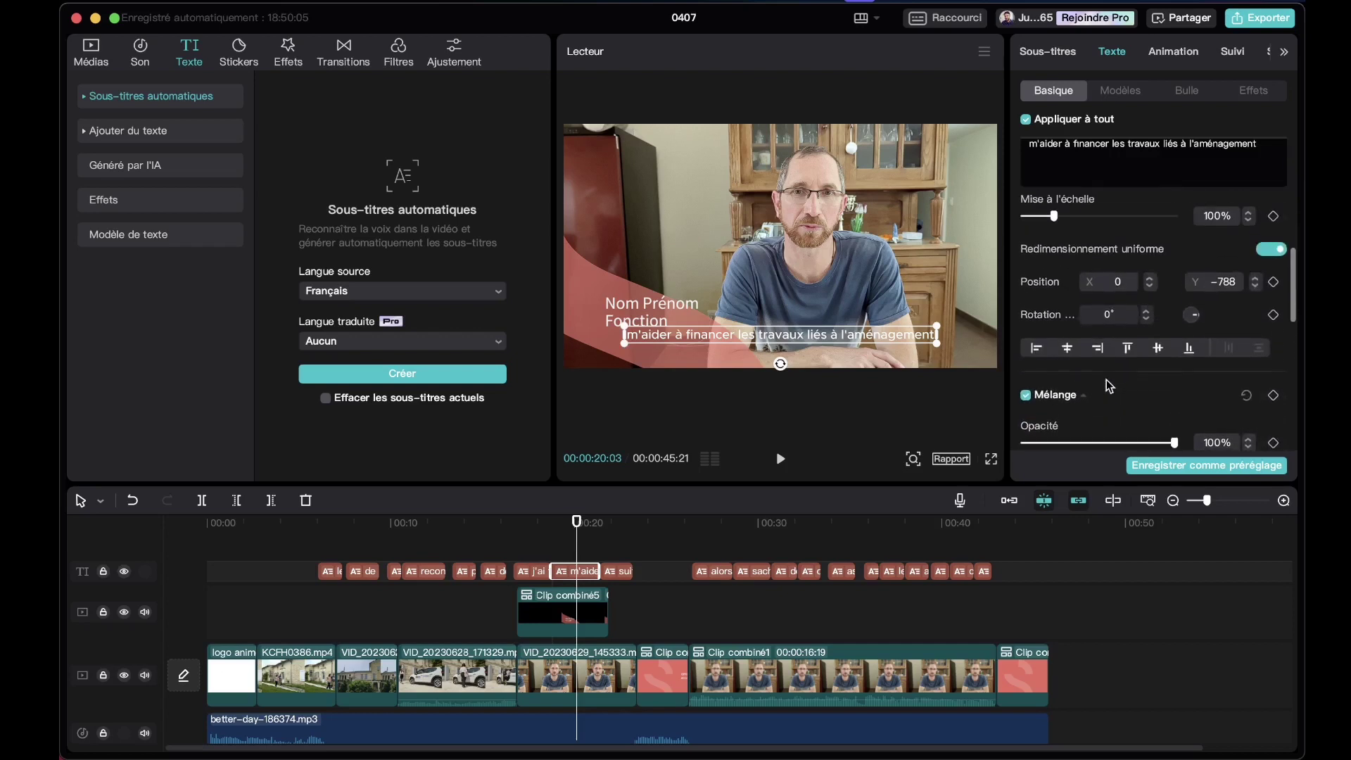
- Lower all the captions to a Y position of -922 and check them against the name lower-third
click(1257, 294)
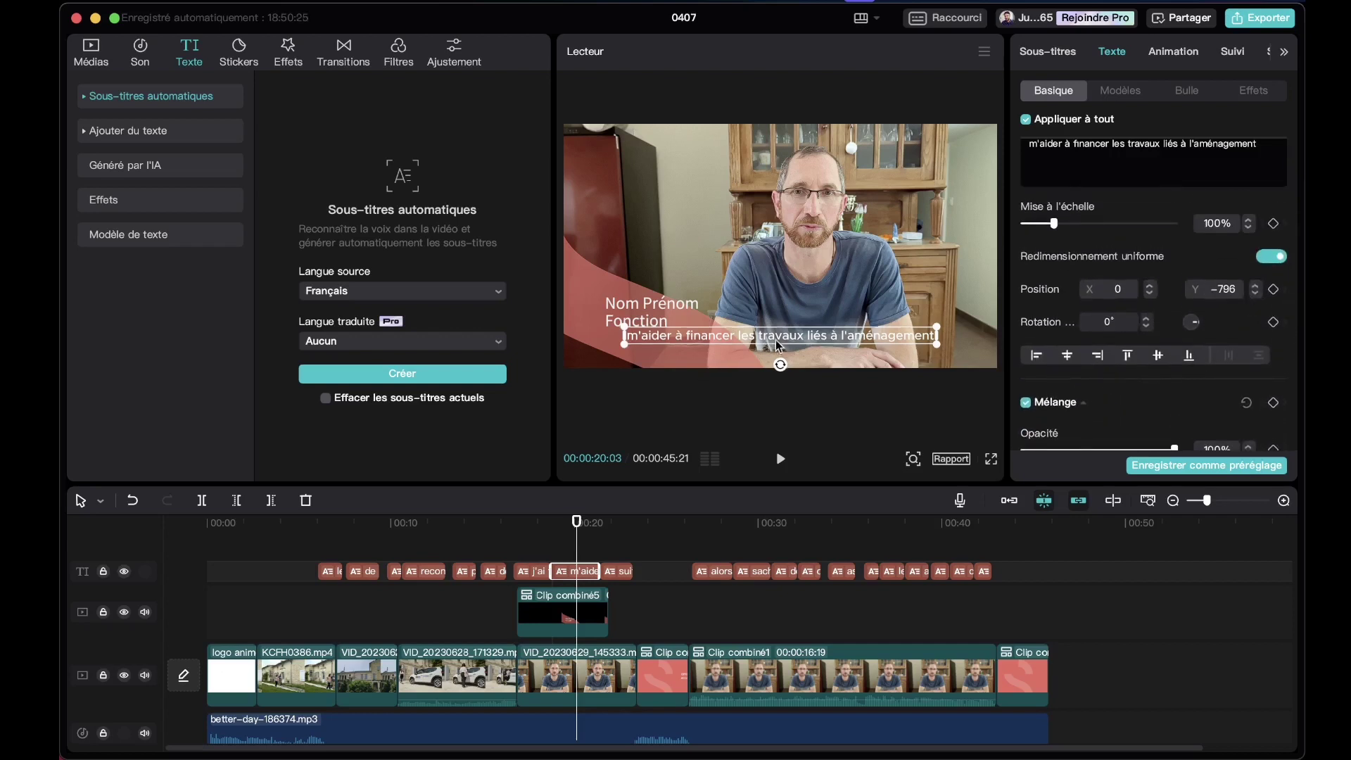
drag(780, 345, 782, 353)
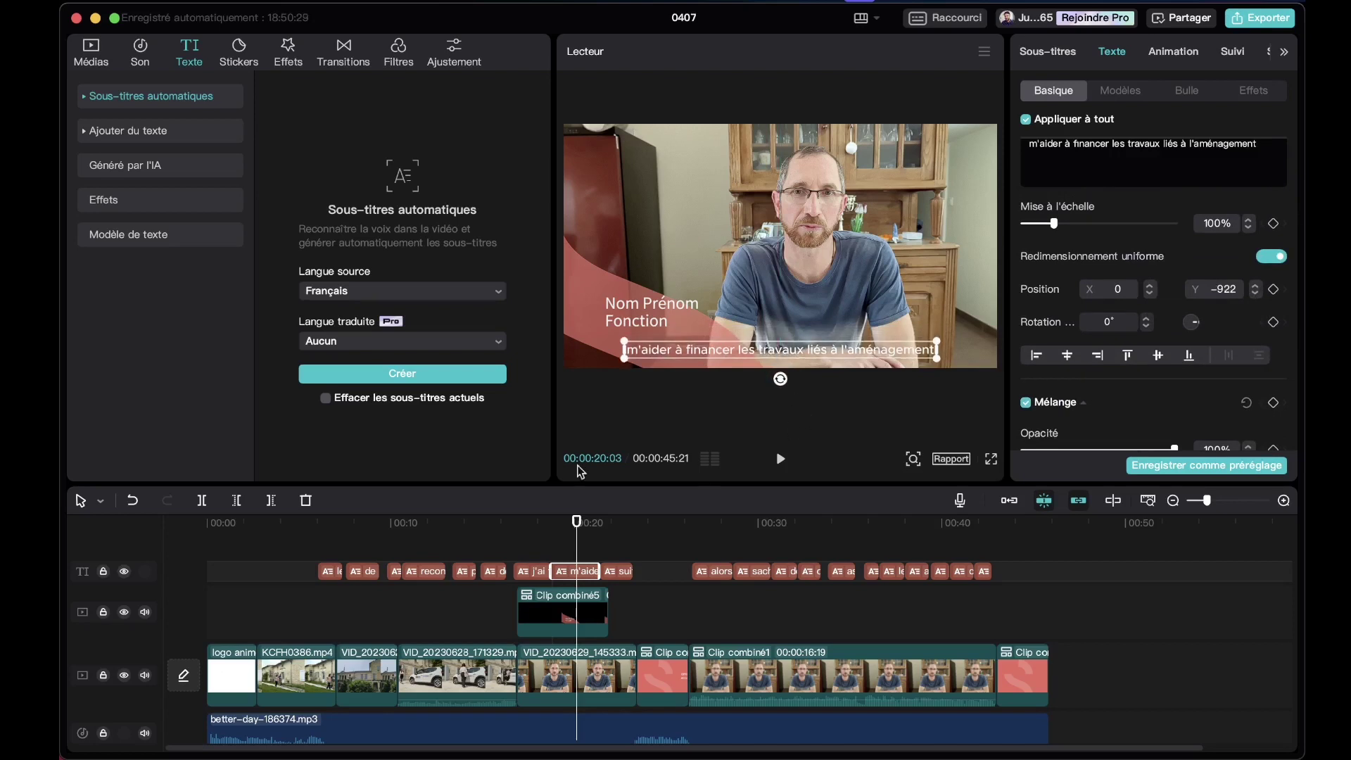
drag(521, 523, 552, 567)
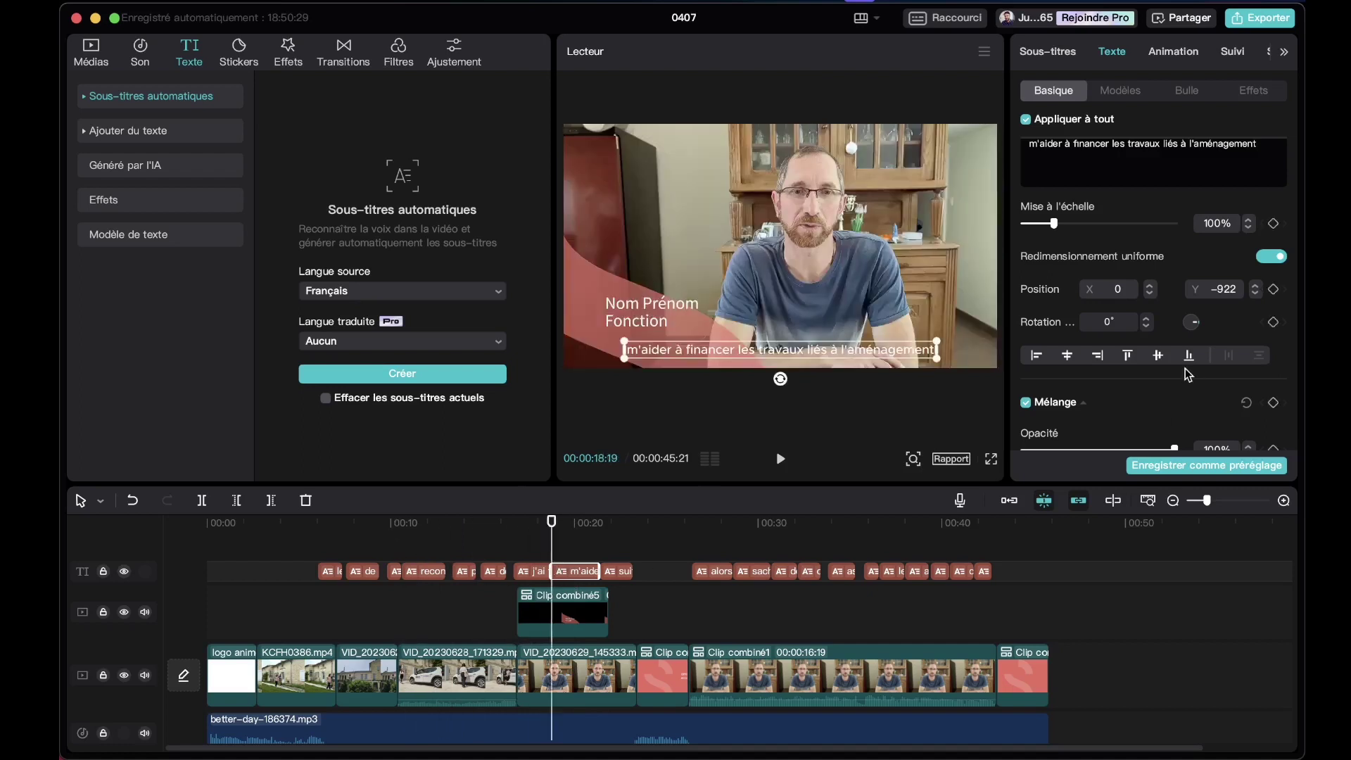
- Make all captions bold in the Source Sans Pro font and check them at about 20 s
scroll(1112, 317, up, 5)
click(1100, 291)
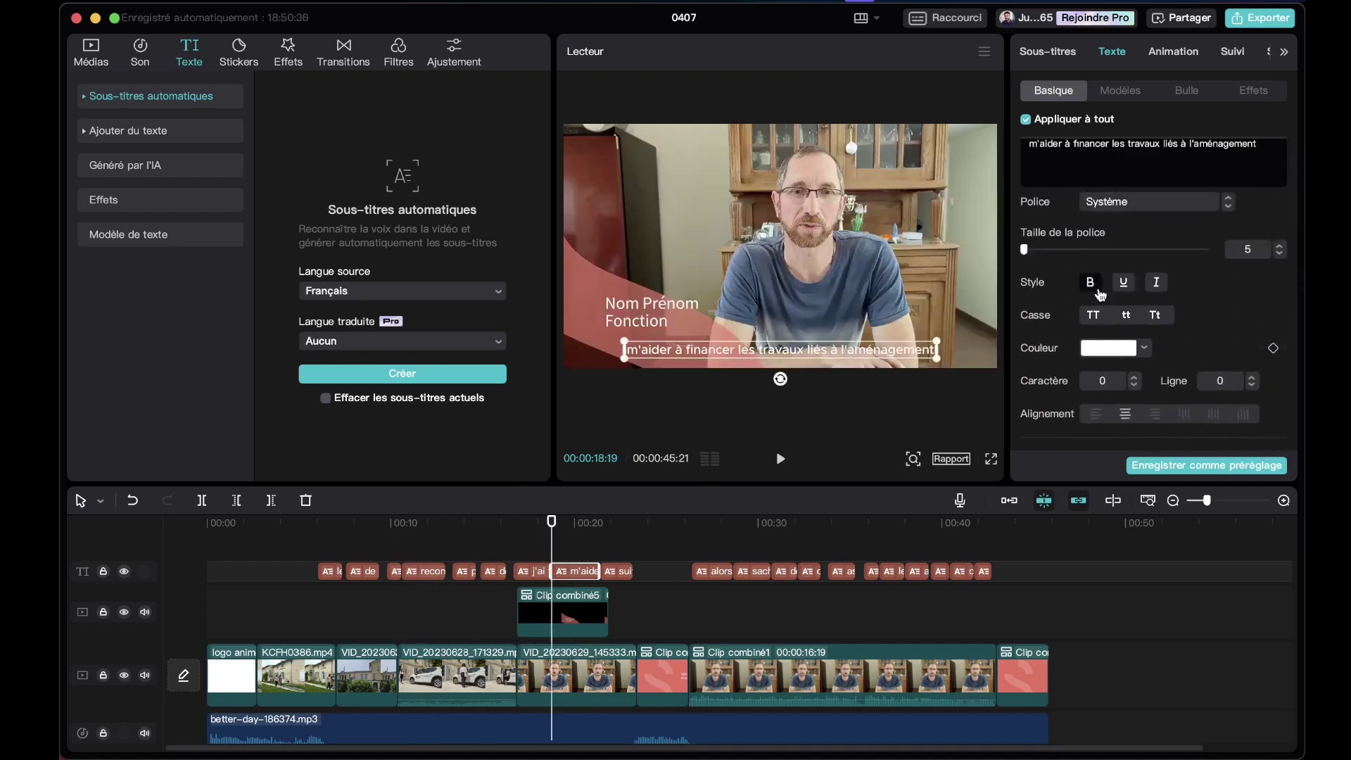
click(1145, 204)
click(1145, 242)
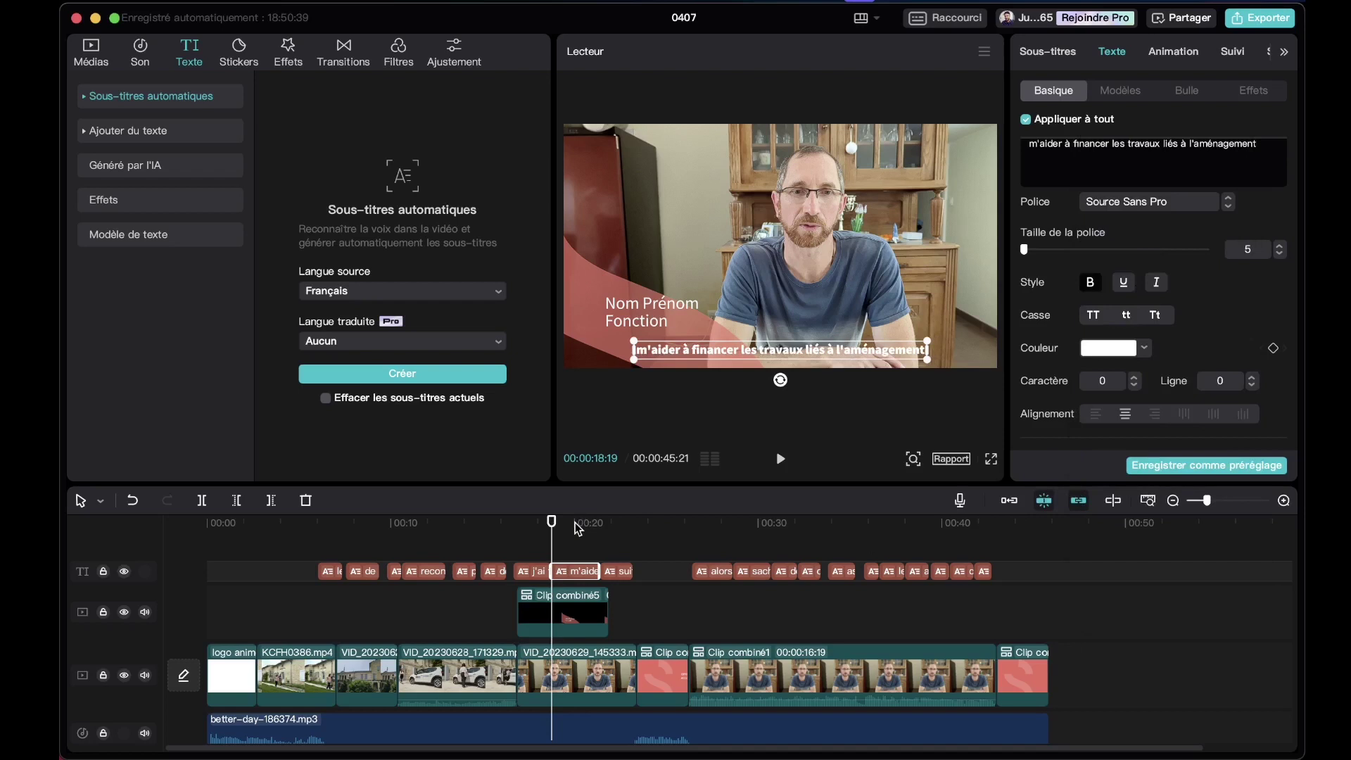
drag(552, 522, 577, 556)
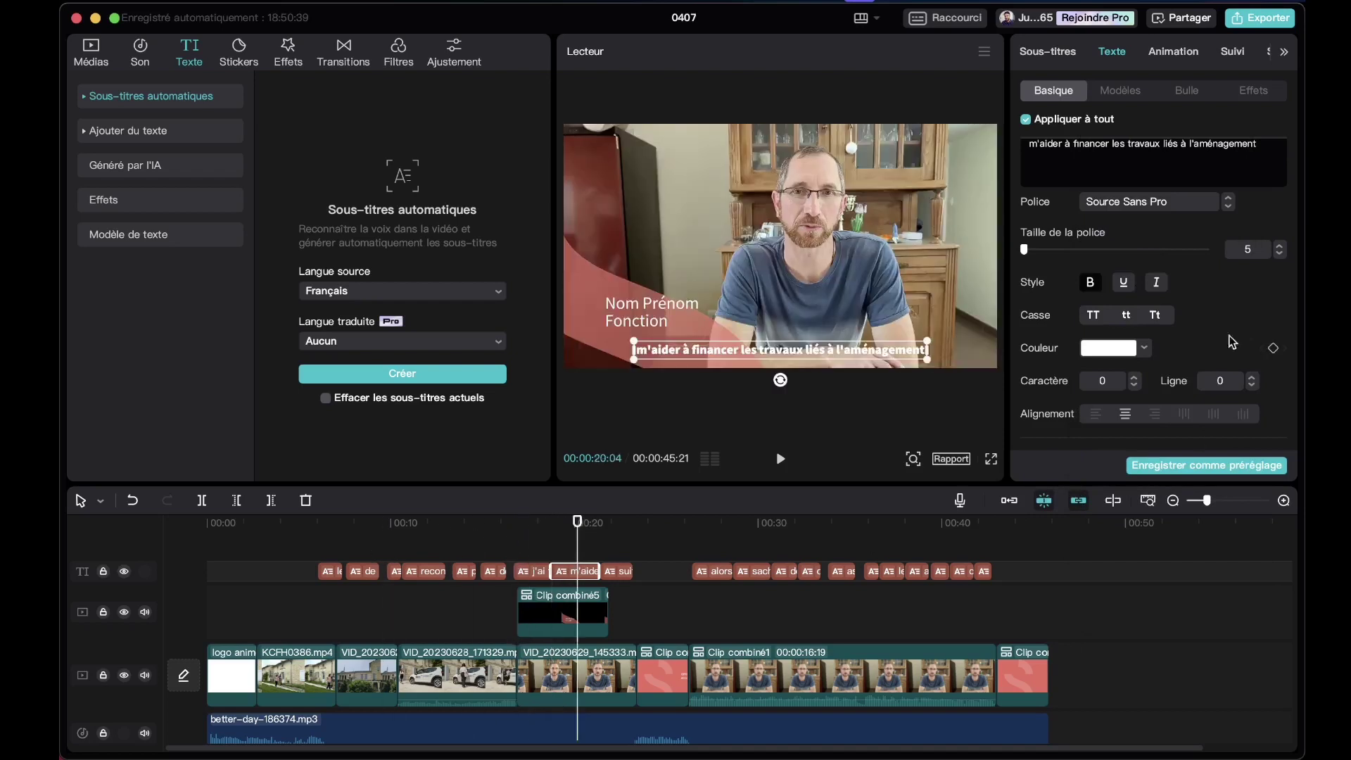
- Try a bold white, black-outlined text template on all captions and preview it at about 29 s
click(1132, 93)
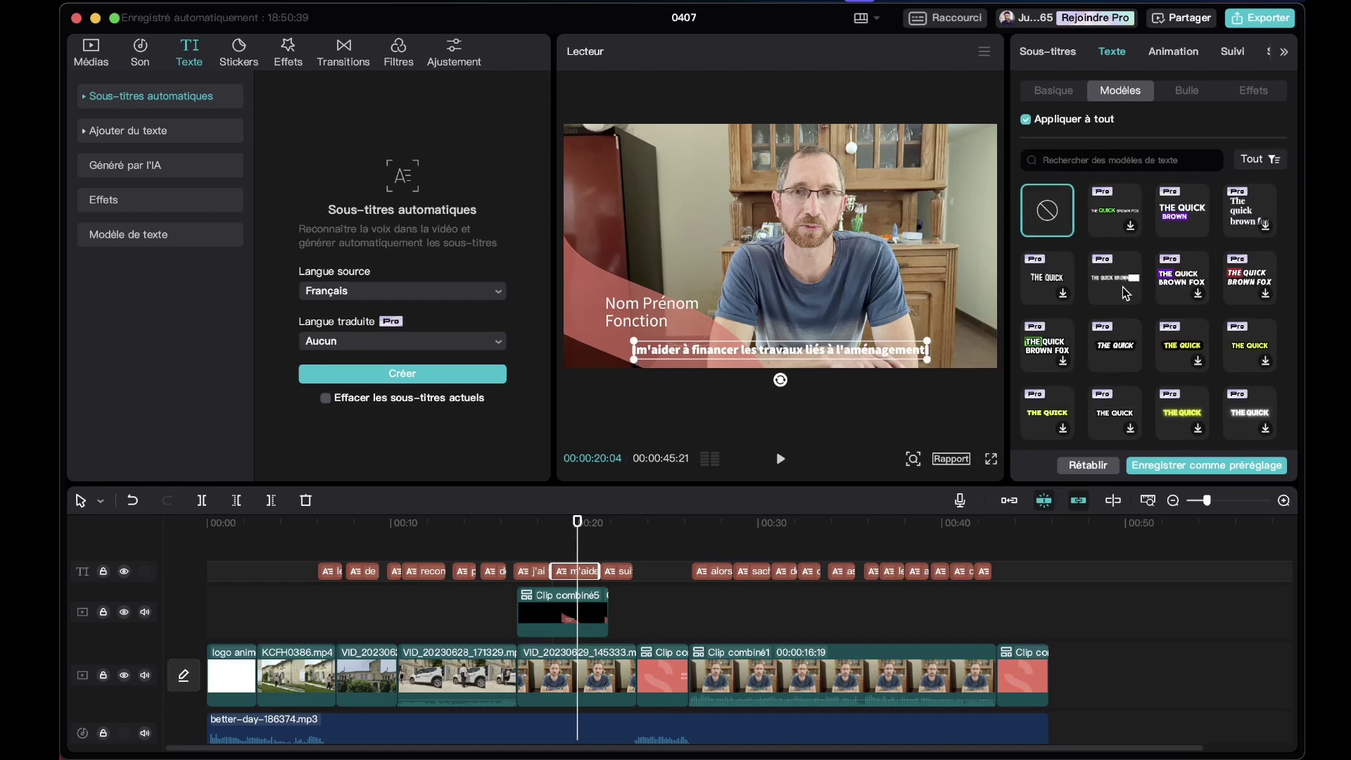
scroll(1119, 288, down, 5)
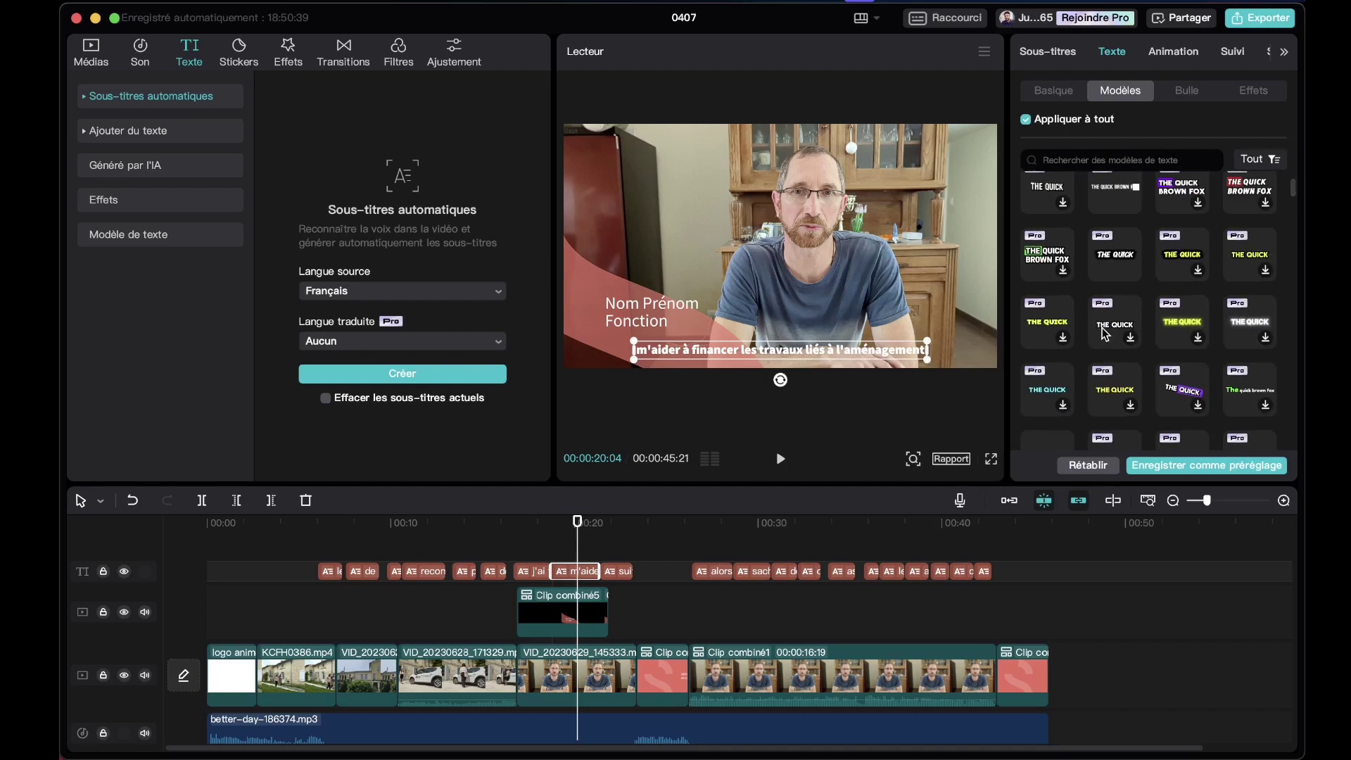
scroll(1098, 380, down, 5)
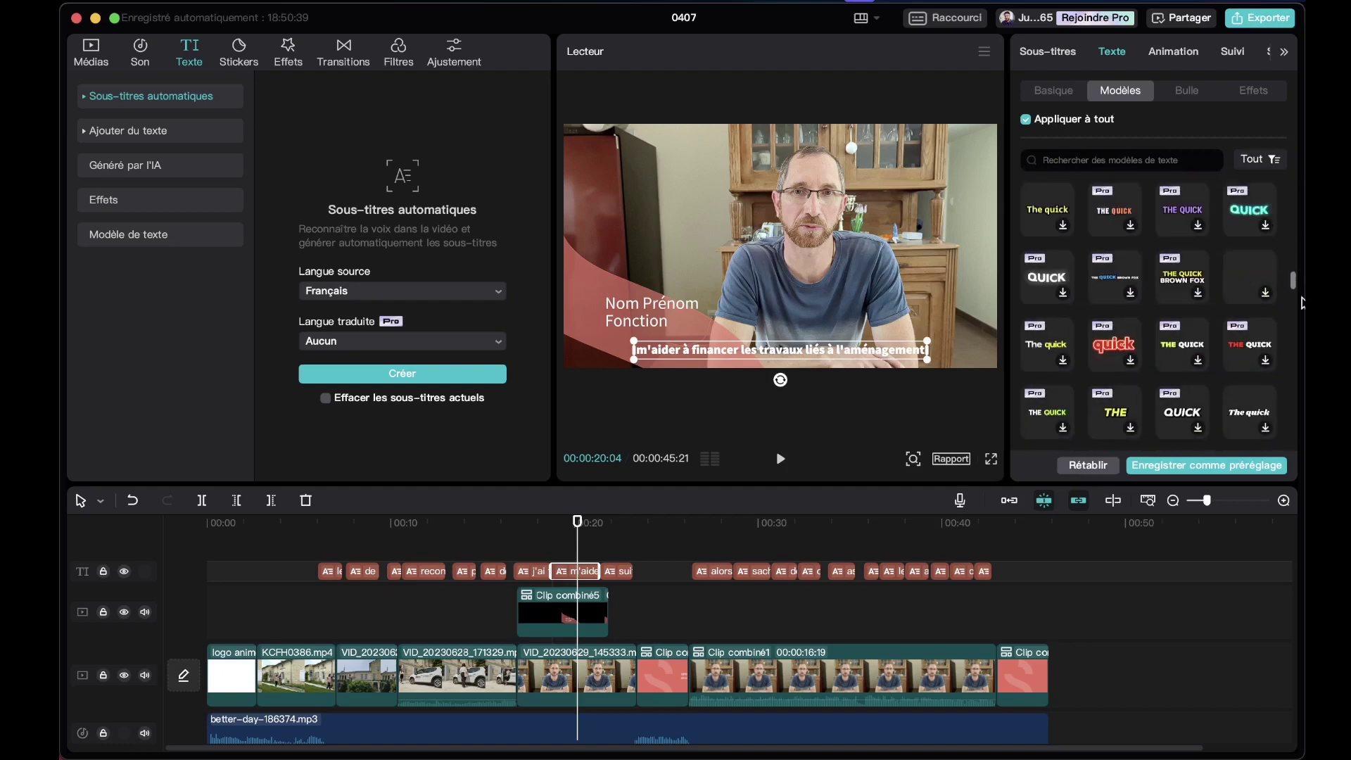
drag(1295, 281, 1295, 302)
click(1111, 262)
drag(577, 526, 750, 562)
- Apply the condensed white "The quick brown fox" text template to all captions and scrub through the interview to preview it
scroll(1147, 400, down, 5)
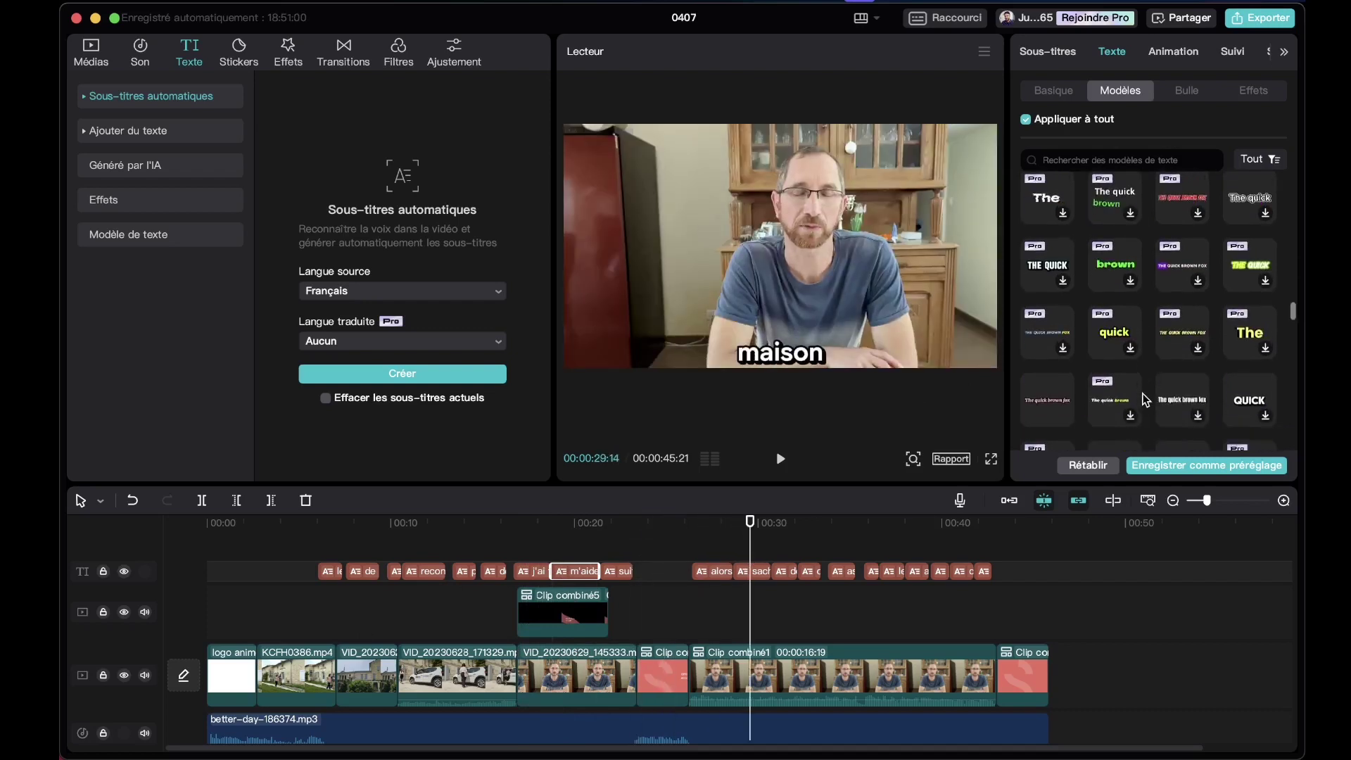
click(1170, 367)
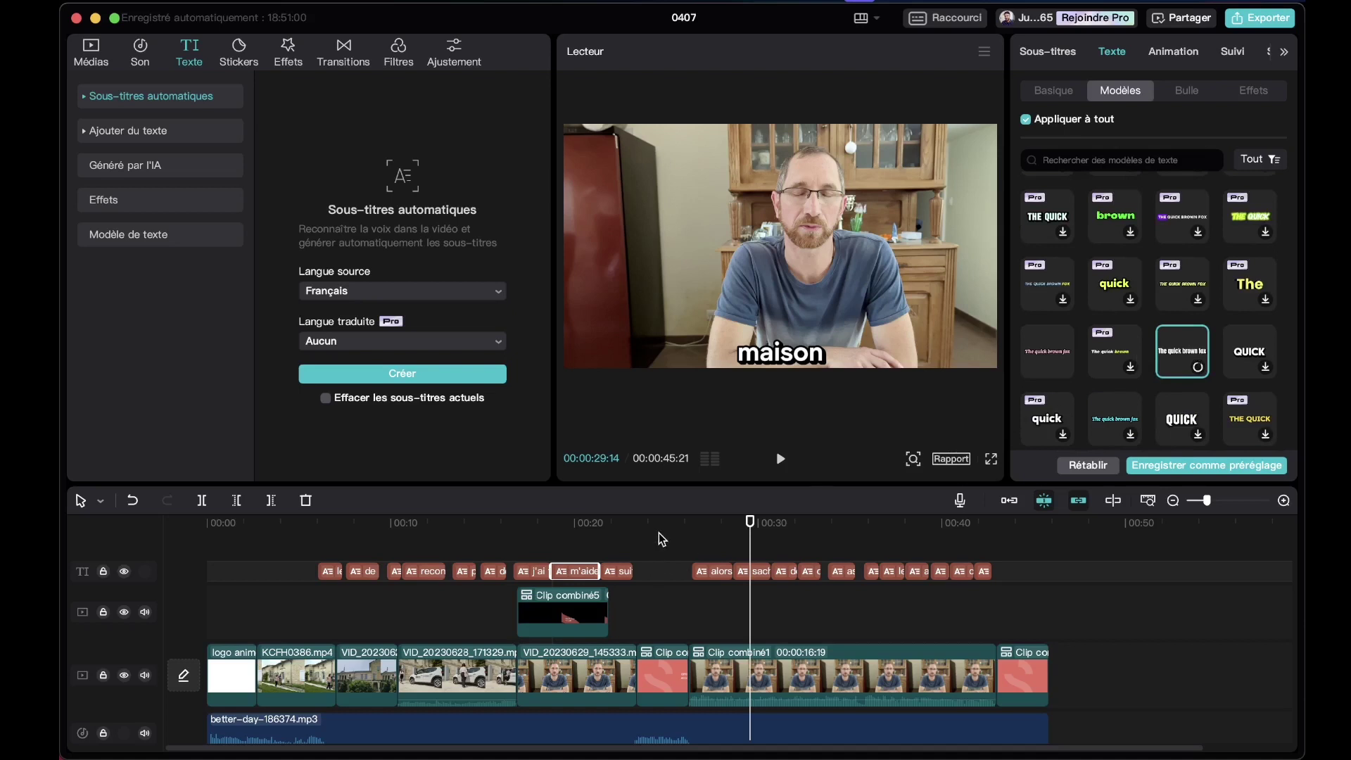
drag(715, 537, 818, 551)
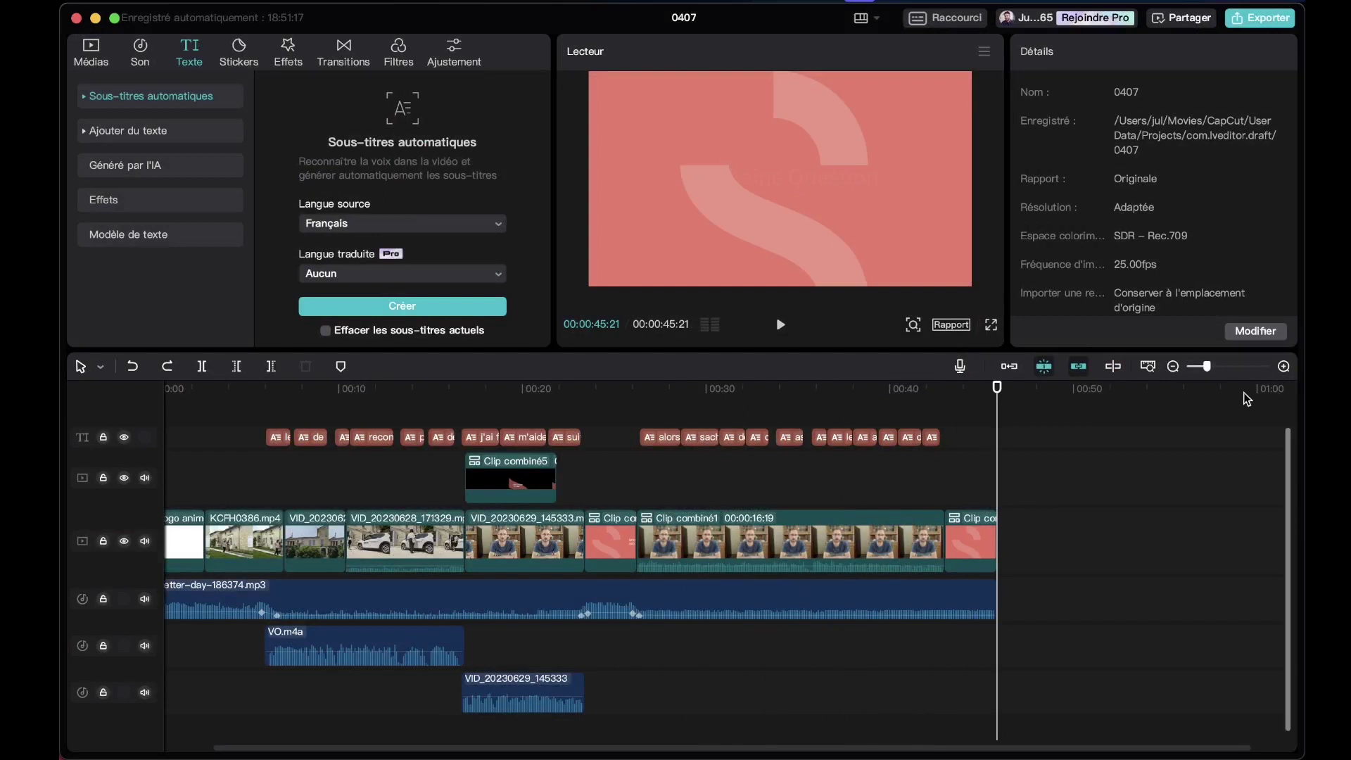
- Start a video export titled "nom de la video" with the Bureau folder as its destination
click(1255, 21)
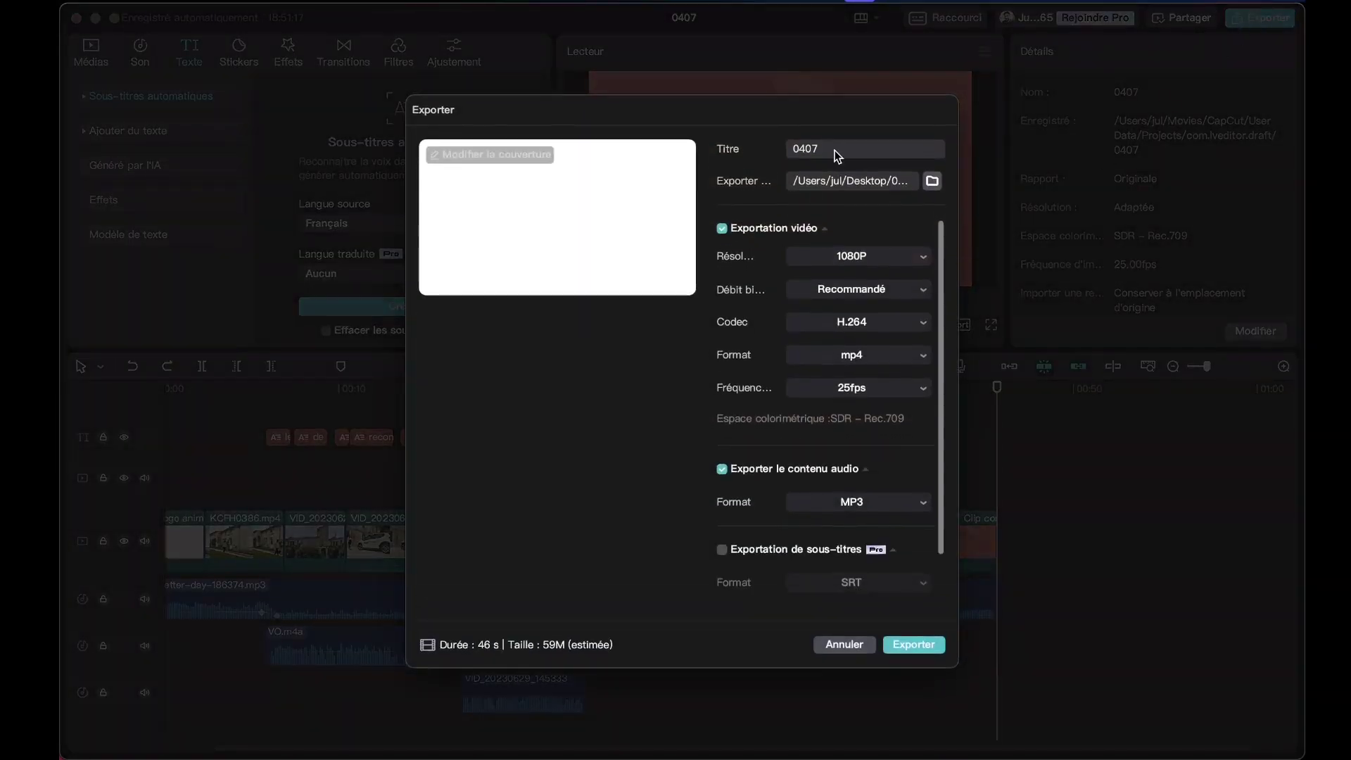
drag(871, 147, 790, 154)
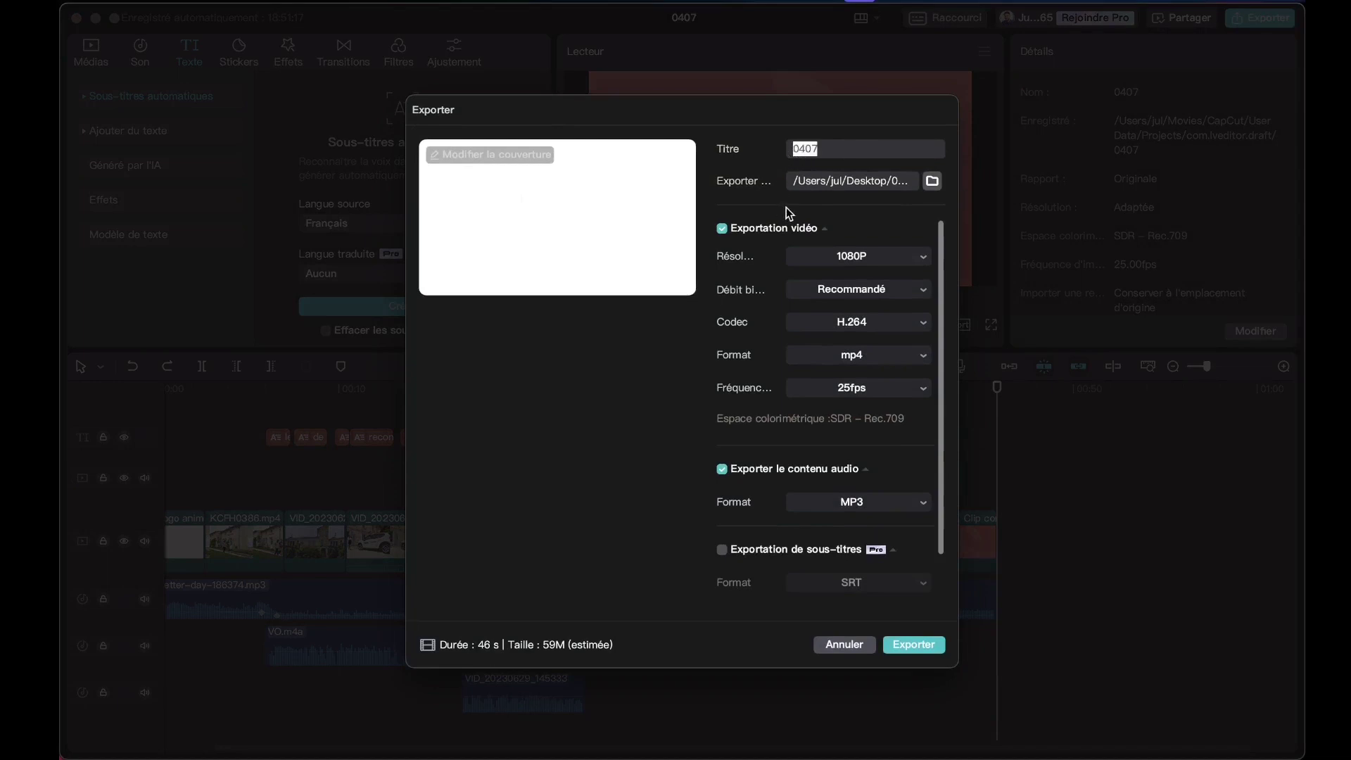
text(nom de la video)
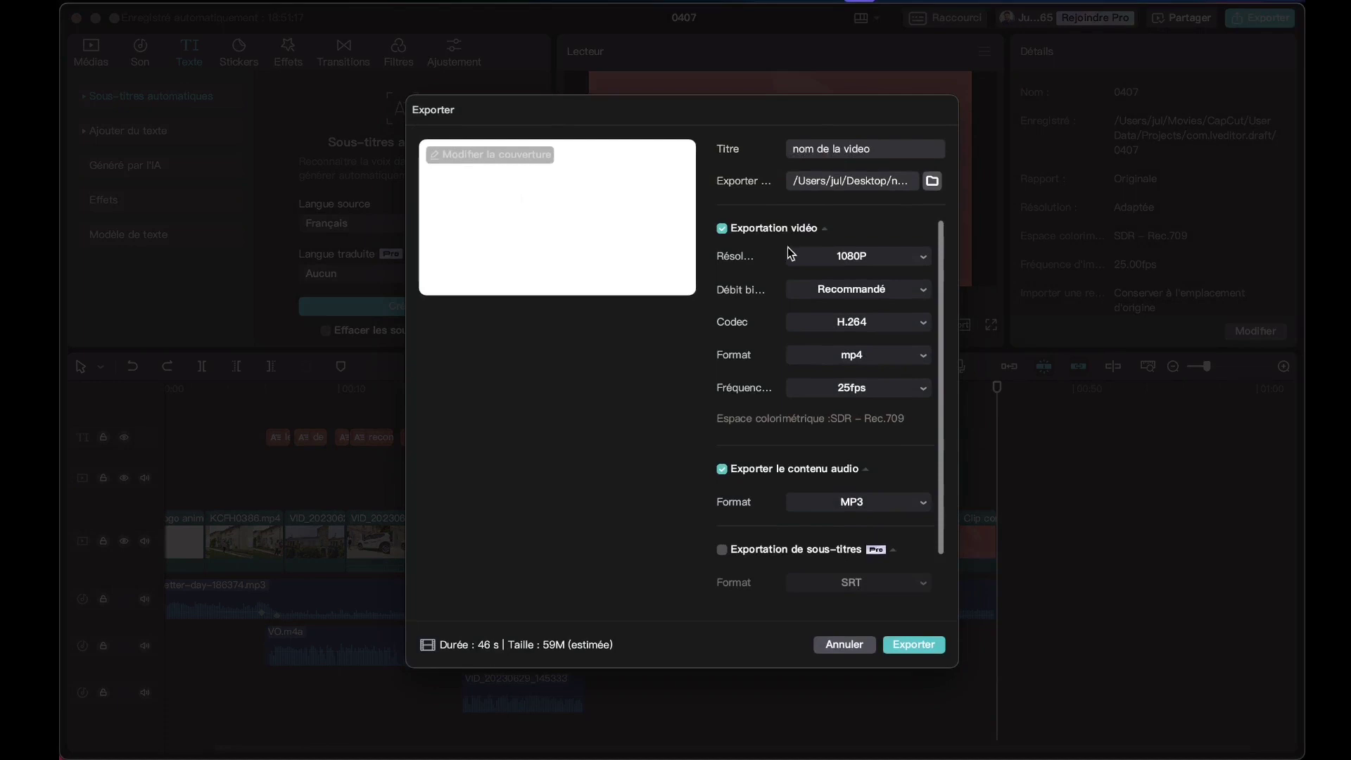
click(933, 183)
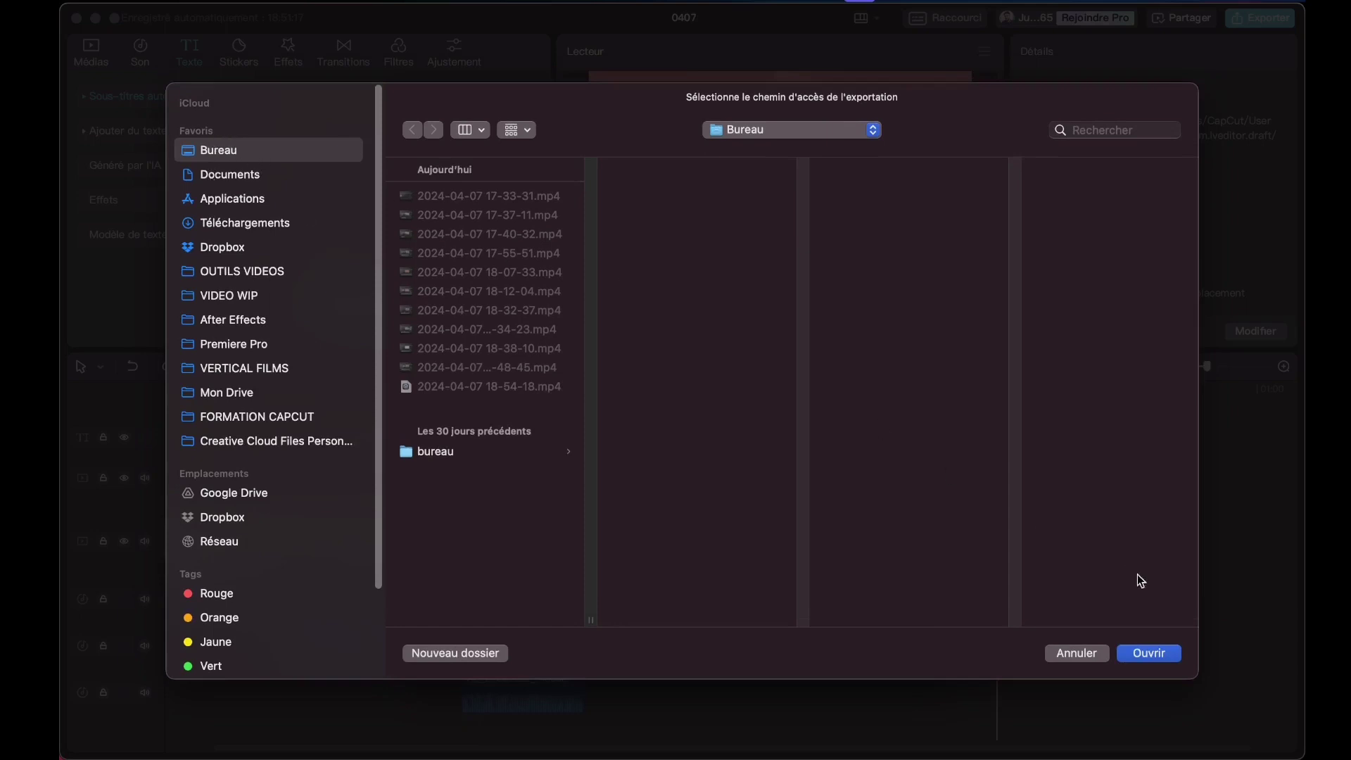
click(1162, 655)
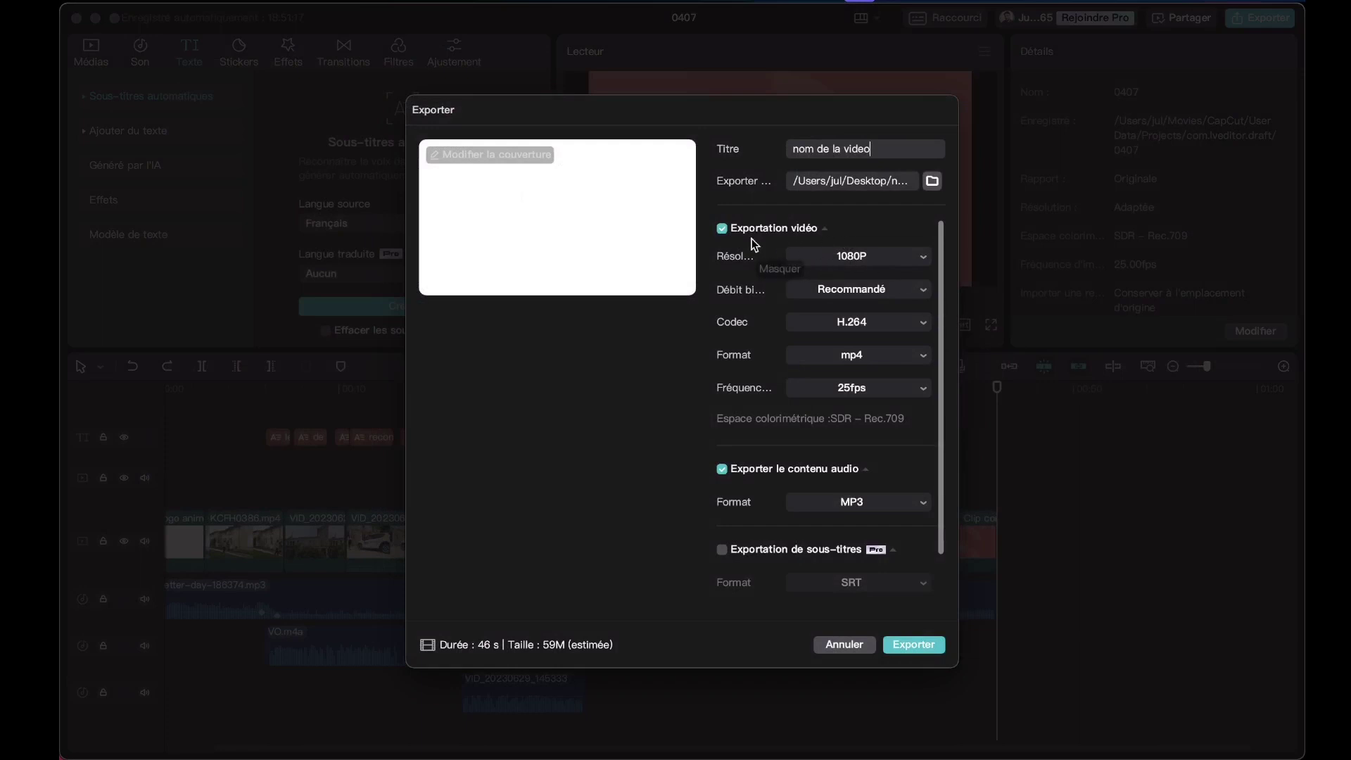
- Export the video at 1080P as H.264 mp4 at 25fps, together with the audio as MP3
click(826, 231)
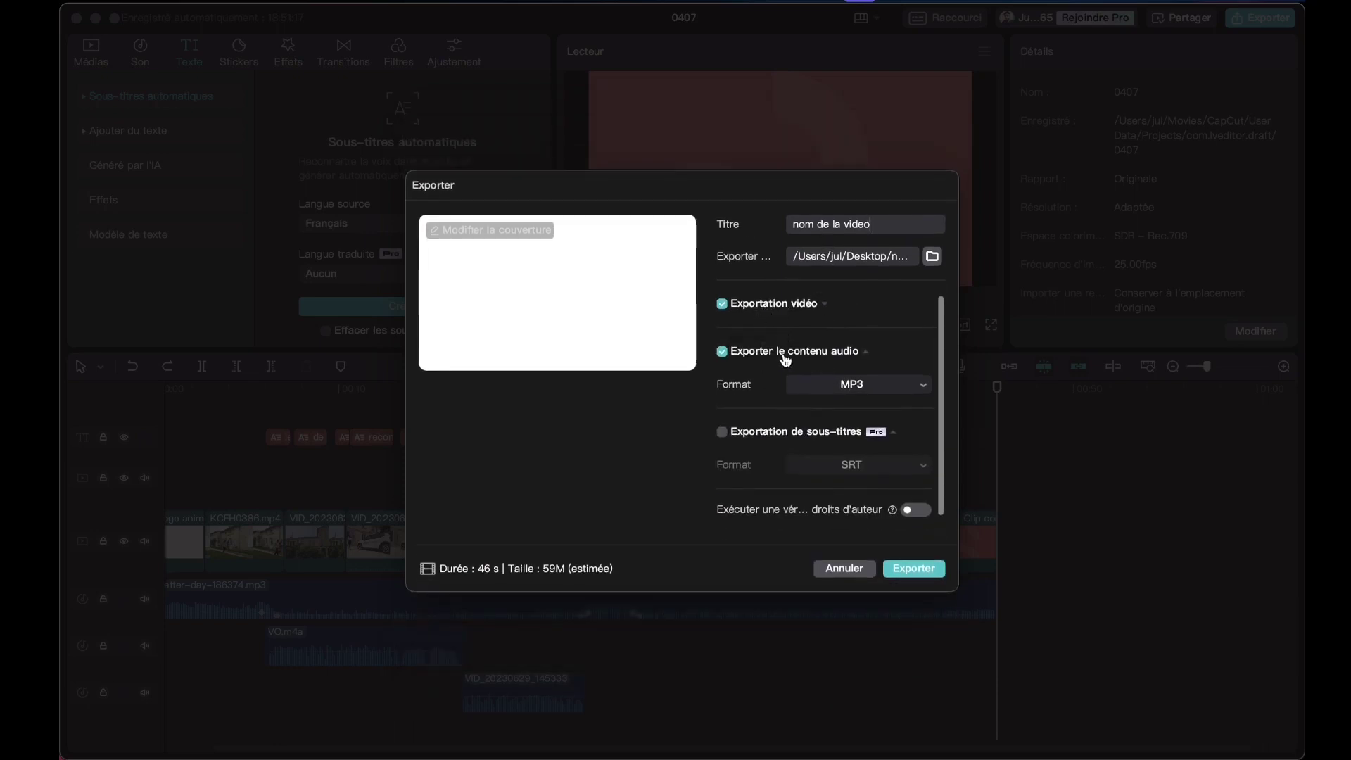
click(856, 354)
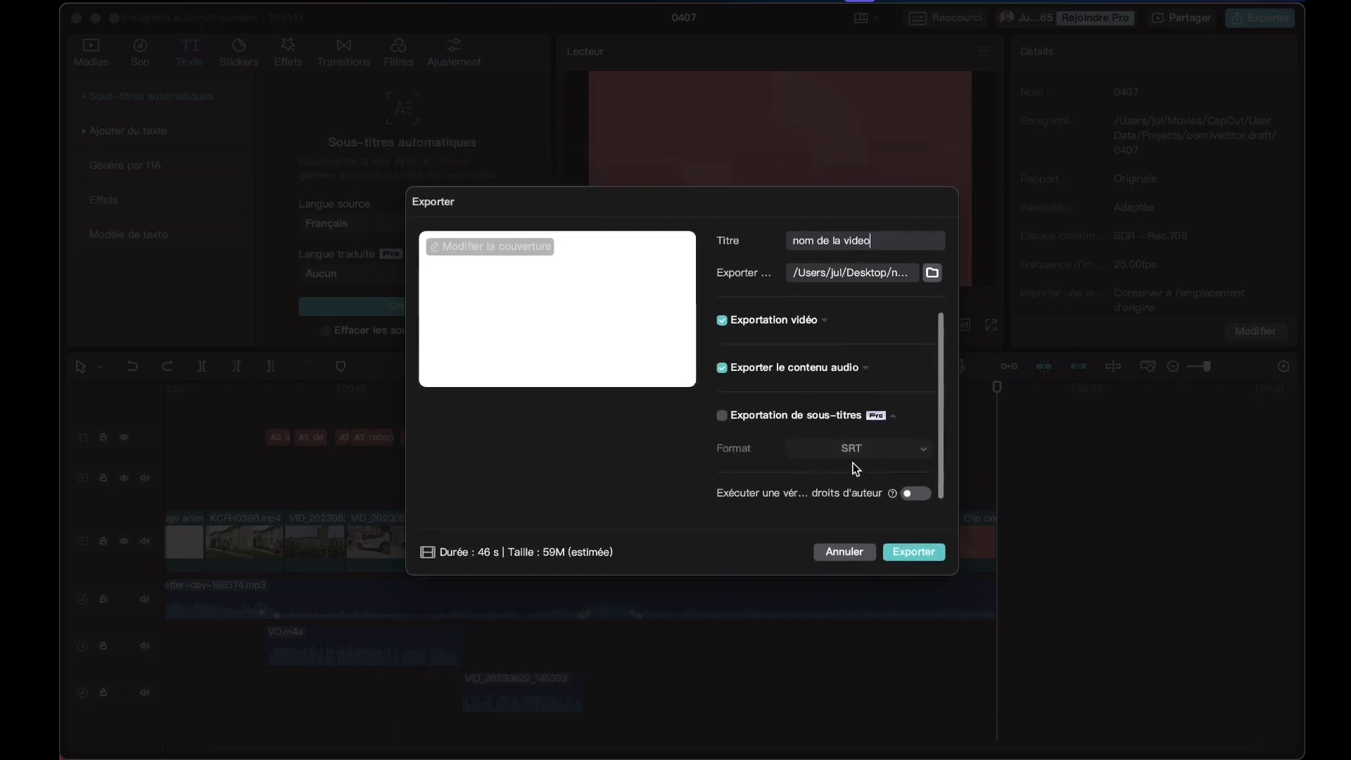
click(913, 550)
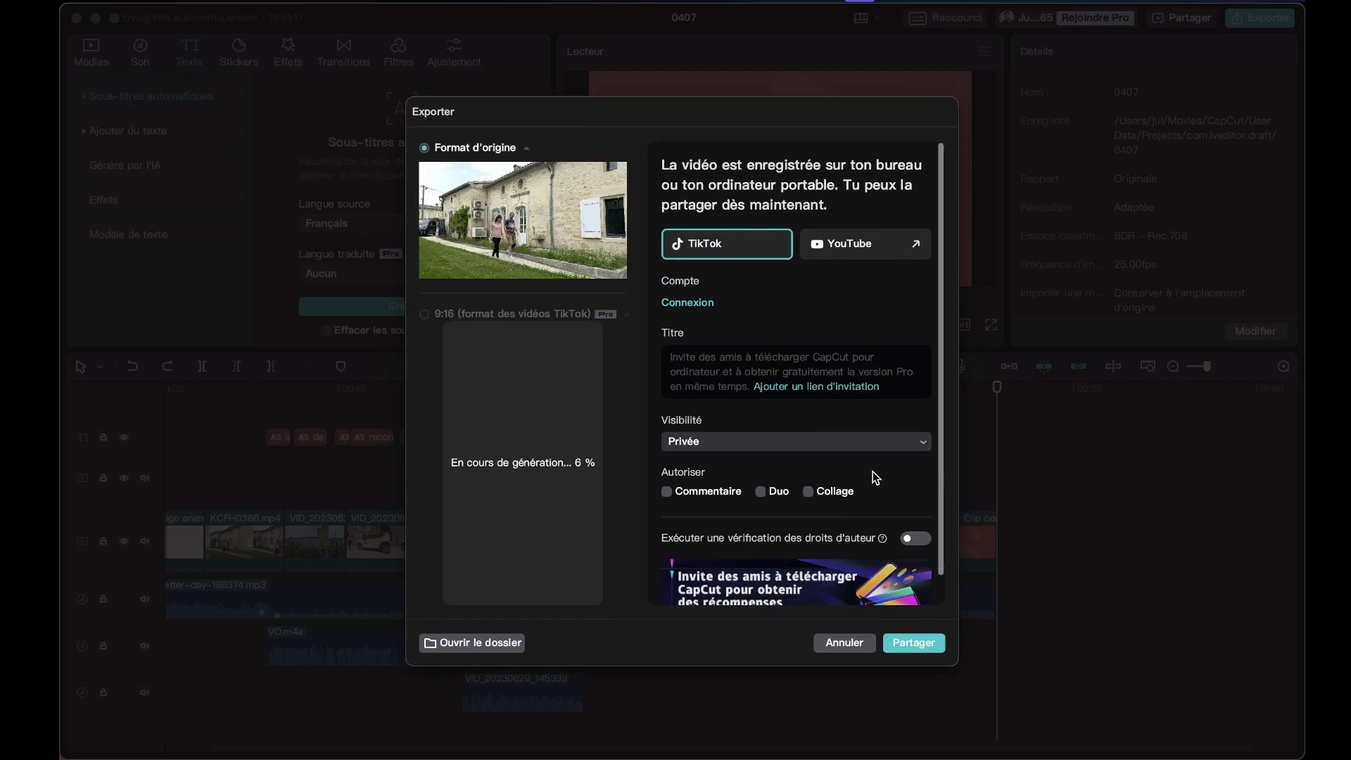
scroll(873, 468, down, 1)
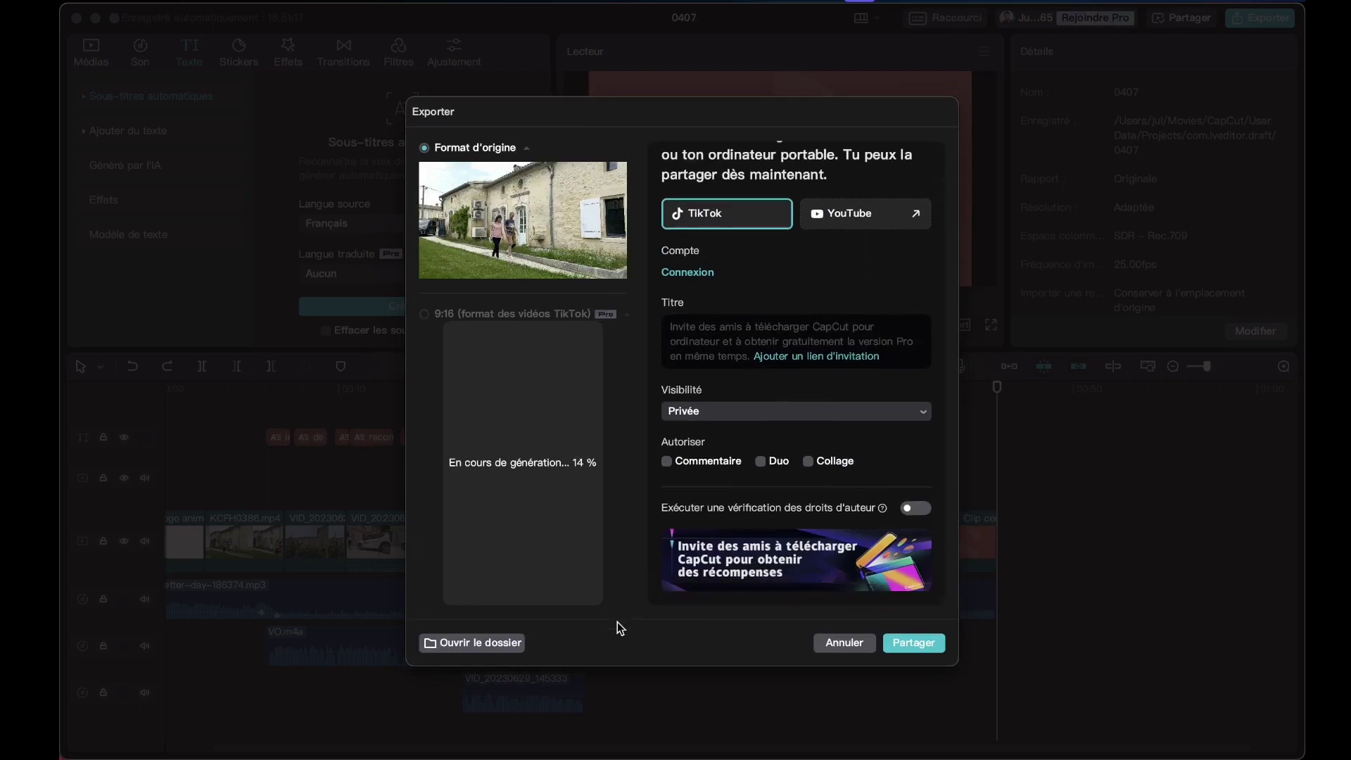
- Open the export folder, skim through nom de la video.mp4 in a quick preview, and switch back to CapCut
click(471, 641)
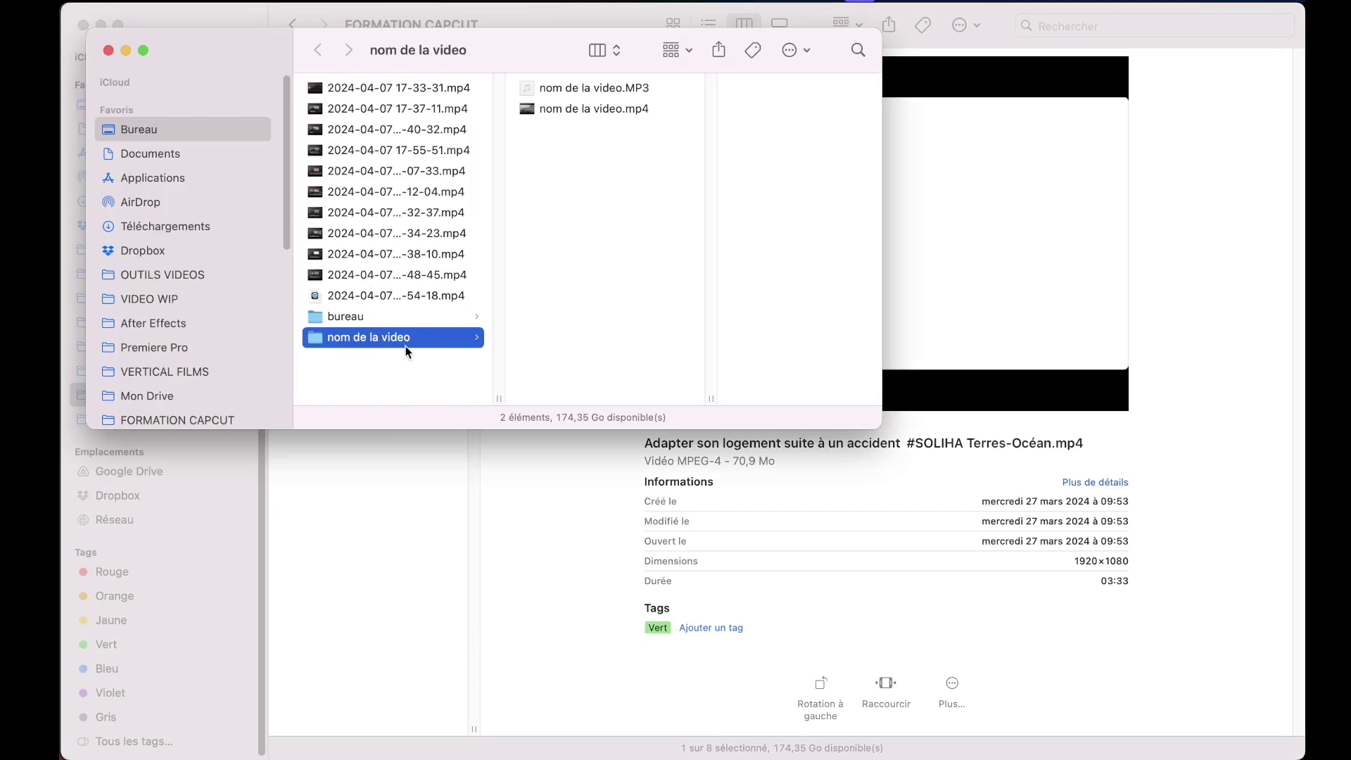
click(618, 117)
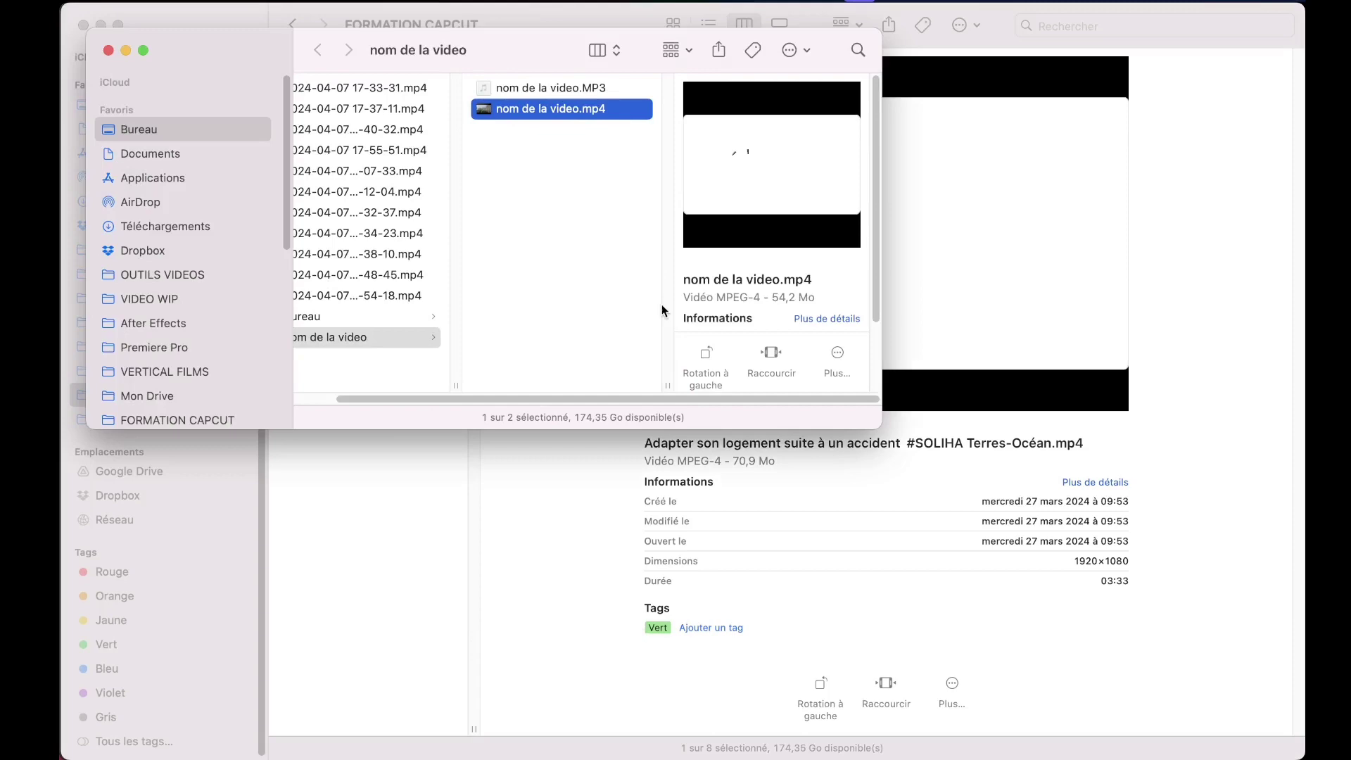
key(space)
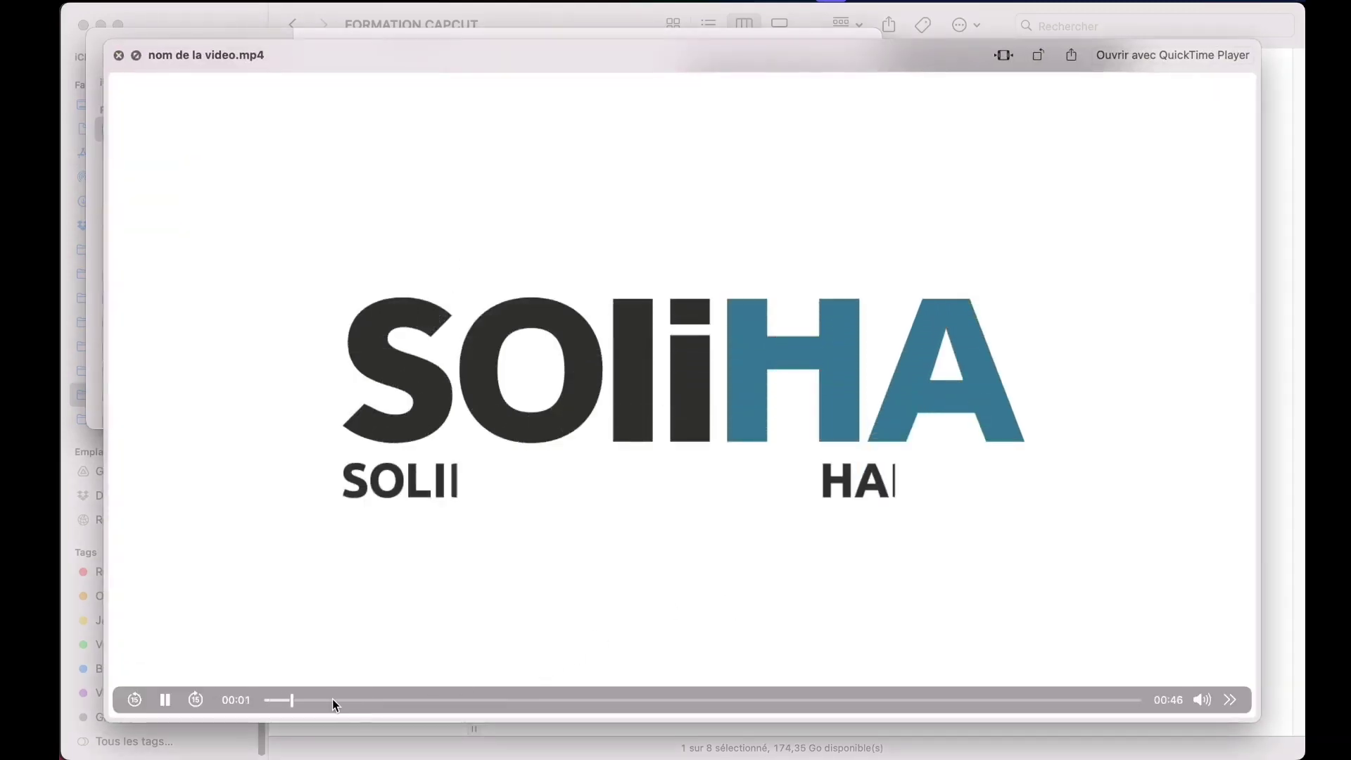
drag(332, 699, 802, 697)
key(super+Tab)
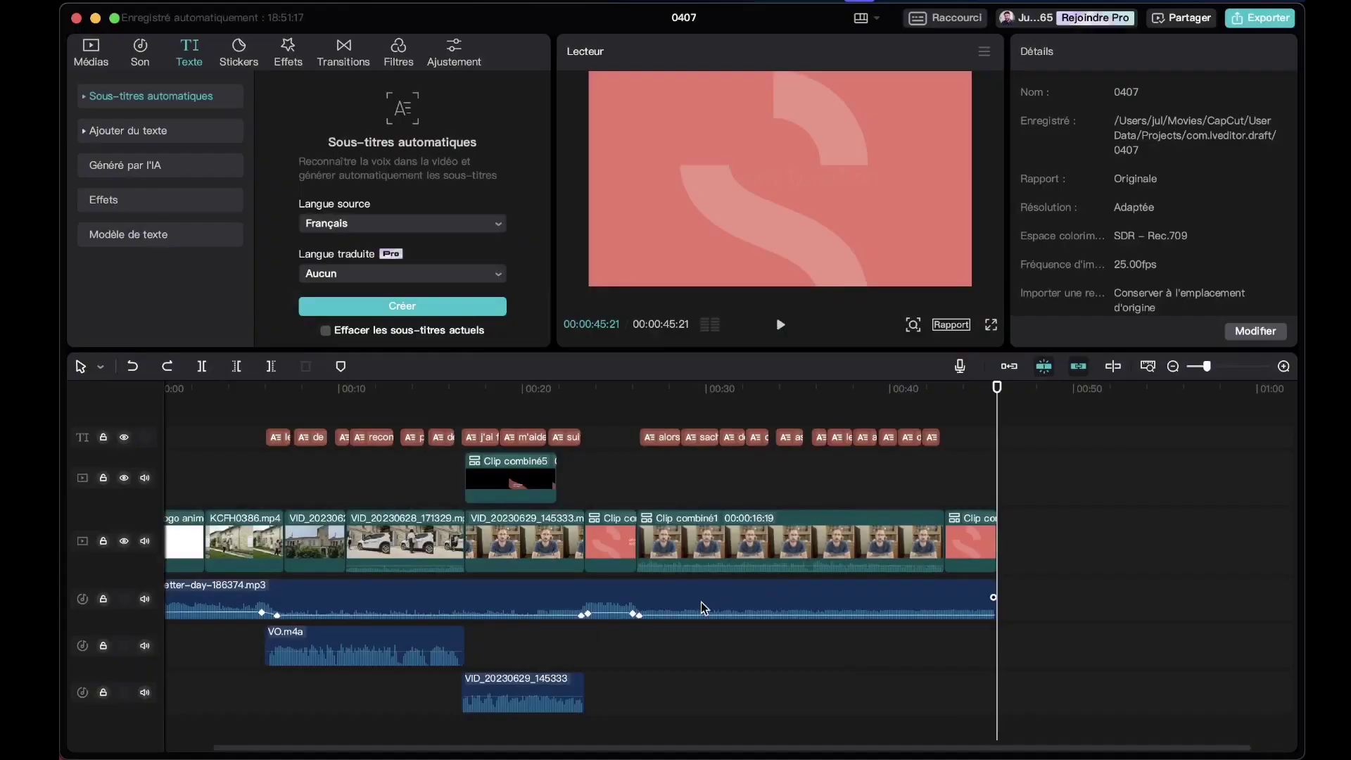
- Enlarge the player area and scrub the timeline back to the start of the edit
drag(792, 348, 813, 425)
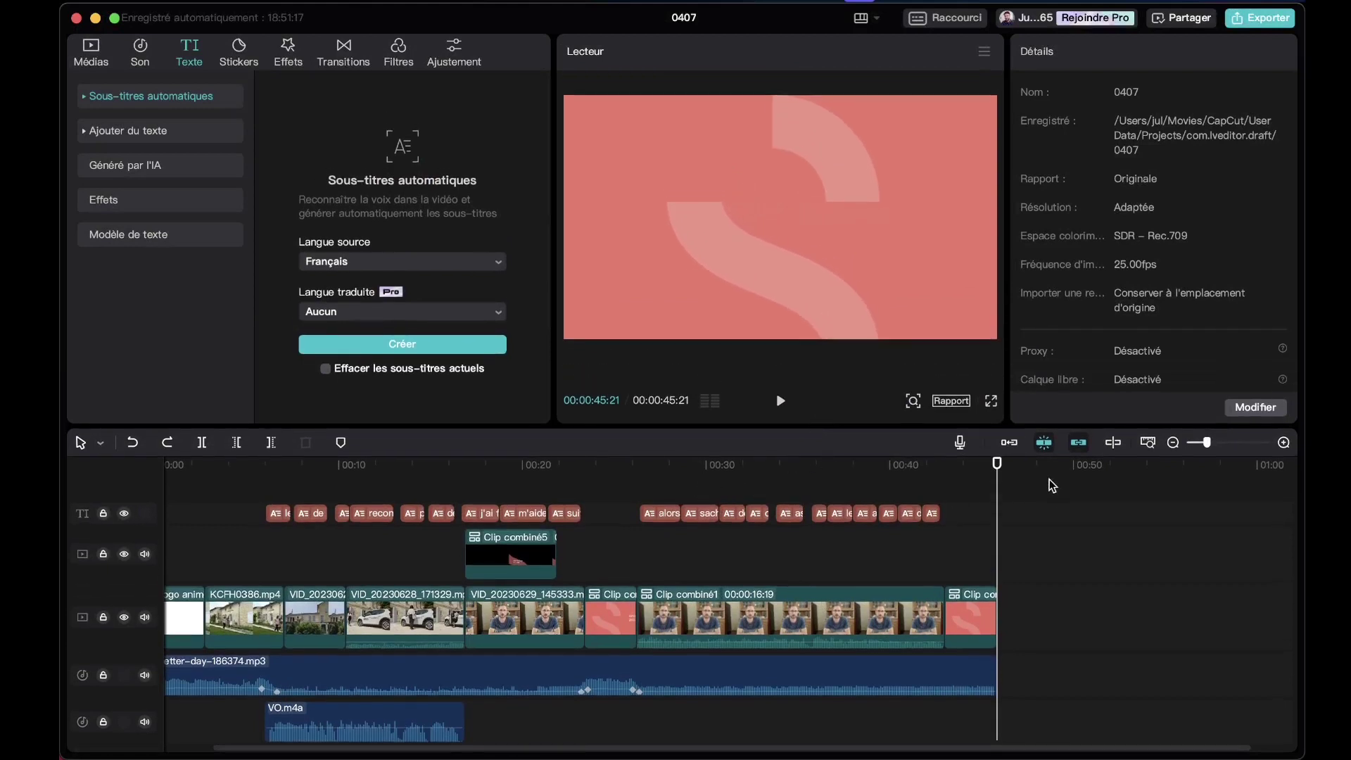
drag(939, 474, 158, 558)
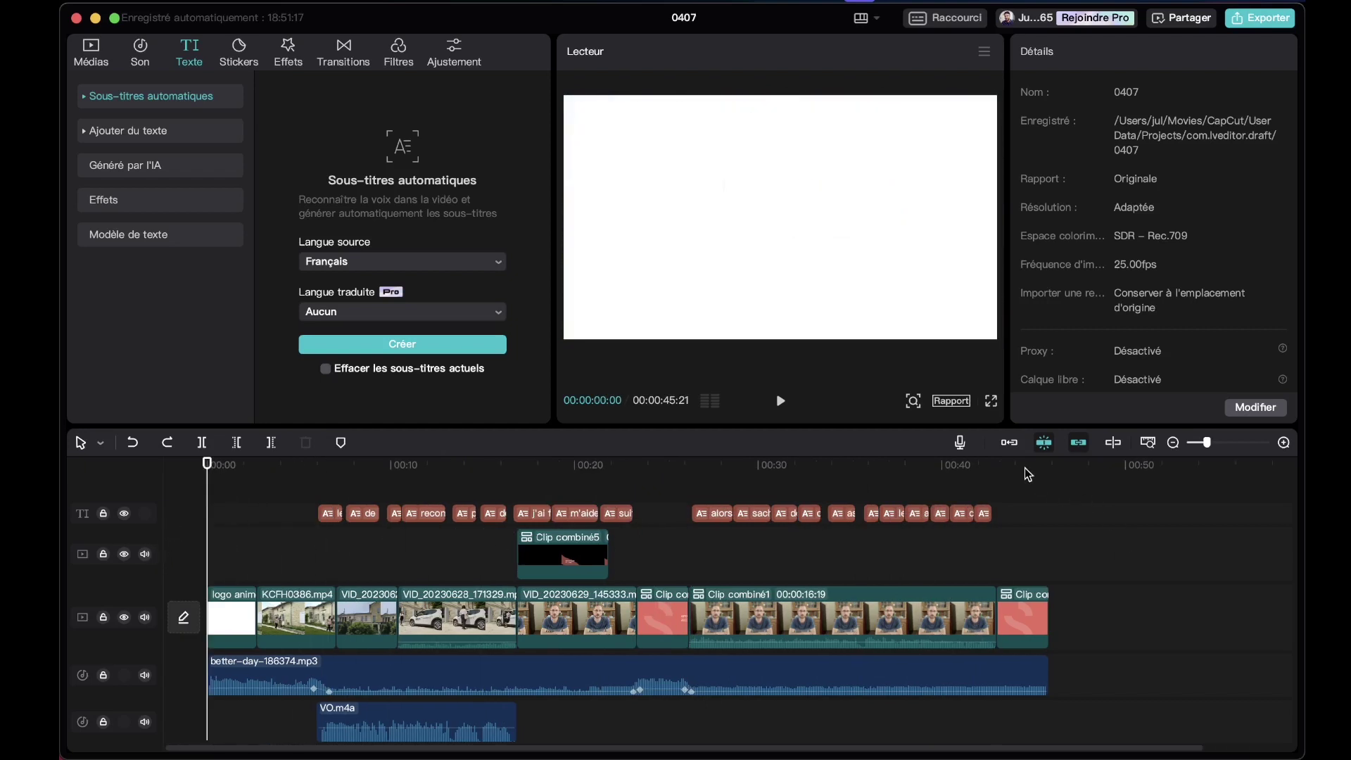
drag(229, 465, 238, 465)
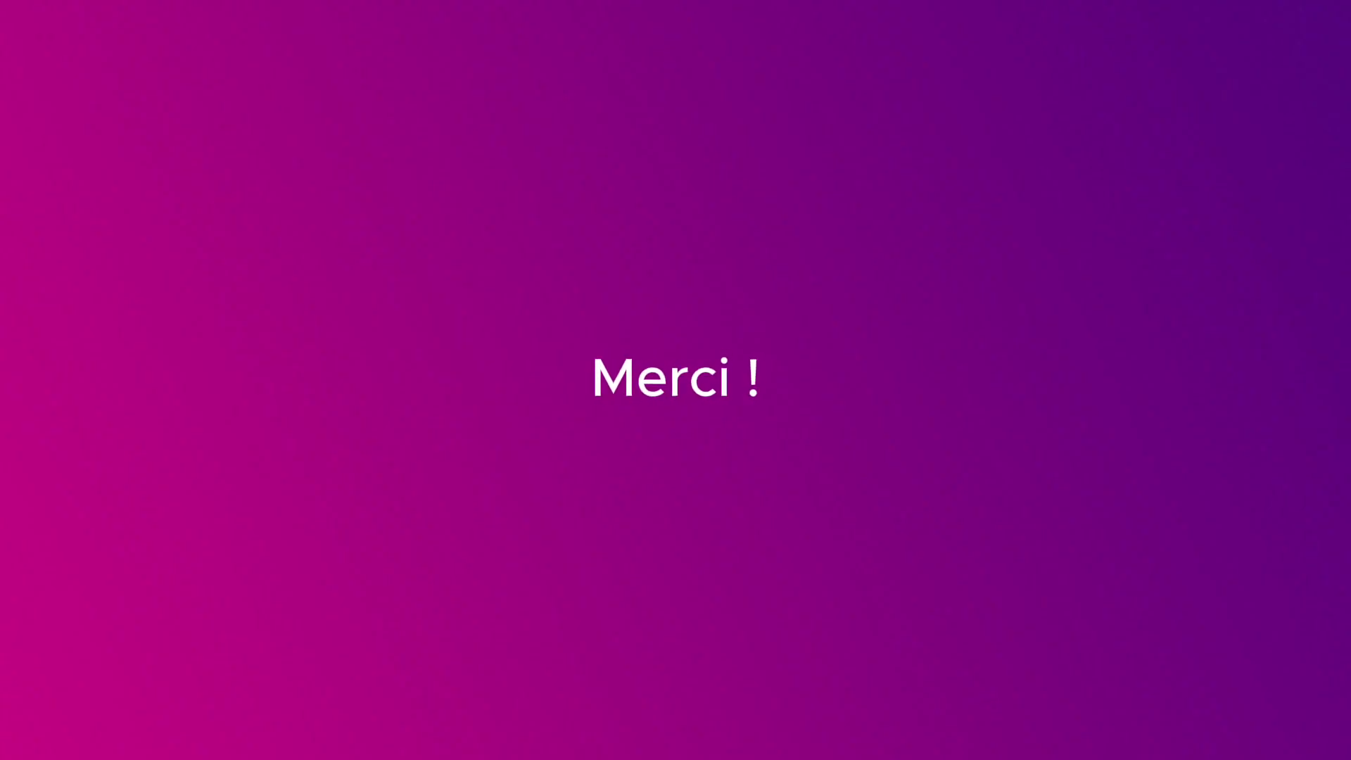